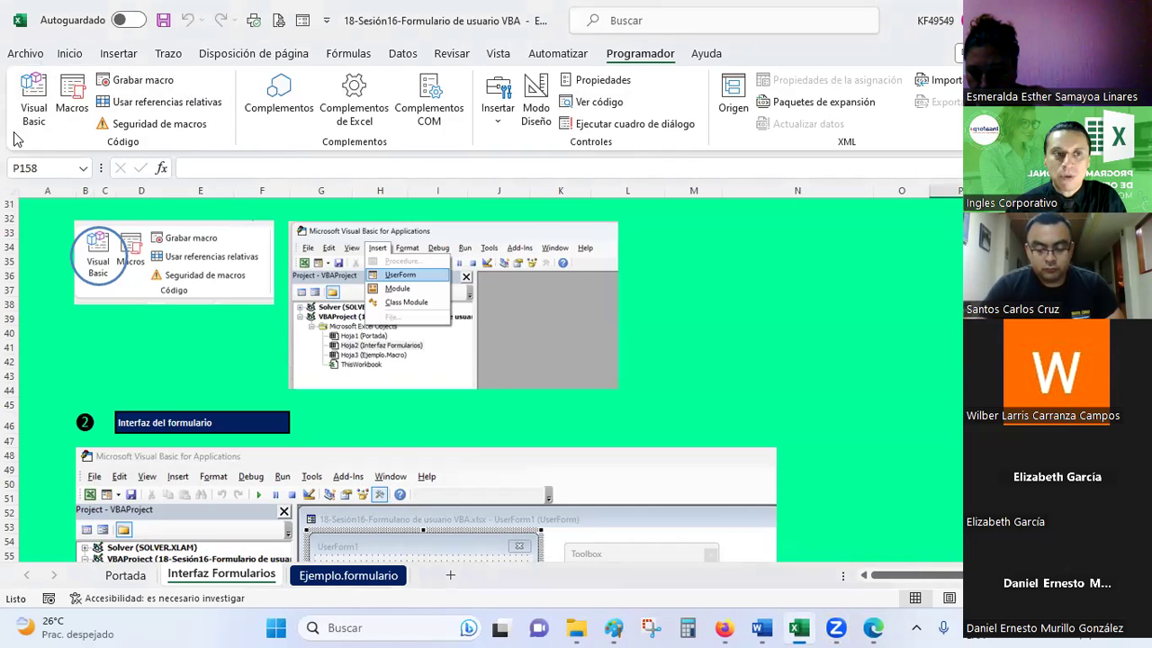
Step: Open the Visual Basic editor and browse the Hoja3 and Hoja2 sheet objects in Project Explorer
click(40, 95)
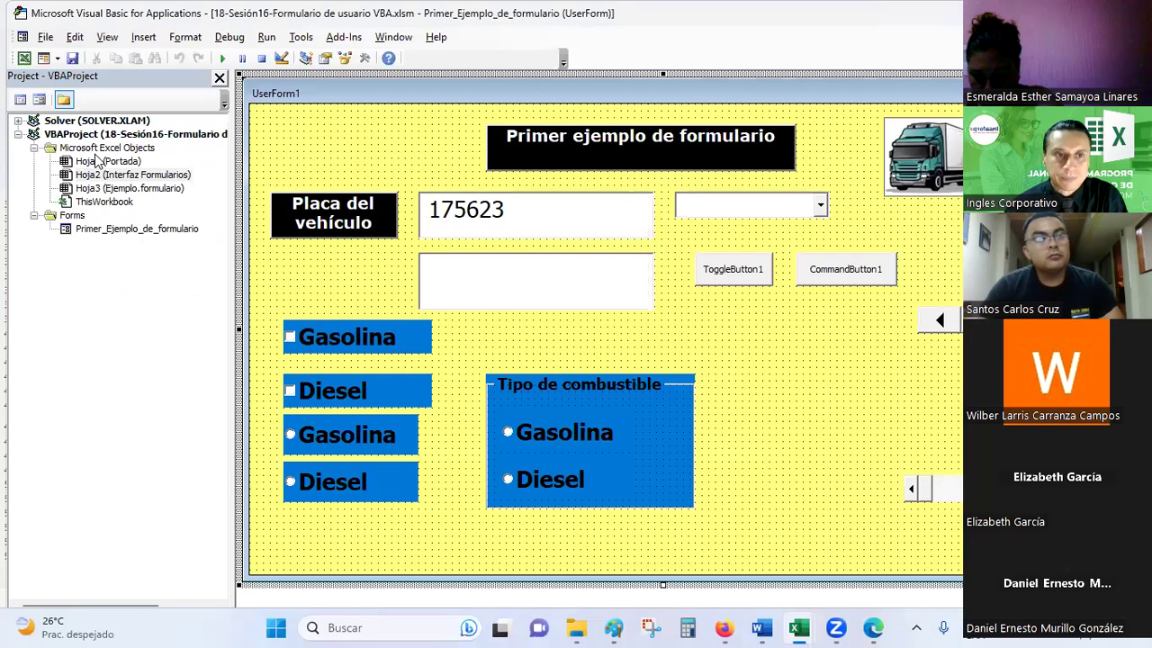
click(123, 149)
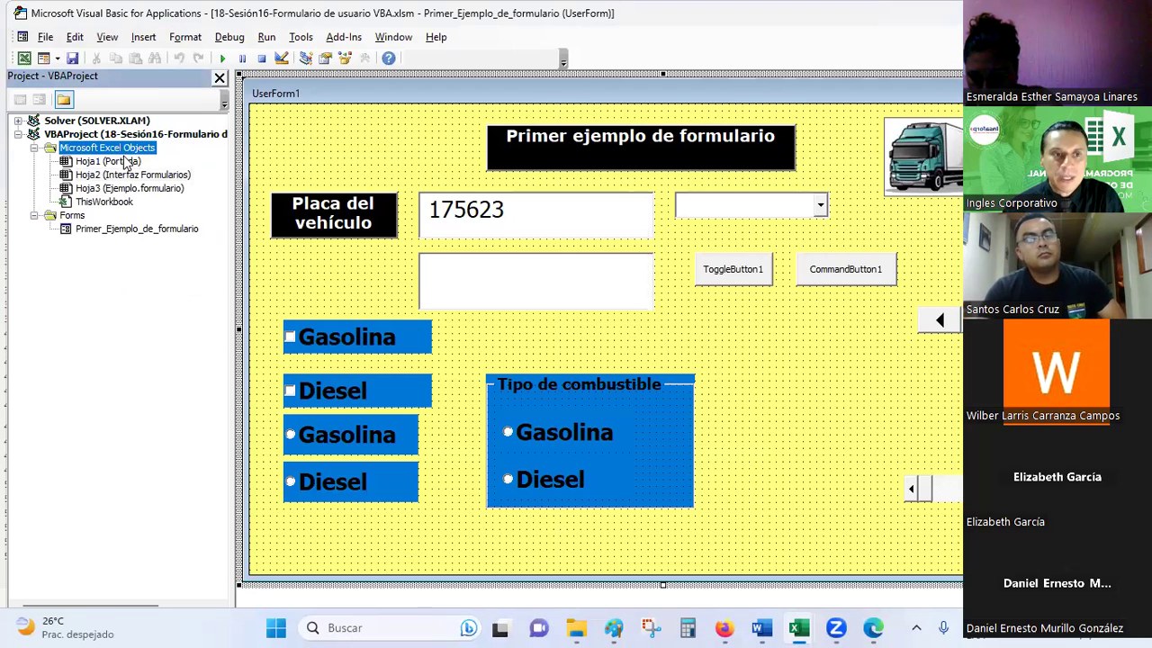
click(117, 162)
click(108, 188)
click(100, 162)
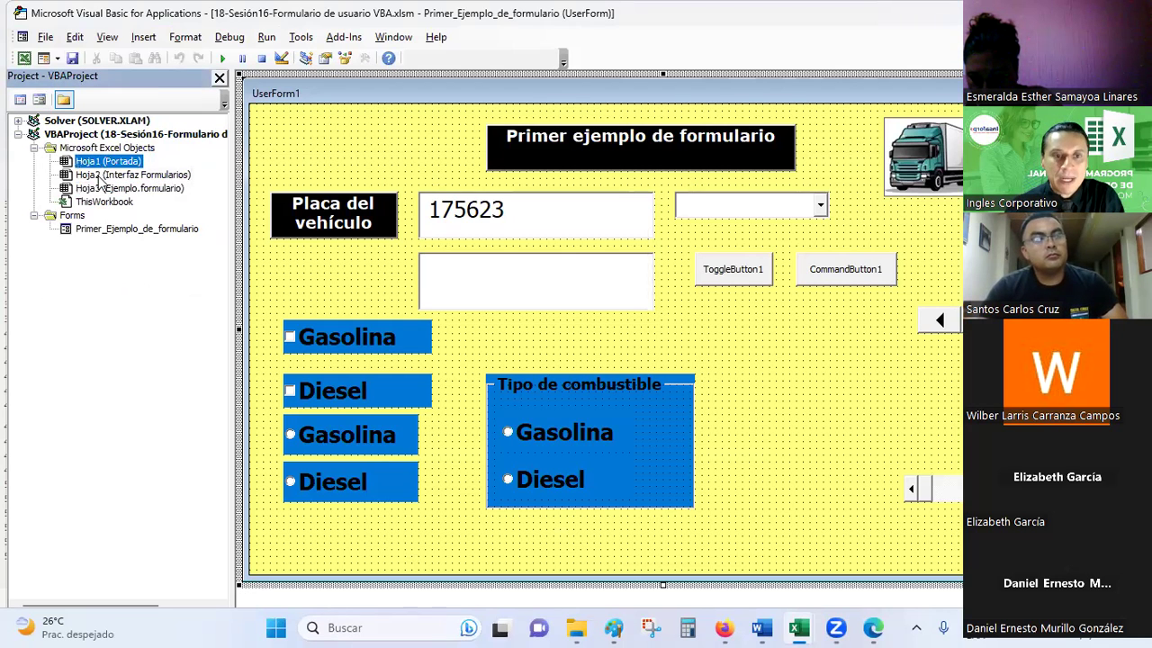
click(101, 174)
mouse_move(797, 628)
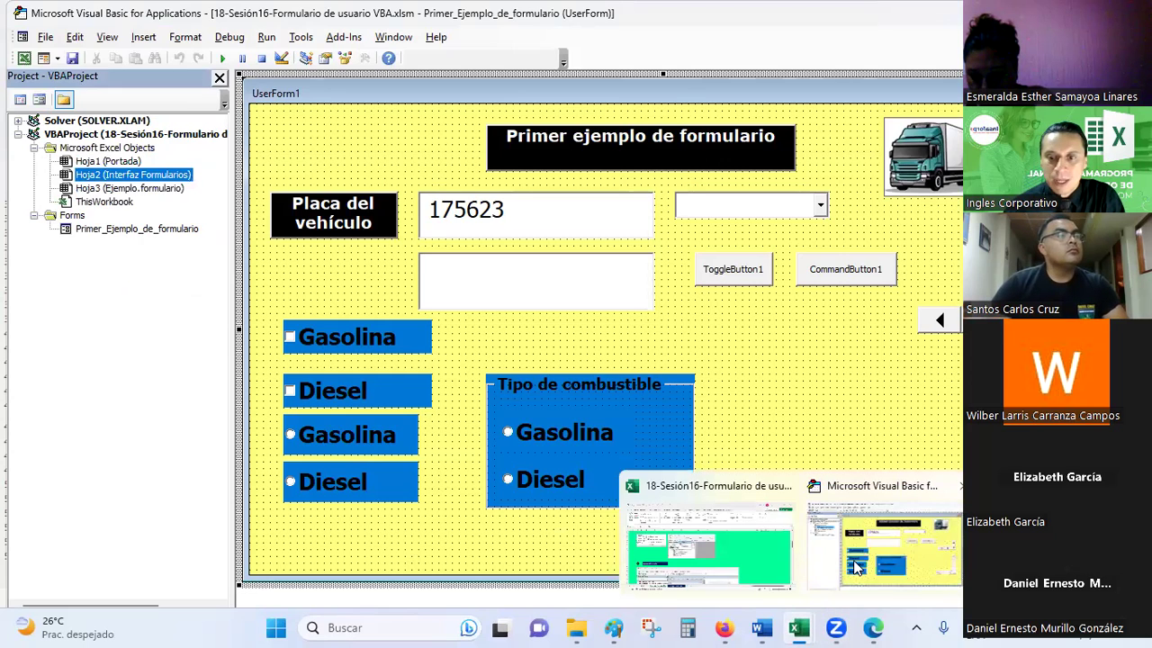
Step: Back in Excel, flip through the Portada, Interfaz Formularios and Ejemplo.formulario sheet tabs
click(754, 564)
click(124, 575)
click(221, 575)
click(349, 575)
click(221, 575)
click(124, 575)
click(348, 576)
click(125, 576)
click(221, 575)
click(348, 575)
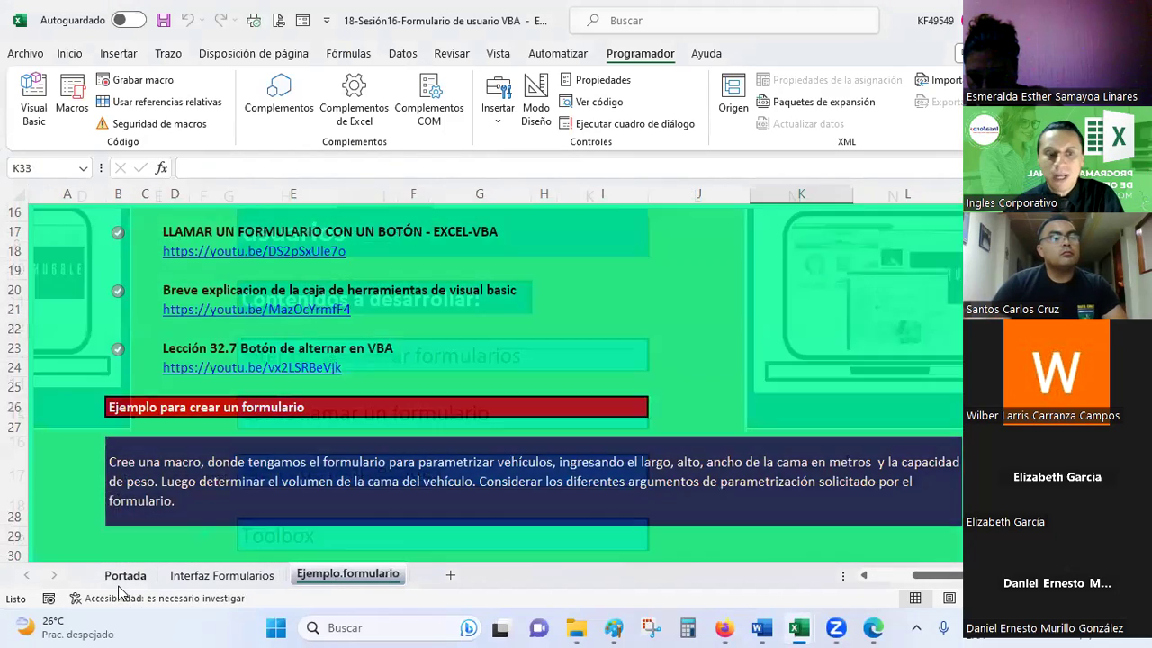
Step: Show the Portada sheet, then return to the editor and select the Hoja1 (Portada) object
click(122, 580)
key(alt+Tab)
key(alt+Tab)
key(alt+Tab)
key(alt+Tab)
key(alt+Tab)
key(alt+Tab)
key(alt+Tab)
key(alt+Tab)
key(alt+Tab)
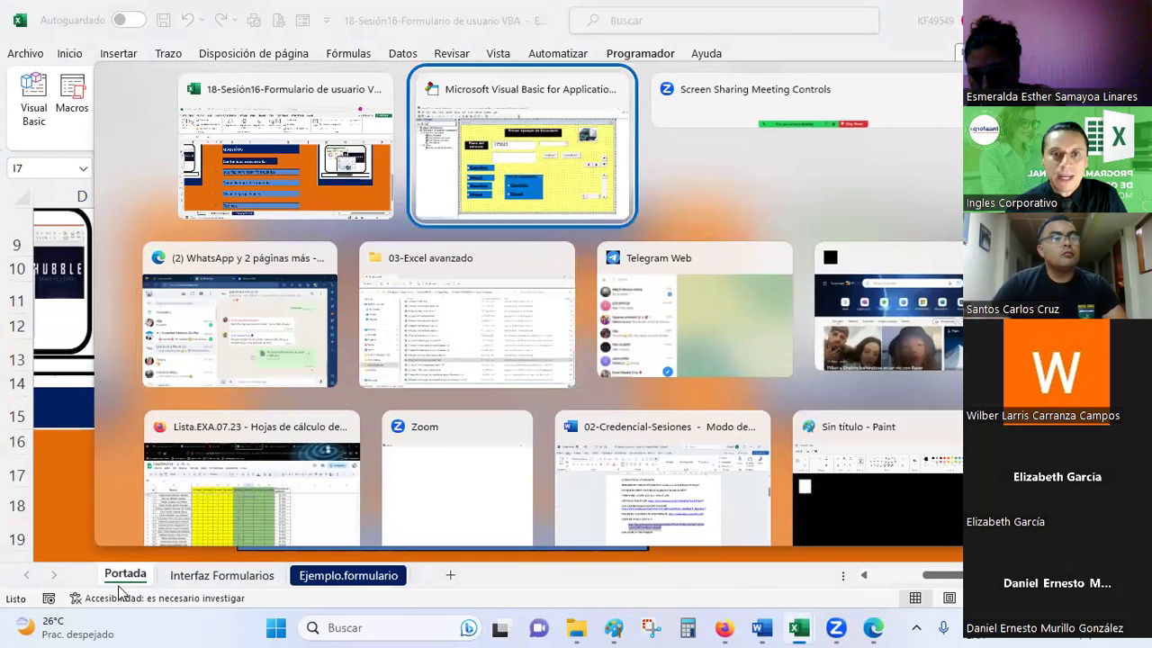
click(92, 163)
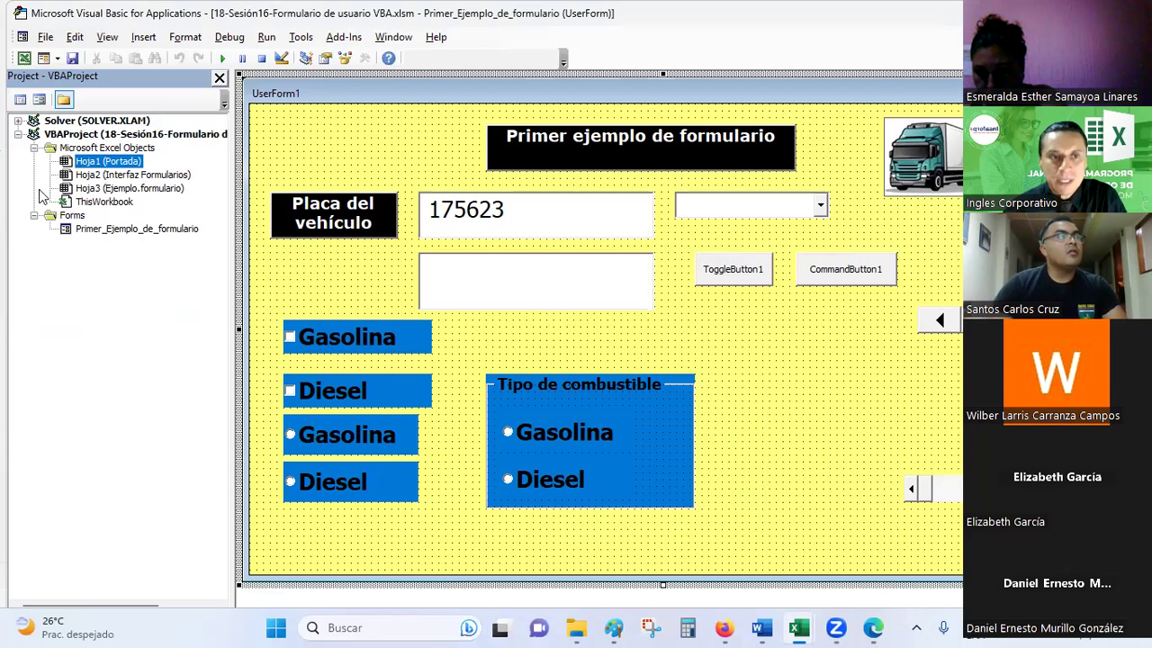
click(103, 176)
click(182, 191)
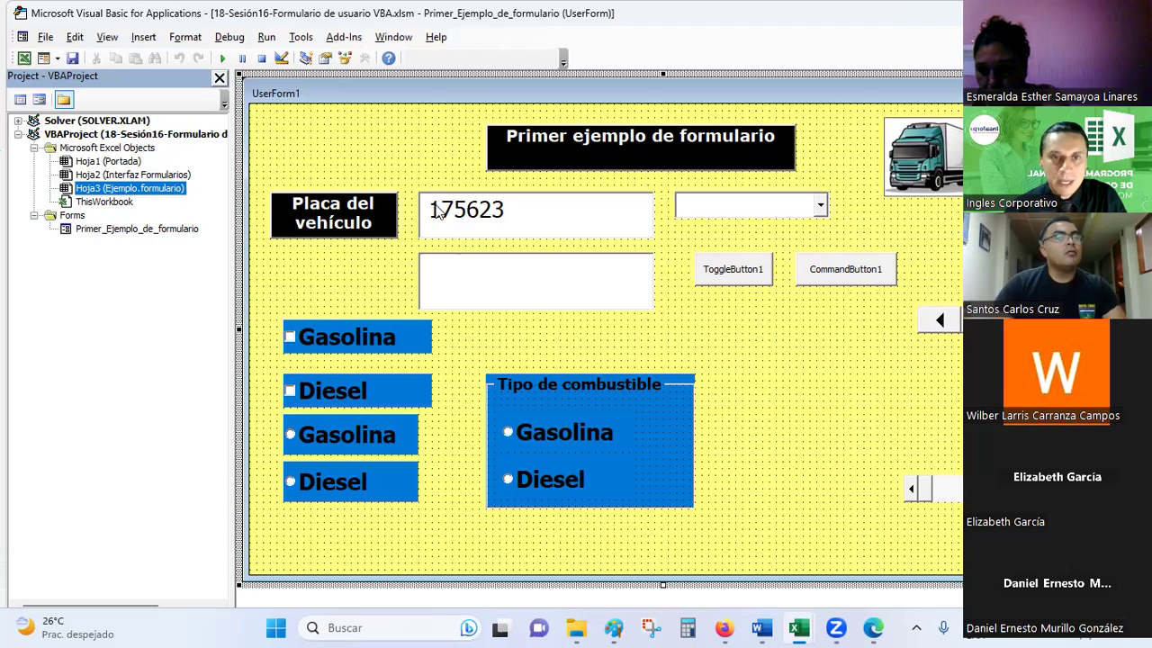
click(112, 205)
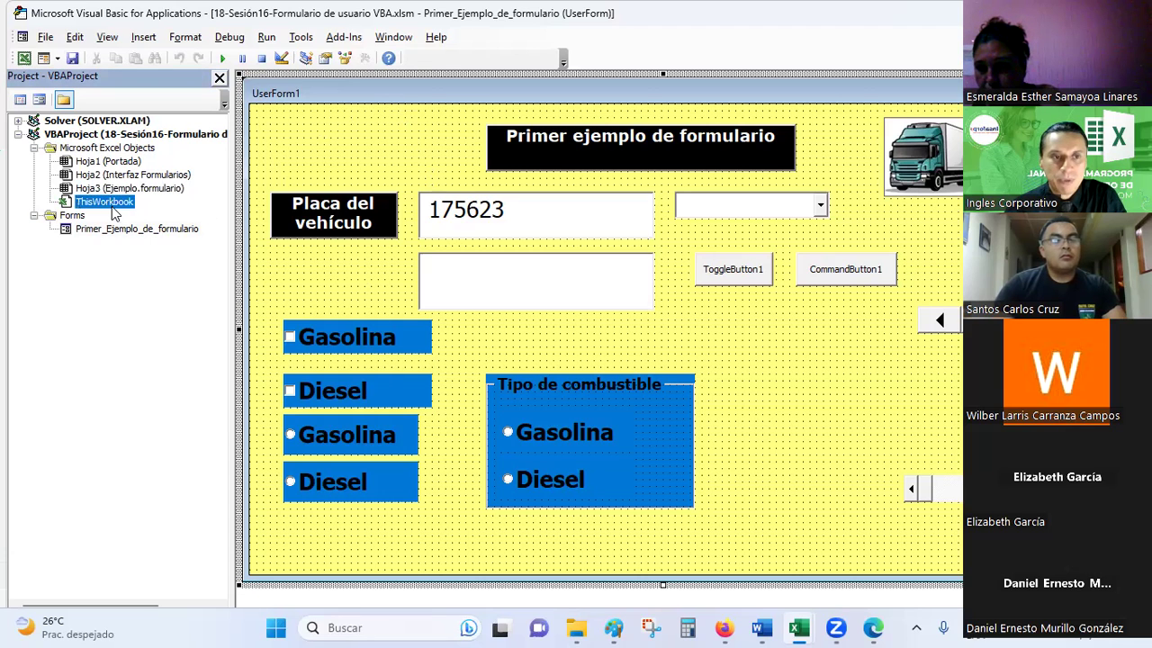
double_click(112, 206)
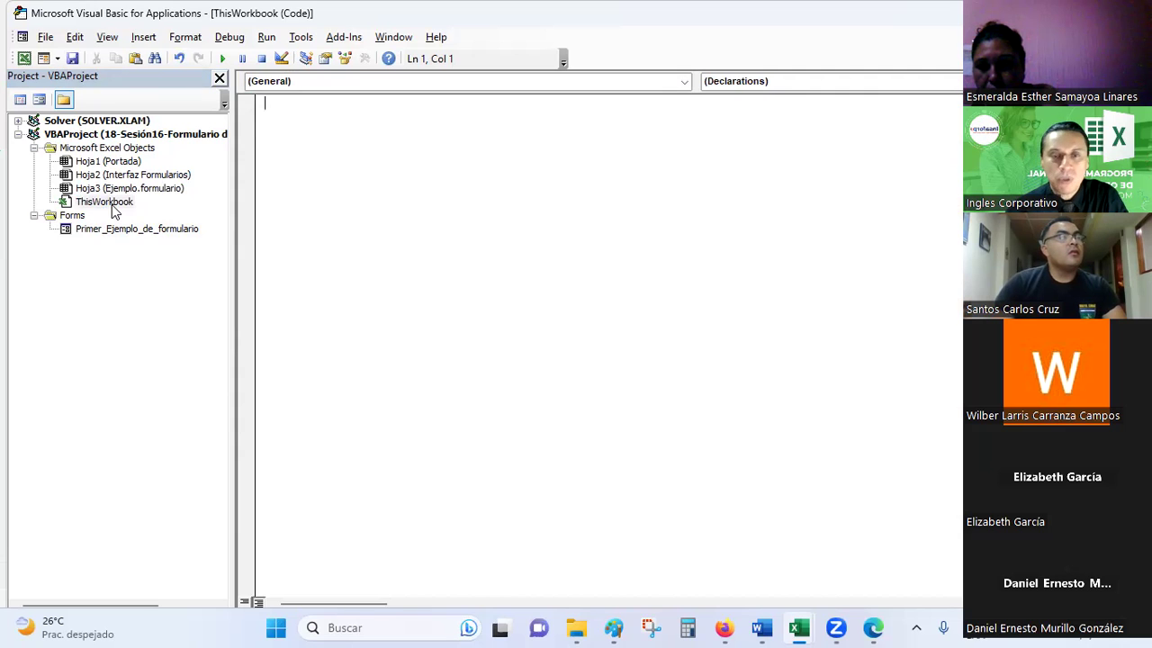
click(682, 80)
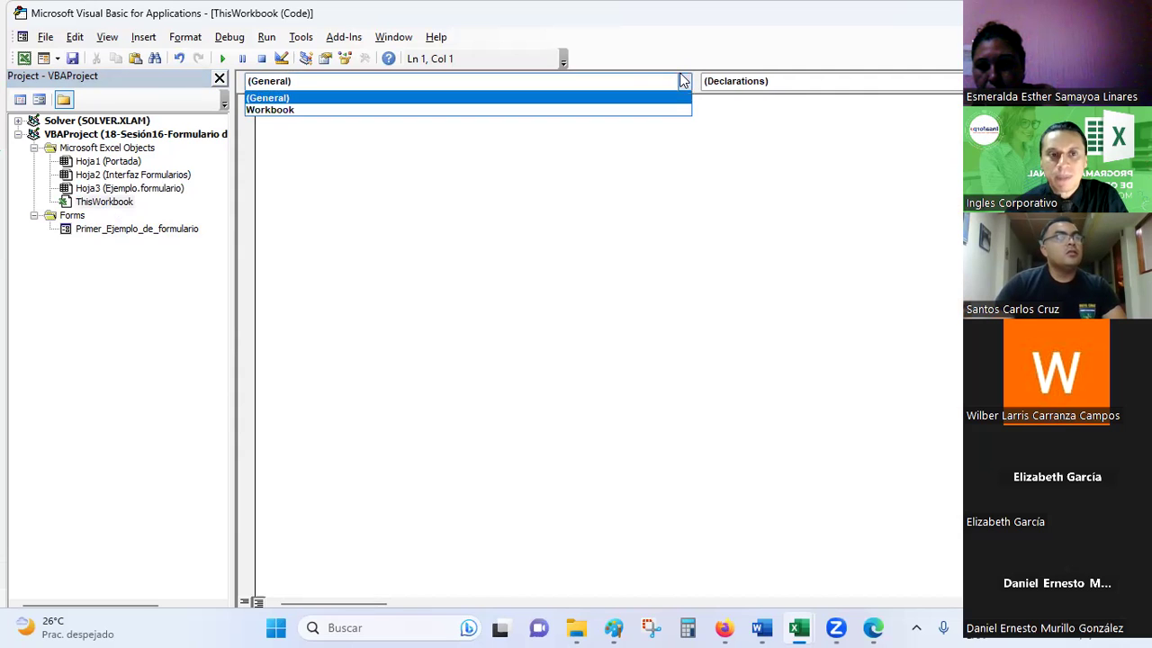
click(682, 80)
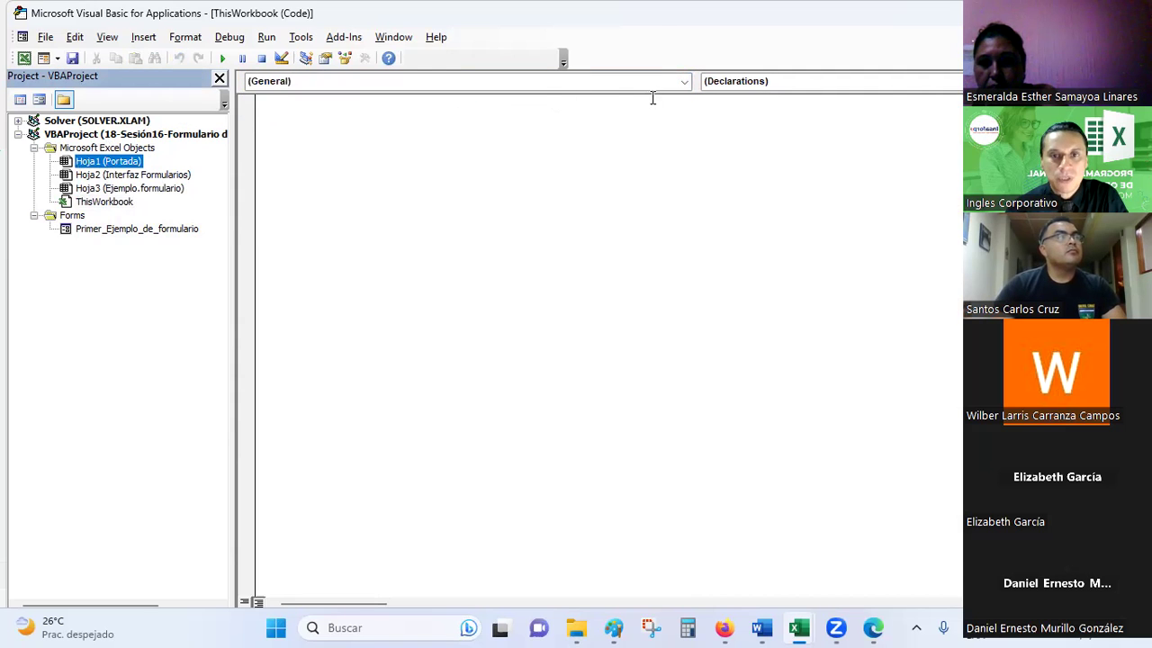
click(684, 81)
click(338, 96)
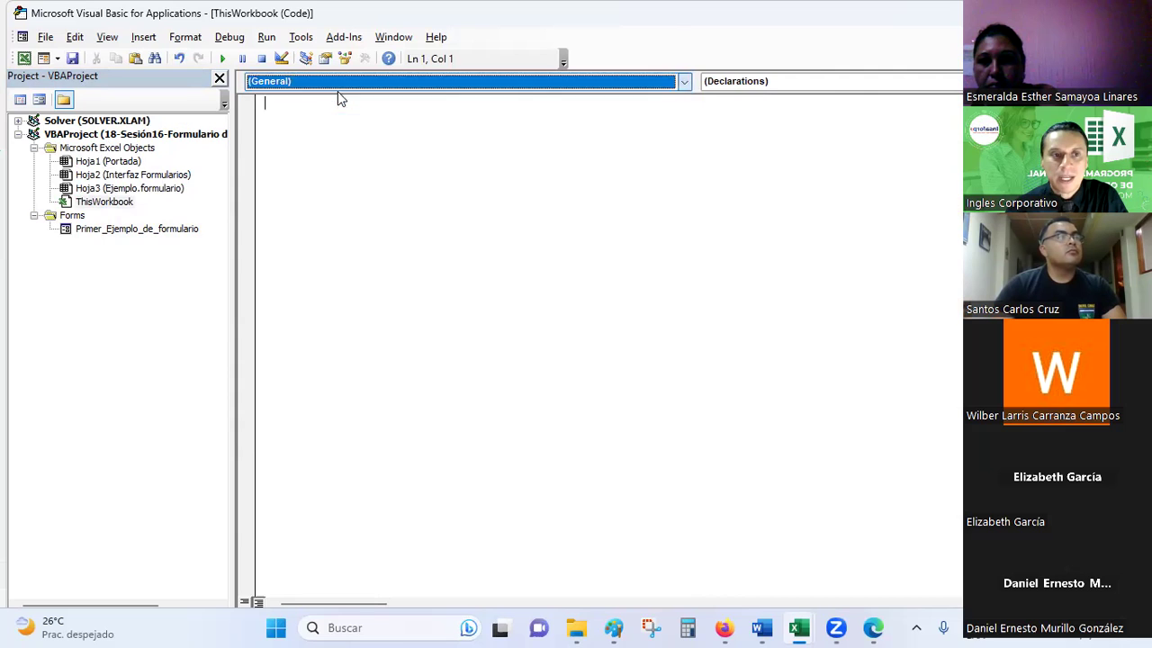
click(93, 160)
click(682, 81)
click(630, 95)
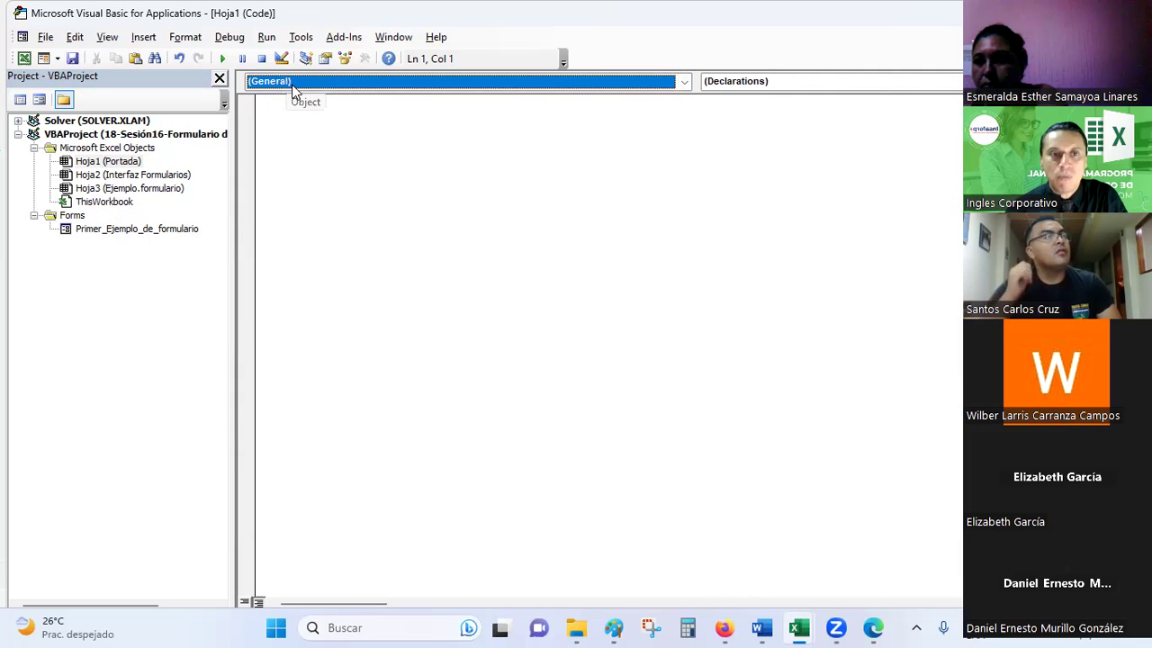
click(140, 230)
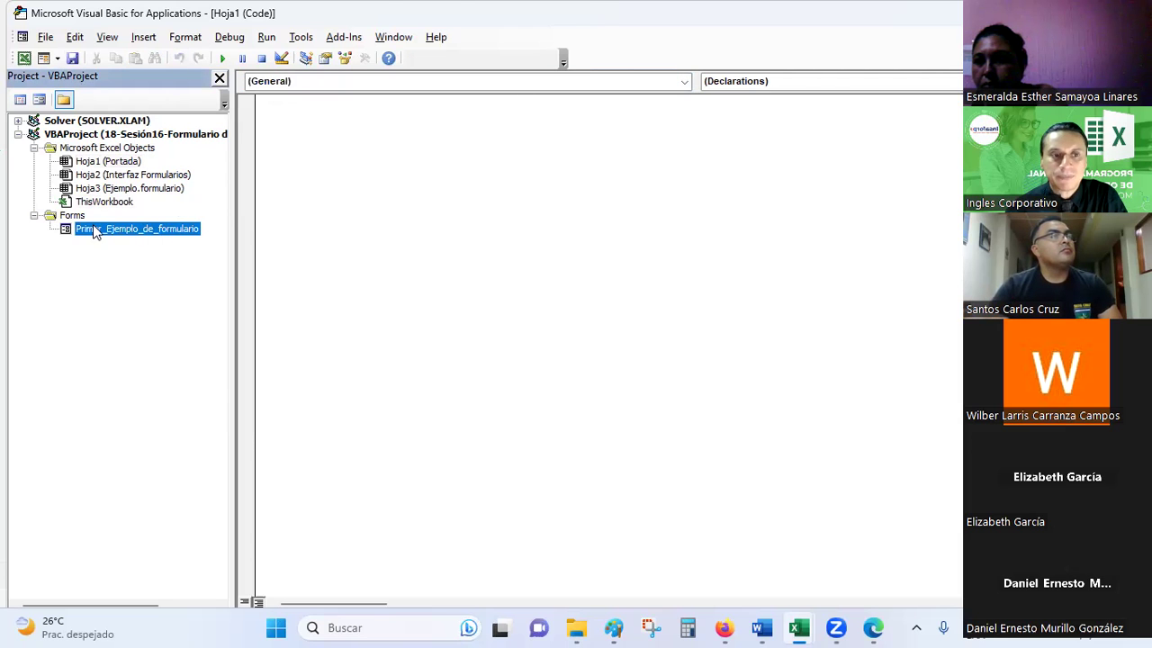
double_click(92, 228)
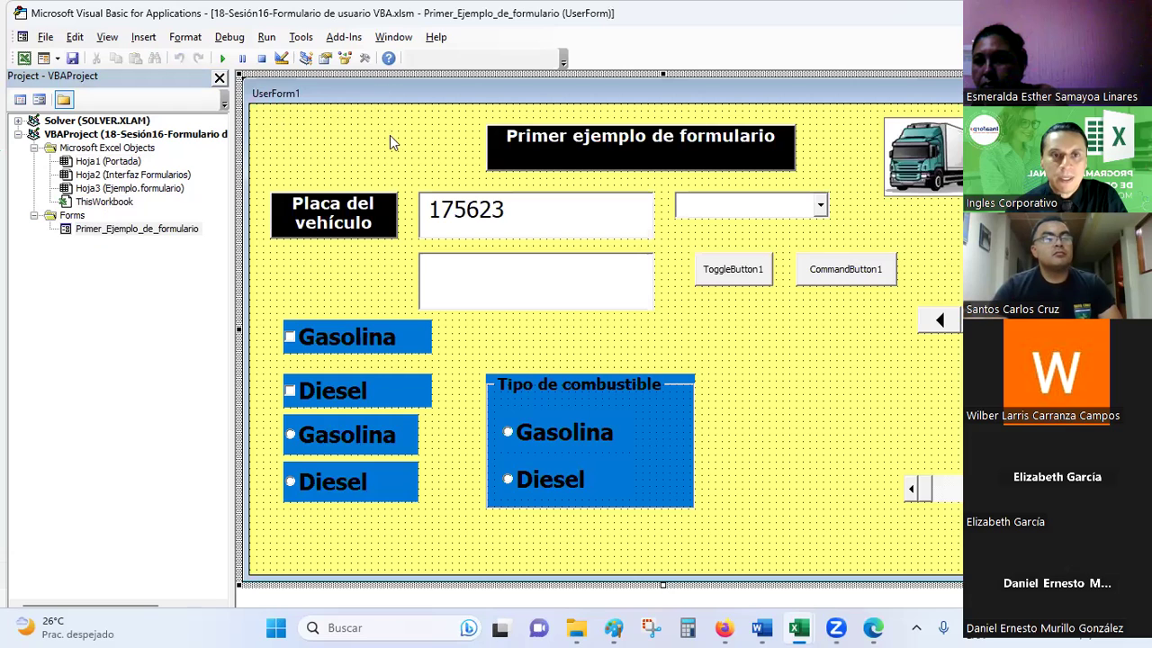
Step: View the form's code and its controls list, then return to the form design
double_click(275, 171)
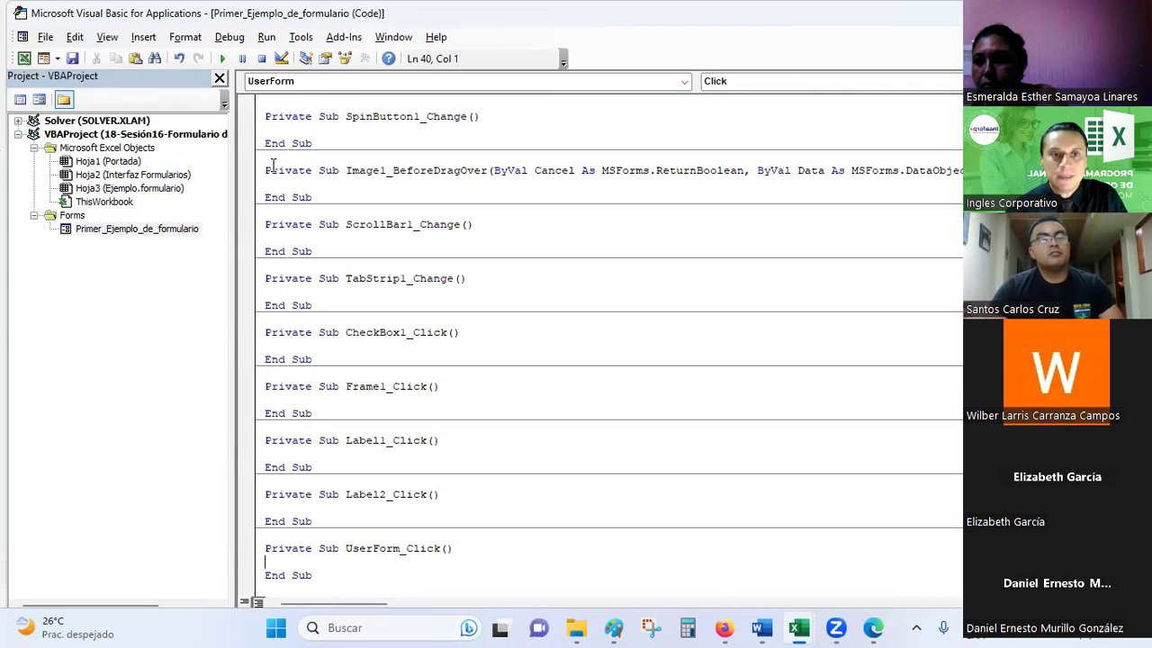
click(684, 83)
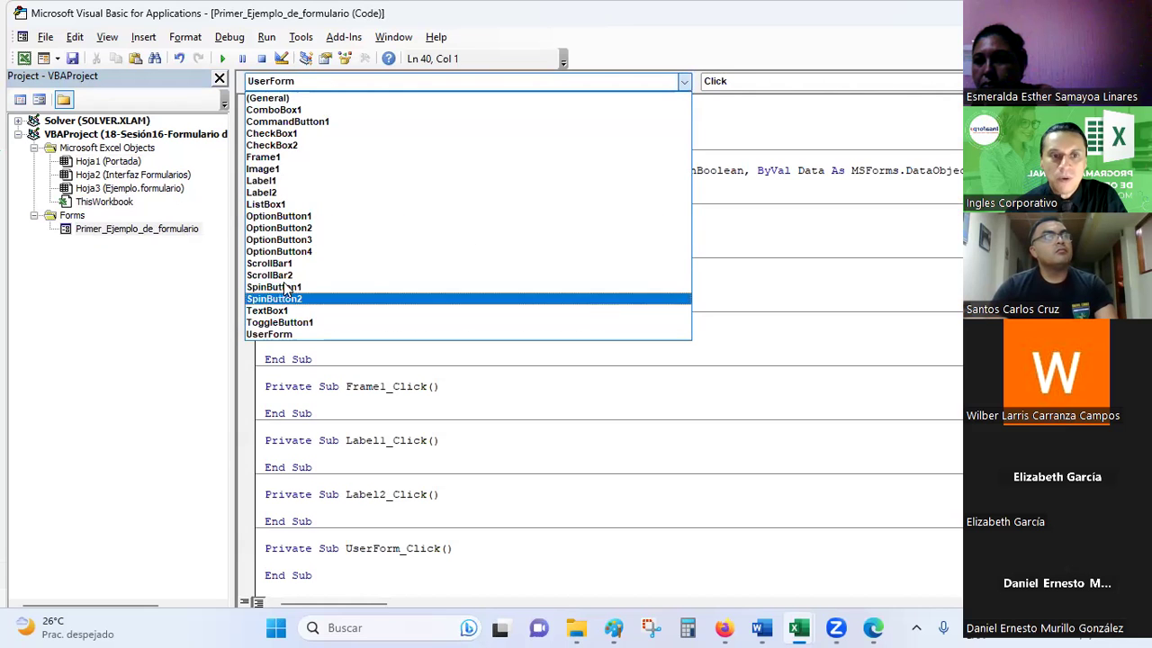
click(171, 233)
double_click(171, 232)
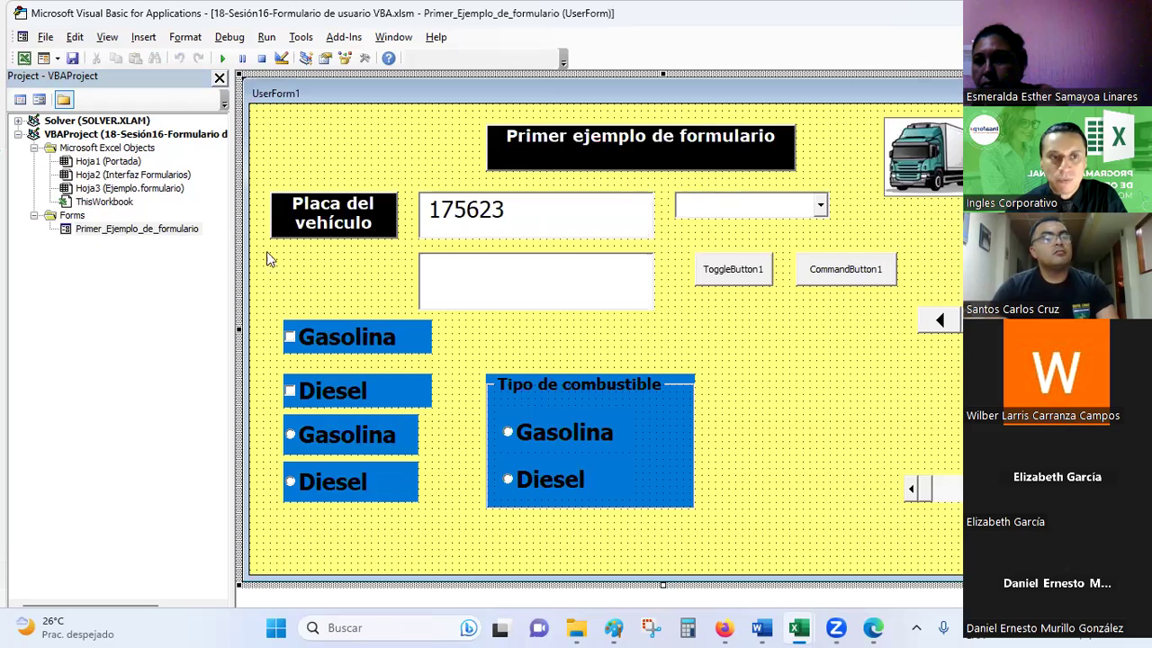
Step: Open the Hoja2 (Interfaz Formularios) module and list its available procedures
double_click(121, 176)
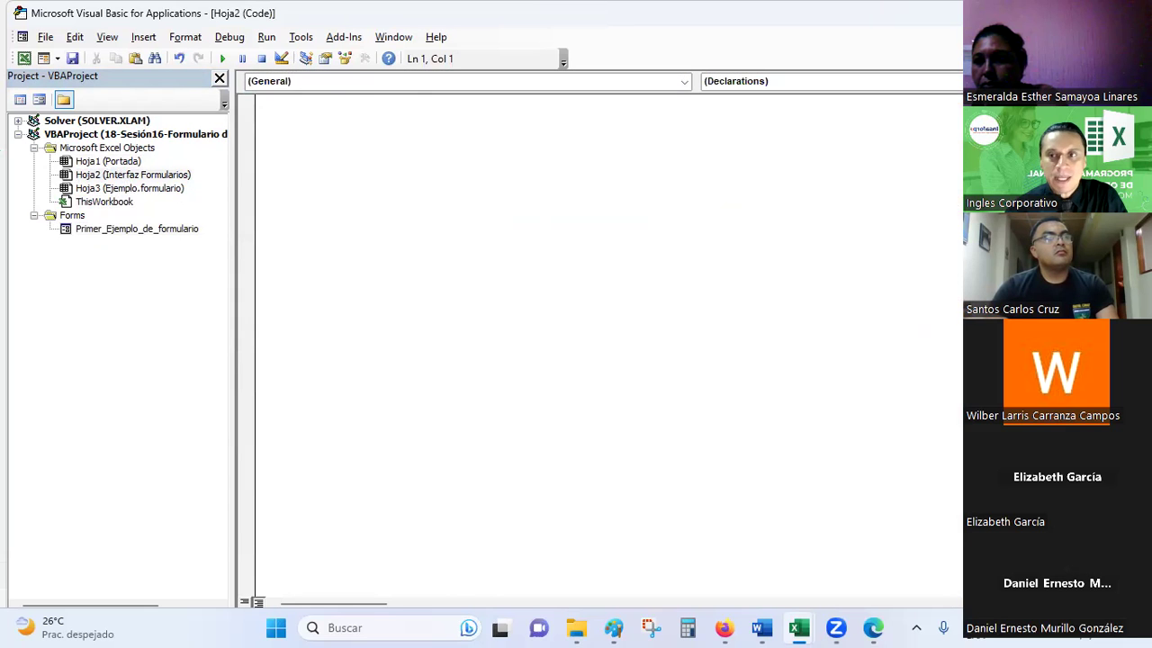
click(810, 81)
click(747, 95)
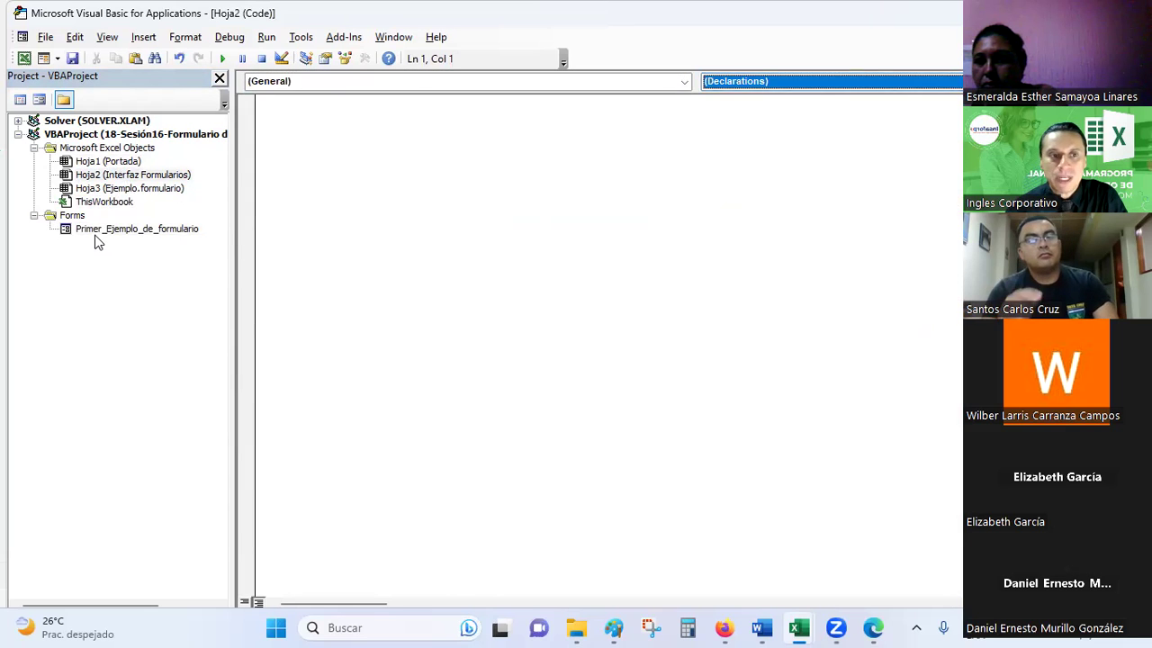
Step: Review the UserForm's event list with Click chosen, then open the ThisWorkbook module
double_click(113, 230)
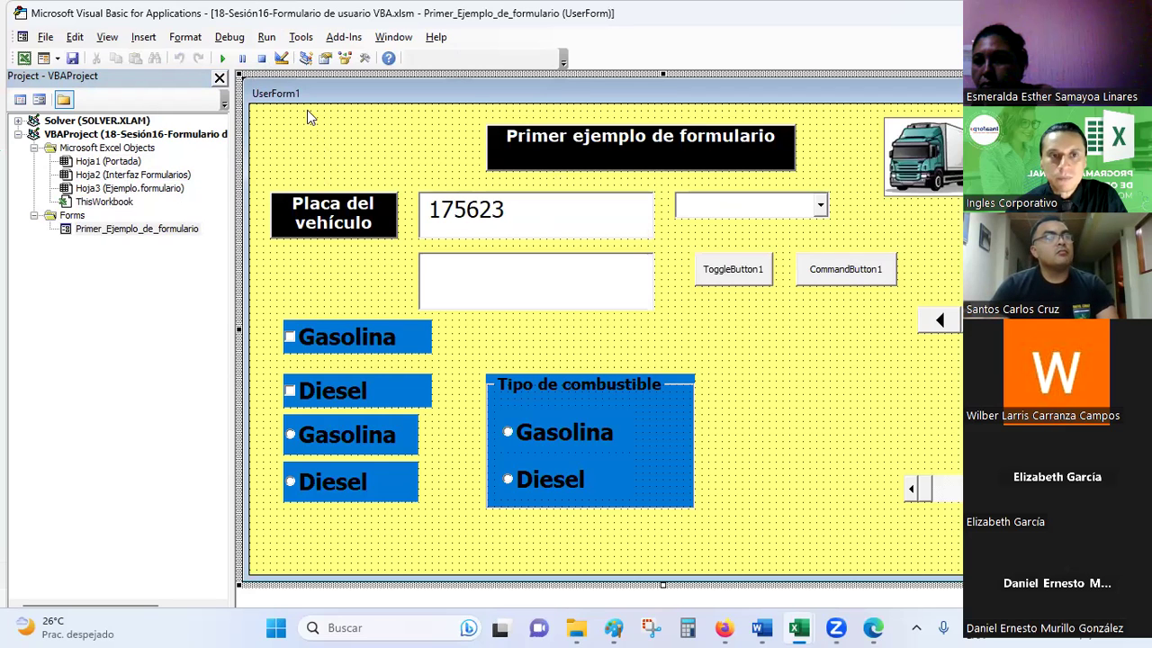
double_click(299, 132)
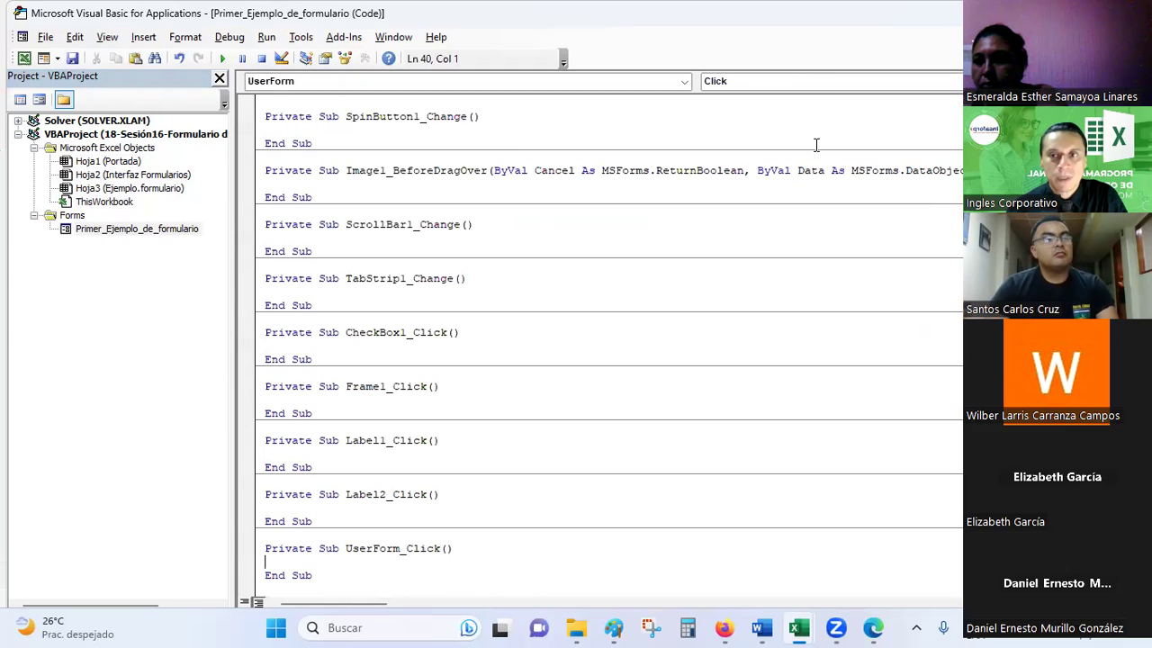
click(810, 81)
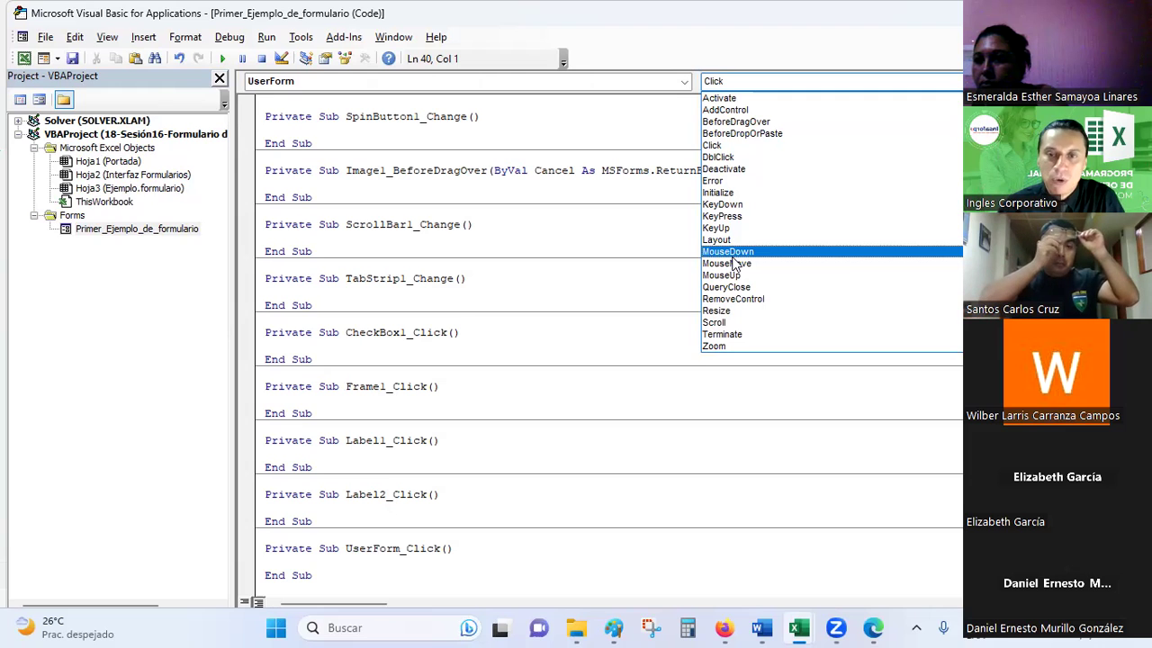
click(737, 83)
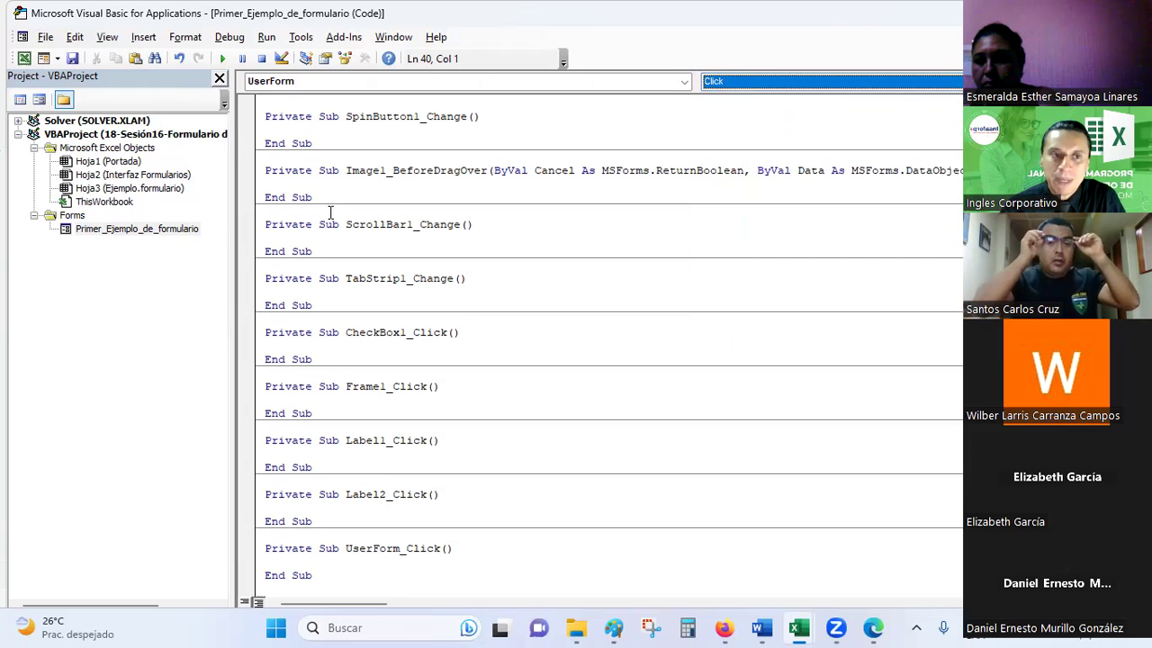
double_click(104, 202)
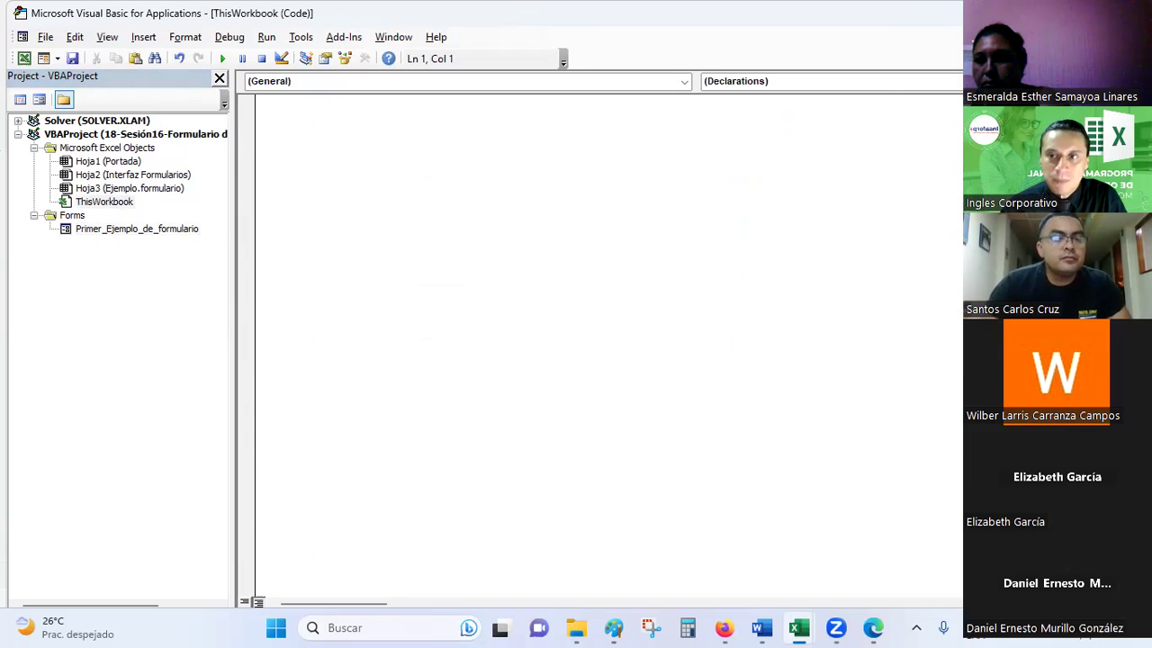
click(769, 83)
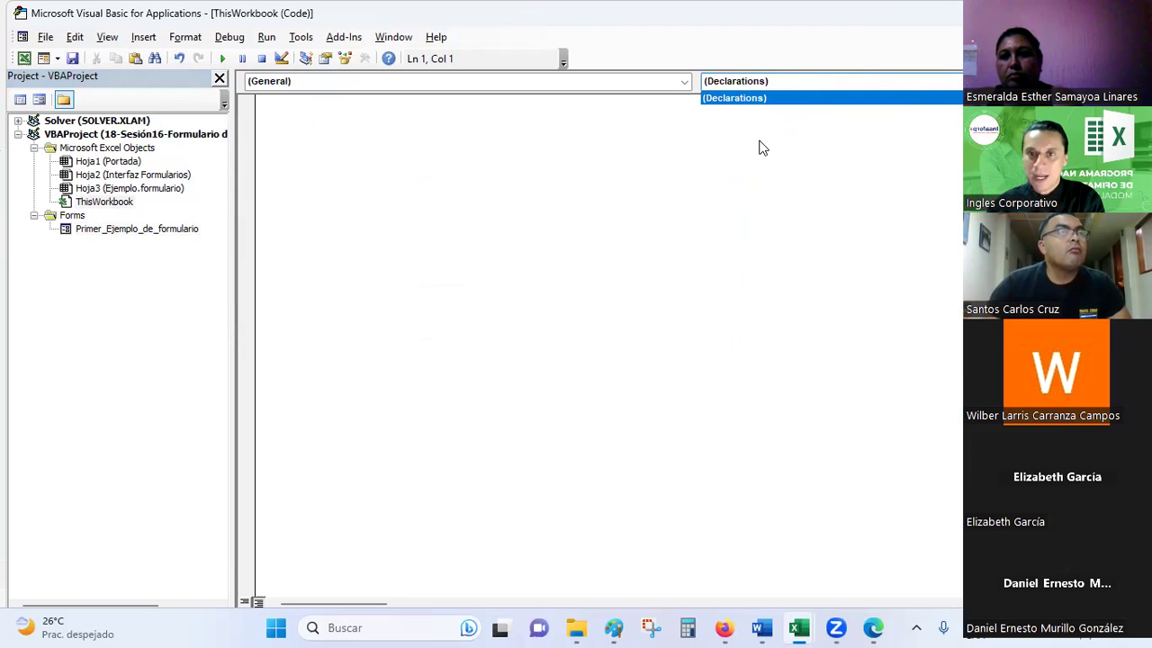
click(333, 79)
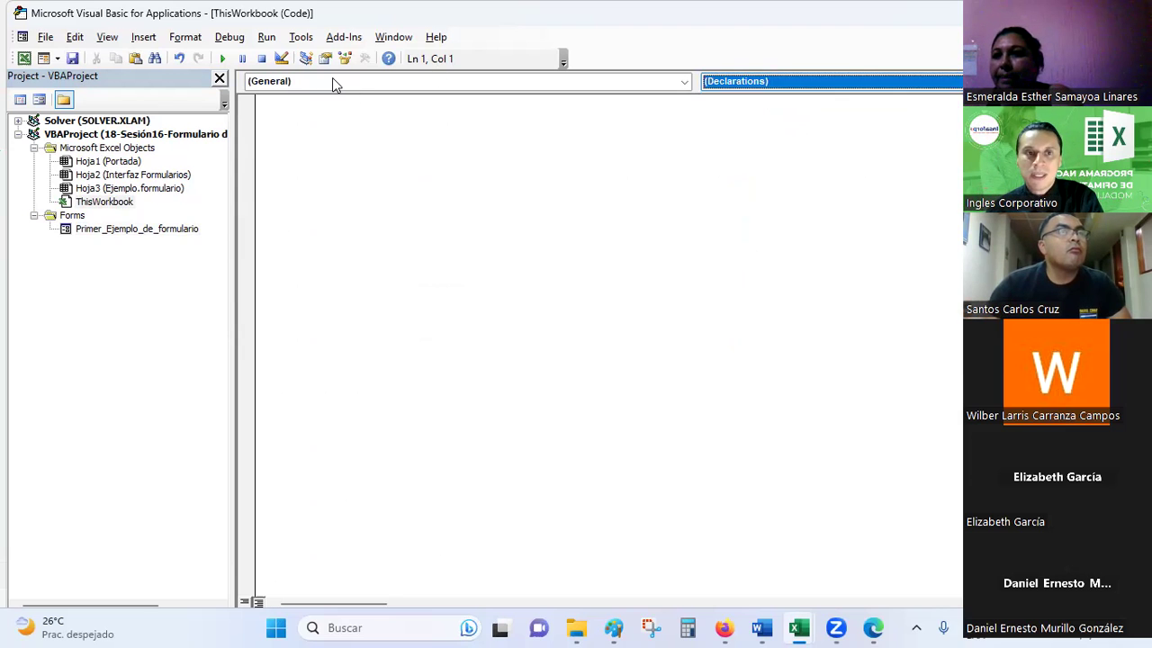
click(684, 82)
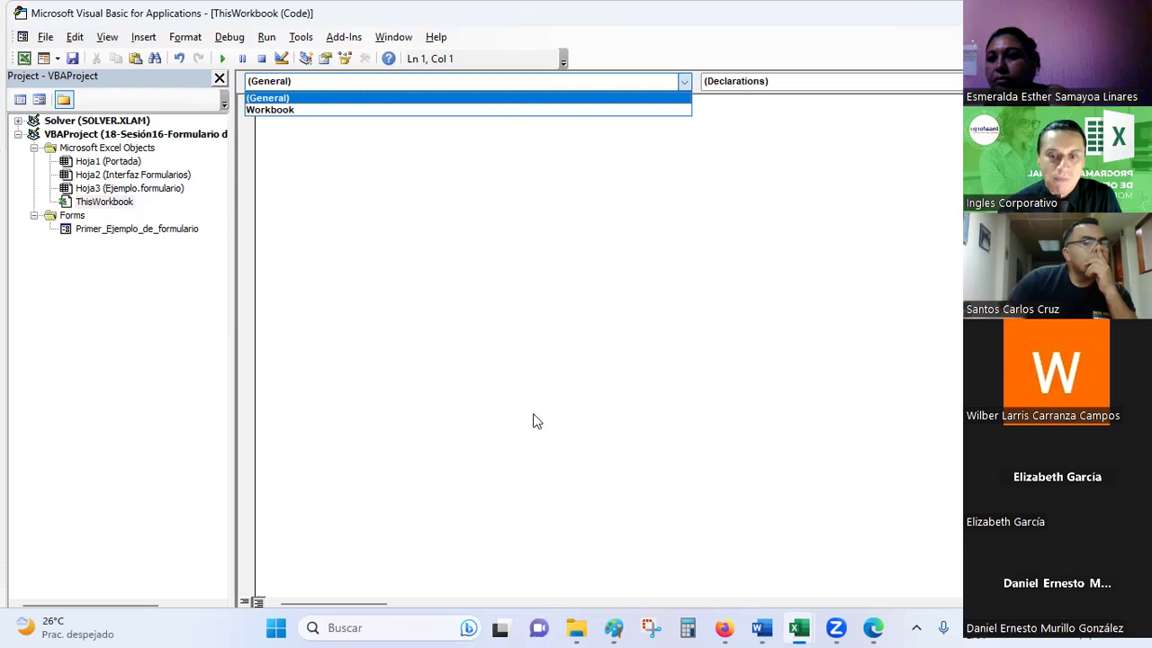
key(Escape)
click(131, 160)
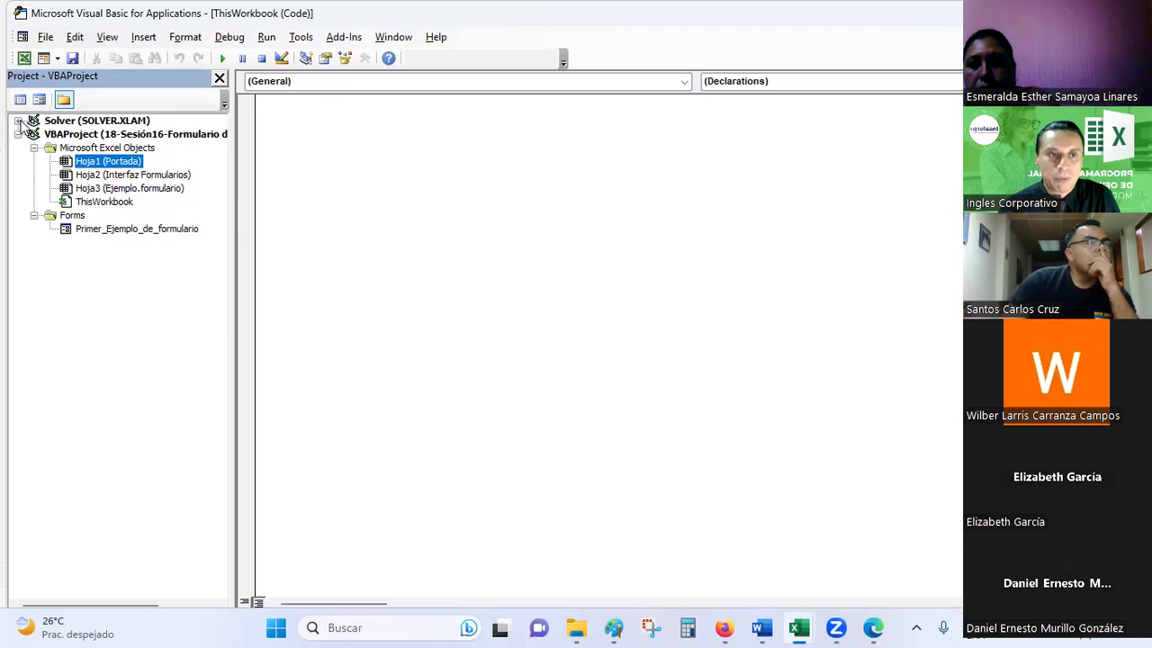
click(18, 121)
click(649, 238)
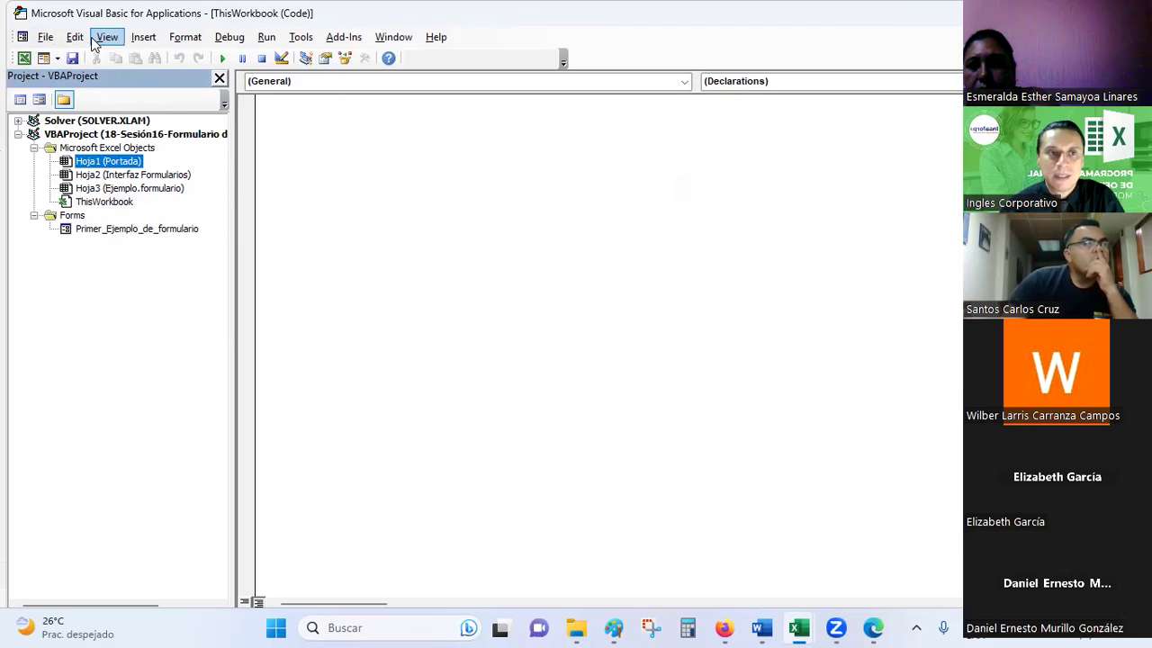
click(145, 43)
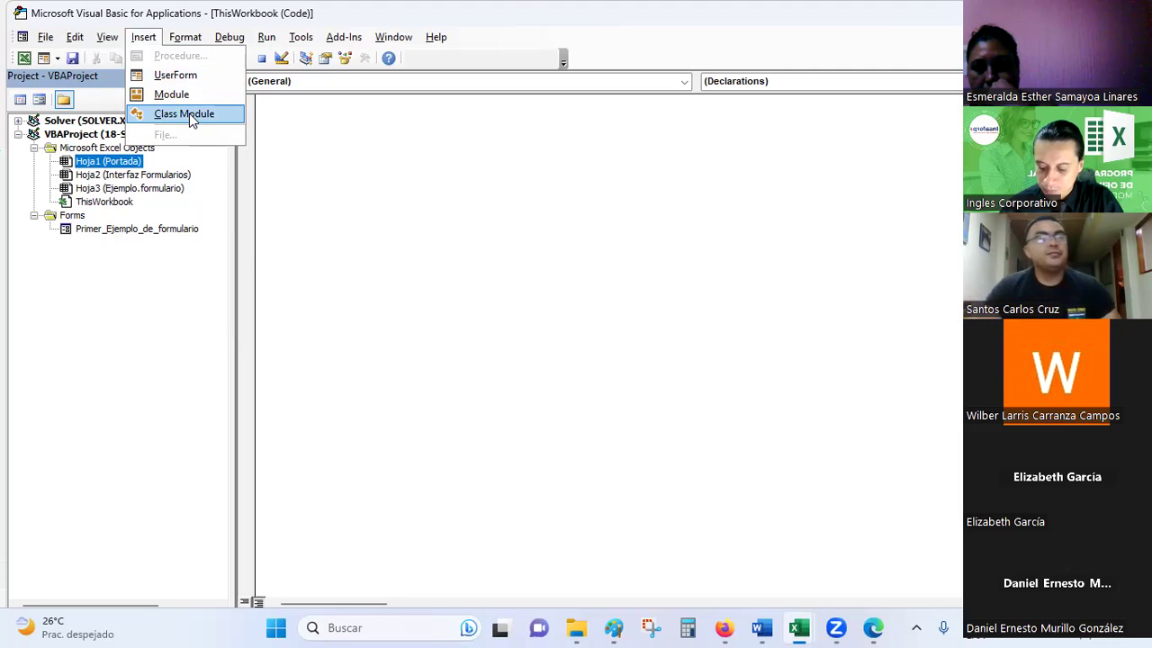
click(225, 17)
click(229, 37)
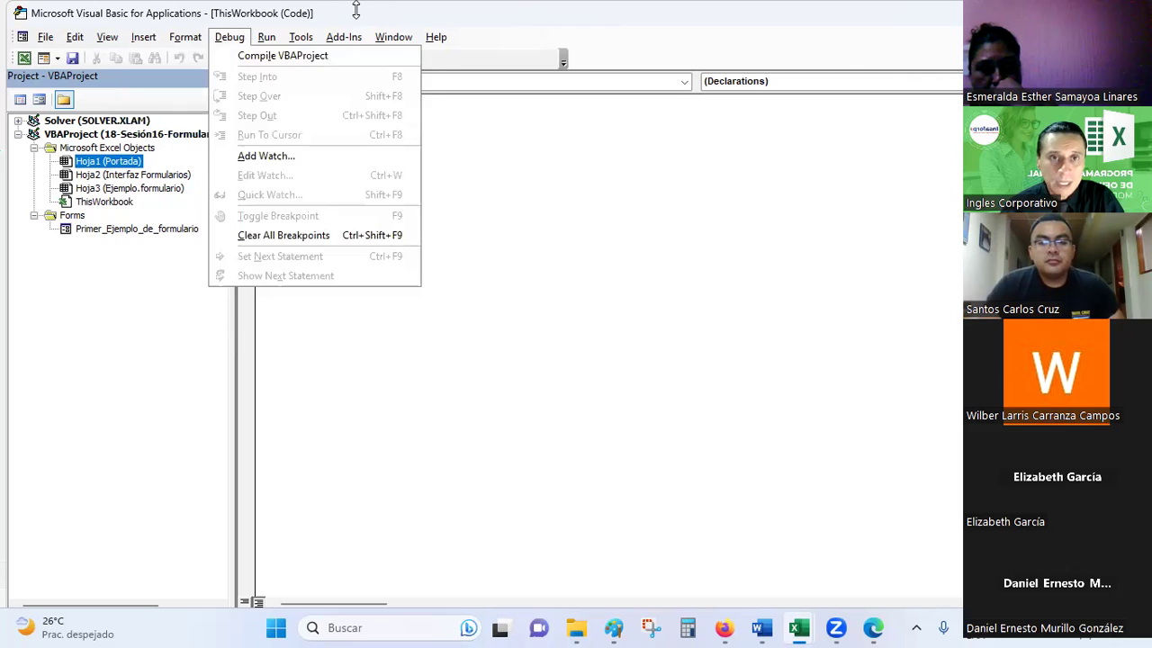
click(359, 16)
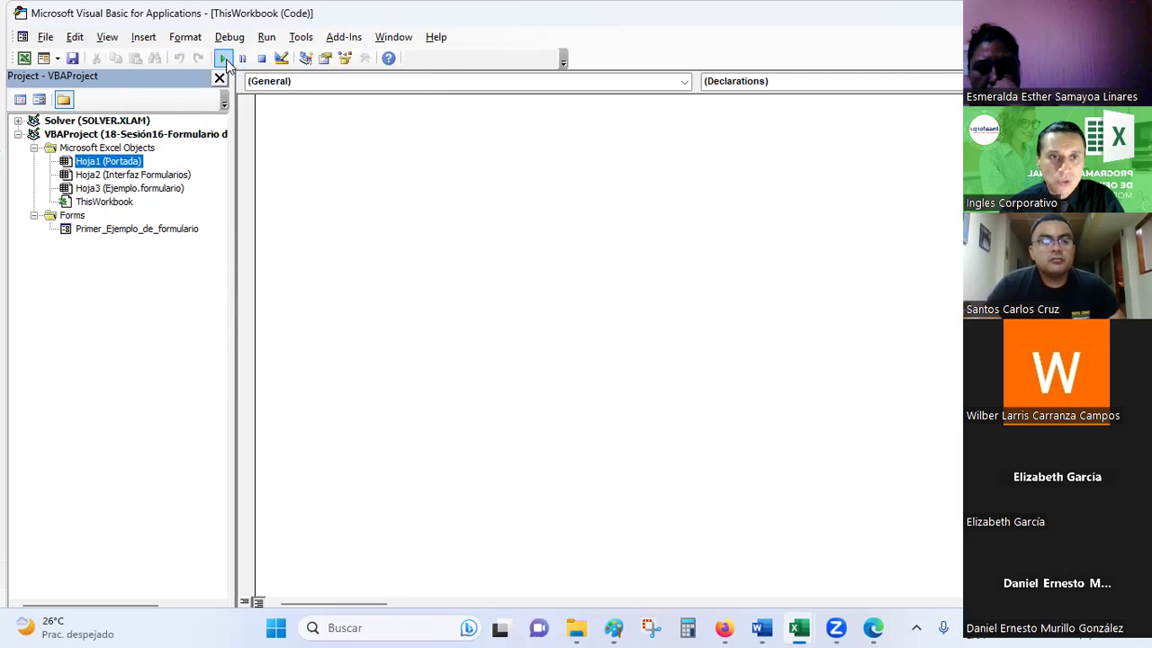
click(191, 39)
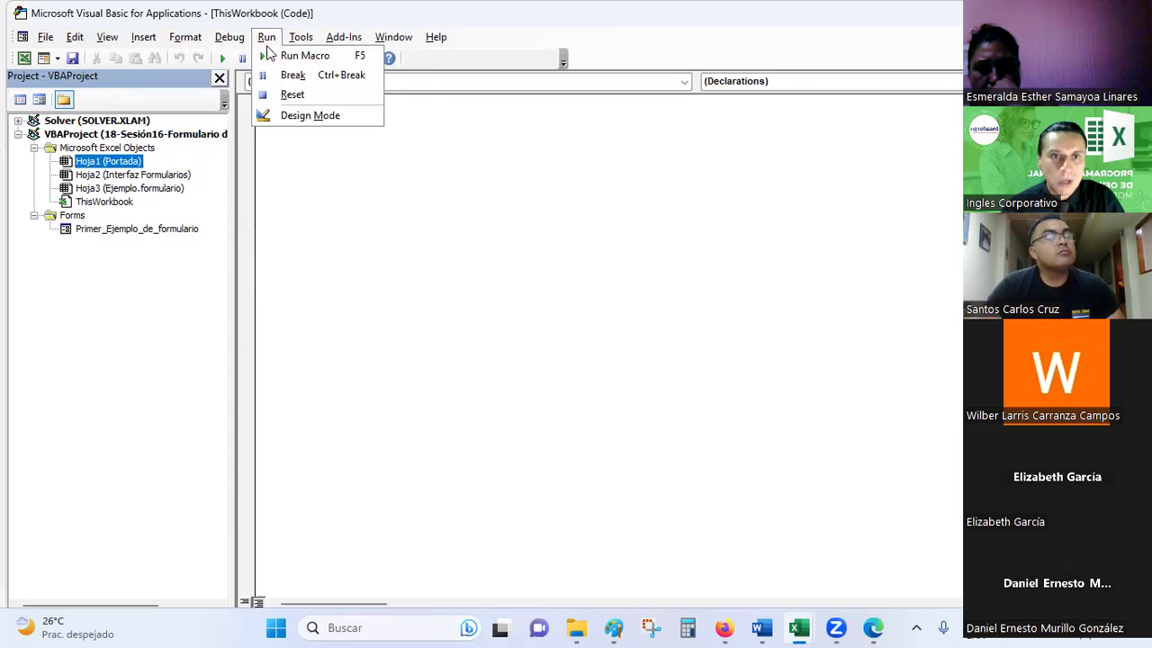
click(378, 20)
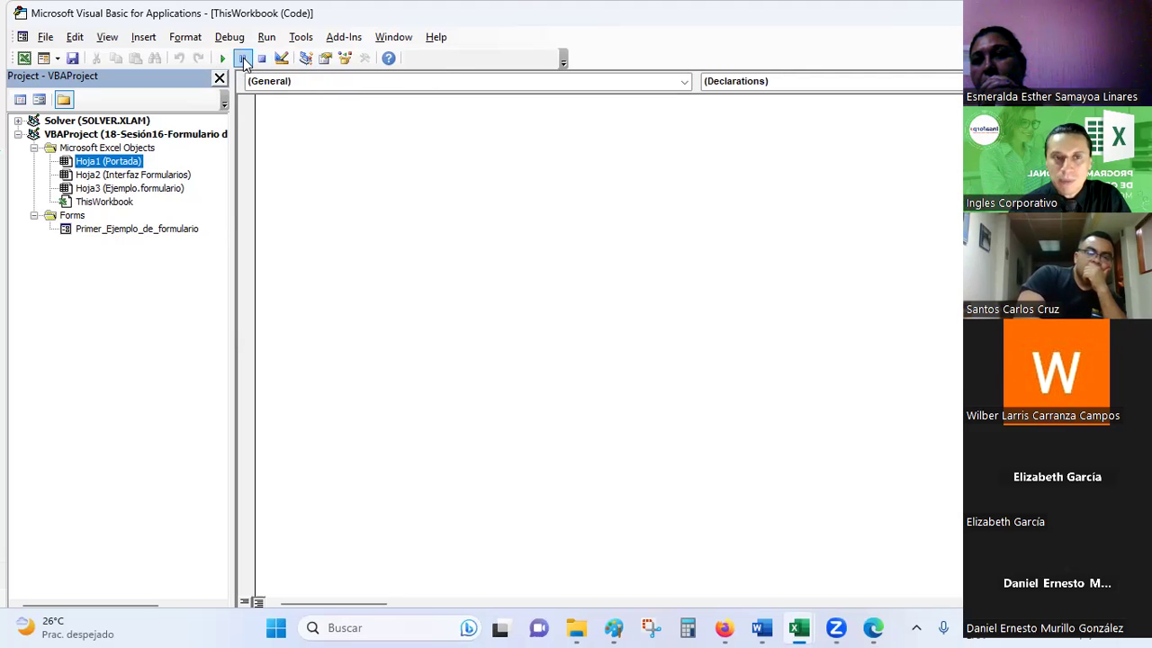
click(349, 155)
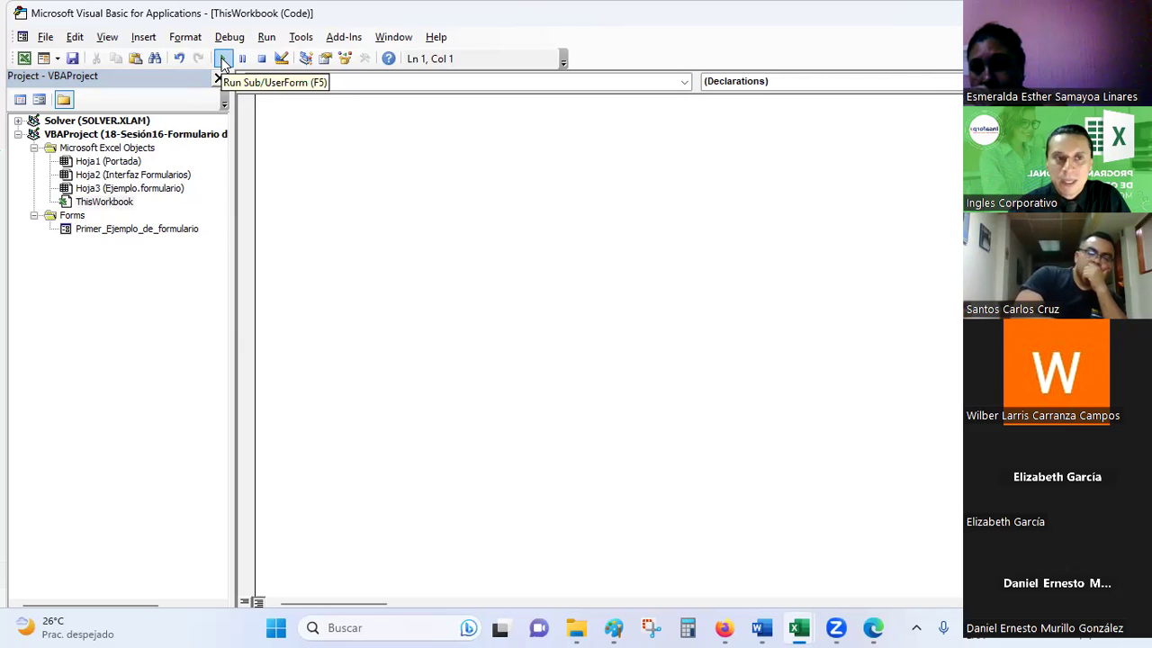
click(60, 56)
click(59, 57)
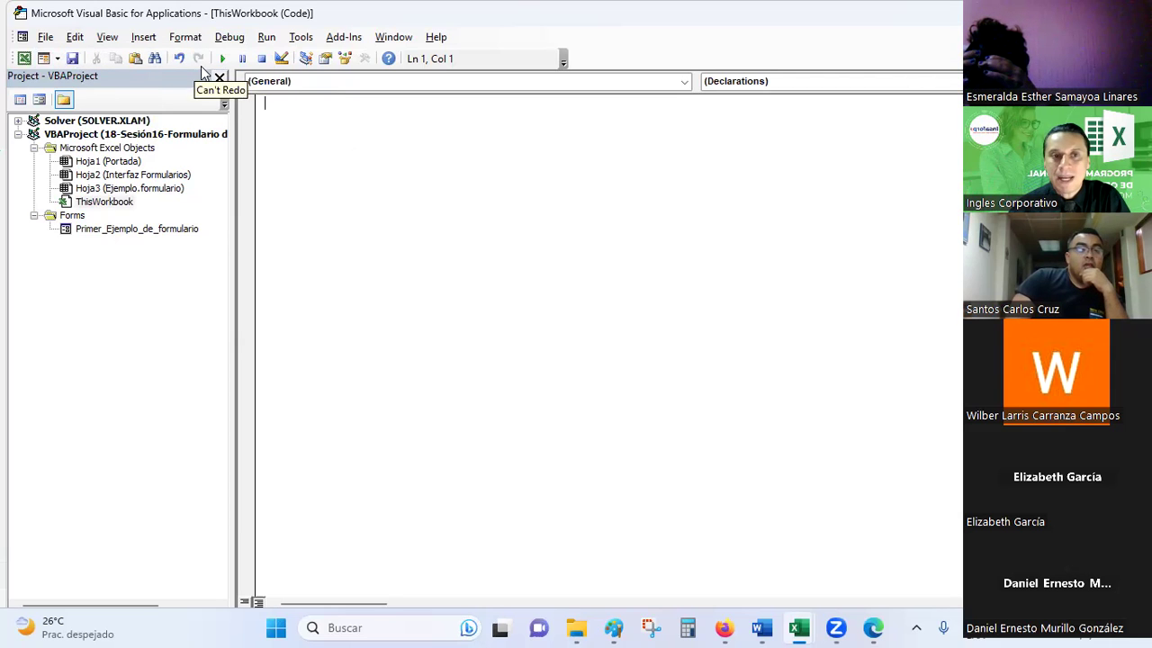
click(306, 60)
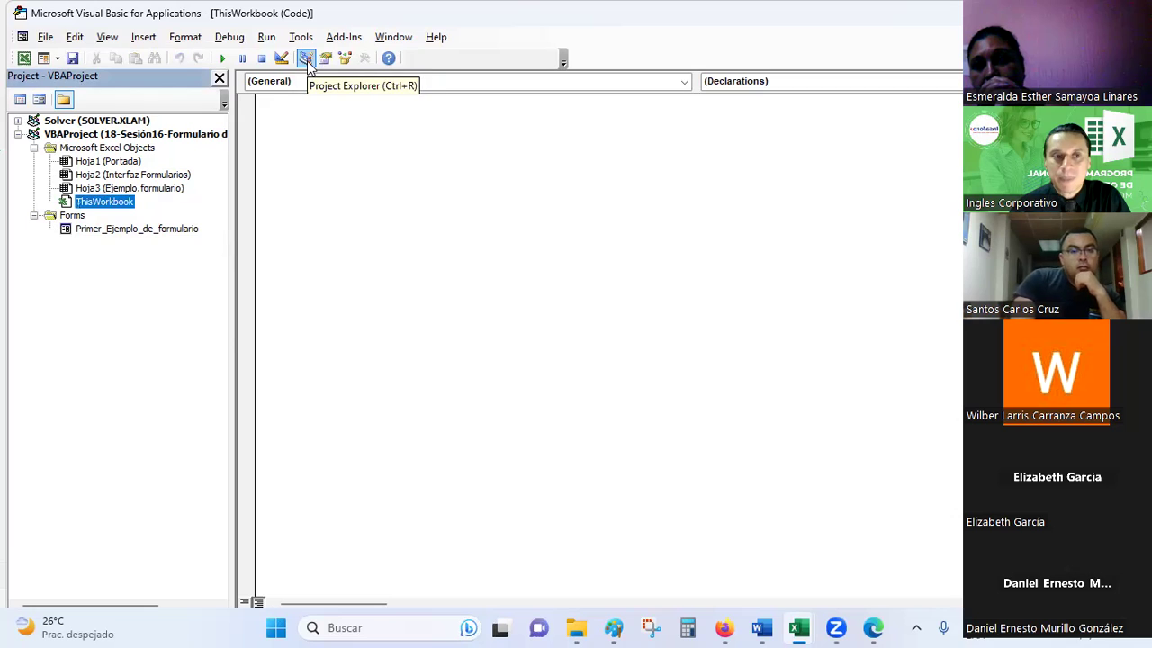
Step: Display the Properties – ThisWorkbook window, then switch to the Excel workbook
click(324, 58)
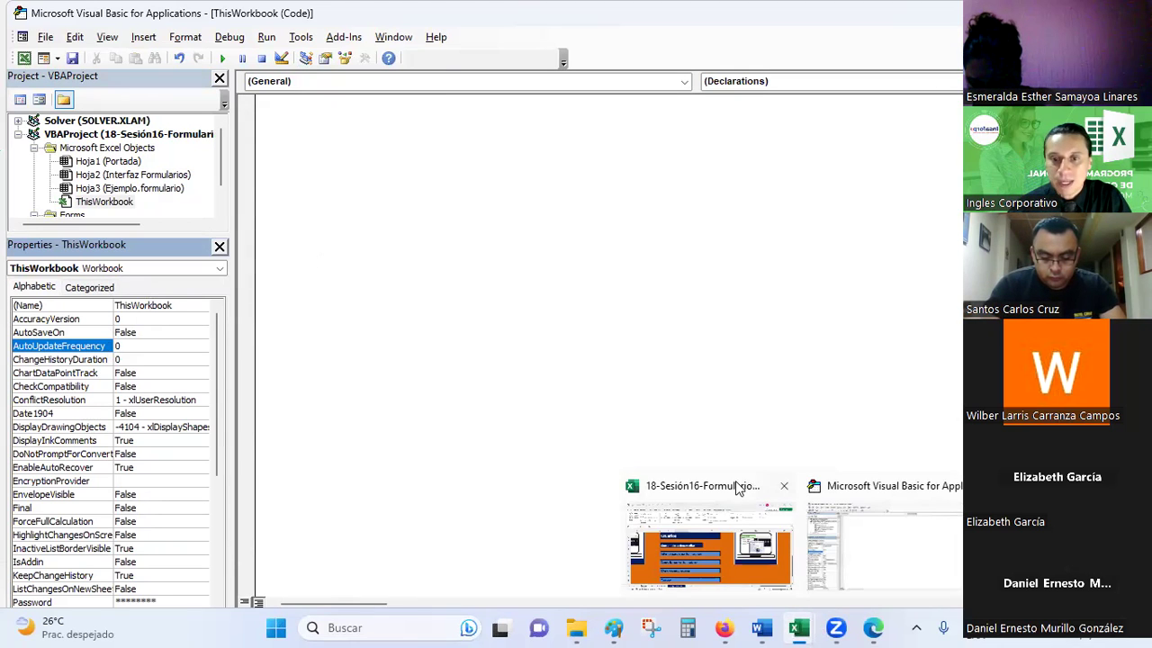
mouse_move(798, 627)
click(736, 491)
Step: Scroll through the Interfaz Formularios sheet's notes, then reopen the Visual Basic editor
click(655, 298)
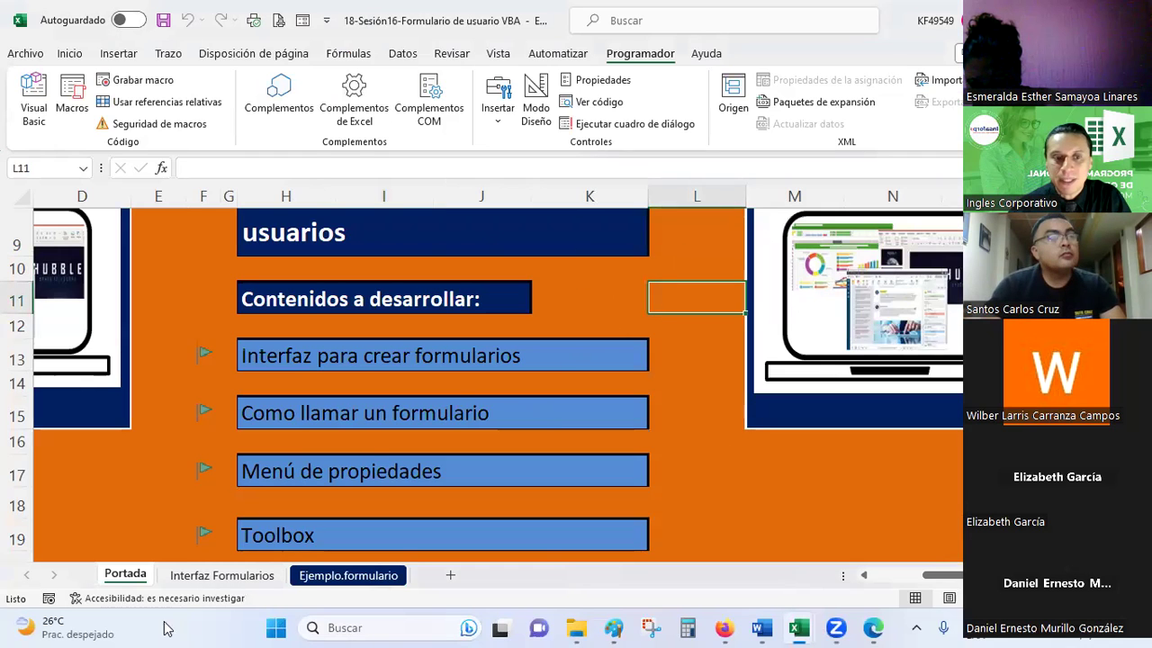
click(231, 576)
scroll(495, 360, up, 1)
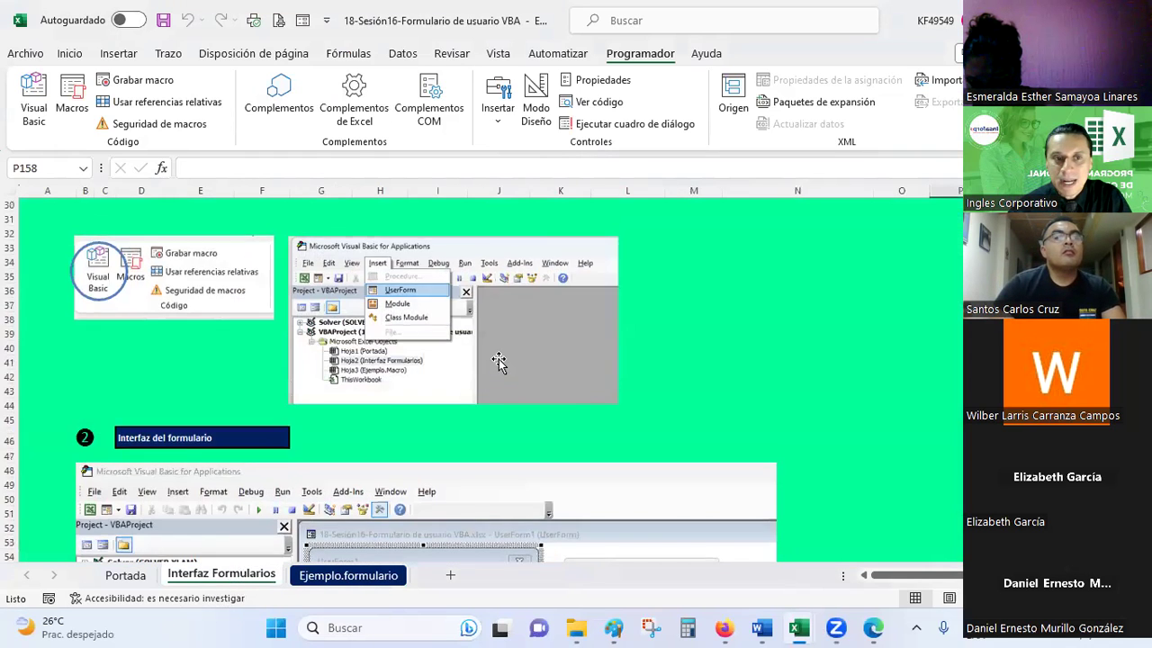
scroll(489, 359, up, 8)
scroll(489, 359, up, 3)
scroll(489, 357, down, 3)
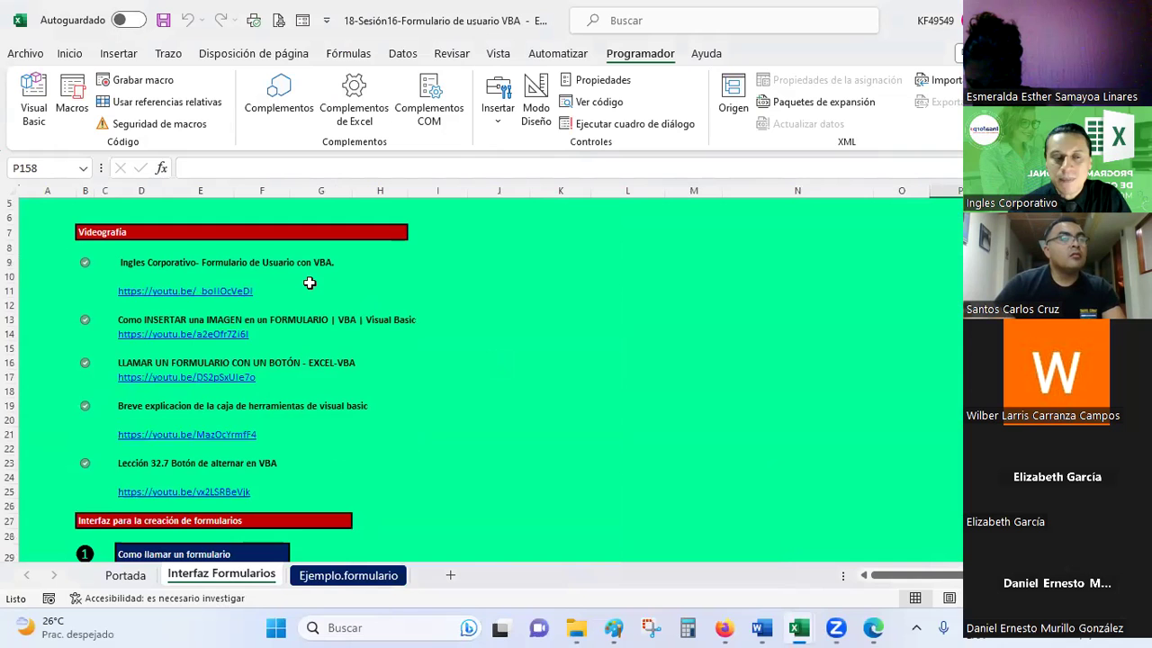
scroll(133, 311, down, 3)
scroll(108, 297, down, 1)
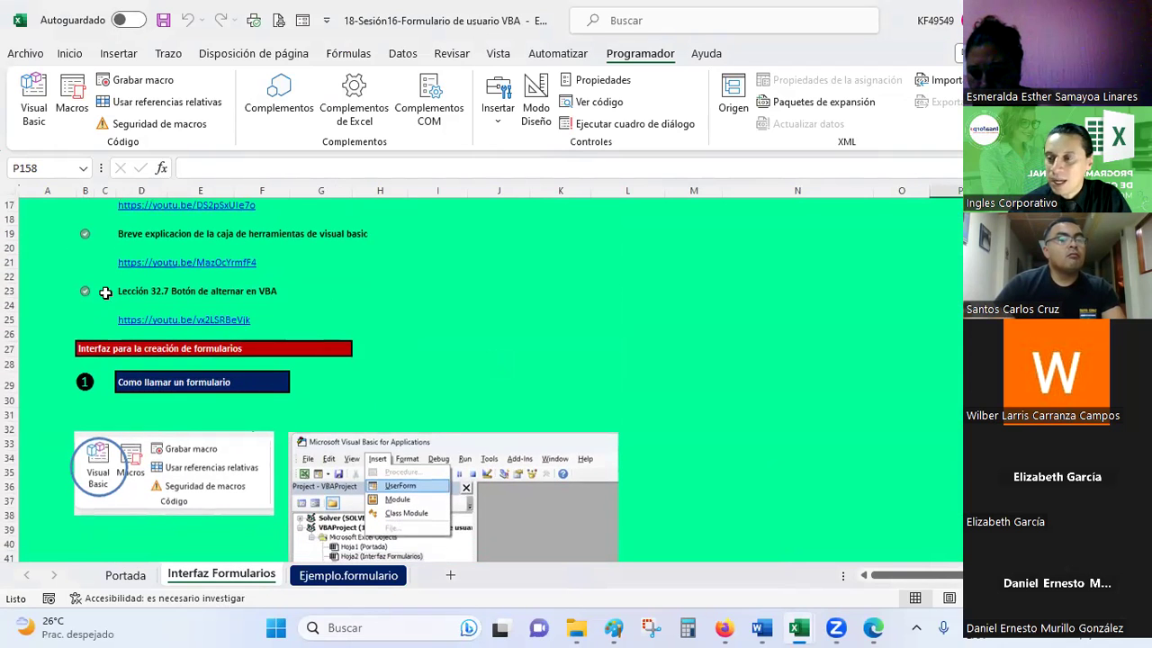
click(38, 93)
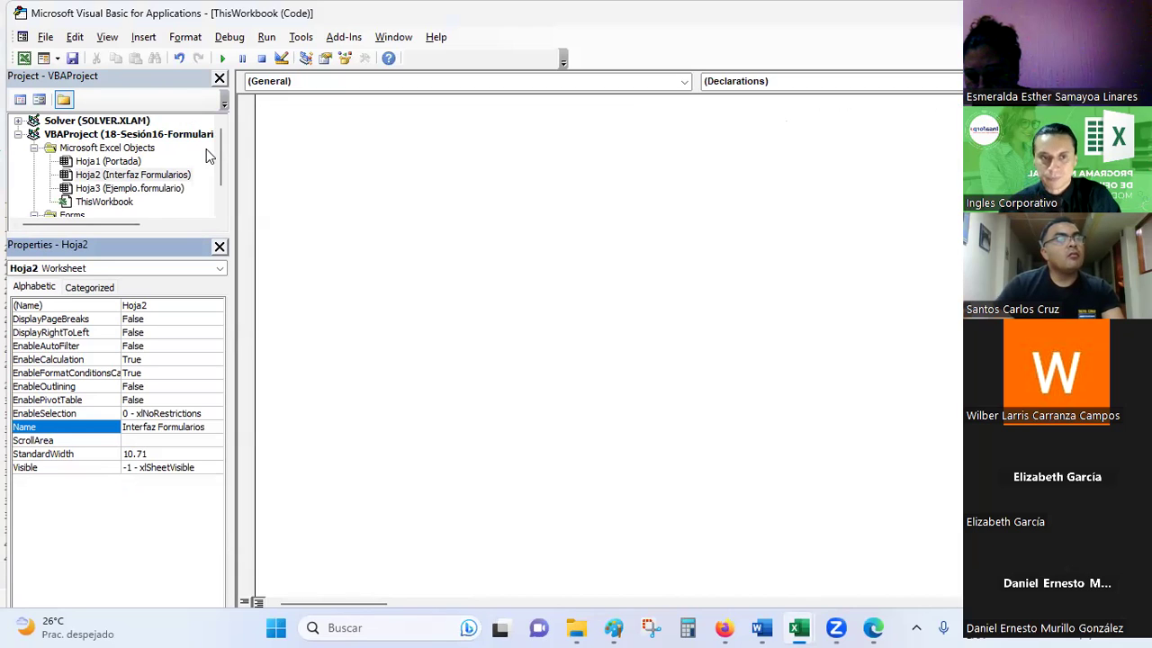
Step: Close the Properties window so Project Explorer fills the column, then switch to the browser
click(219, 247)
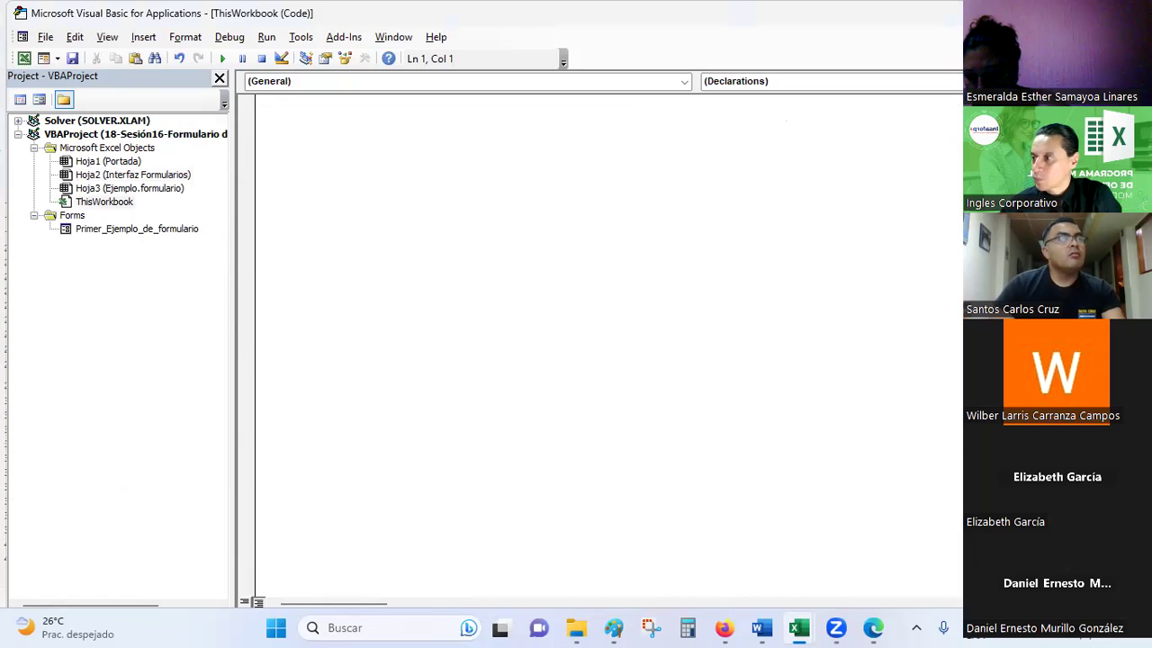
key(alt+Tab)
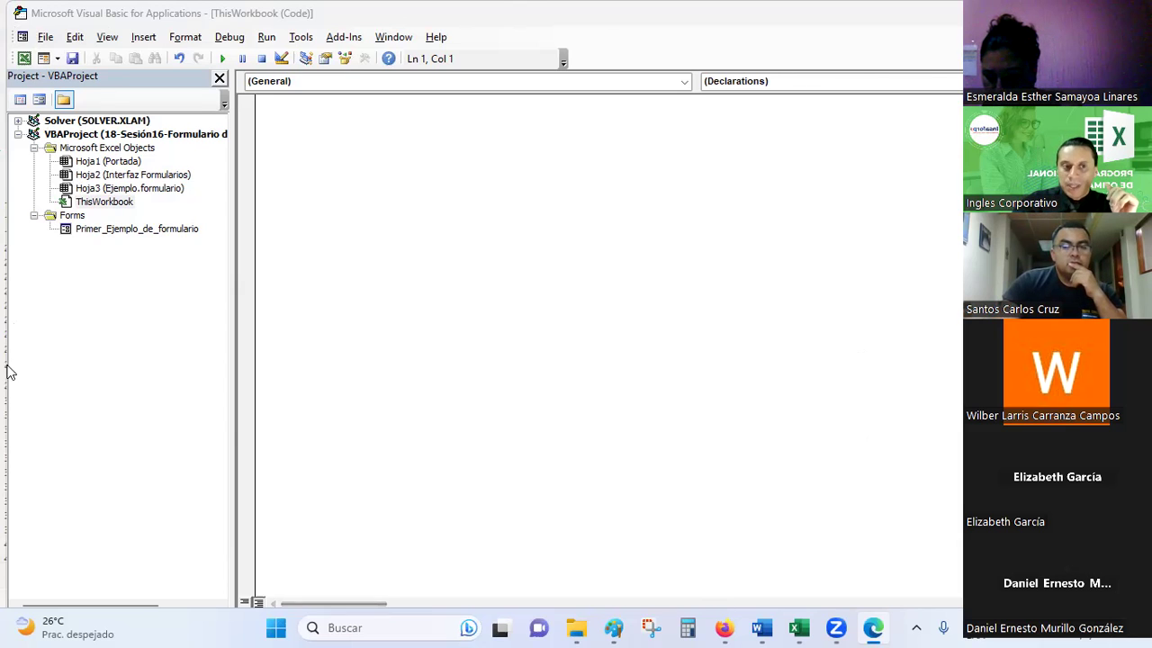
Step: Open the Primer_Ejemplo_de_formulario form in the designer from Project Explorer
double_click(115, 229)
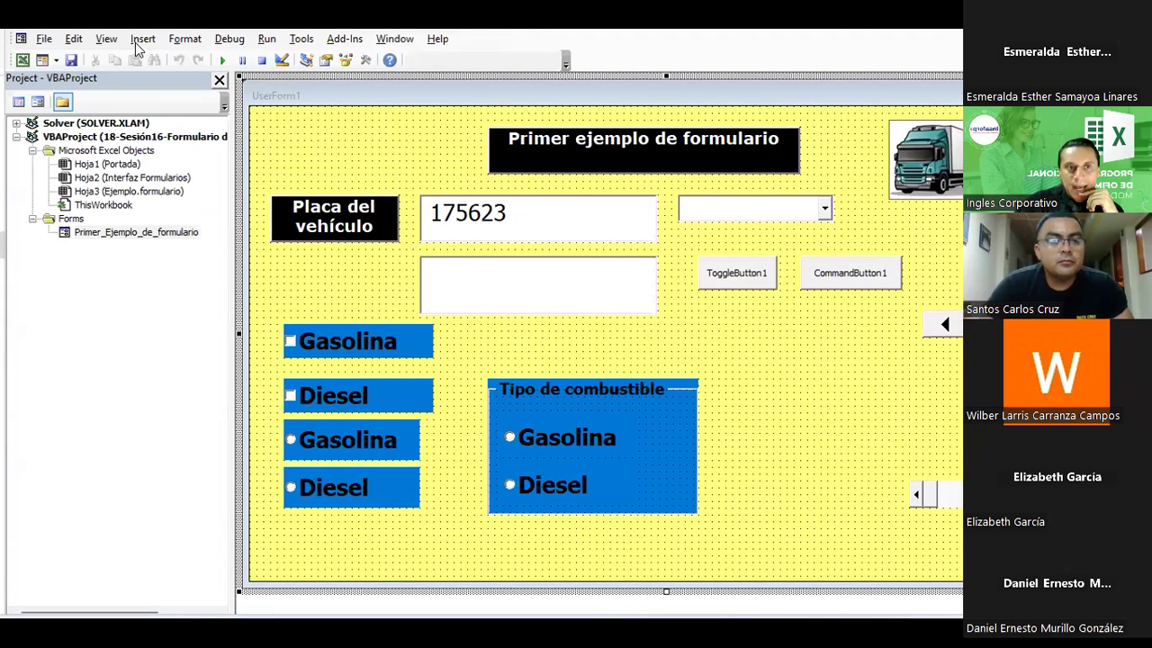
Step: Insert a new blank UserForm1 from the Insert menu
click(56, 60)
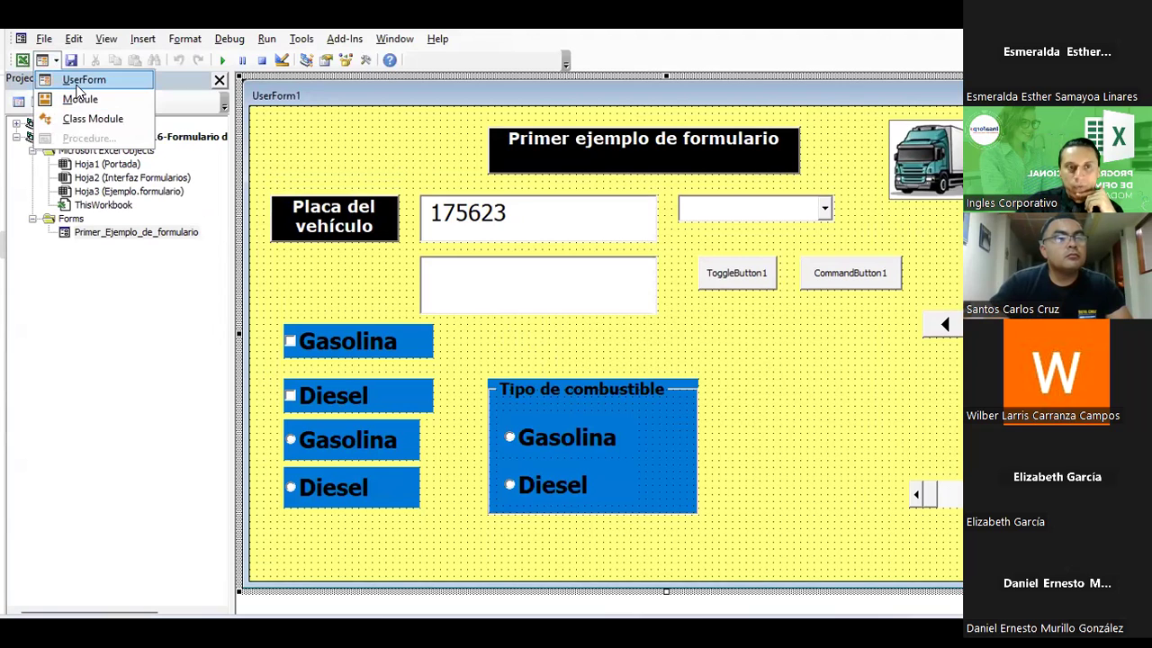
click(142, 38)
click(142, 39)
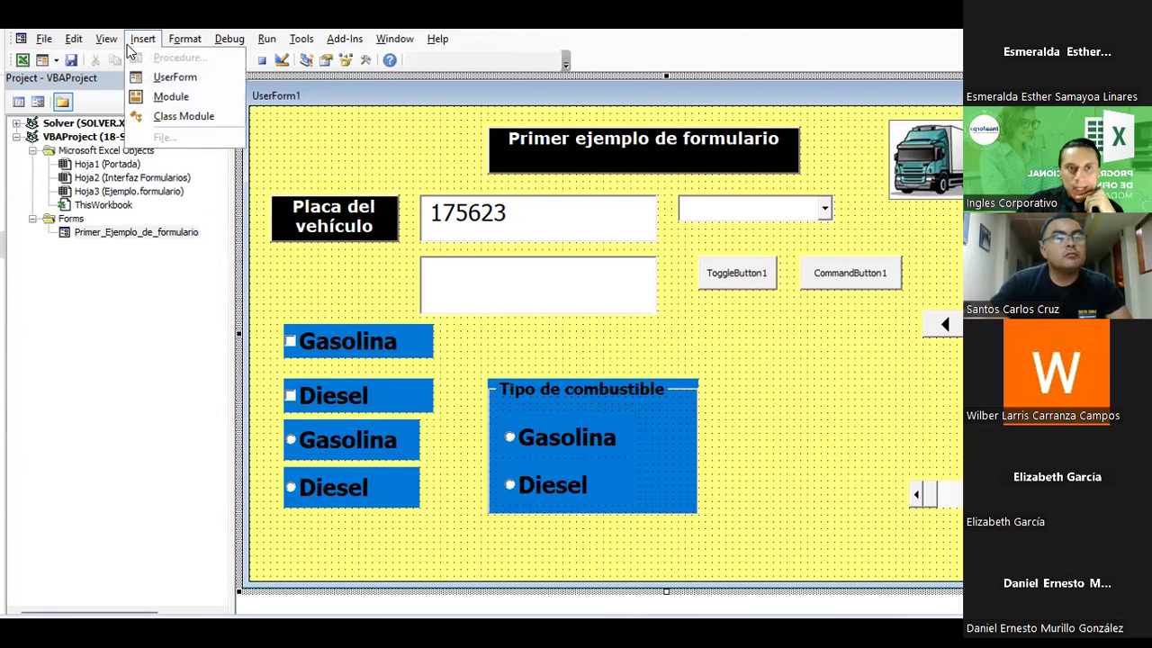
click(174, 77)
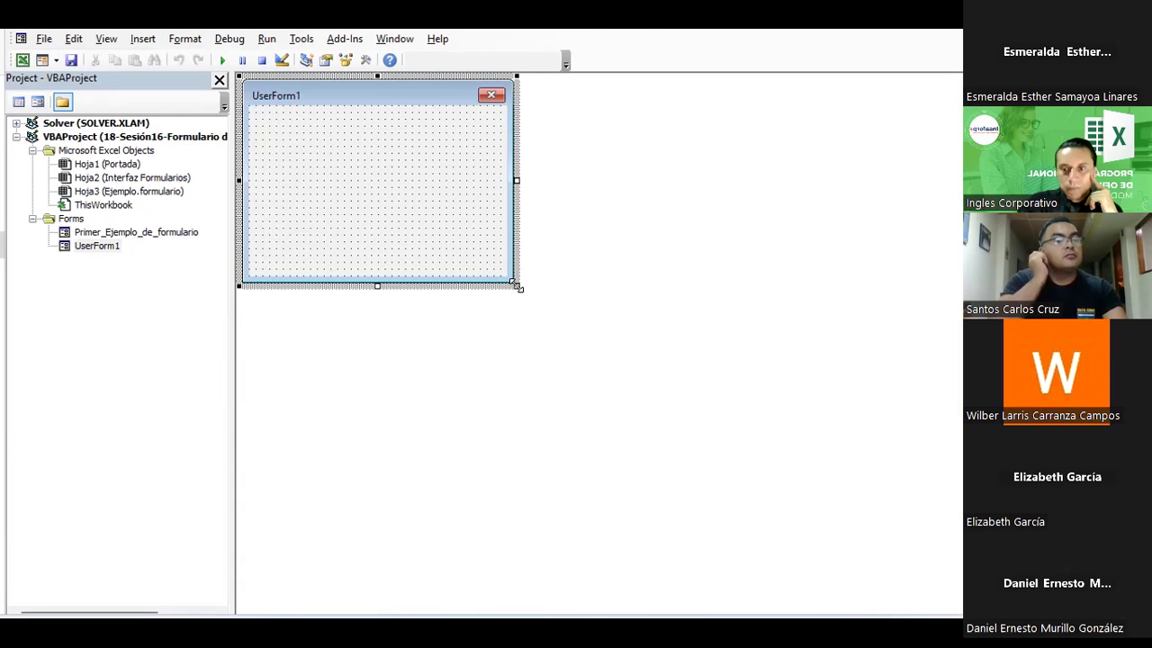
Step: Enlarge the new UserForm1, undo a shrink, and bring the Excel workbook forward
drag(517, 286, 1121, 612)
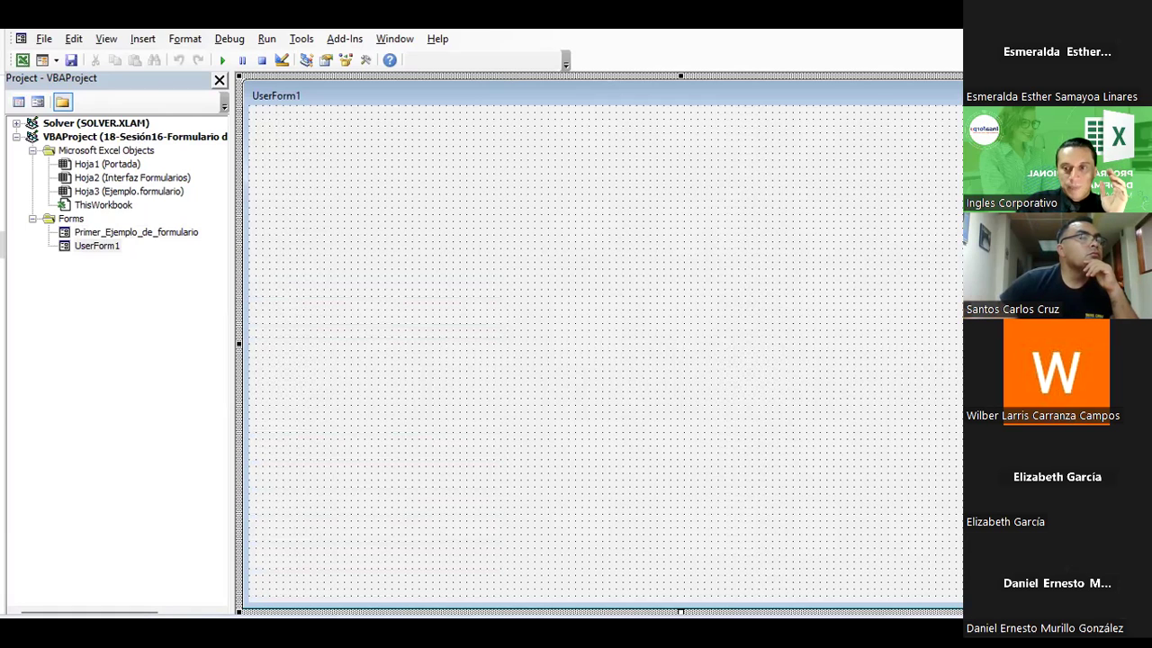
drag(961, 612, 928, 430)
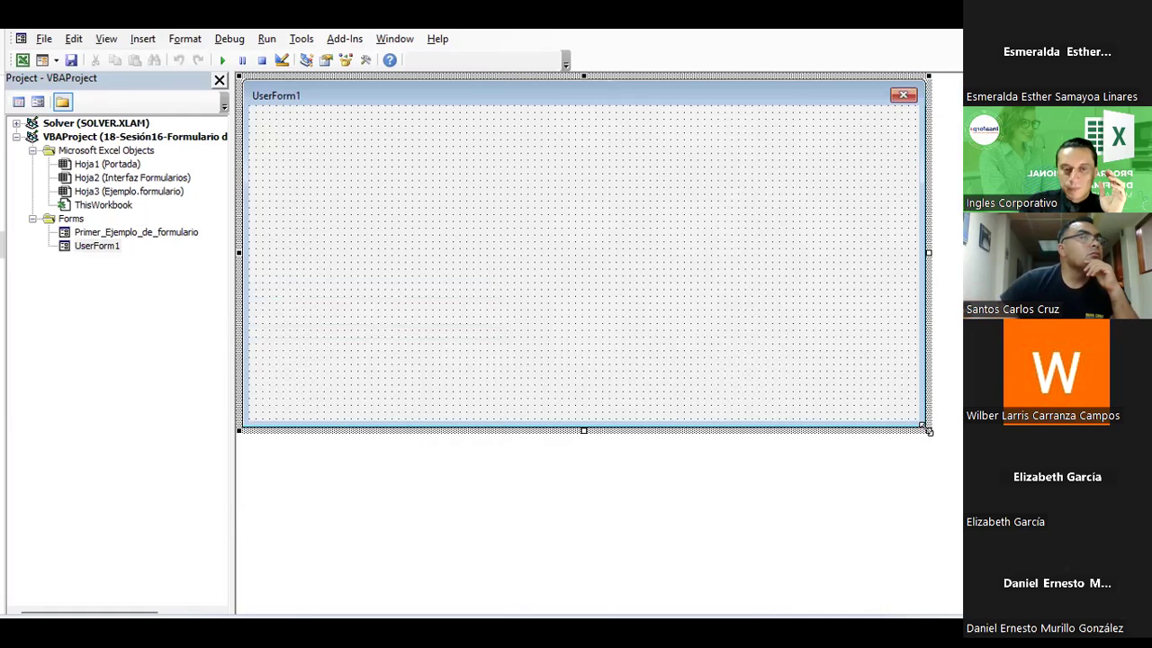
key(ctrl+z)
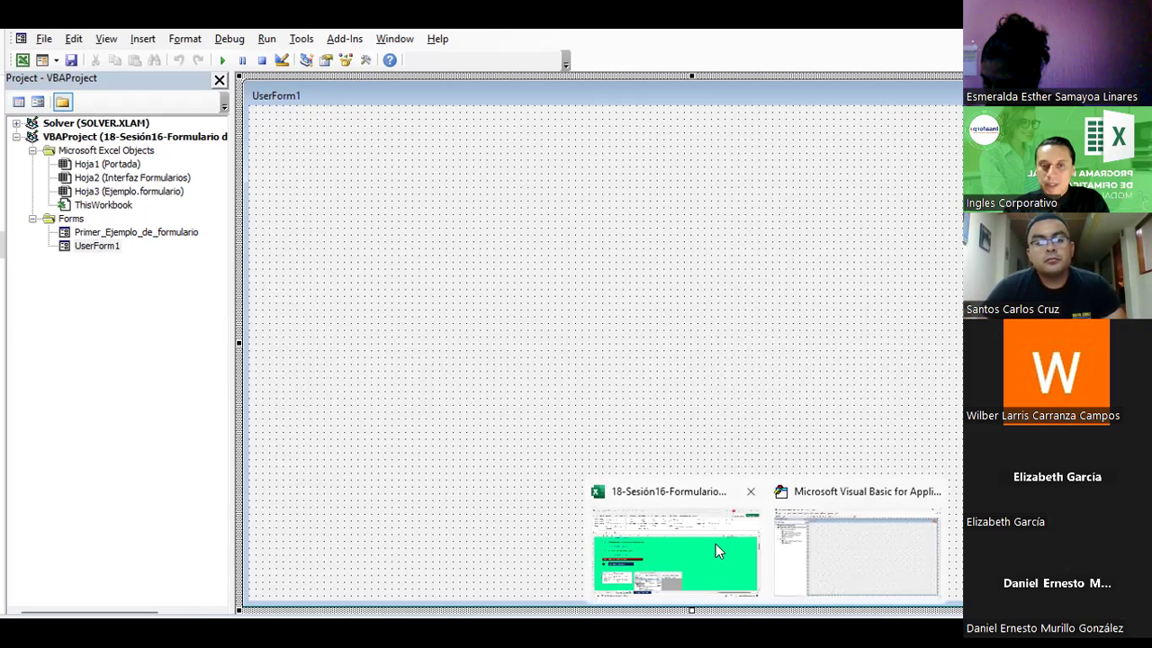
click(717, 551)
click(554, 286)
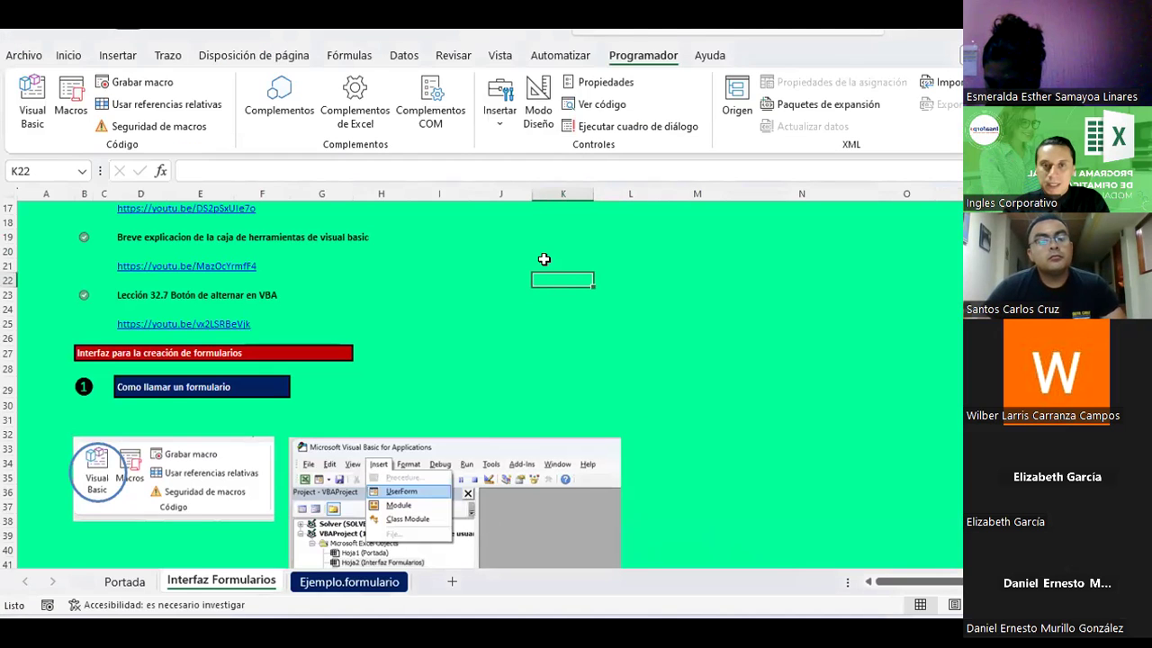
Step: Scroll down to the form editor interface diagram, then return to the VBA editor
scroll(450, 321, down, 5)
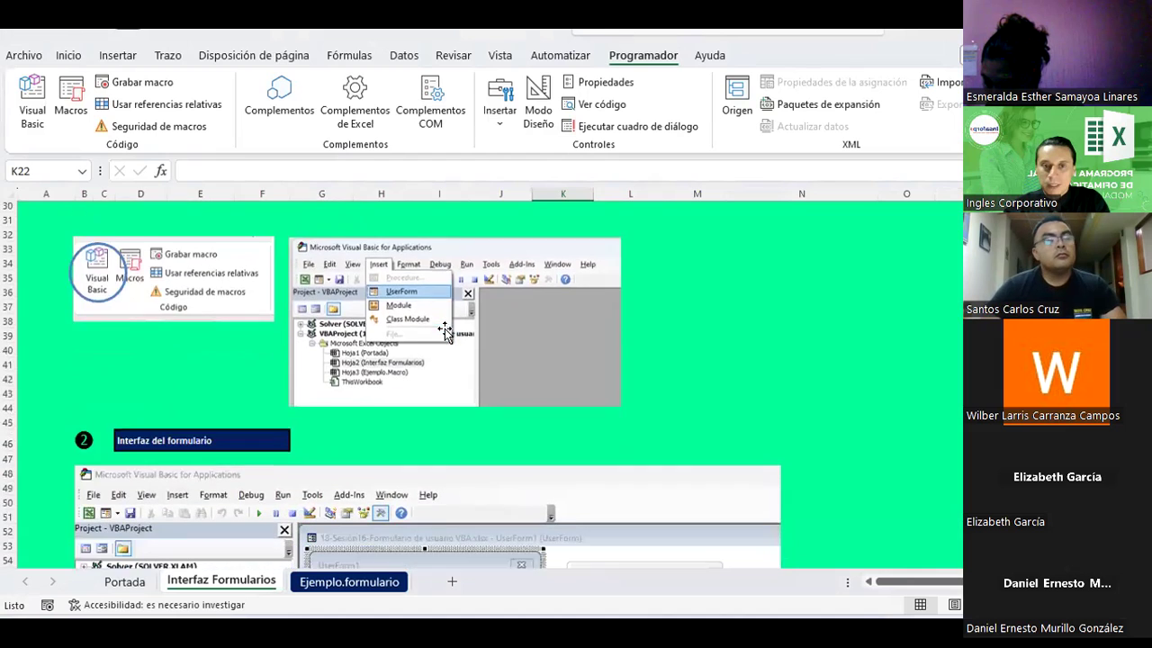
scroll(444, 328, down, 2)
scroll(444, 328, down, 2)
scroll(354, 317, down, 2)
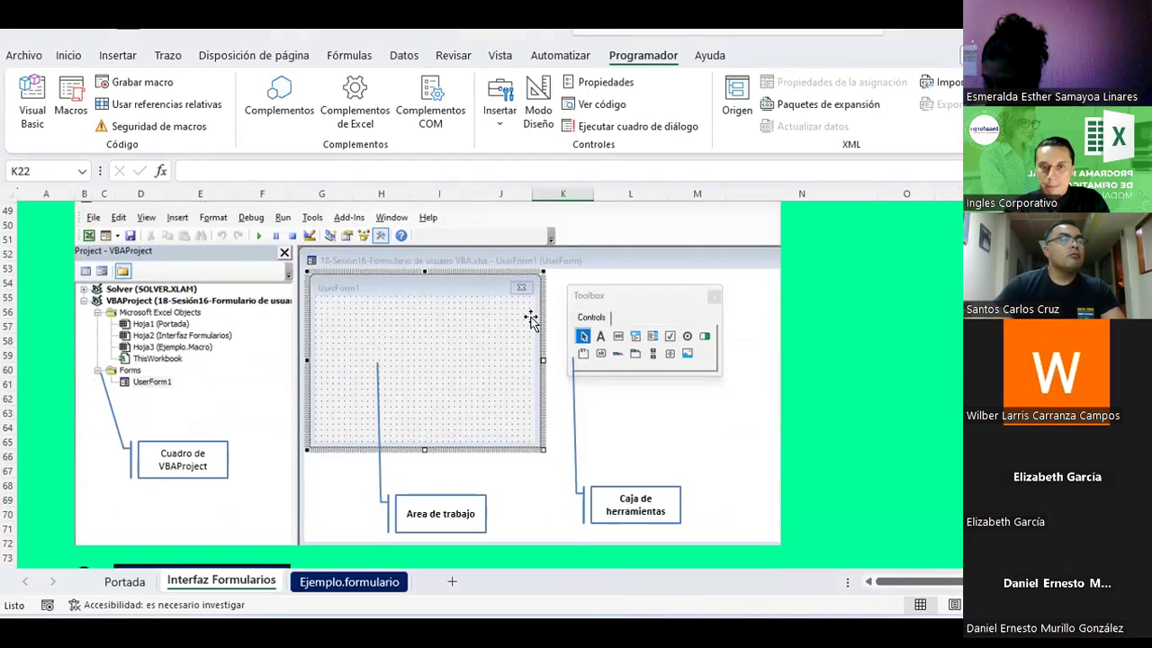
key(alt+Tab)
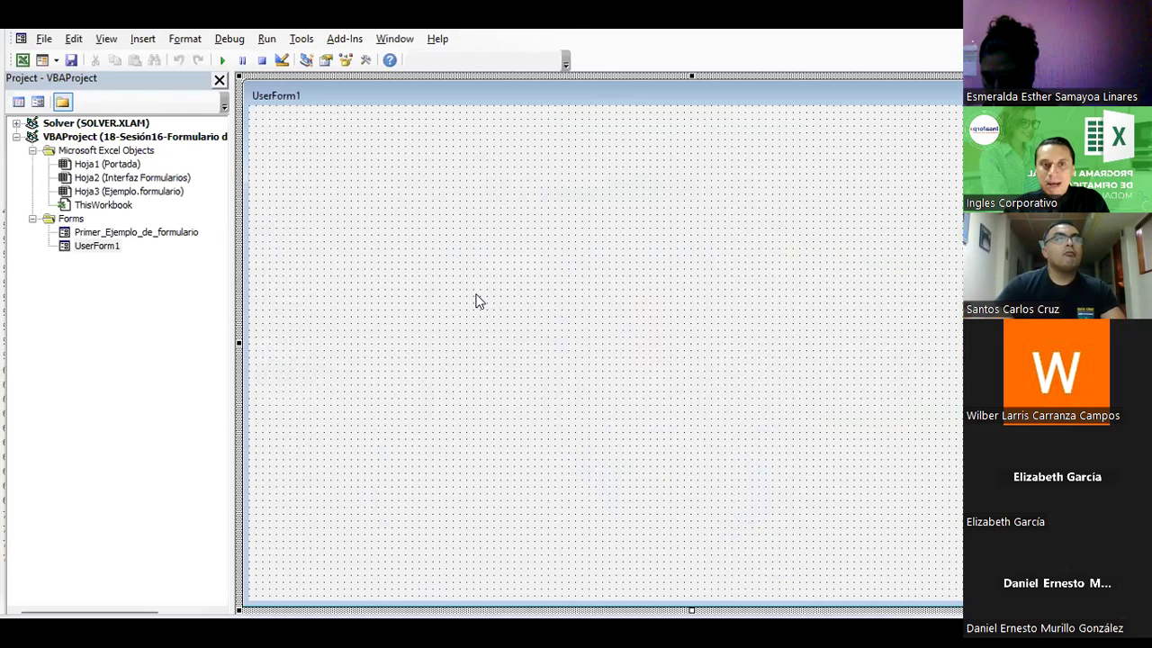
Step: Show the Toolbox for the blank UserForm1, then switch to the Excel workbook
click(306, 63)
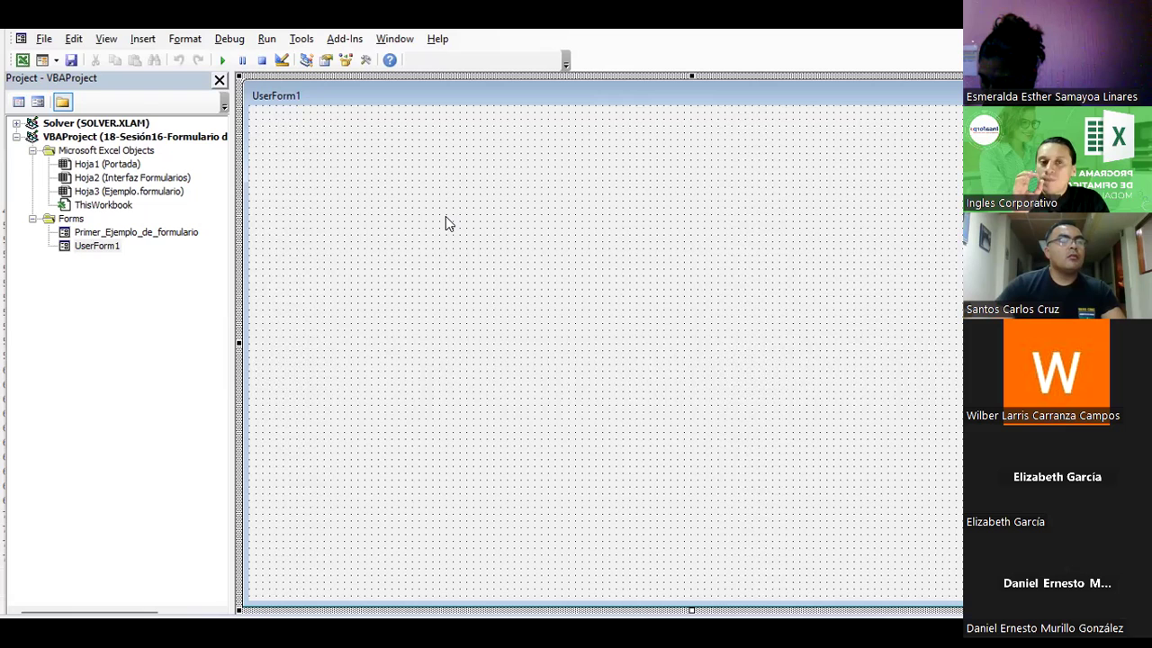
key(alt+Tab)
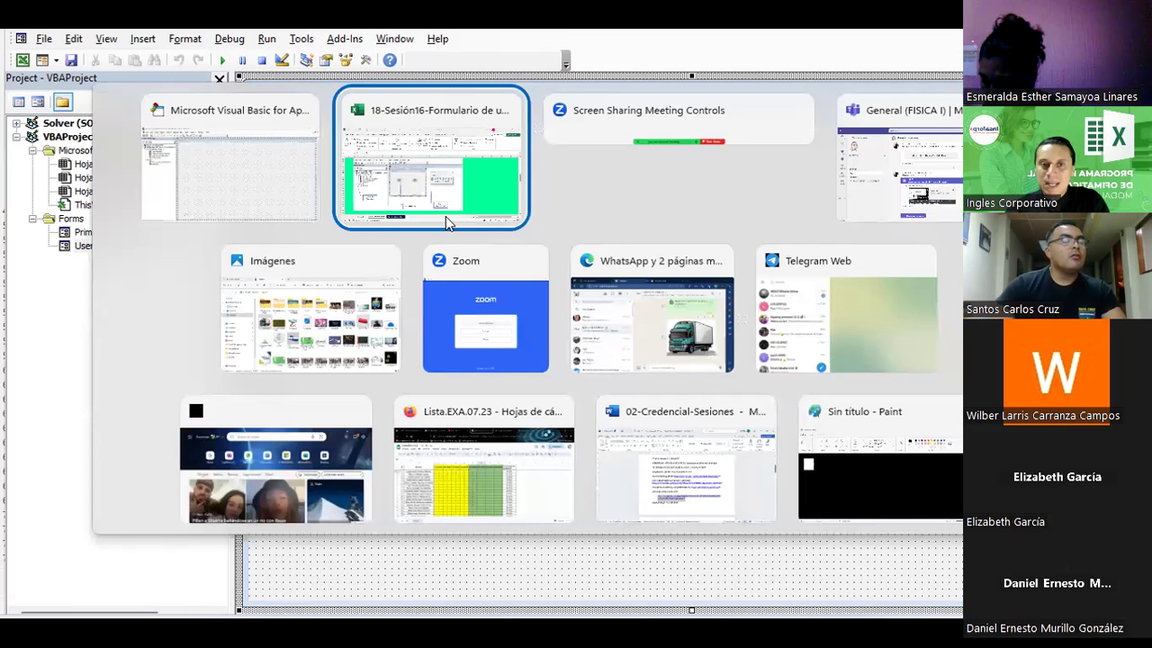
Step: Browse the Programador > Insertar form and ActiveX control palettes and the interface diagram, then Alt+F11 back
click(499, 106)
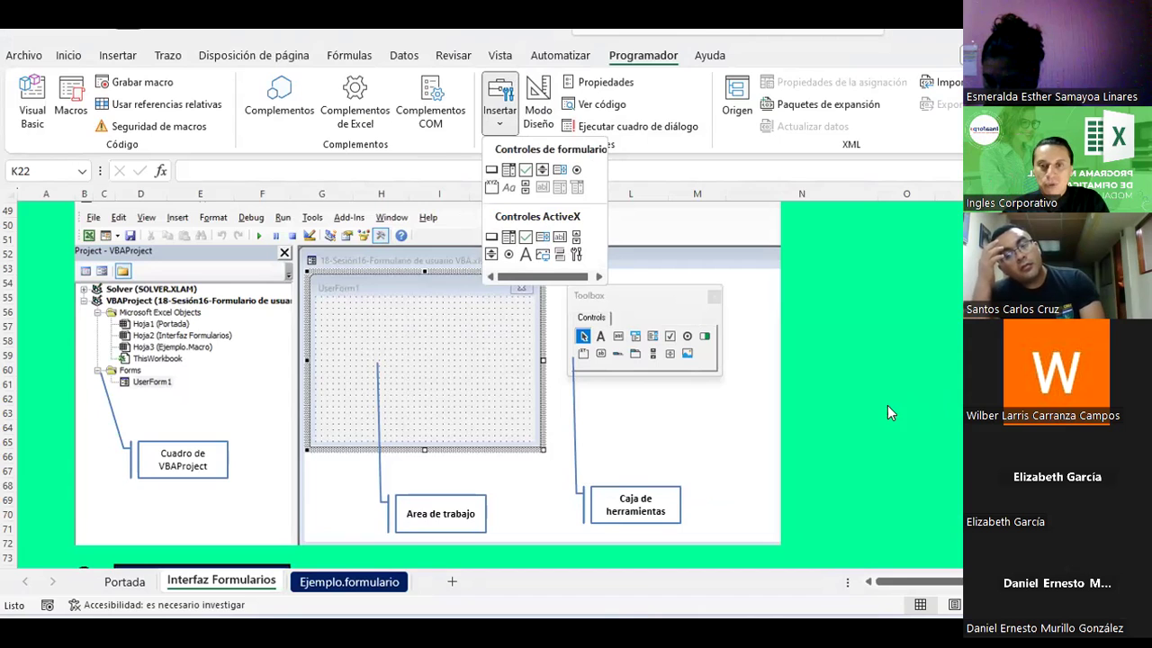
click(823, 342)
scroll(824, 342, down, 3)
scroll(824, 342, up, 4)
scroll(823, 342, up, 4)
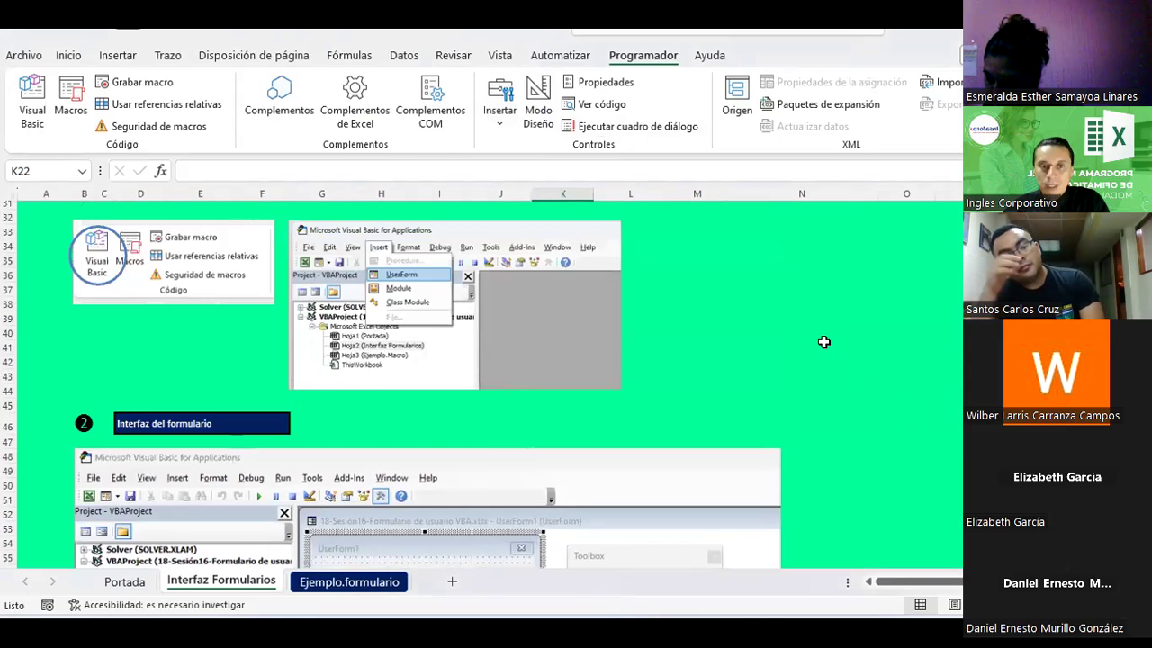
scroll(823, 342, up, 1)
scroll(823, 342, down, 5)
scroll(823, 342, down, 3)
scroll(821, 340, down, 1)
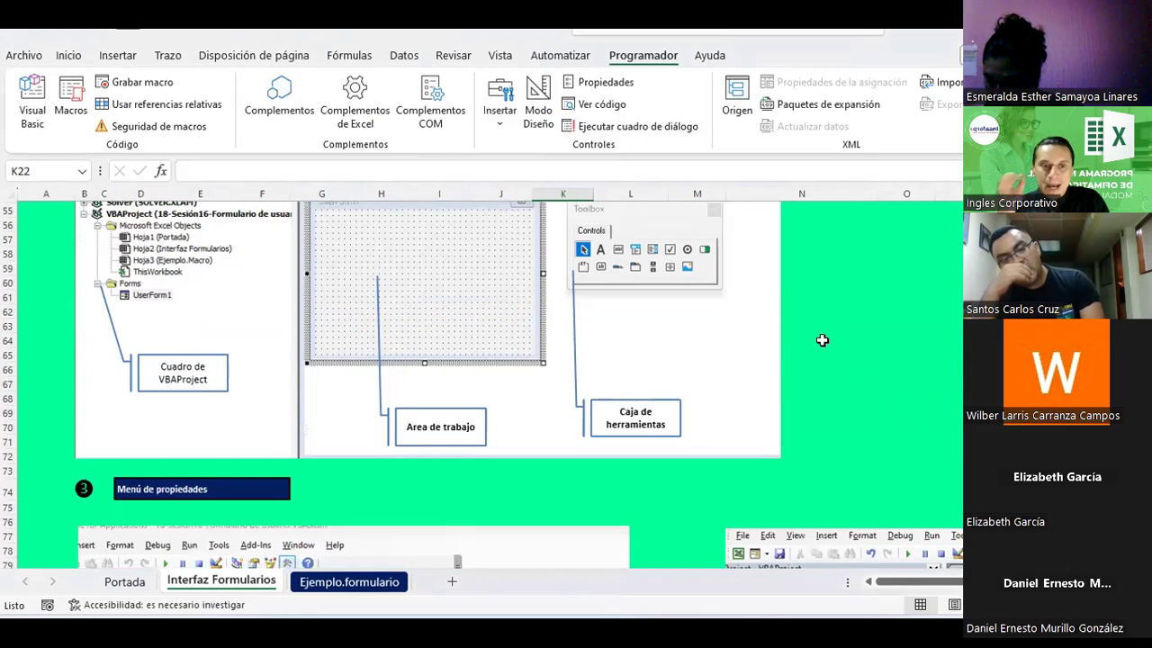
key(alt+F11)
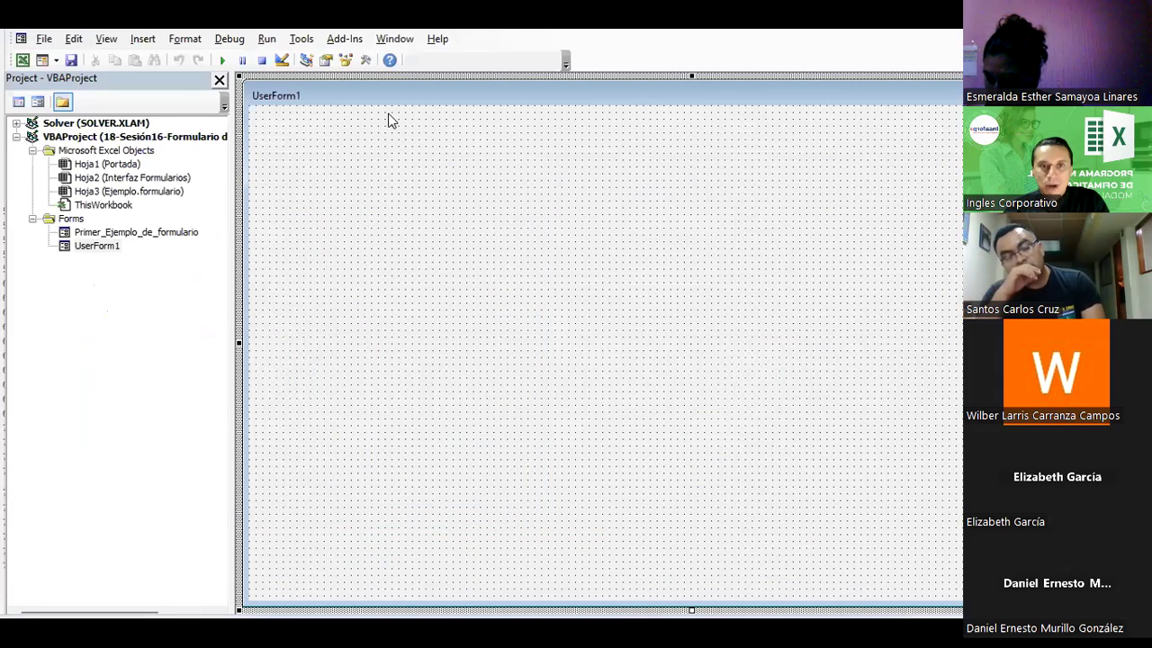
Step: Float the Toolbox over UserForm1, sized to a single row of controls, and move it up-right
click(366, 61)
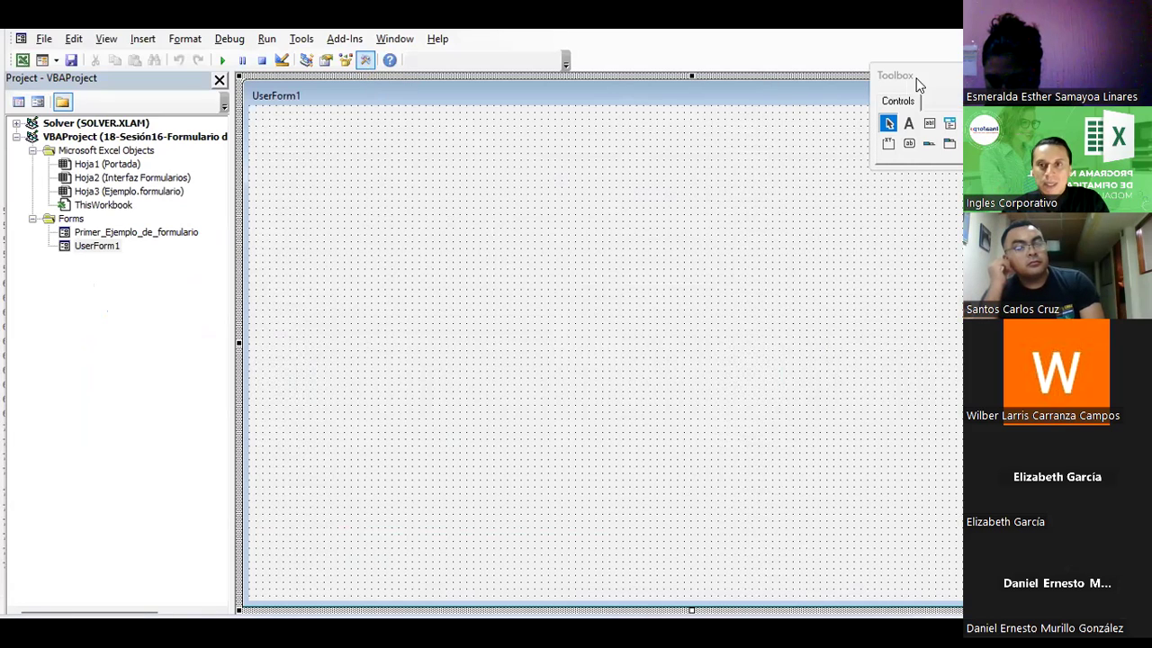
click(906, 86)
drag(337, 156, 337, 157)
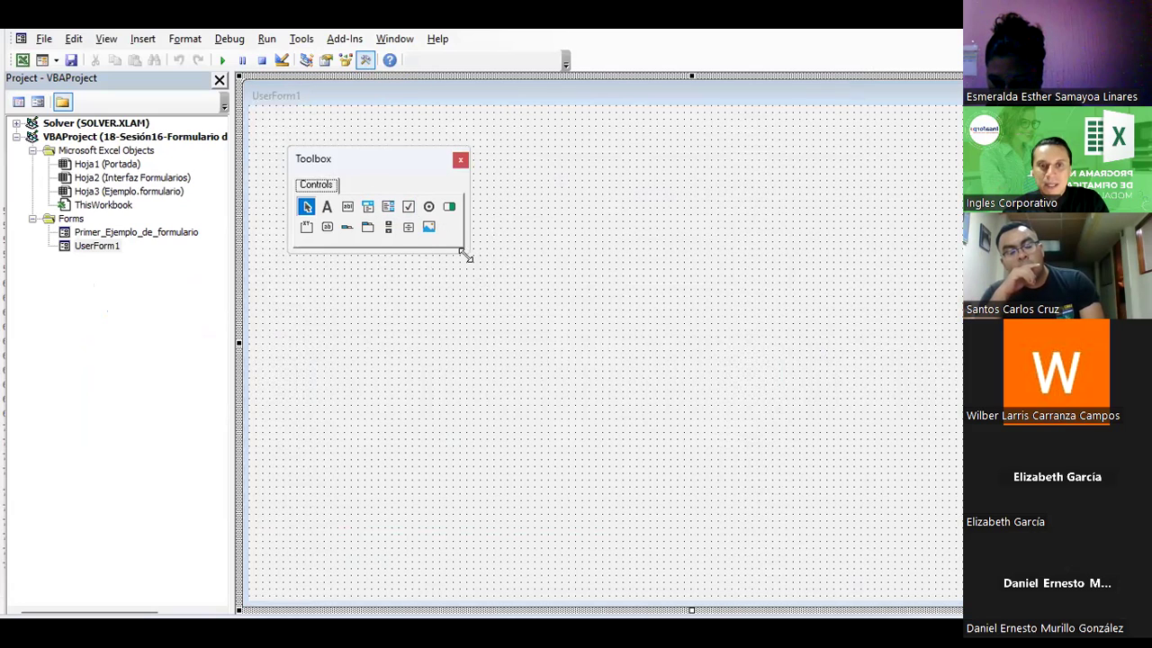
drag(466, 255, 800, 468)
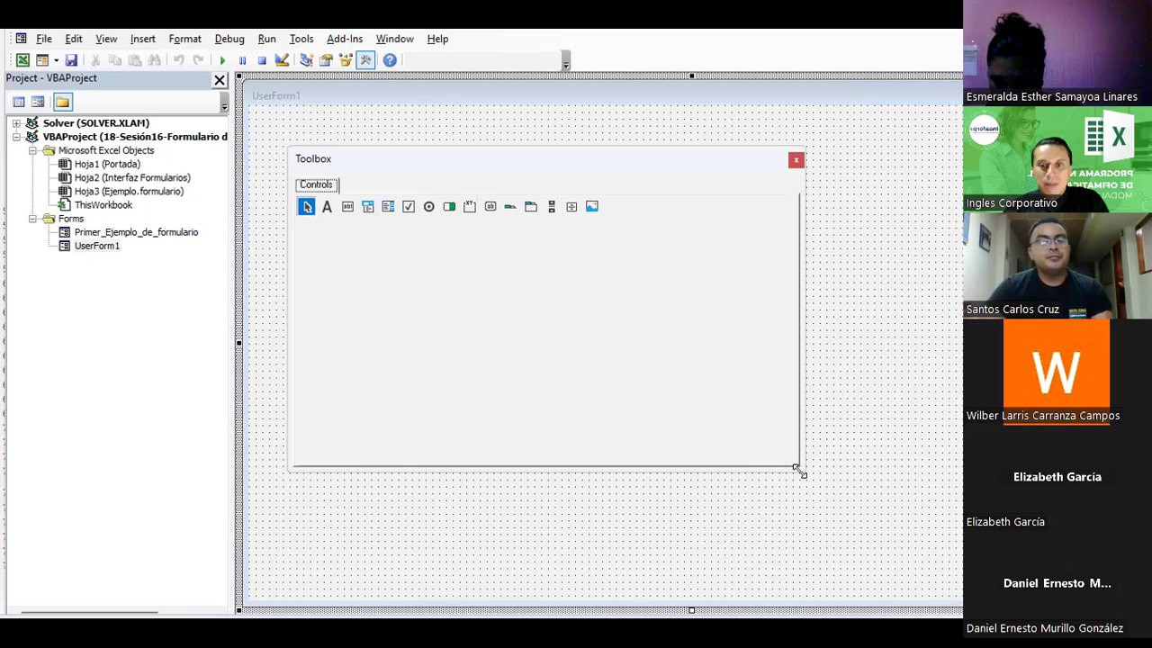
drag(799, 468, 634, 247)
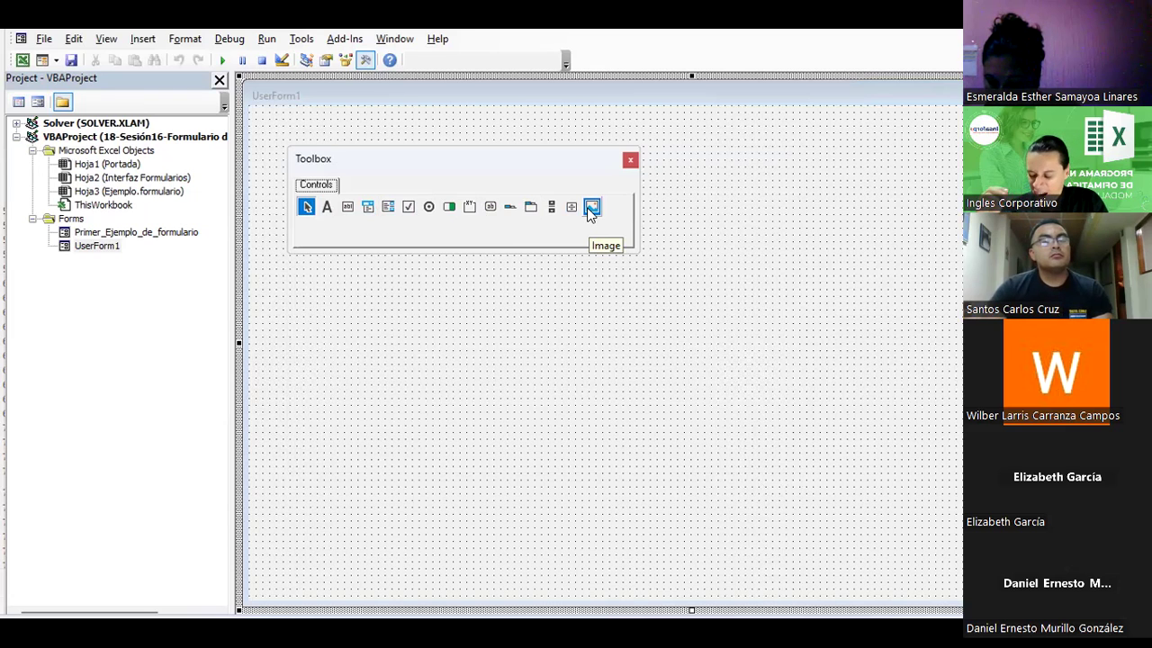
click(452, 321)
click(415, 161)
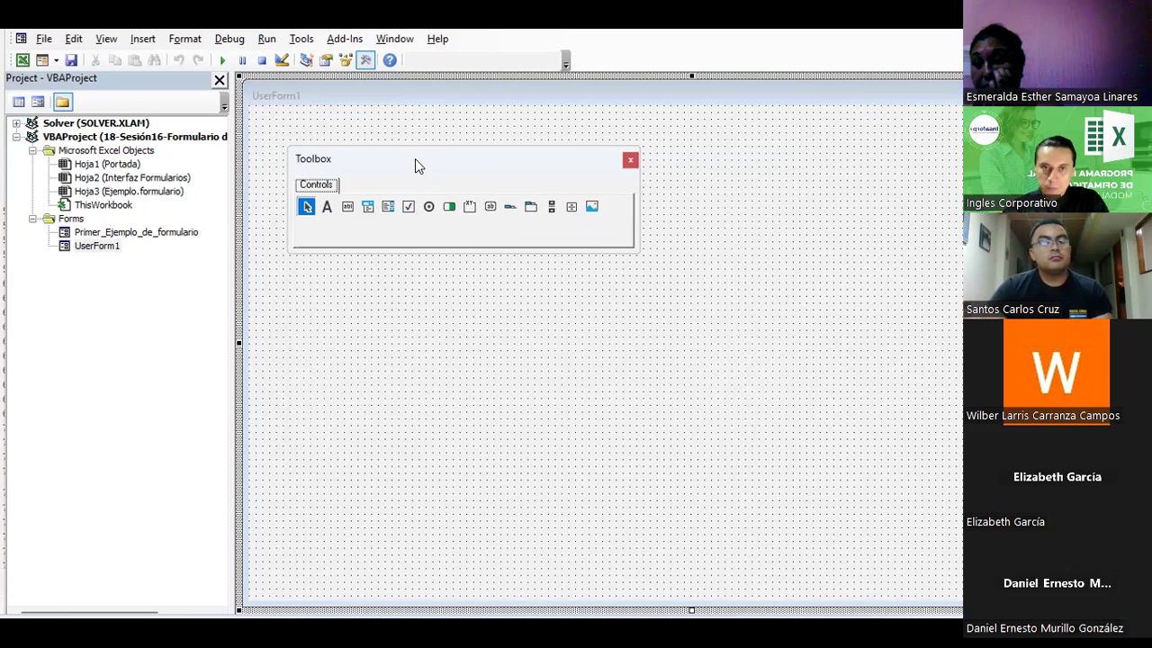
drag(432, 160, 484, 144)
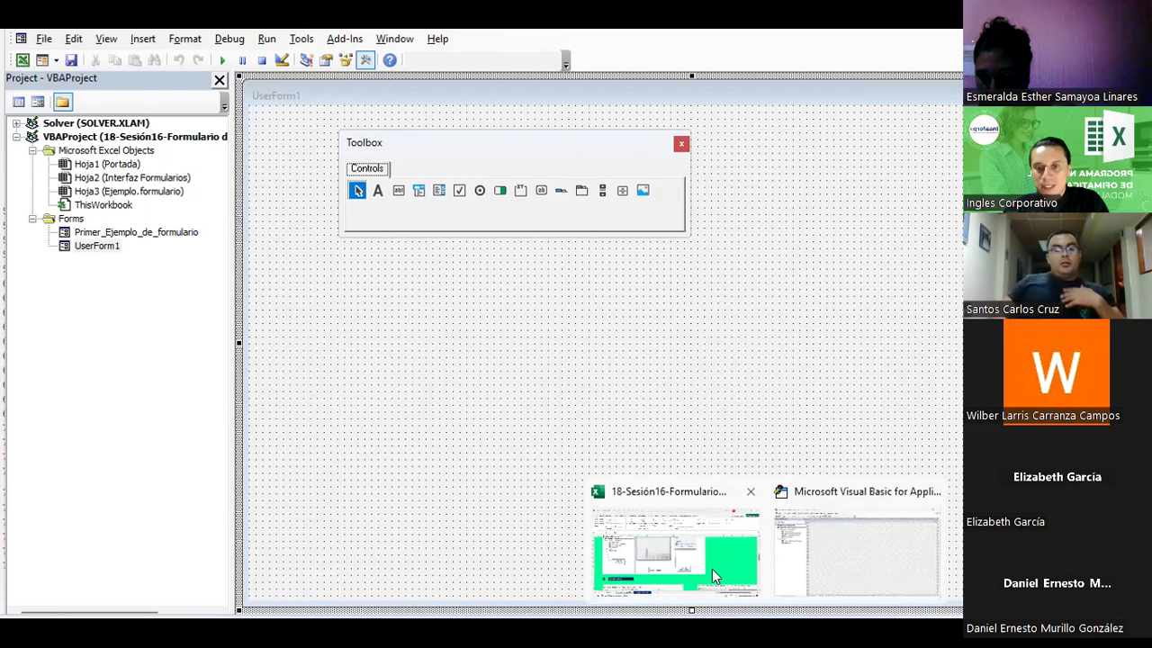
Step: Bring the workbook forward and scroll through Interfaz Formularios sections 1 to 3
click(712, 569)
scroll(670, 398, down, 2)
scroll(666, 378, down, 5)
scroll(666, 378, down, 2)
scroll(663, 372, up, 3)
scroll(663, 373, up, 3)
scroll(661, 369, up, 3)
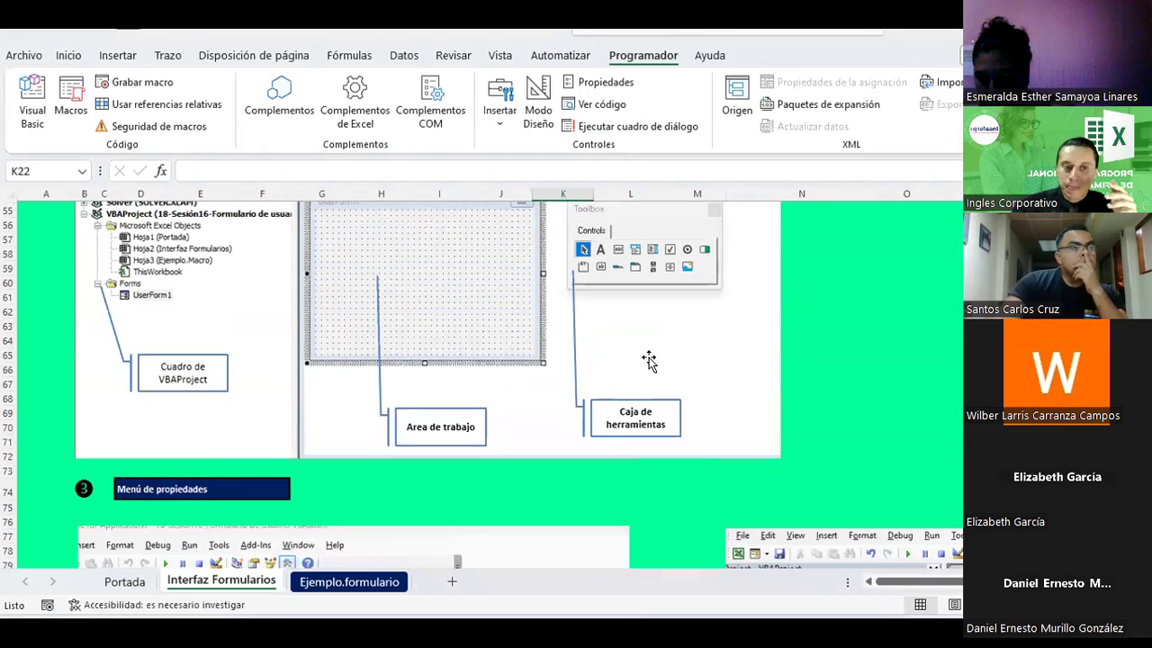
scroll(594, 387, down, 5)
scroll(574, 393, down, 6)
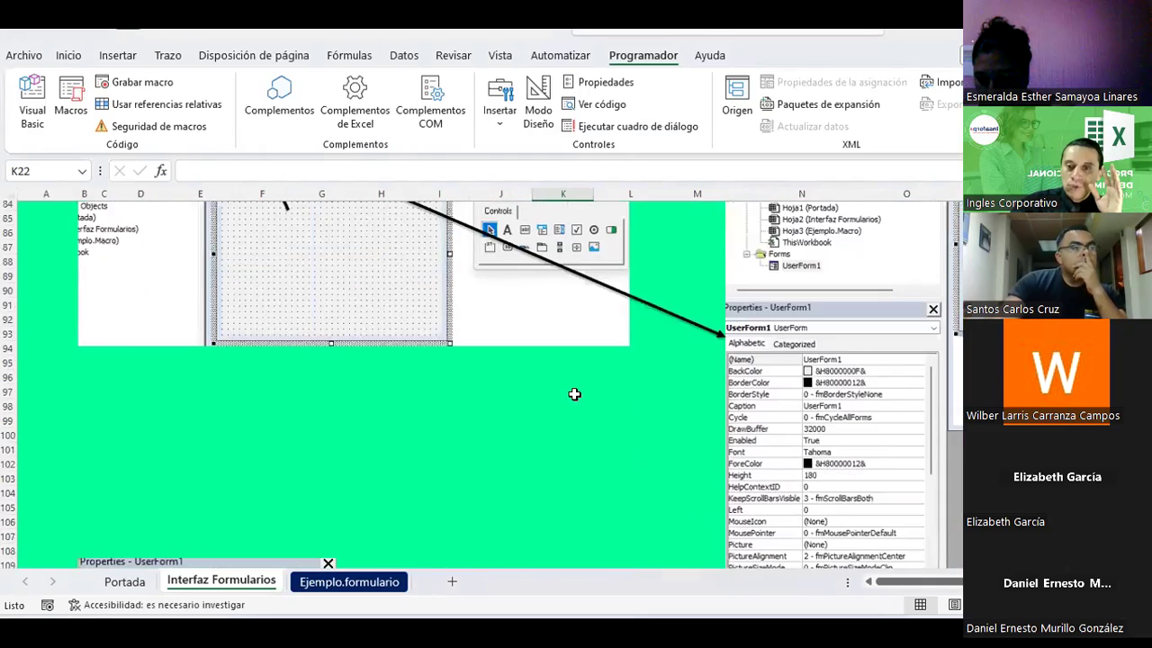
scroll(574, 393, down, 5)
scroll(575, 393, up, 6)
scroll(574, 393, up, 5)
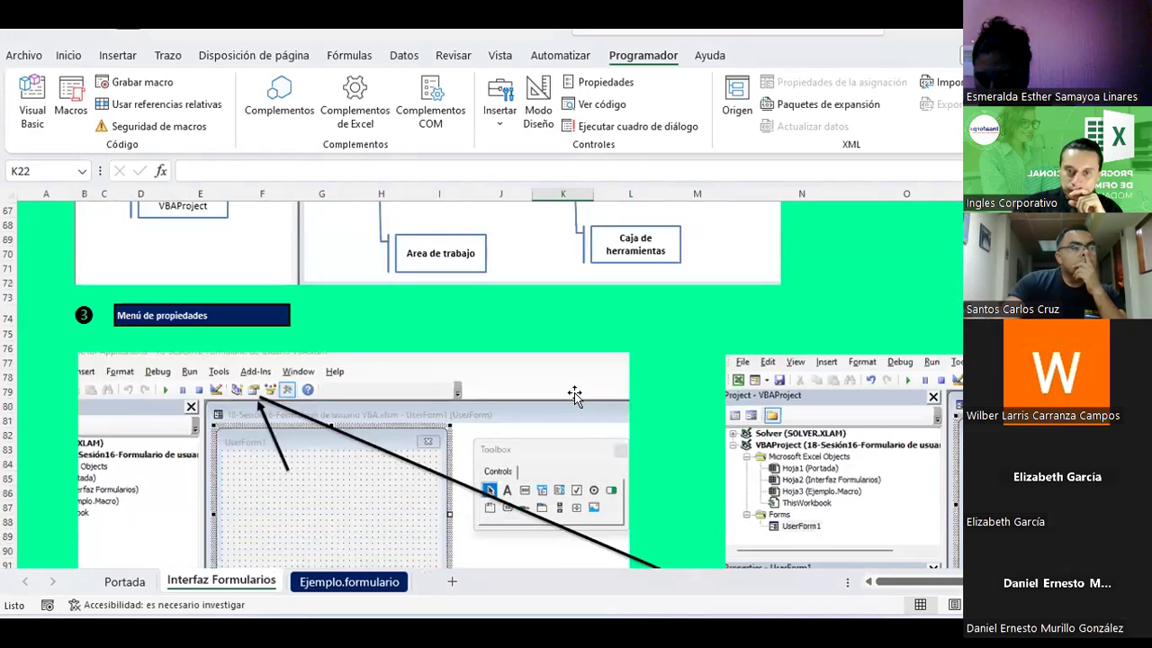
scroll(574, 393, up, 5)
scroll(576, 396, up, 2)
scroll(576, 393, up, 4)
scroll(576, 394, up, 1)
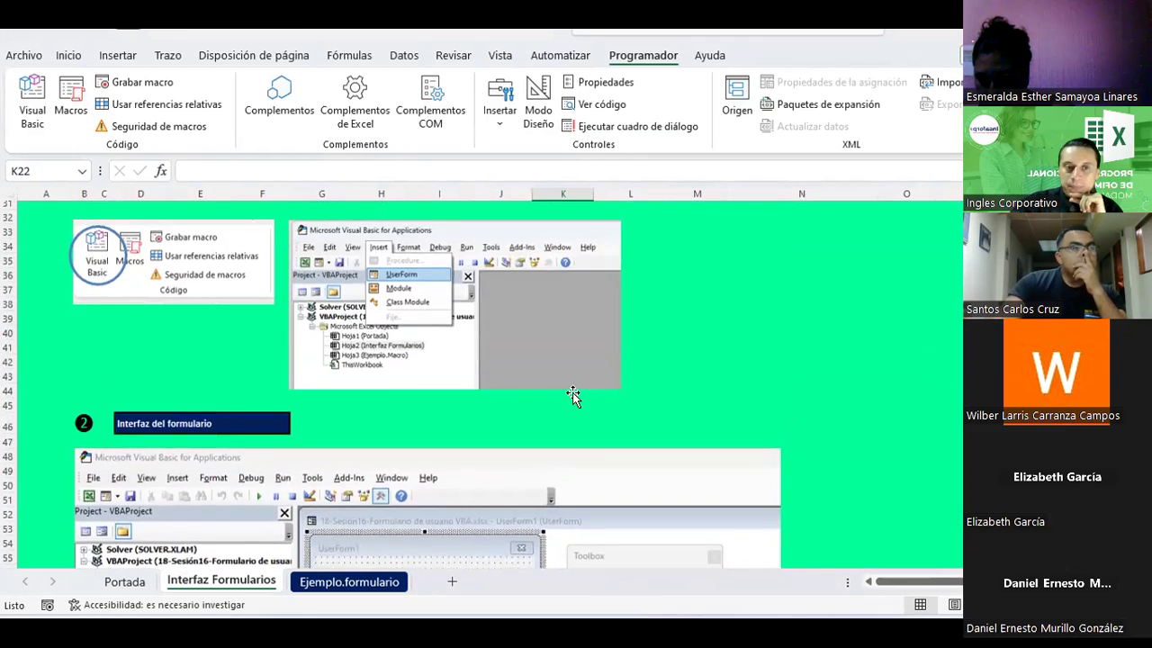
scroll(572, 394, up, 2)
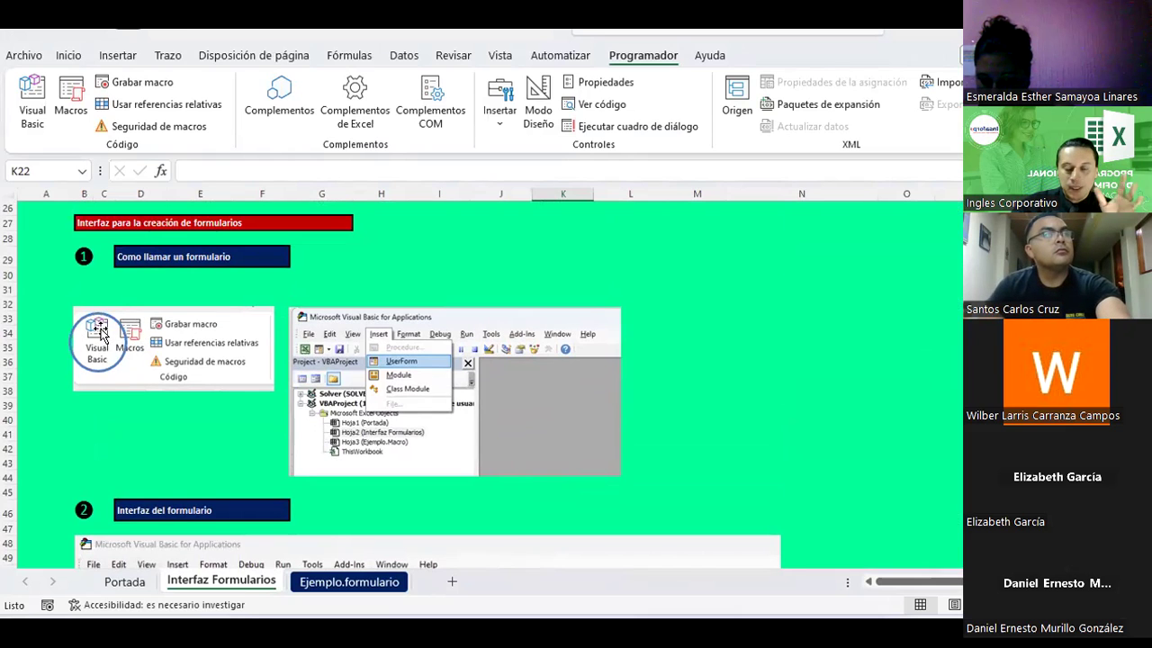
scroll(615, 387, down, 1)
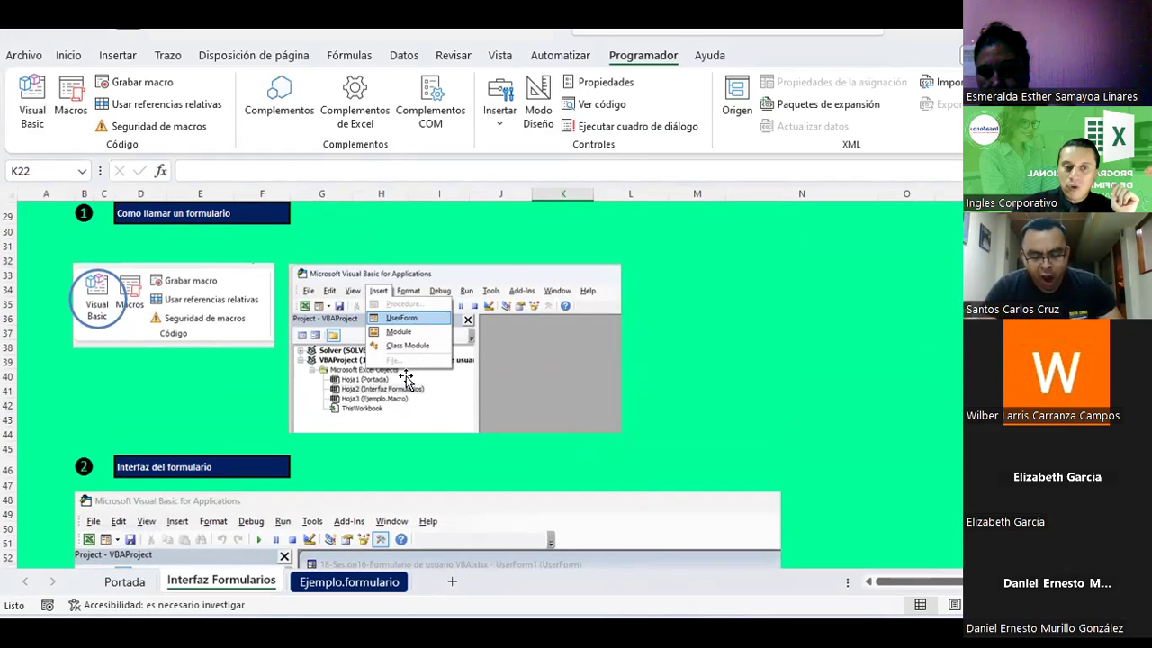
scroll(406, 380, down, 2)
scroll(406, 380, down, 3)
scroll(406, 381, down, 4)
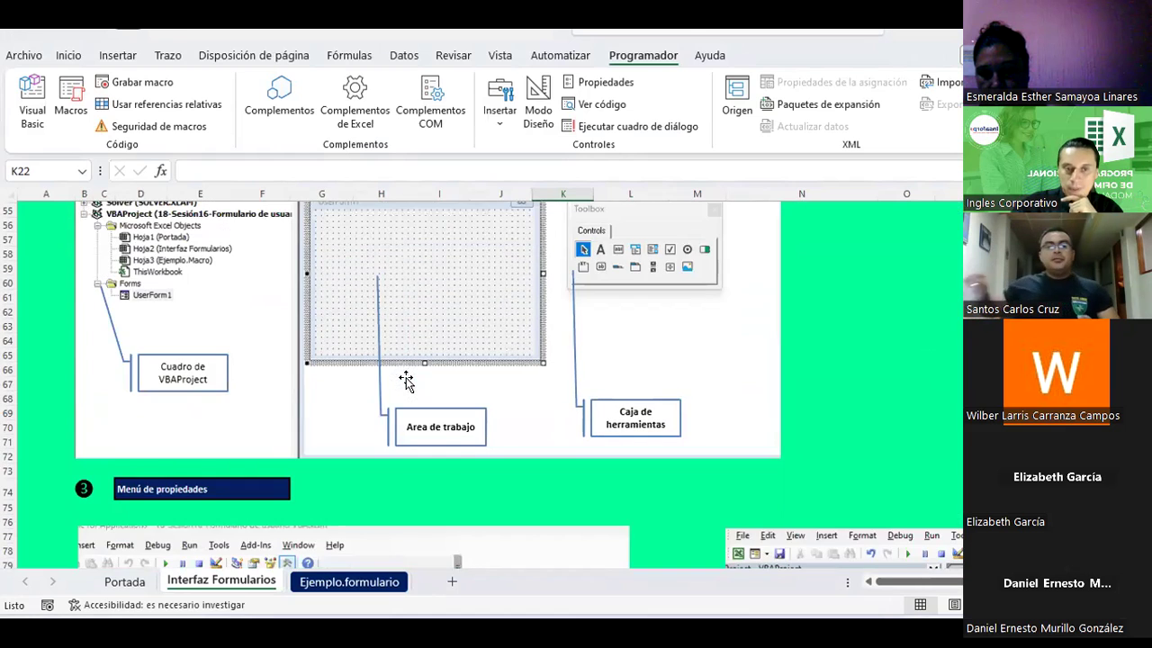
scroll(405, 381, up, 2)
scroll(406, 380, up, 4)
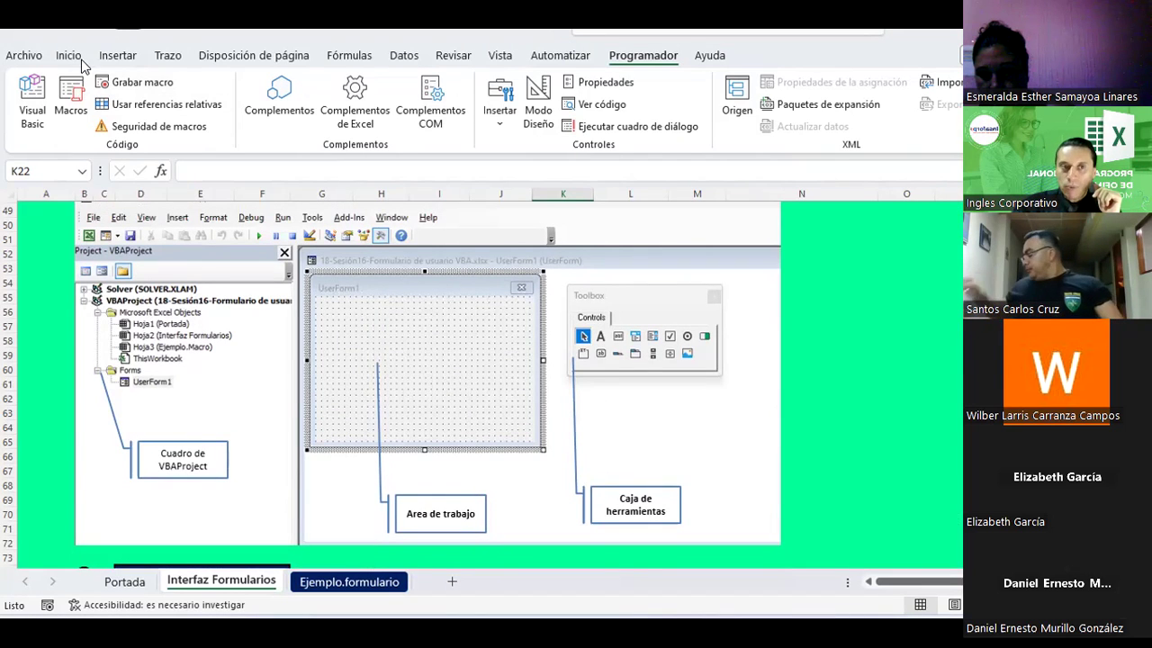
Step: Draw a straight connector line on the pictured editor and give it the thick black line style
click(117, 56)
click(229, 99)
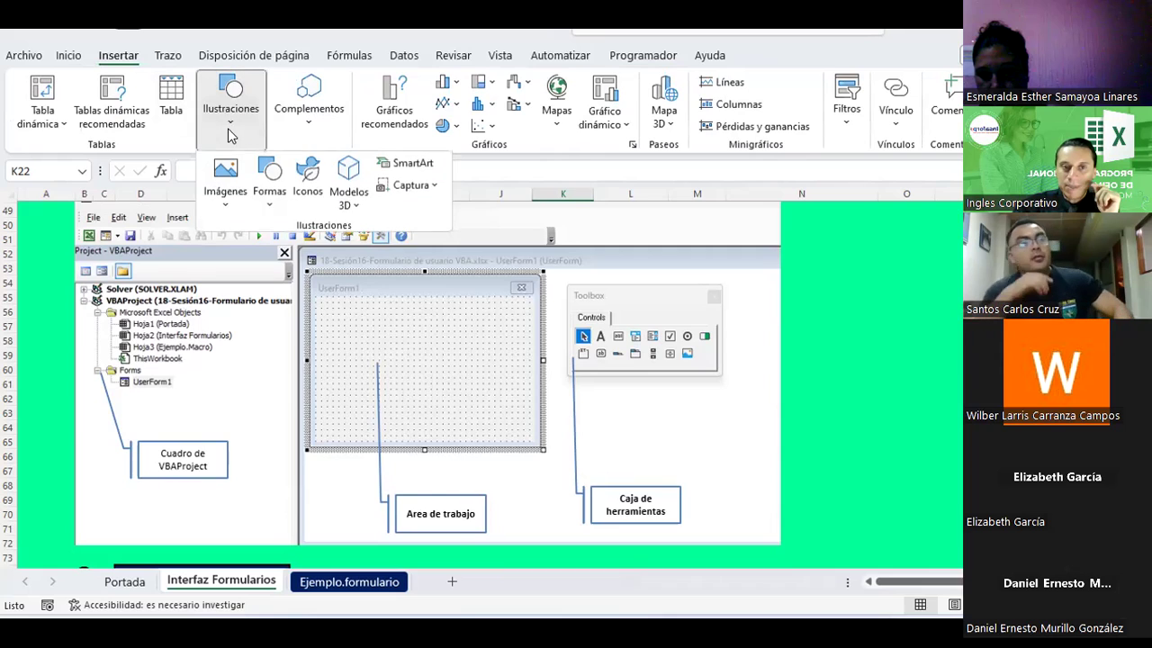
click(275, 205)
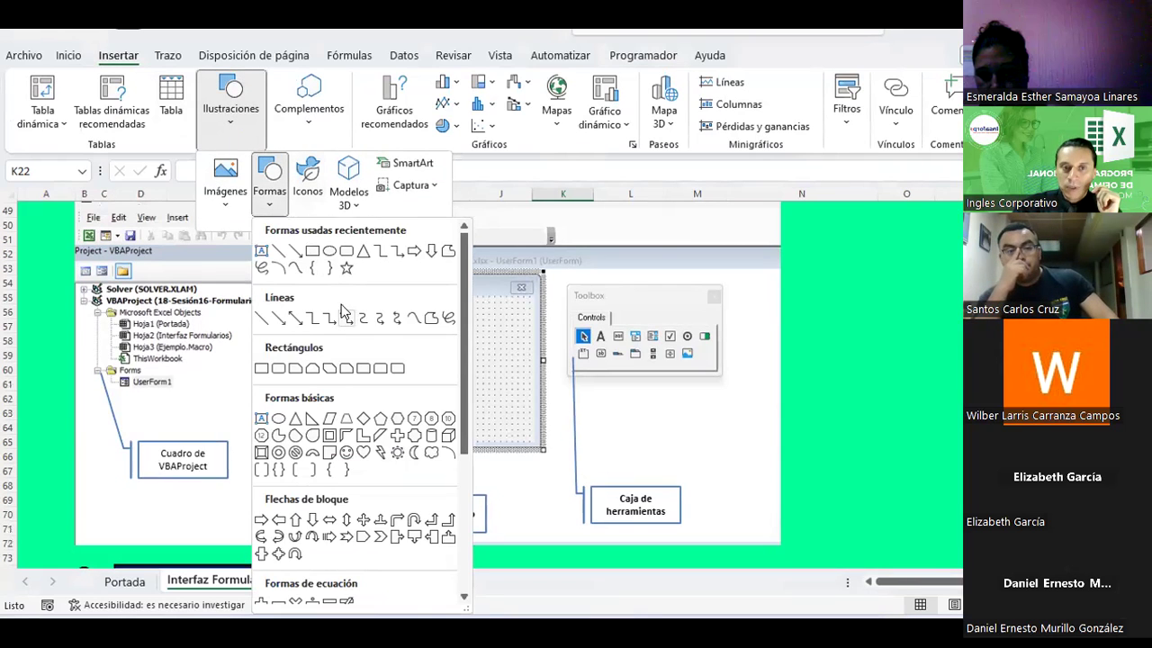
click(295, 252)
mouse_move(417, 319)
mouse_down()
mouse_move(486, 389)
mouse_move(384, 238)
mouse_up()
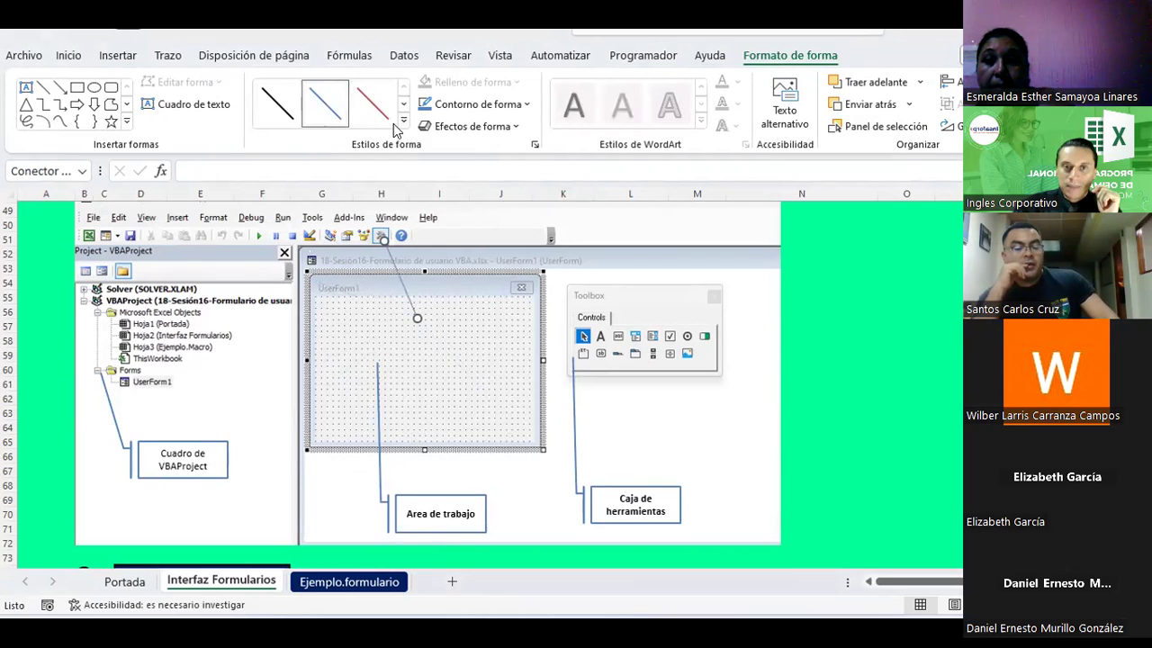
click(403, 119)
click(277, 243)
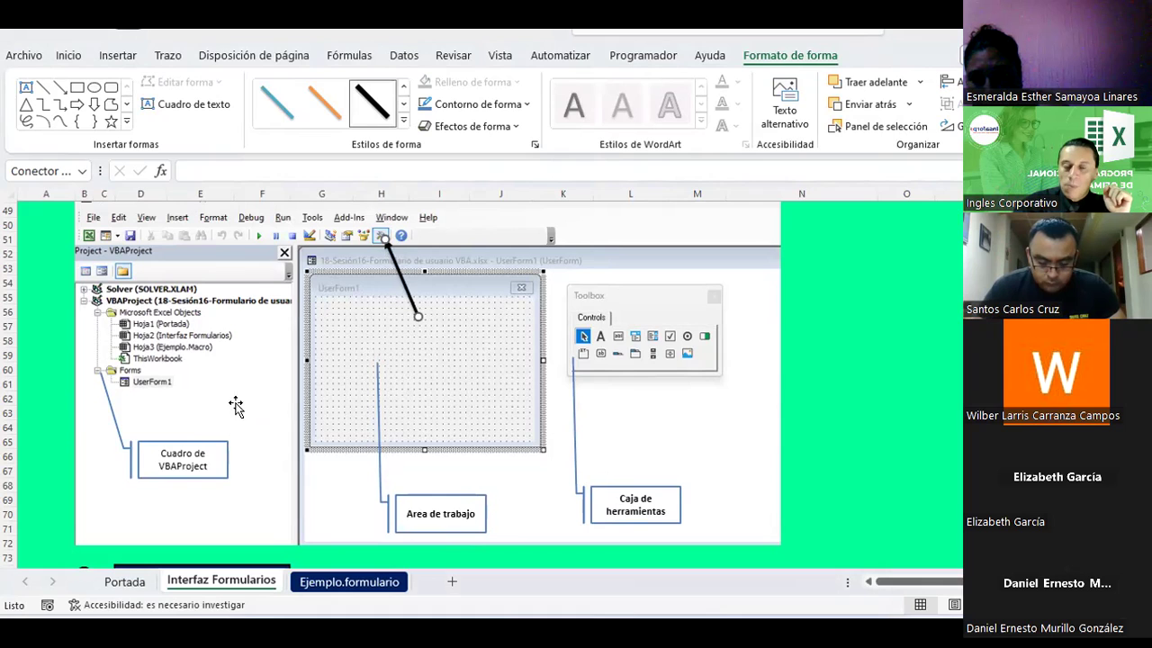
Step: Scroll past the Menú de propiedades section down to the labelled Toolbox diagram
scroll(222, 360, down, 1)
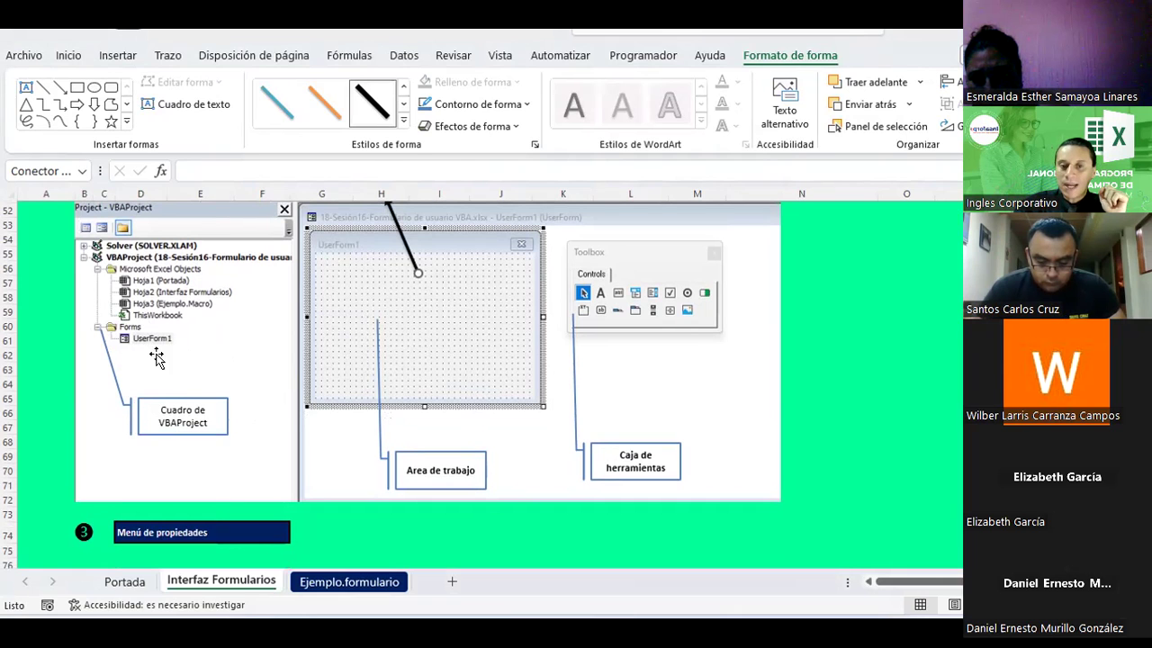
scroll(354, 353, down, 3)
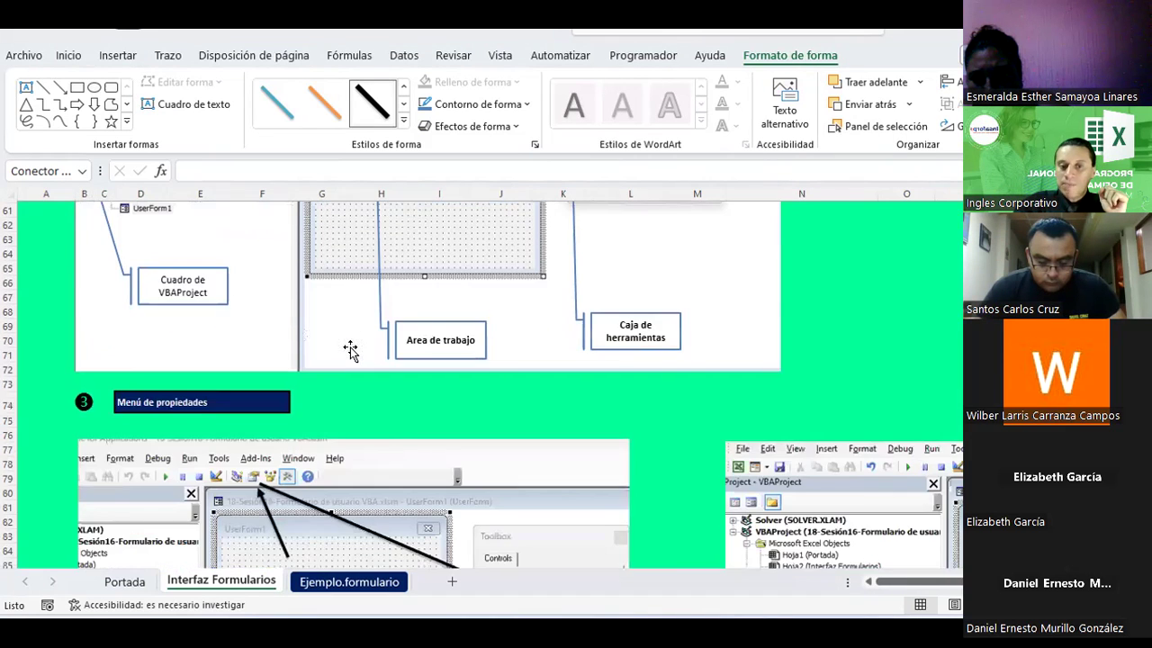
scroll(350, 349, down, 2)
scroll(350, 347, down, 2)
scroll(350, 347, down, 2)
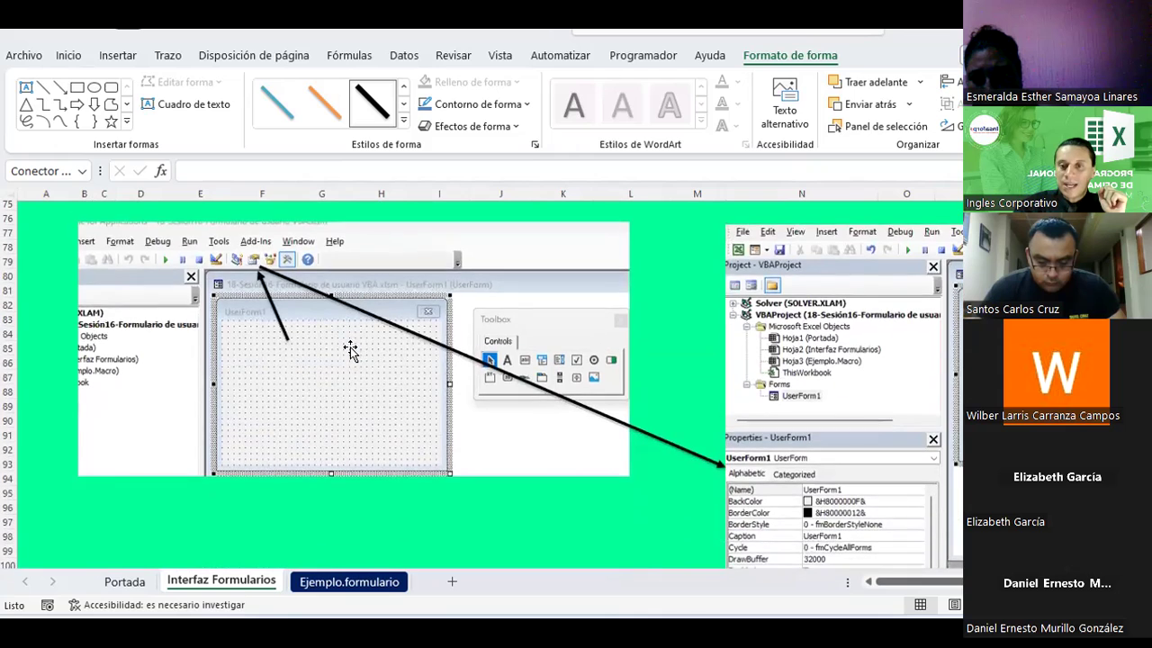
scroll(350, 348, down, 1)
scroll(350, 348, down, 1)
scroll(350, 348, down, 3)
scroll(350, 347, down, 1)
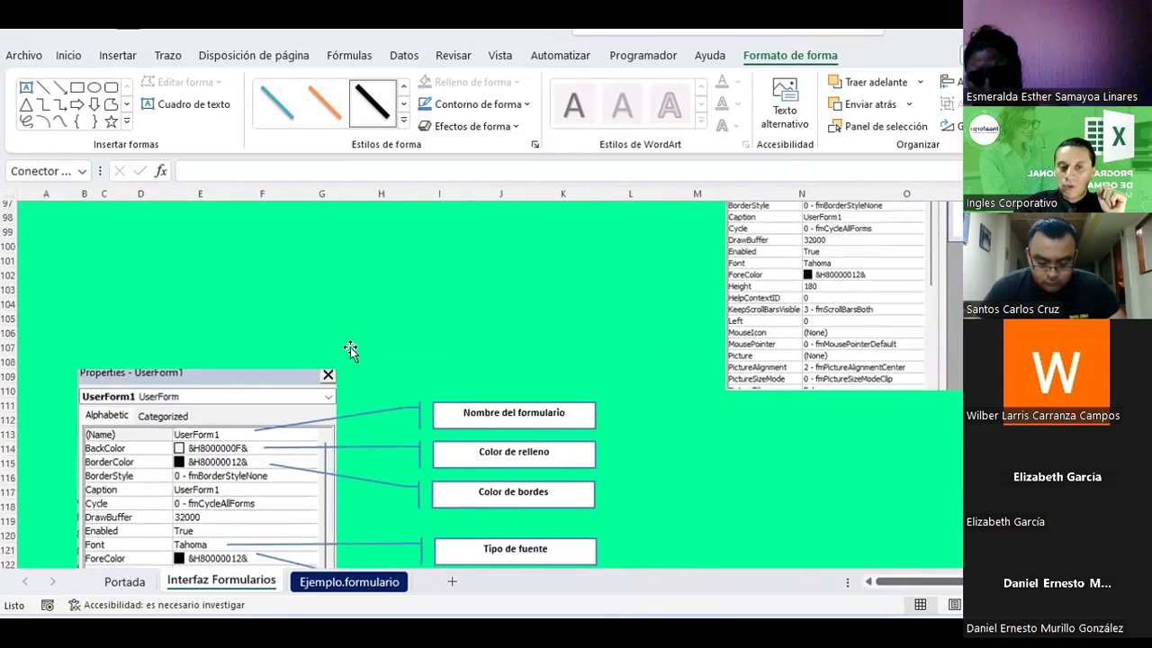
scroll(350, 348, down, 3)
scroll(308, 460, down, 3)
scroll(308, 460, down, 1)
scroll(300, 448, up, 10)
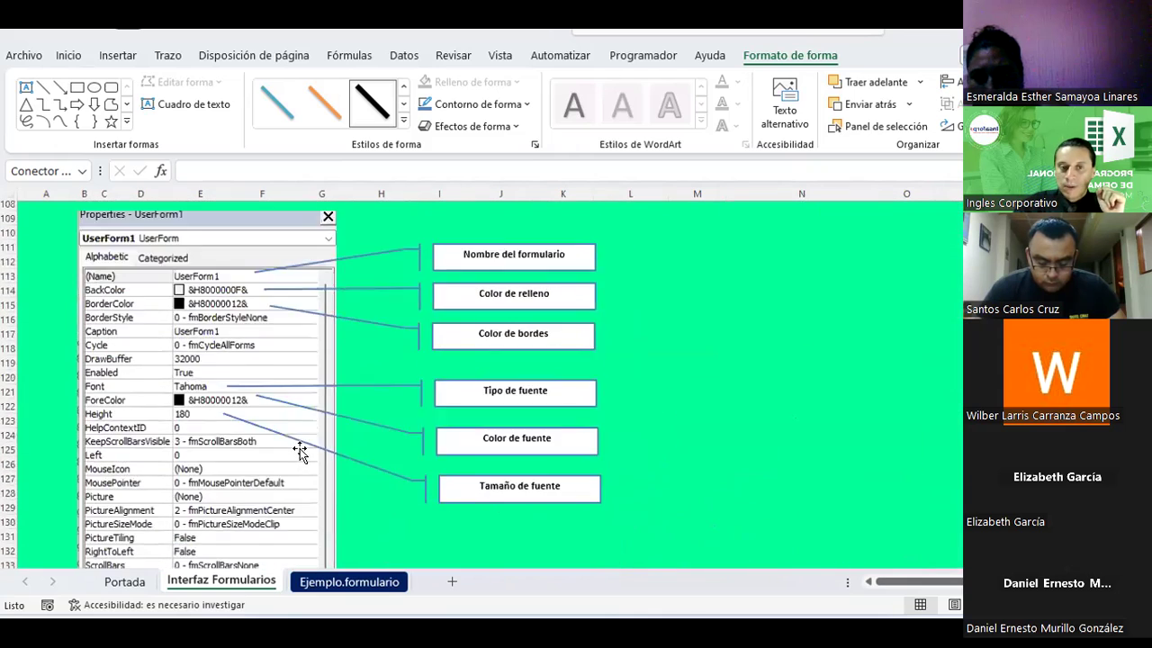
scroll(299, 448, up, 5)
scroll(298, 450, up, 2)
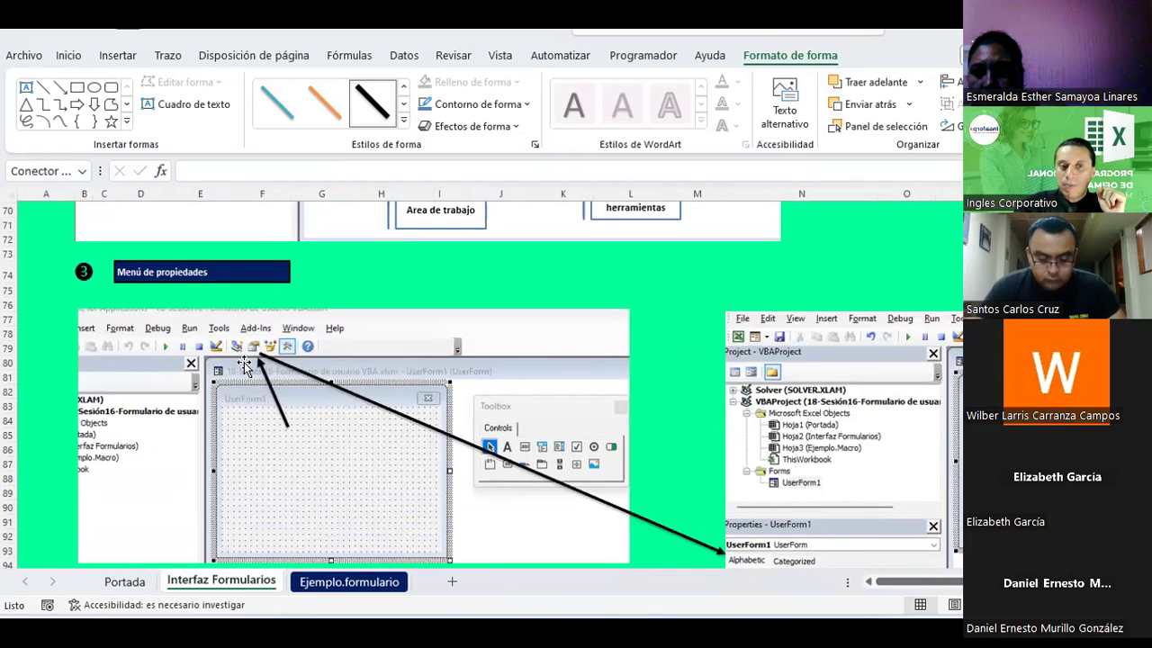
scroll(357, 385, down, 3)
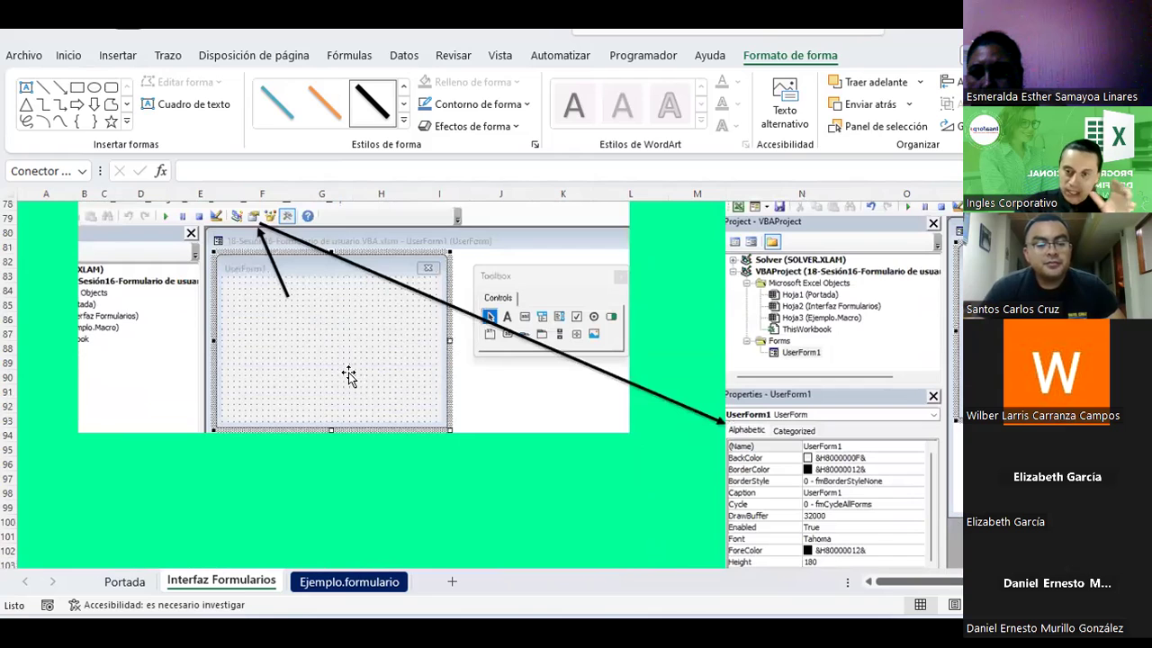
scroll(347, 360, down, 3)
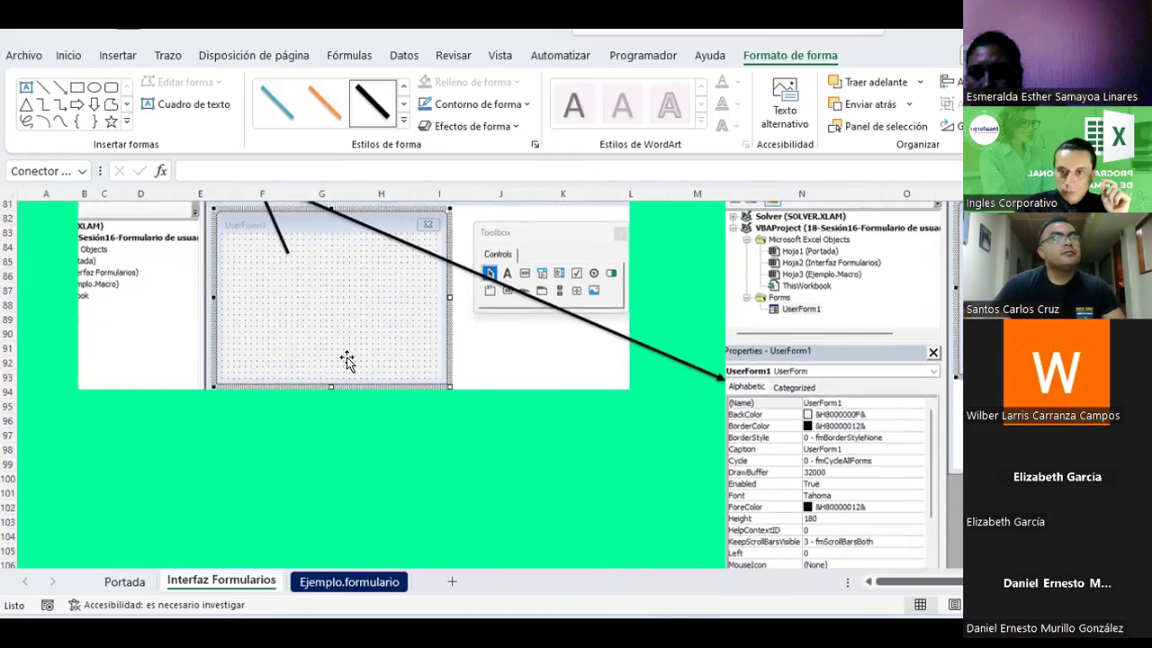
scroll(348, 360, up, 6)
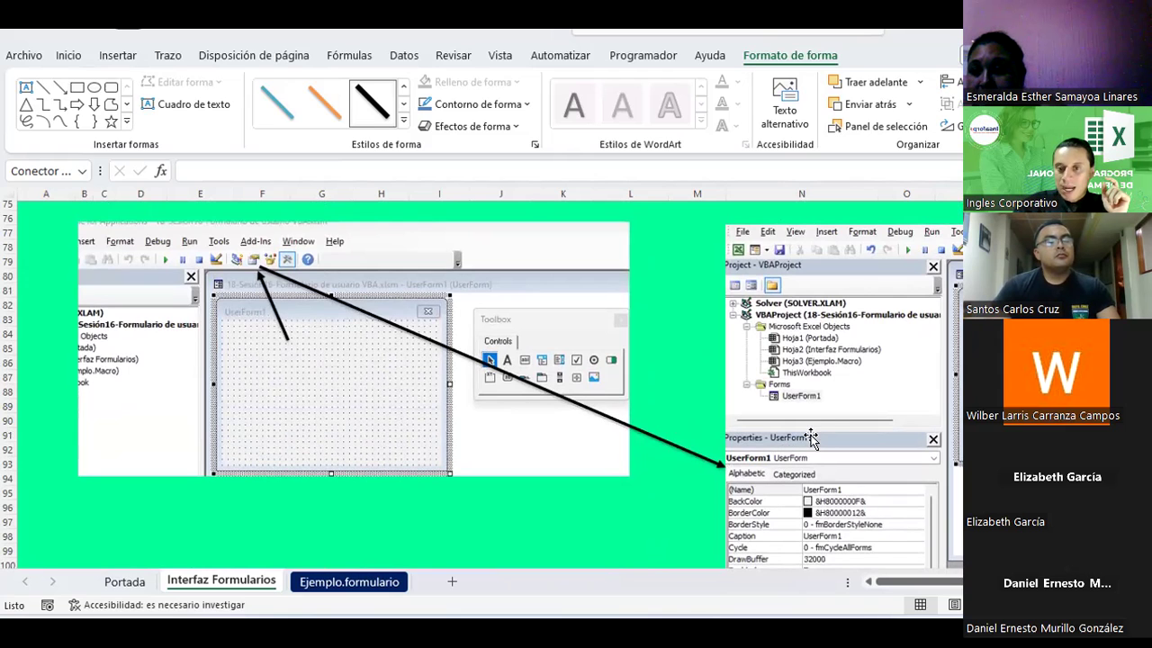
scroll(731, 416, down, 2)
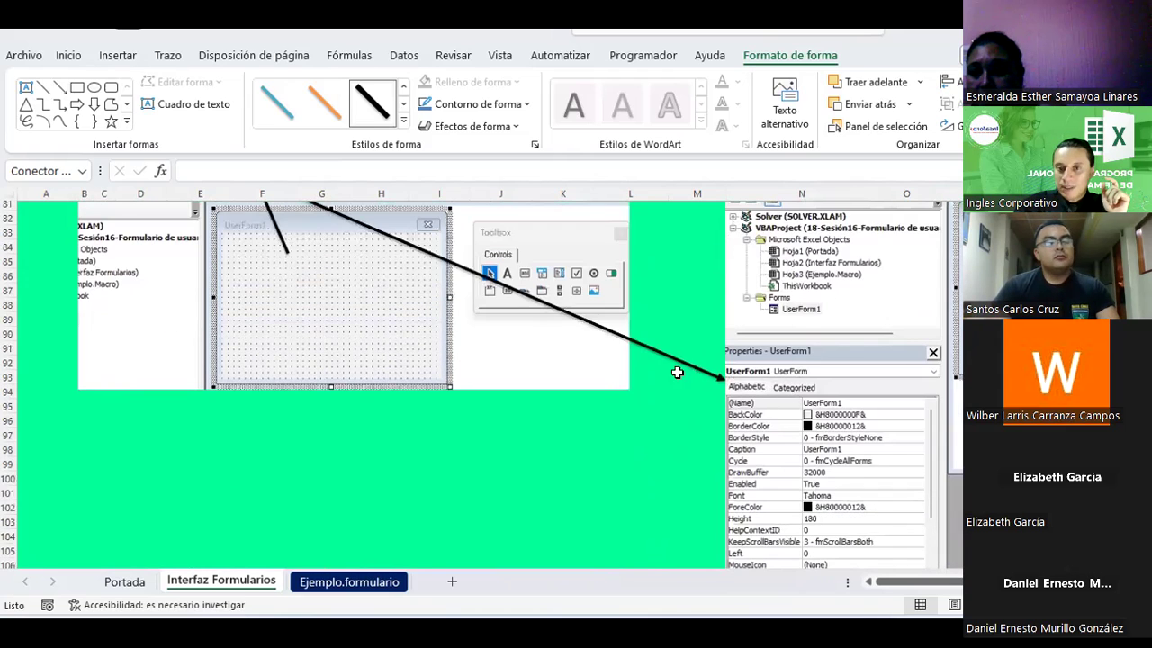
scroll(360, 404, down, 4)
scroll(309, 399, down, 2)
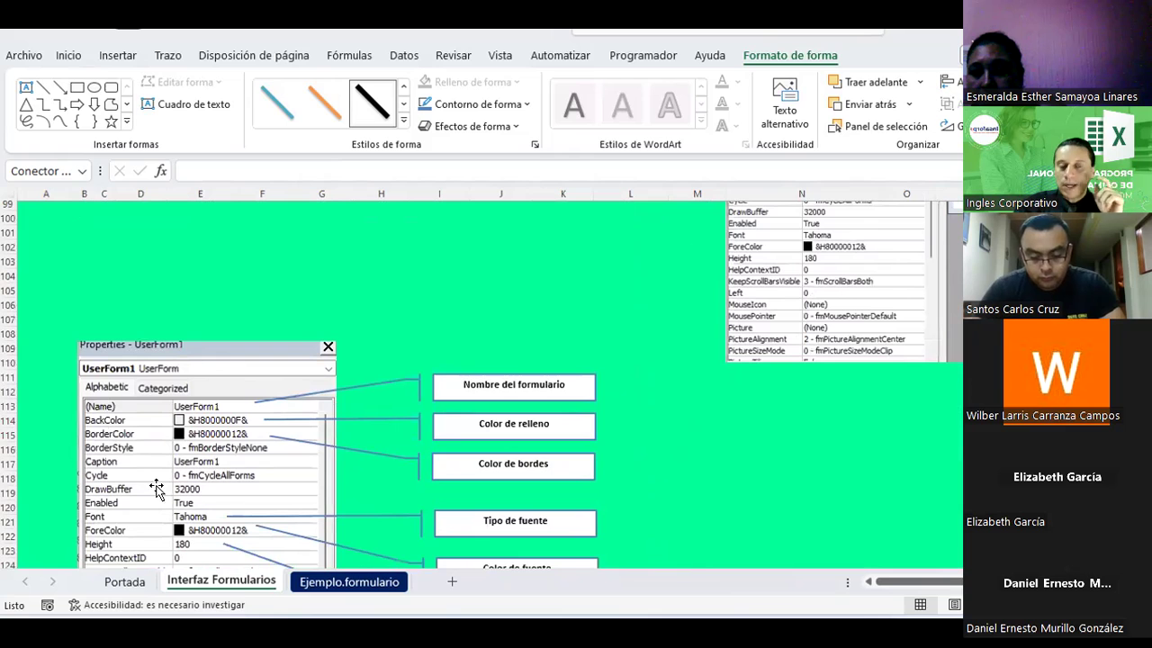
scroll(210, 402, down, 1)
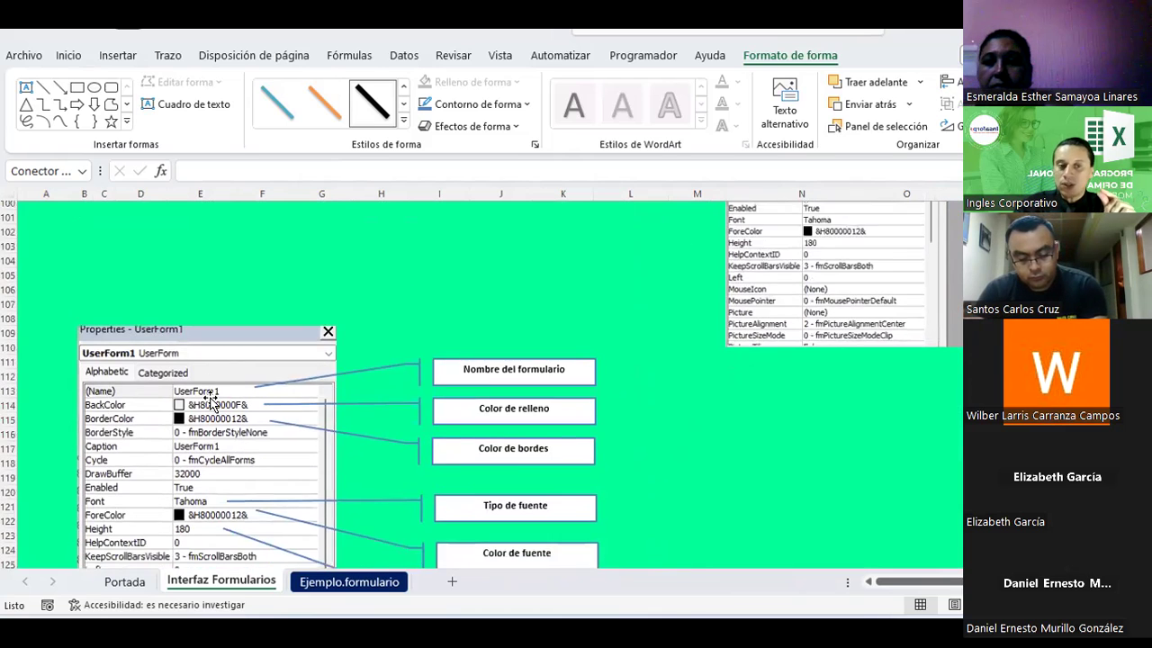
scroll(210, 403, down, 2)
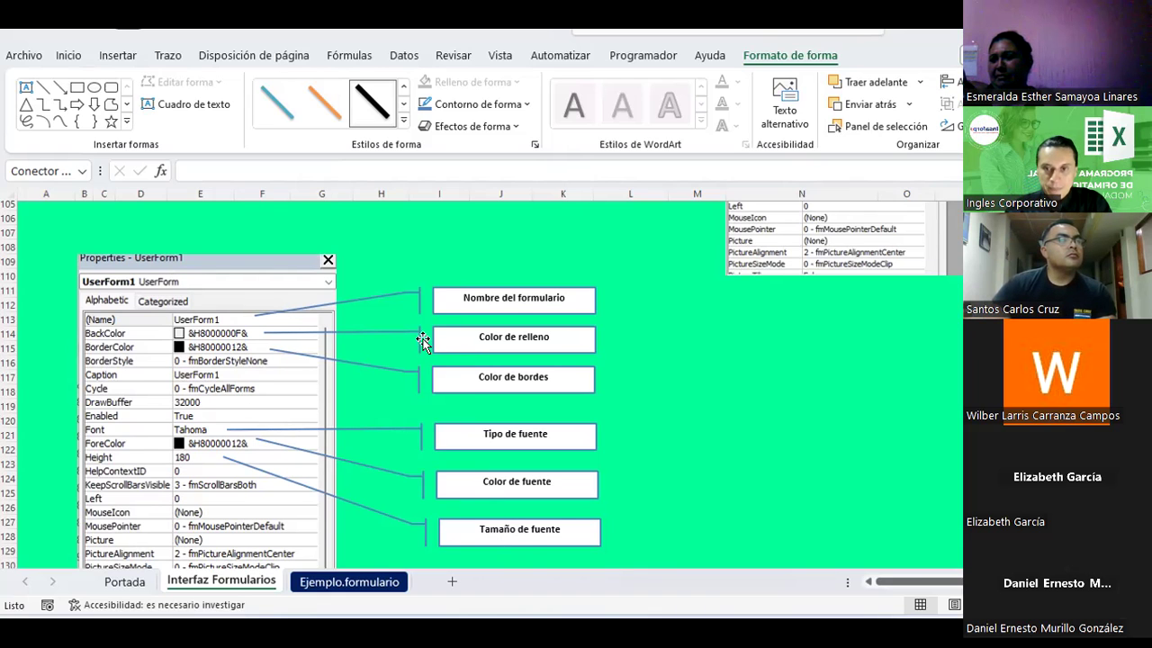
scroll(422, 325, down, 4)
scroll(422, 325, down, 10)
scroll(423, 329, down, 1)
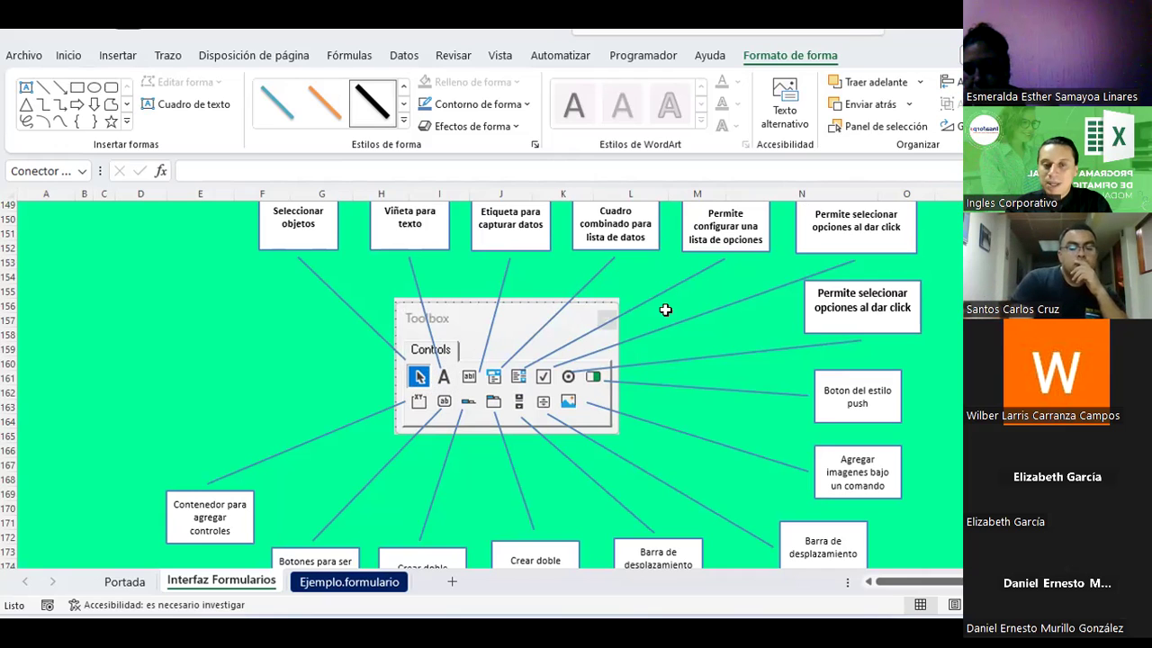
scroll(891, 385, up, 1)
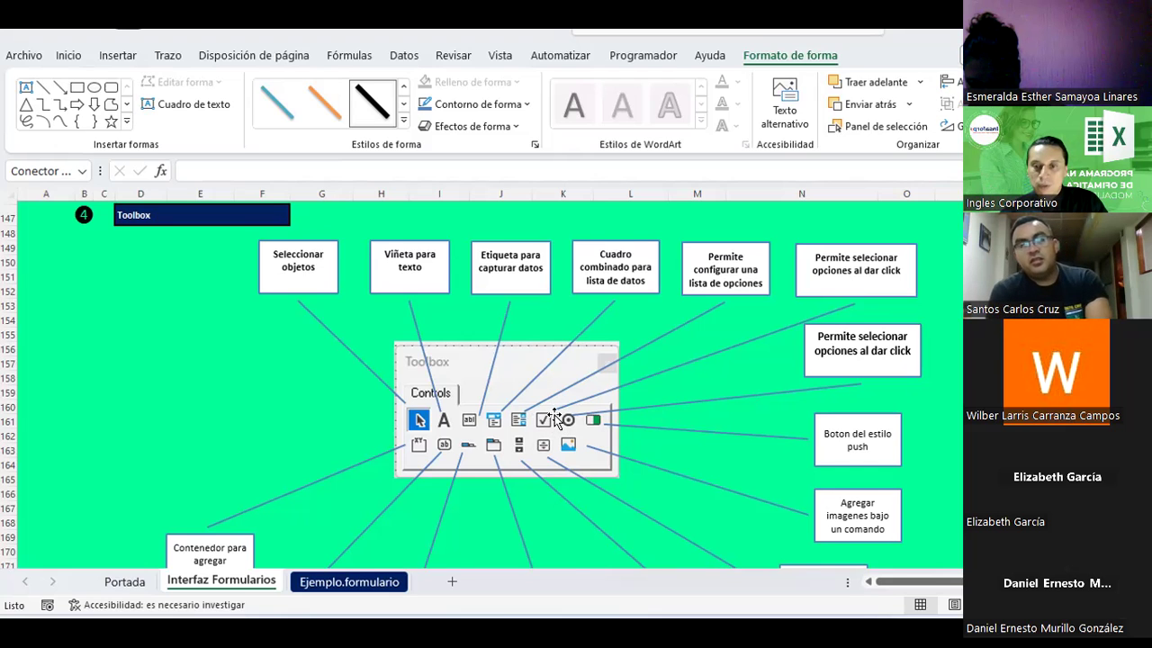
Step: Scroll around the labelled Toolbox diagram, then bring up the Alt+Tab window switcher
scroll(554, 415, down, 1)
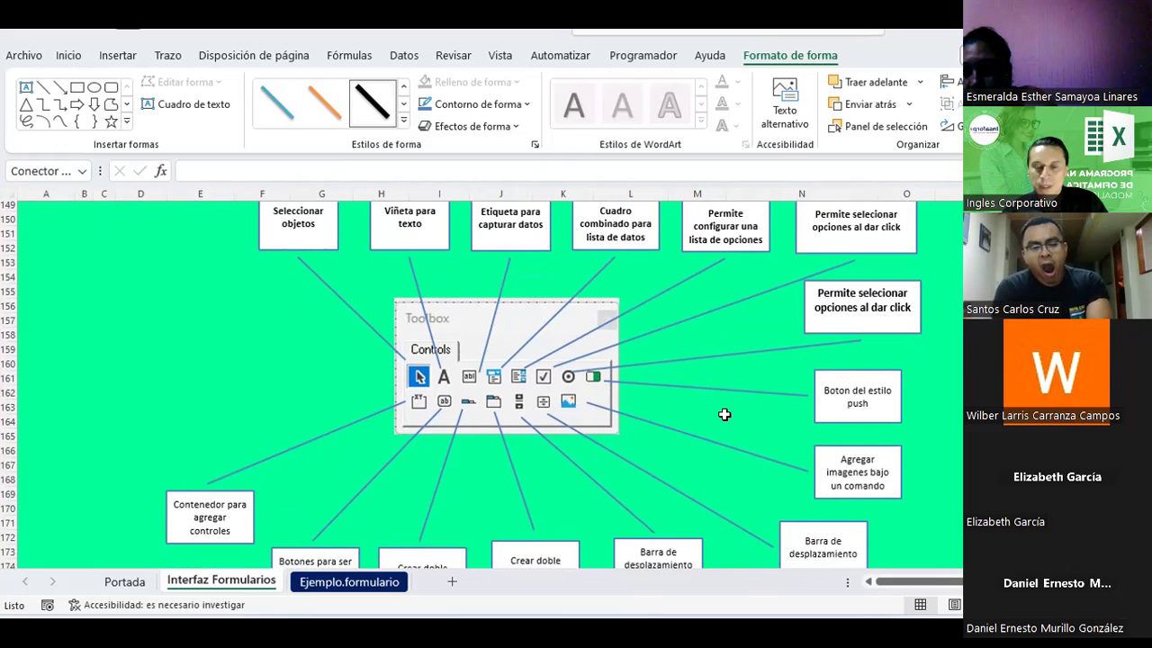
scroll(725, 414, down, 1)
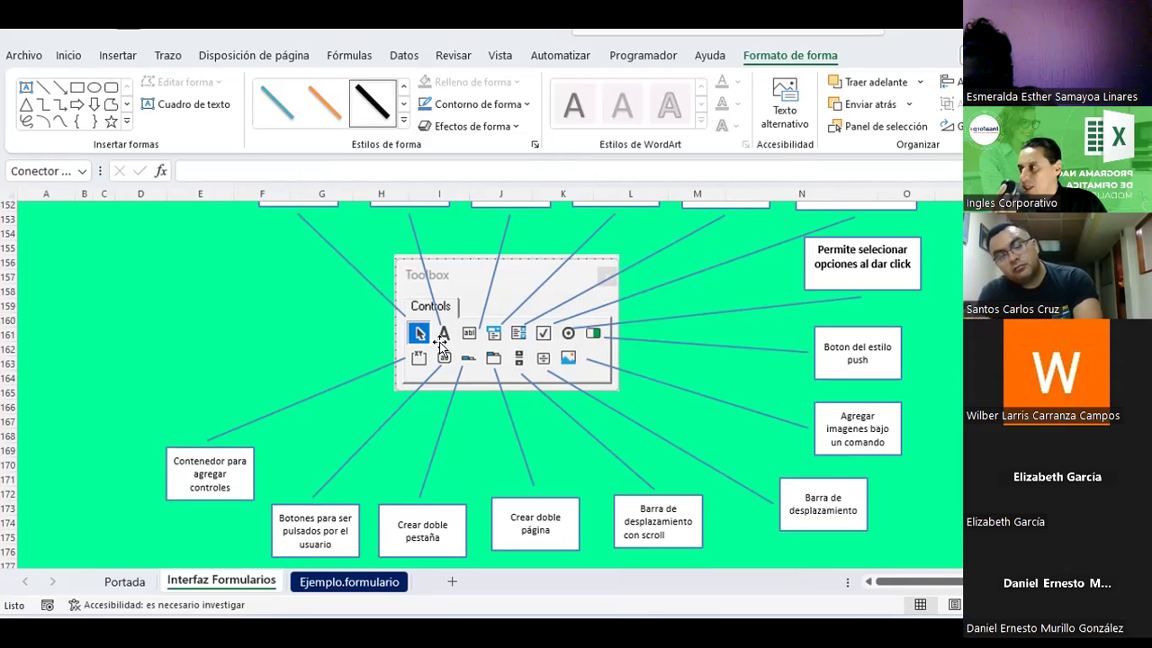
scroll(441, 343, down, 2)
scroll(441, 343, down, 3)
scroll(441, 342, up, 4)
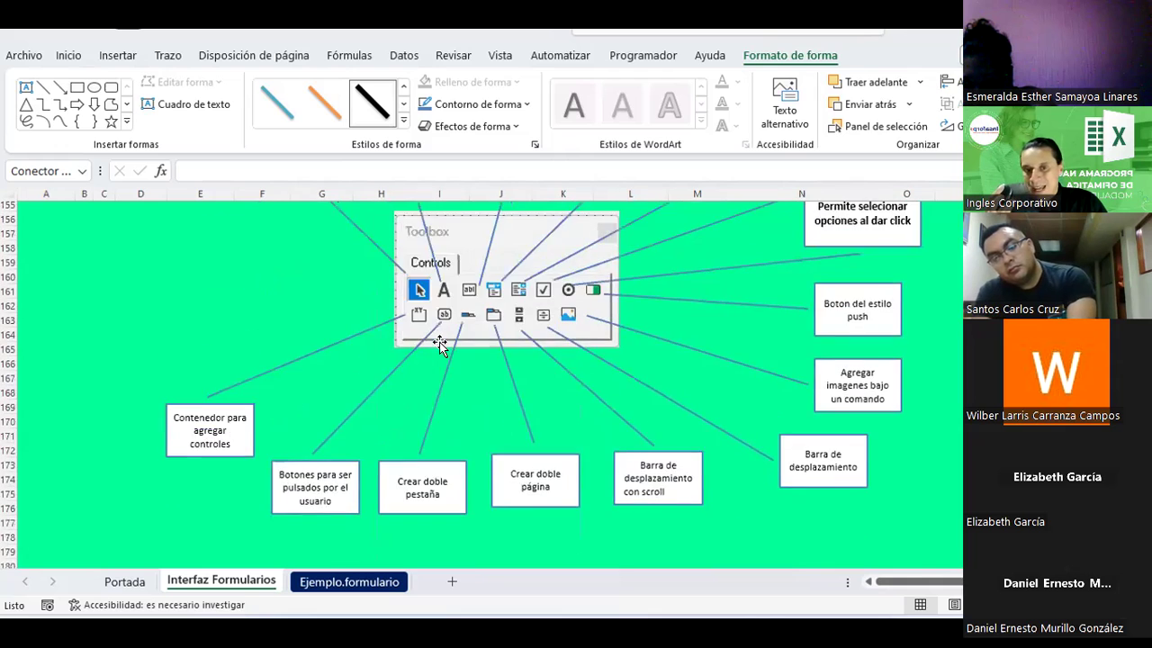
scroll(441, 343, up, 1)
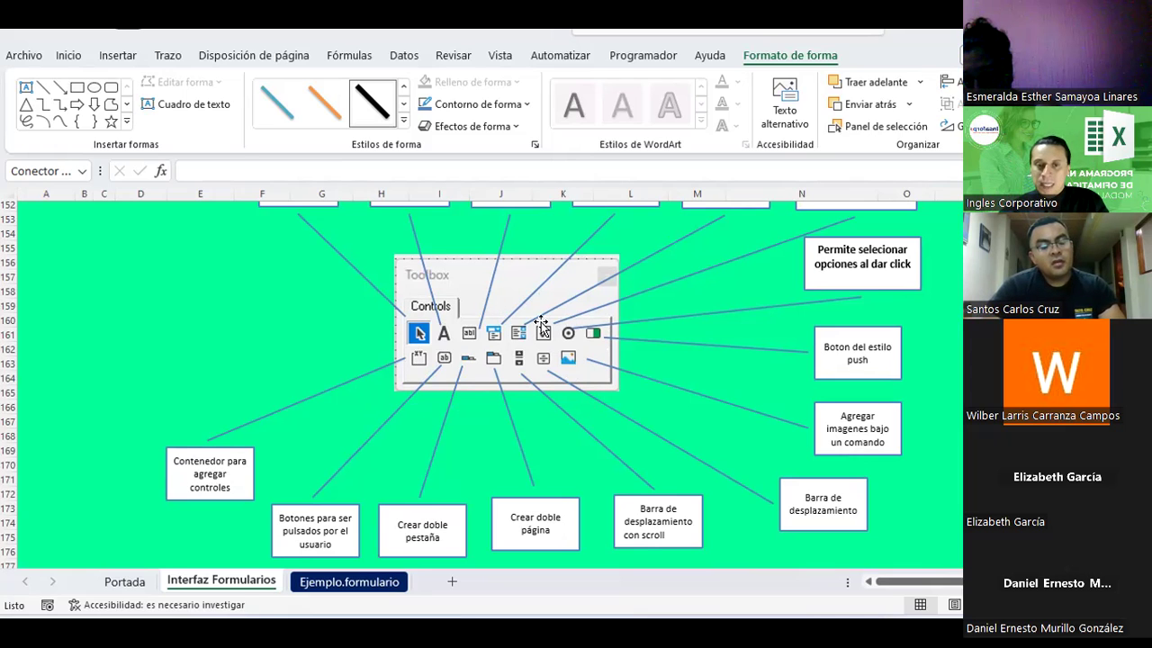
key(alt+Tab)
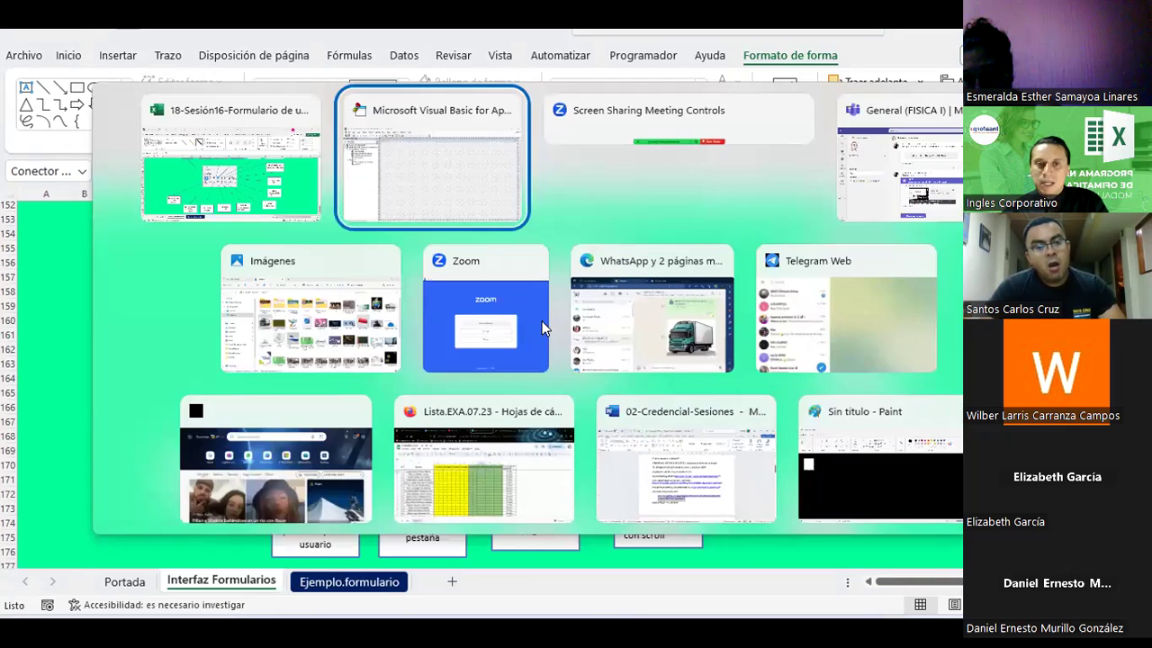
Step: Switch from the Excel workbook to the Microsoft Visual Basic for Applications window
key(alt+Tab)
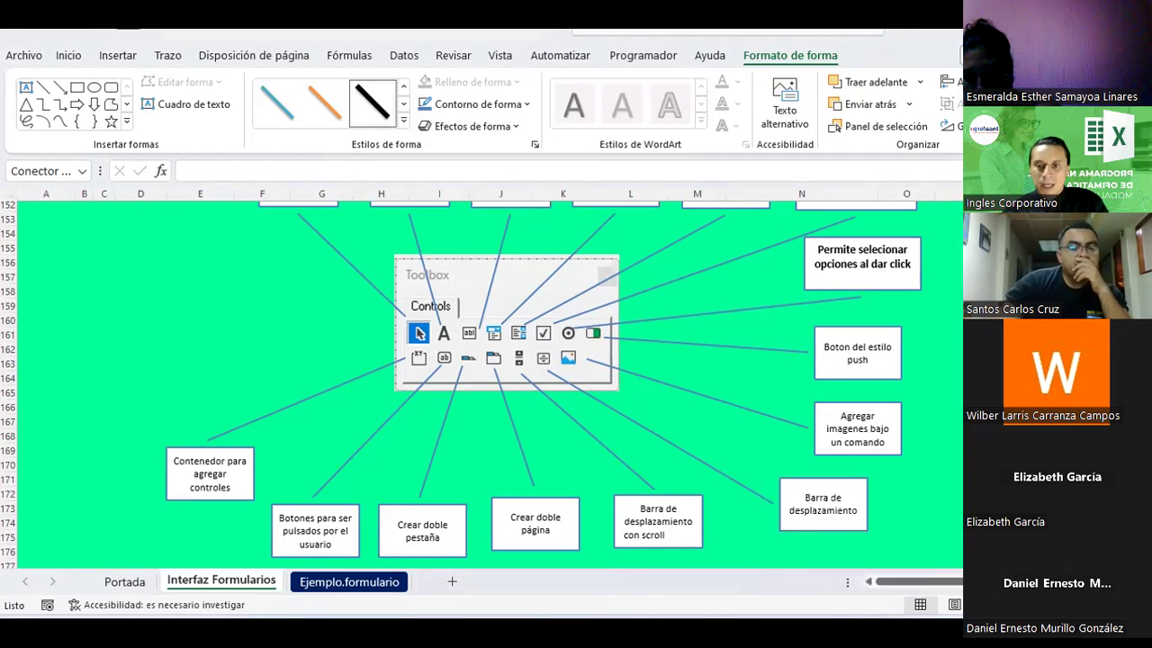
click(843, 569)
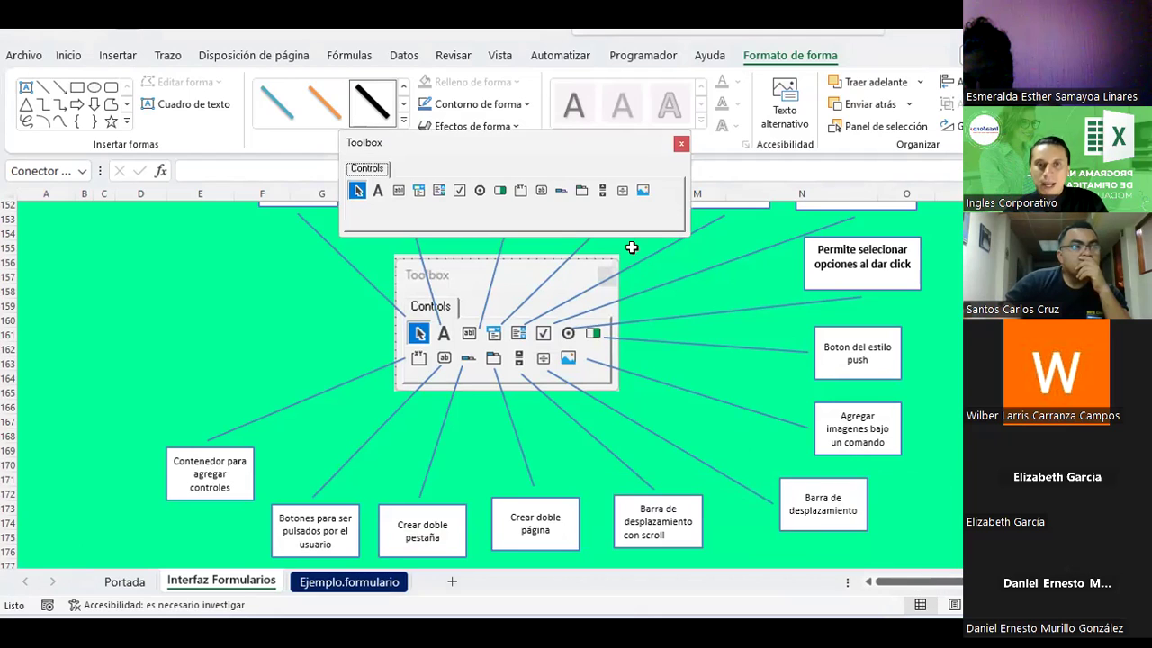
click(680, 144)
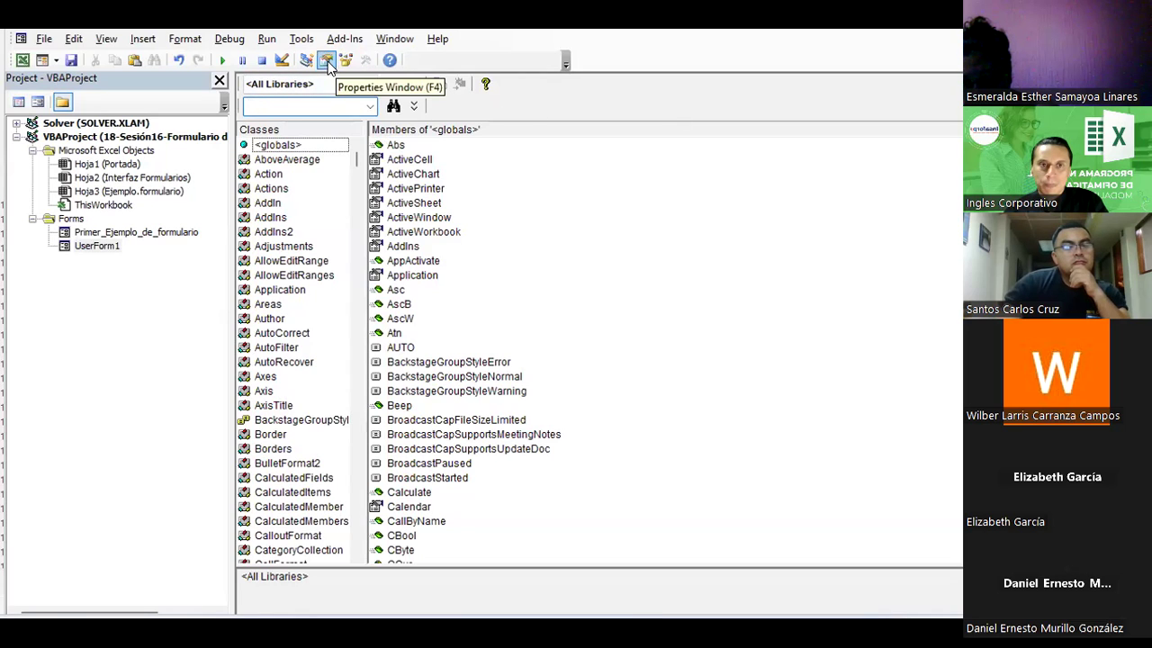
Step: Hide the Properties pane, expand the Forms folder and reopen the blank UserForm1 designer
click(328, 66)
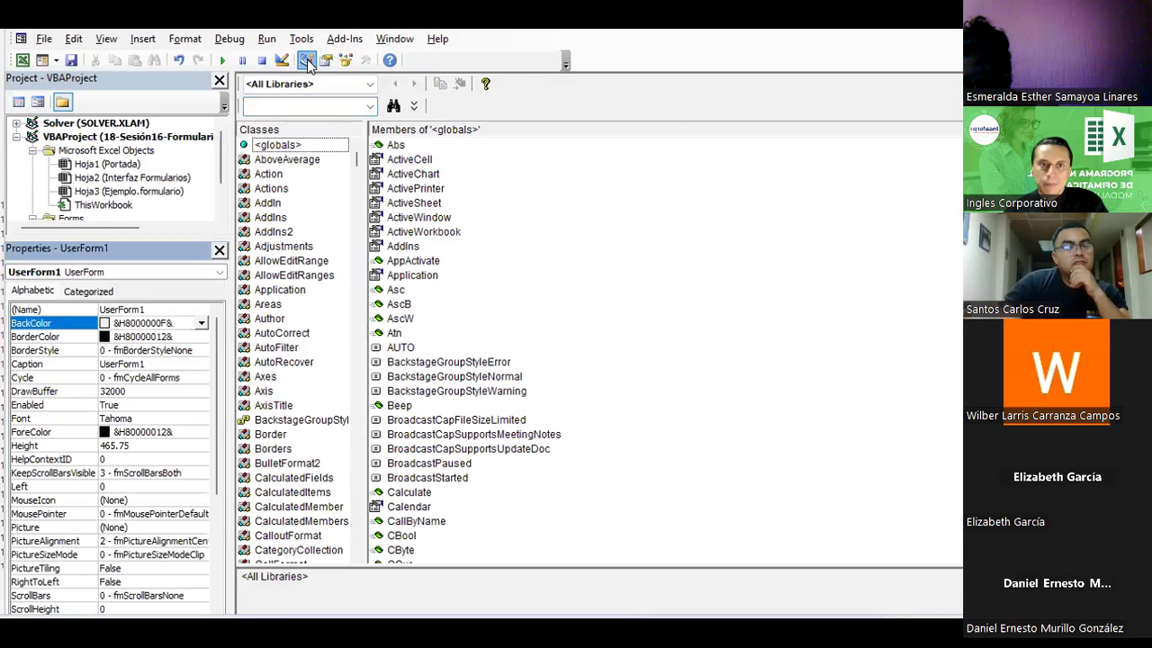
click(70, 219)
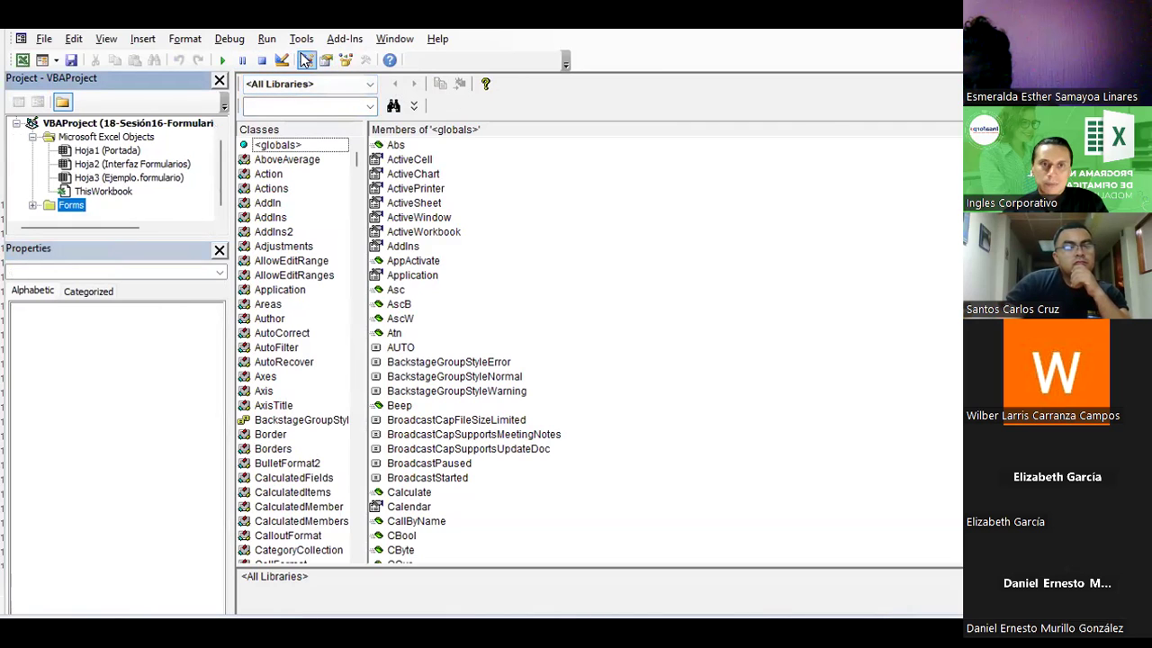
click(346, 59)
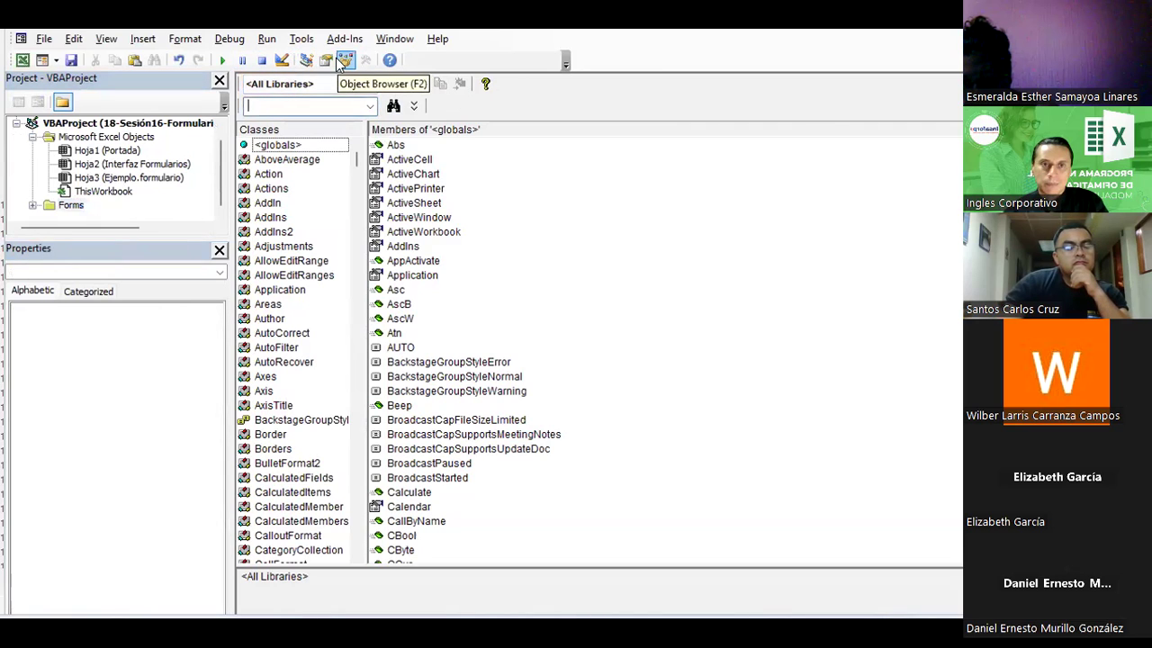
click(214, 258)
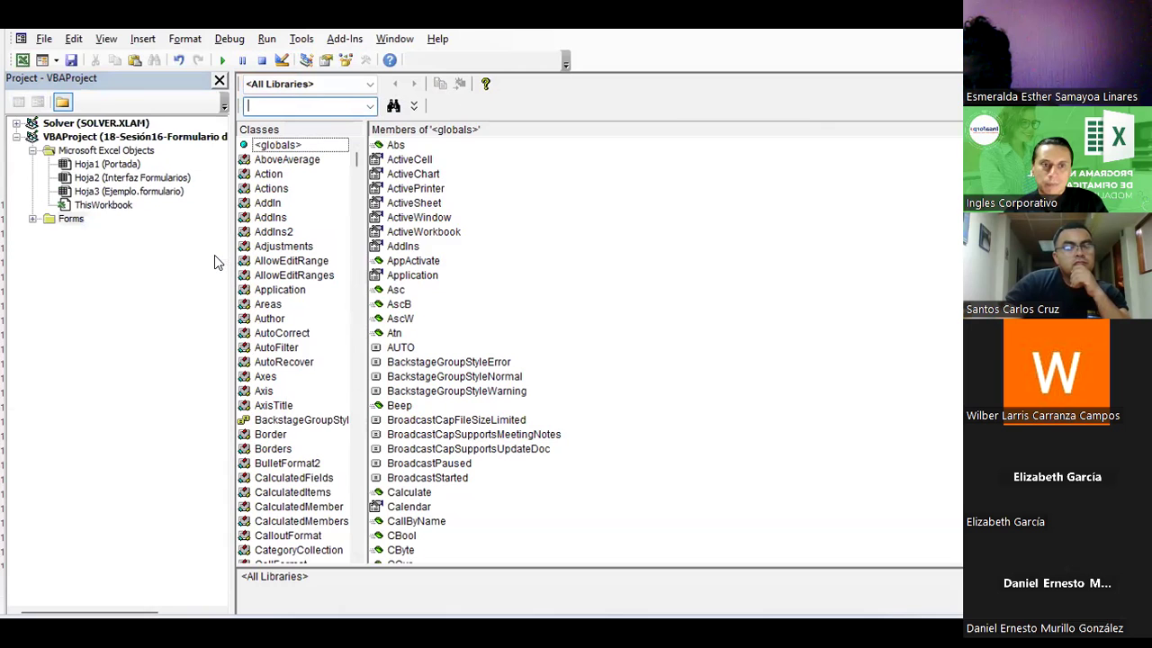
click(32, 219)
double_click(87, 246)
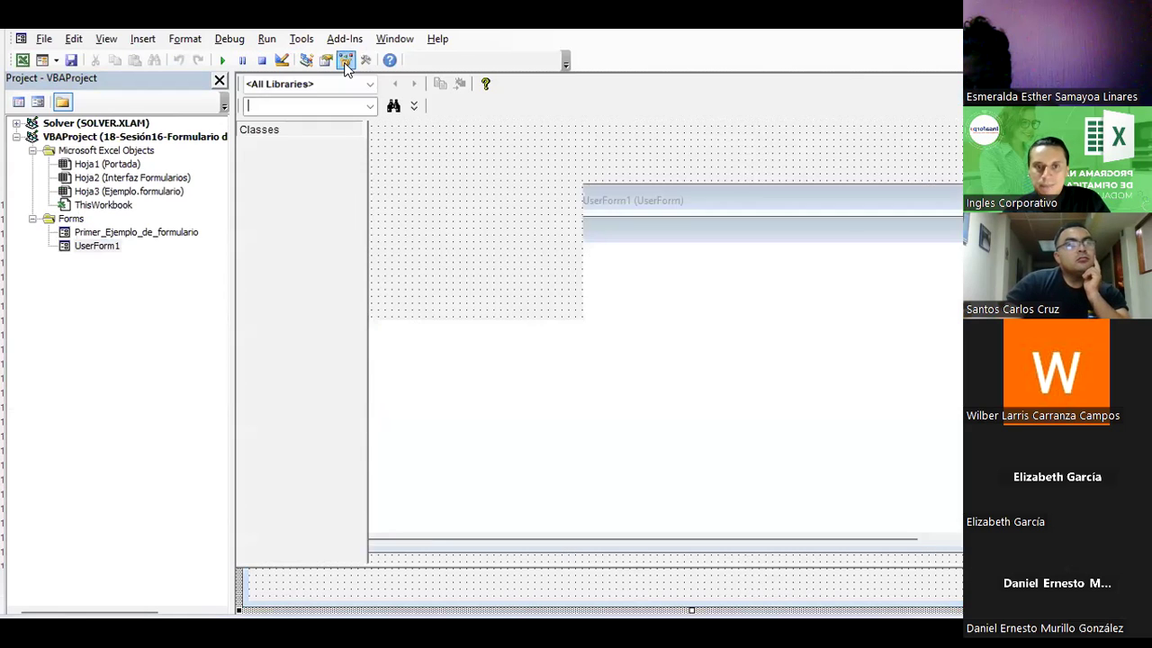
click(346, 59)
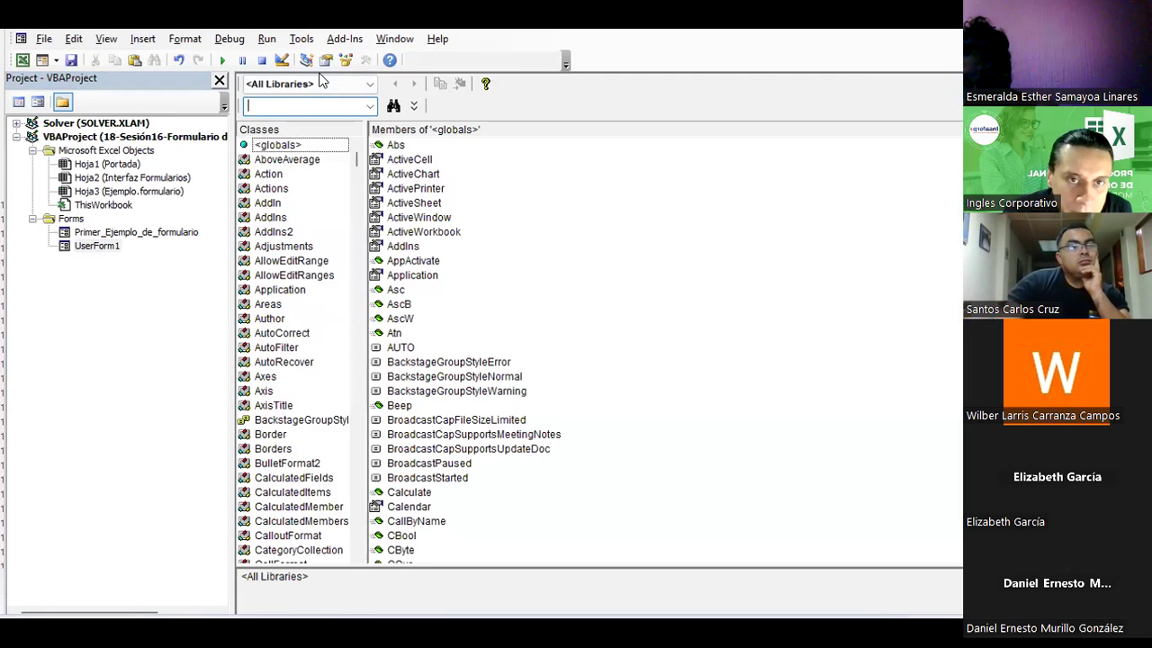
double_click(113, 247)
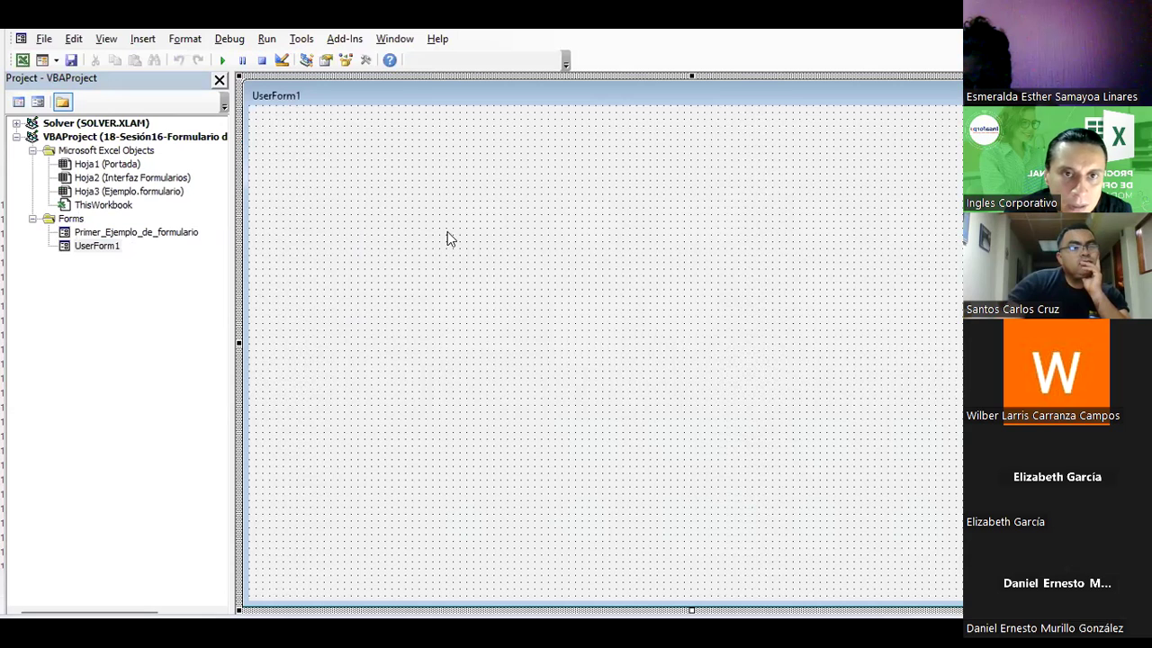
Step: Move the Toolbox aside and draw a wide Label across the top of UserForm1
click(365, 59)
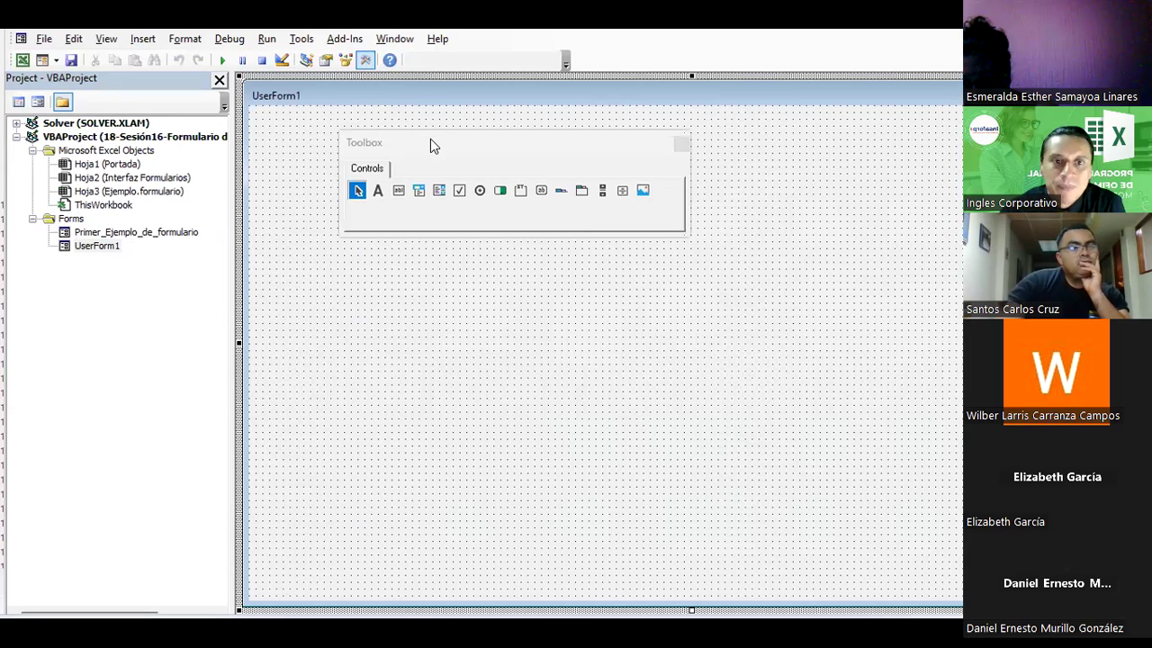
click(430, 139)
drag(436, 147, 704, 279)
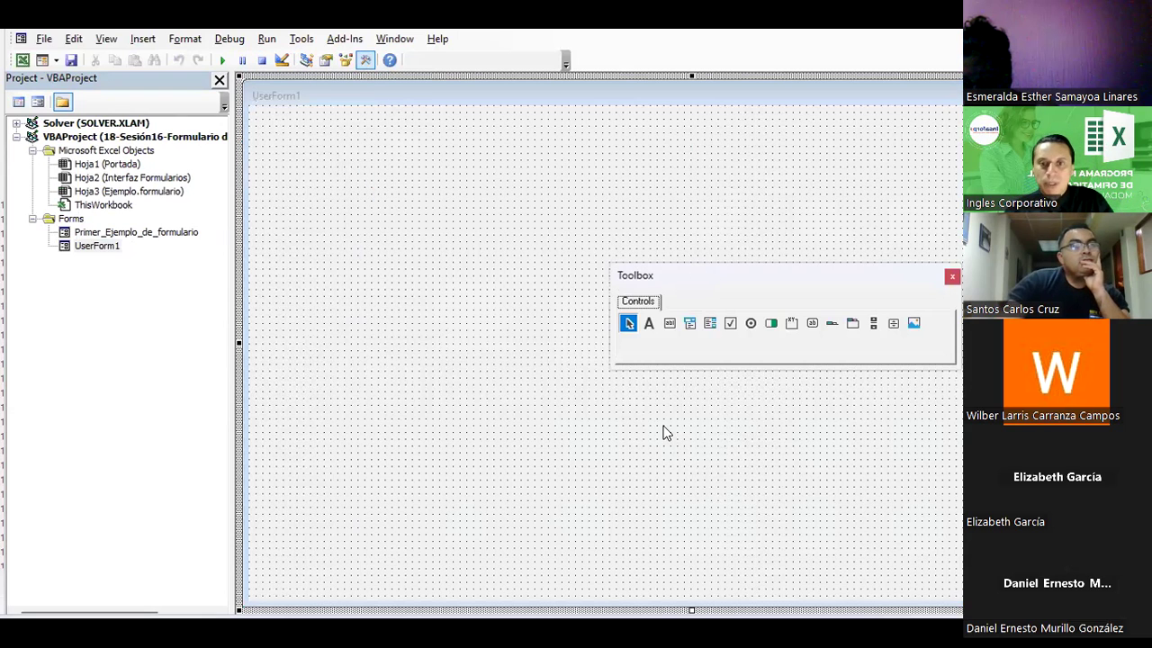
click(649, 323)
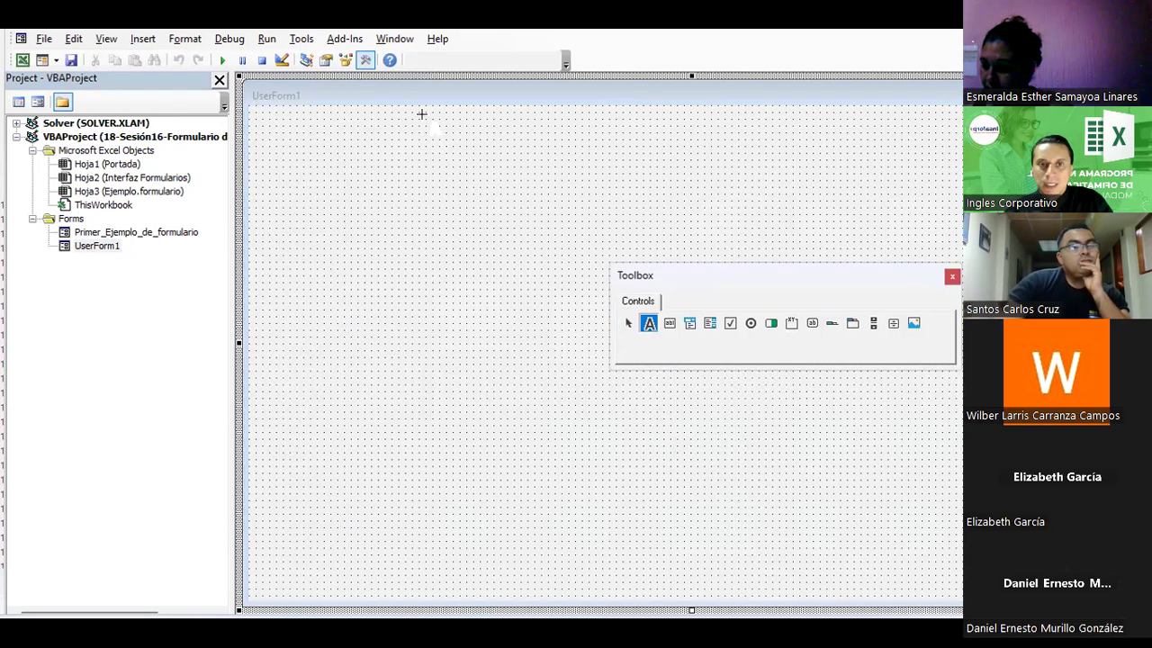
drag(425, 112, 807, 167)
drag(911, 169, 914, 177)
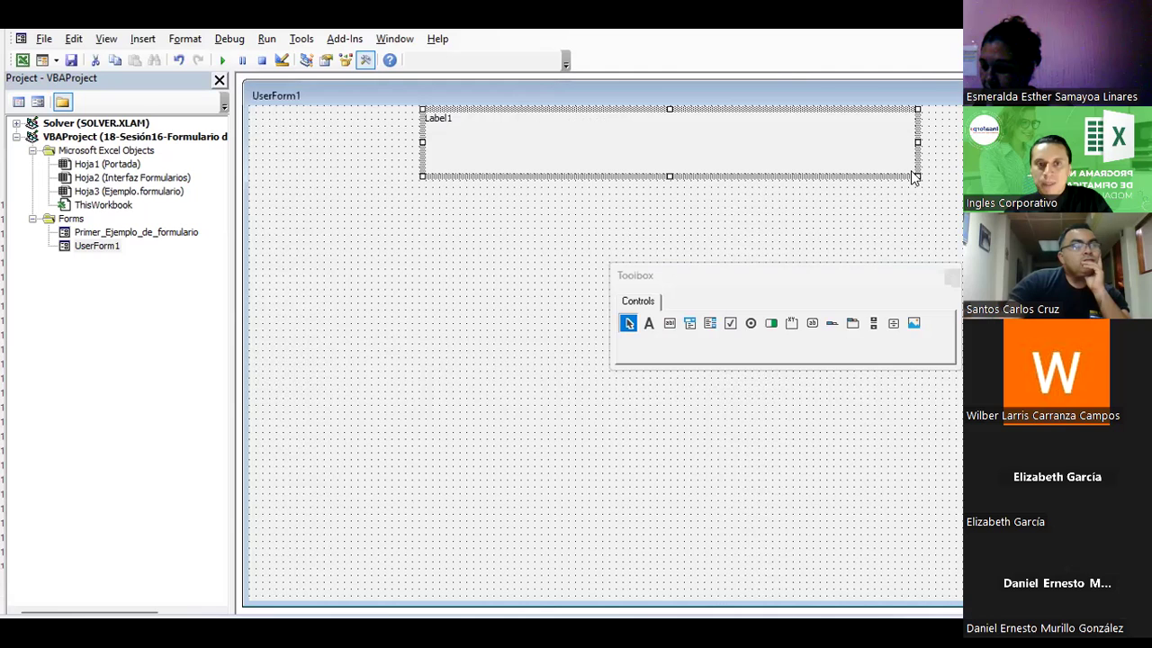
Step: Replace the Label1 caption with 'Curso de EXCEL AVANZADO'
click(454, 118)
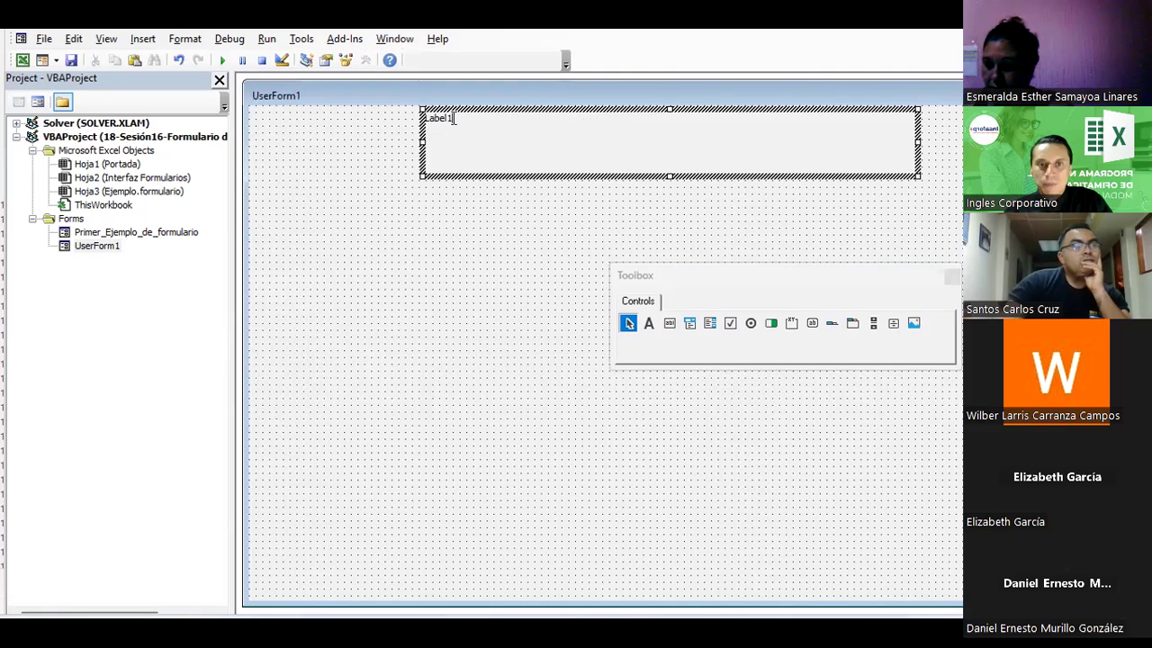
drag(454, 117, 378, 115)
key(BackSpace)
text(Curso de EXCEL)
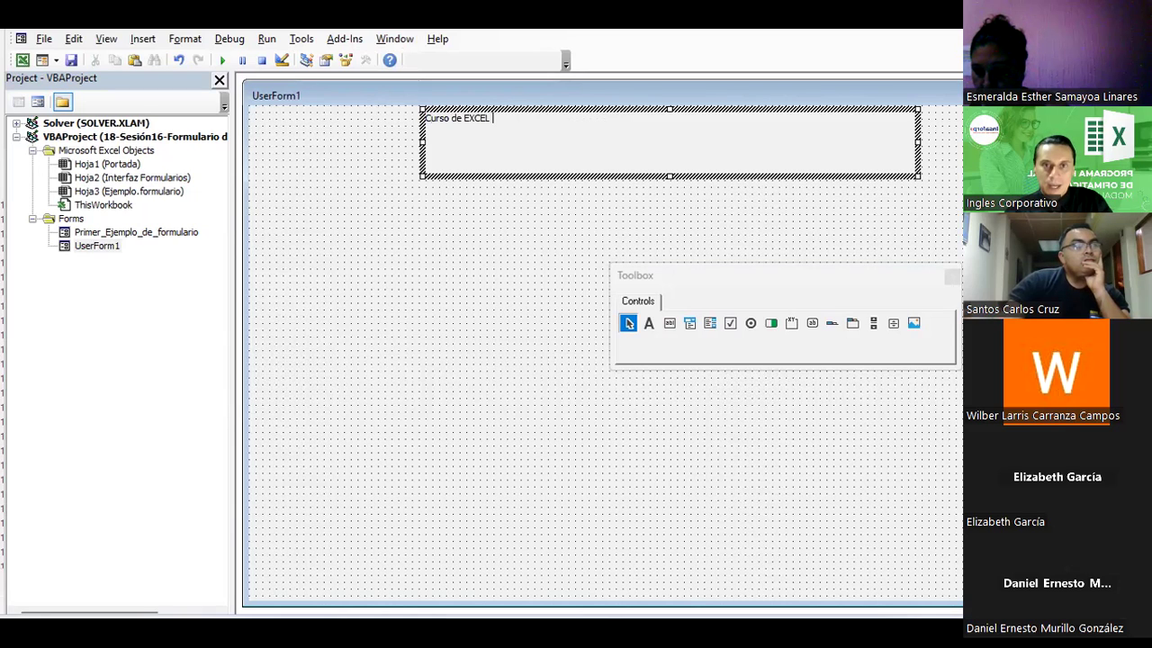
text(AVB)
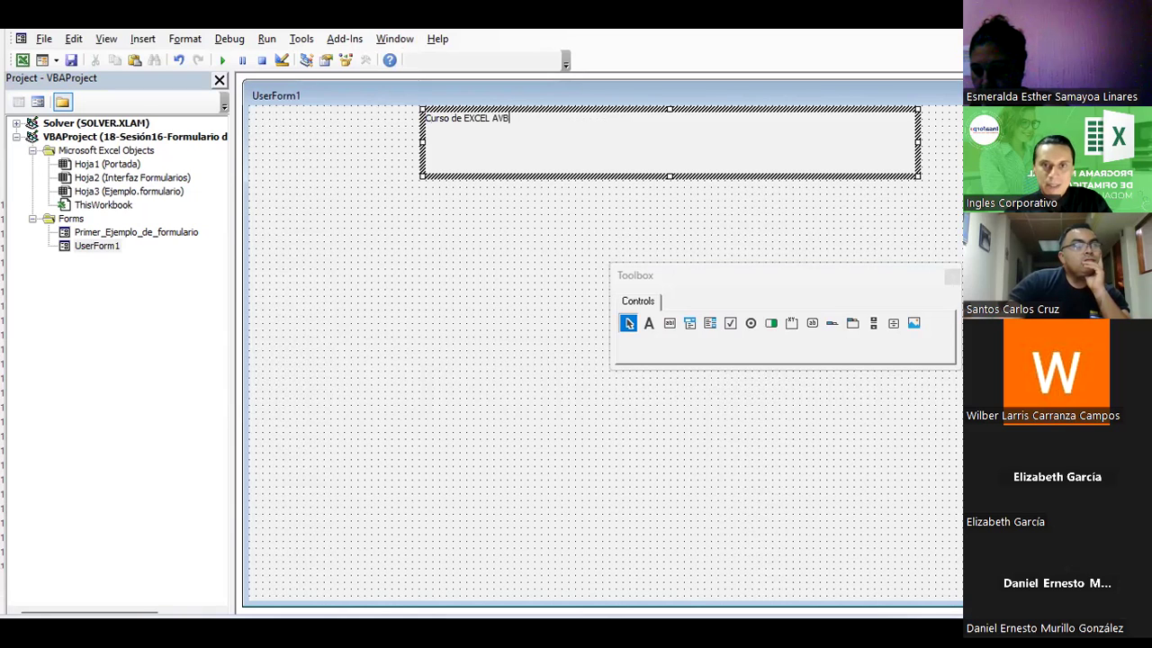
key(BackSpace)
text(ANZADO)
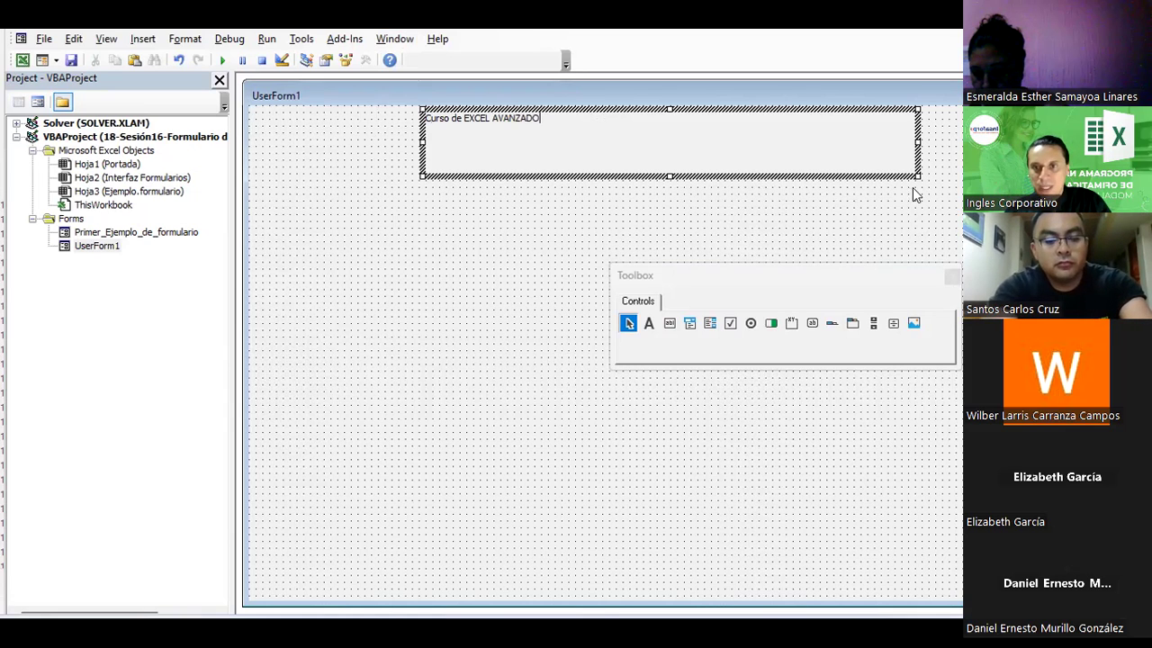
Step: Shrink the title label to fit its caption and move it toward the right
mouse_move(917, 176)
mouse_down()
mouse_move(703, 140)
mouse_move(562, 149)
mouse_up()
click(504, 279)
drag(481, 131, 652, 143)
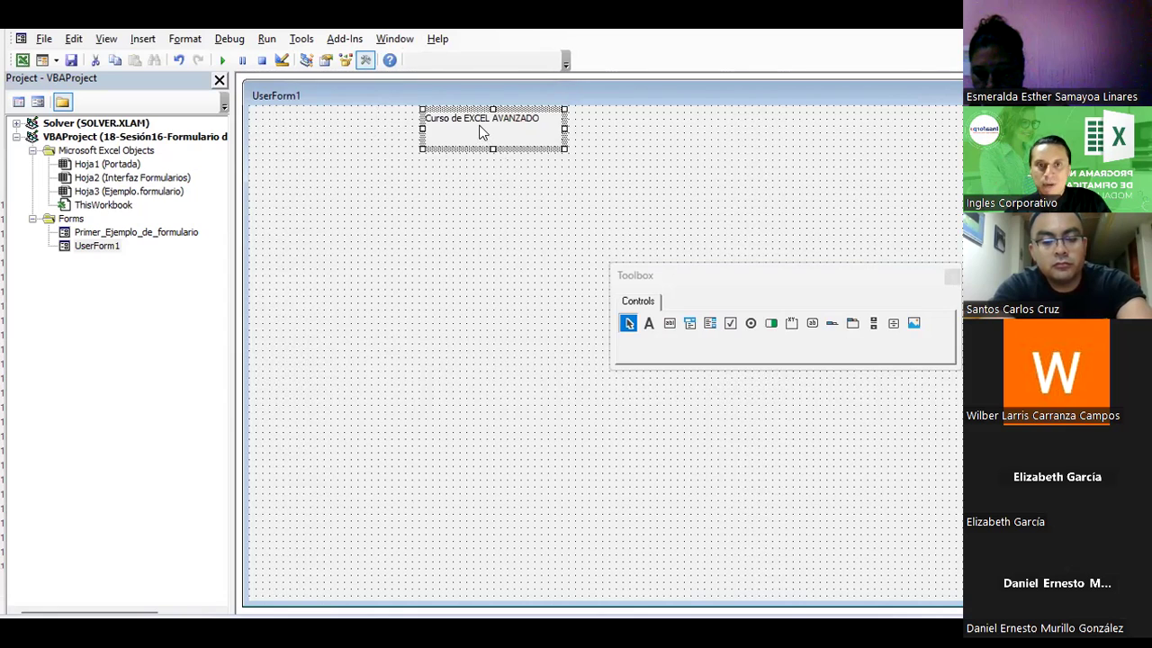
drag(653, 141, 652, 141)
click(669, 322)
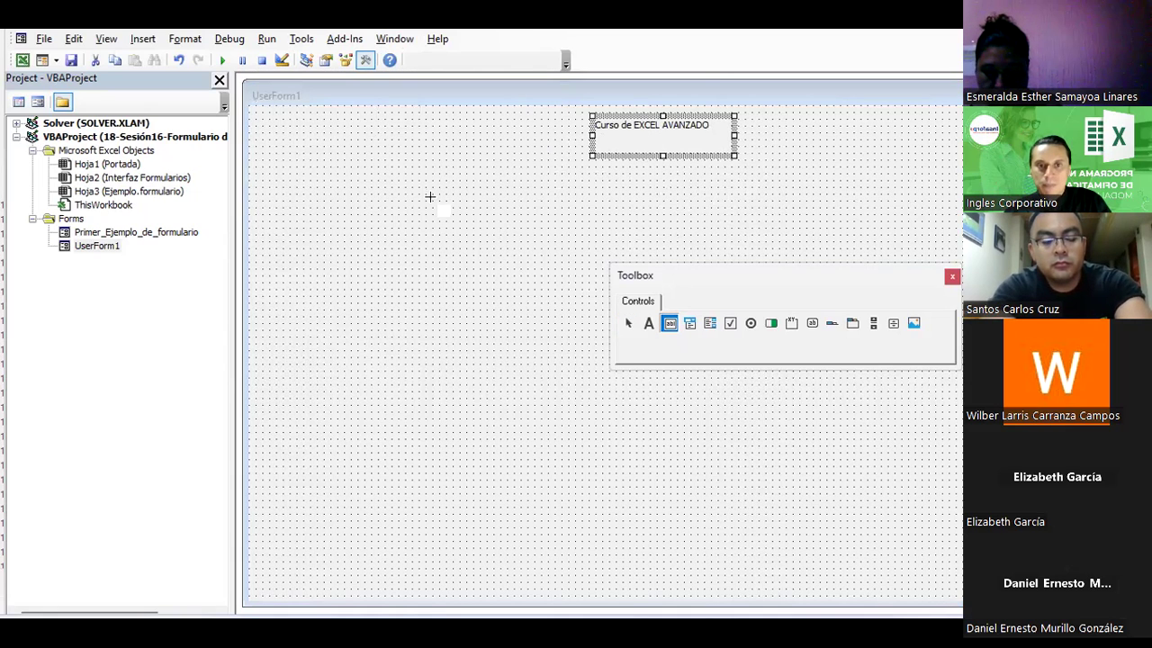
Step: Draw a TextBox below the title and type a sample full name into it
drag(413, 188, 590, 223)
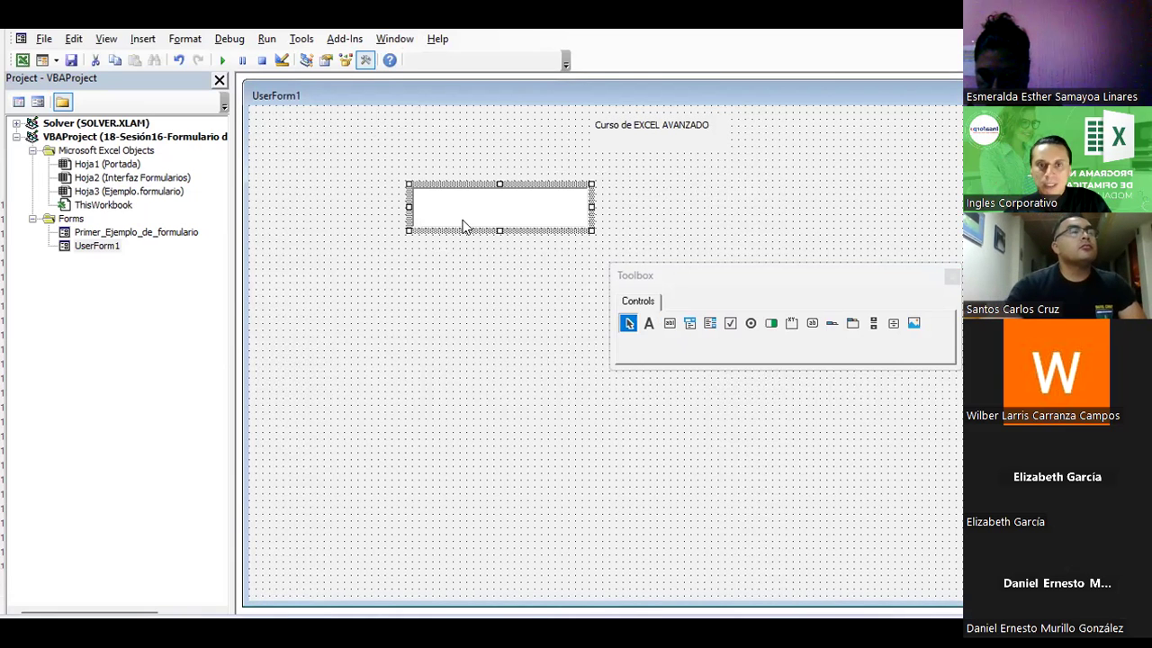
click(459, 208)
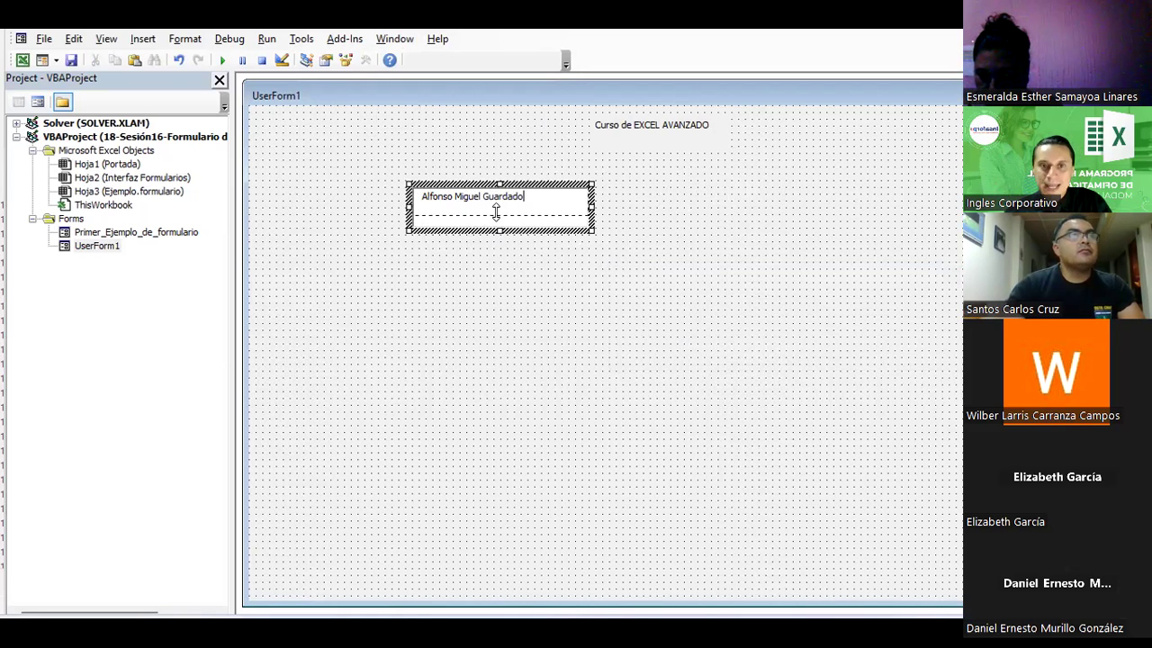
click(674, 134)
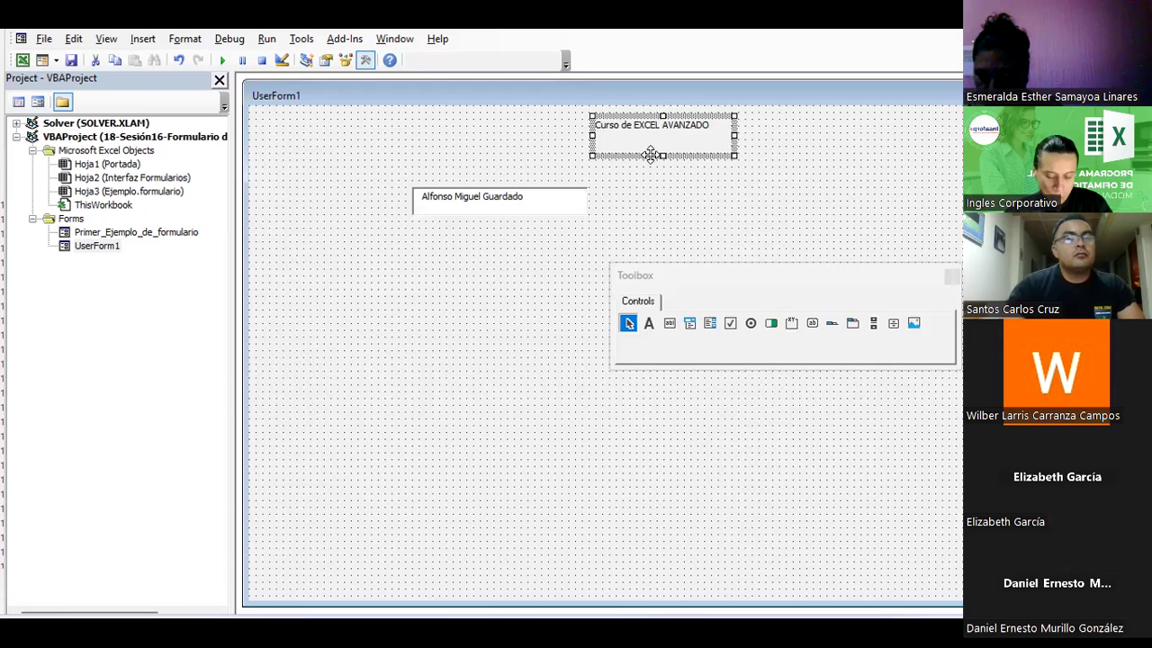
Step: Paste a copy of the title label left of the text box and start editing its caption
click(295, 207)
key(ctrl+v)
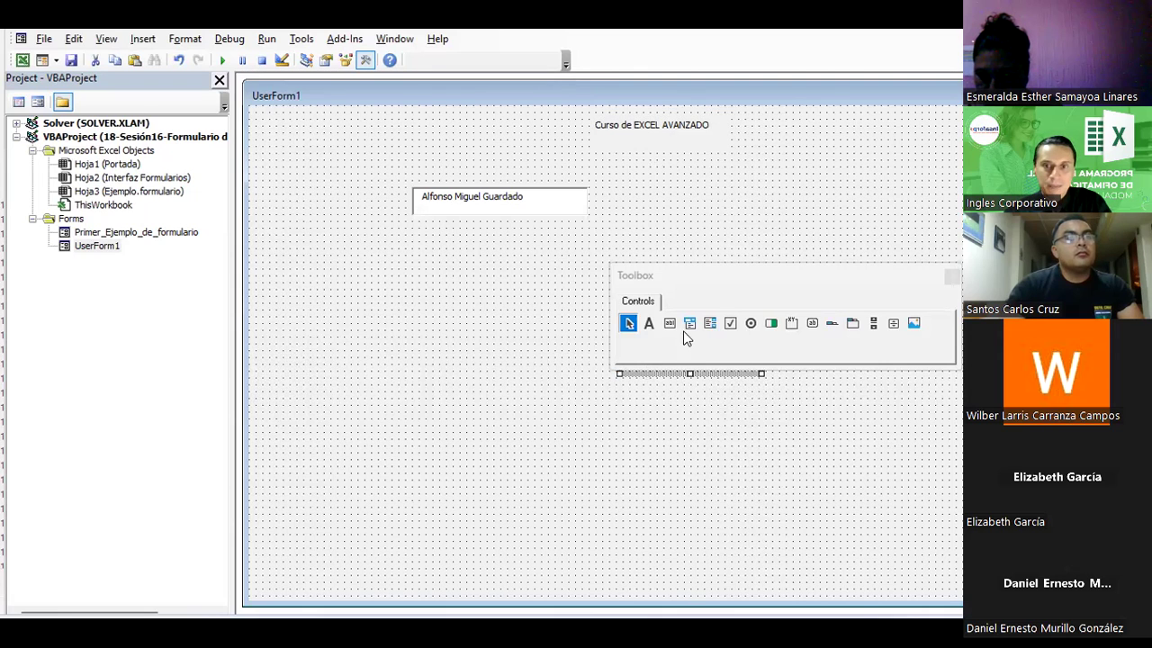
drag(707, 278, 761, 245)
drag(355, 202, 351, 206)
double_click(297, 198)
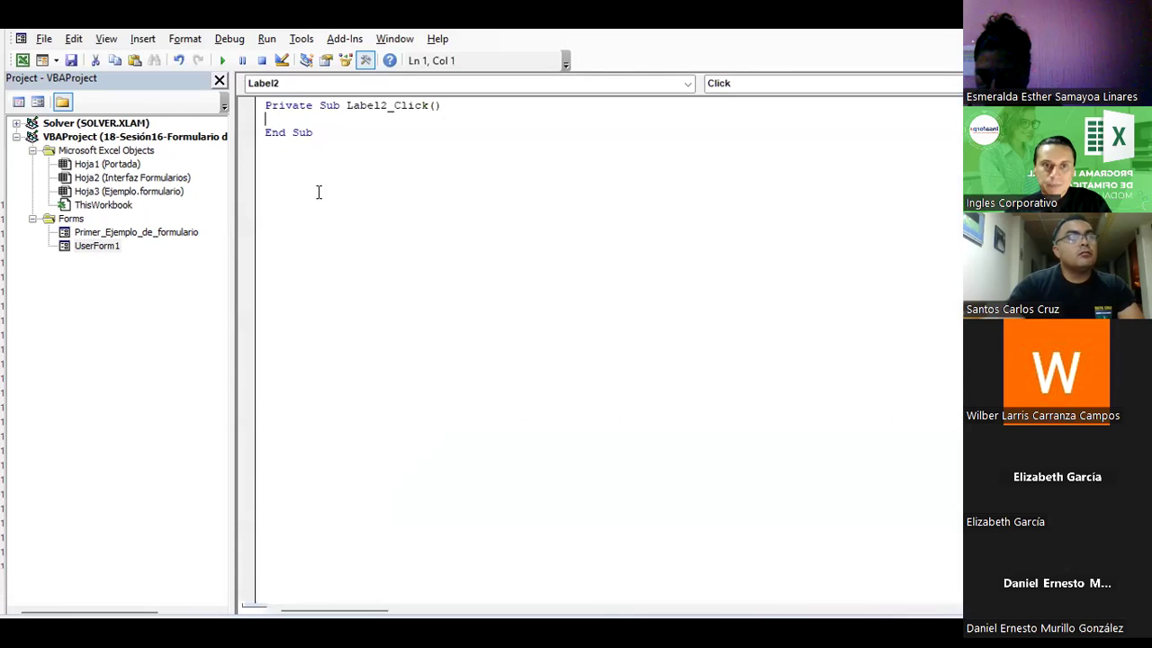
double_click(97, 244)
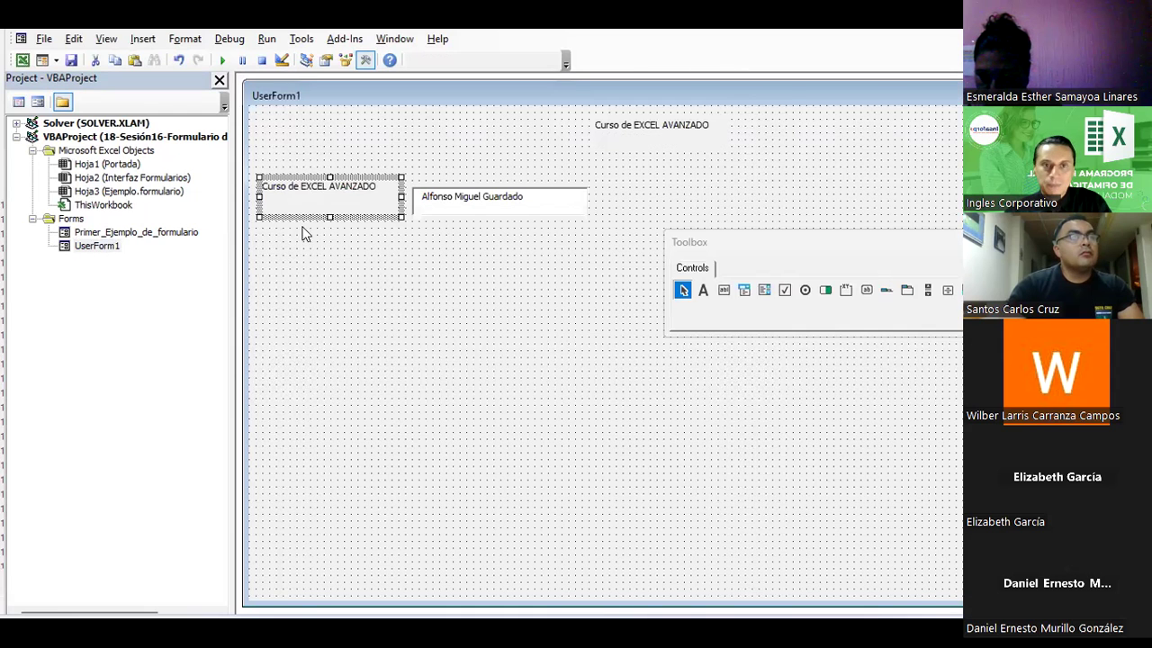
click(361, 193)
Step: Change the copied label's caption to 'Nombre'
drag(378, 186, 171, 178)
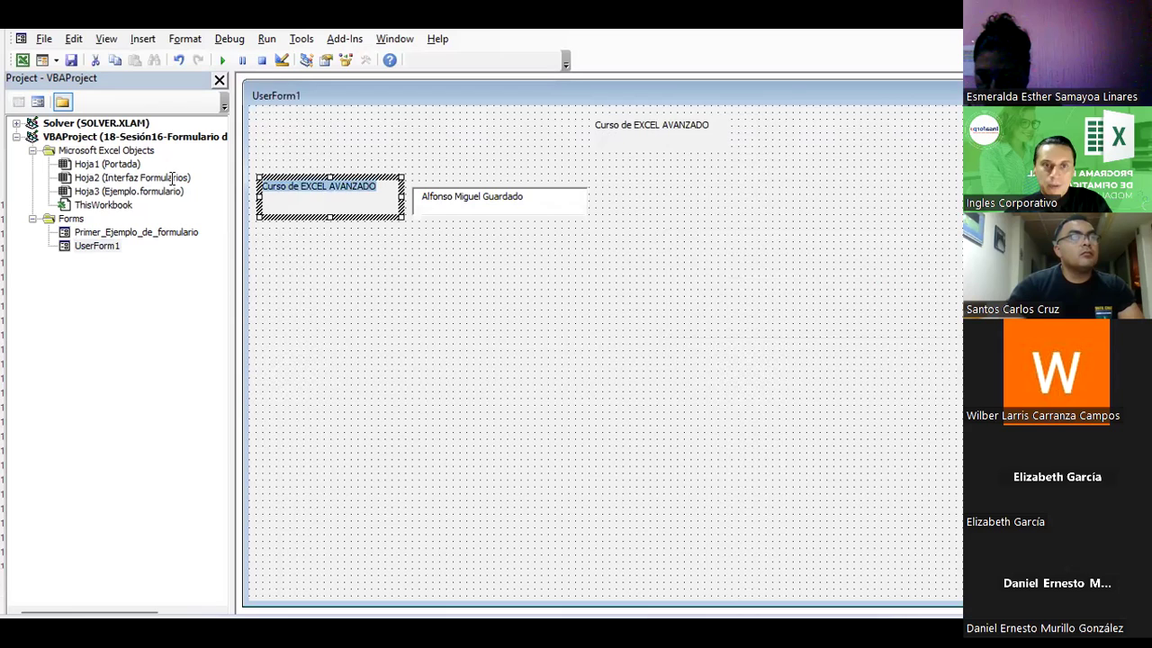
text(NOm)
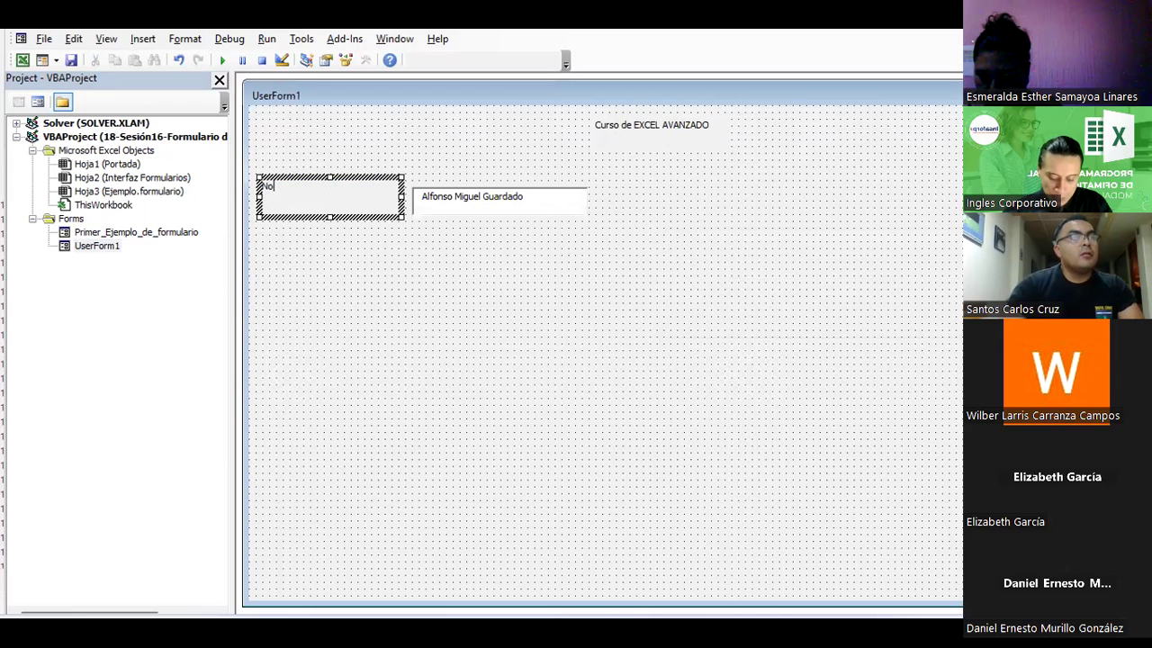
click(399, 392)
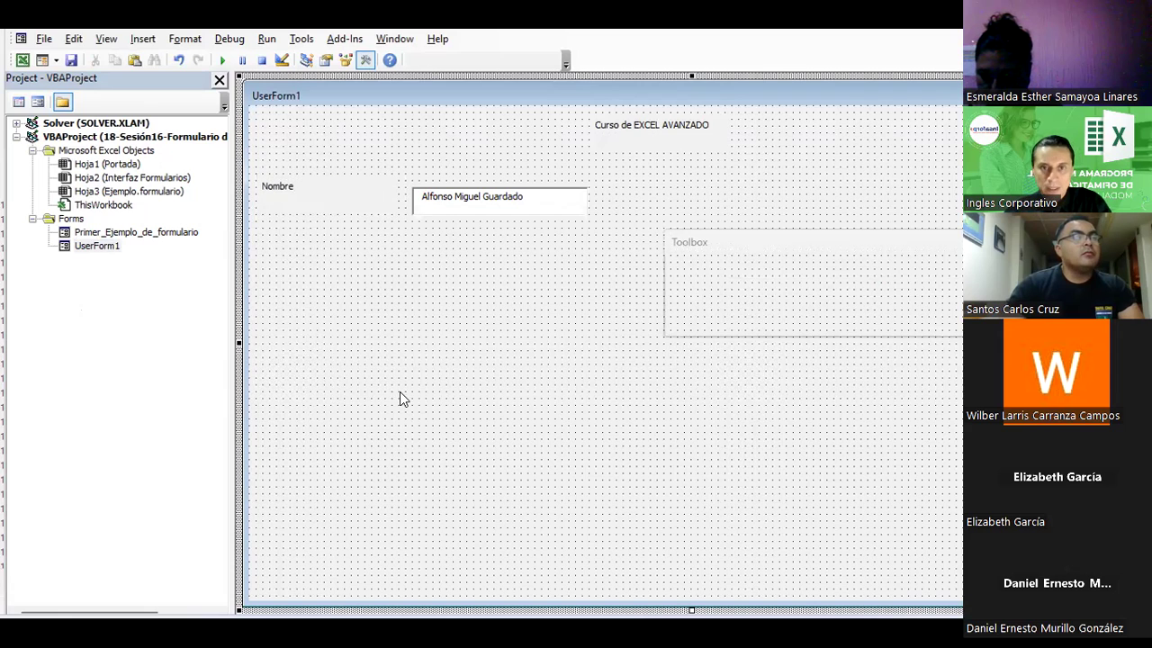
Step: Draw a combo box, shrink it to one line and place it beside the name text box
click(743, 290)
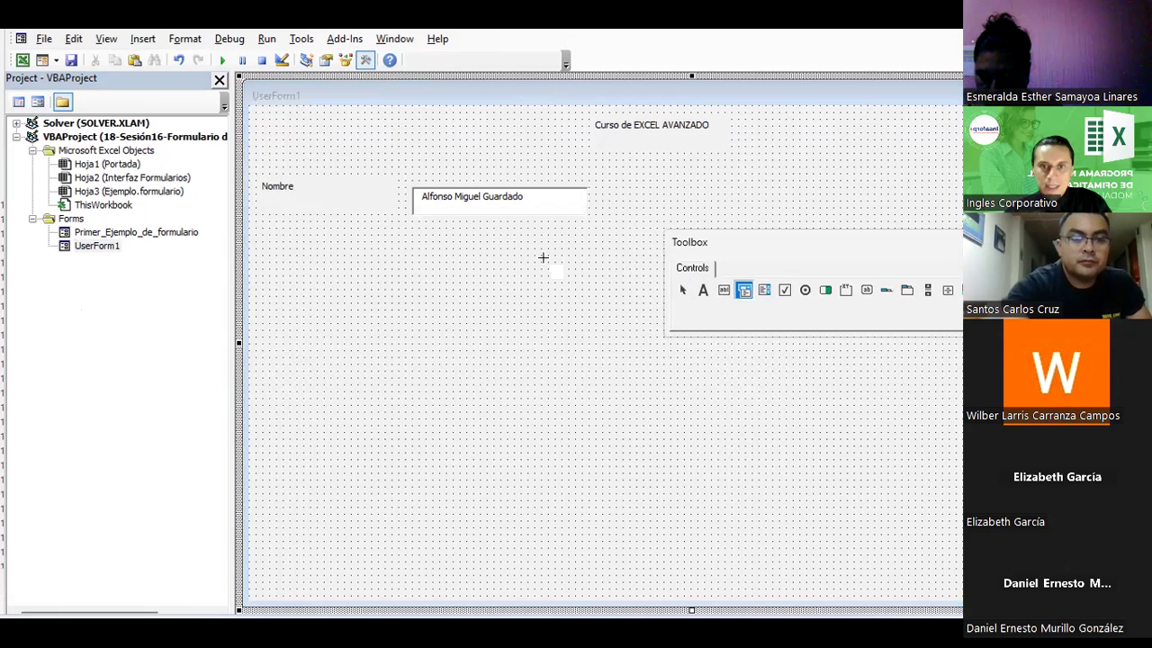
drag(371, 250, 499, 315)
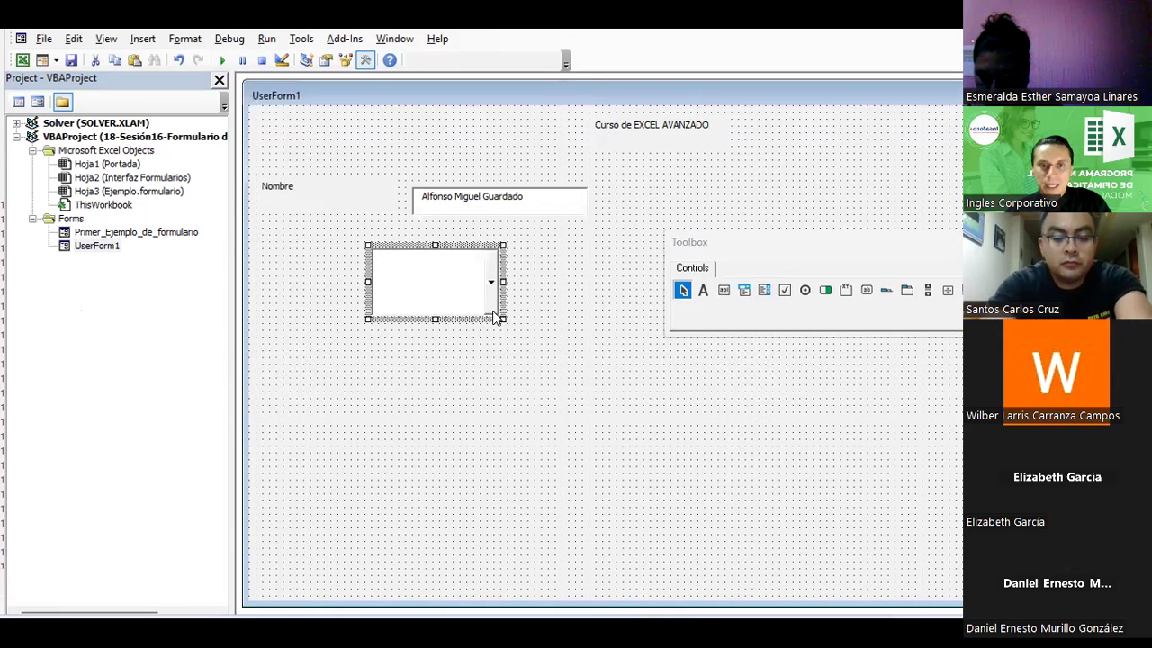
click(491, 299)
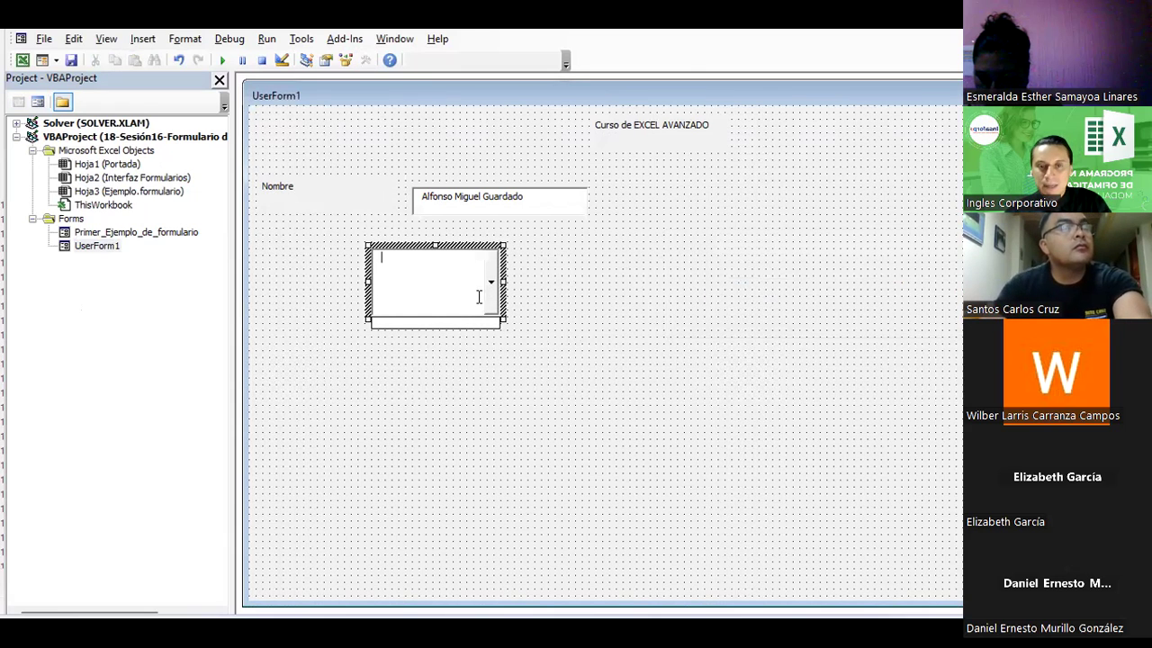
drag(503, 318, 495, 271)
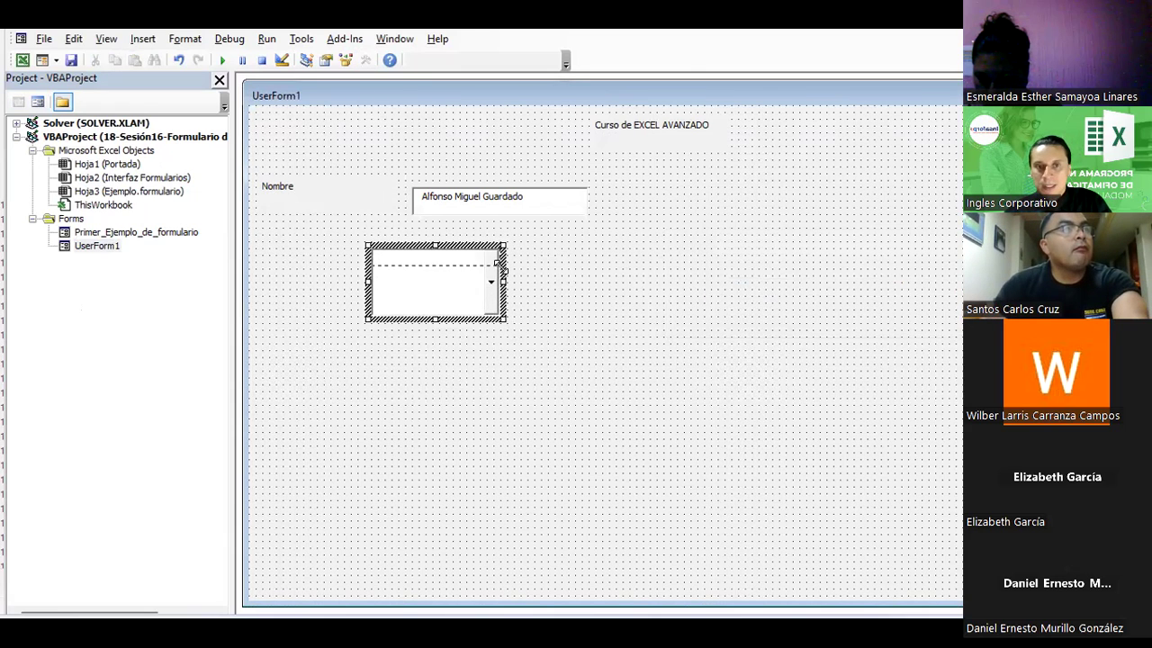
click(493, 262)
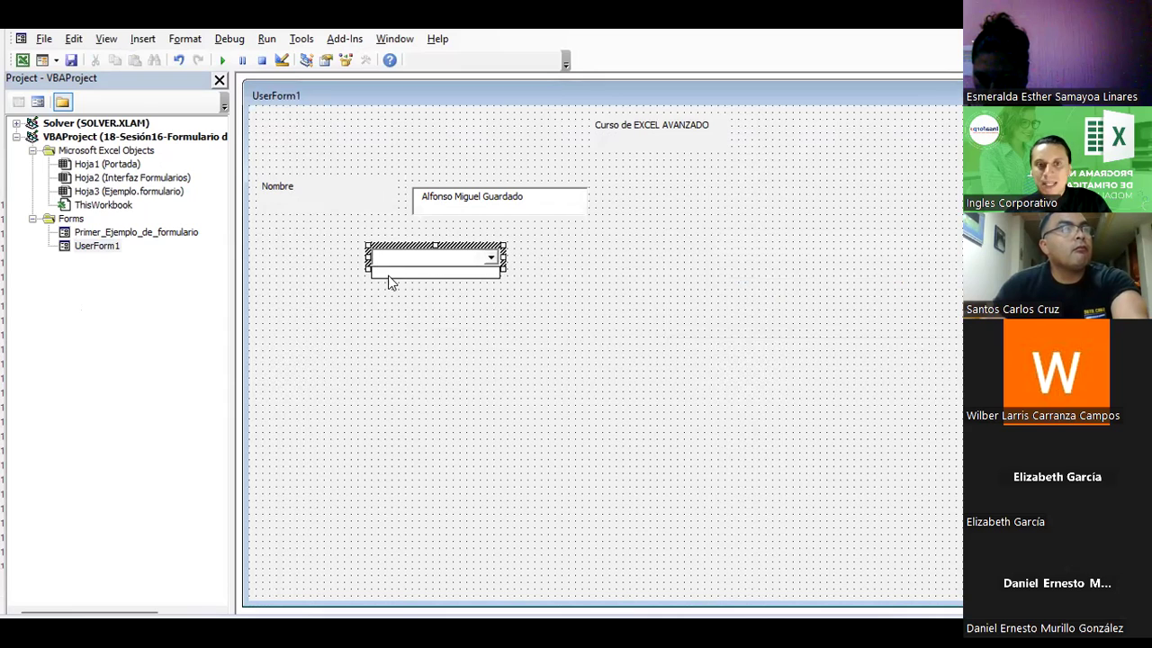
mouse_move(400, 242)
mouse_down()
mouse_move(654, 196)
mouse_move(640, 182)
mouse_up()
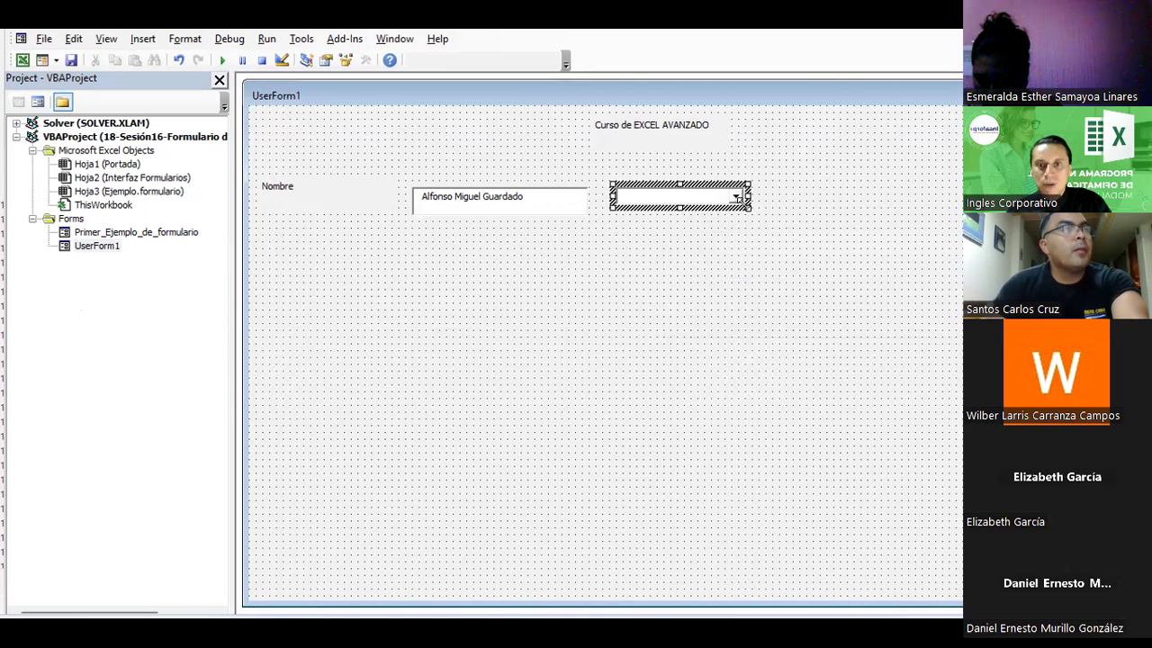
click(314, 185)
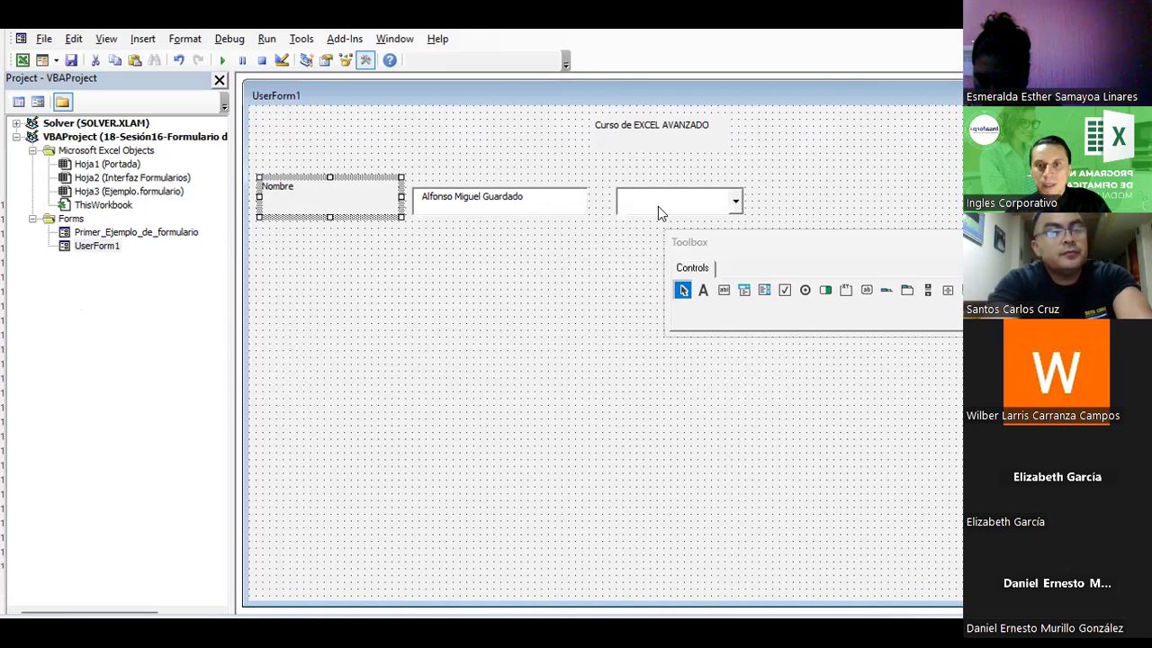
click(734, 202)
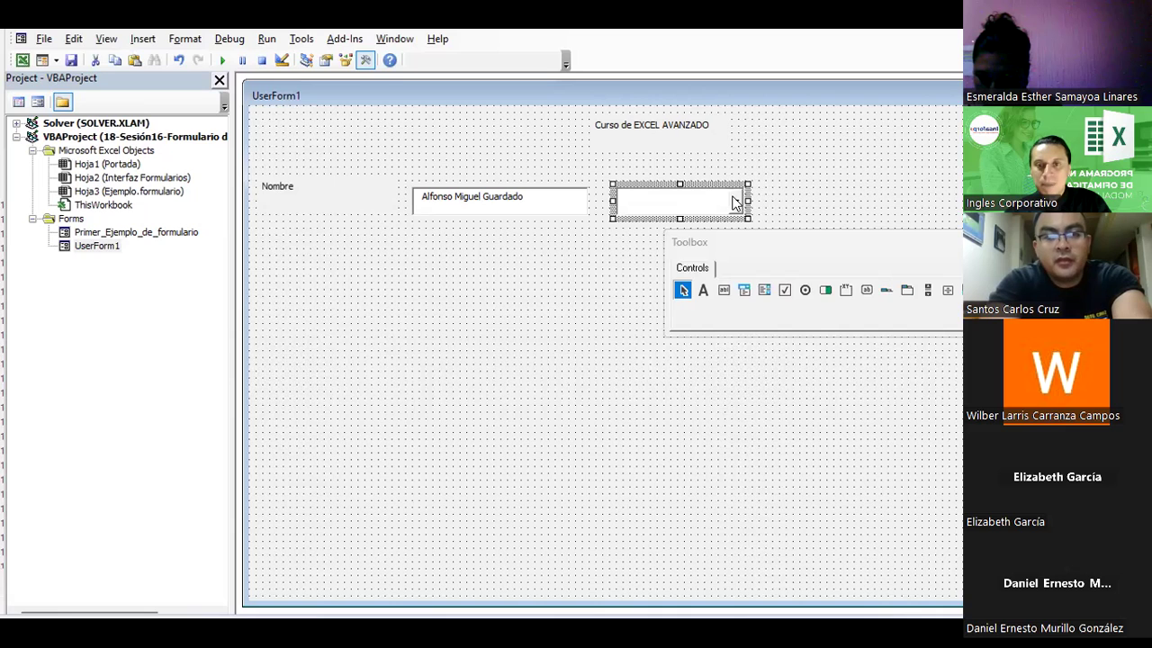
click(734, 203)
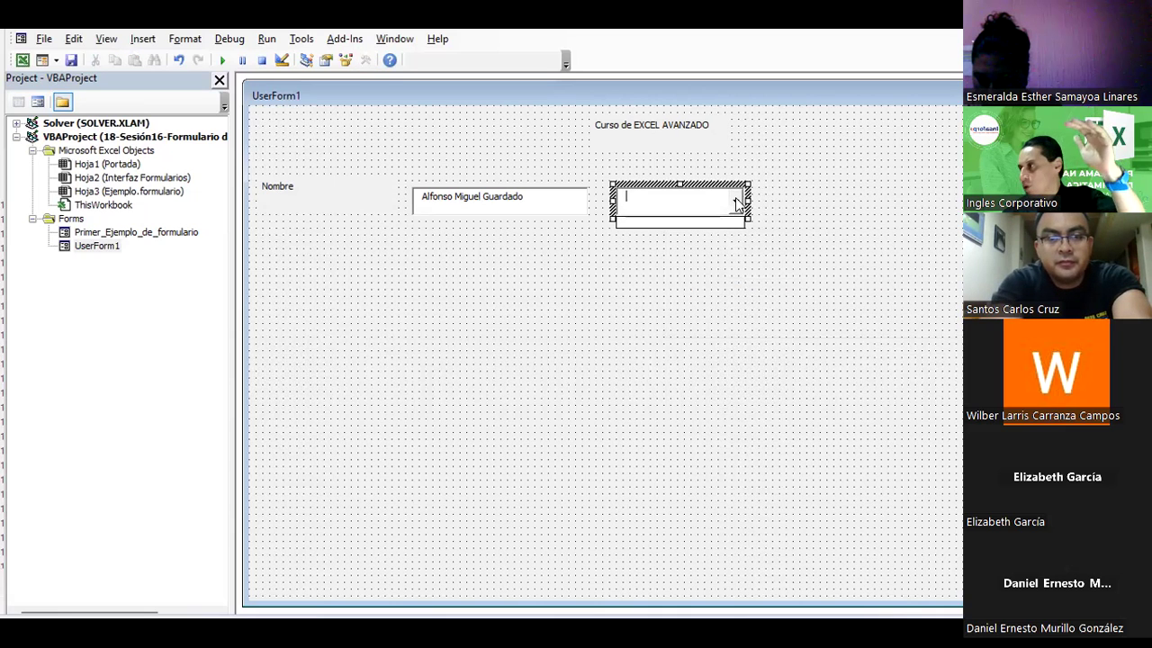
click(725, 361)
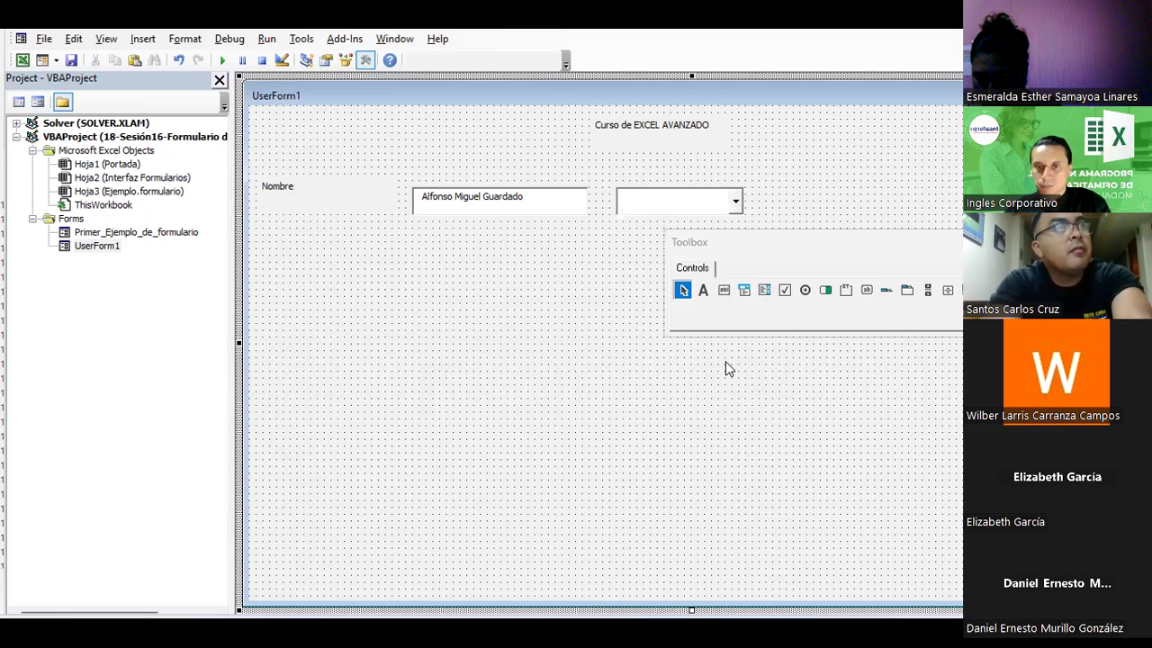
Step: Draw a list box right of the combo box, line it up, and draw a check box below Nombre
click(764, 290)
drag(782, 170, 934, 221)
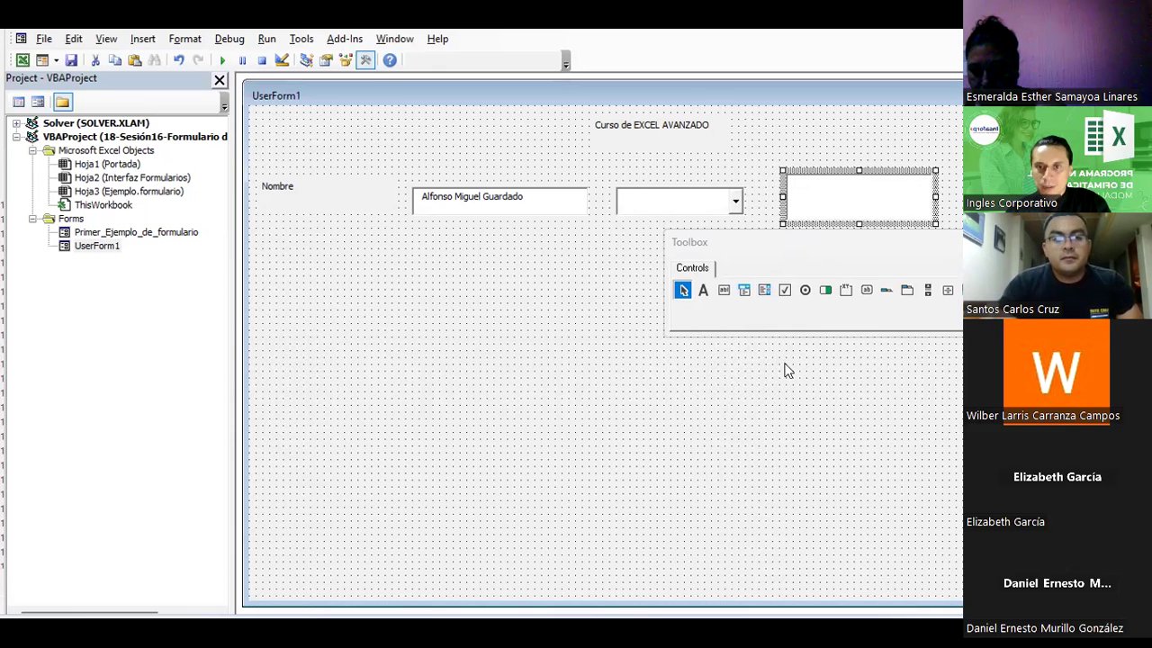
click(803, 414)
drag(815, 239, 819, 323)
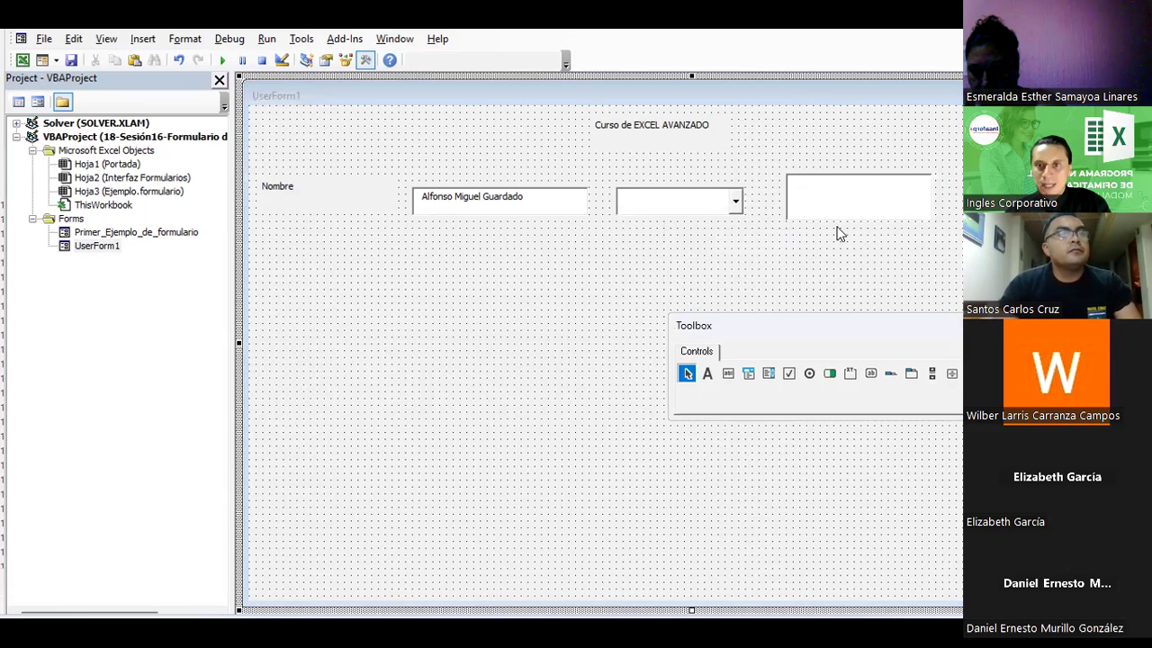
click(833, 207)
drag(804, 199, 837, 214)
click(789, 372)
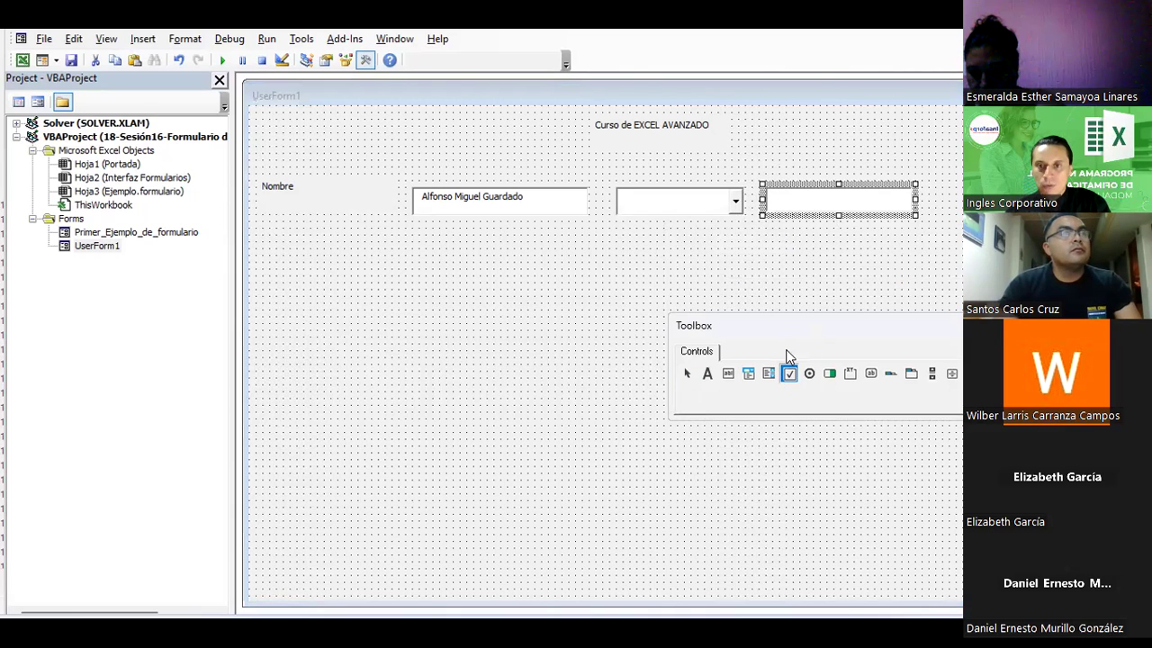
mouse_move(330, 291)
mouse_down()
mouse_move(367, 307)
mouse_move(358, 311)
mouse_up()
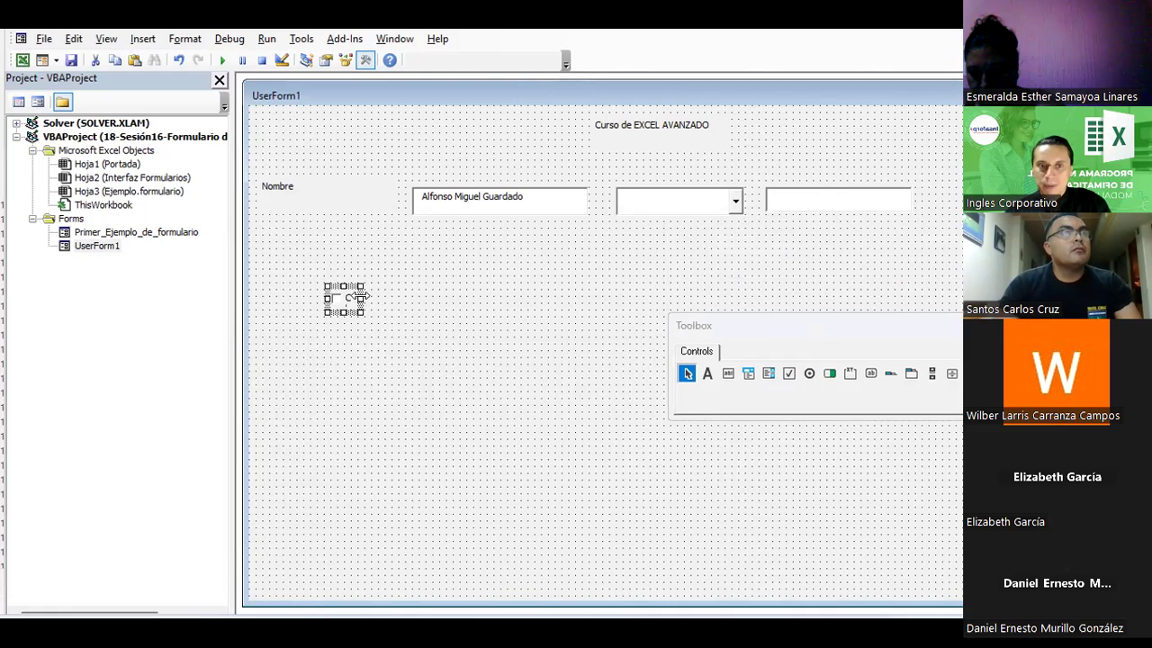
Step: Widen the new check box and caption it 'Blanco'
drag(477, 303, 479, 303)
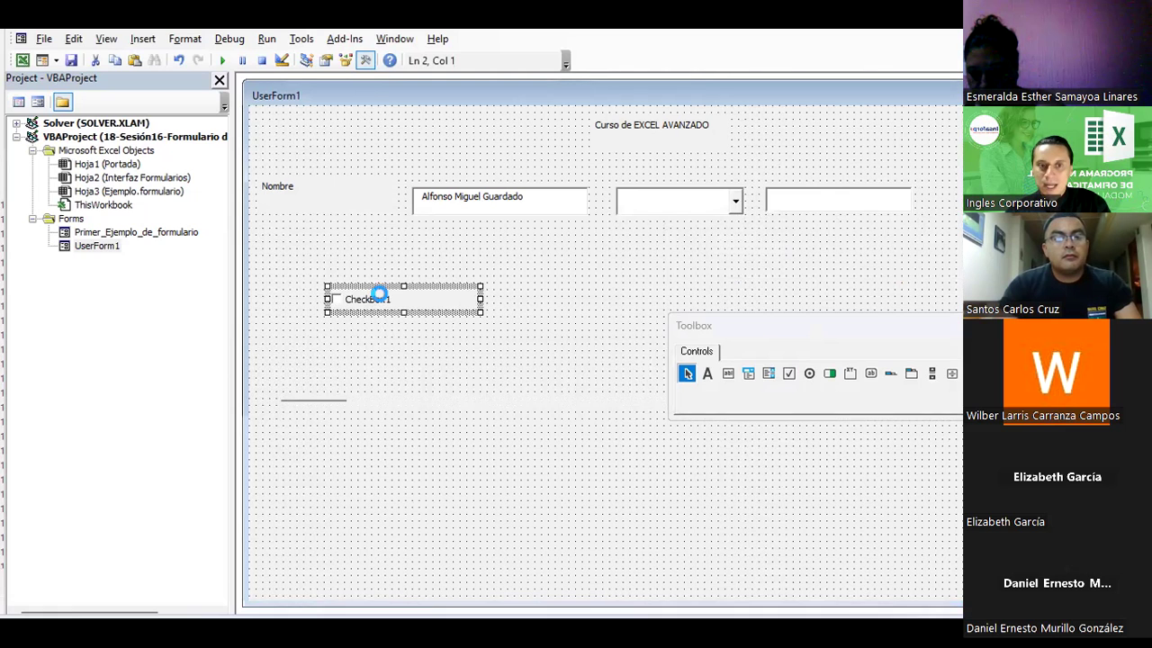
double_click(378, 296)
double_click(96, 245)
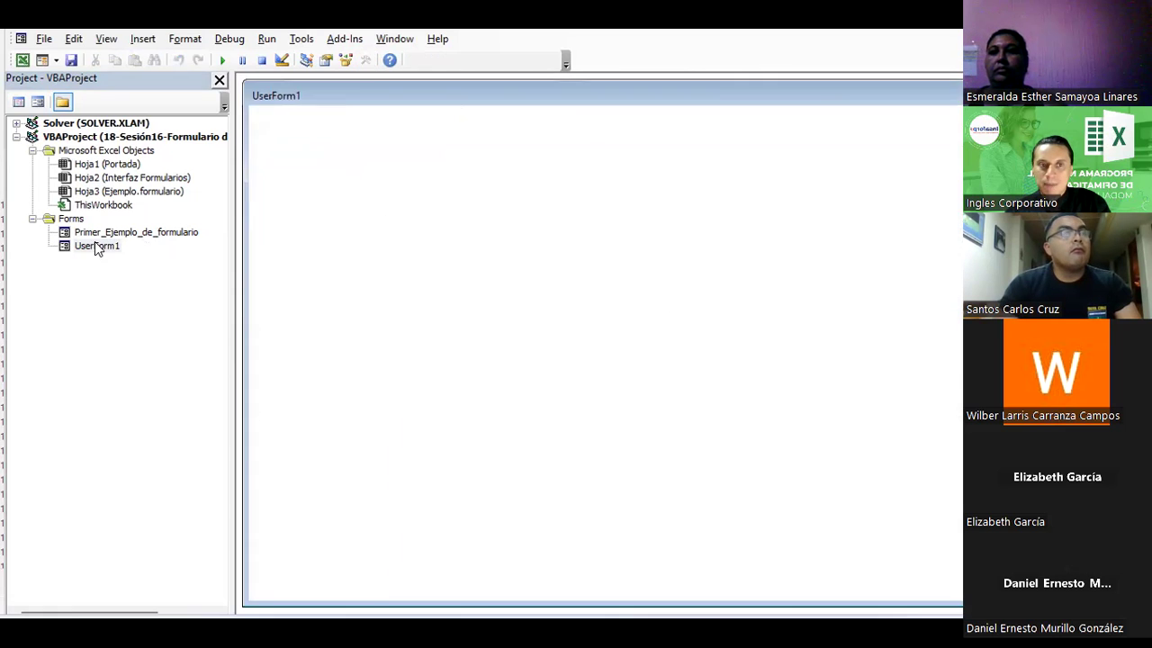
click(358, 301)
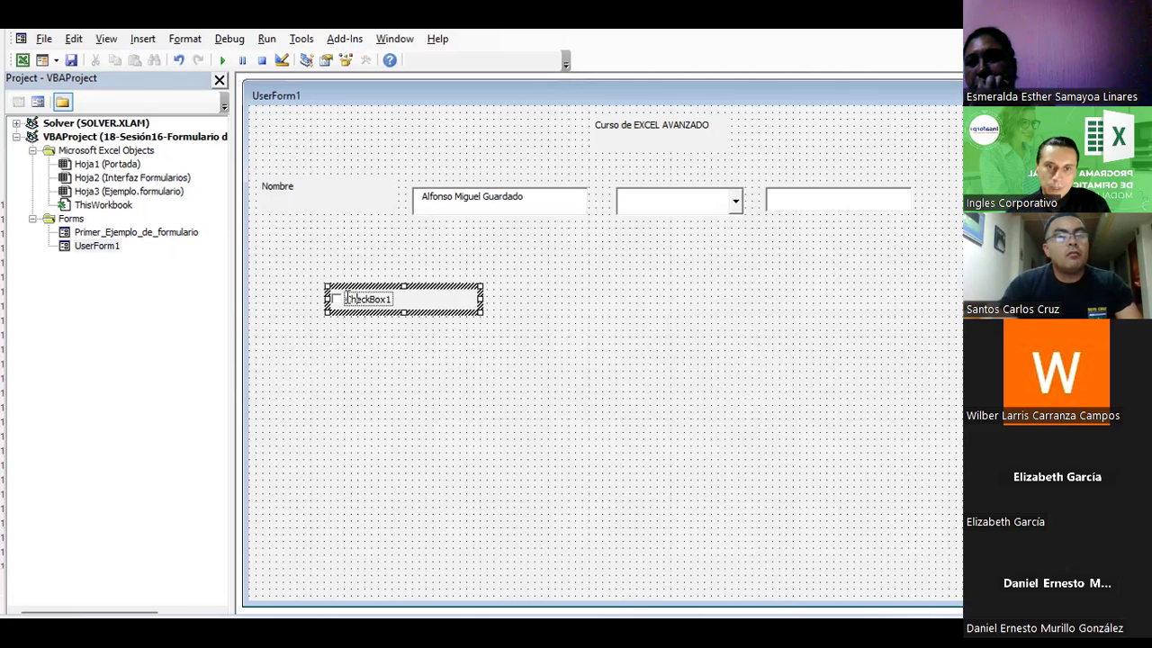
drag(345, 299, 393, 299)
text(Blaco)
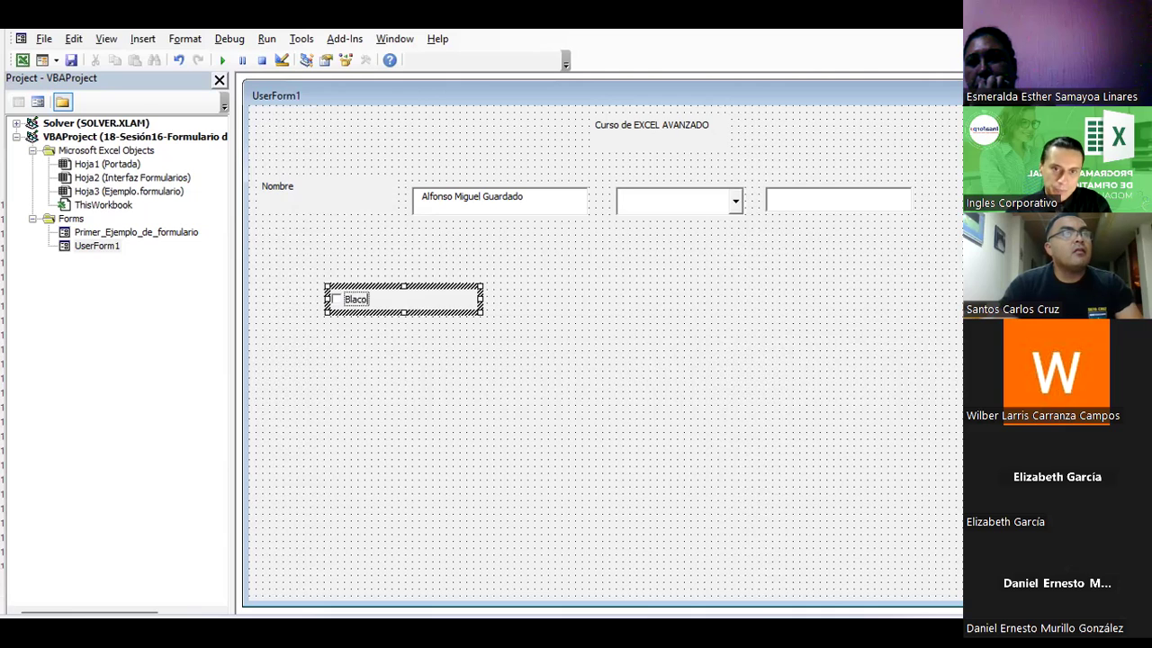
key(BackSpace)
key(BackSpace)
key(BackSpace)
text(lanco)
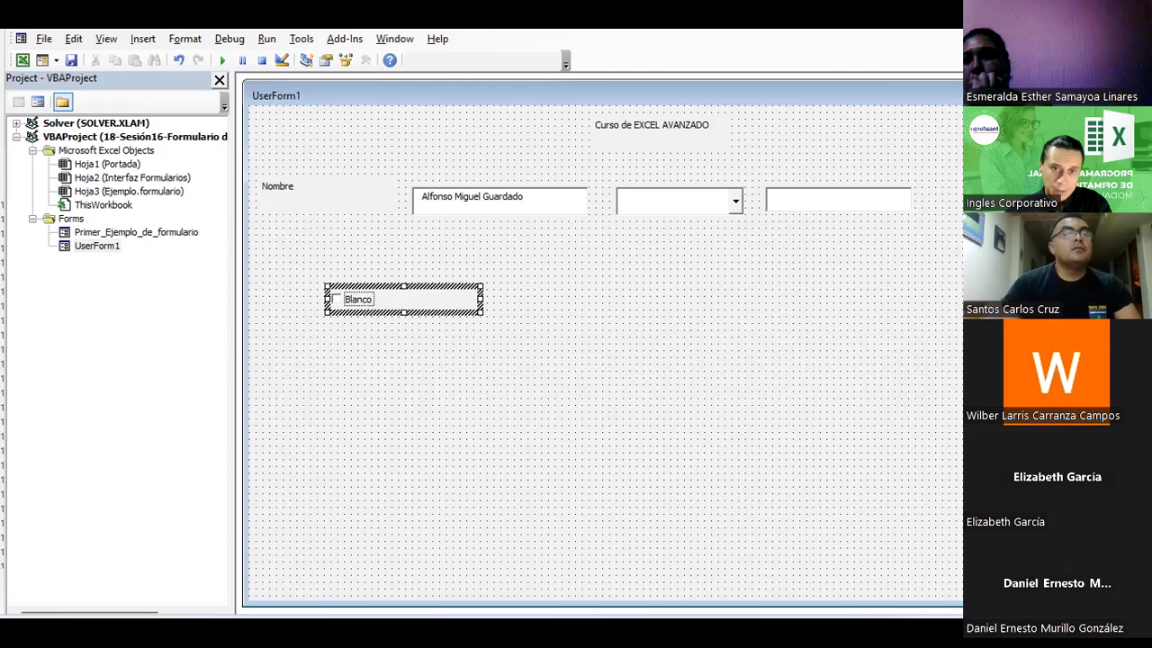
click(360, 378)
Step: Copy the Blanco check box below itself and recaption the copy 'Negro'
click(362, 307)
key(ctrl+c)
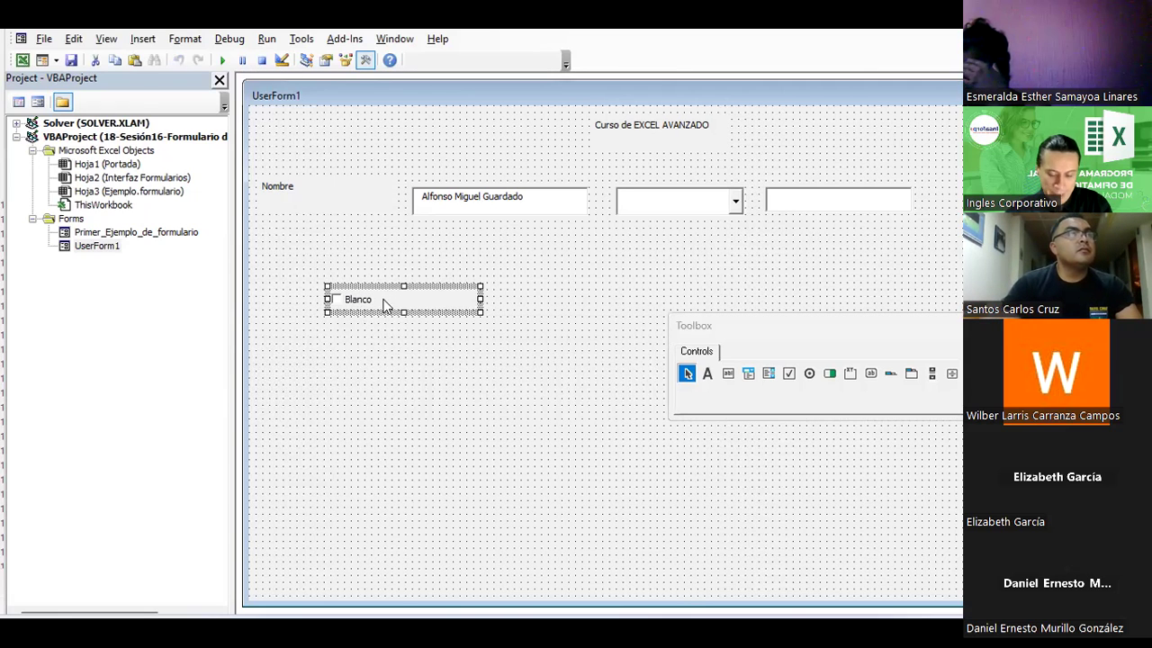
click(415, 353)
key(ctrl+v)
mouse_move(660, 361)
mouse_down()
mouse_move(437, 365)
mouse_move(366, 342)
mouse_move(376, 340)
mouse_up()
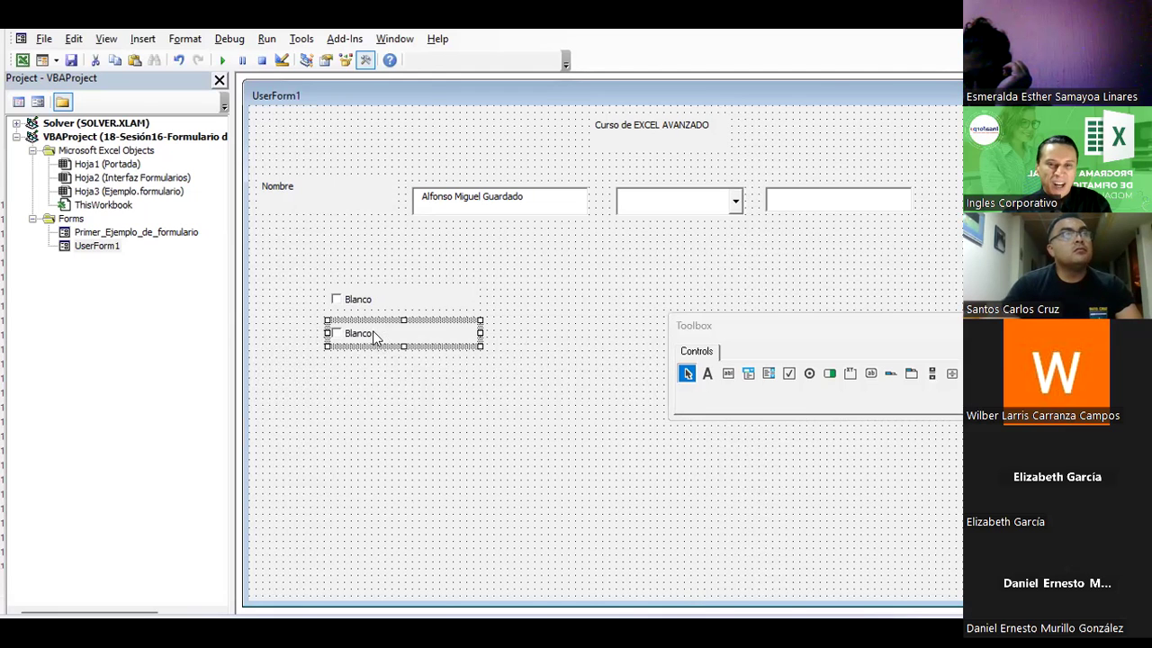
click(369, 334)
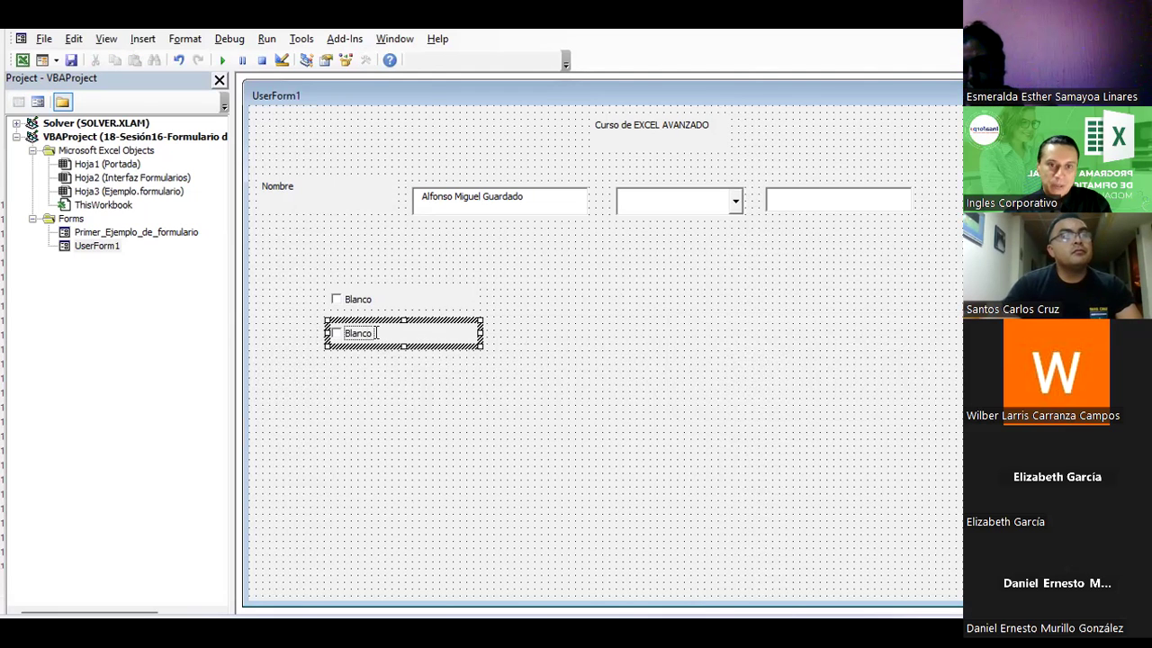
double_click(369, 333)
text(Negro)
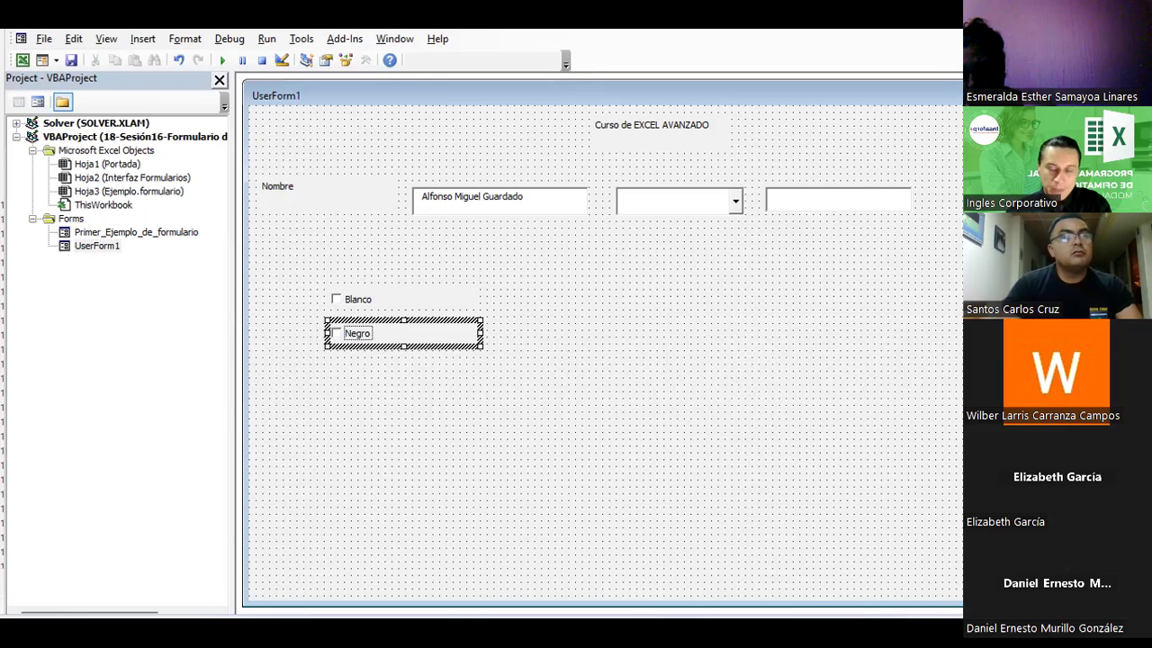
click(491, 412)
click(337, 304)
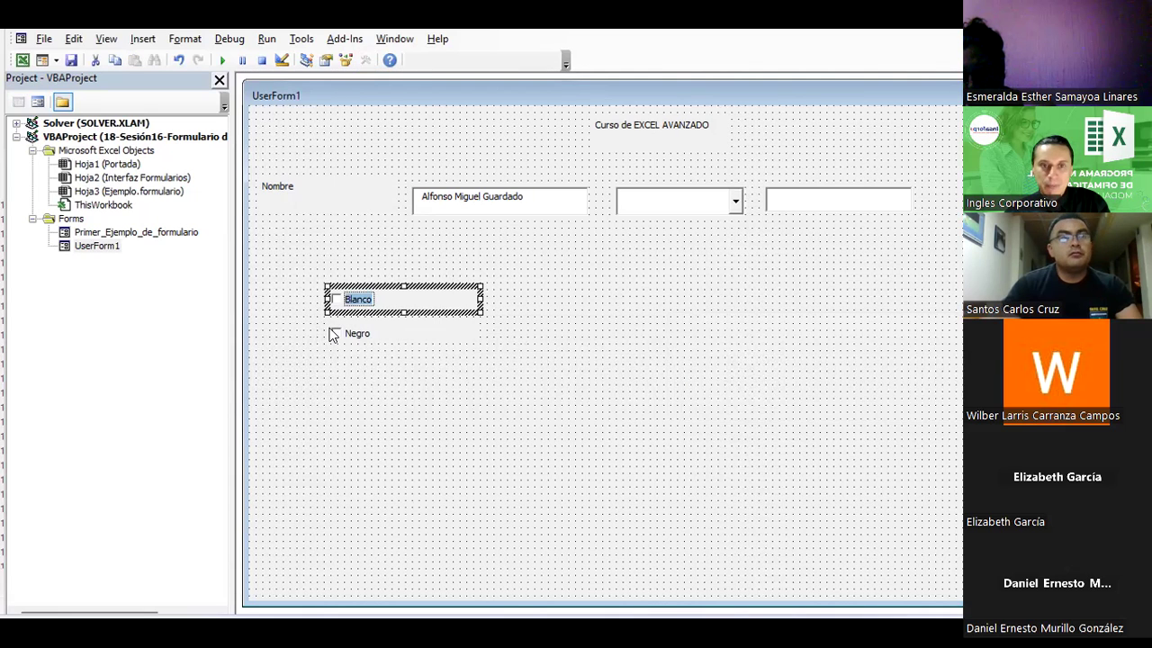
click(334, 339)
click(340, 302)
click(373, 378)
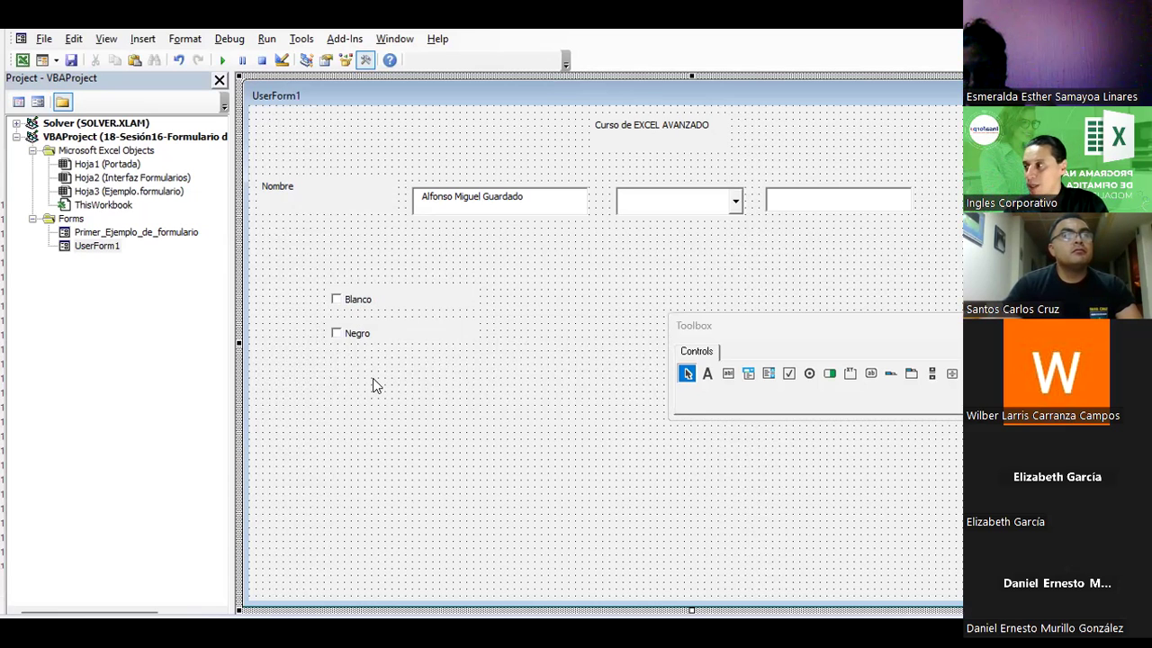
Step: Draw two stacked option buttons to the right of the Blanco check box
click(809, 373)
drag(518, 282, 558, 303)
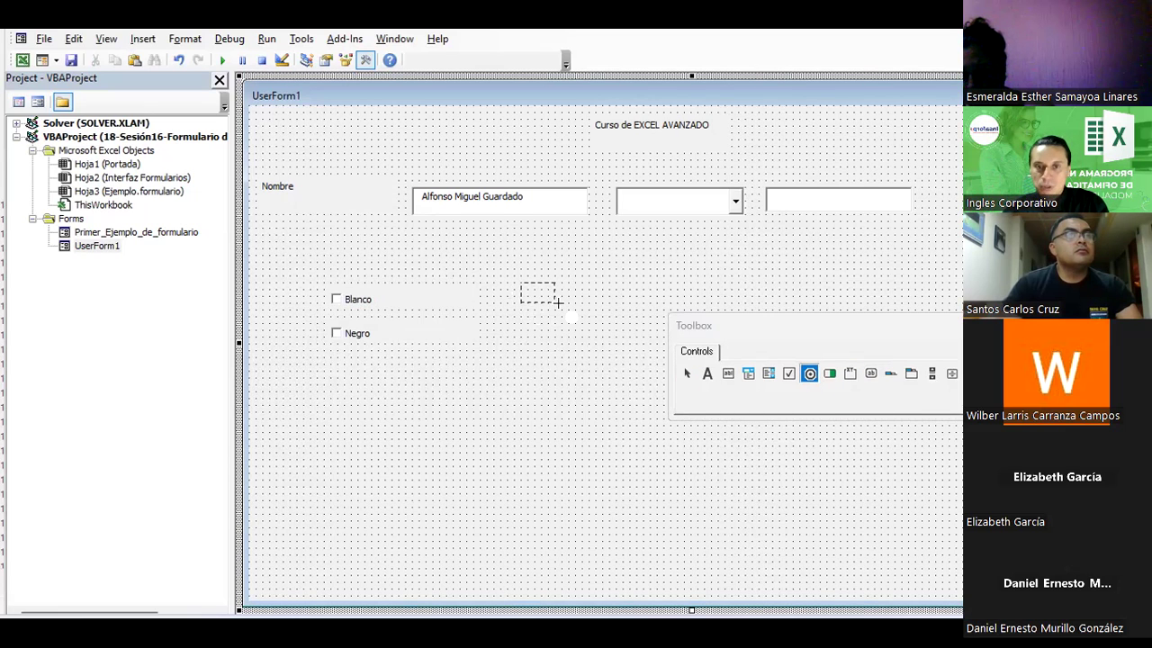
drag(663, 321, 666, 318)
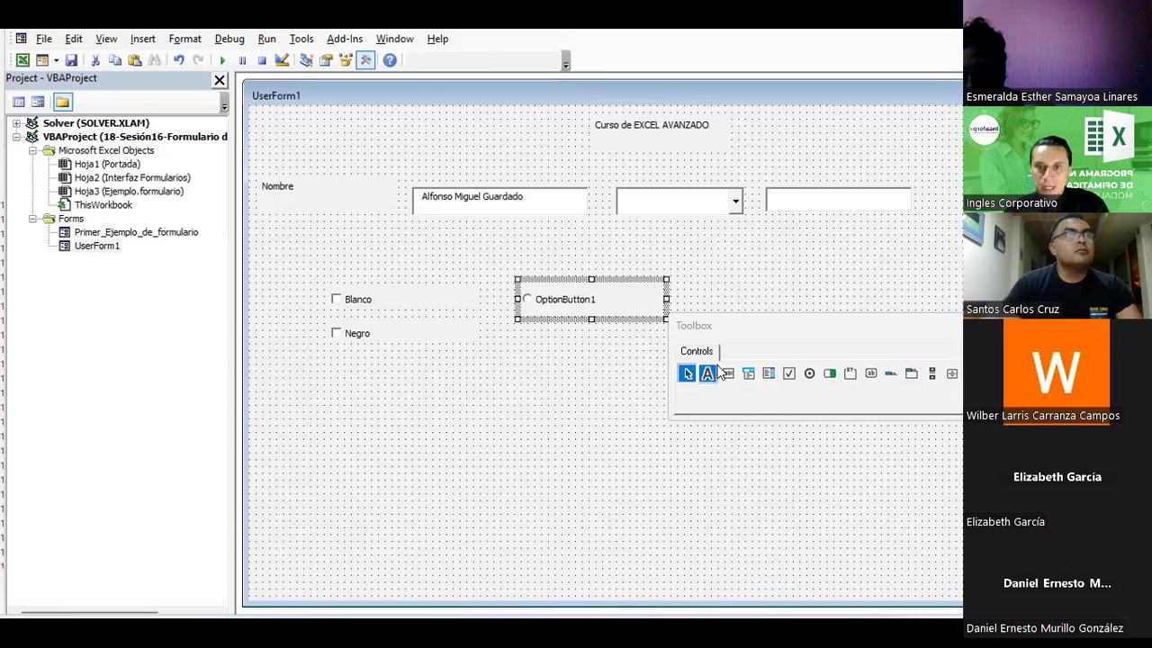
click(810, 375)
click(523, 332)
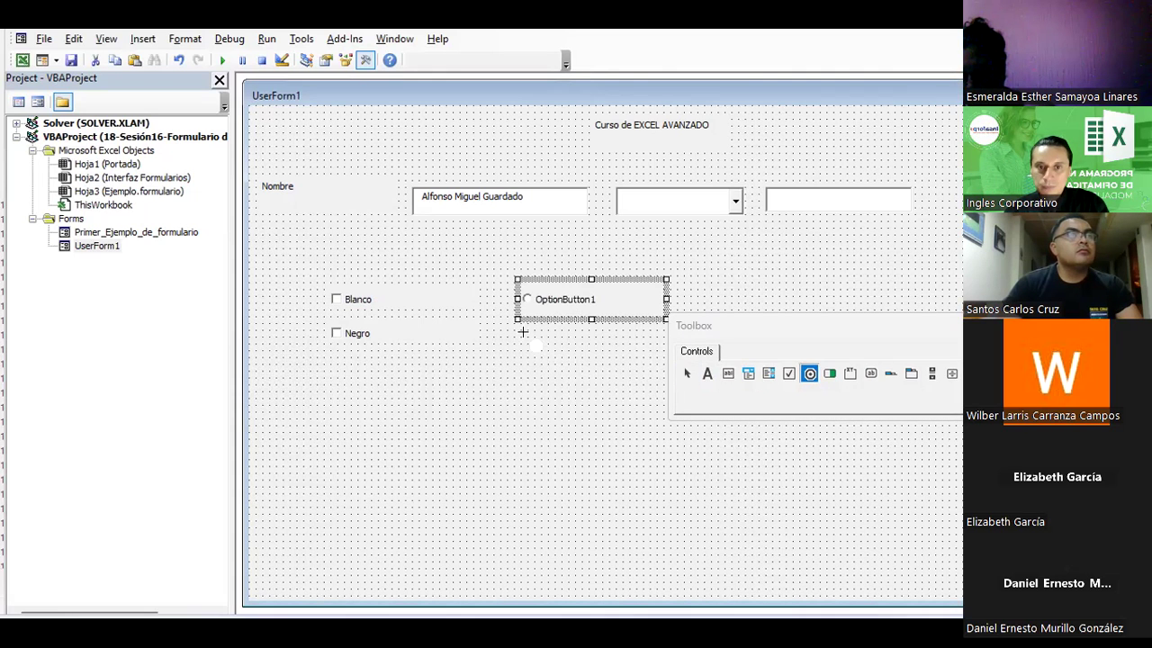
drag(654, 362, 673, 360)
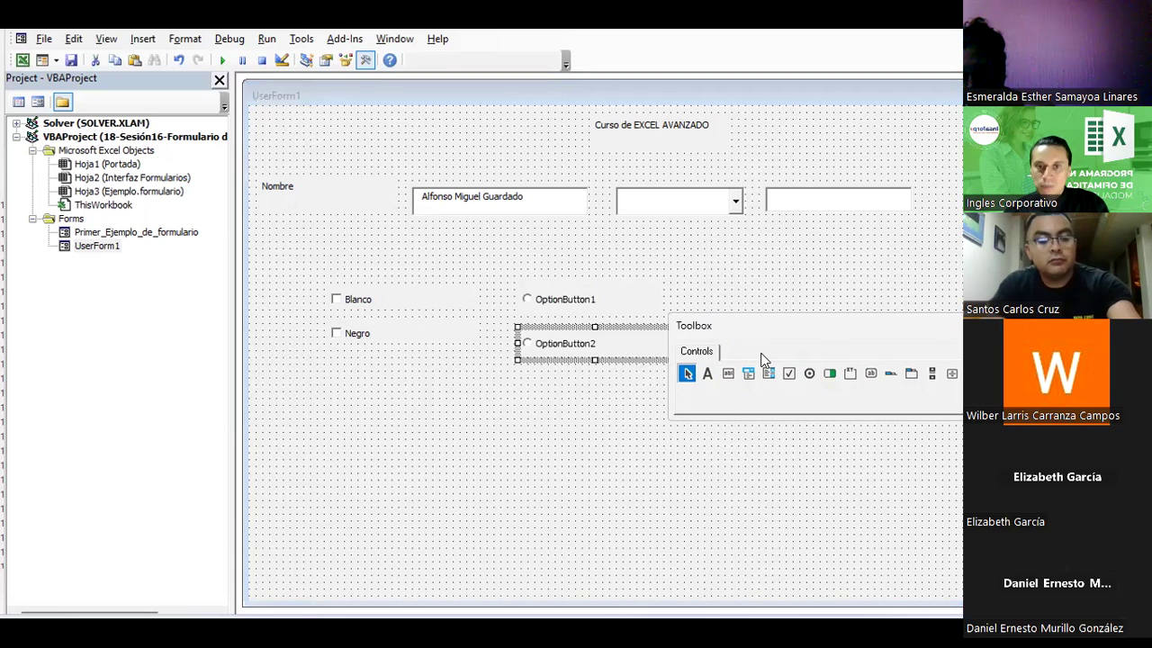
drag(738, 333, 789, 455)
Step: Draw ToggleButton1 to the right of the option buttons
click(881, 493)
drag(748, 276, 749, 304)
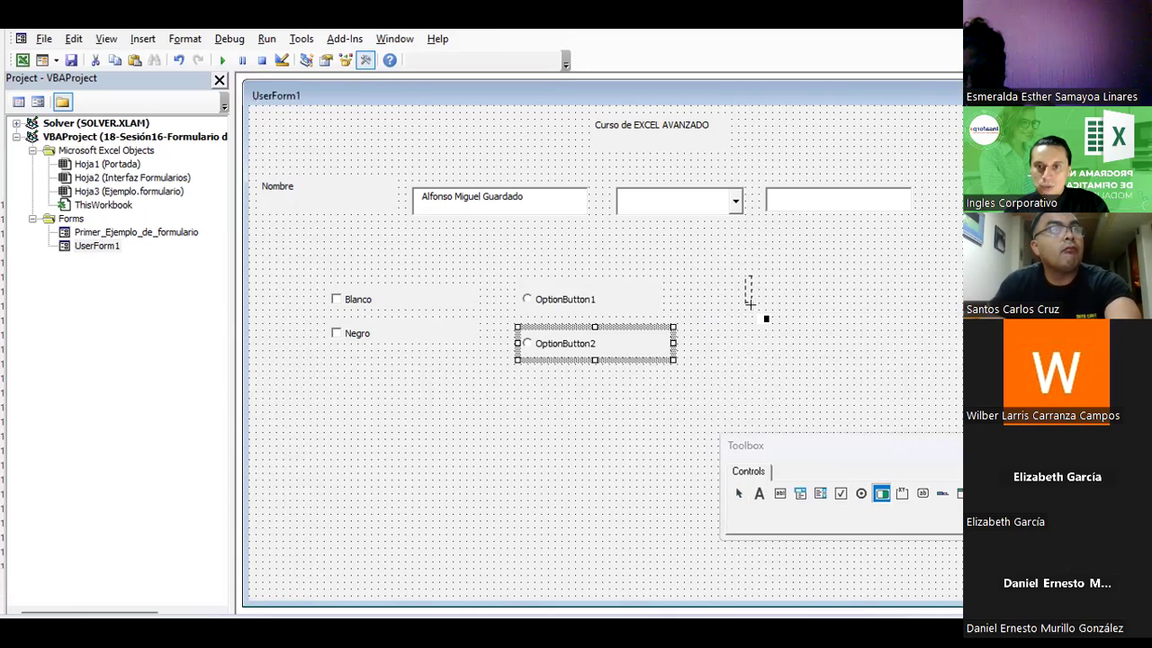
drag(838, 309, 844, 313)
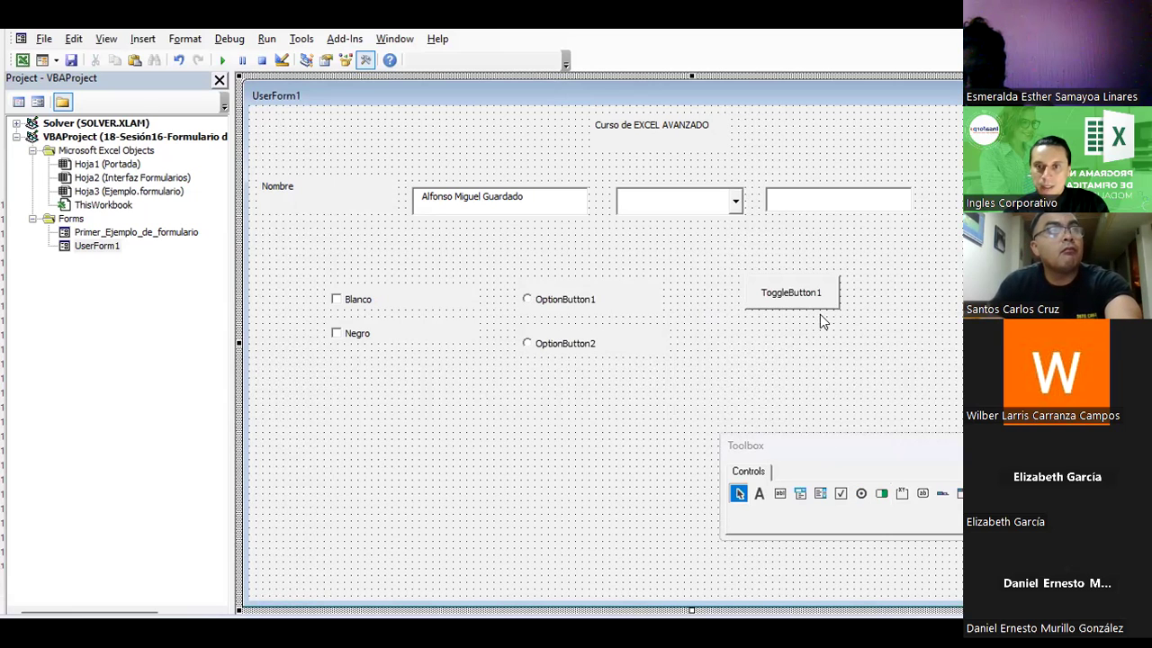
click(902, 497)
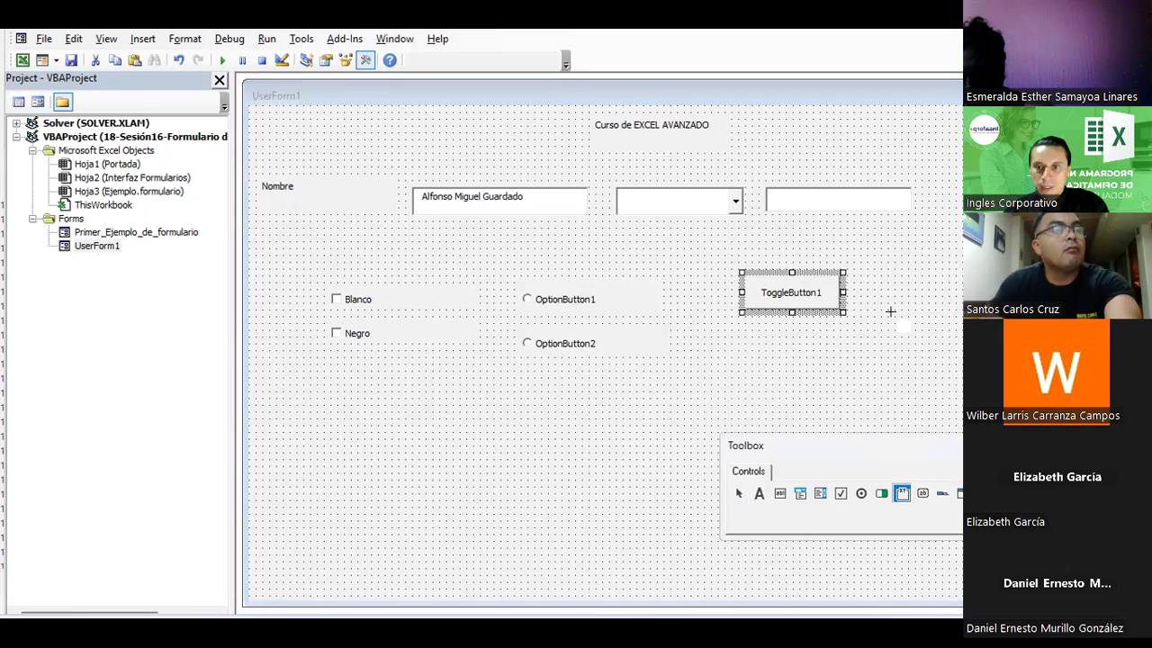
Step: Draw Frame1 below the Blanco and Negro check boxes
mouse_move(311, 405)
mouse_down()
mouse_move(418, 509)
mouse_move(532, 528)
mouse_up()
click(356, 423)
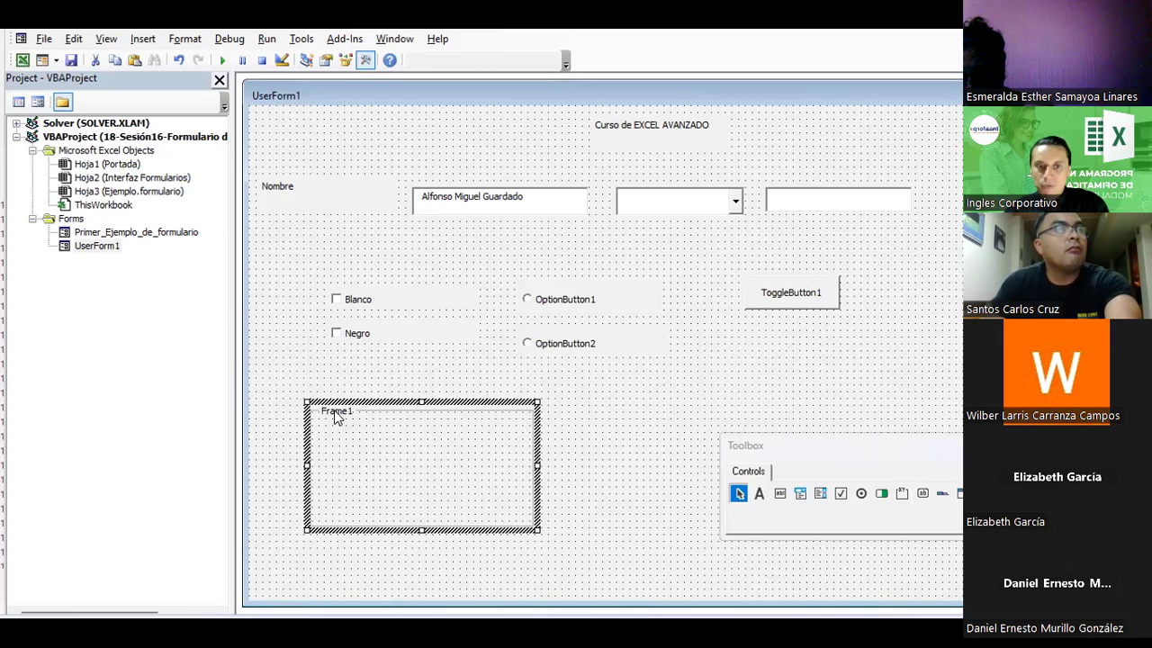
click(325, 383)
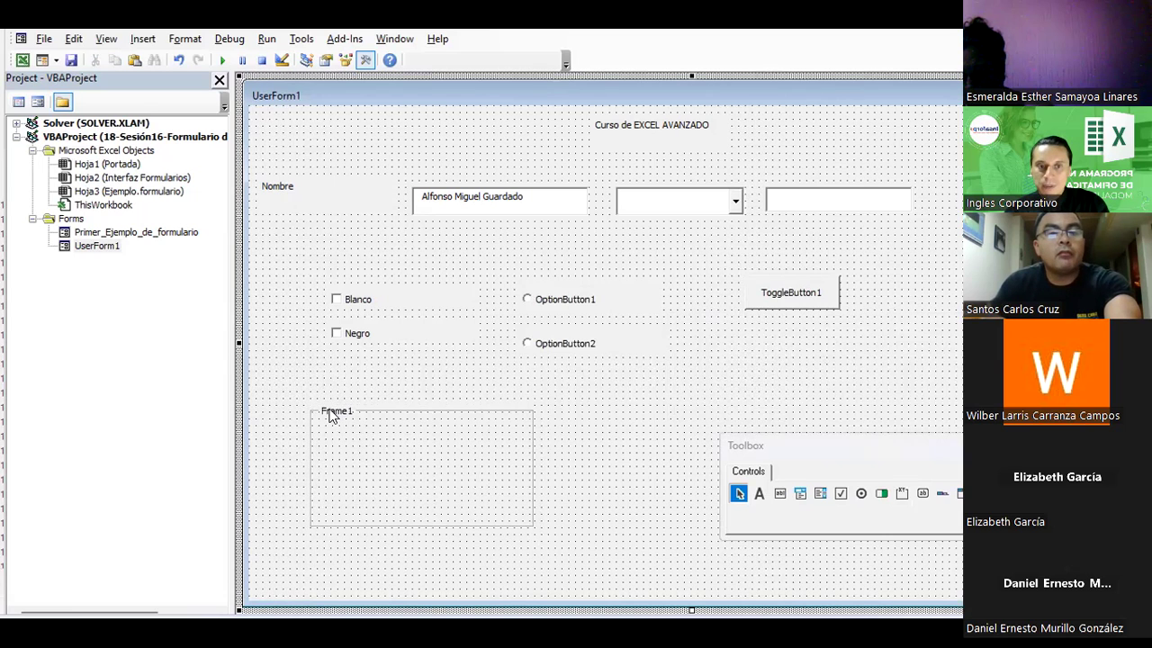
click(333, 411)
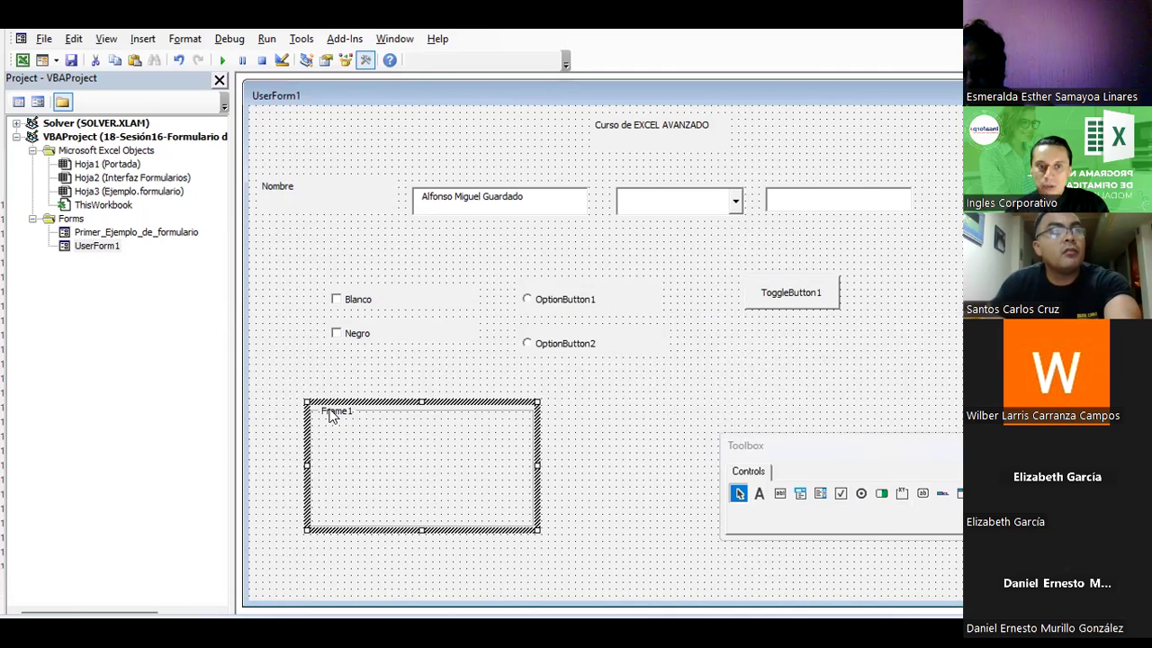
click(404, 391)
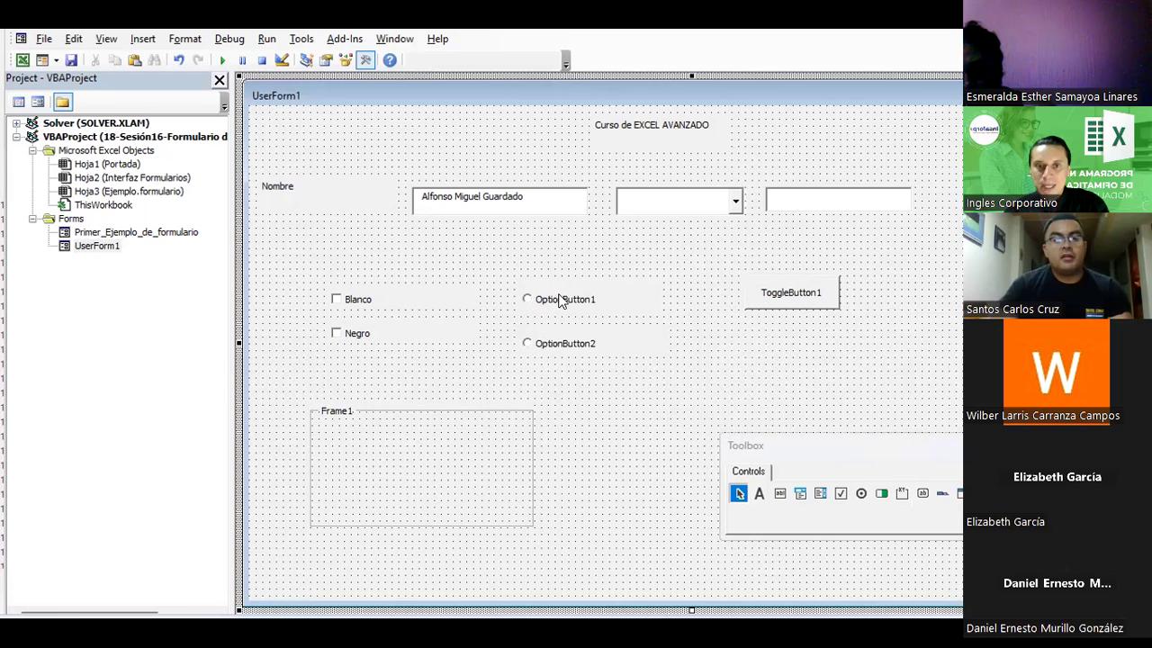
Step: Move OptionButton1 and OptionButton2 inside Frame1 and shift the Toolbox aside
drag(558, 300, 360, 449)
drag(544, 350, 393, 501)
click(427, 457)
click(530, 396)
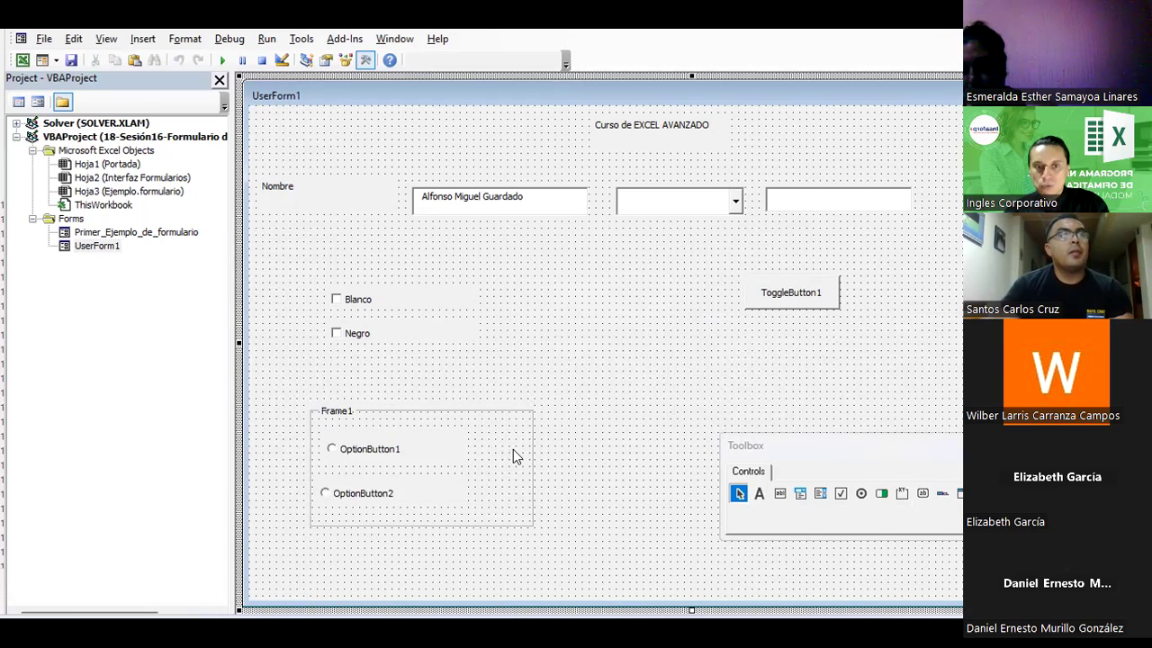
drag(821, 441, 854, 203)
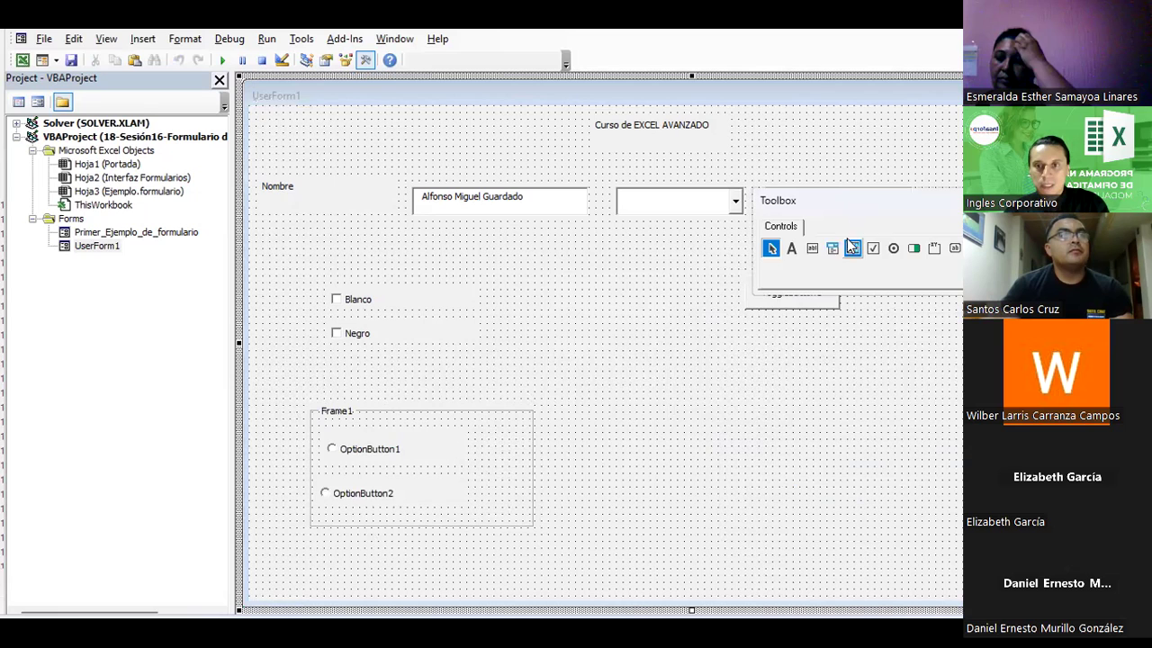
Step: Draw a two-page MultiPage on the form, then move and enlarge it
click(997, 248)
mouse_move(598, 340)
mouse_down()
mouse_move(645, 460)
mouse_move(815, 496)
mouse_up()
click(675, 352)
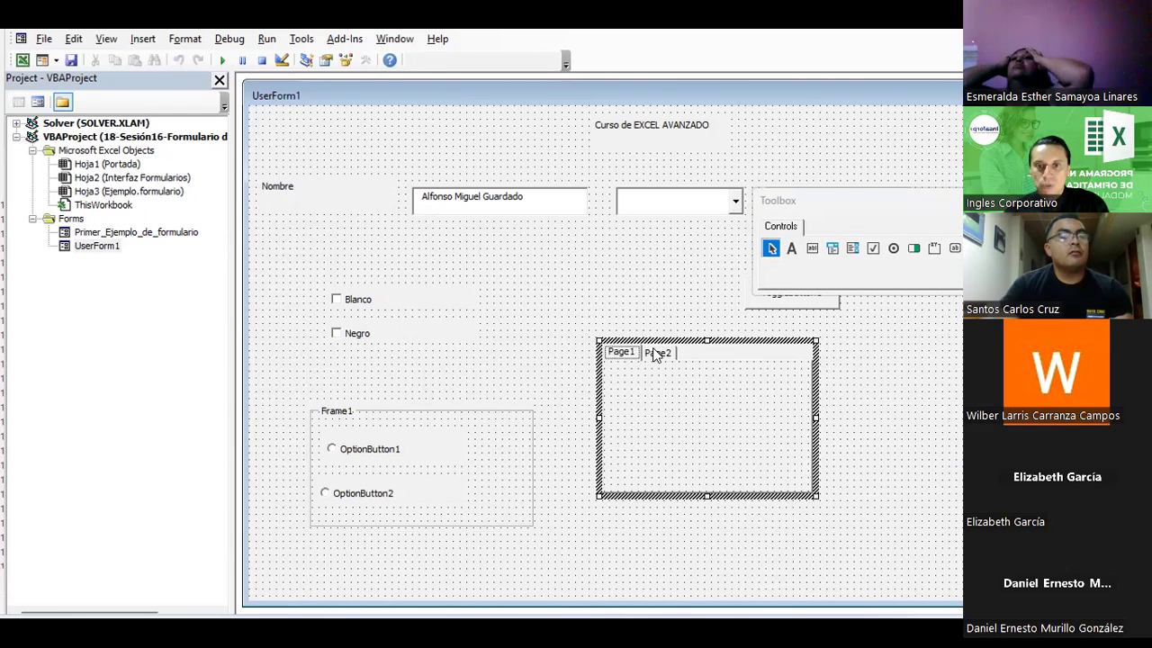
click(621, 353)
click(659, 352)
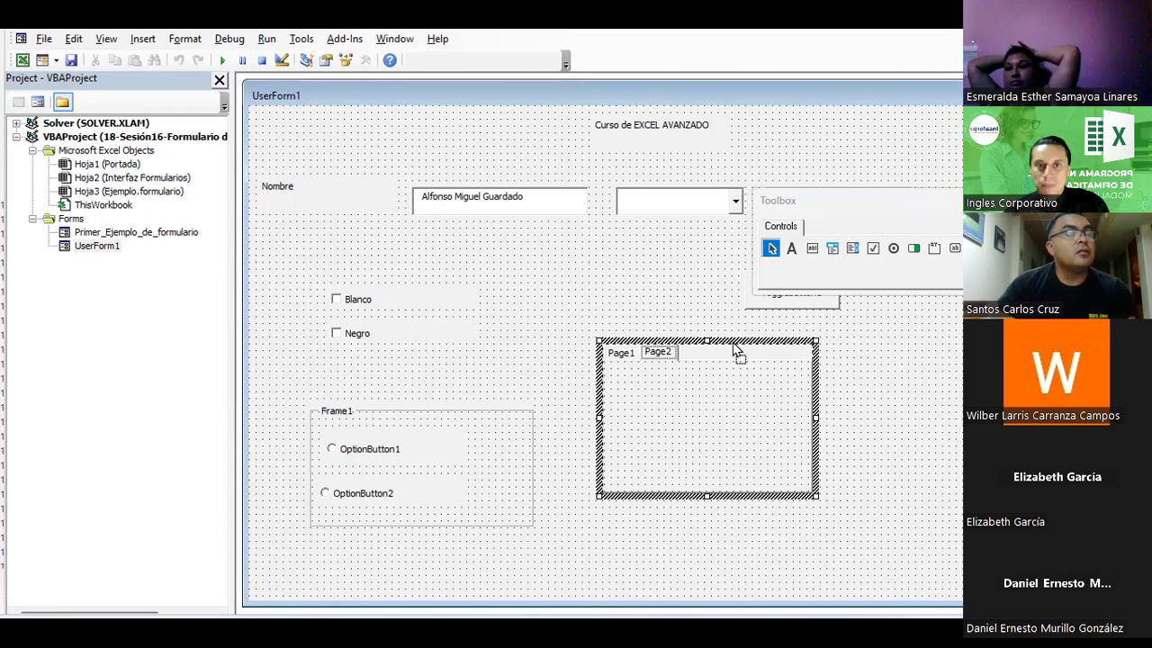
drag(734, 340, 705, 375)
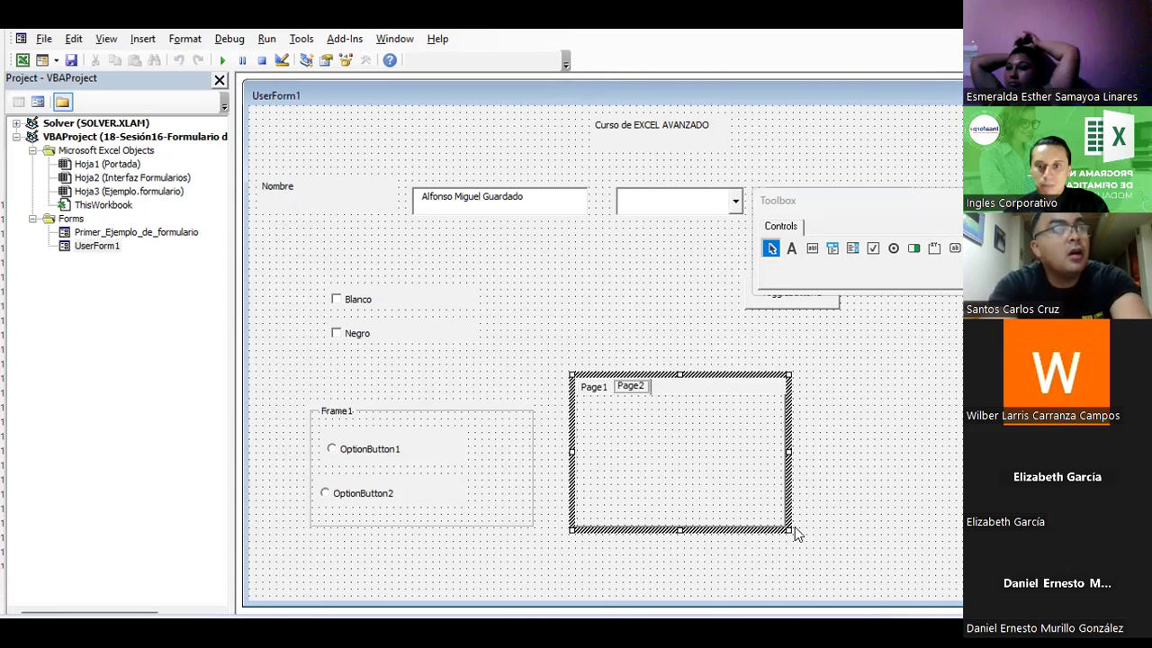
drag(790, 530, 963, 565)
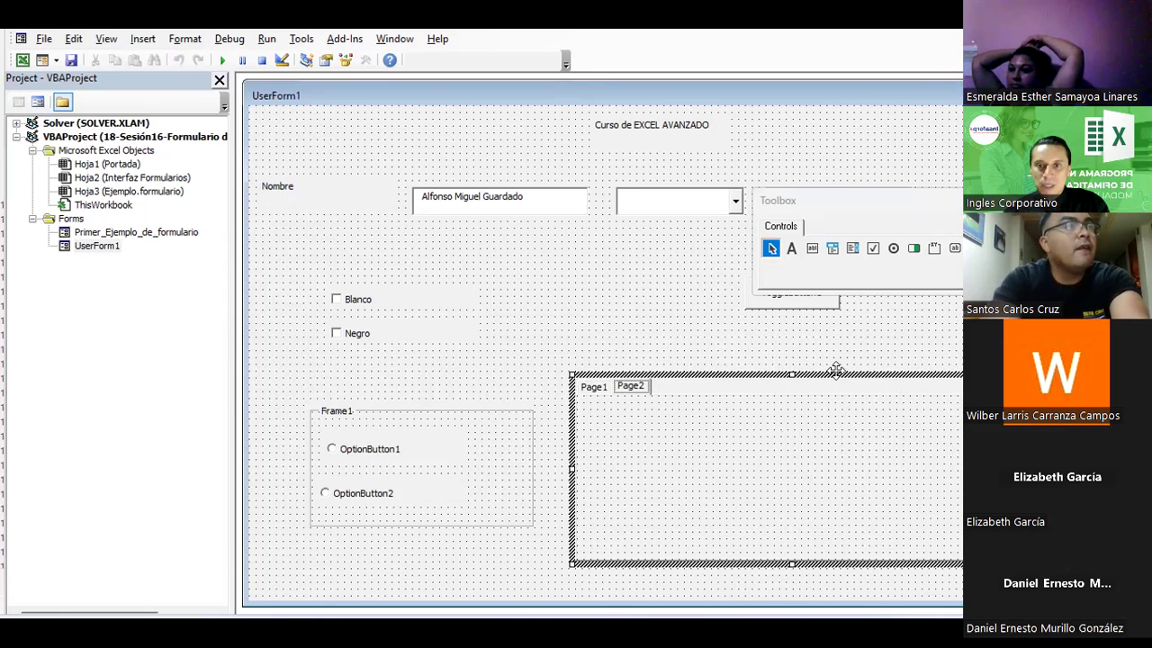
Step: Add a text box on Page2 and move the Negro check box beneath it
click(812, 248)
mouse_move(707, 423)
mouse_down()
mouse_move(797, 459)
mouse_move(833, 456)
mouse_up()
click(375, 336)
drag(374, 336, 762, 502)
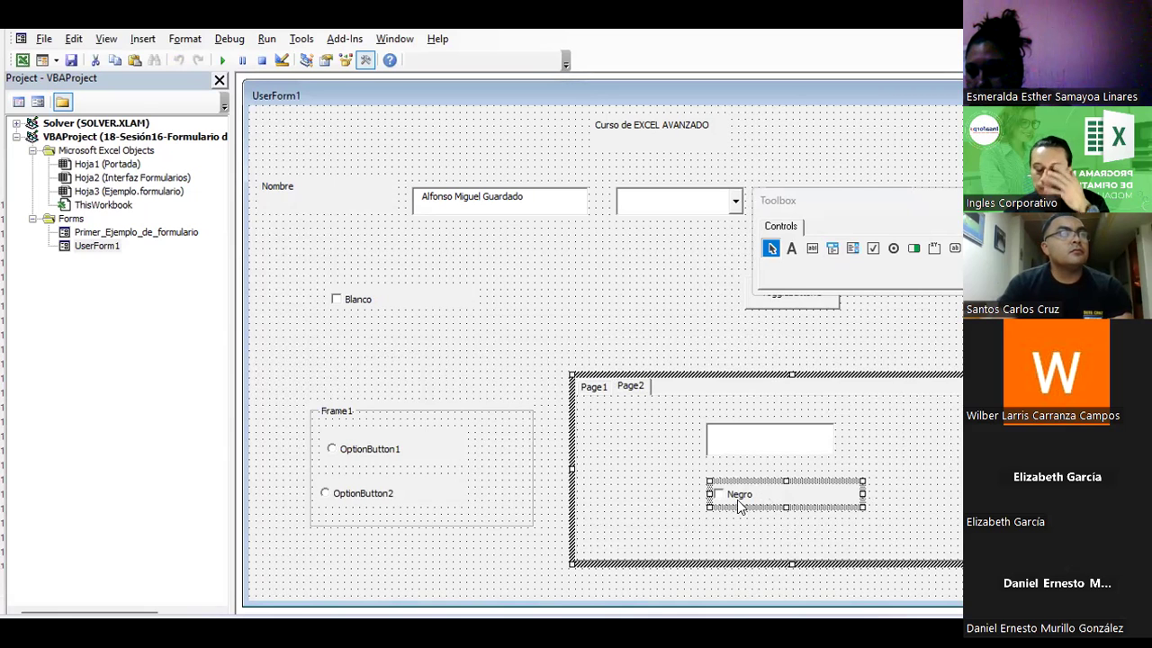
click(630, 390)
Step: Draw CheckBox3 and CheckBox4 stacked on Page1 of the MultiPage
click(592, 389)
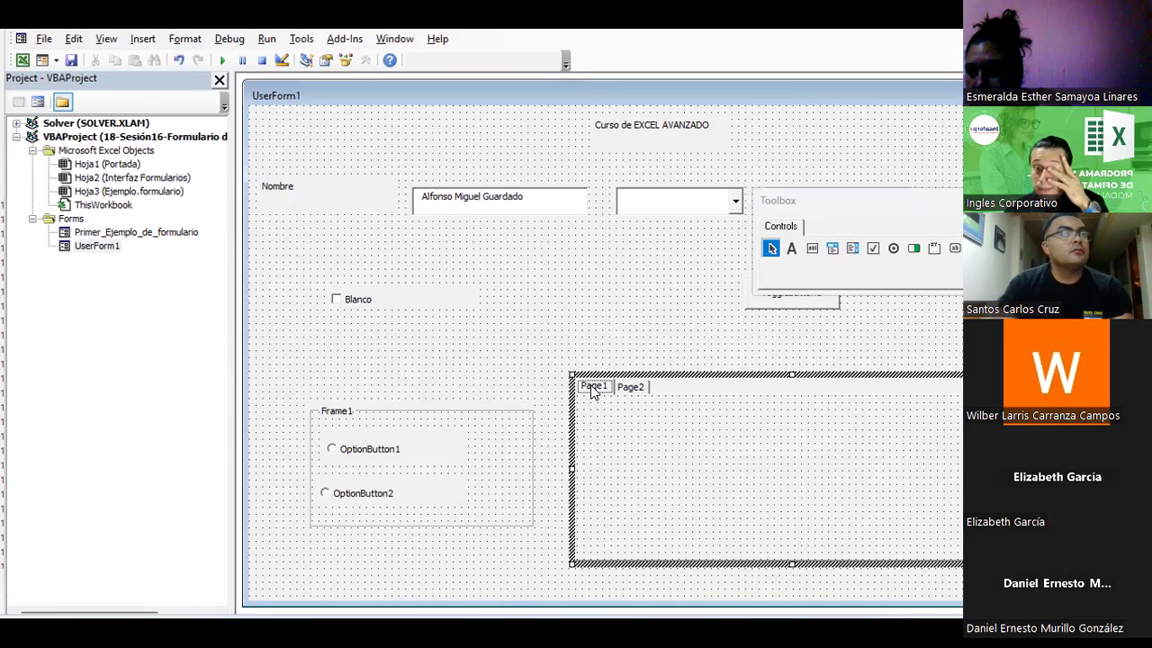
click(873, 249)
drag(646, 433, 732, 456)
click(873, 249)
drag(641, 471, 742, 506)
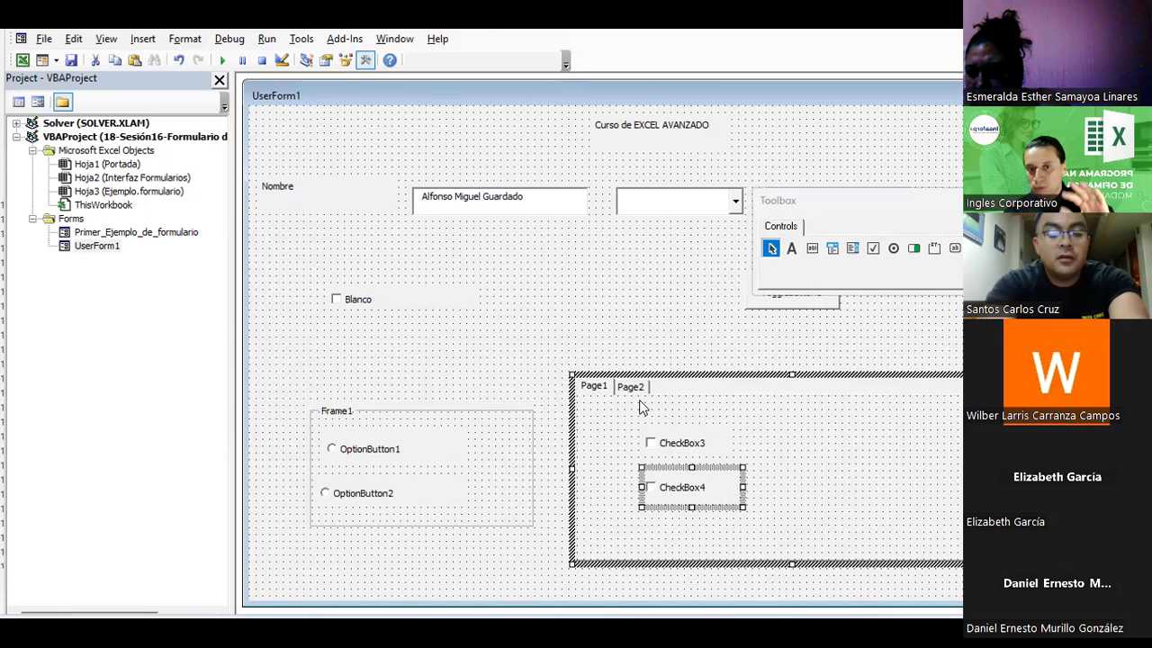
click(630, 387)
click(587, 388)
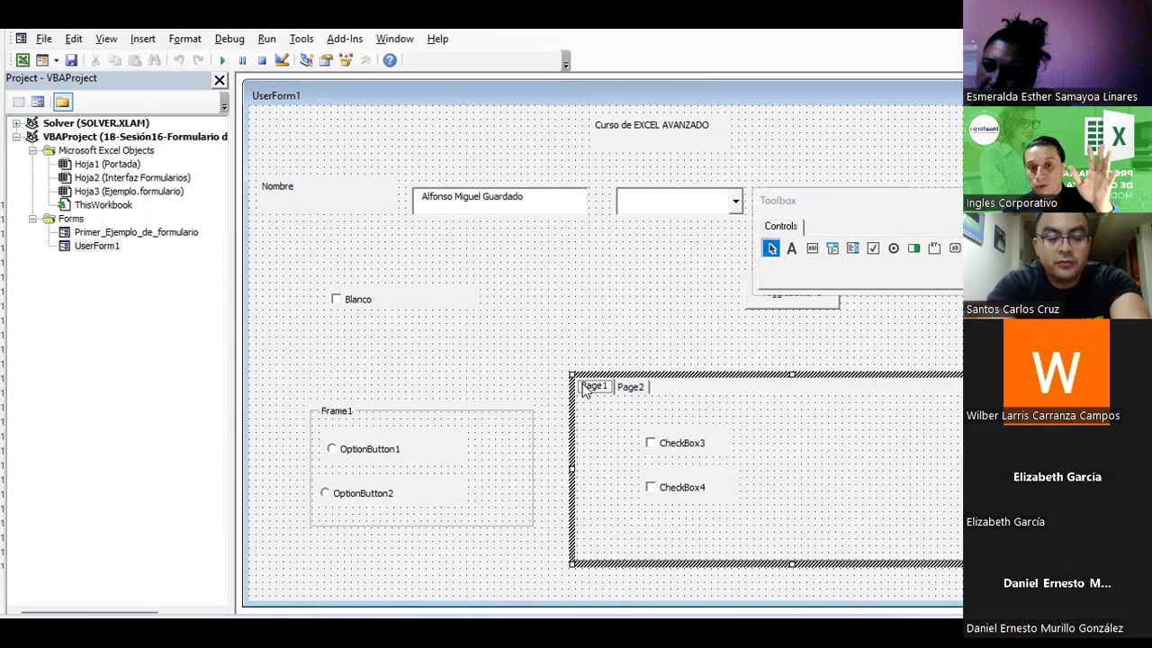
click(630, 387)
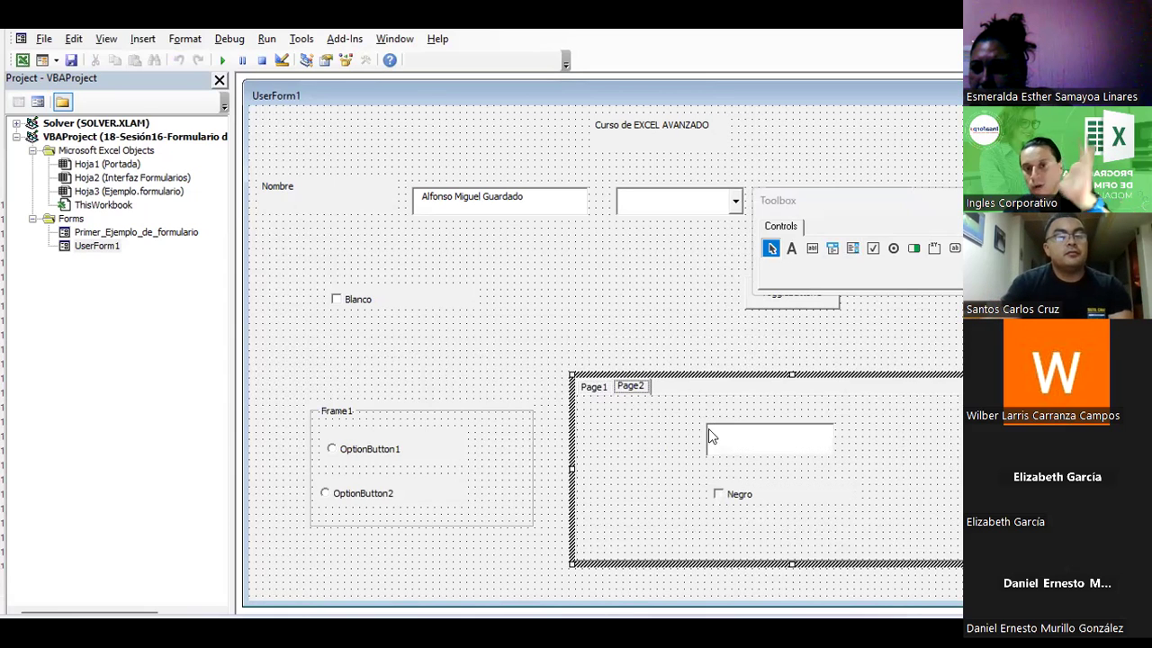
click(831, 331)
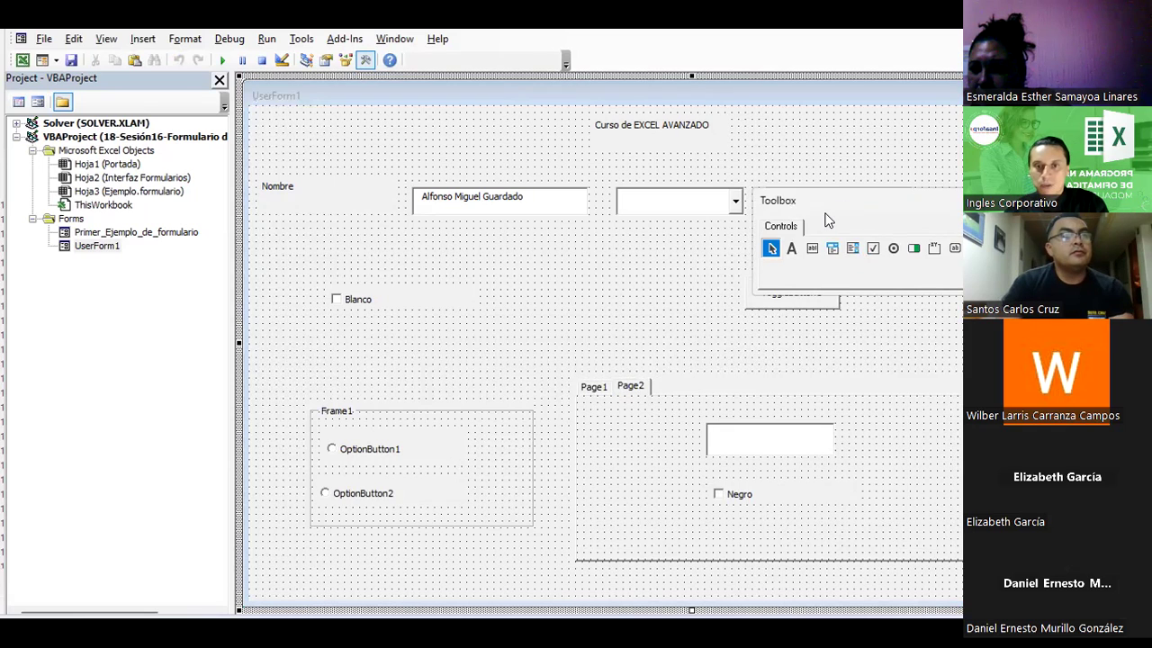
drag(843, 204, 462, 280)
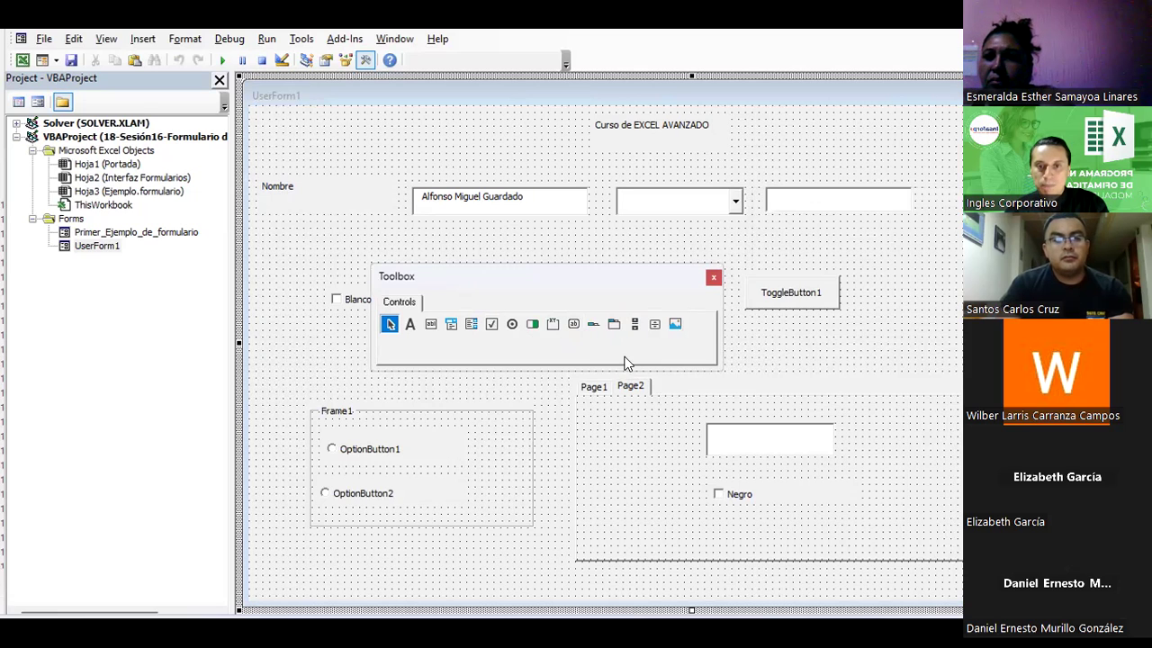
Step: Draw a Tab1/Tab2 tab strip, then move and resize it below the top fields
click(593, 324)
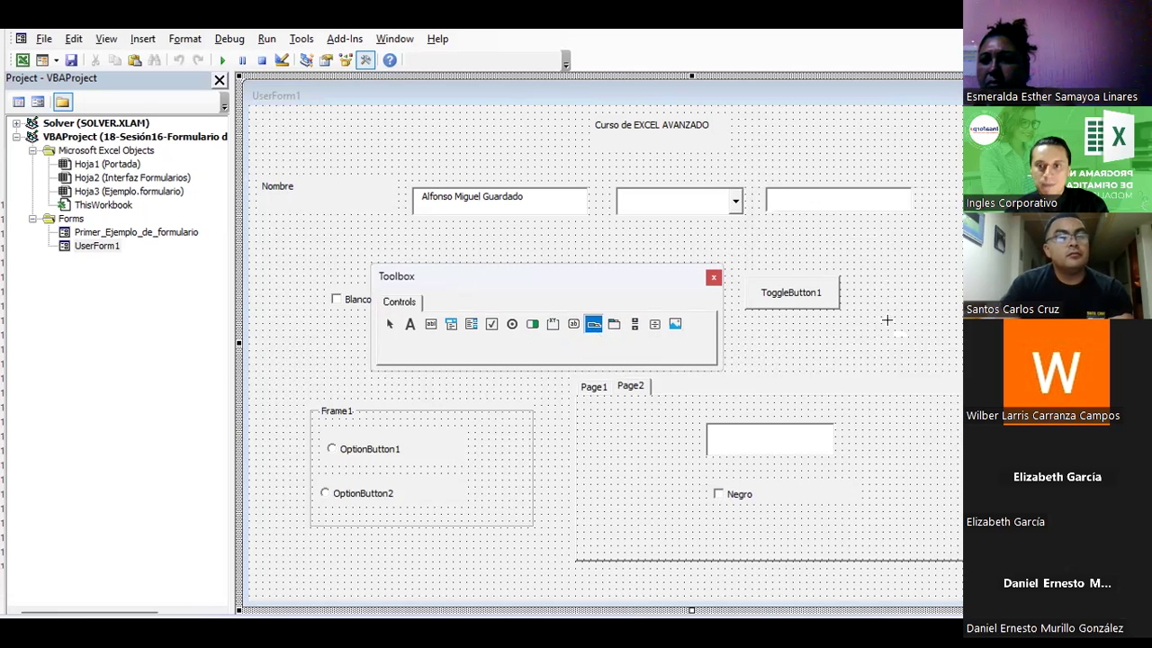
drag(877, 272, 1018, 333)
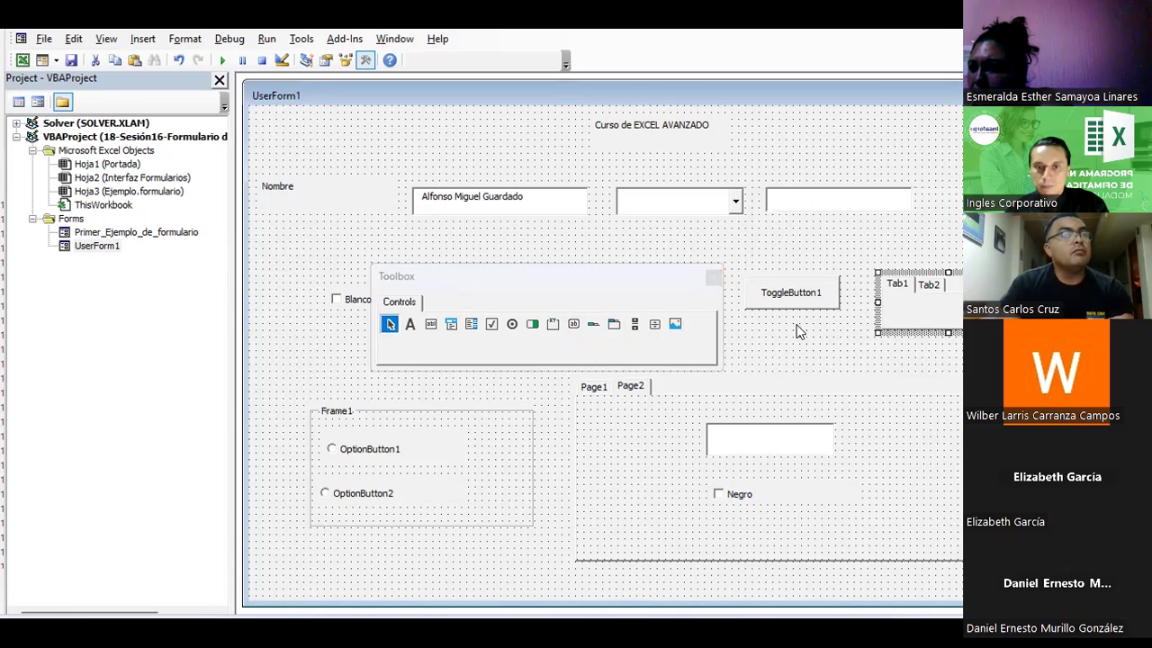
click(903, 288)
click(929, 284)
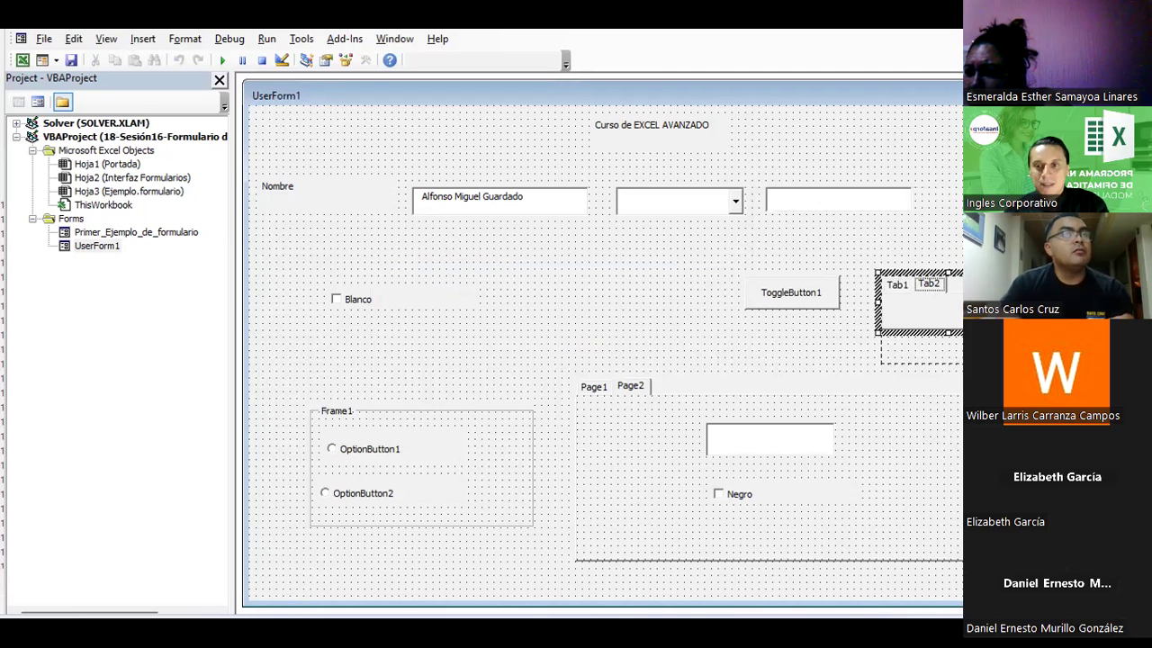
drag(947, 364, 947, 409)
drag(1000, 274, 620, 233)
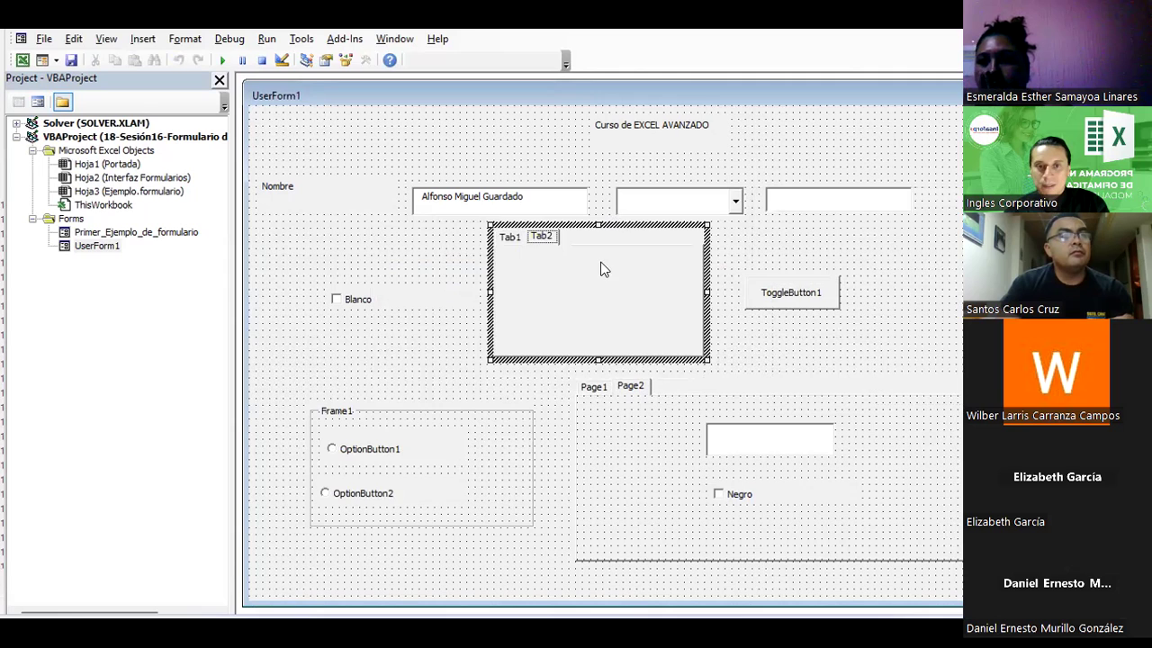
click(519, 239)
click(549, 237)
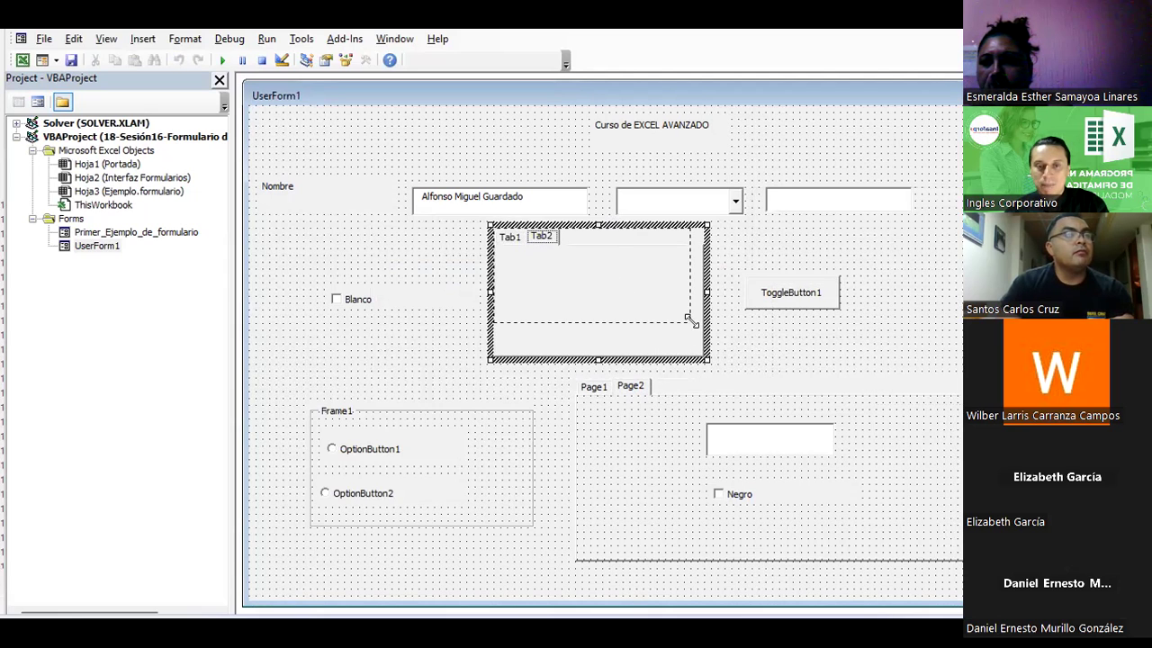
drag(690, 320, 696, 322)
click(837, 275)
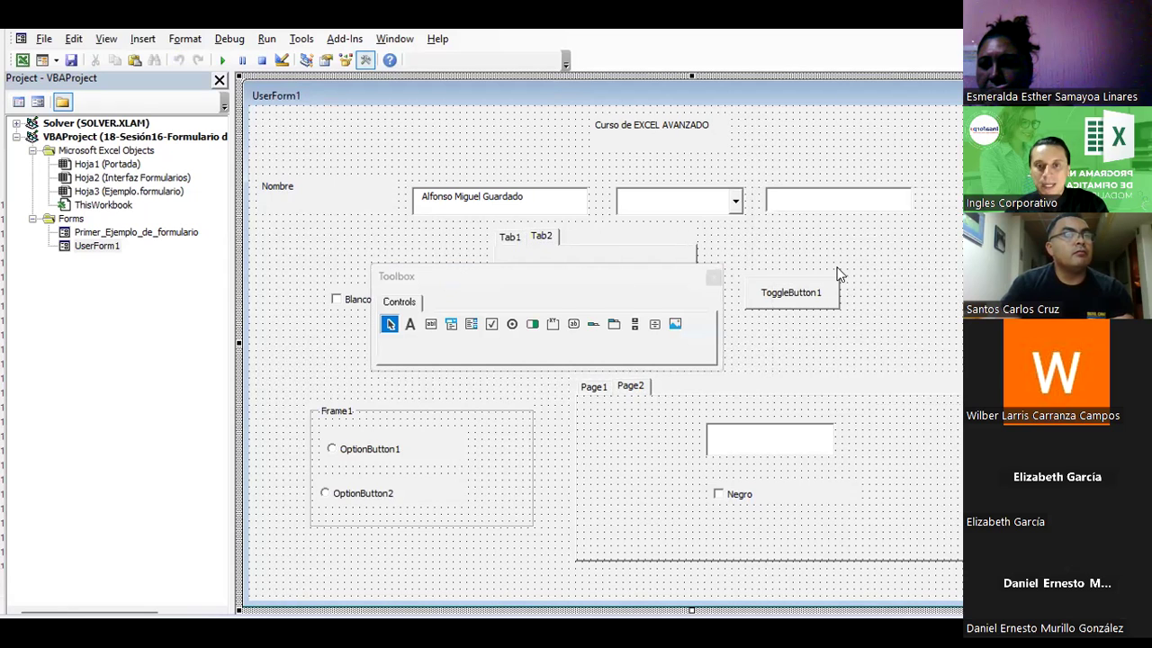
click(512, 324)
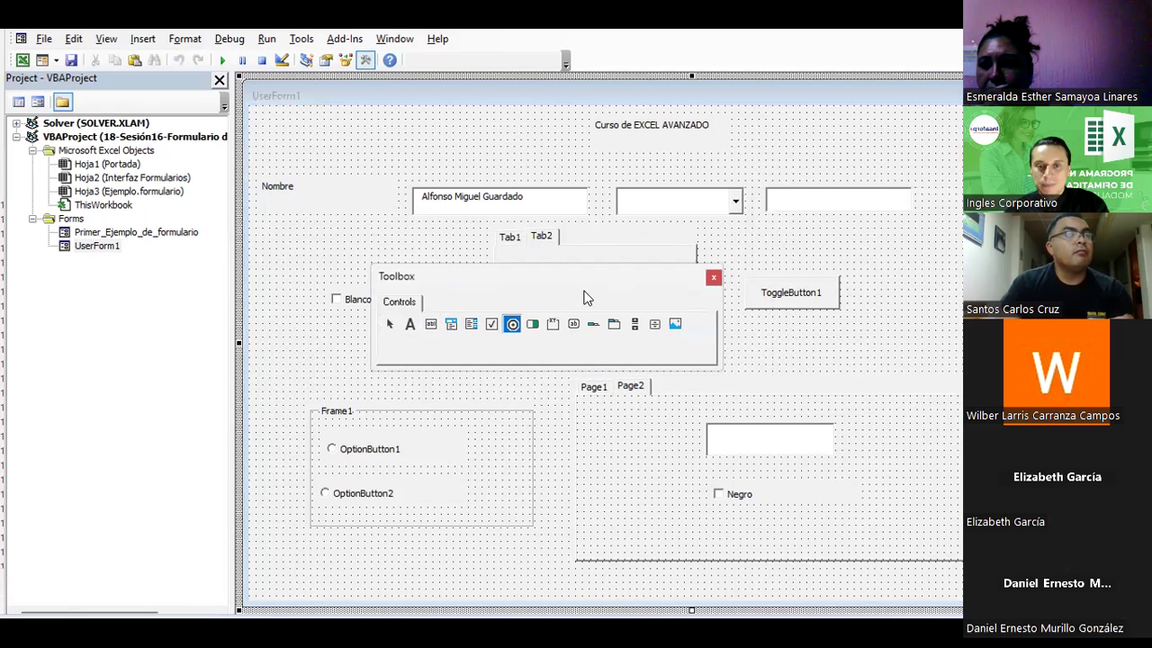
Step: Place OptionButton3 on the tab strip's Tab2 and widen it to show its caption
drag(526, 264, 583, 285)
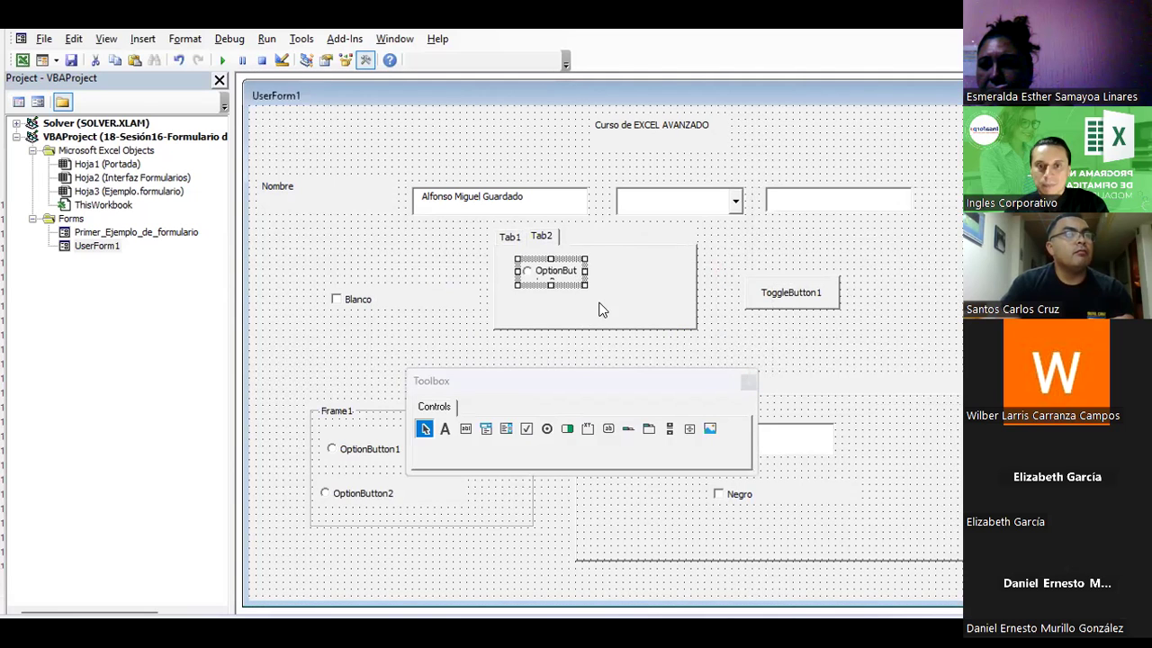
click(515, 239)
click(547, 429)
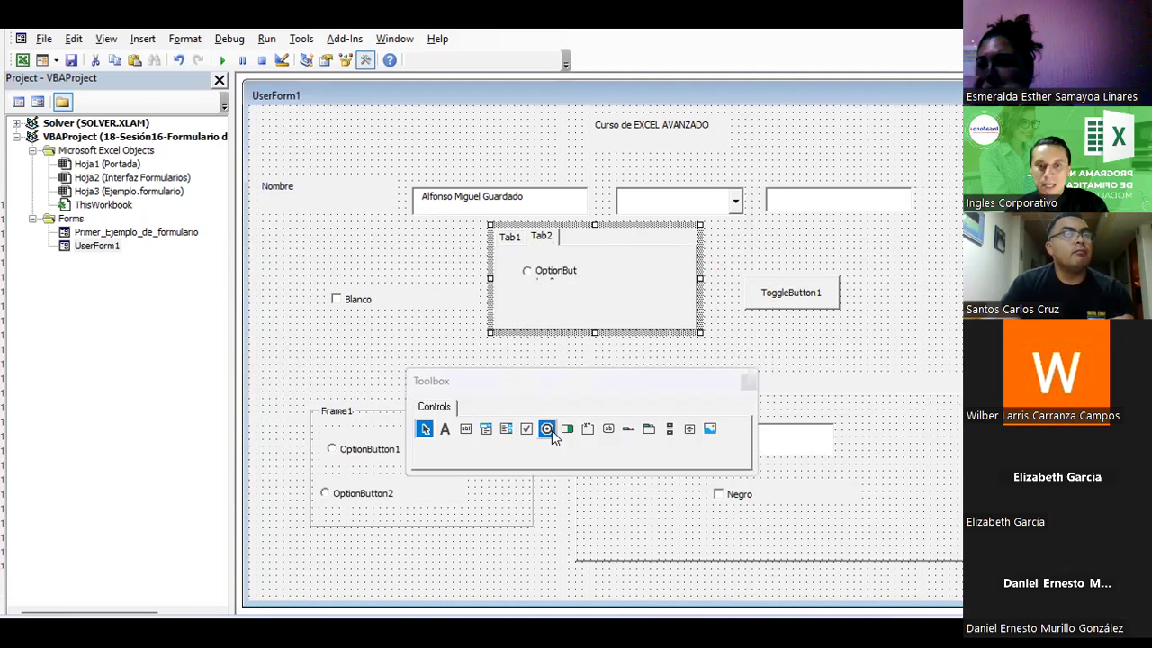
mouse_move(510, 232)
mouse_down()
mouse_move(639, 258)
mouse_move(818, 268)
mouse_up()
click(495, 240)
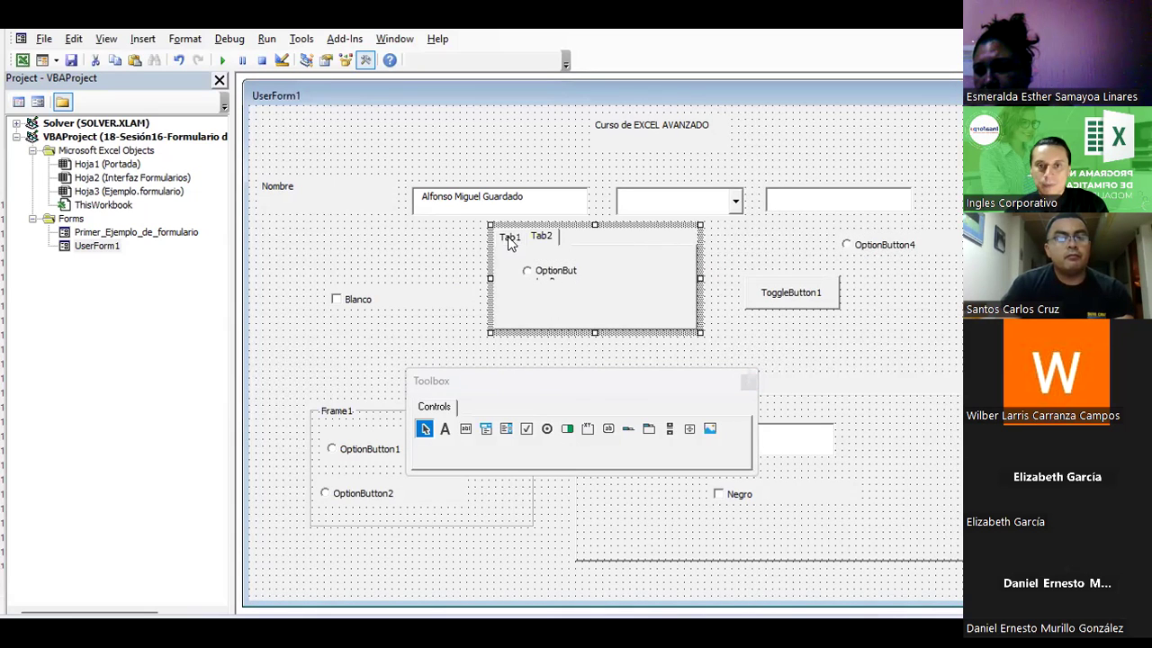
click(541, 237)
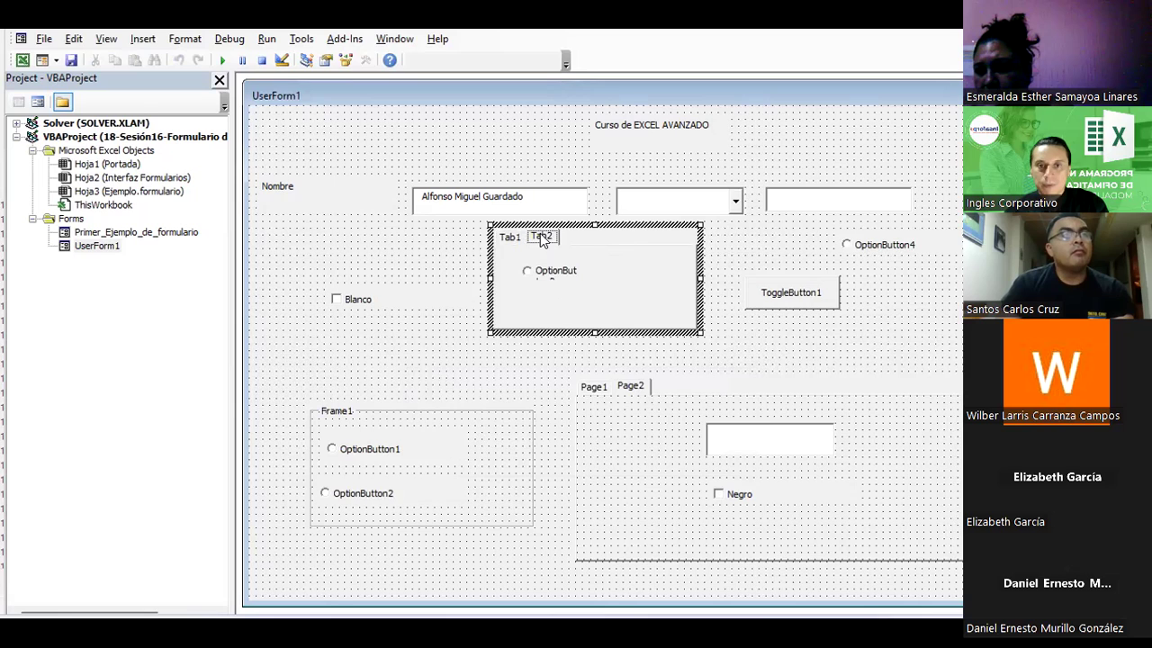
drag(562, 279, 552, 256)
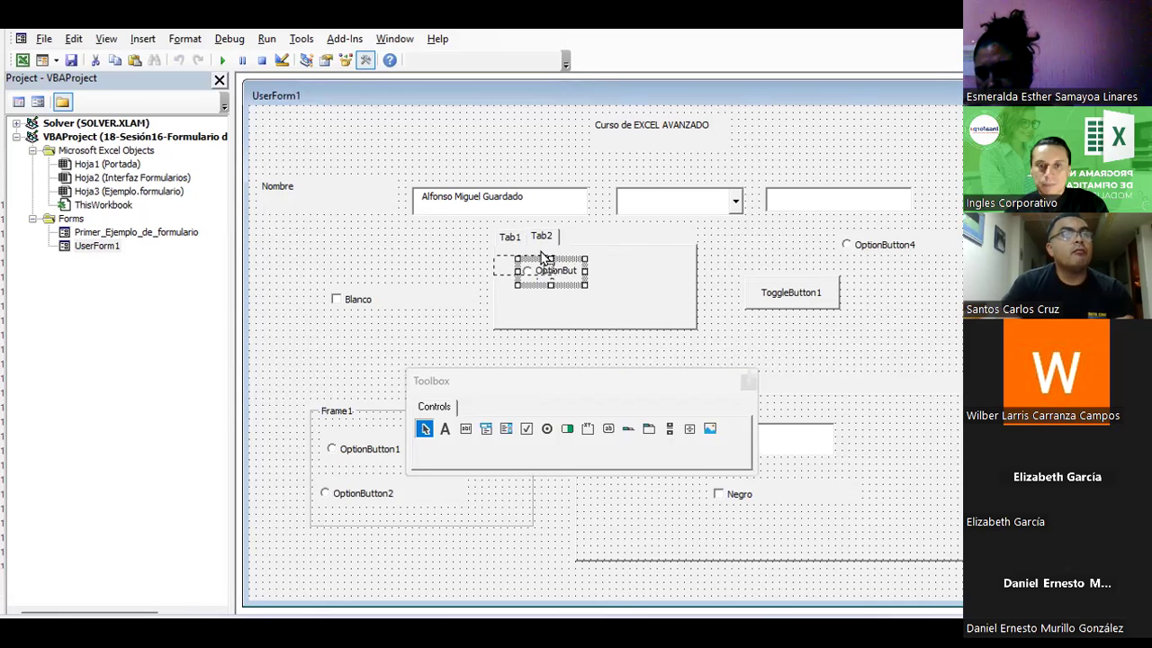
click(507, 234)
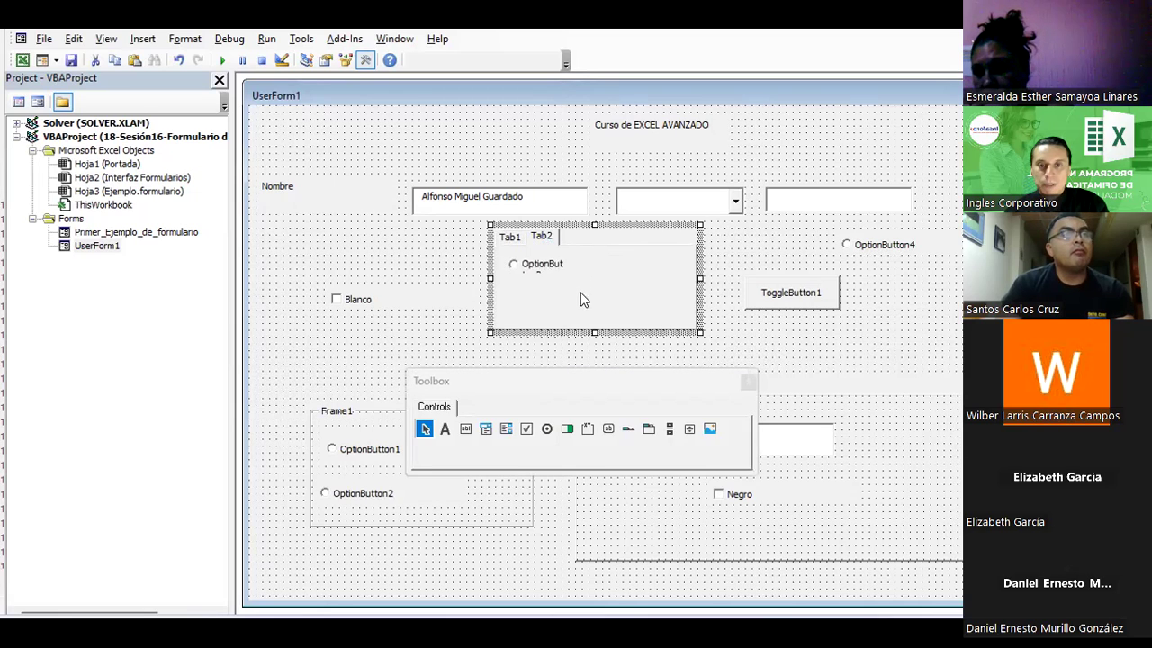
drag(573, 266, 605, 265)
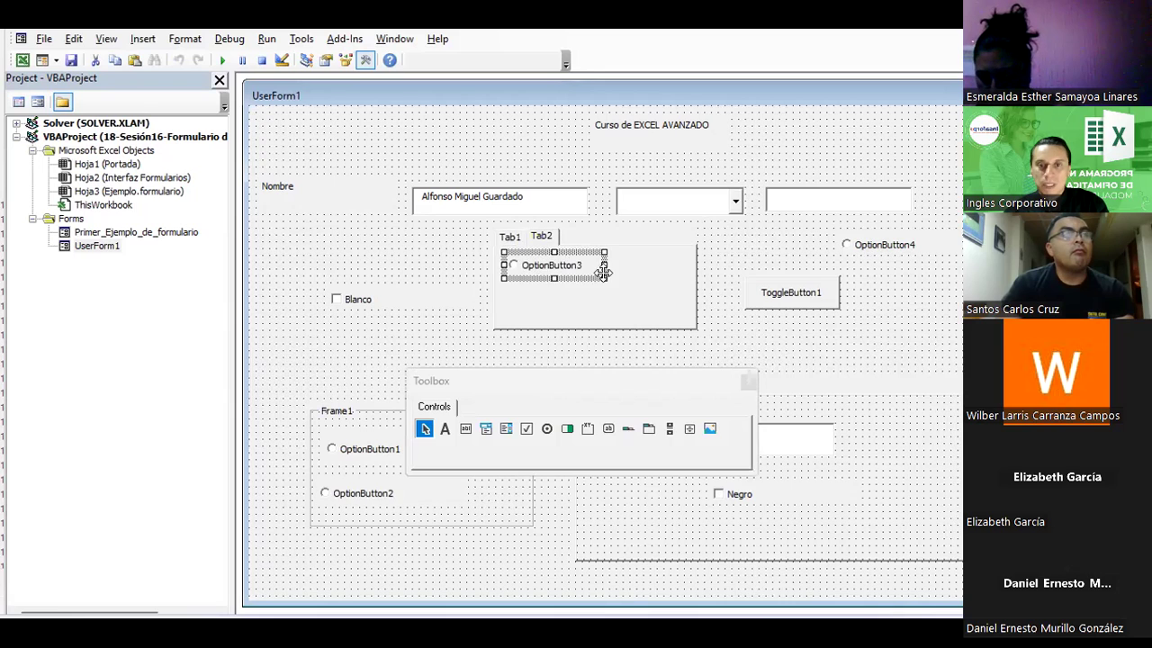
Step: Move OptionButton4 from the form's right side into the tab strip below OptionButton3
click(512, 241)
click(870, 244)
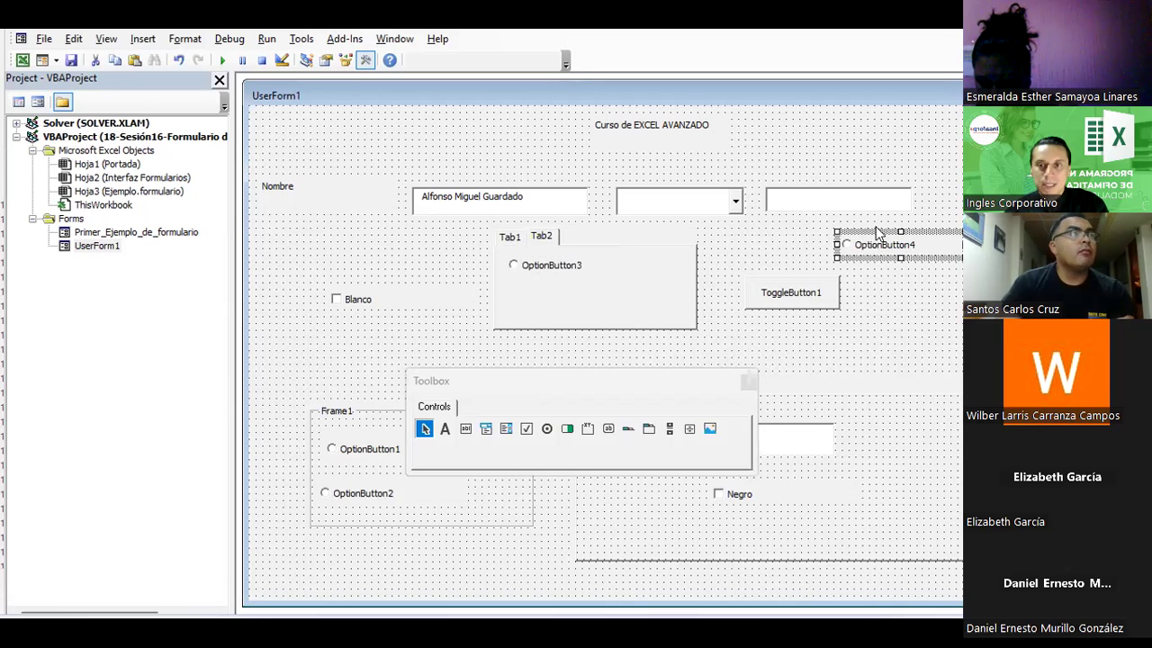
drag(875, 225, 536, 277)
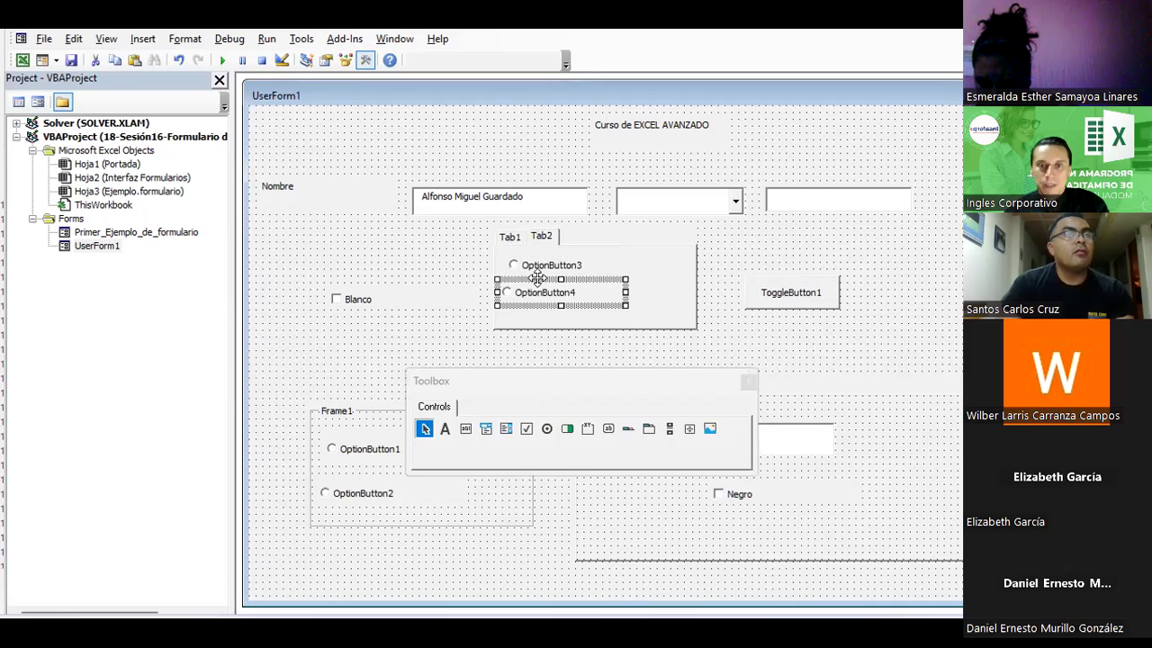
click(669, 431)
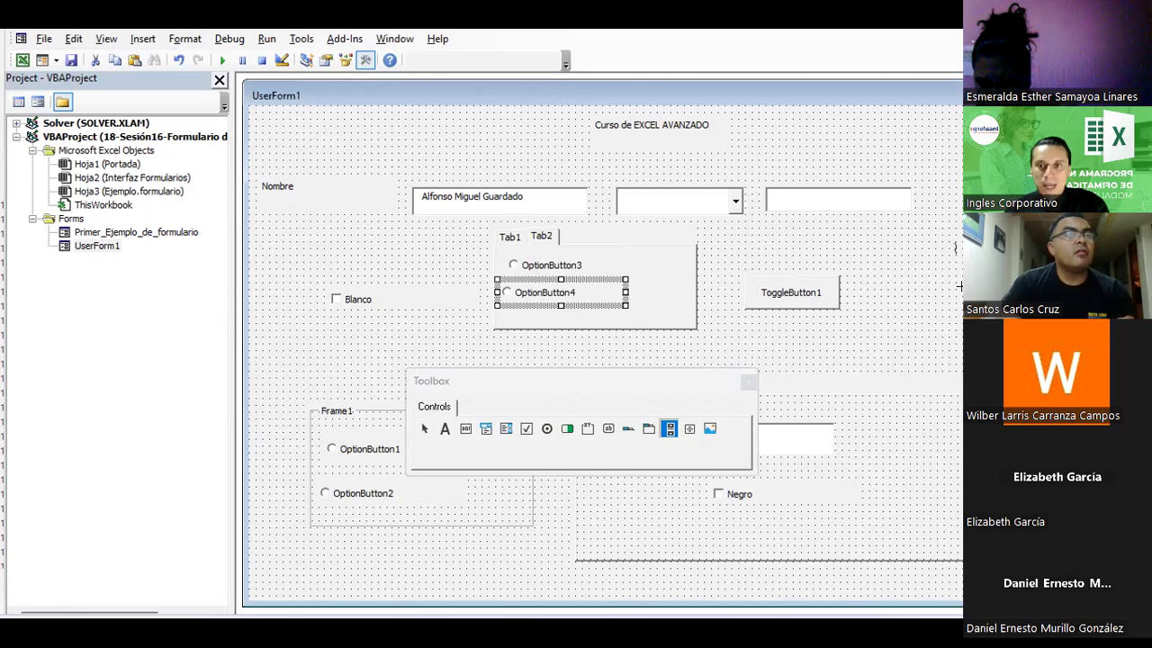
Step: Draw a spin button beside ToggleButton1 and view its Change event code
drag(954, 239, 961, 332)
click(959, 300)
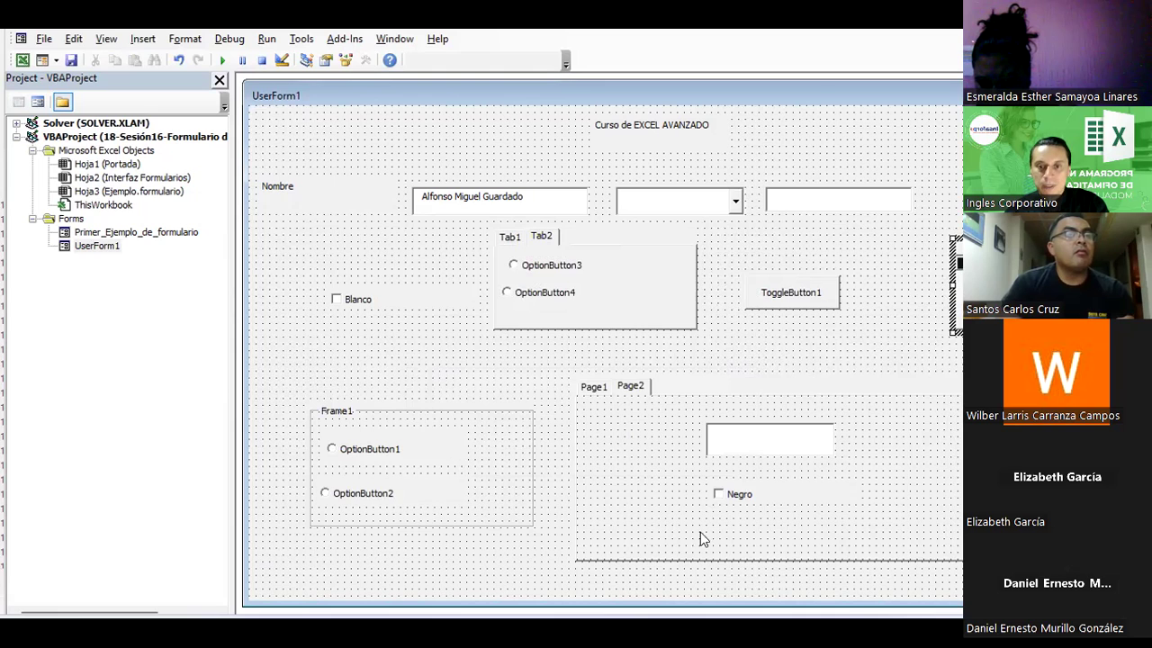
click(849, 338)
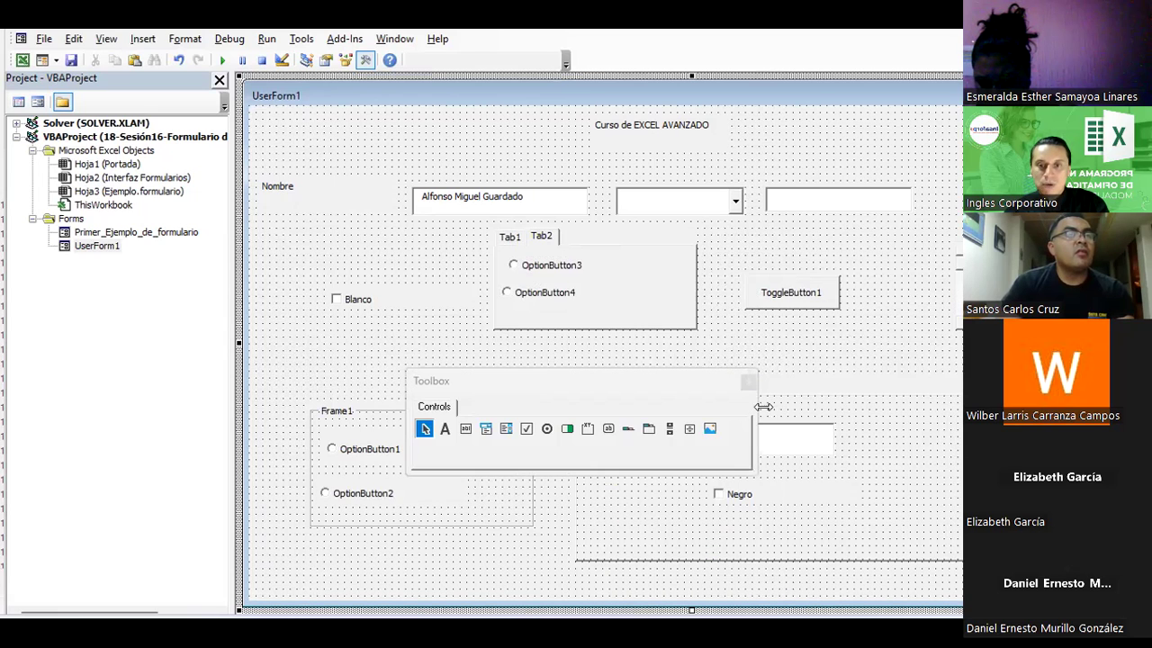
click(688, 429)
drag(889, 250, 911, 322)
double_click(897, 308)
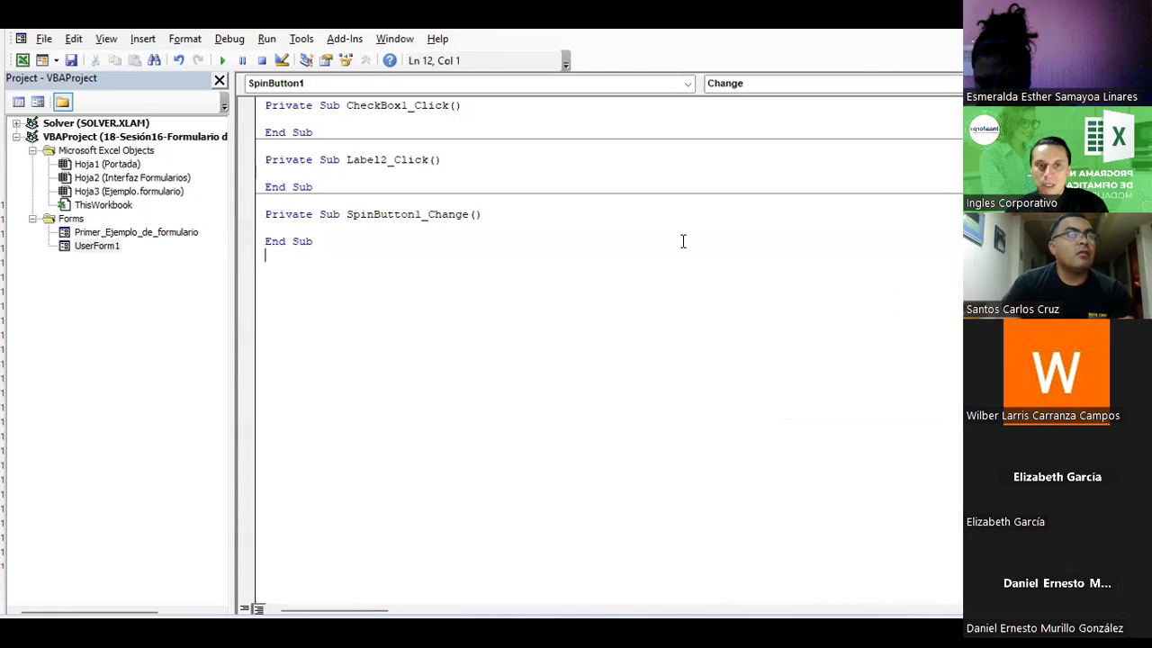
double_click(86, 246)
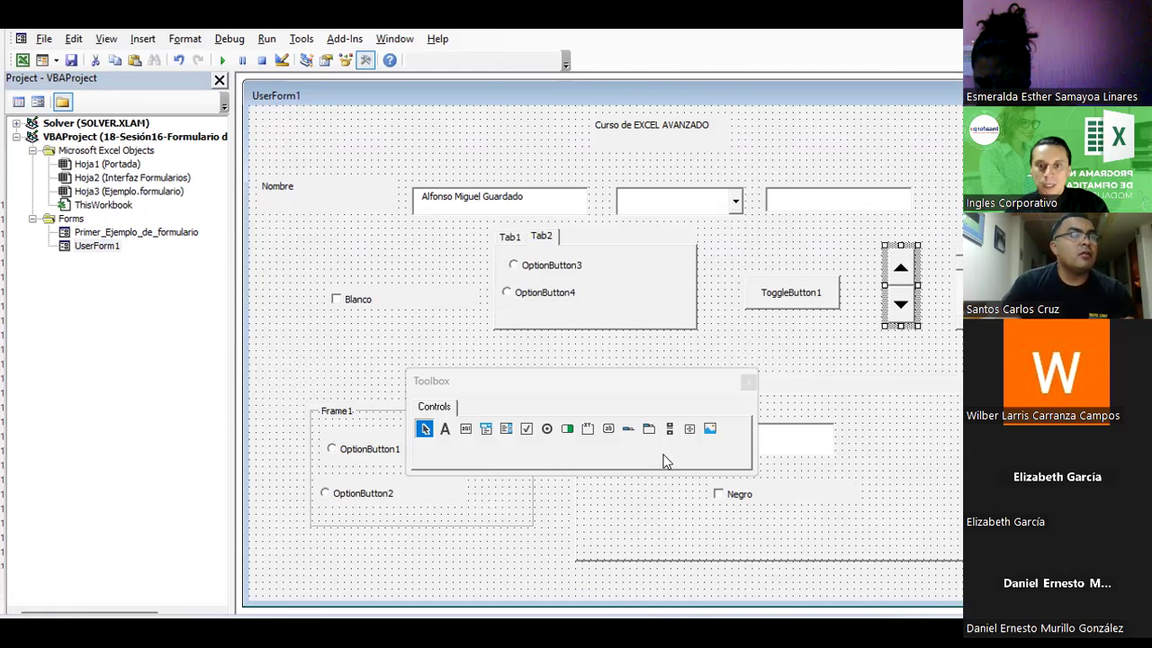
click(710, 428)
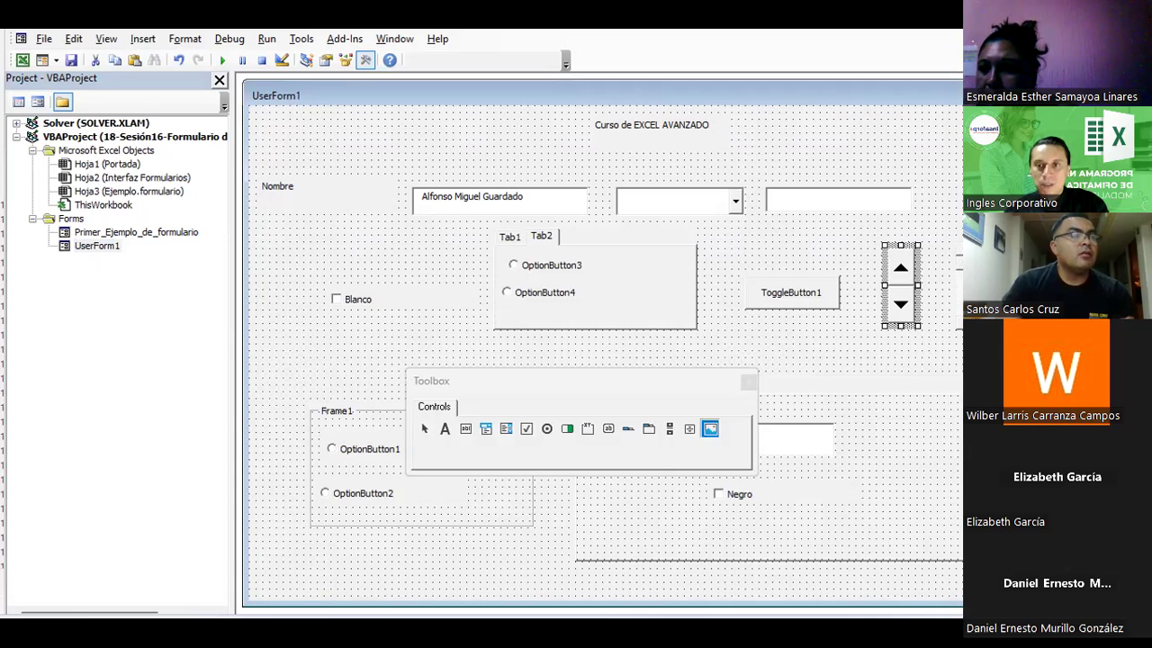
key(Escape)
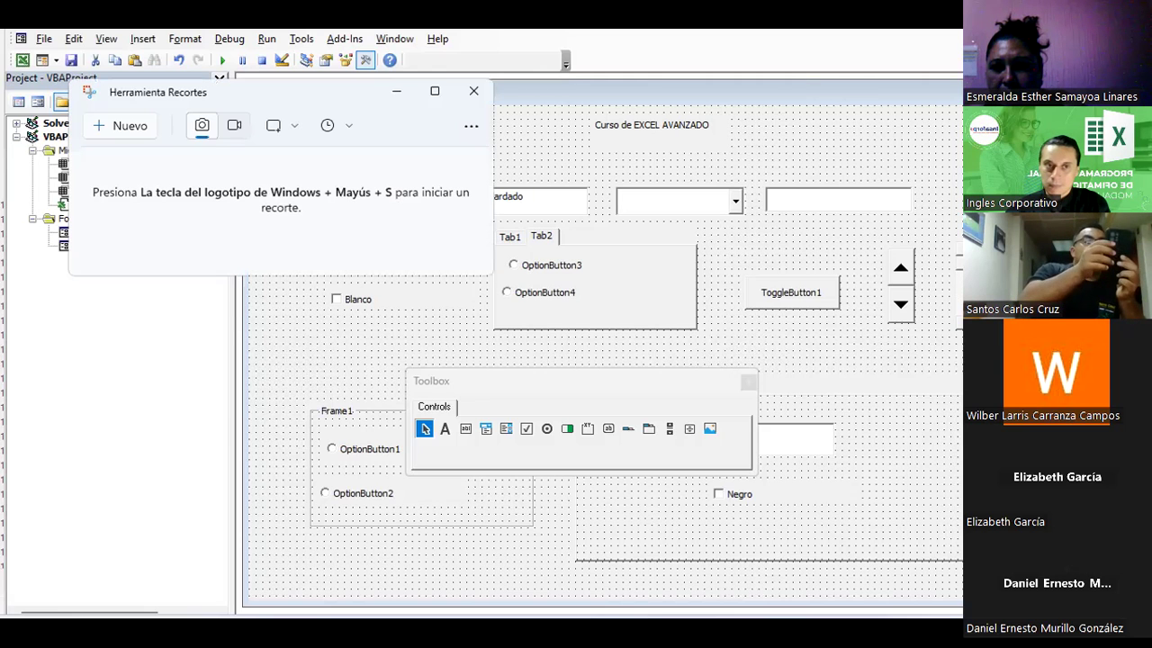
Step: Move the Snipping Tool window aside and start a new snip with Nuevo
drag(156, 96, 277, 131)
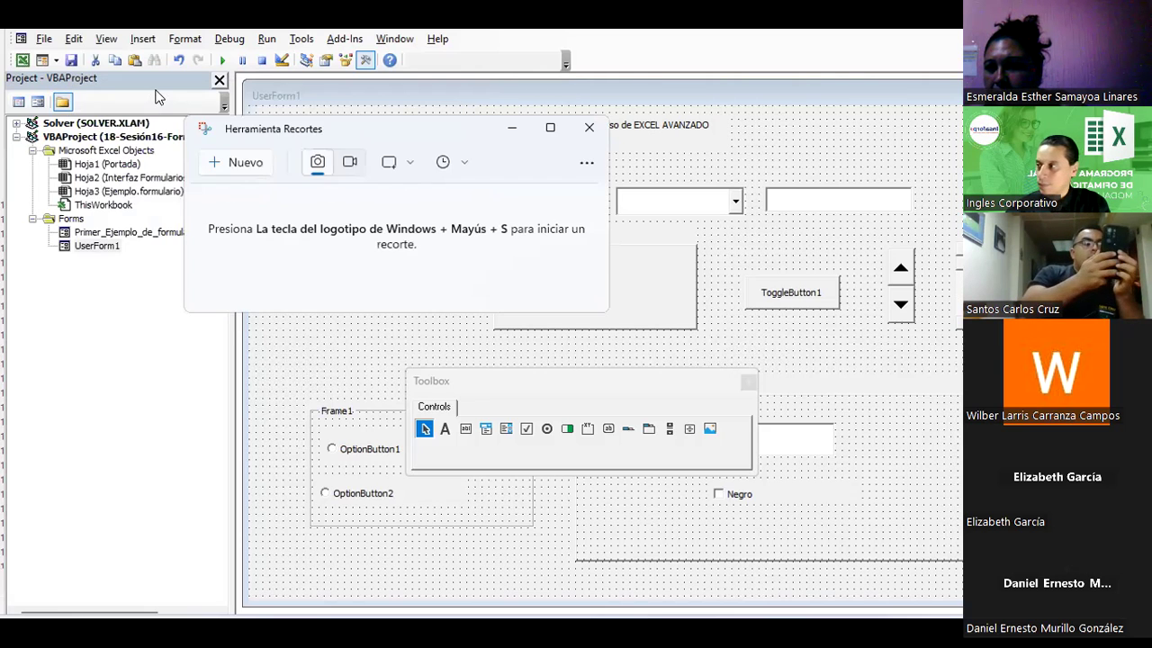
click(251, 159)
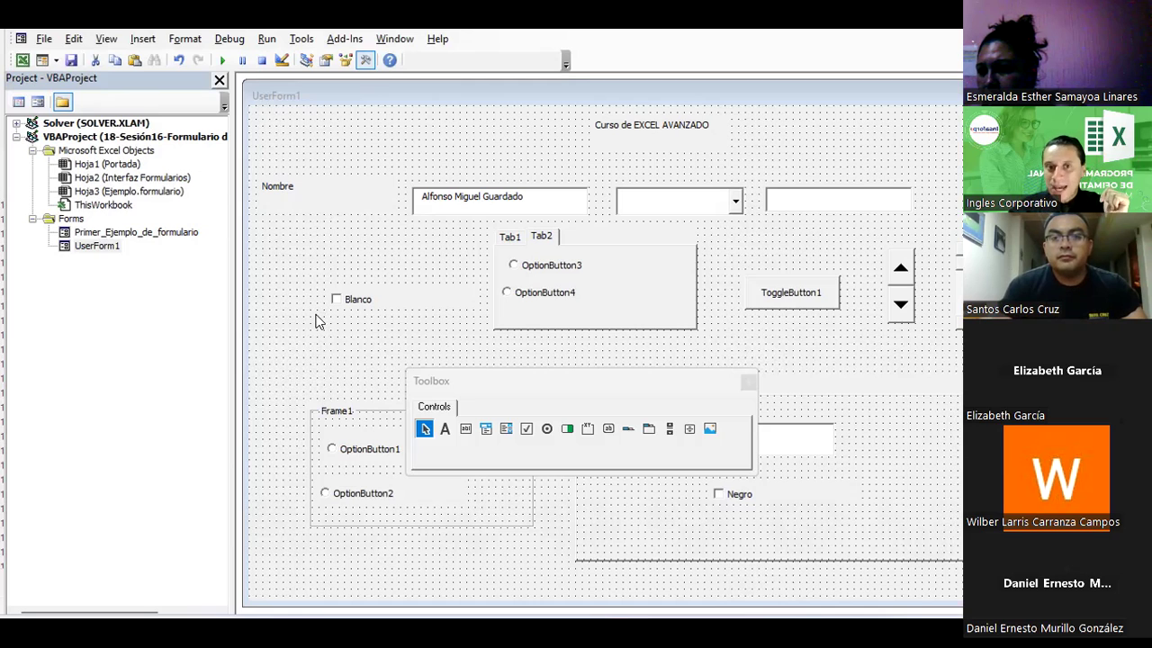
click(399, 267)
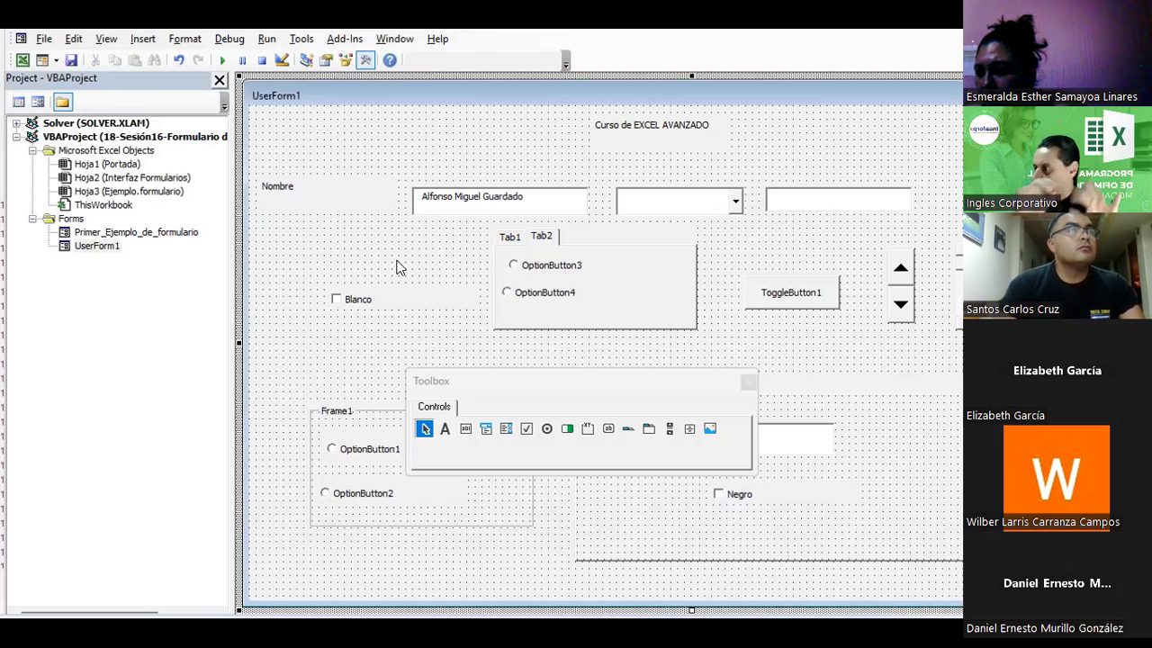
click(281, 186)
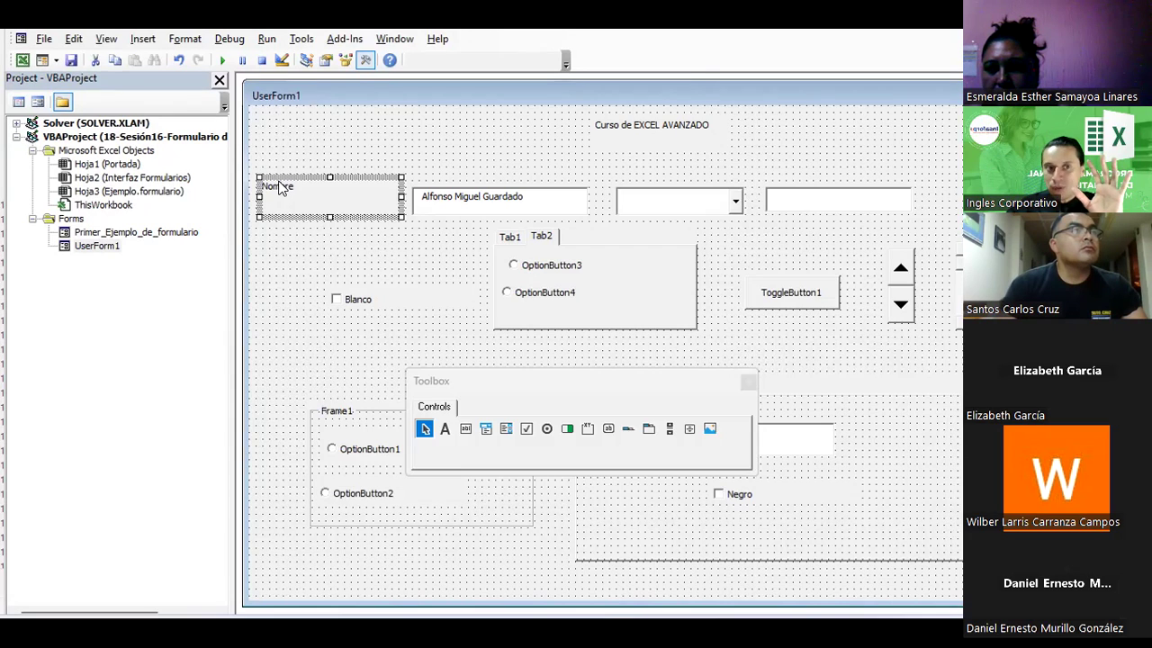
double_click(281, 186)
double_click(90, 246)
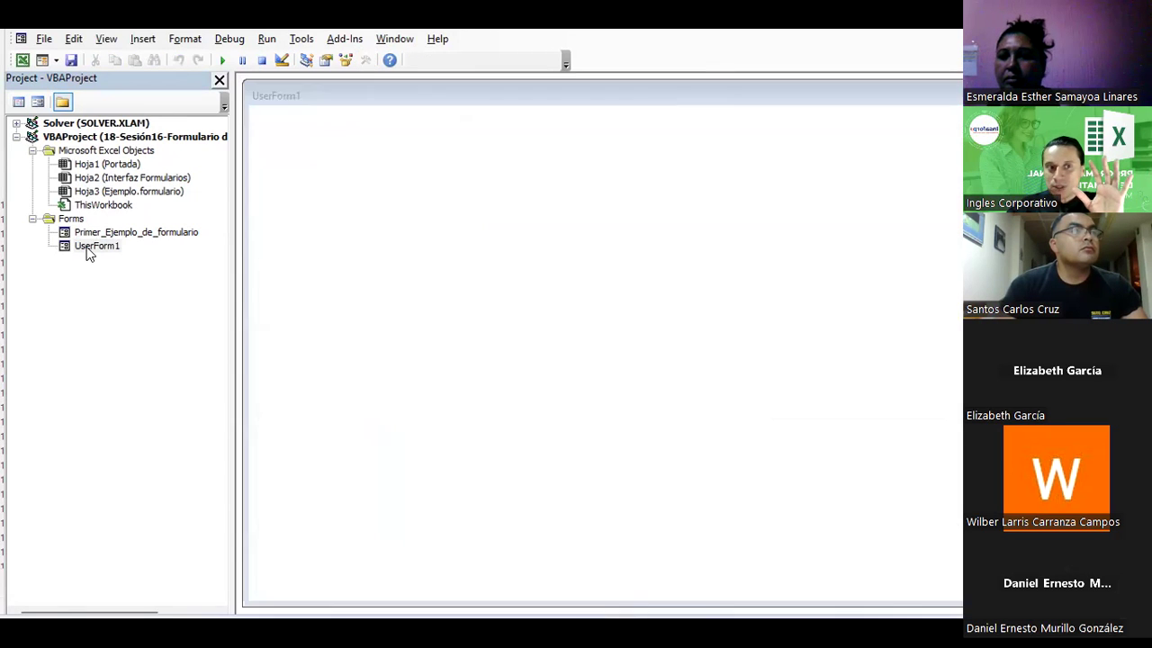
click(297, 193)
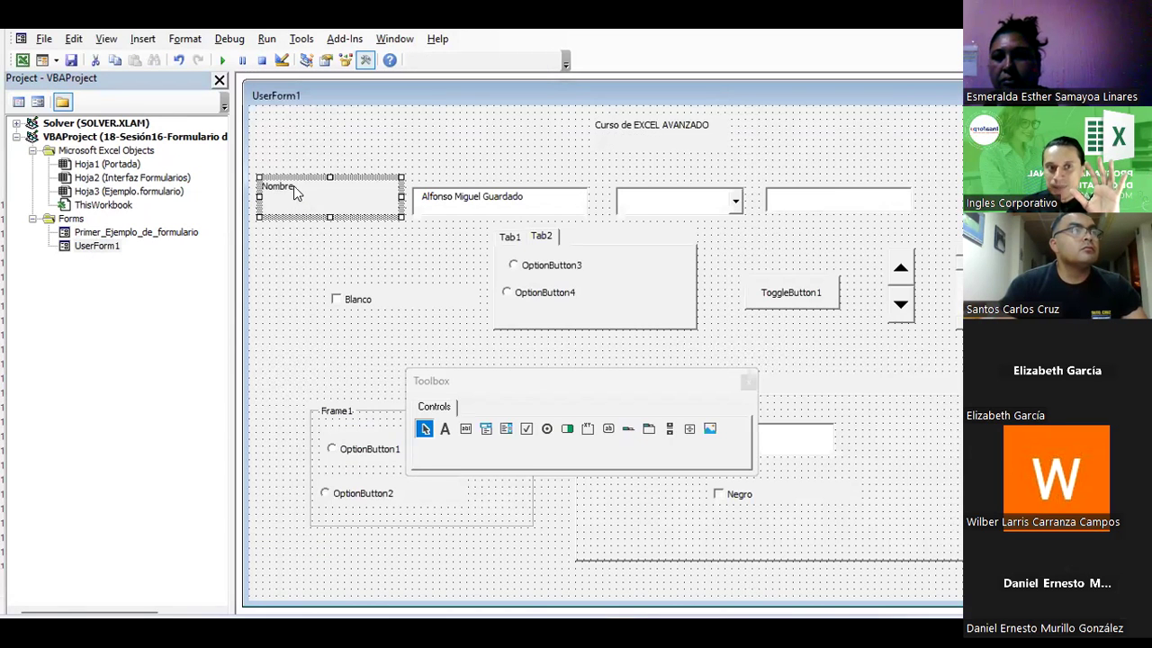
click(295, 189)
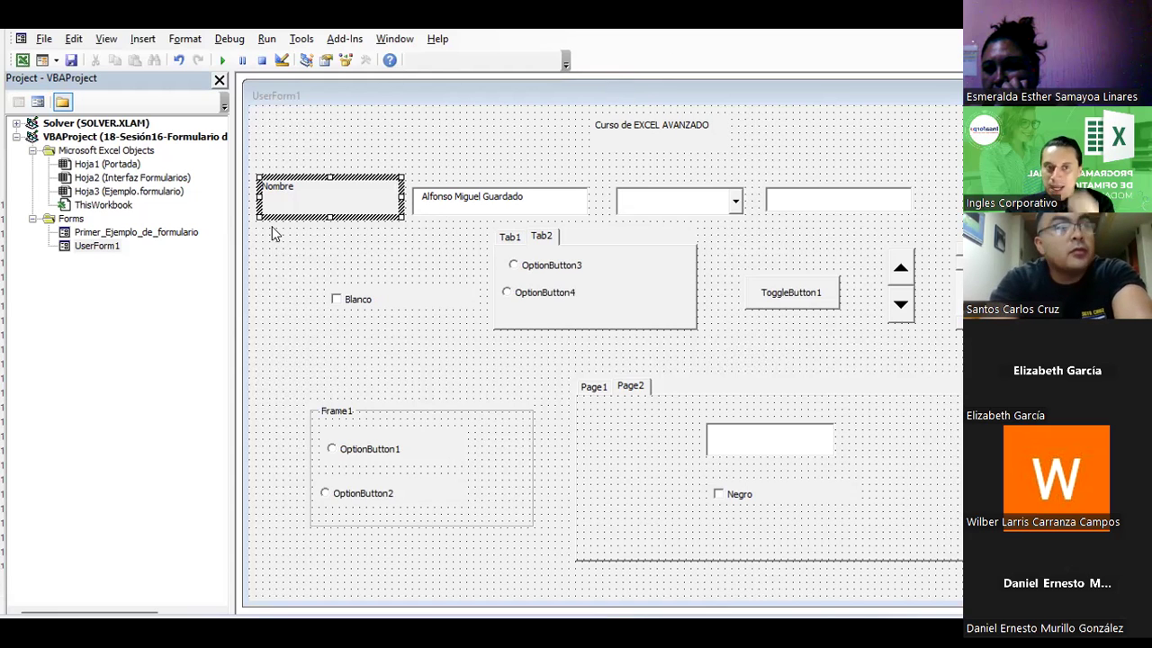
click(330, 257)
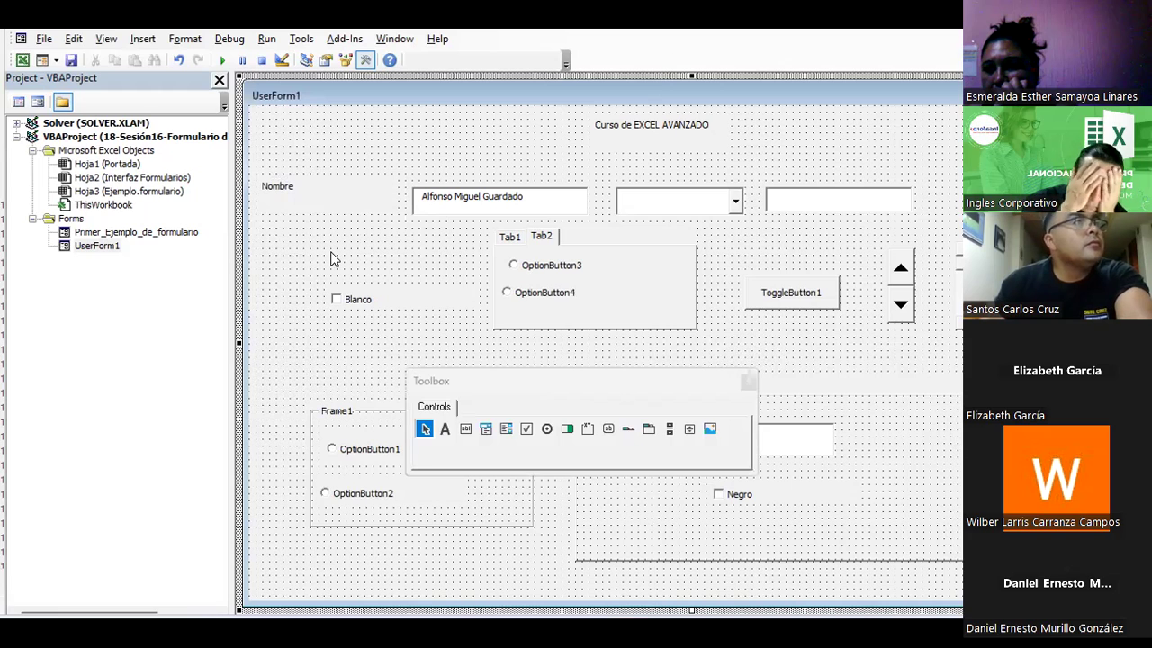
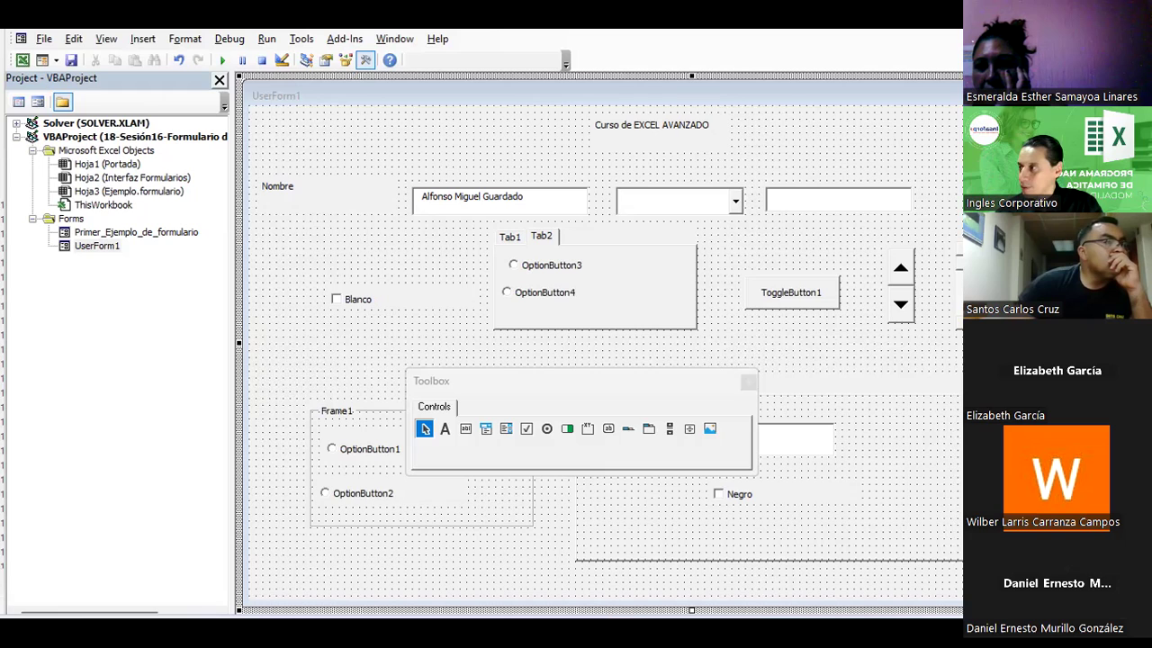
Step: Select the Nombre label on the UserForm1 design surface
click(283, 262)
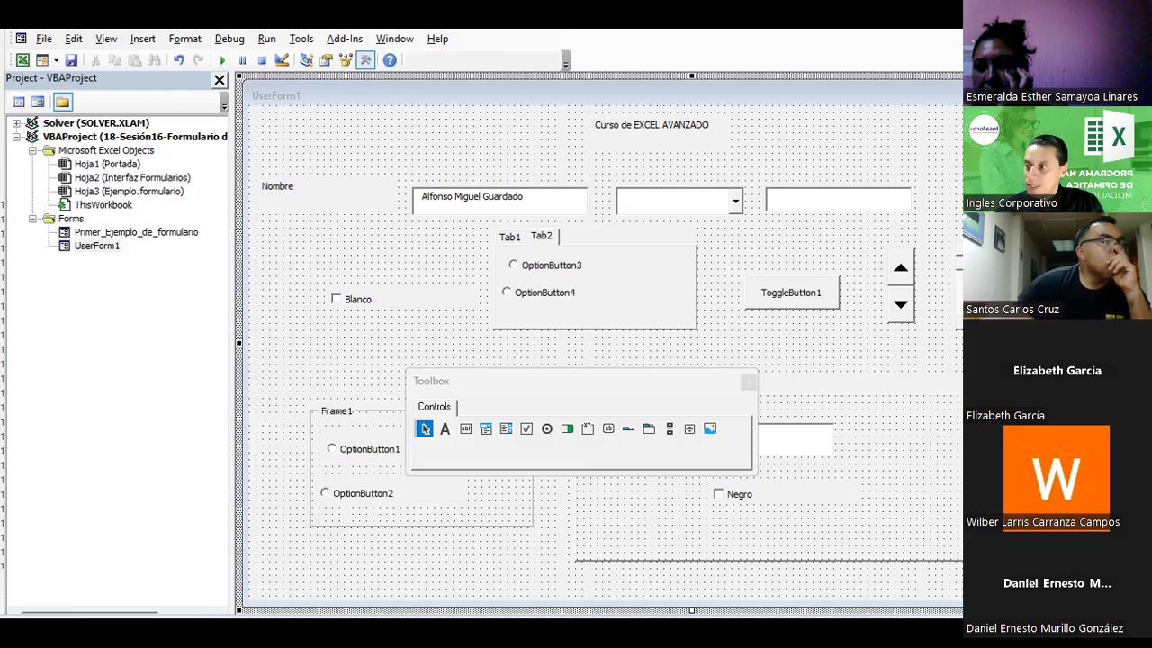
click(314, 248)
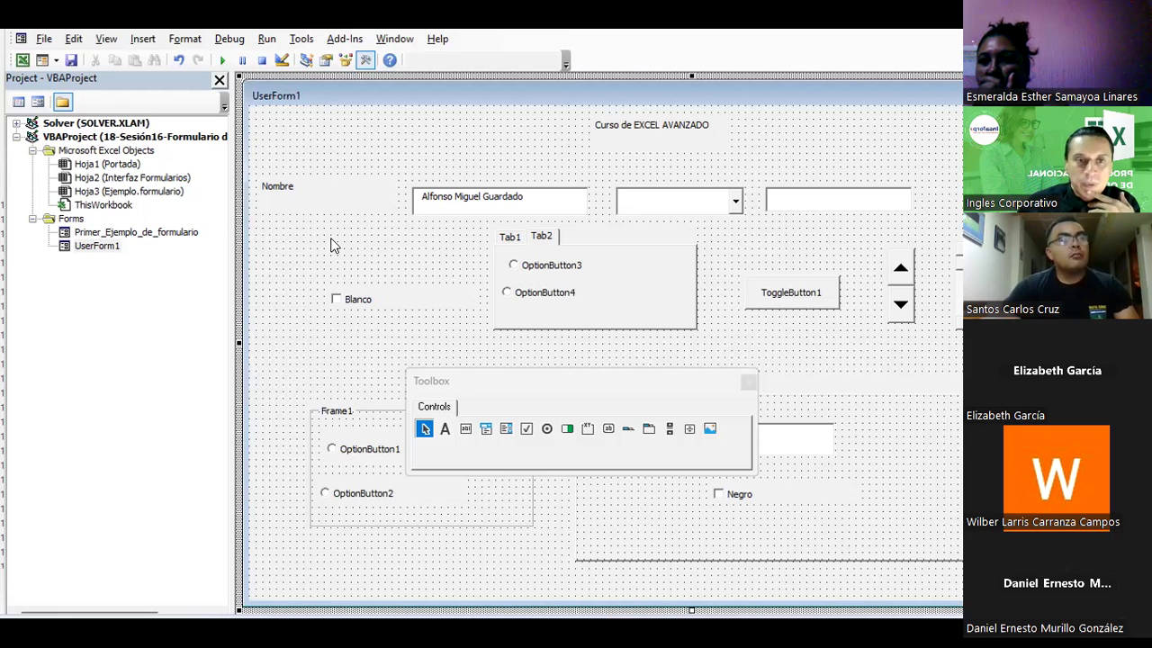
click(320, 187)
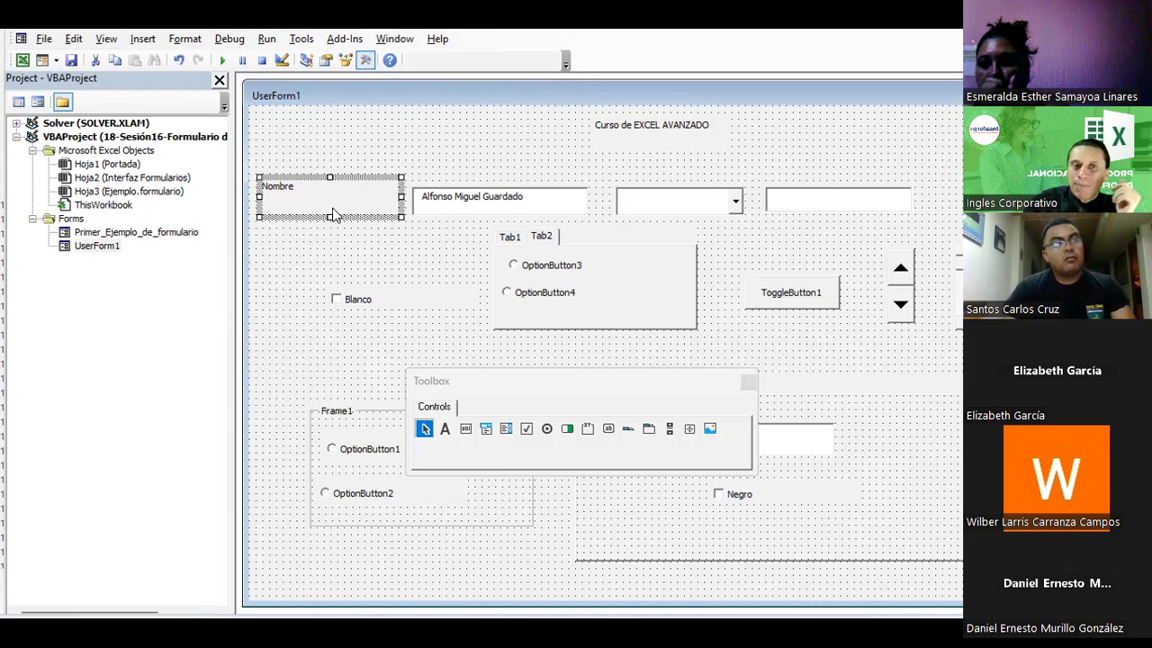
Step: Show the Properties window for the Nombre label, Label2
click(297, 266)
click(304, 203)
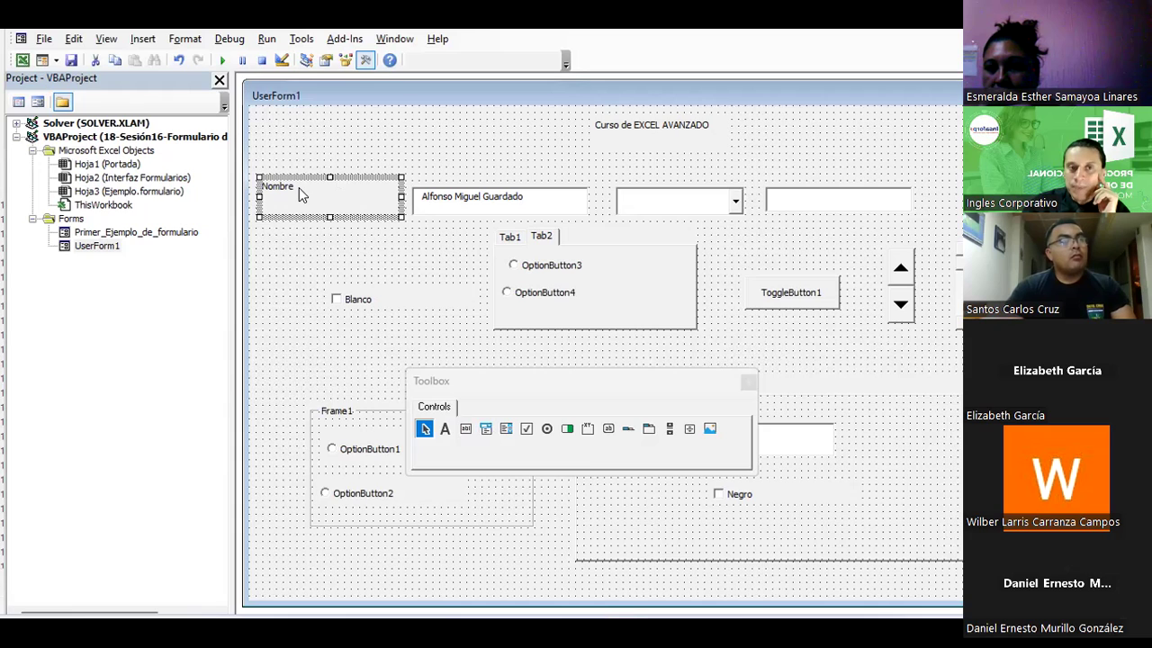
click(324, 68)
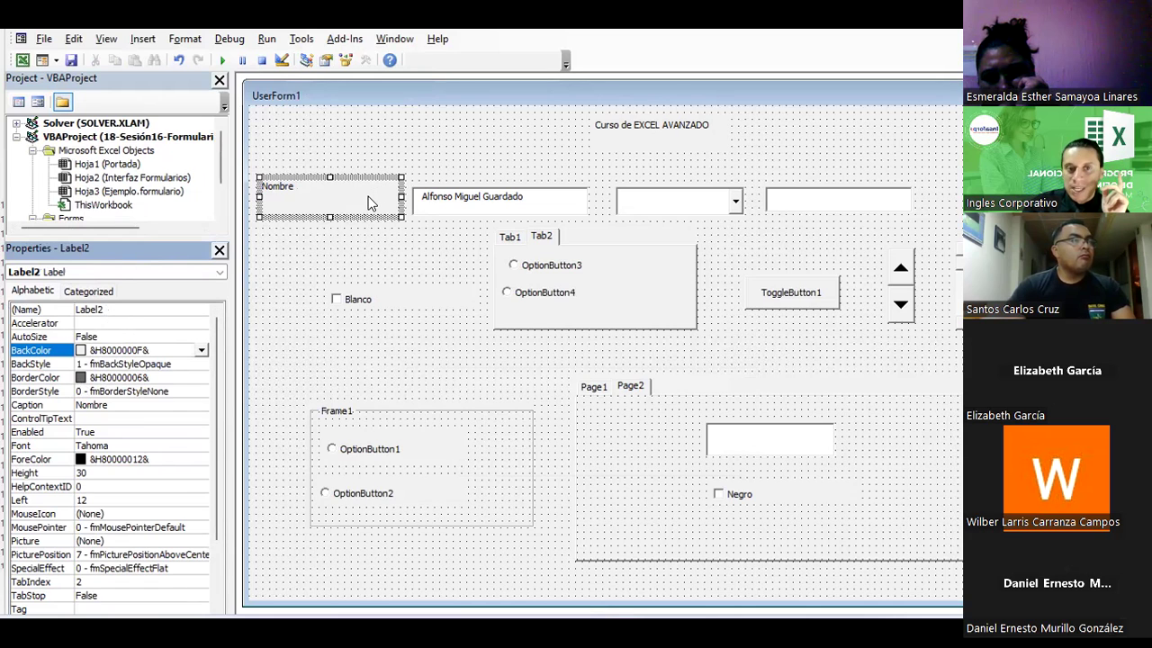
Step: Draw a new label, Label3, with the Label tool just under the Nombre label
click(383, 259)
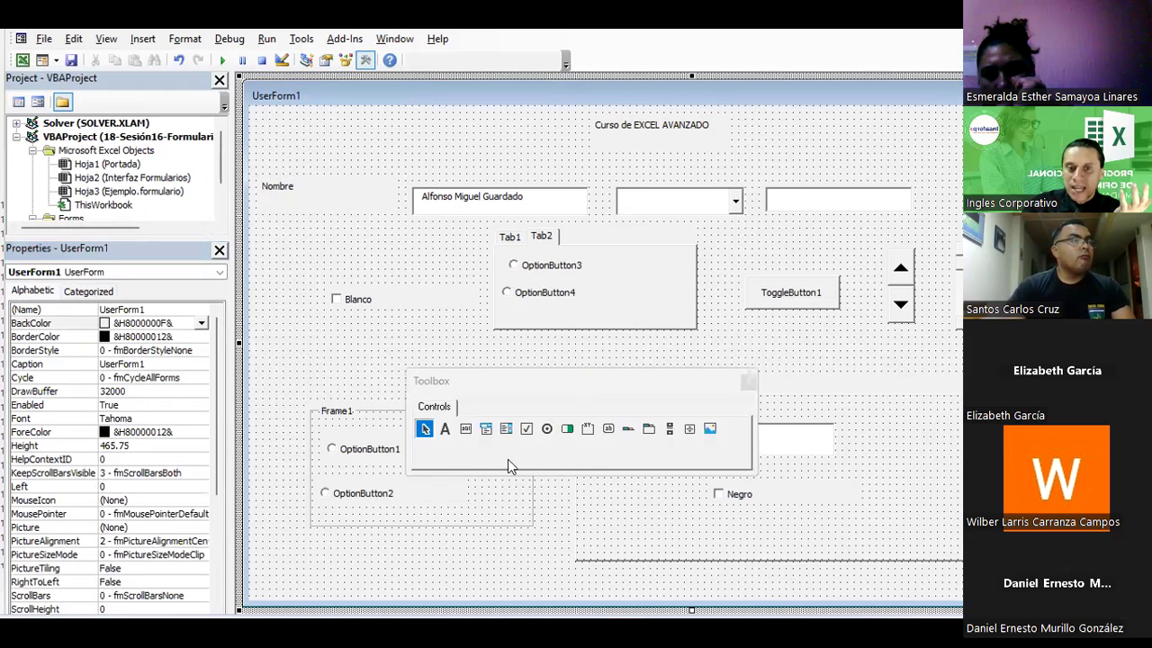
click(445, 428)
drag(262, 230, 403, 272)
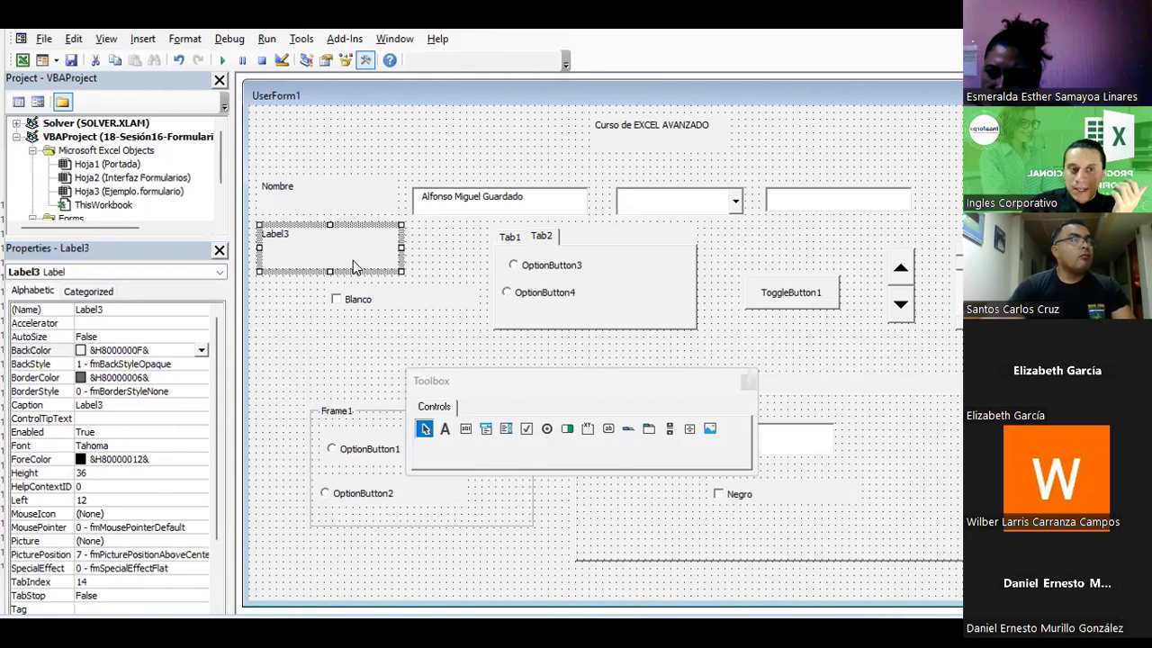
click(117, 299)
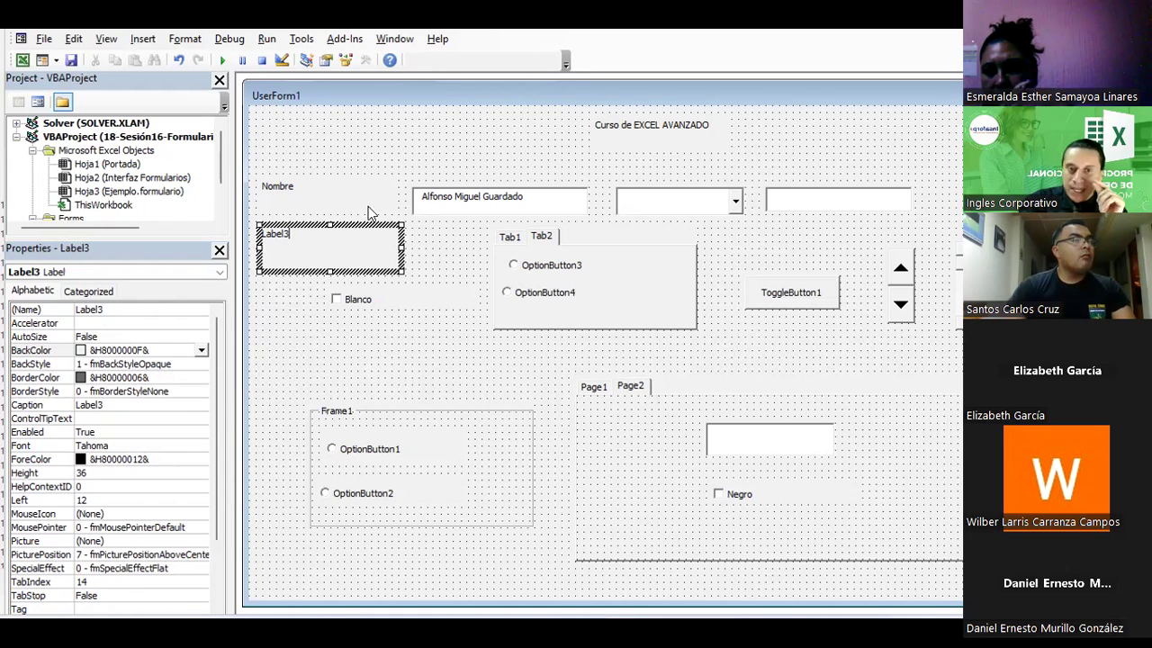
click(345, 186)
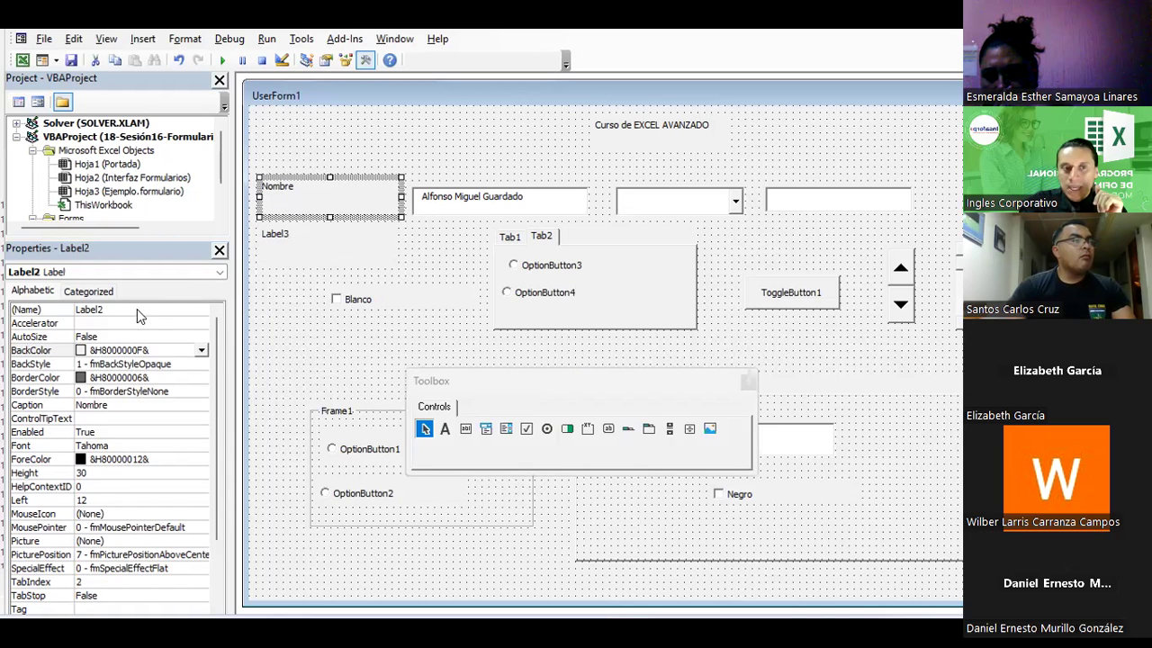
Step: Inspect the (Name) property of the Nombre label and of TextBox1
click(110, 311)
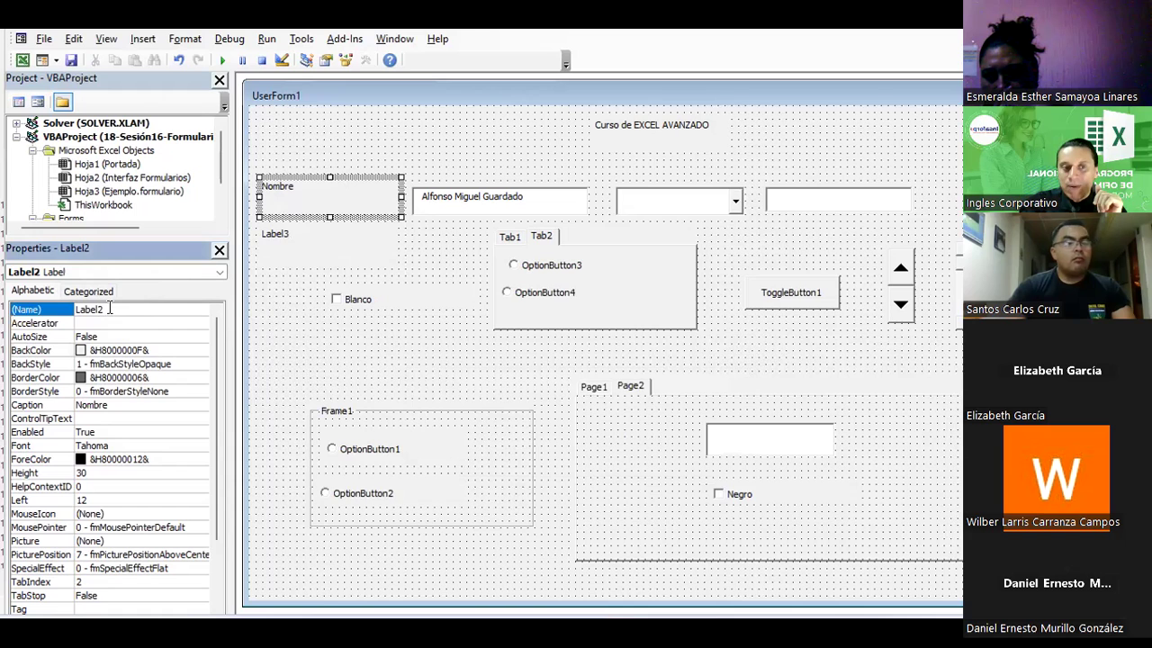
click(127, 309)
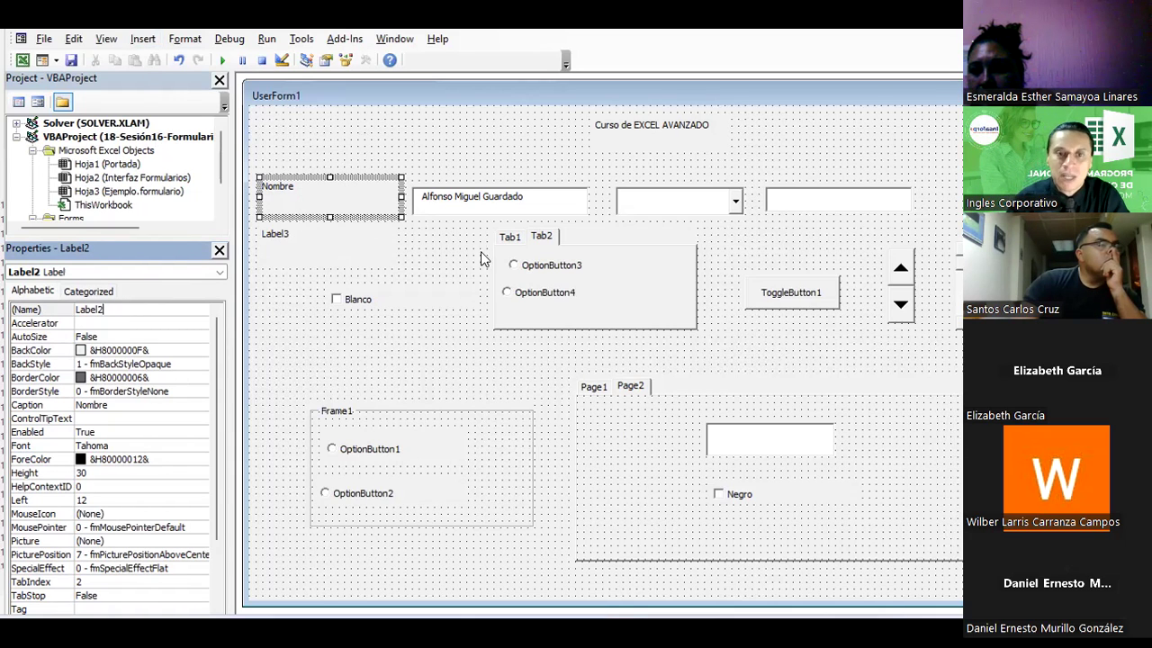
click(469, 205)
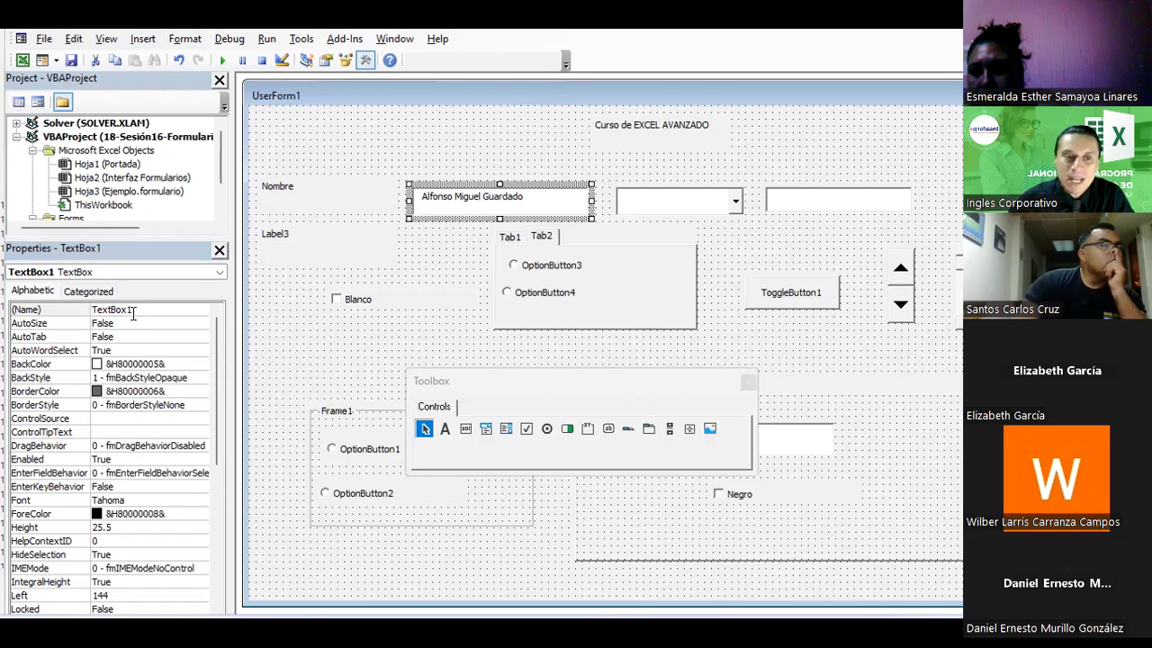
click(137, 309)
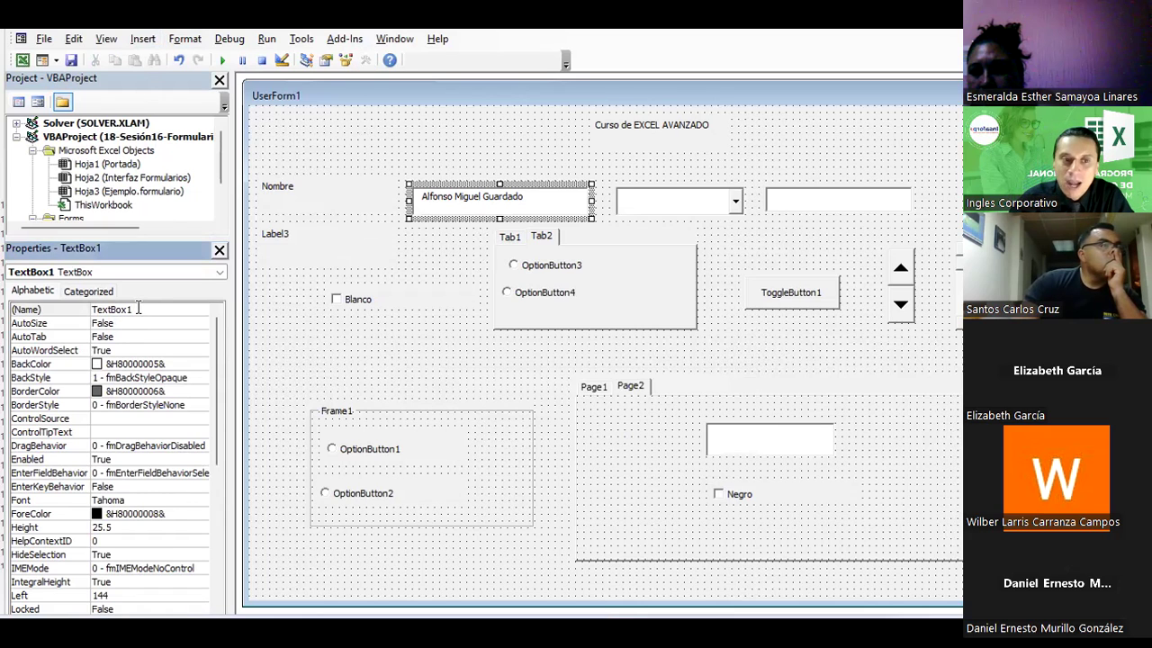
Step: Rename the Nombre label's object from Label2 to Viñeta1
click(361, 199)
click(108, 309)
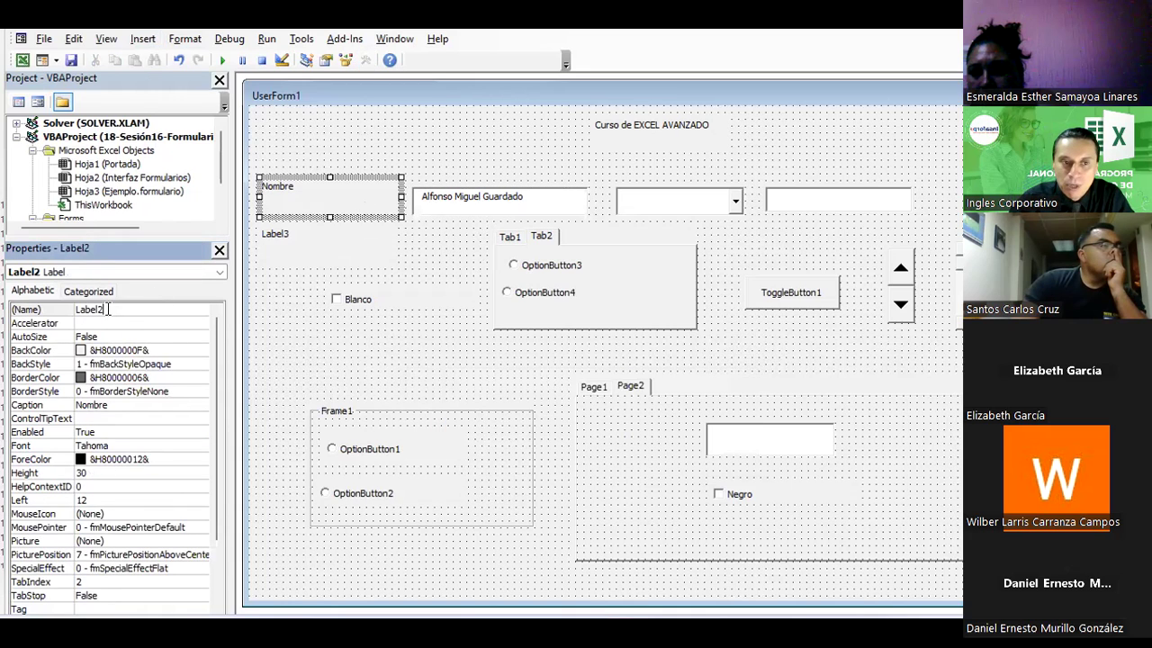
double_click(102, 309)
text(Viñeta1)
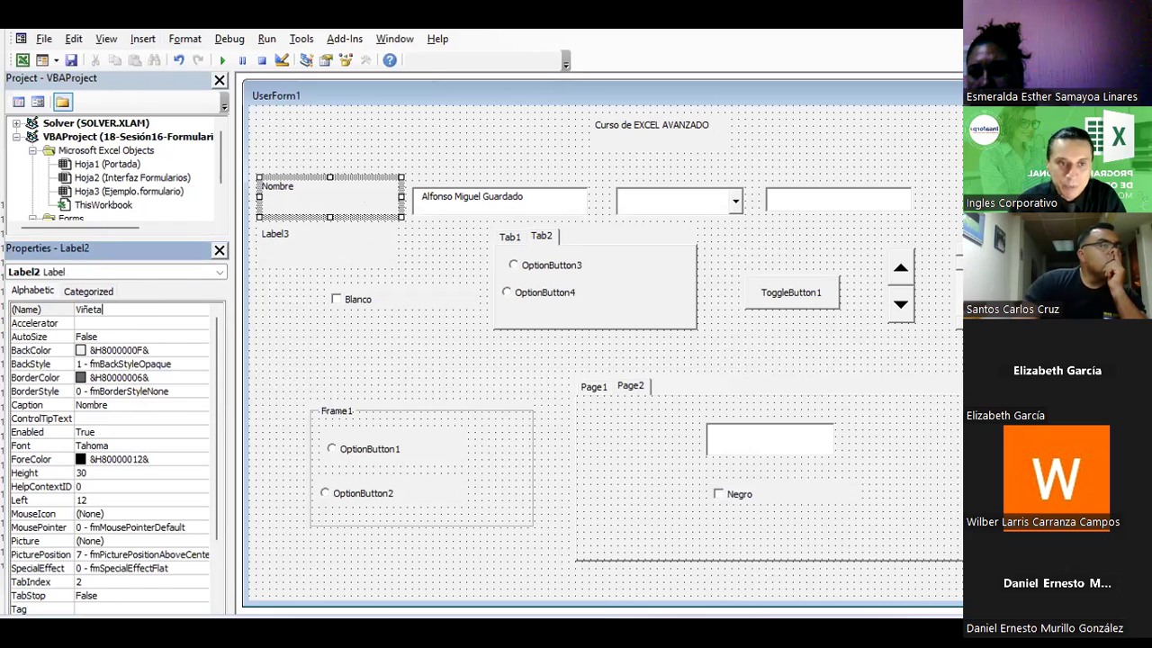
click(123, 326)
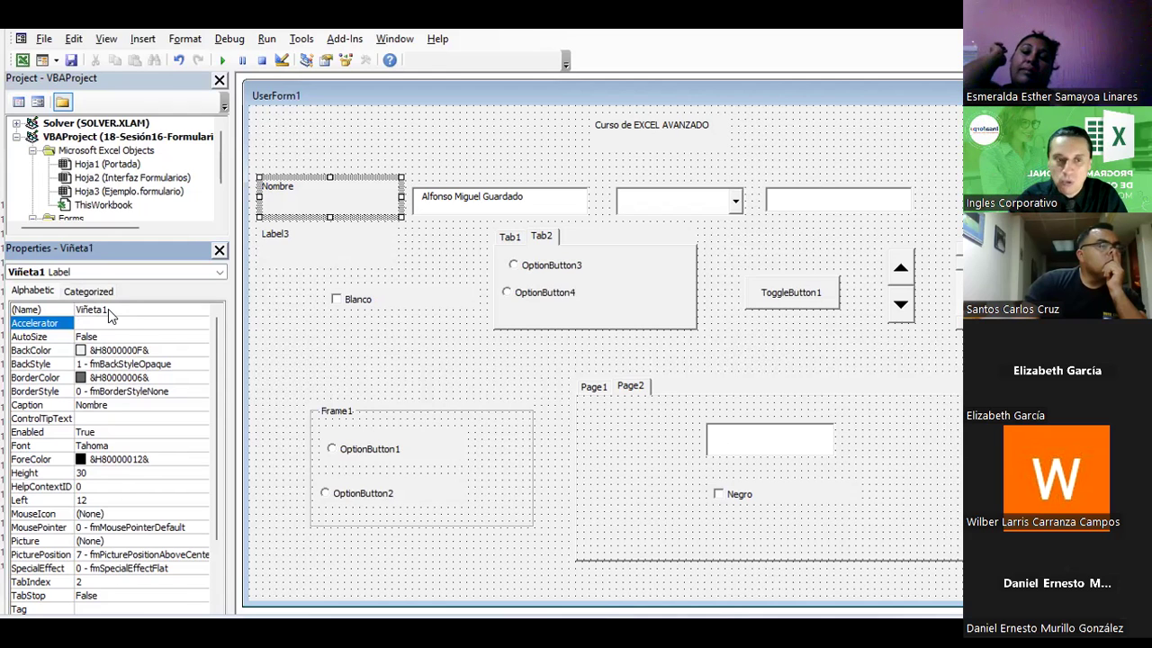
click(107, 309)
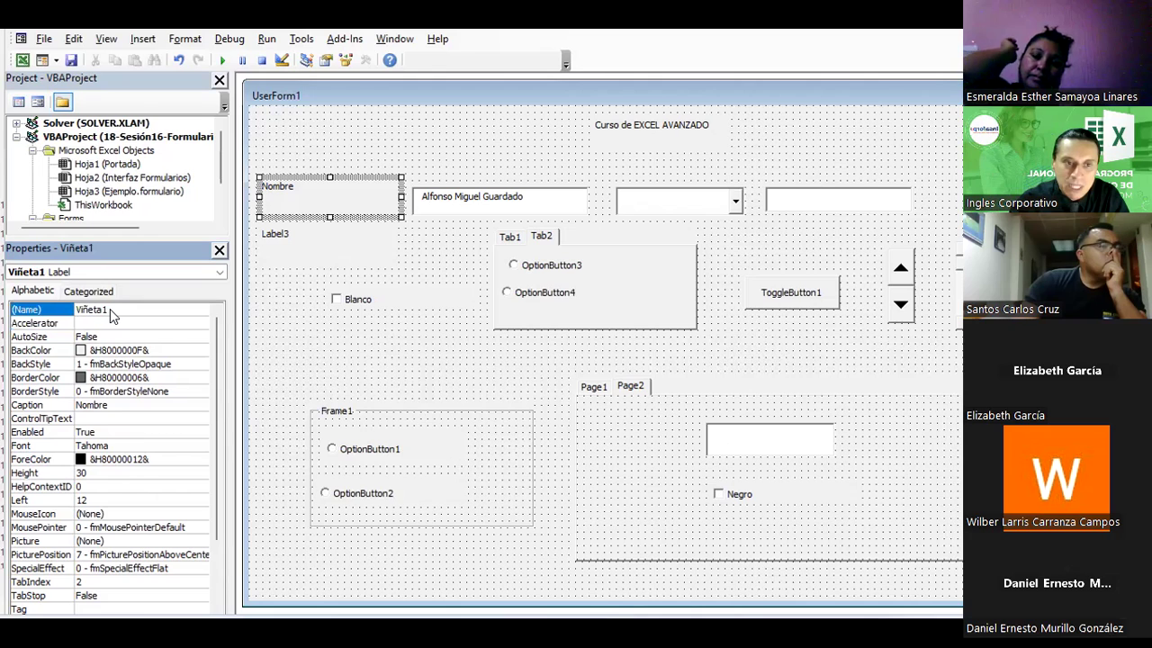
double_click(91, 309)
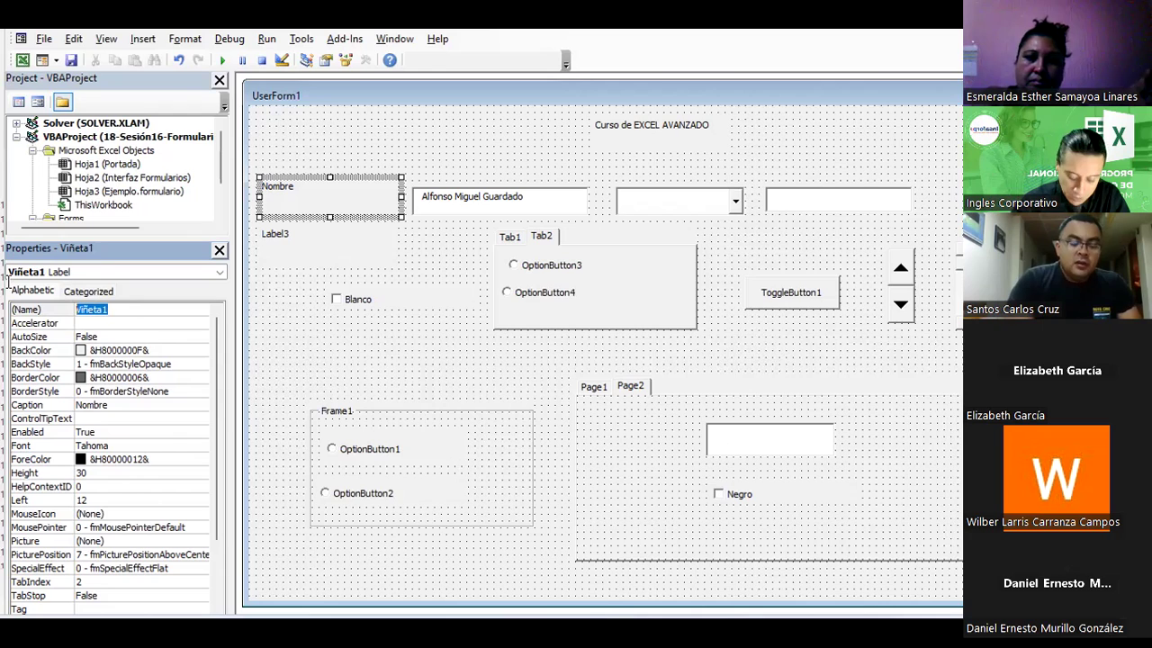
Step: Type V1nombre as the label's new object name
text(V1nombre)
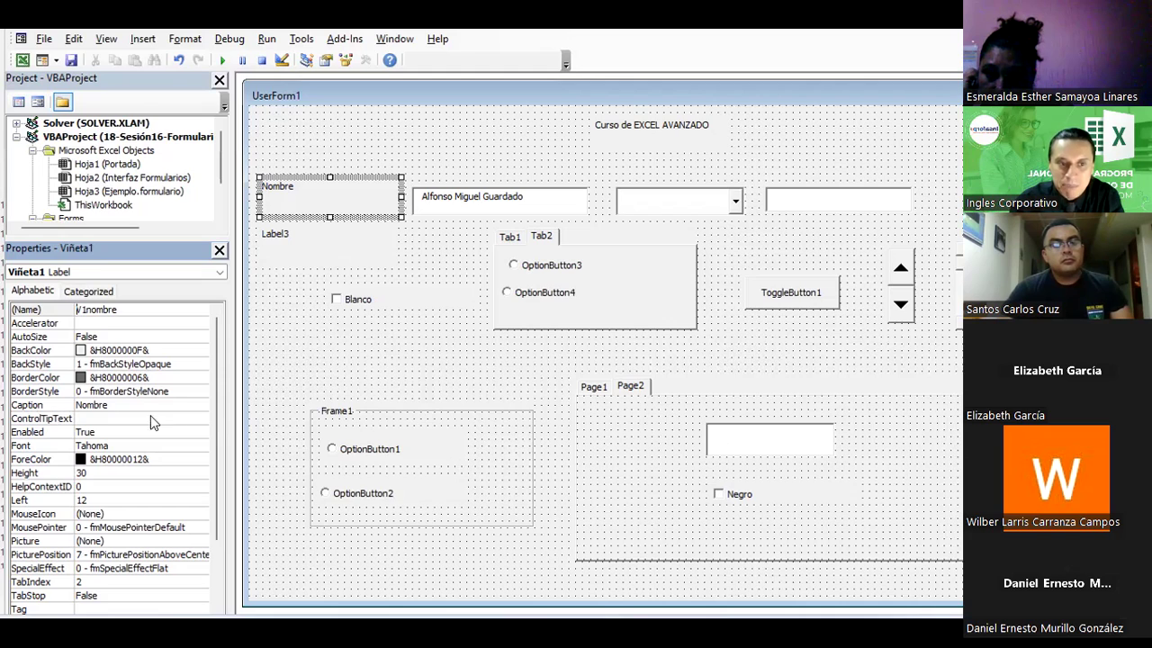
Step: Commit the name V1nombre and change the label's caption to 'Name:'
click(116, 407)
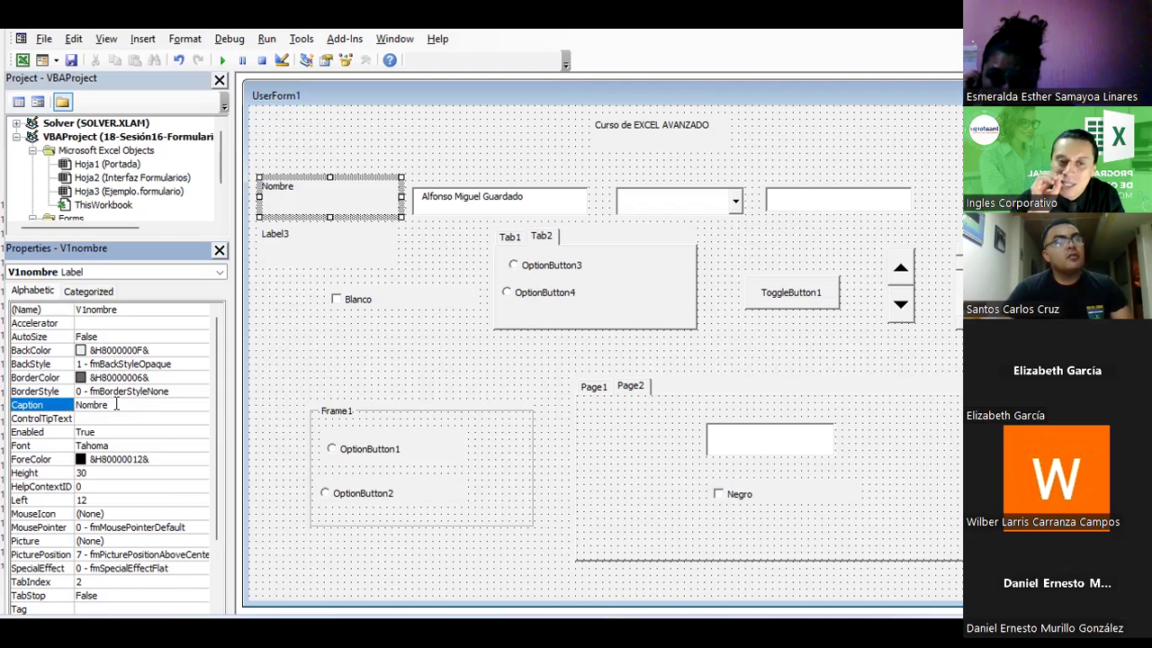
click(297, 187)
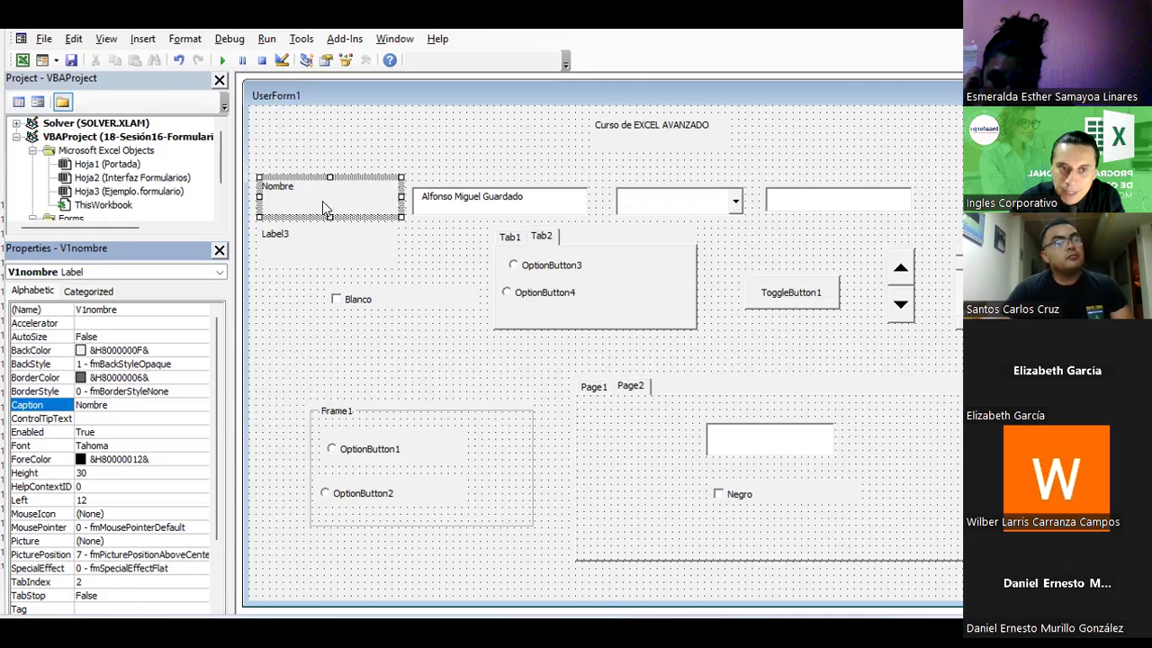
drag(114, 407, 63, 409)
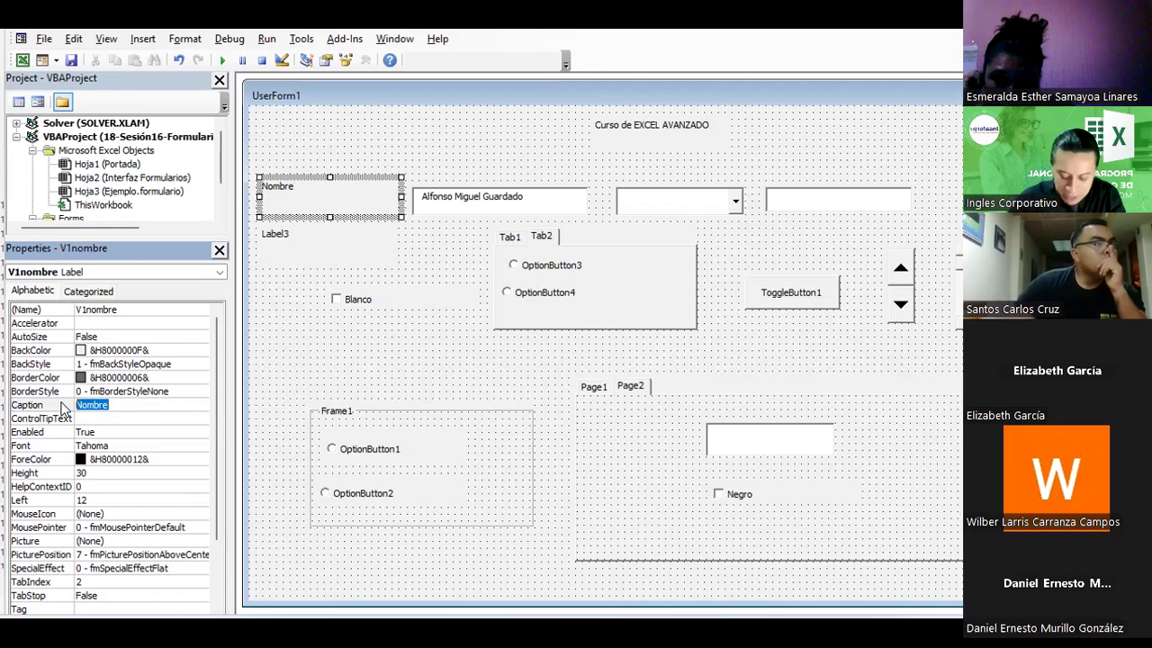
text(Name)
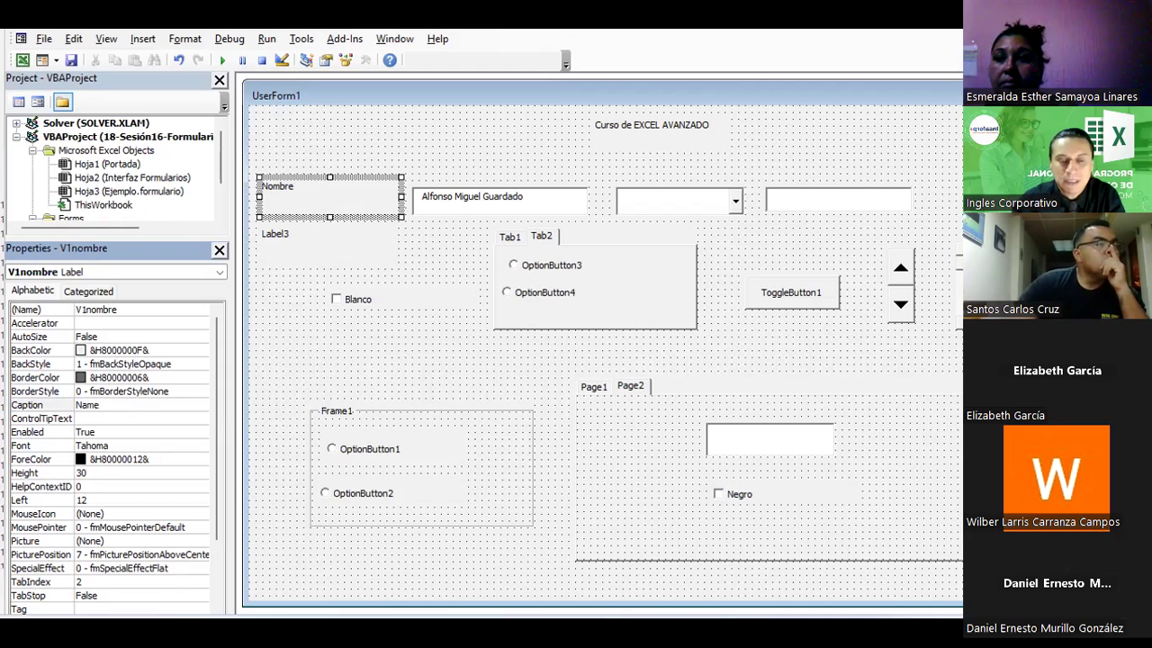
text(:)
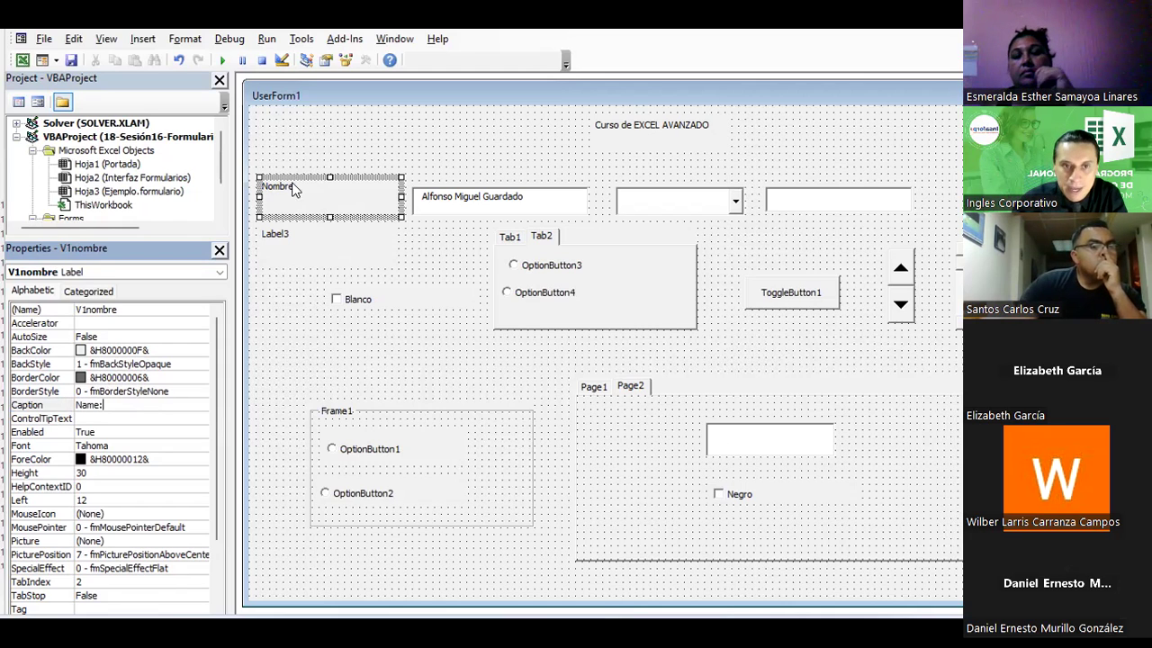
click(292, 362)
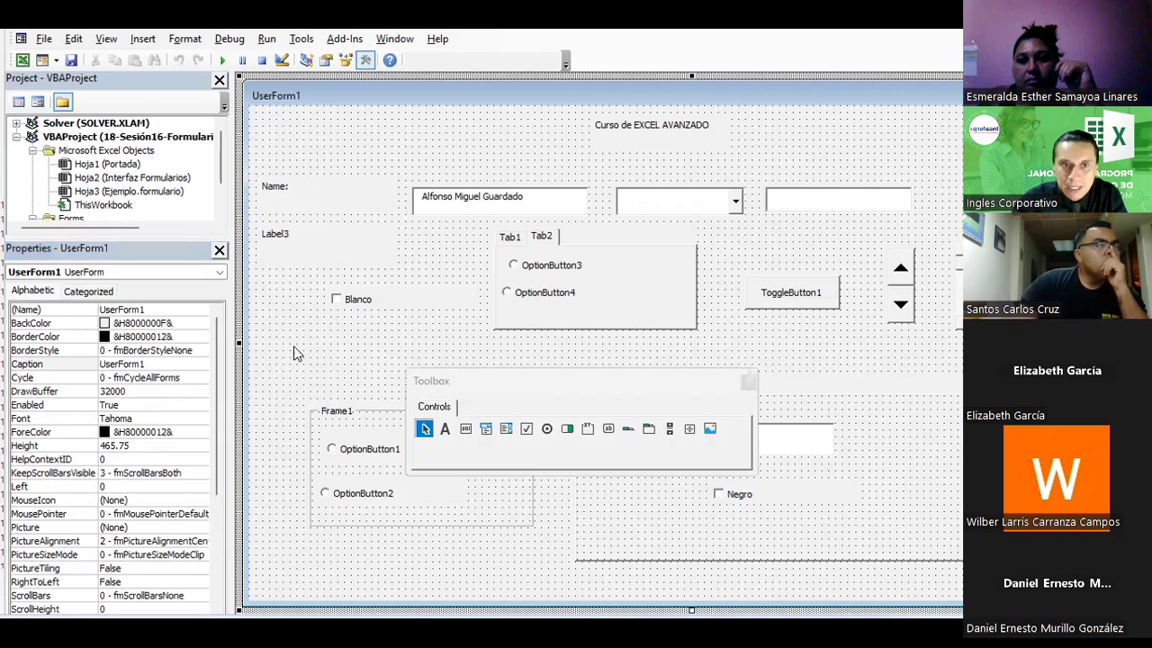
Step: Reselect the Name: label and browse its properties, starting at Accelerator
click(288, 197)
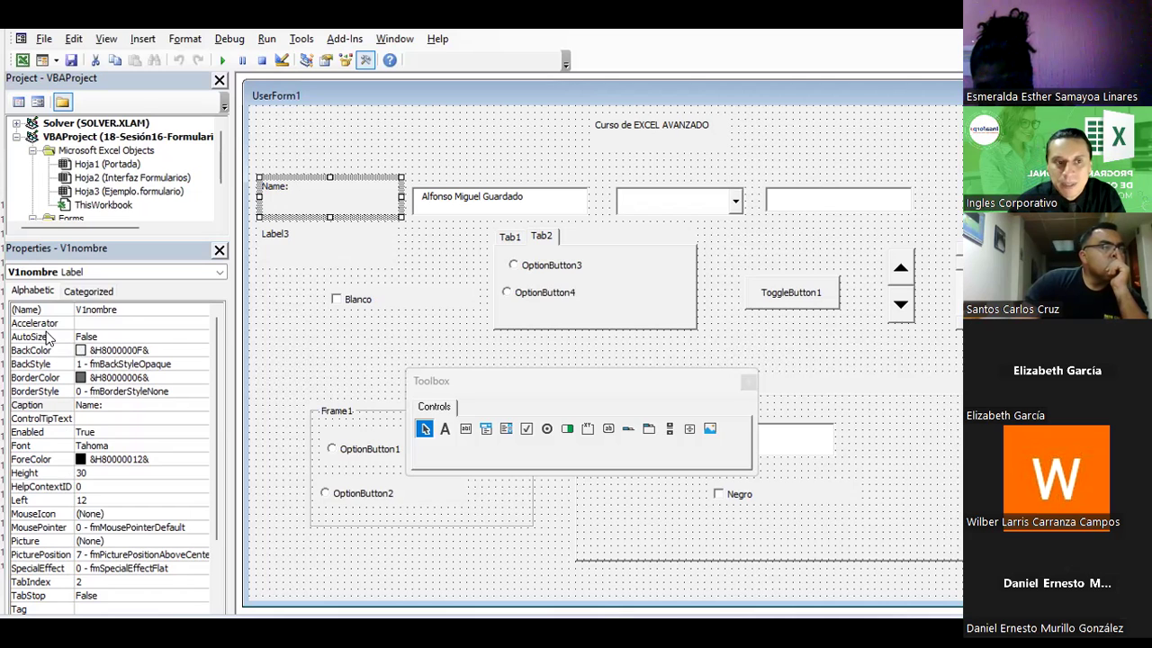
click(135, 309)
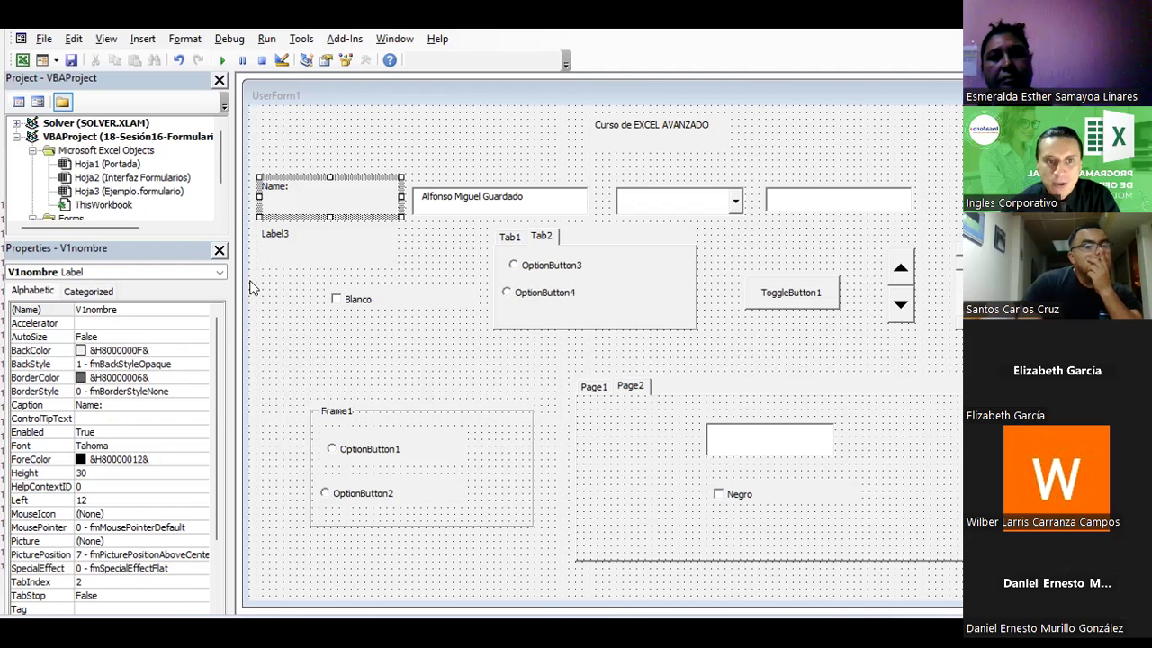
click(174, 324)
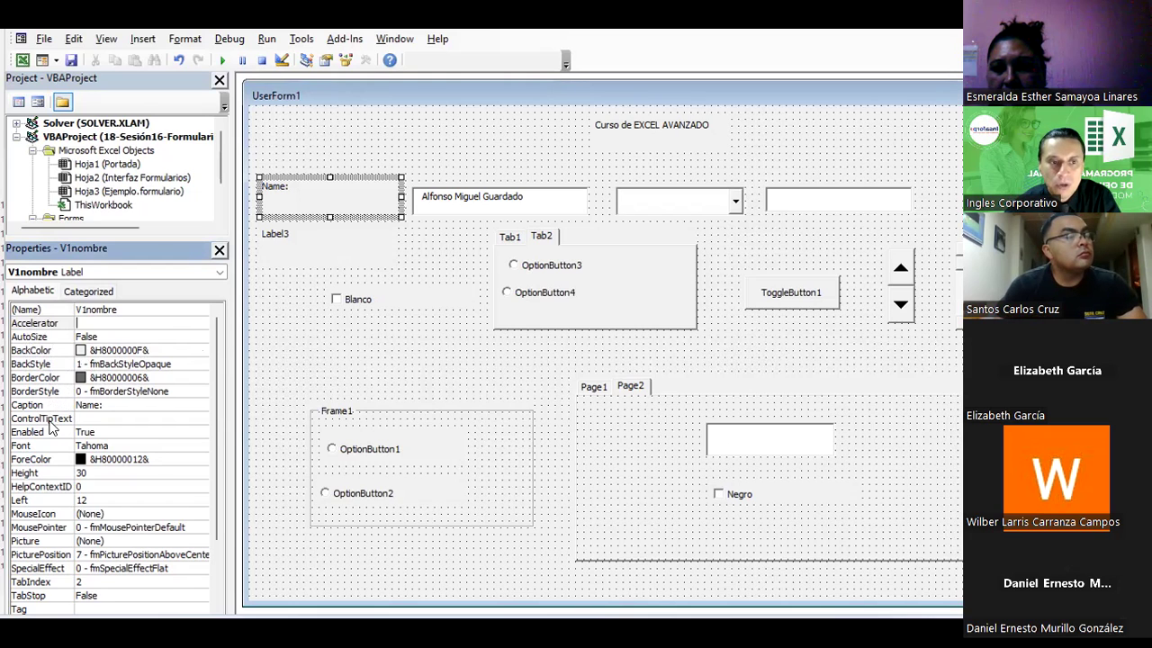
scroll(54, 423, down, 1)
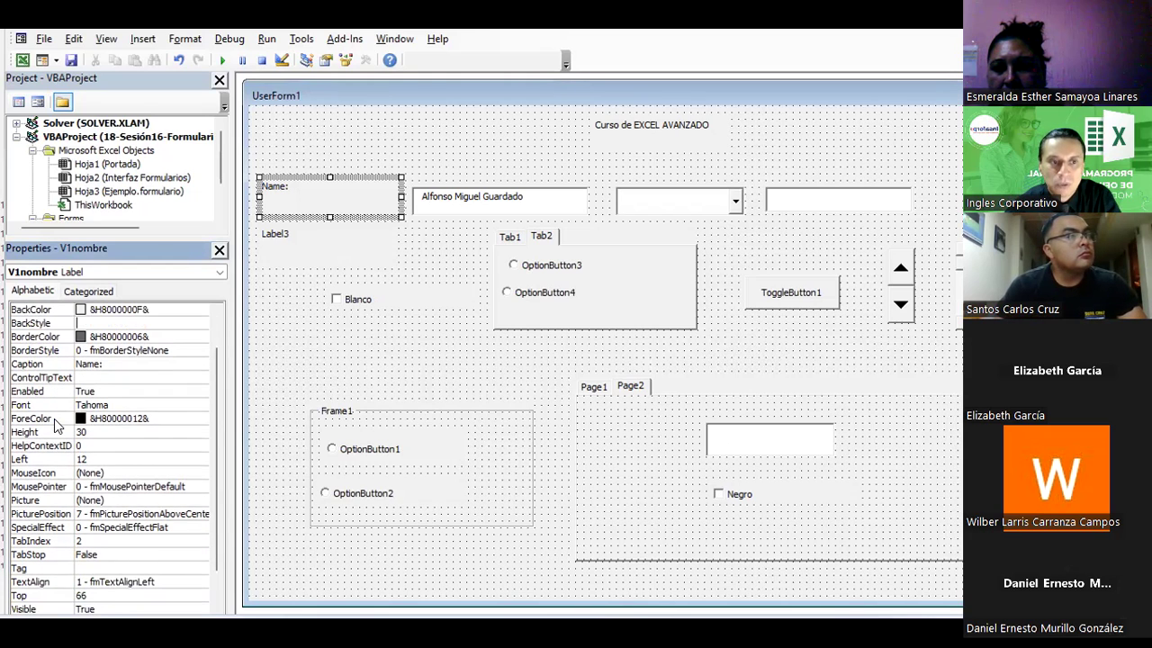
scroll(54, 423, down, 1)
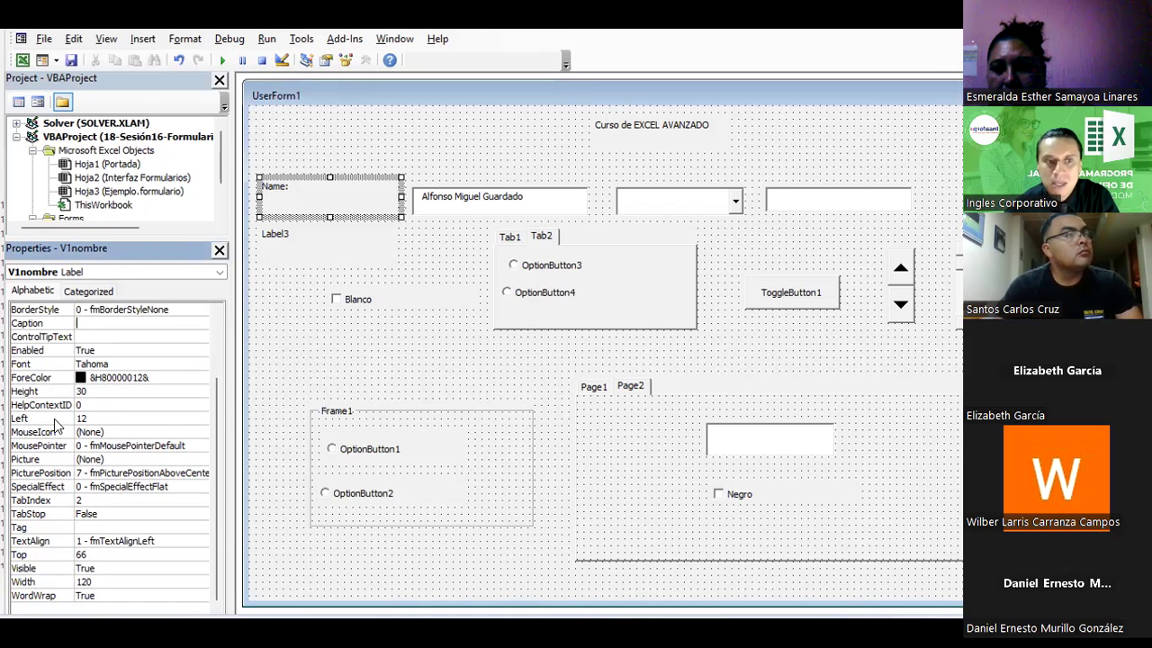
scroll(58, 416, up, 2)
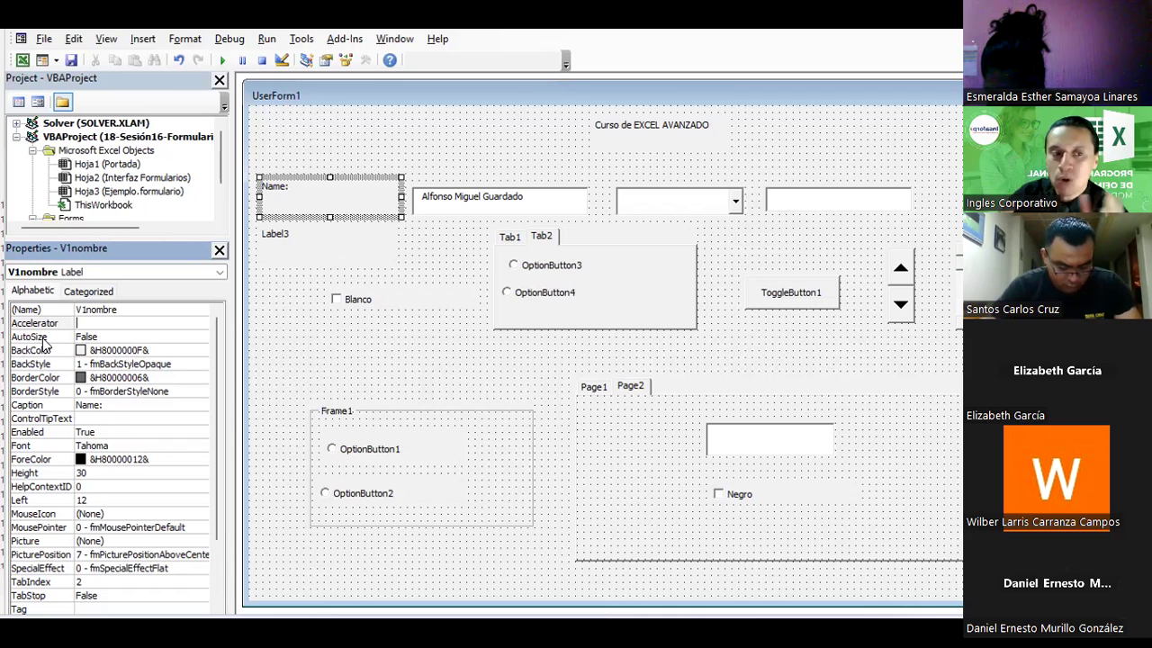
Step: Set the V1nombre label's AutoSize property to True
click(81, 337)
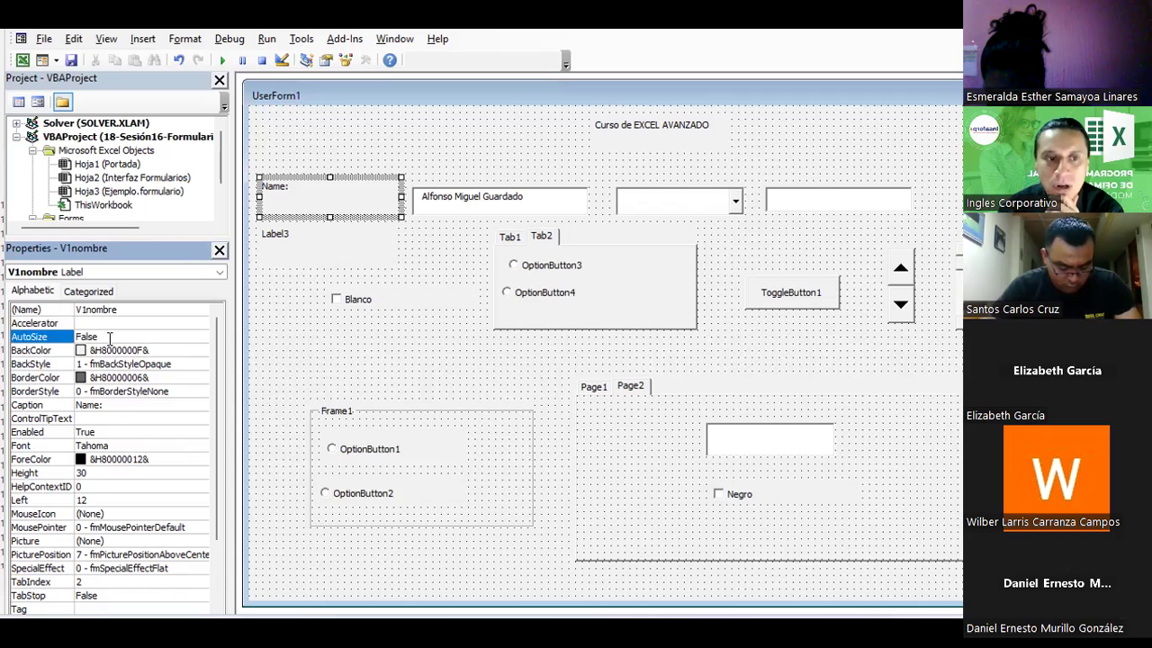
click(201, 336)
click(124, 348)
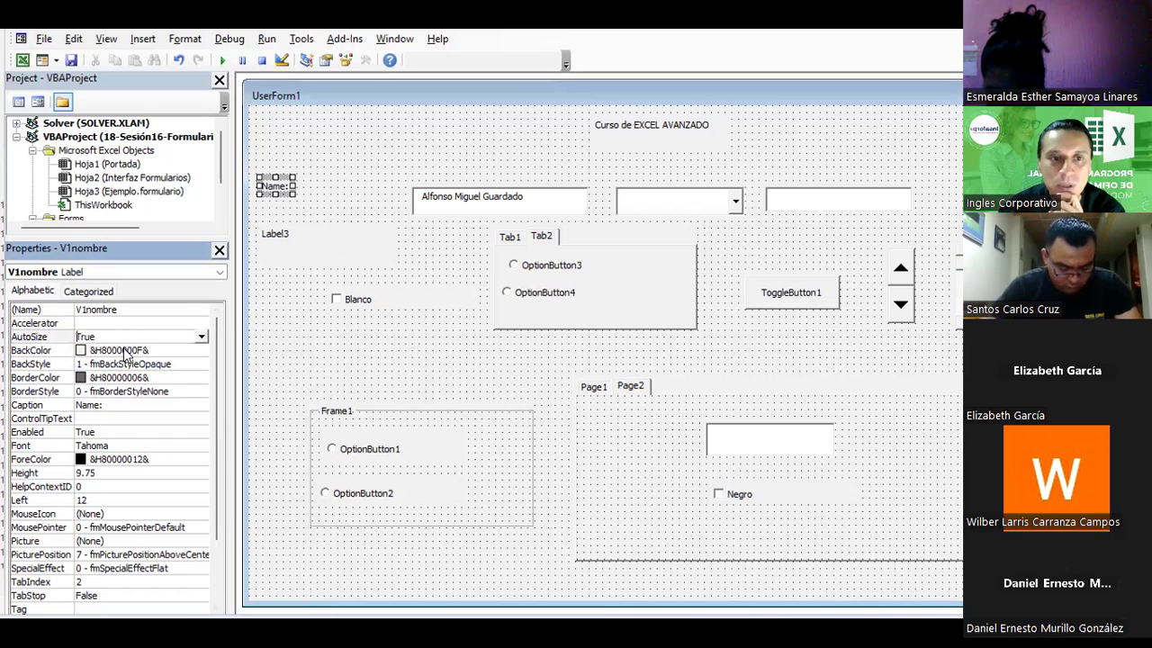
click(304, 206)
click(273, 193)
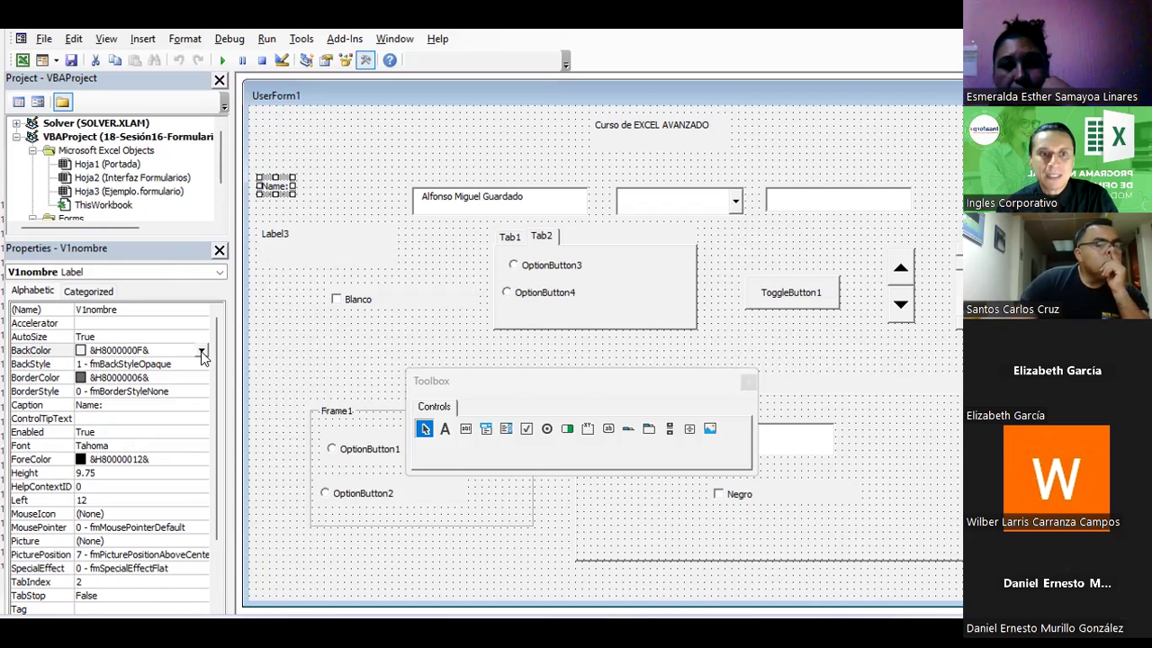
Step: Set the Name: label's BackColor to dark navy &H00400000& from the Palette
click(200, 351)
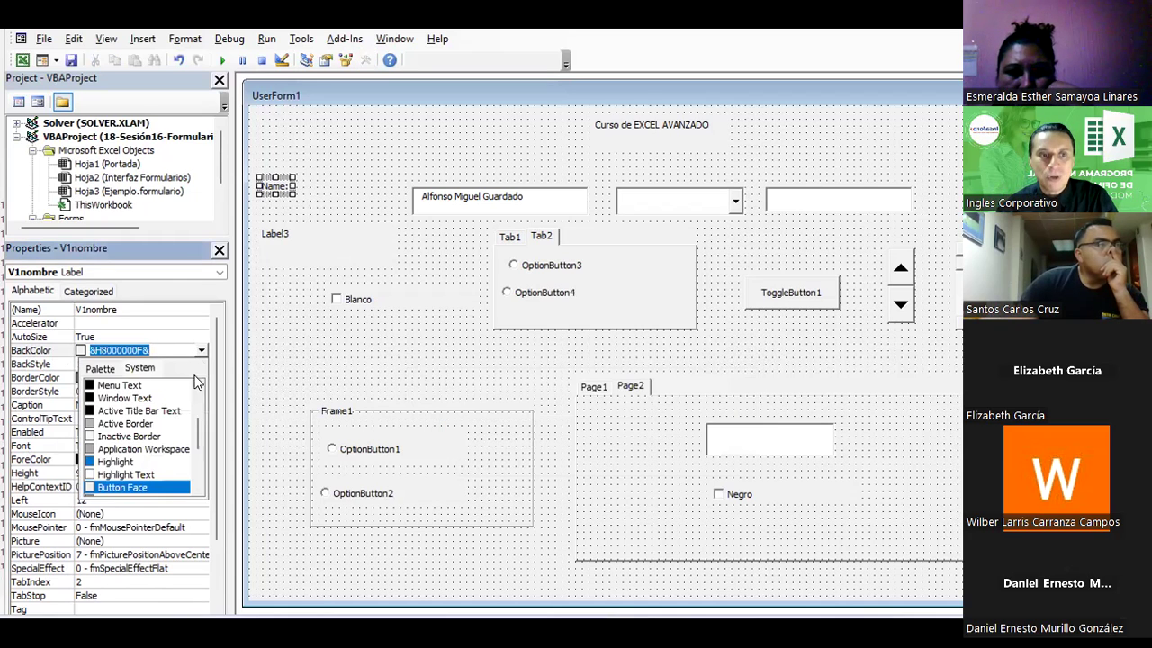
mouse_move(199, 443)
mouse_down()
mouse_move(199, 484)
mouse_move(199, 389)
mouse_up()
click(100, 369)
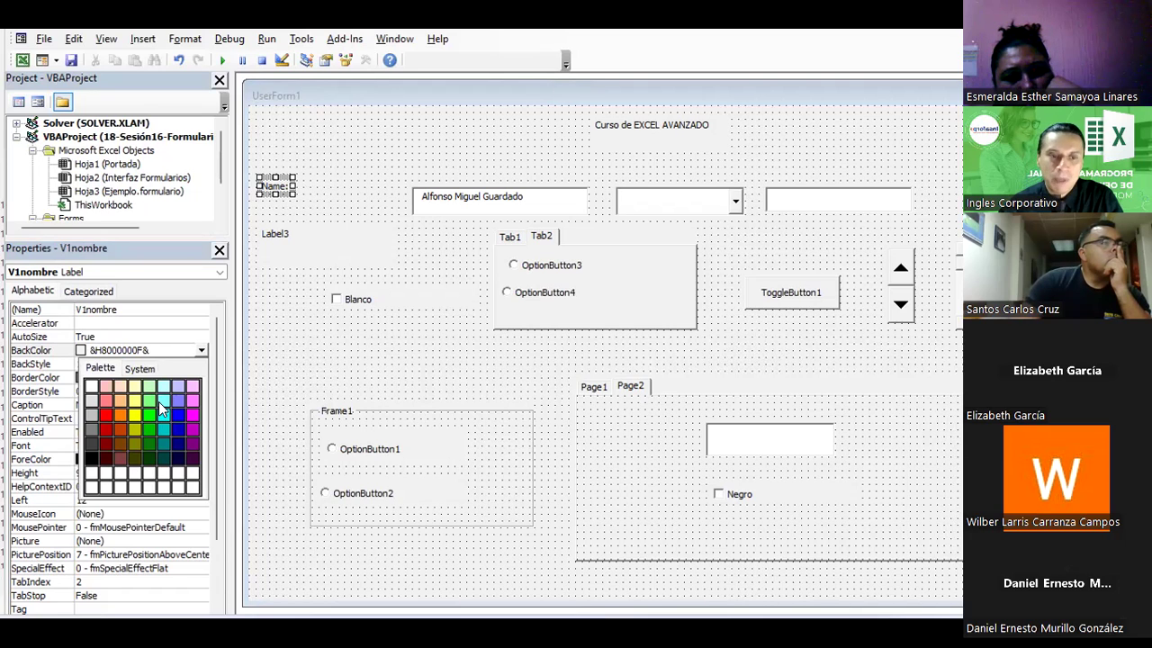
click(177, 460)
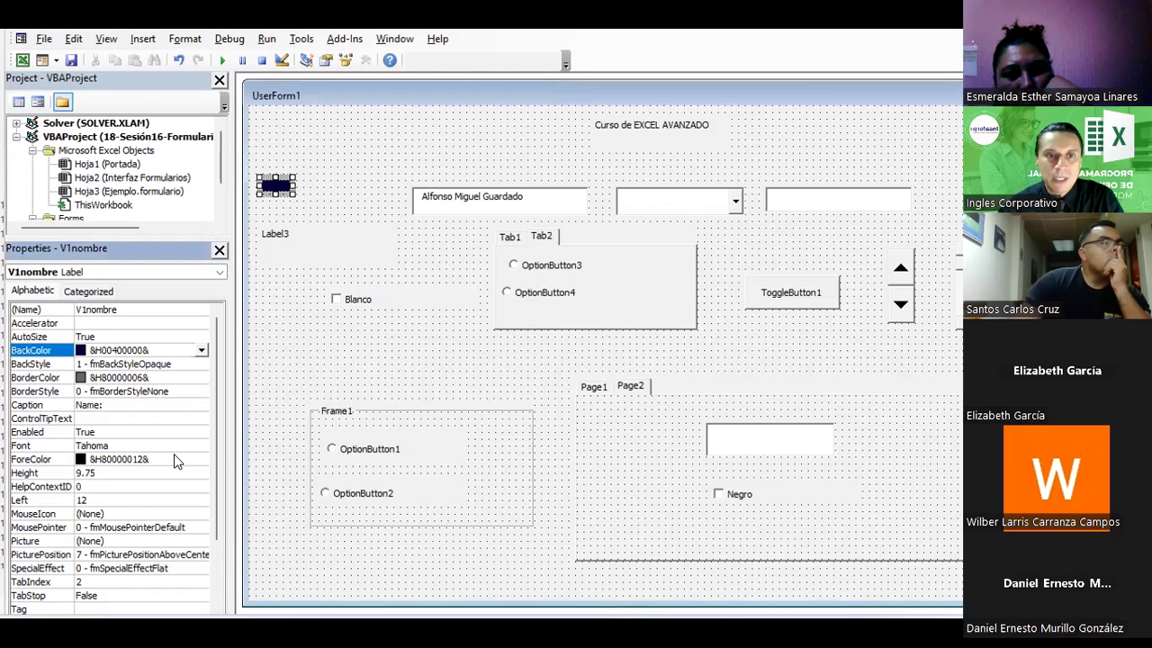
click(311, 195)
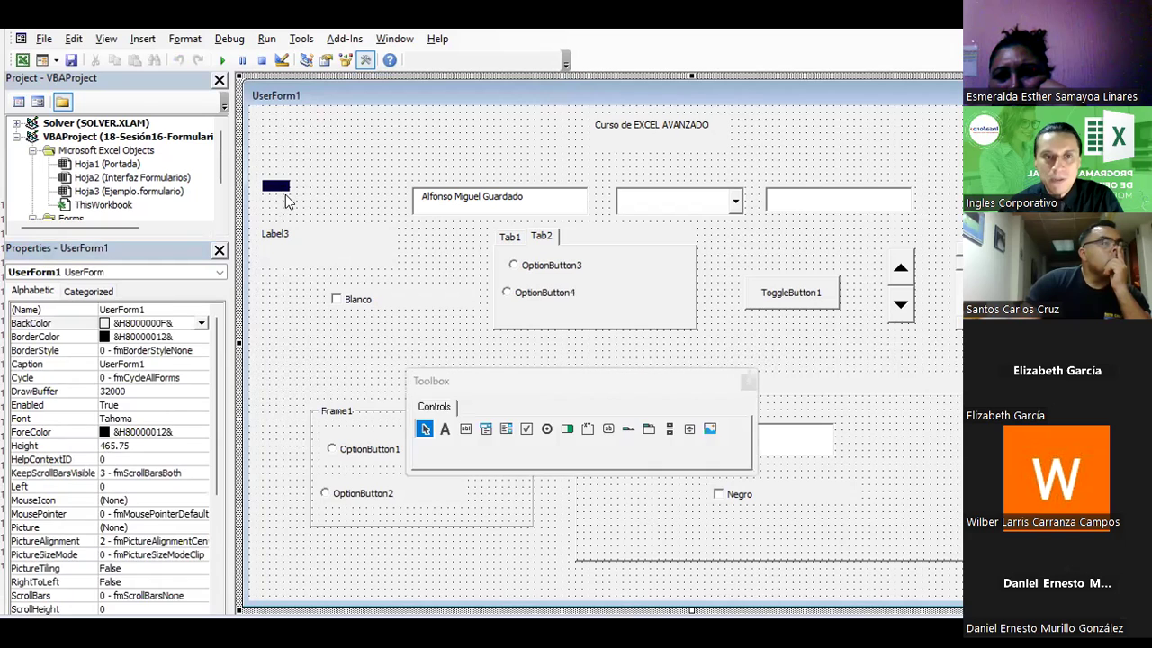
click(279, 189)
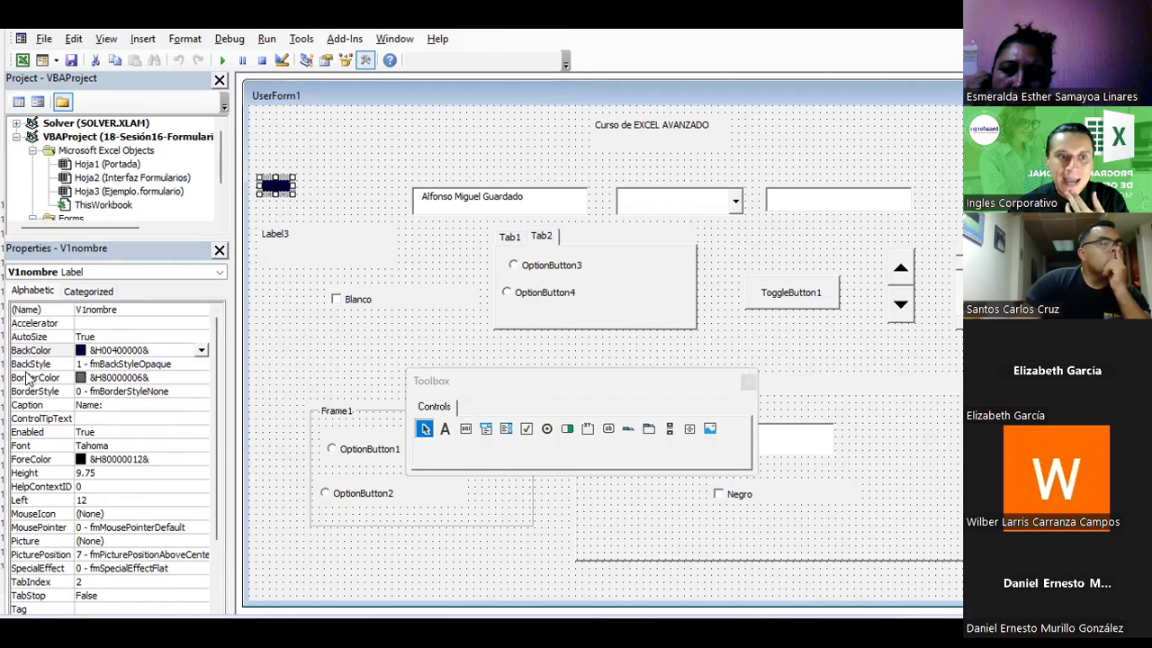
click(132, 364)
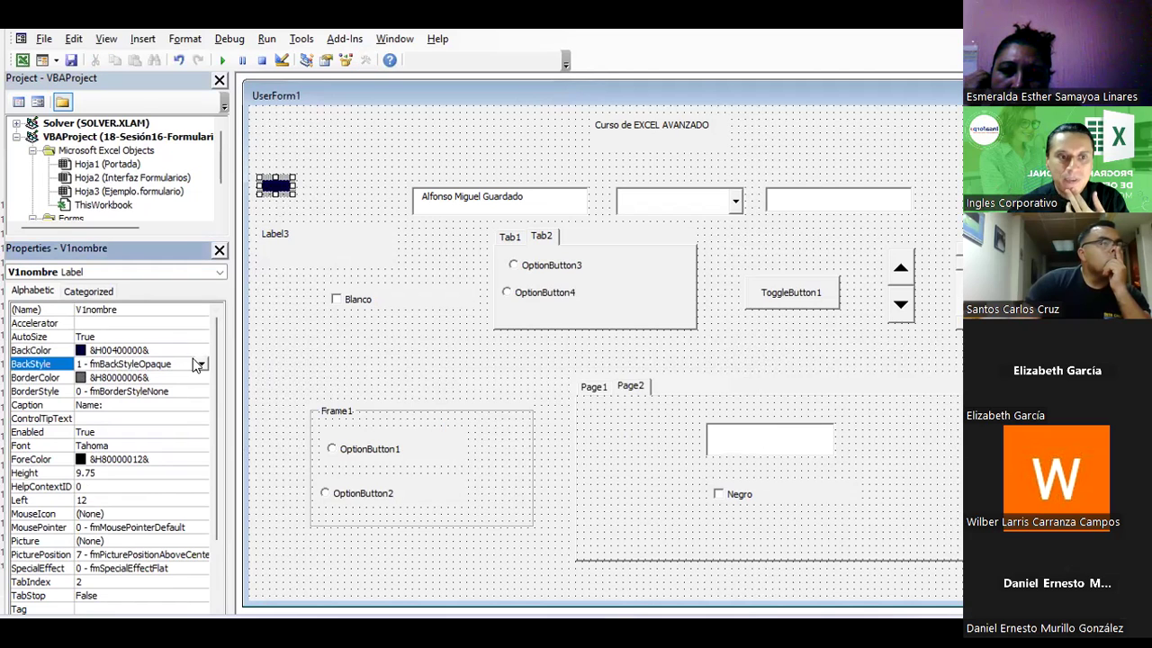
click(199, 364)
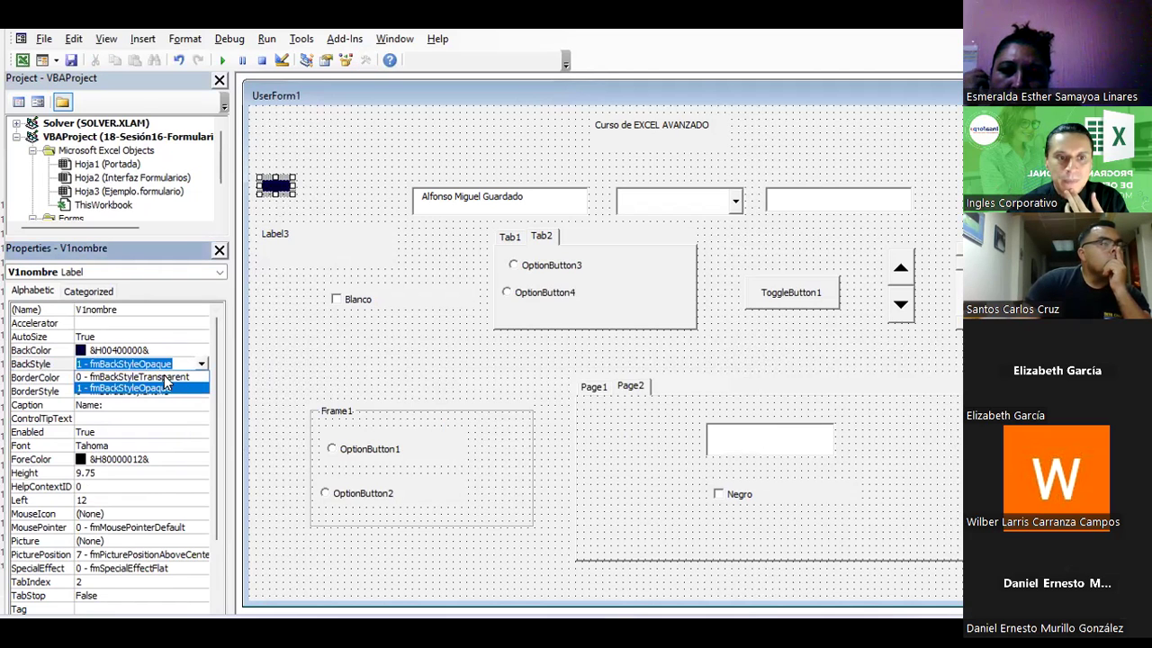
Step: Try a transparent label background, then give UserForm1 BorderStyle 1 - fmBorderStyleSingle
click(188, 376)
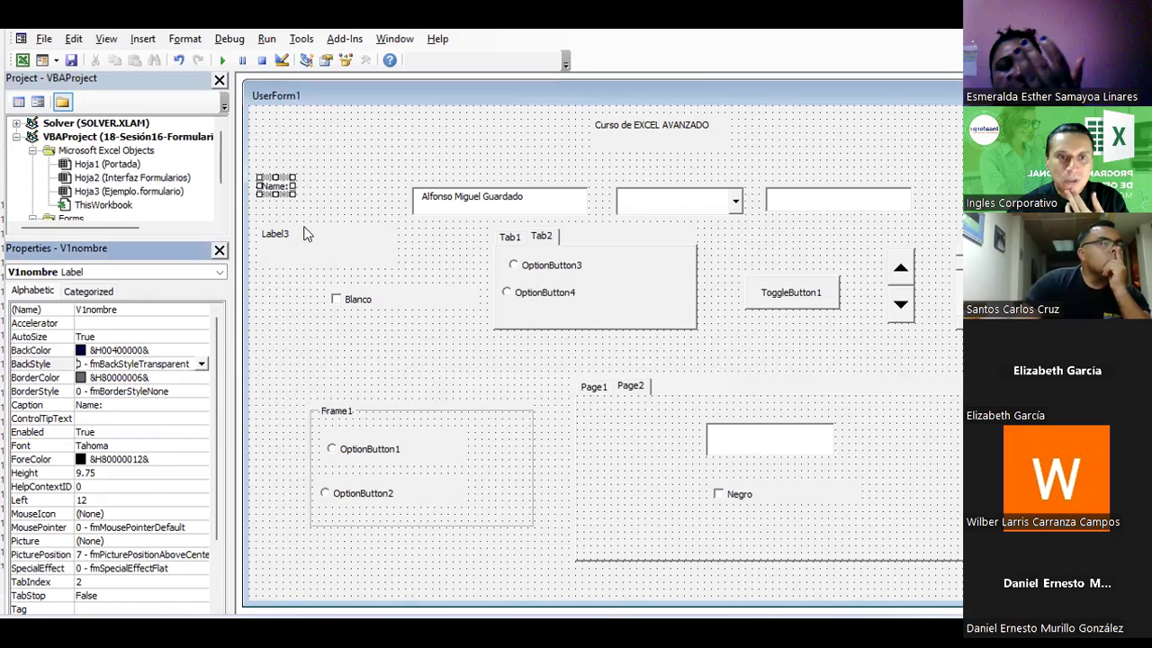
click(334, 175)
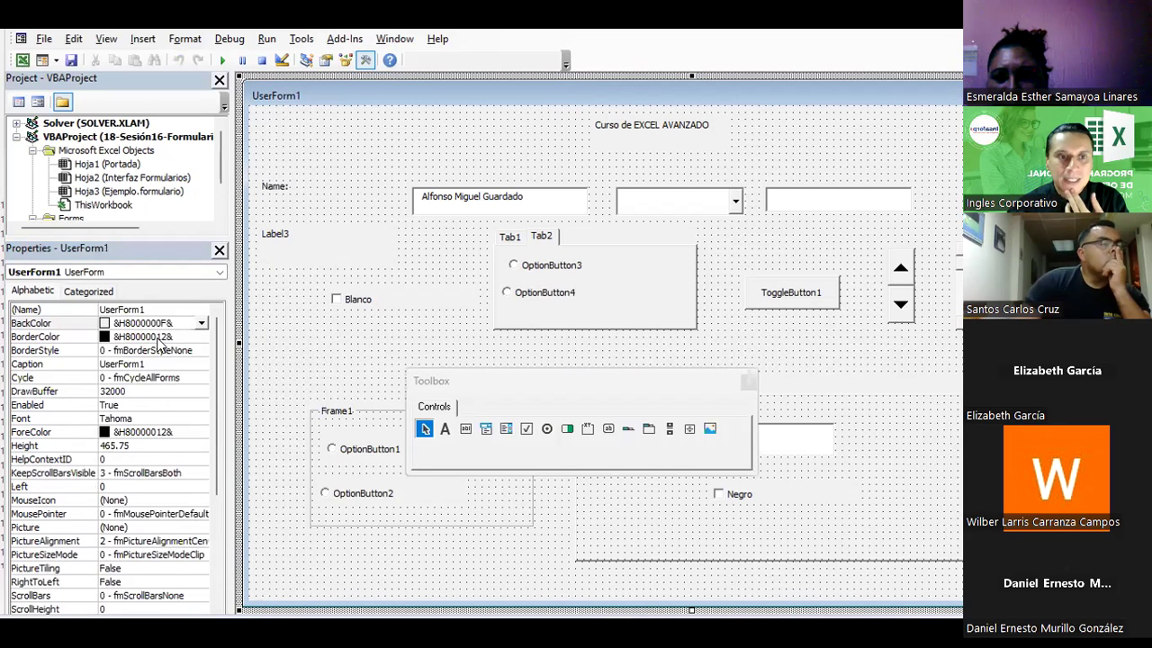
click(200, 349)
click(200, 349)
click(175, 377)
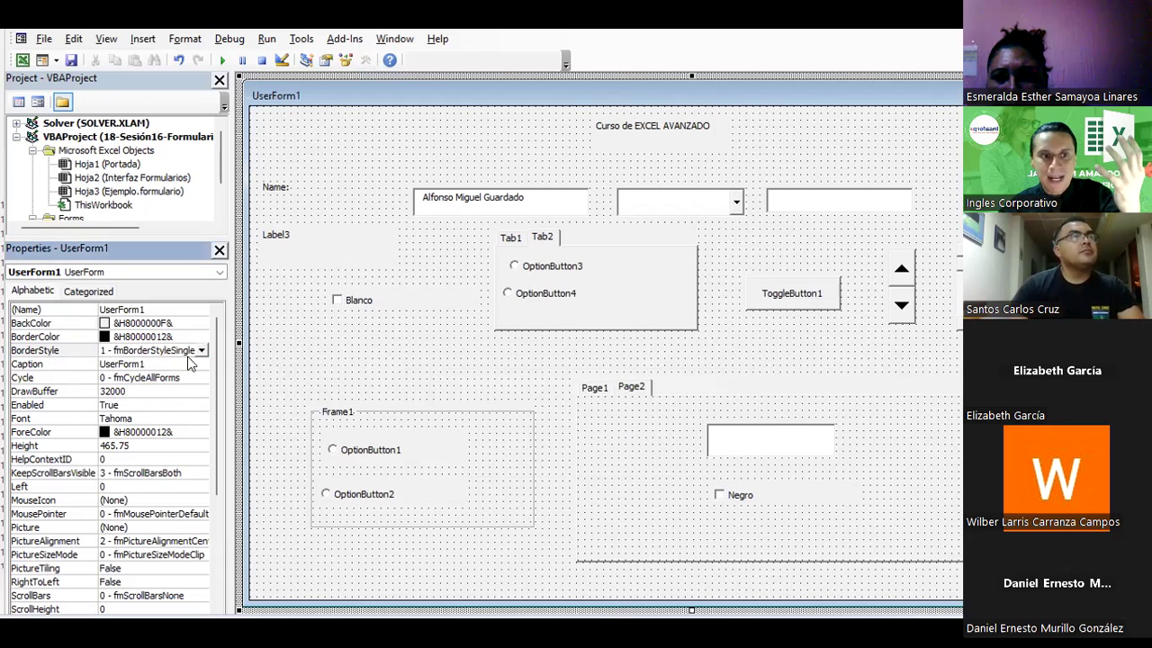
Step: Set the Name: label's BackStyle back to 1 - fmBackStyleOpaque
click(270, 189)
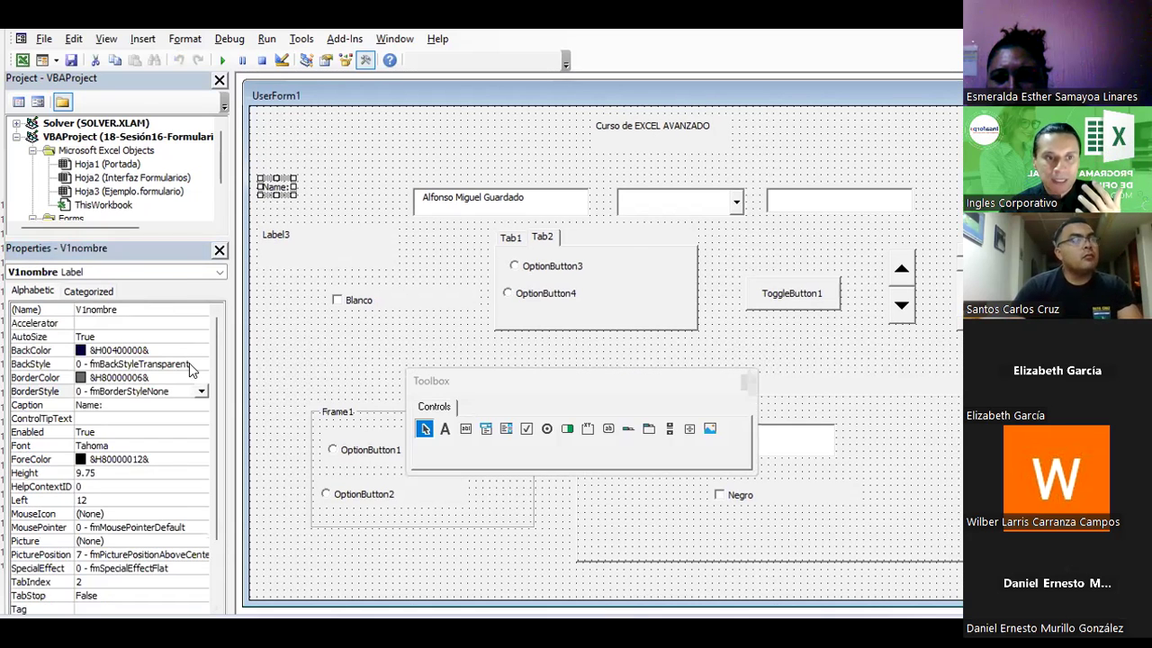
click(191, 365)
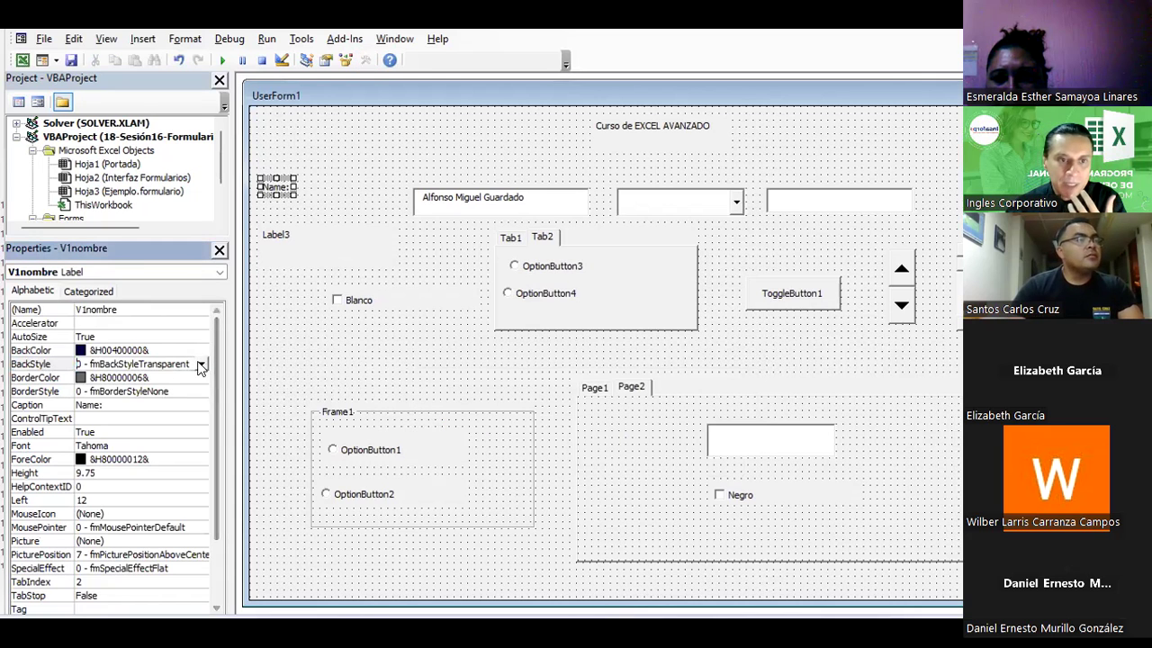
click(202, 364)
click(174, 387)
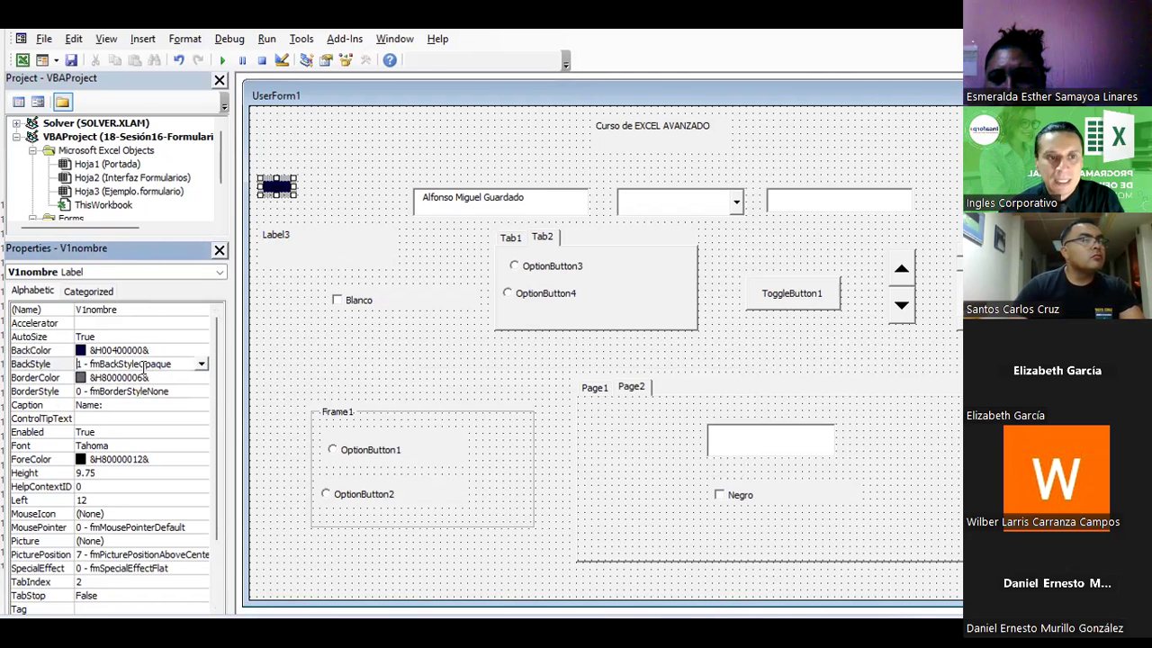
Step: Set the Name: label's BorderColor to yellow (&H0000FFFF&) from the Palette
click(179, 378)
click(200, 378)
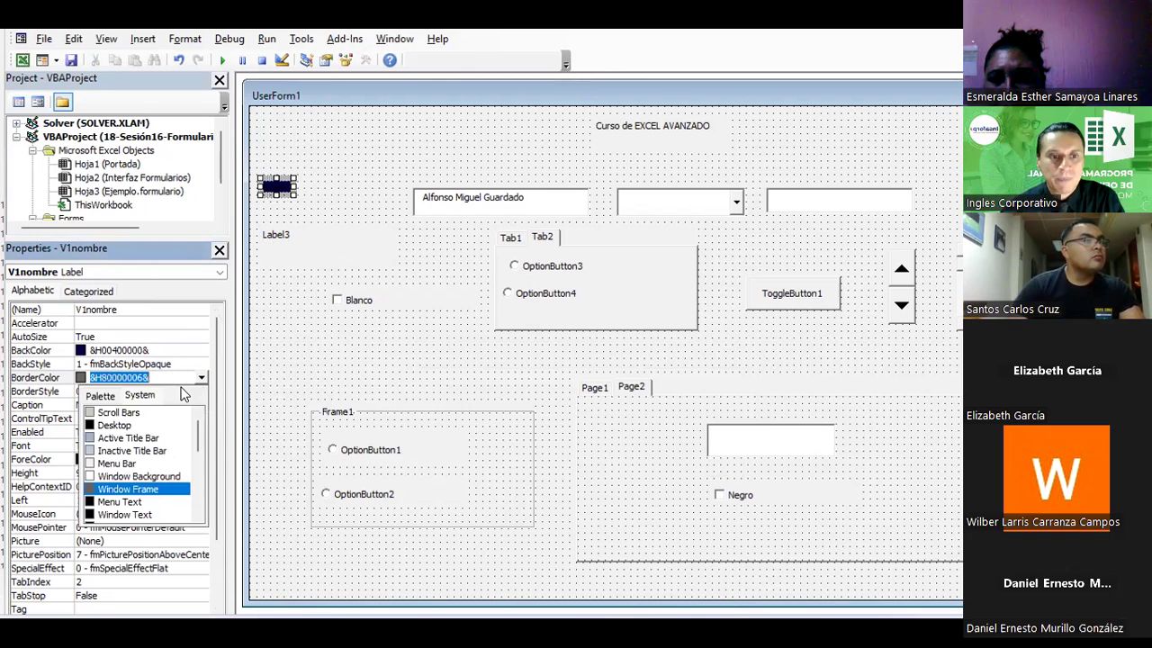
click(106, 396)
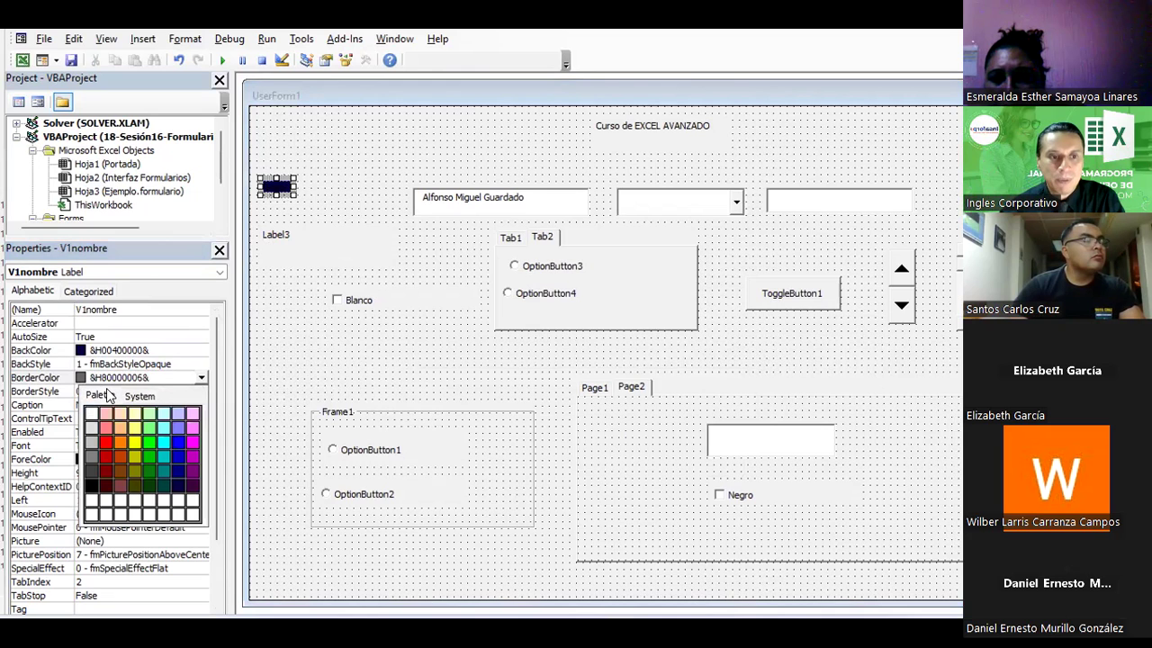
click(135, 440)
click(346, 205)
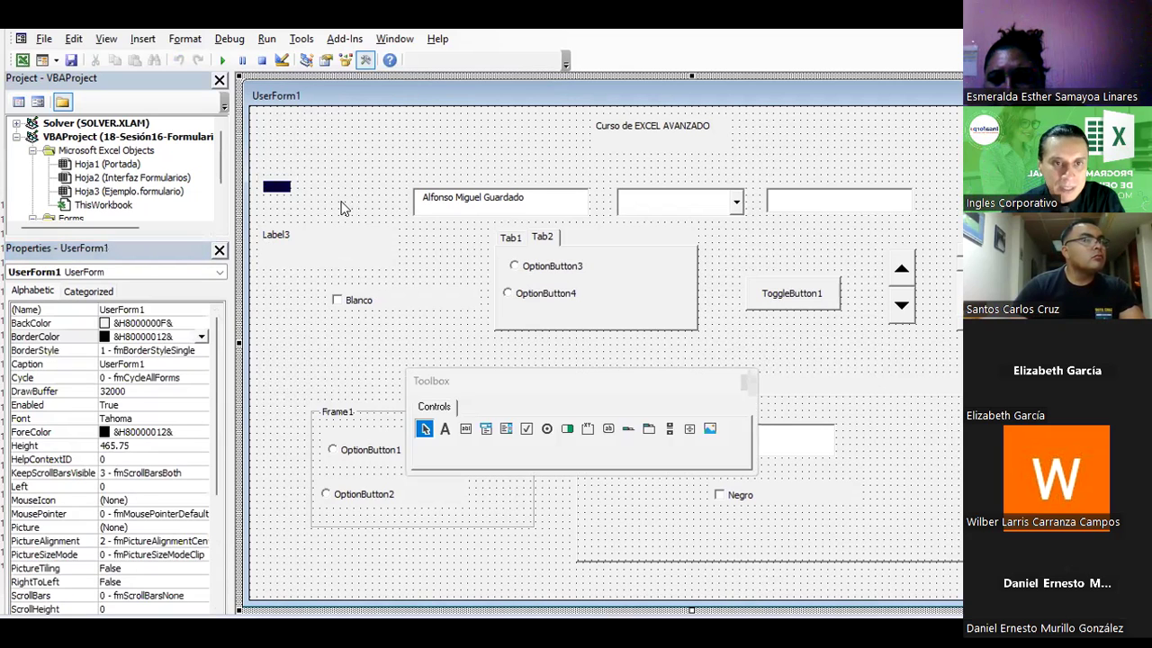
click(288, 189)
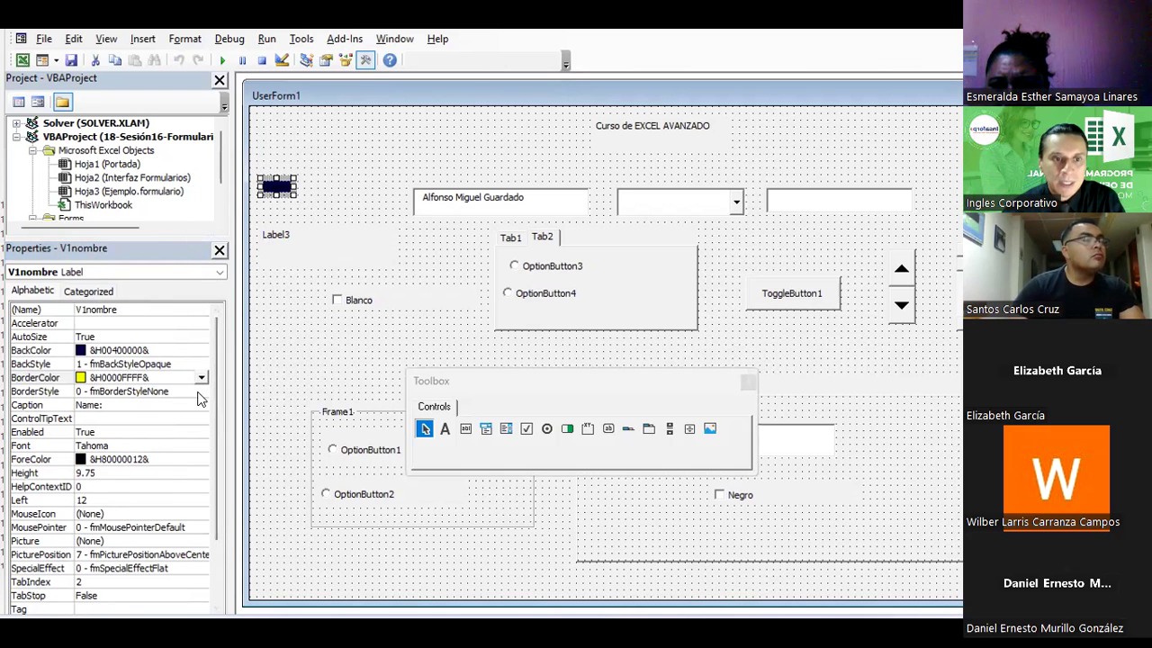
Step: Give the Name: label BorderStyle 1 - fmBorderStyleSingle
click(201, 390)
click(200, 391)
click(169, 415)
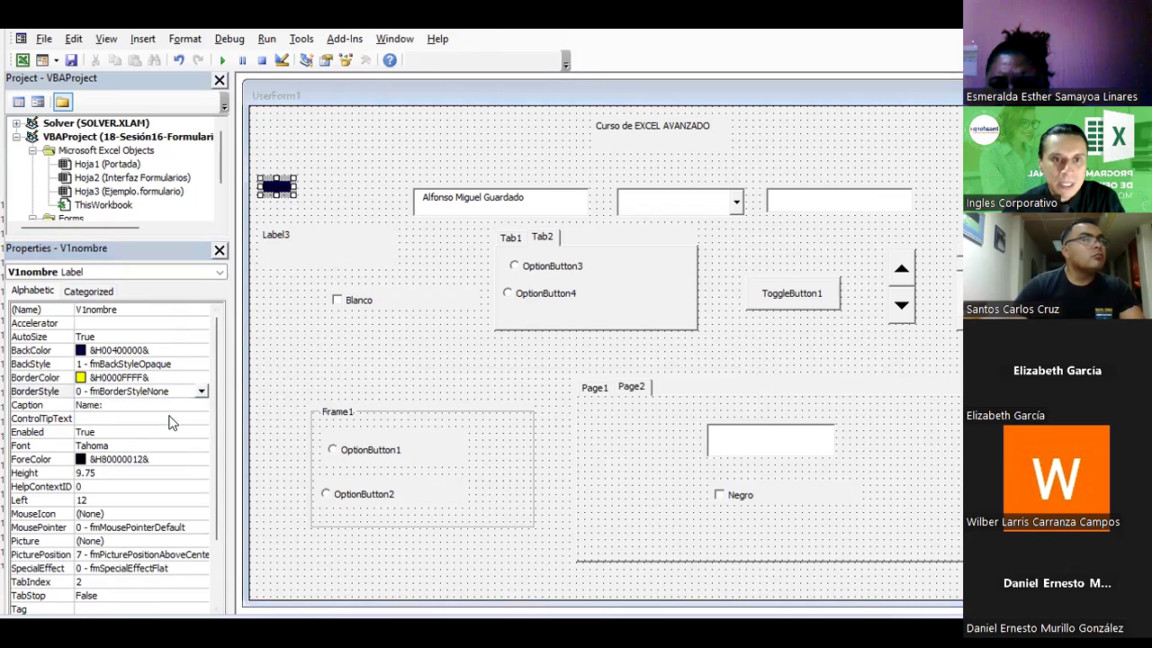
click(312, 204)
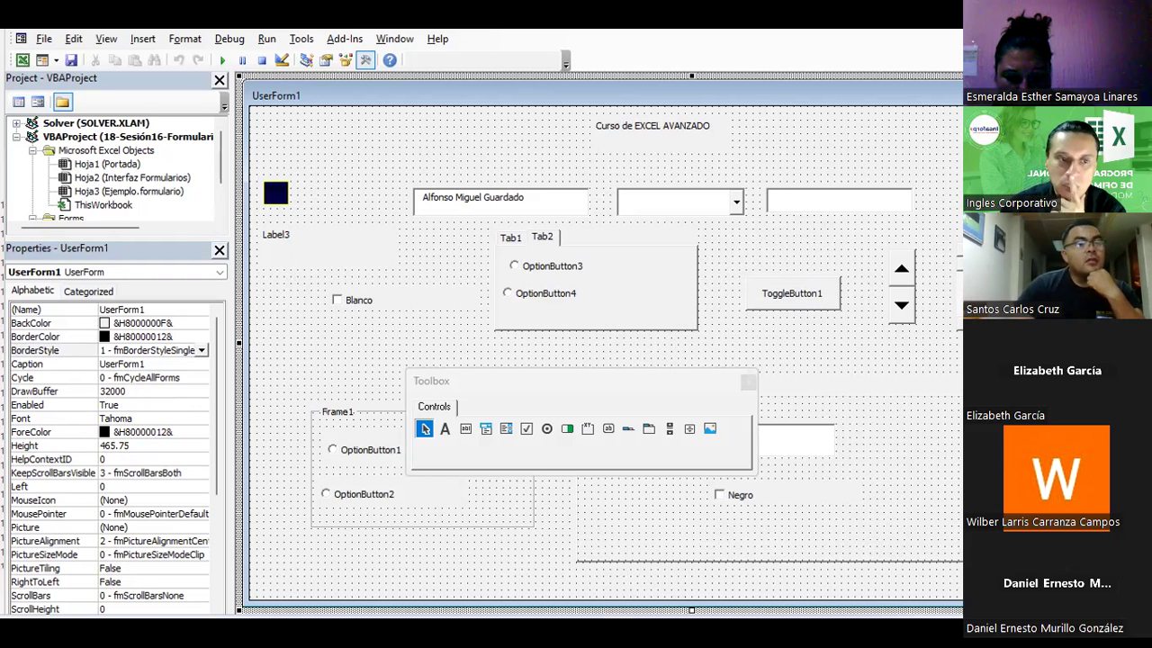
click(275, 195)
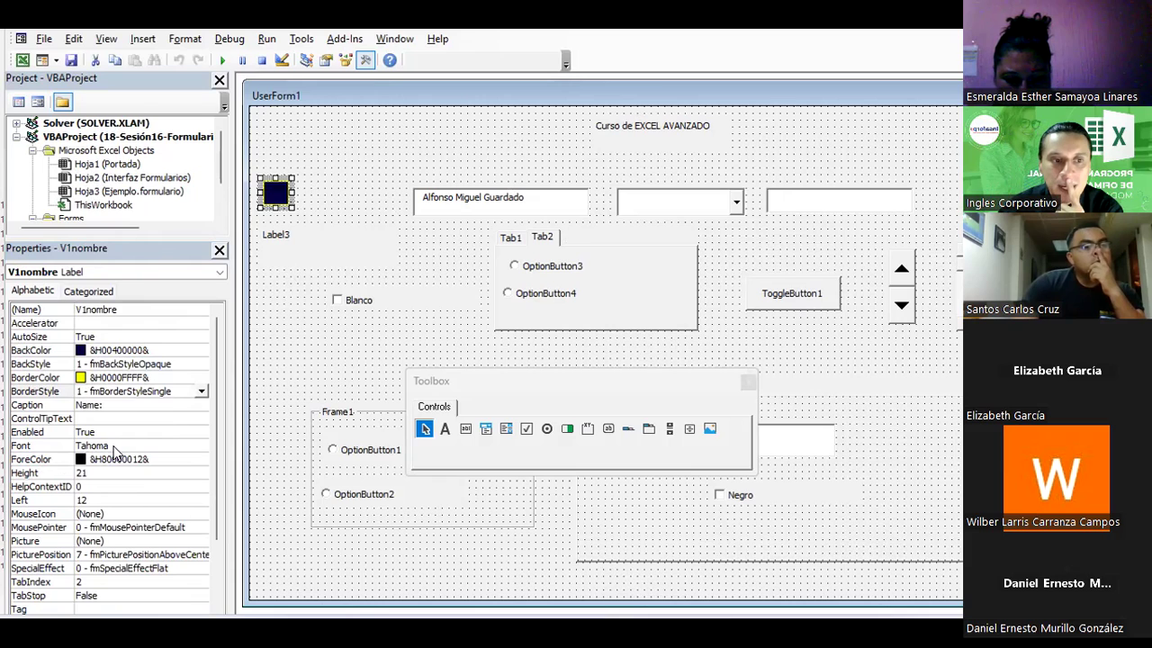
click(114, 447)
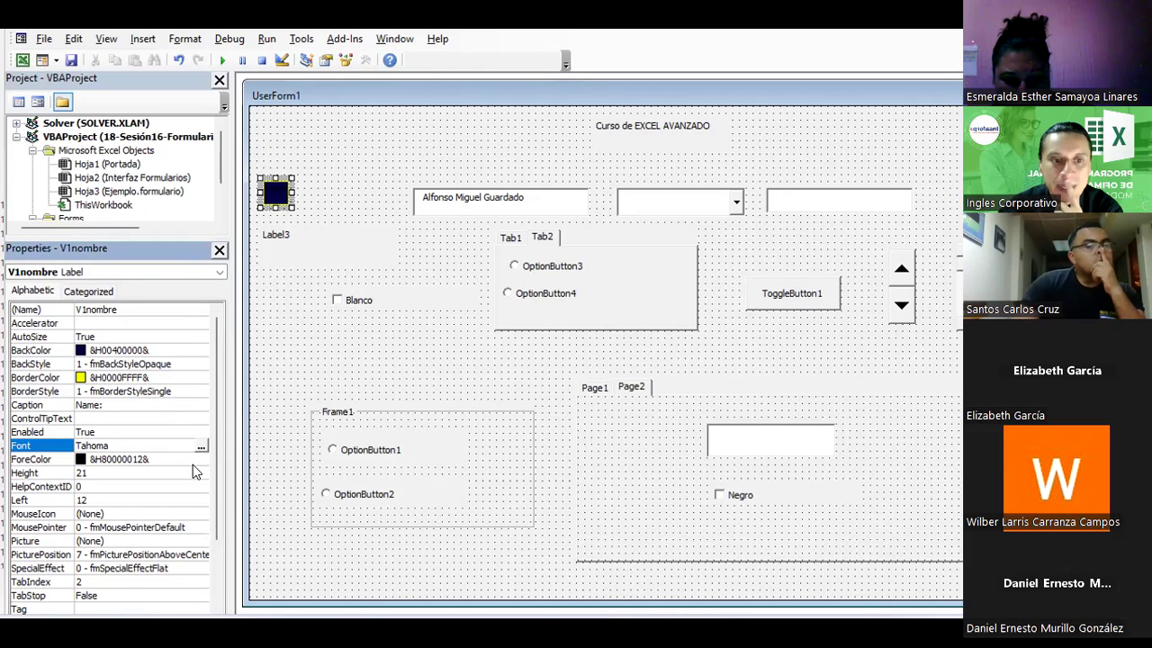
Step: Give the V1nombre label a bold Verdana size 20 font with the Western character set
click(201, 447)
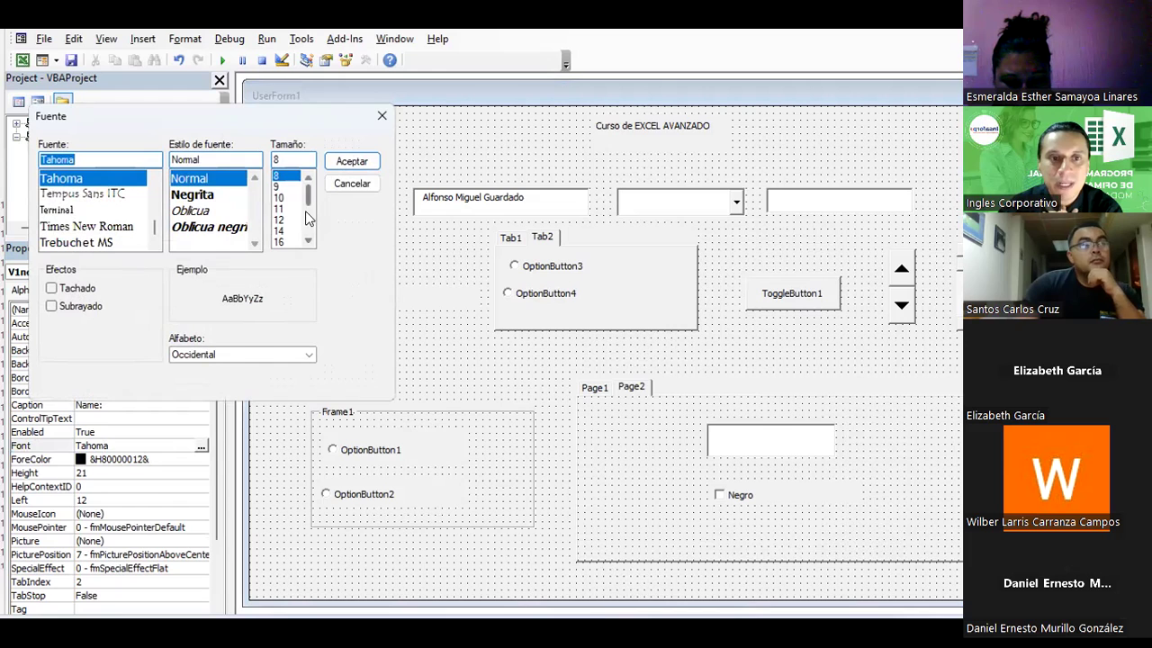
drag(254, 113, 778, 235)
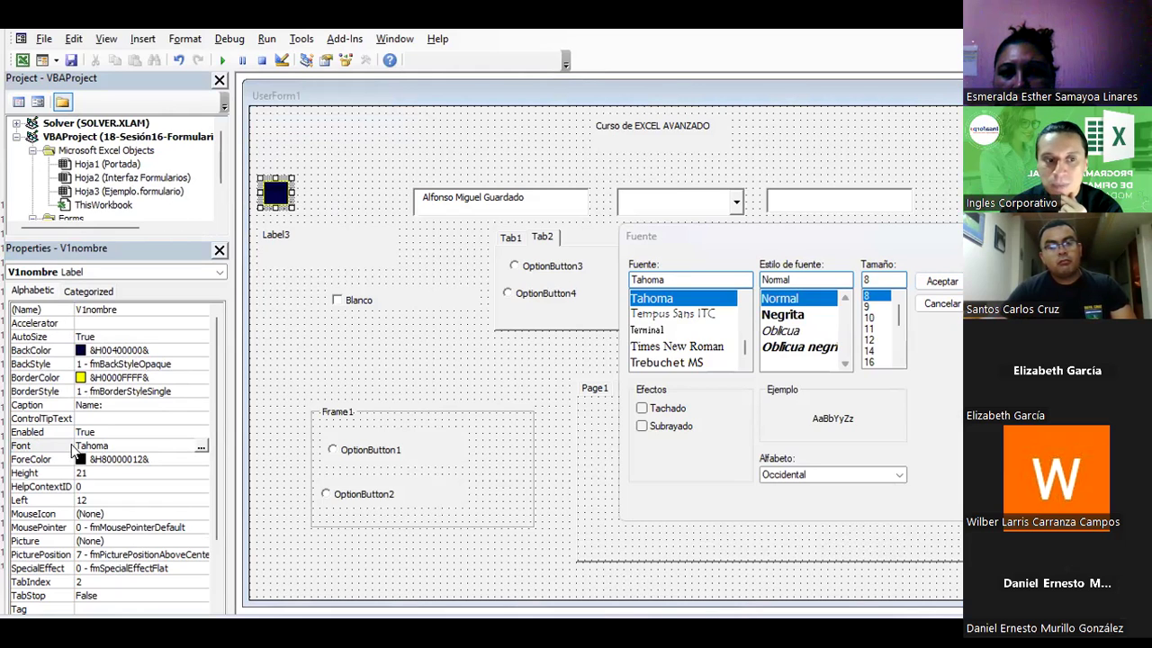
click(200, 446)
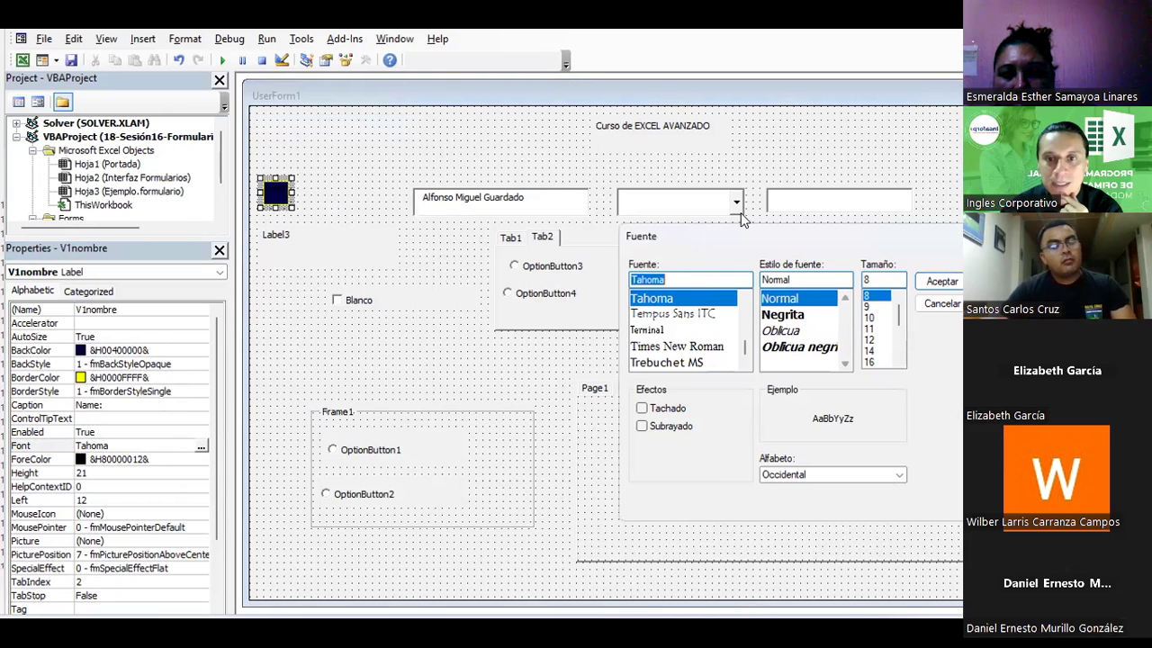
drag(688, 239, 491, 178)
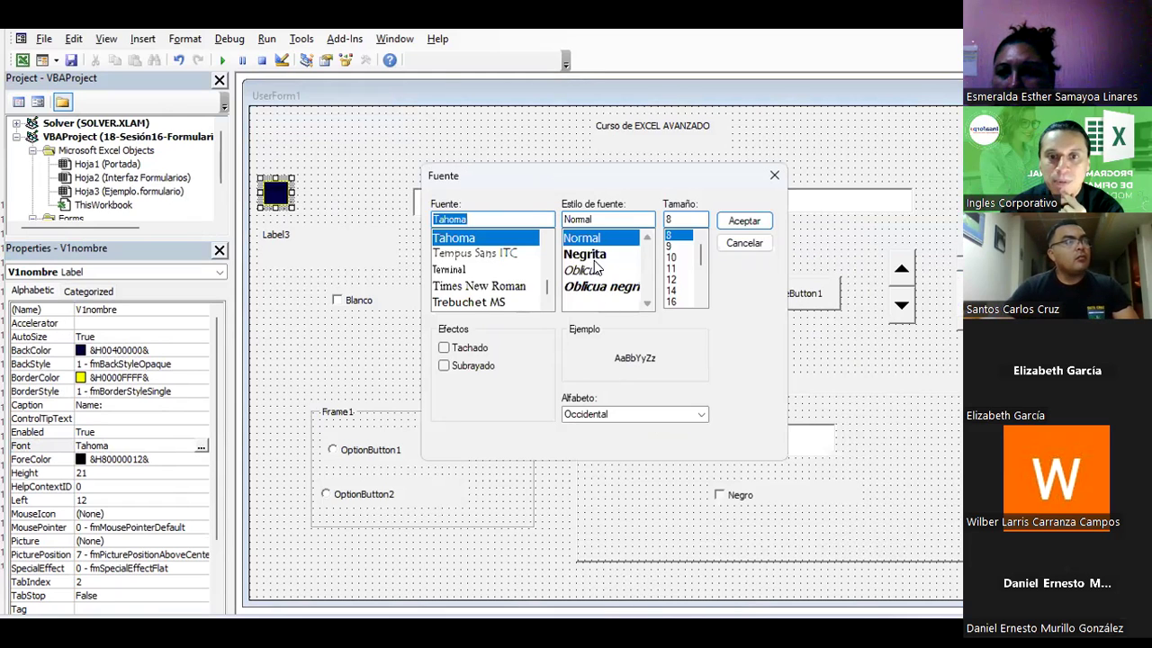
click(586, 255)
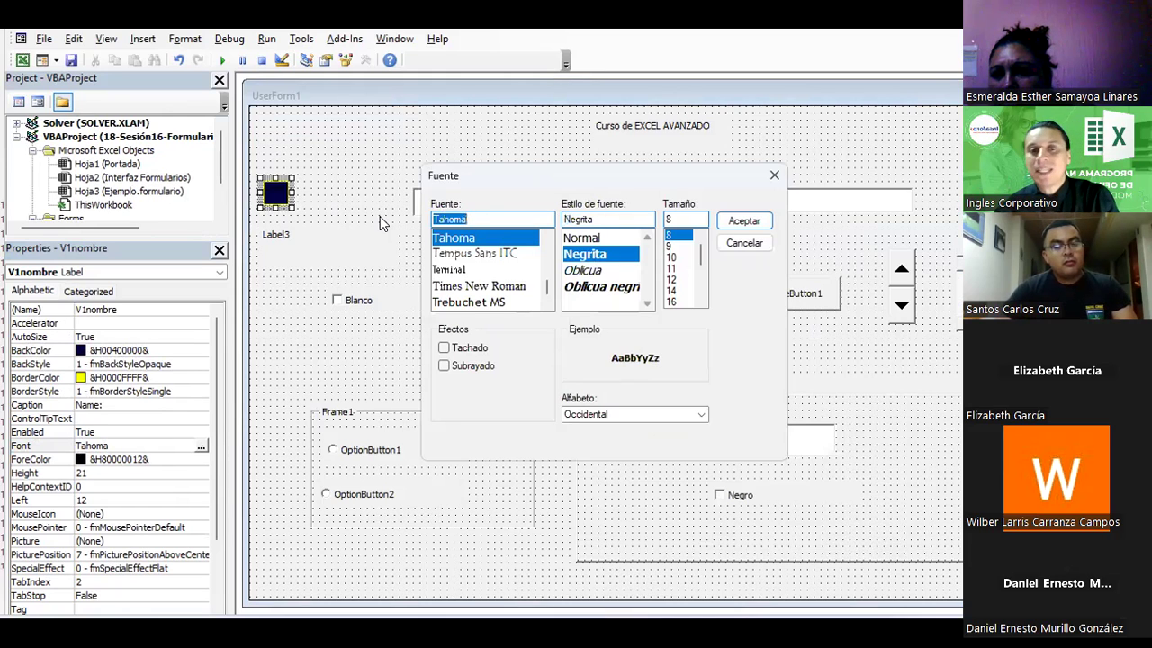
text(ver)
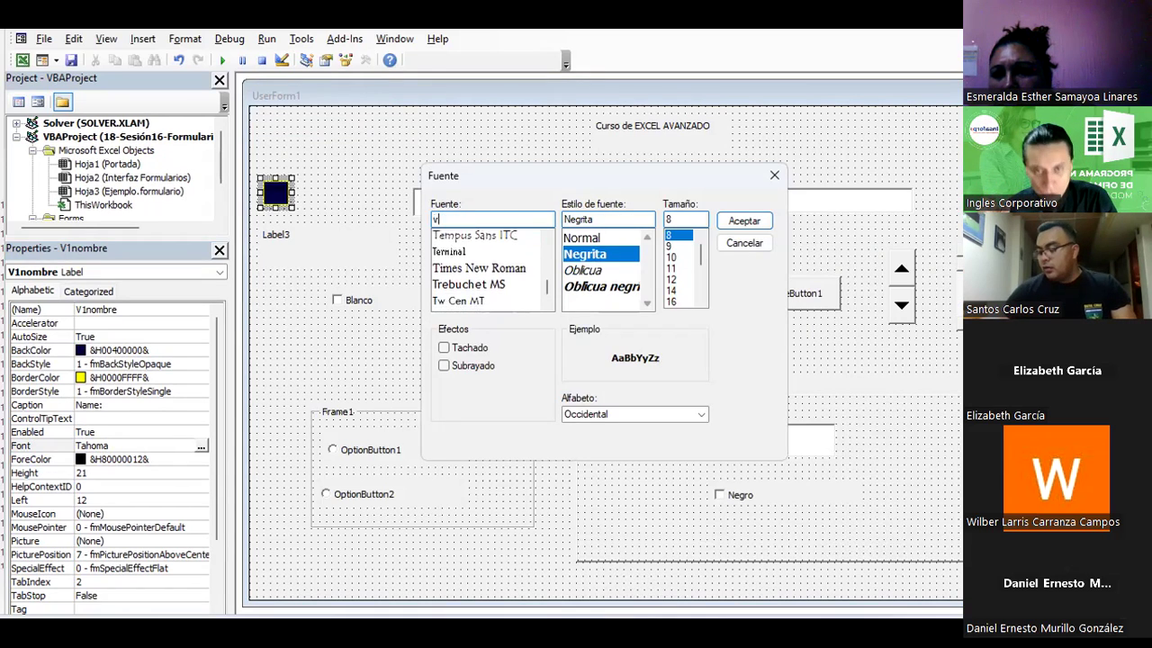
click(450, 239)
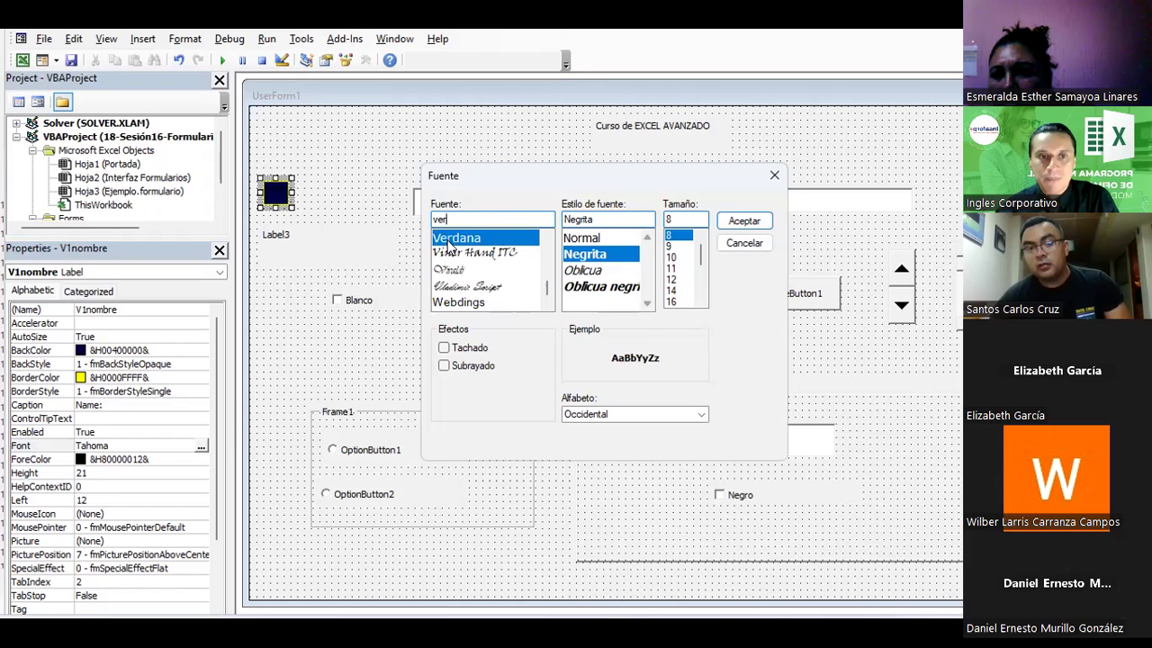
drag(701, 255, 703, 273)
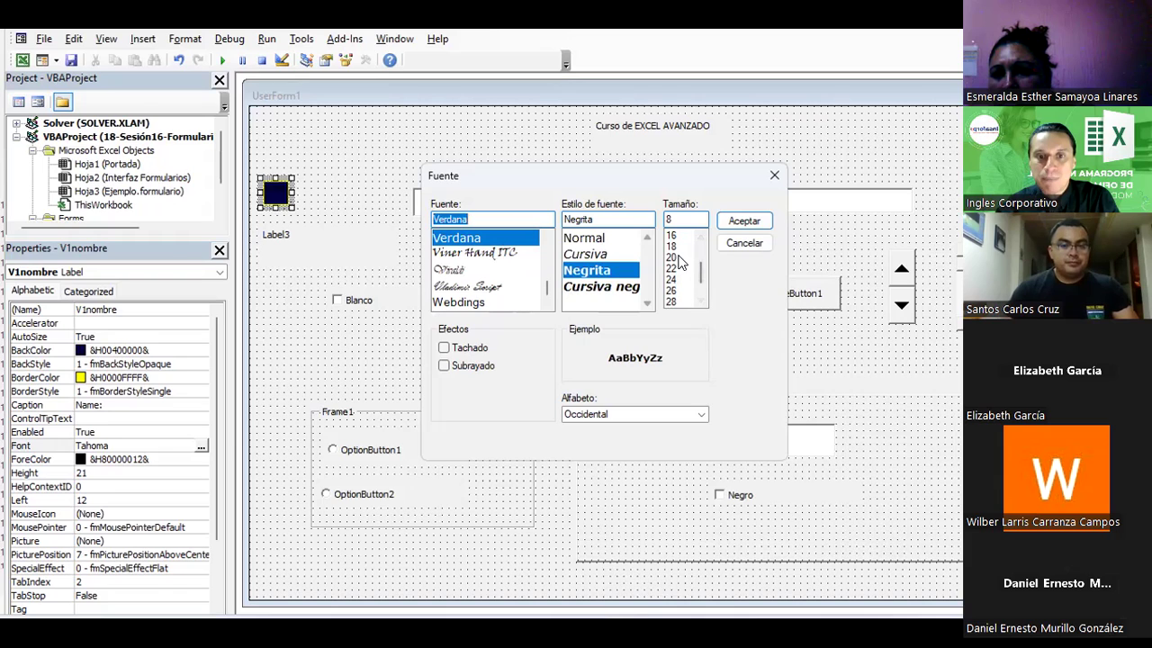
click(673, 257)
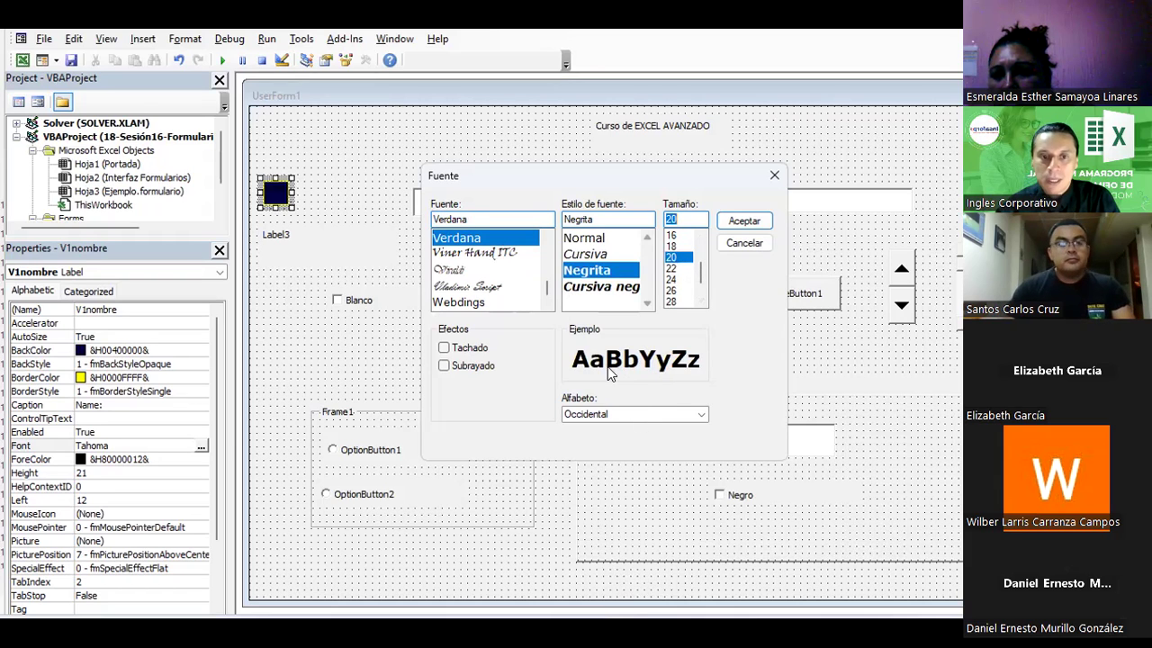
click(628, 414)
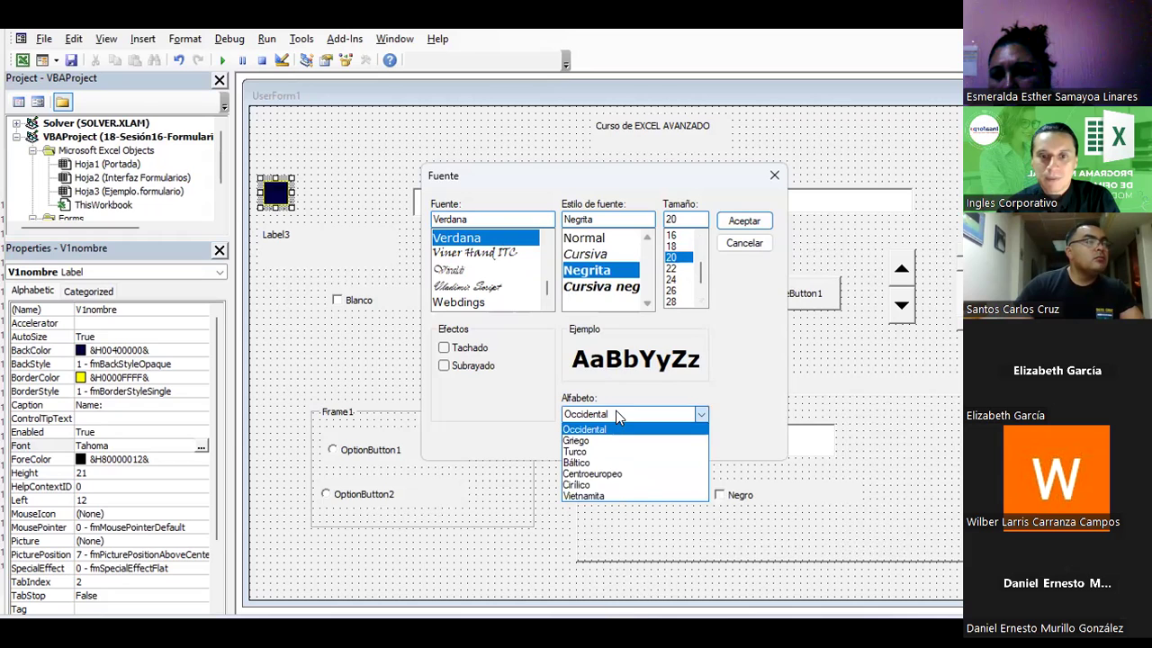
click(616, 412)
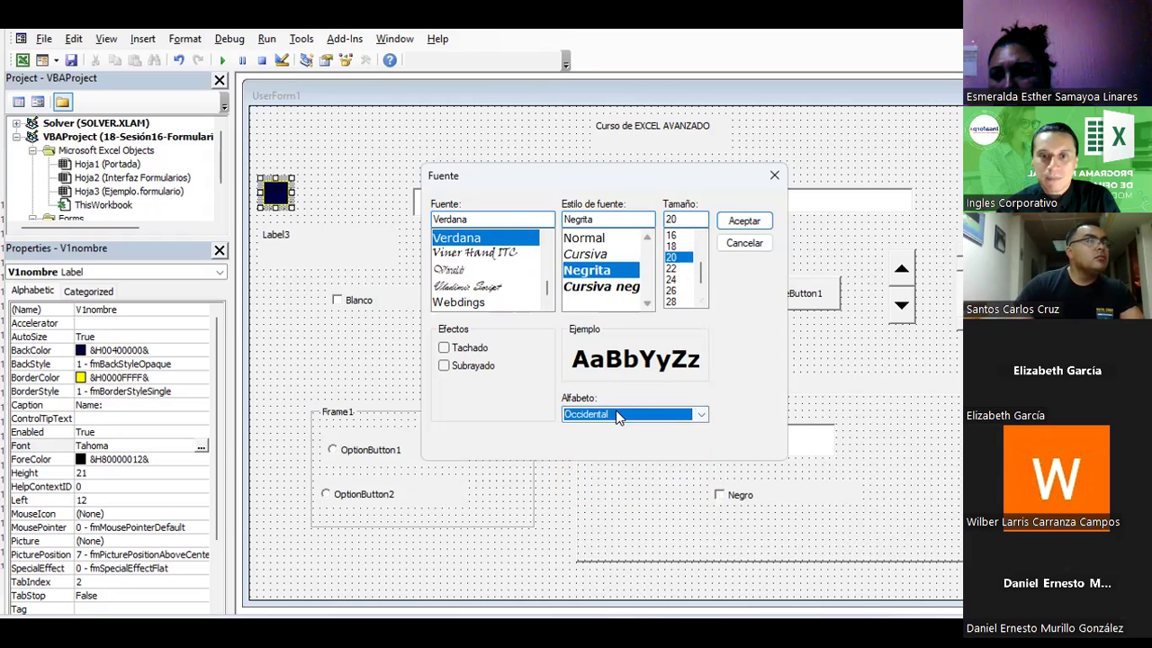
click(743, 221)
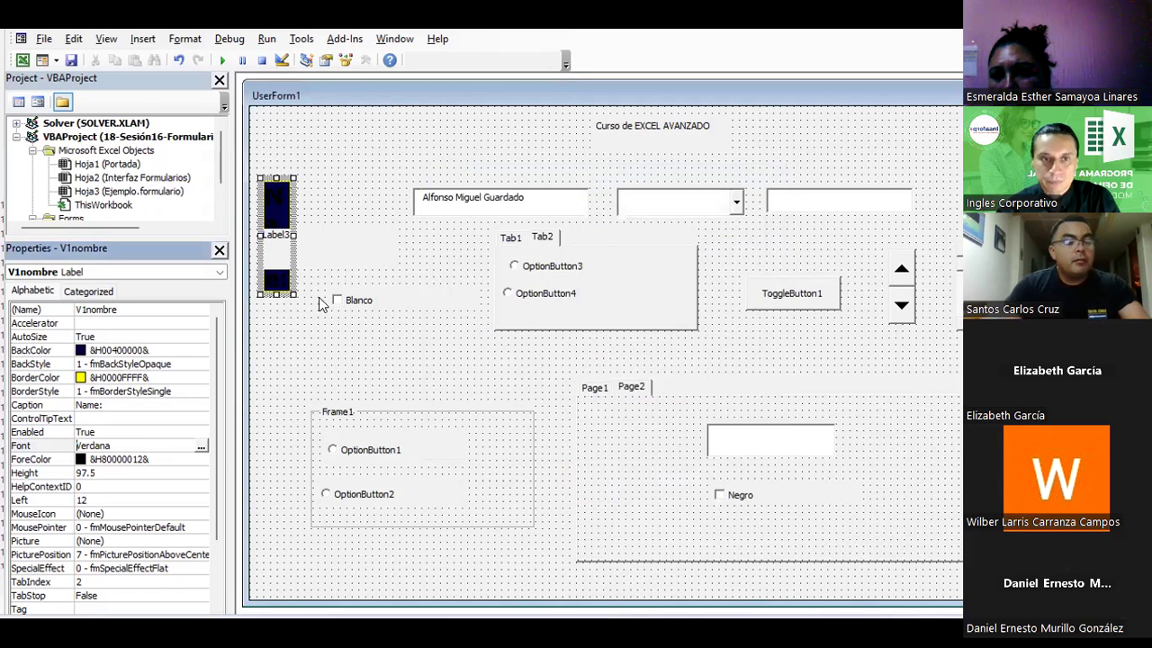
Step: Move the Name label to the form's top left and resize it to a single wide line
click(353, 199)
drag(353, 200, 401, 210)
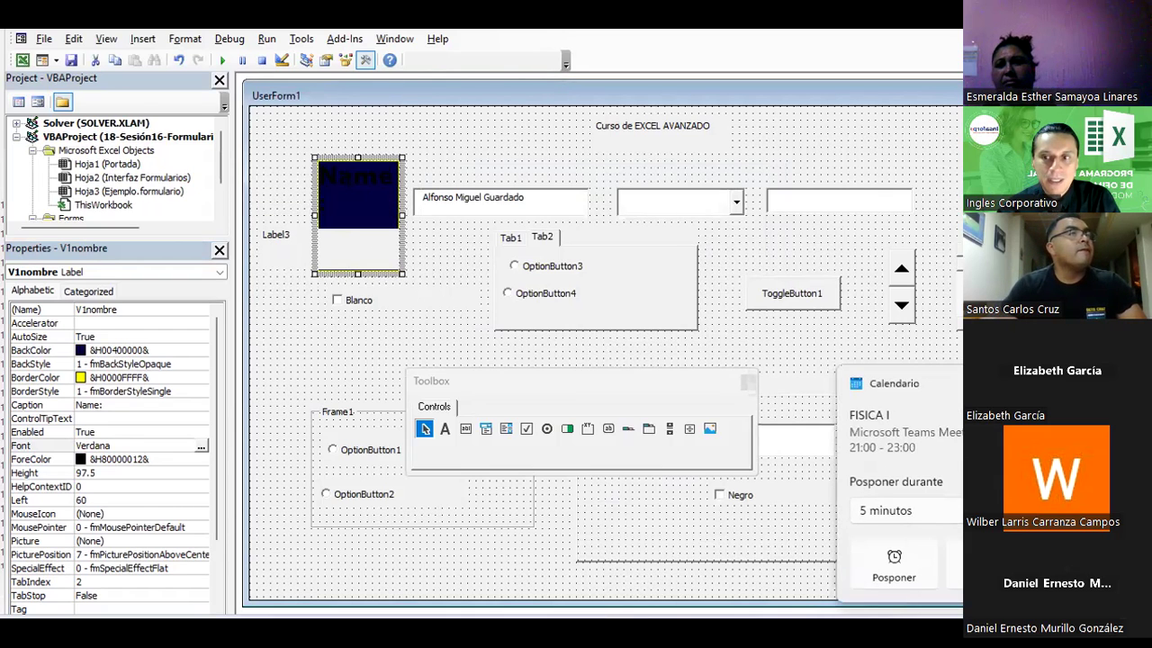
drag(402, 216, 490, 216)
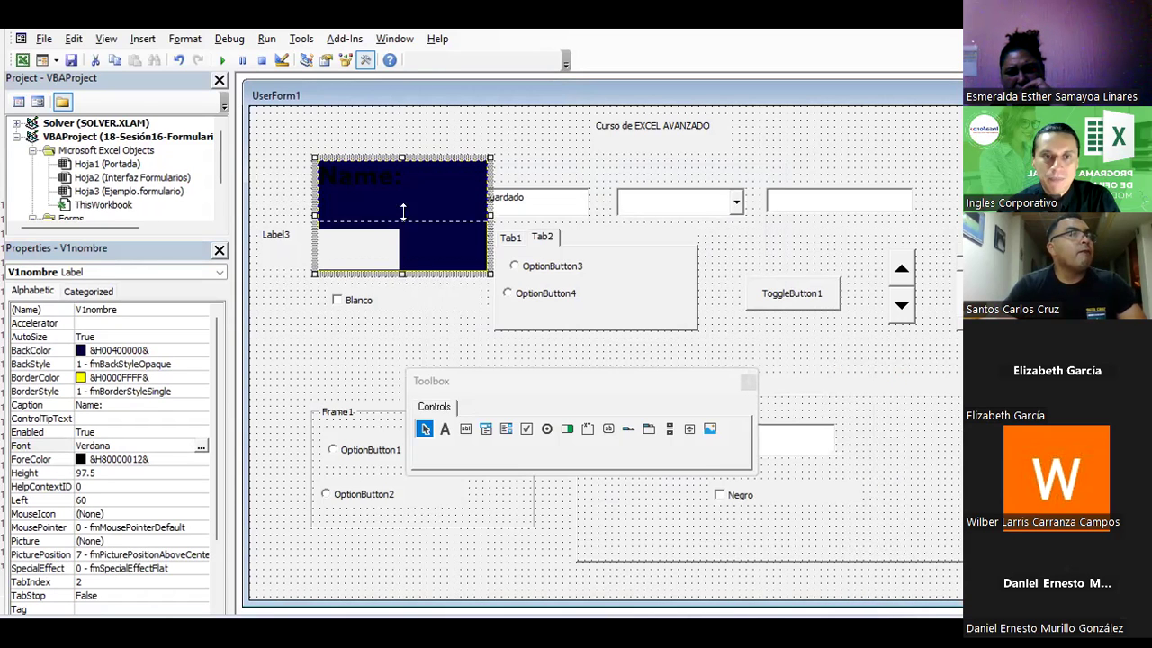
drag(401, 200, 367, 183)
click(500, 193)
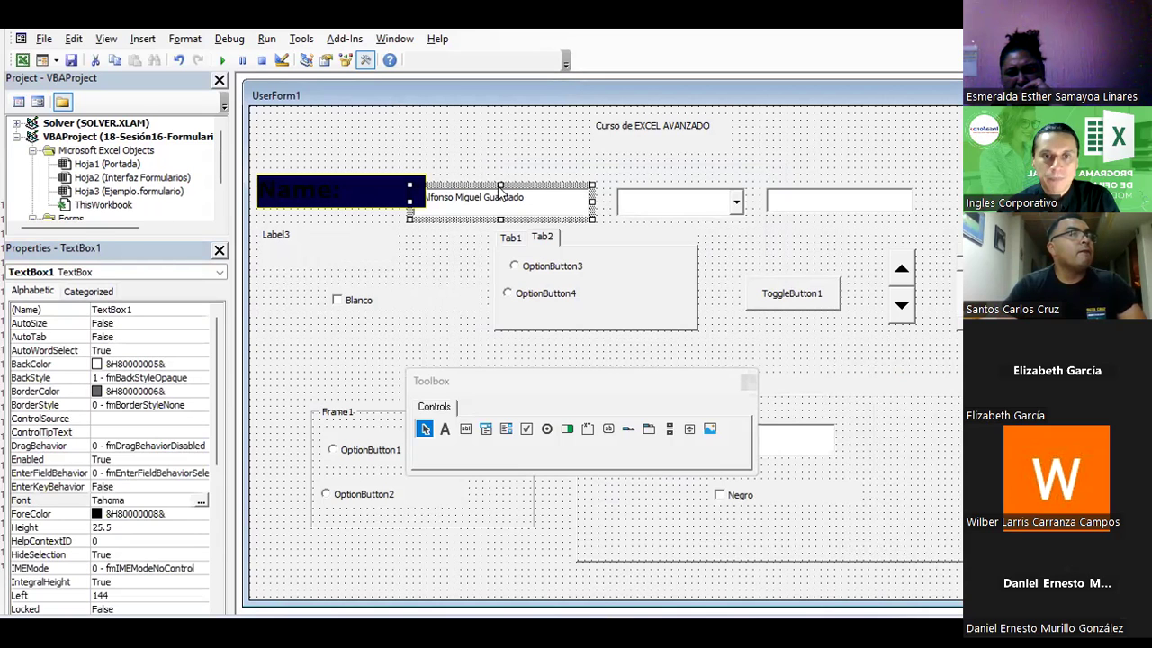
Step: Position TextBox1 right beside the Name label, nudging it into alignment
drag(509, 183, 536, 169)
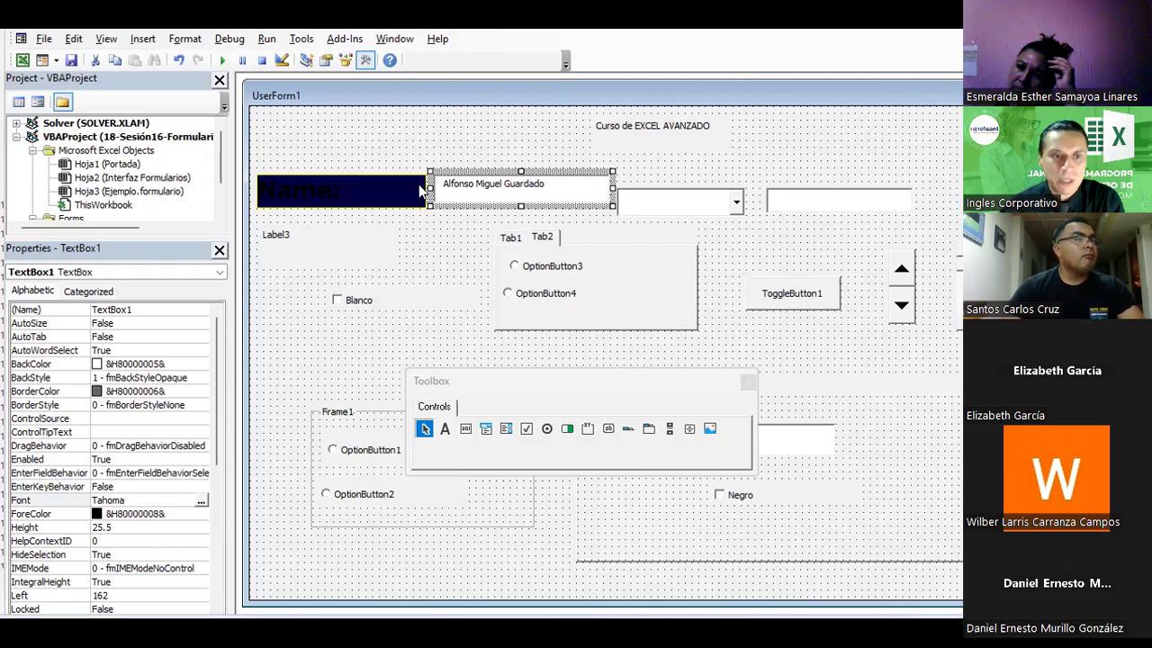
click(360, 190)
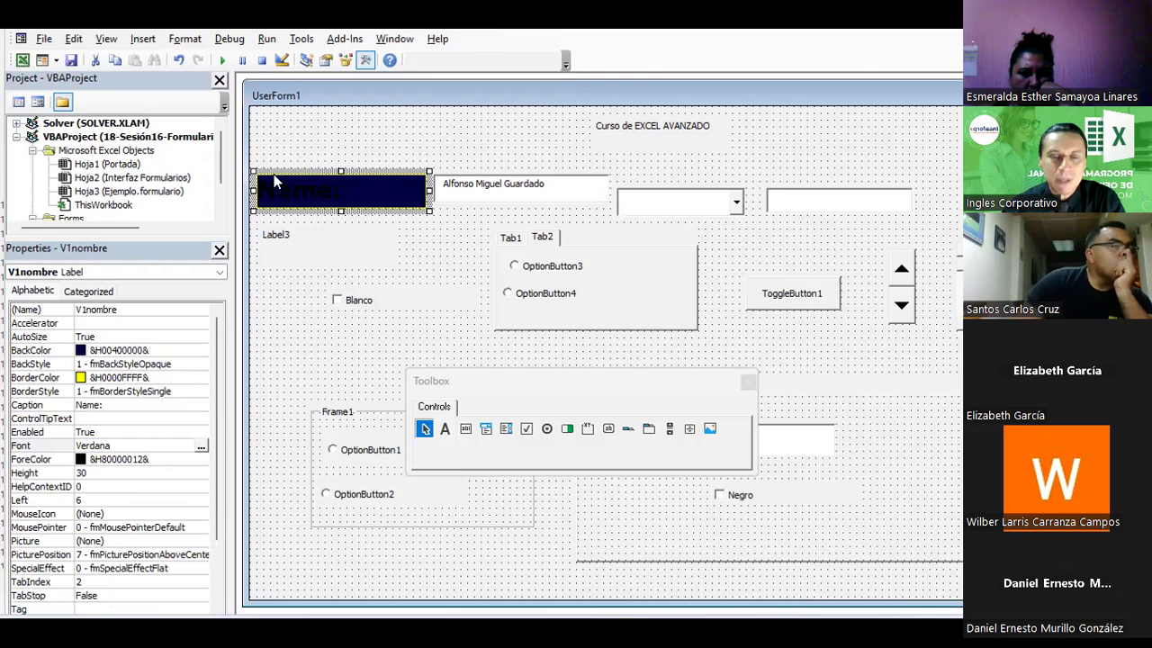
click(501, 202)
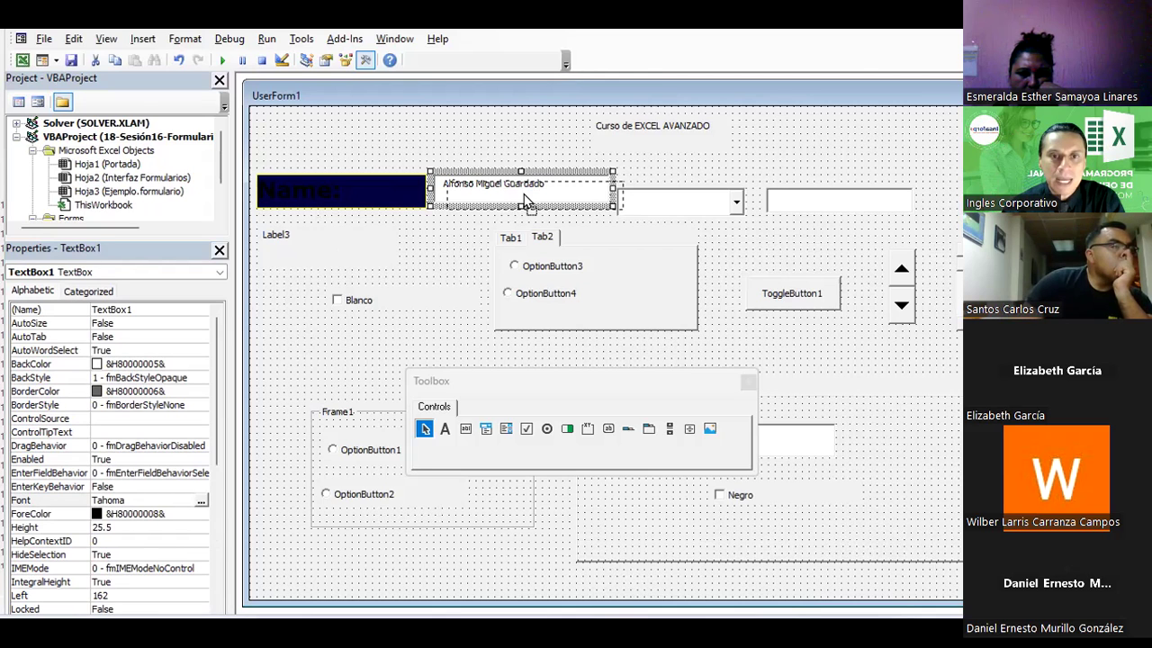
drag(528, 200, 533, 206)
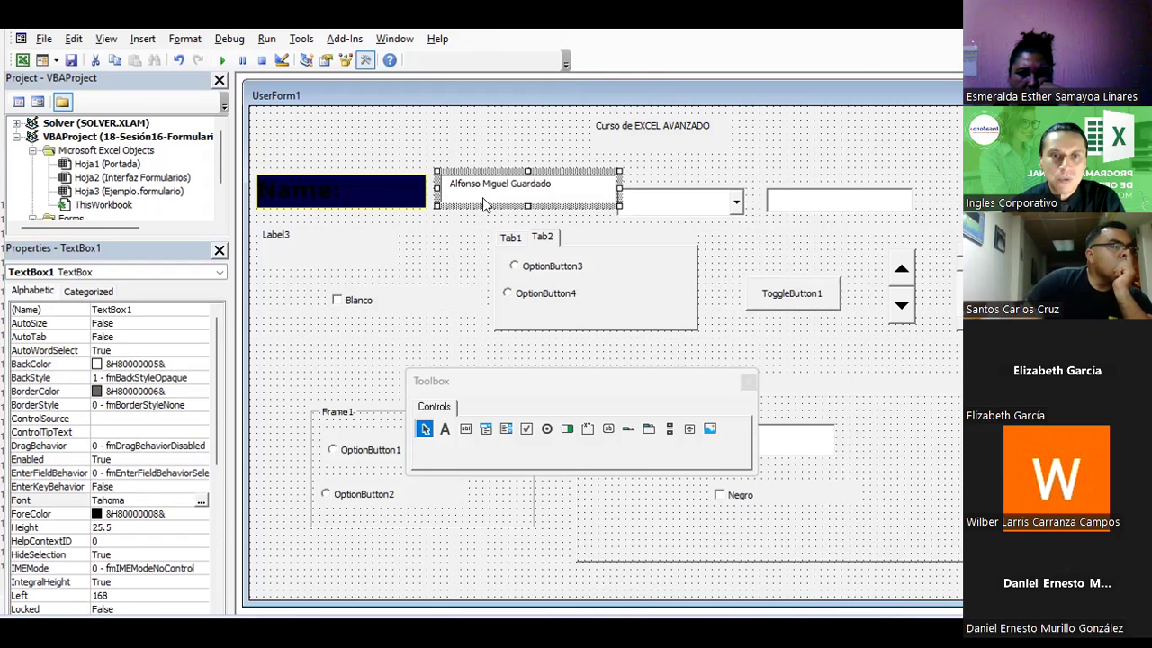
key(Left)
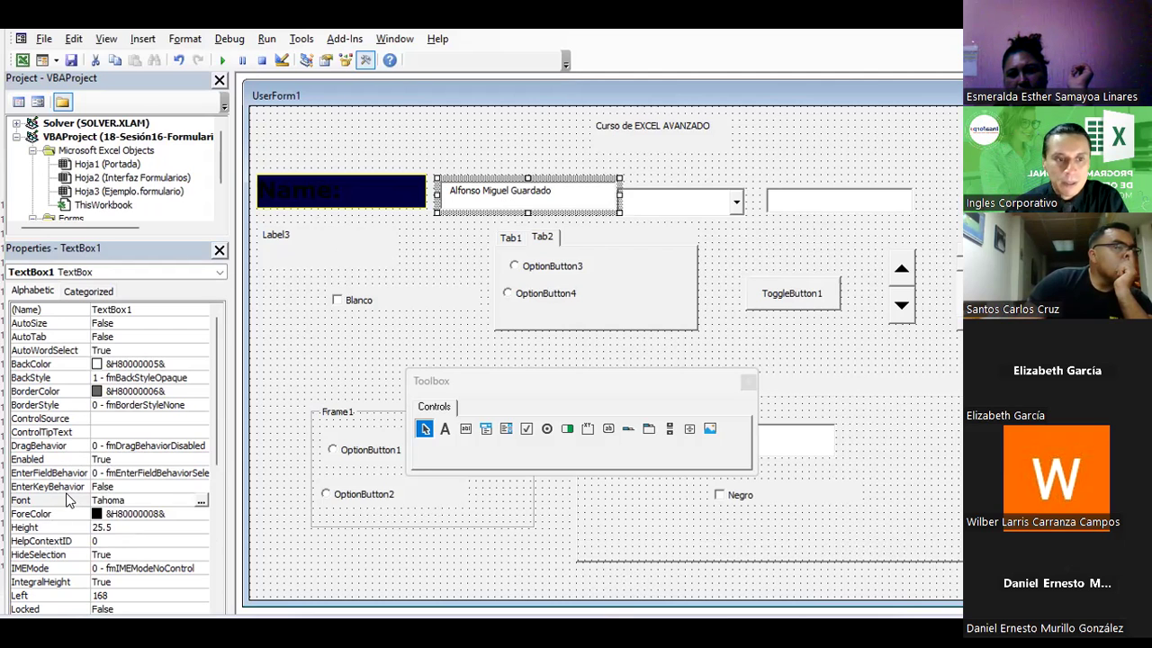
Step: Set TextBox1's ForeColor to the system Window Background colour (white)
click(144, 514)
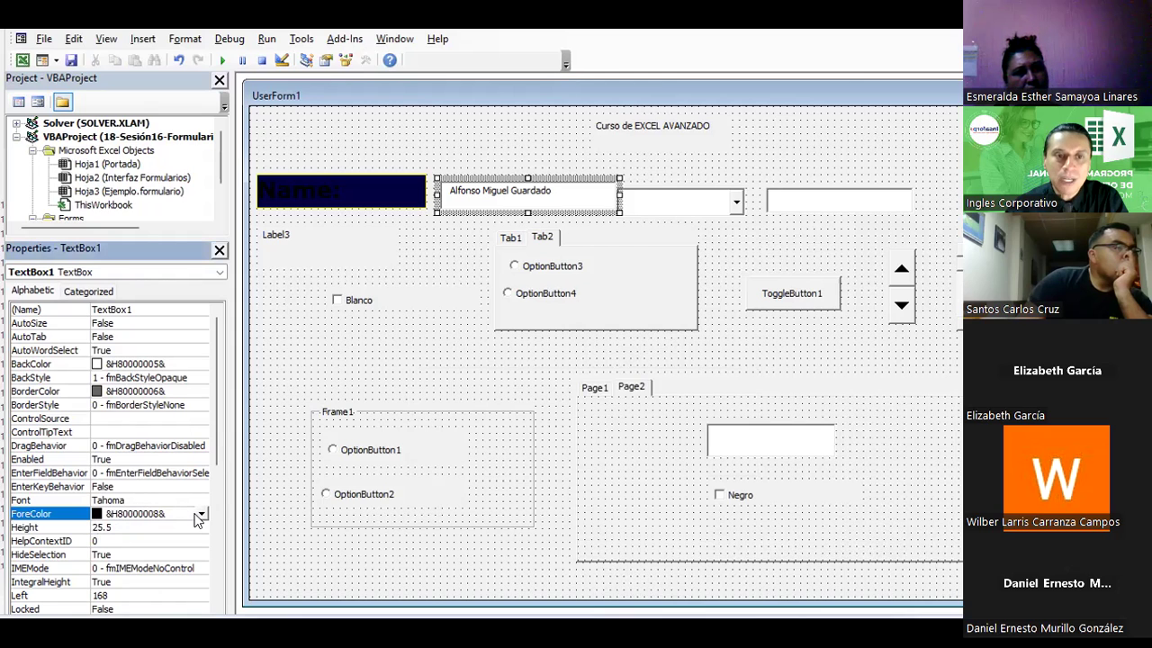
click(201, 515)
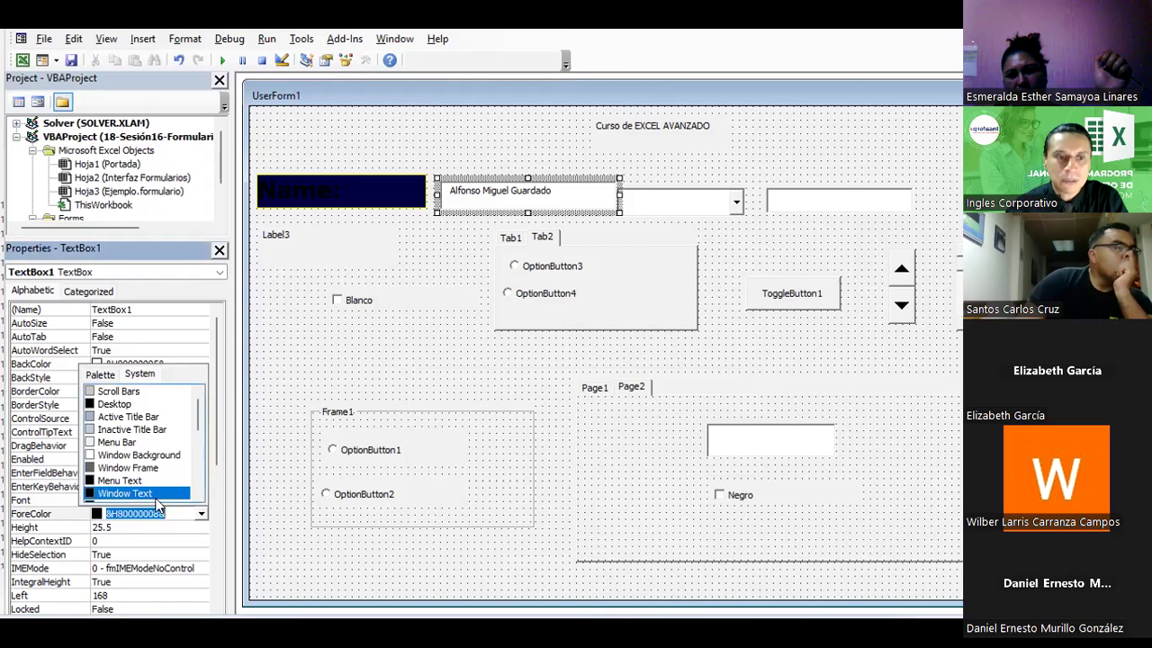
click(114, 456)
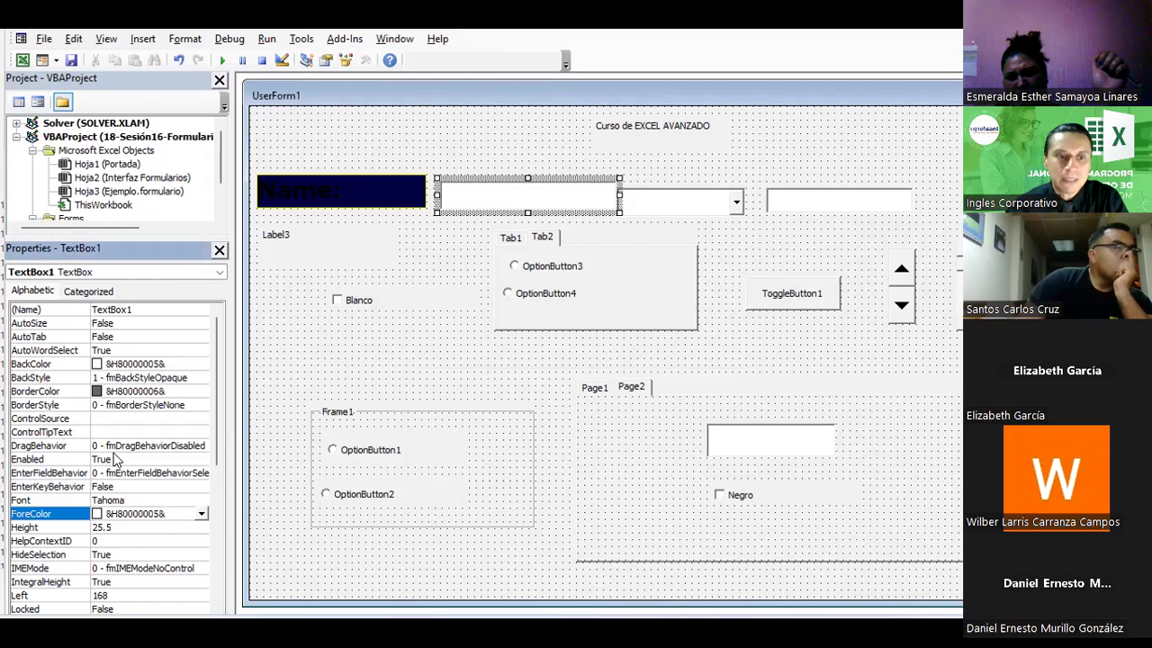
Step: Set the Name label's ForeColor to white from the Palette colours
click(367, 195)
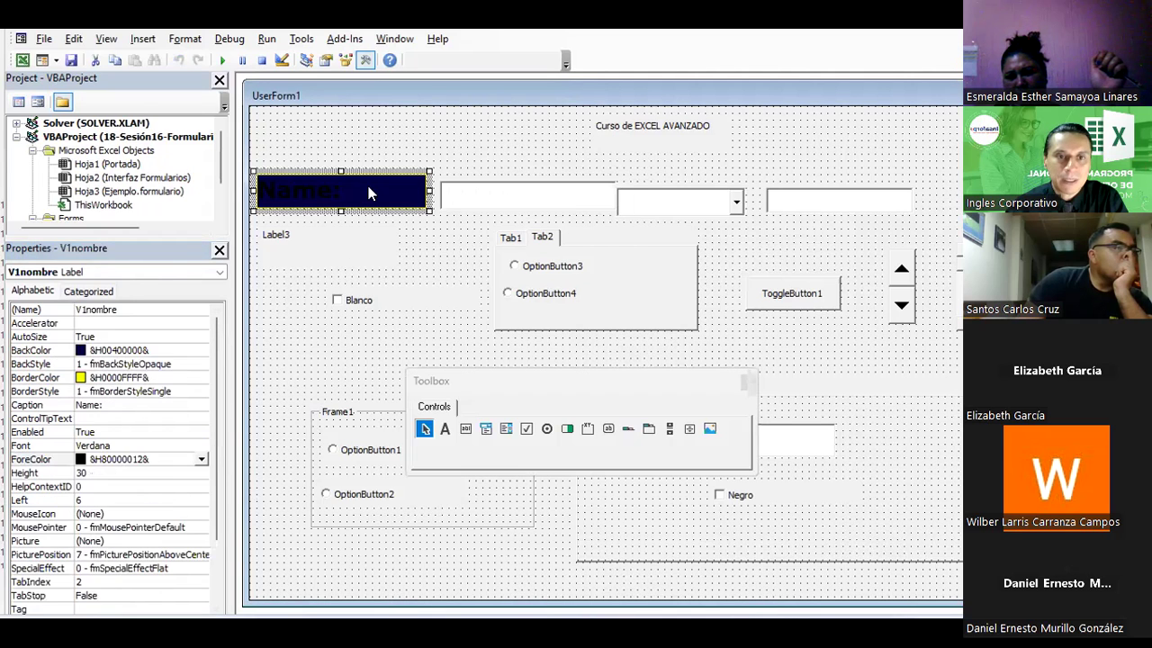
click(202, 459)
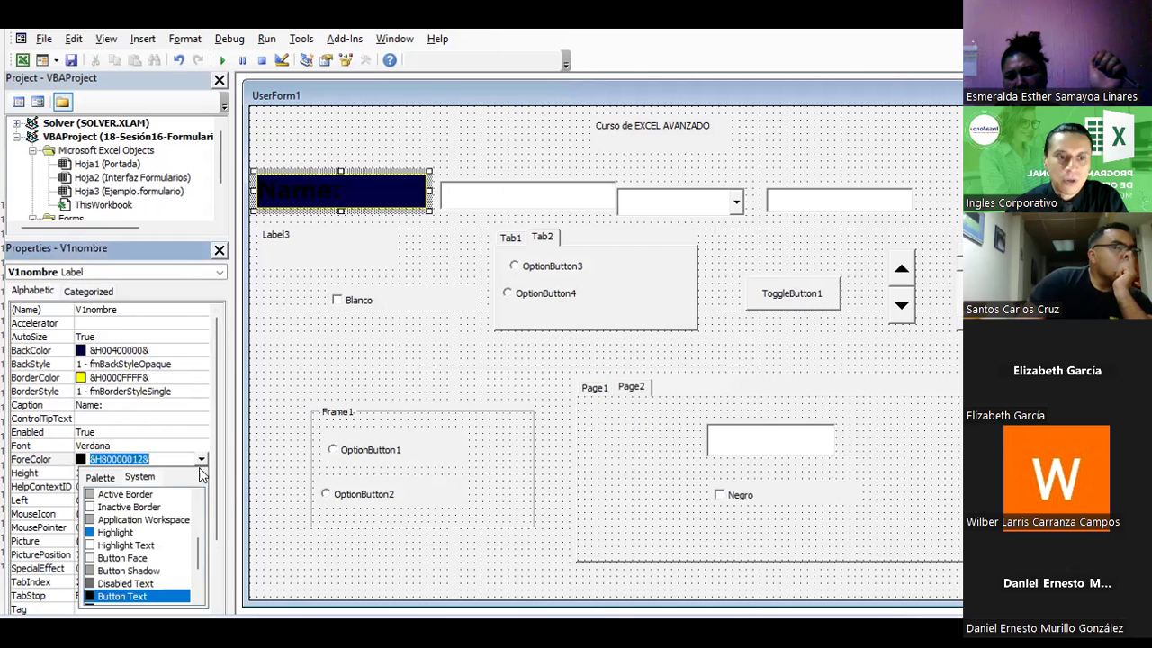
click(100, 477)
click(91, 495)
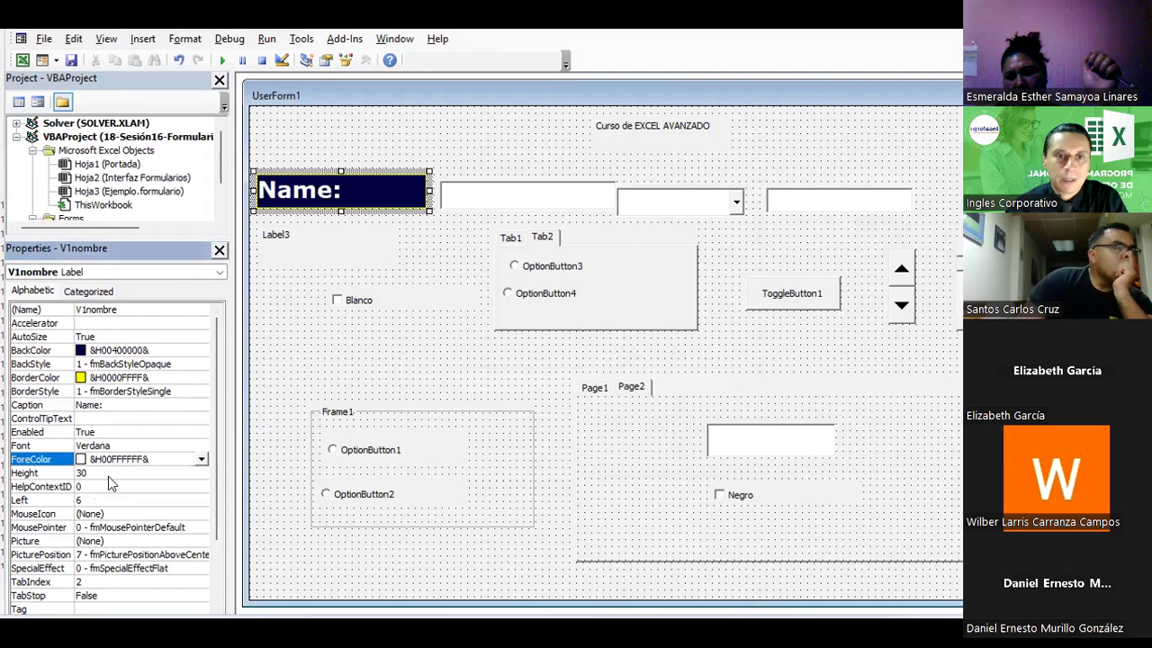
click(389, 141)
Step: Drag the V1nombre label's right edge inward so the navy bar fits 'Name:' at width 108
click(375, 190)
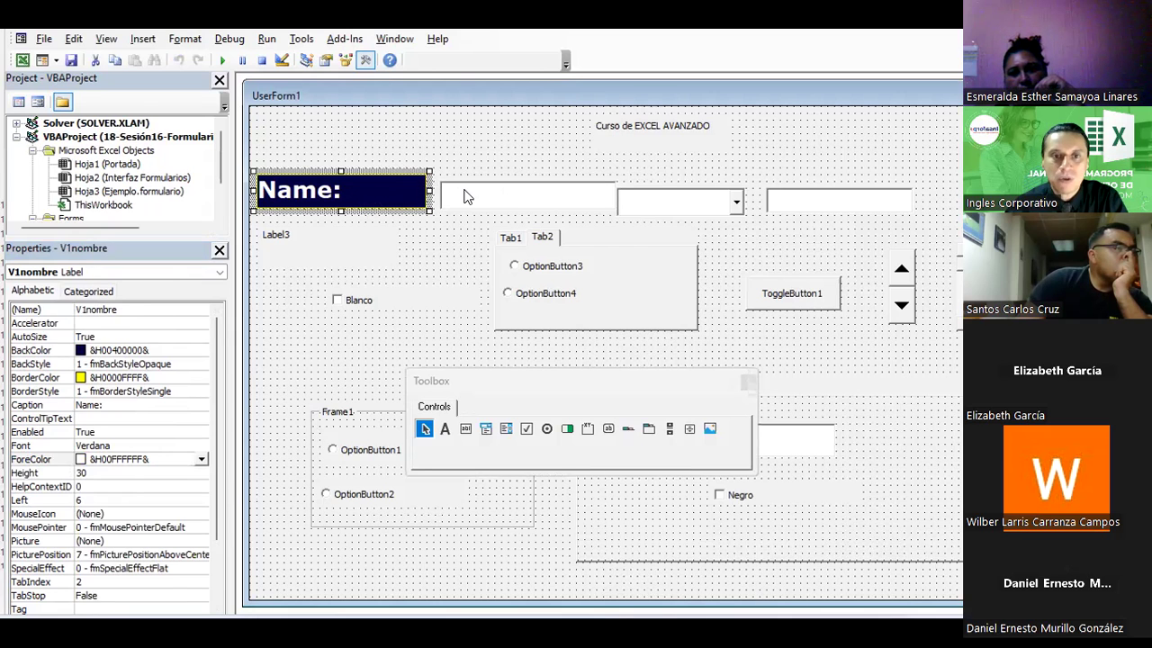
click(465, 193)
click(425, 159)
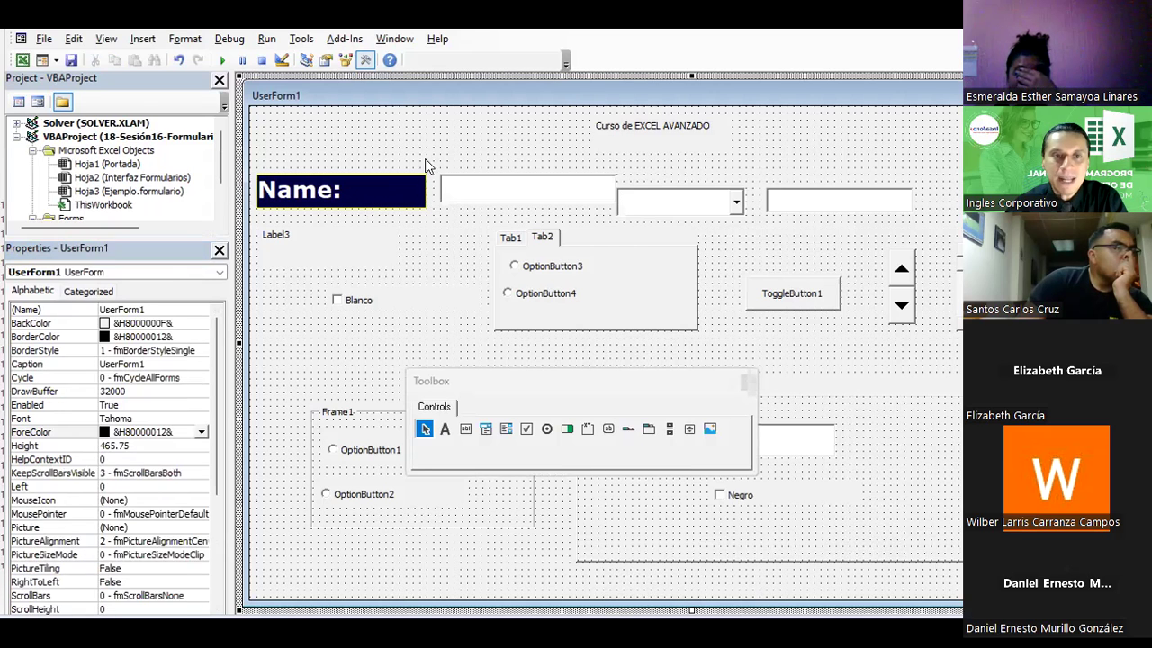
click(414, 200)
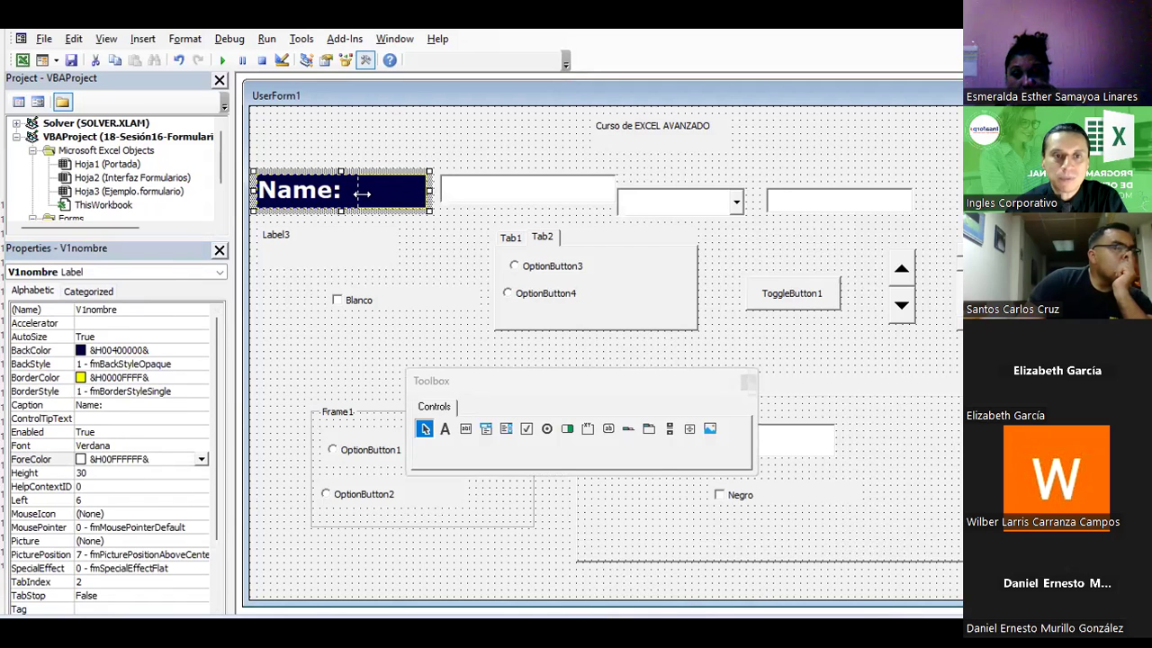
drag(380, 189, 380, 190)
click(403, 143)
click(356, 198)
click(376, 205)
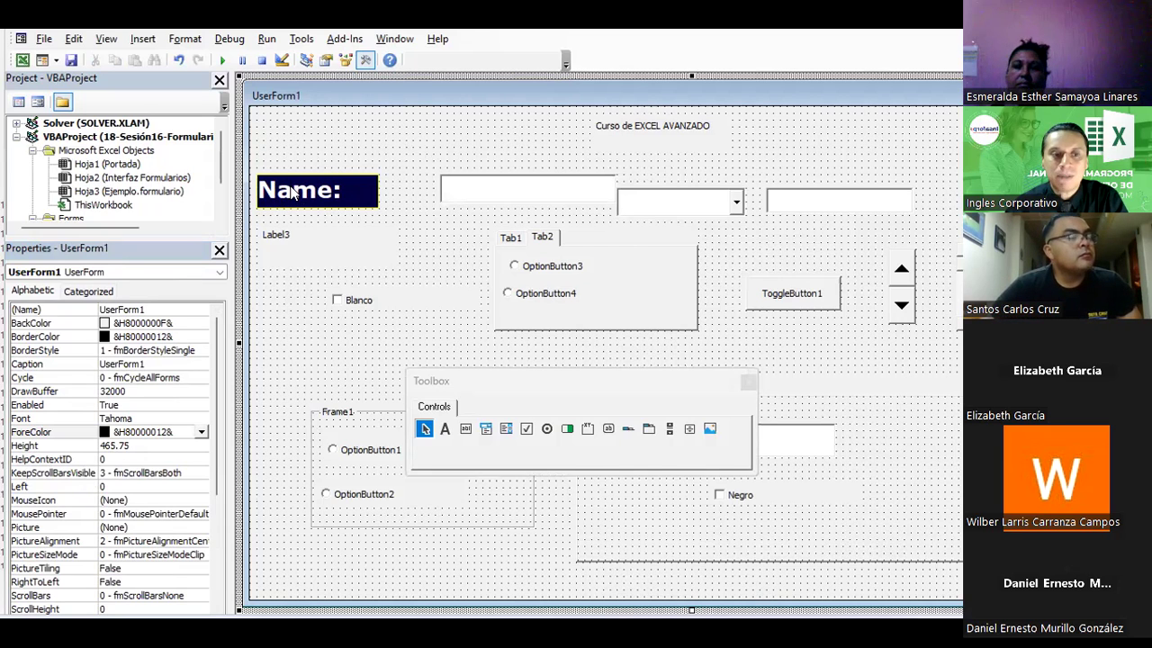
click(350, 193)
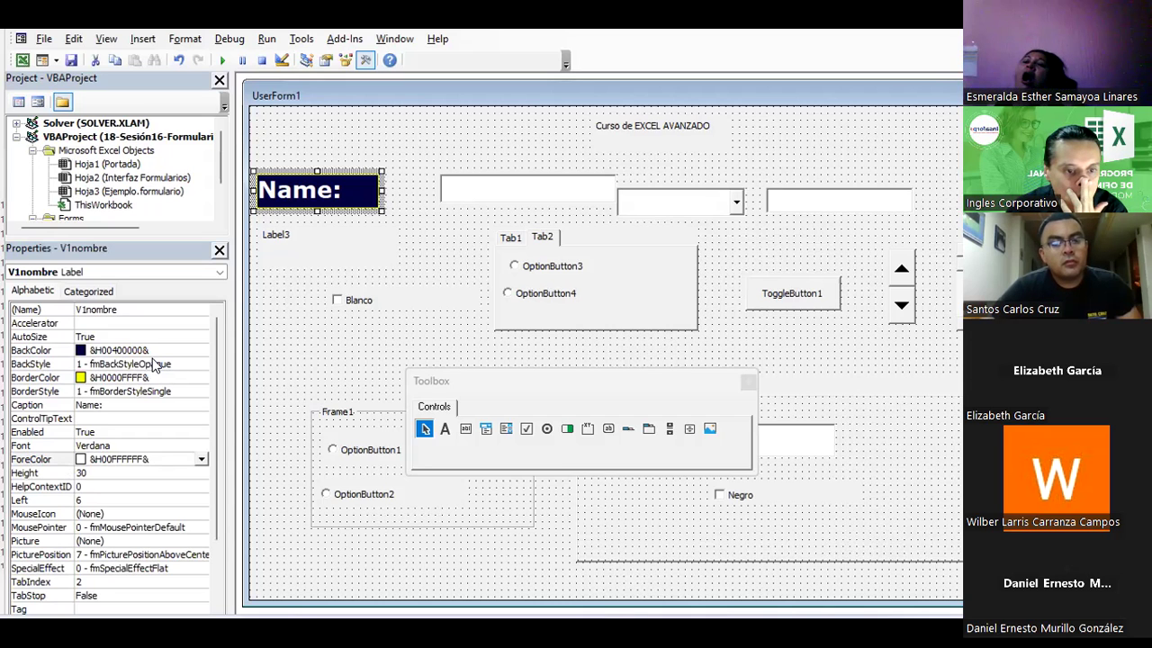
scroll(153, 364, down, 1)
scroll(153, 363, down, 1)
scroll(153, 363, down, 1)
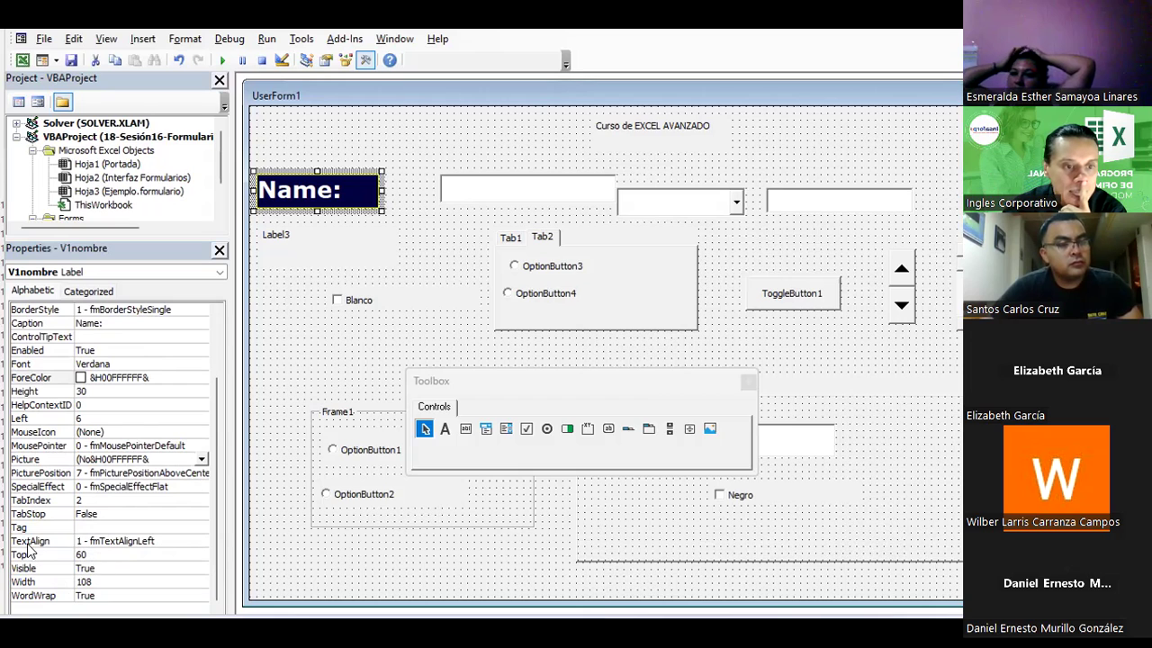
Step: Set the V1nombre label's TextAlign to 2 - fmTextAlignCenter and stretch it to height 36
click(117, 541)
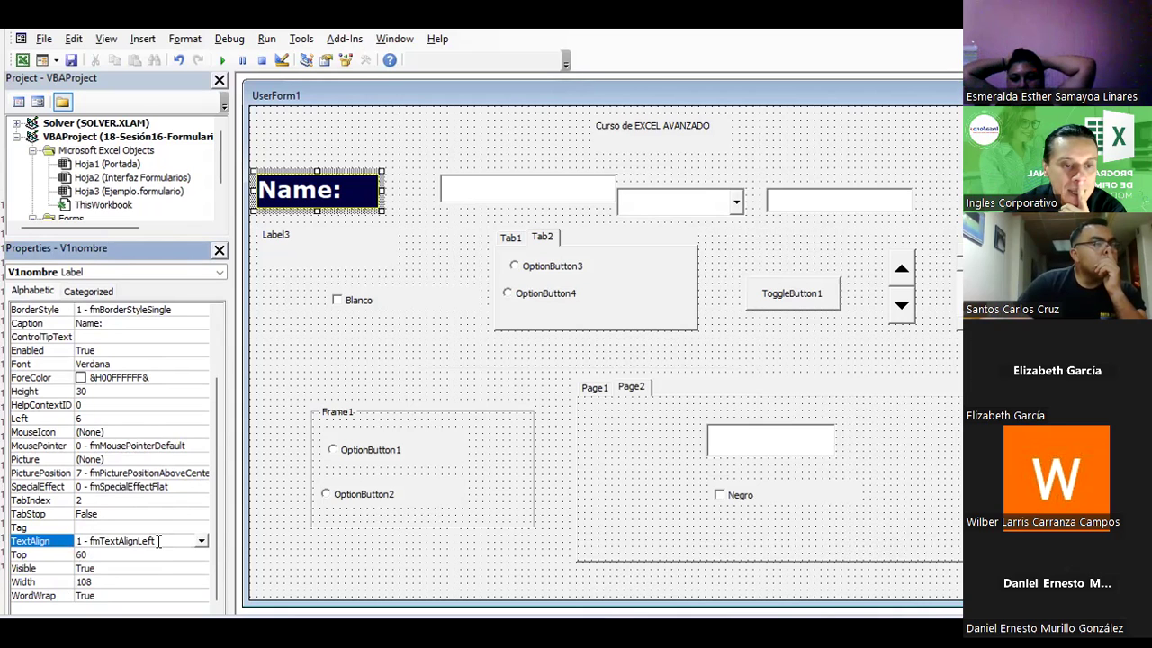
click(201, 540)
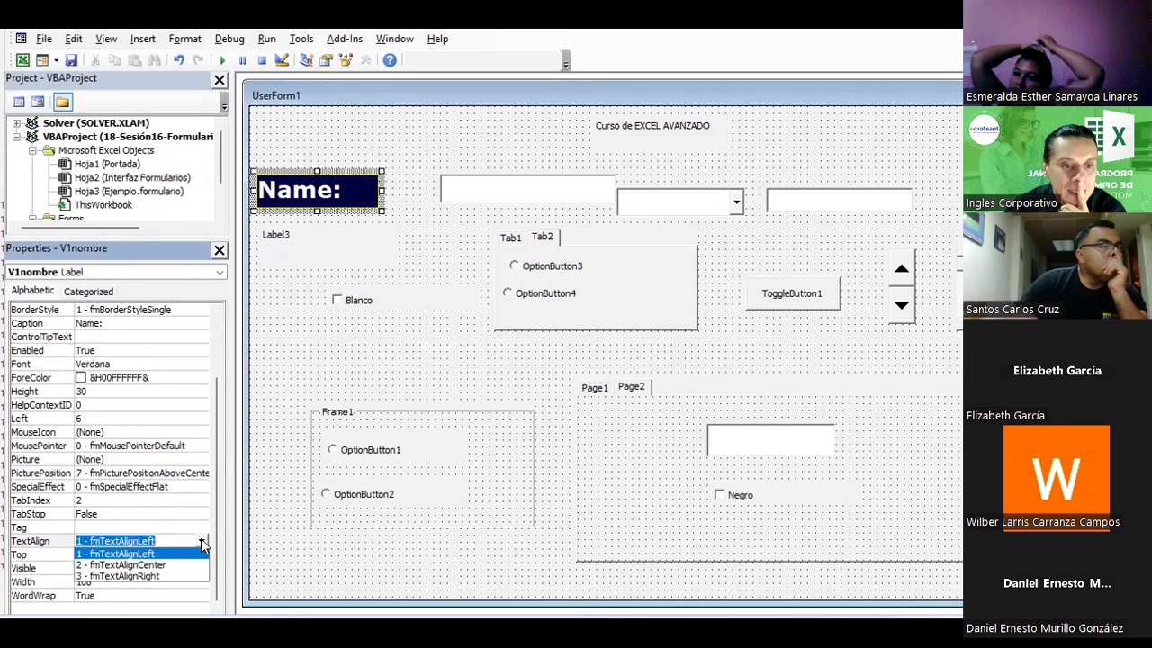
click(126, 564)
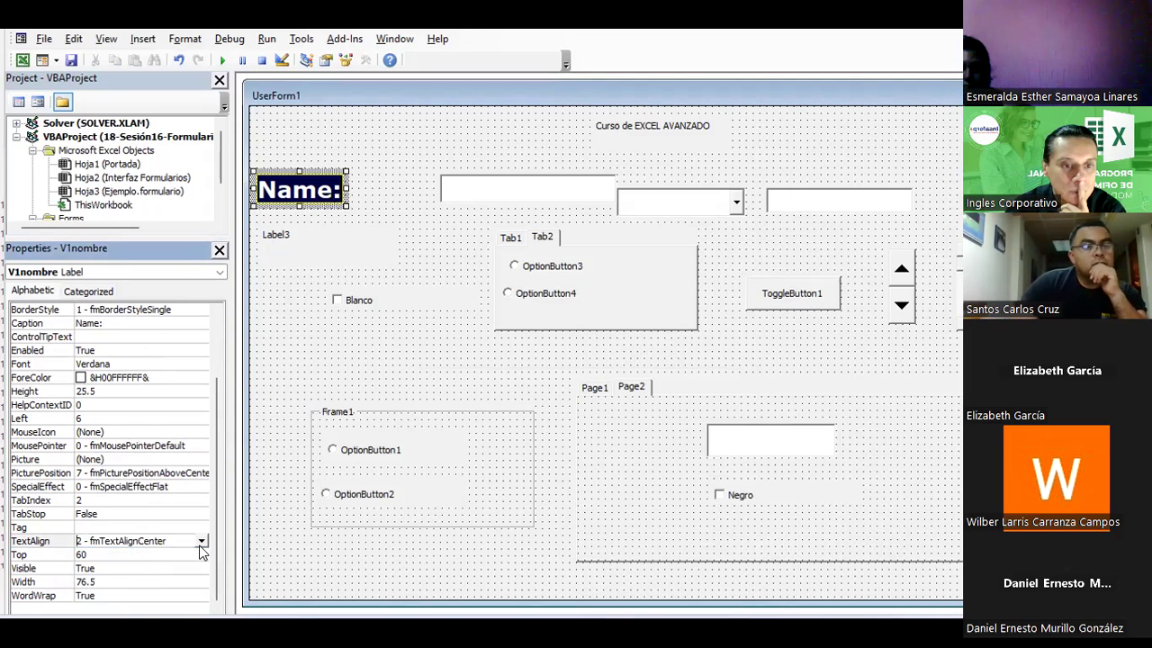
click(201, 541)
click(161, 577)
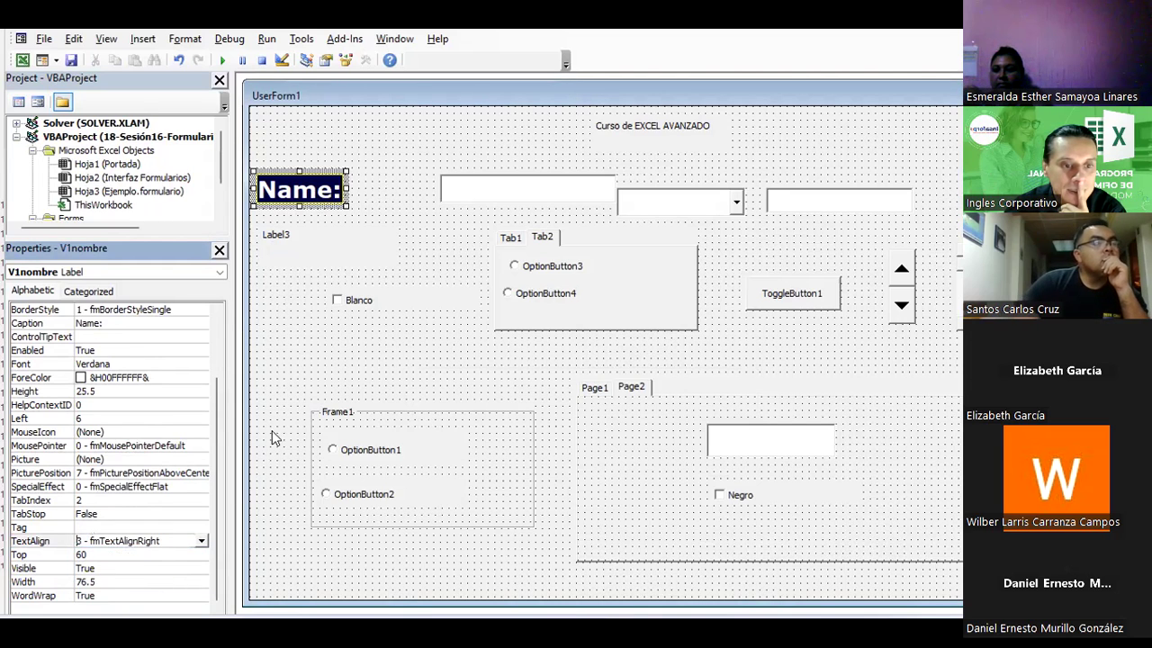
mouse_move(350, 205)
mouse_down()
mouse_move(396, 232)
mouse_move(402, 210)
mouse_up()
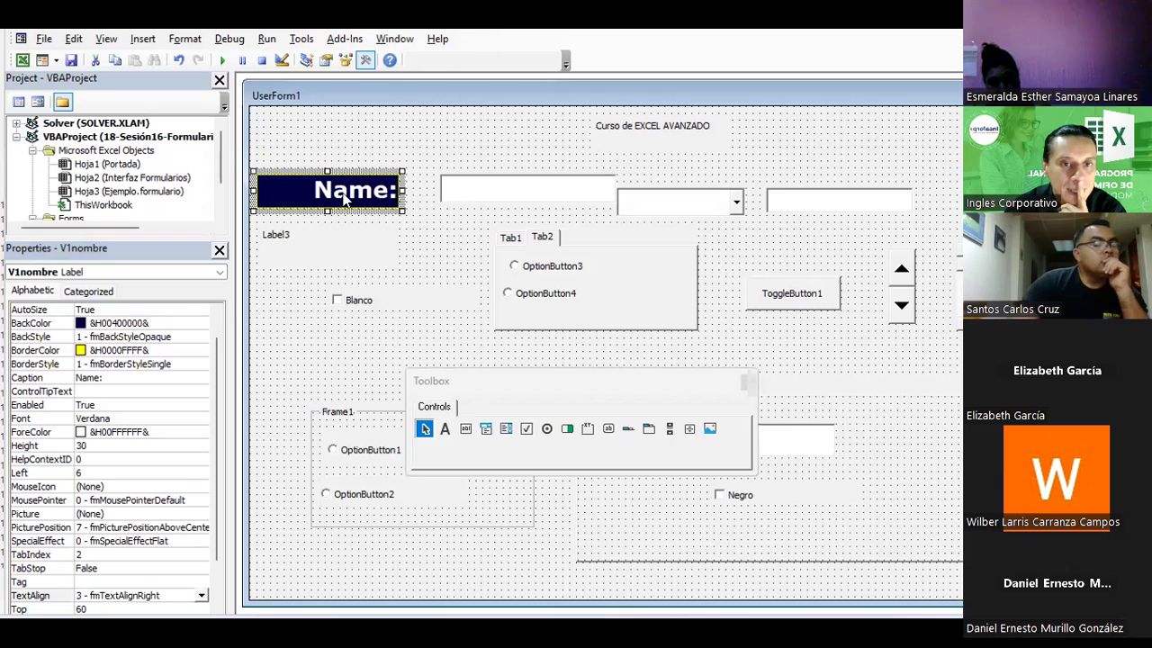
click(201, 594)
key(Up)
key(Return)
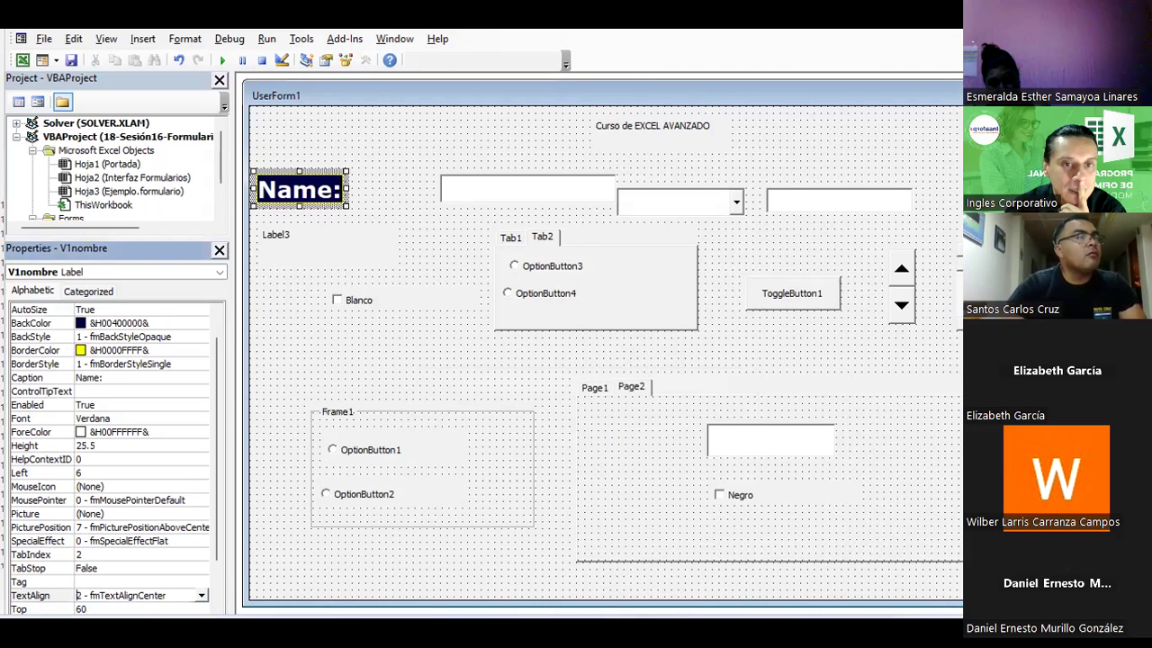
drag(349, 206, 396, 213)
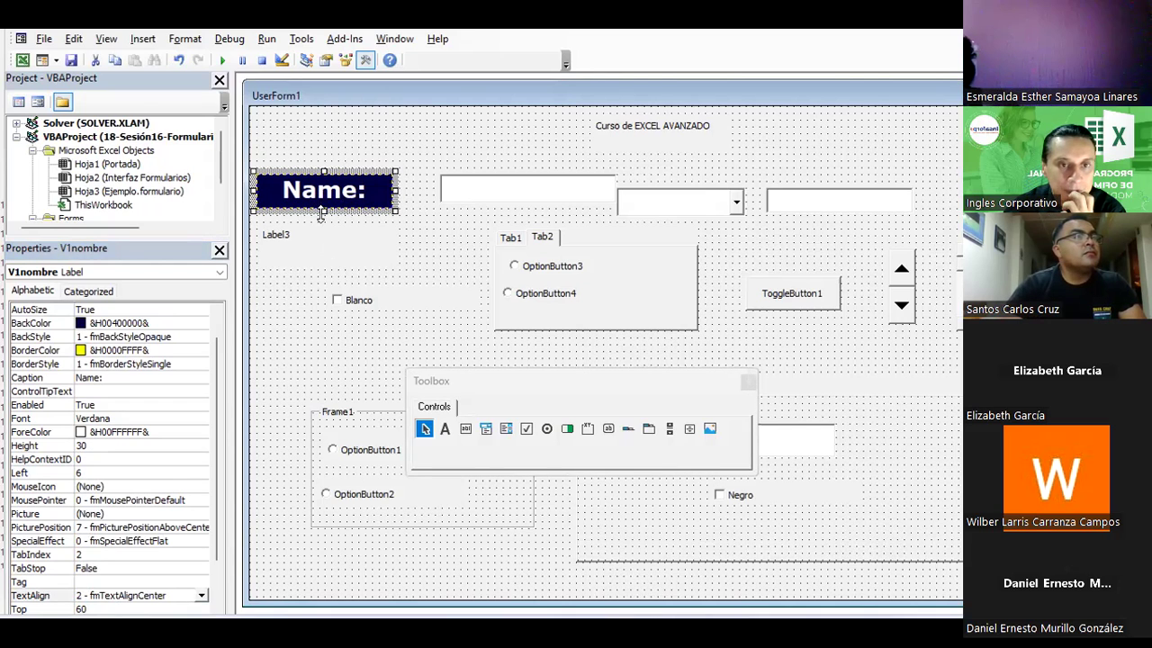
drag(320, 215, 320, 219)
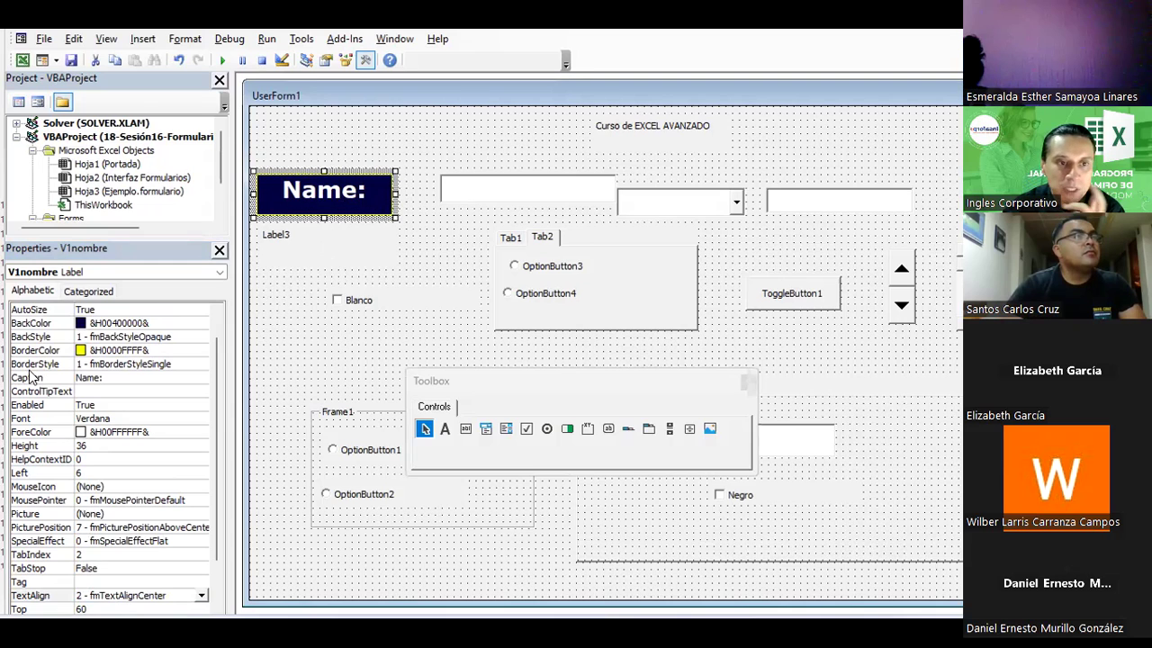
Step: Set the Name label's AutoSize property to False
click(85, 310)
click(200, 311)
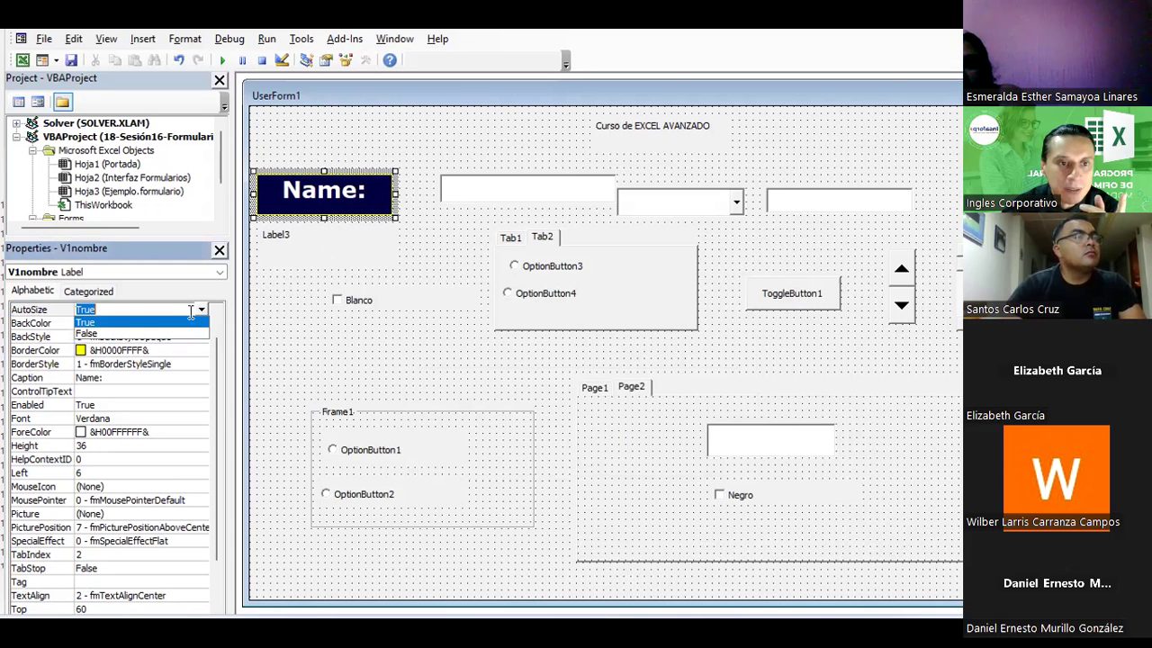
click(118, 332)
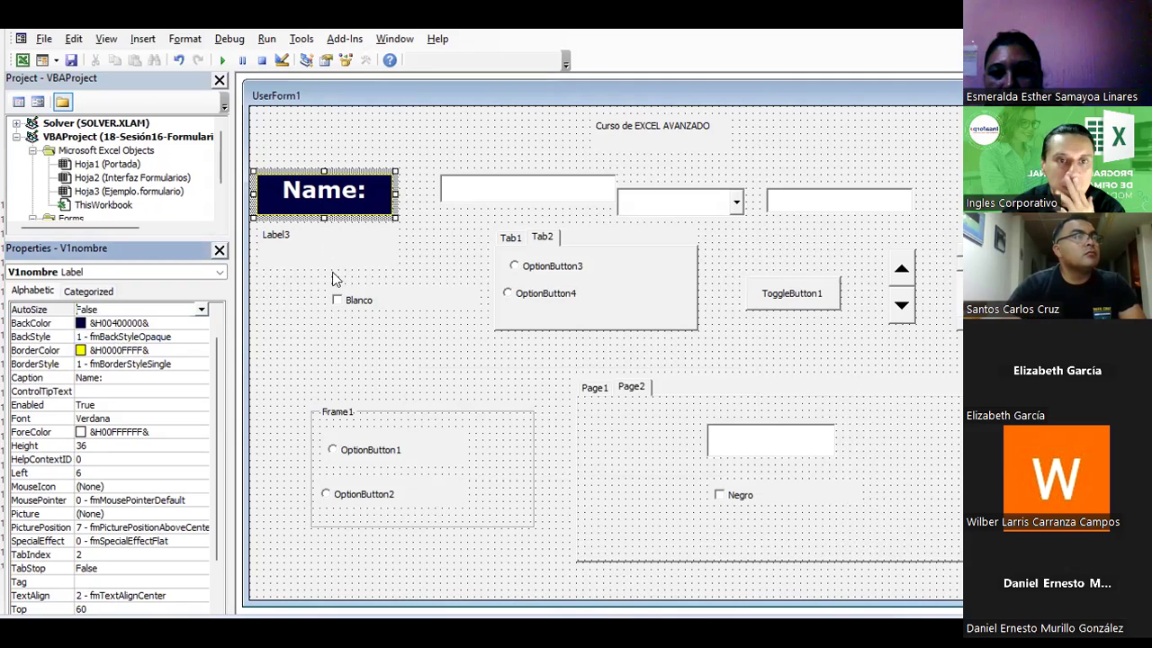
Step: Drag Label3 to the right side of the form at left 432
click(430, 202)
click(367, 244)
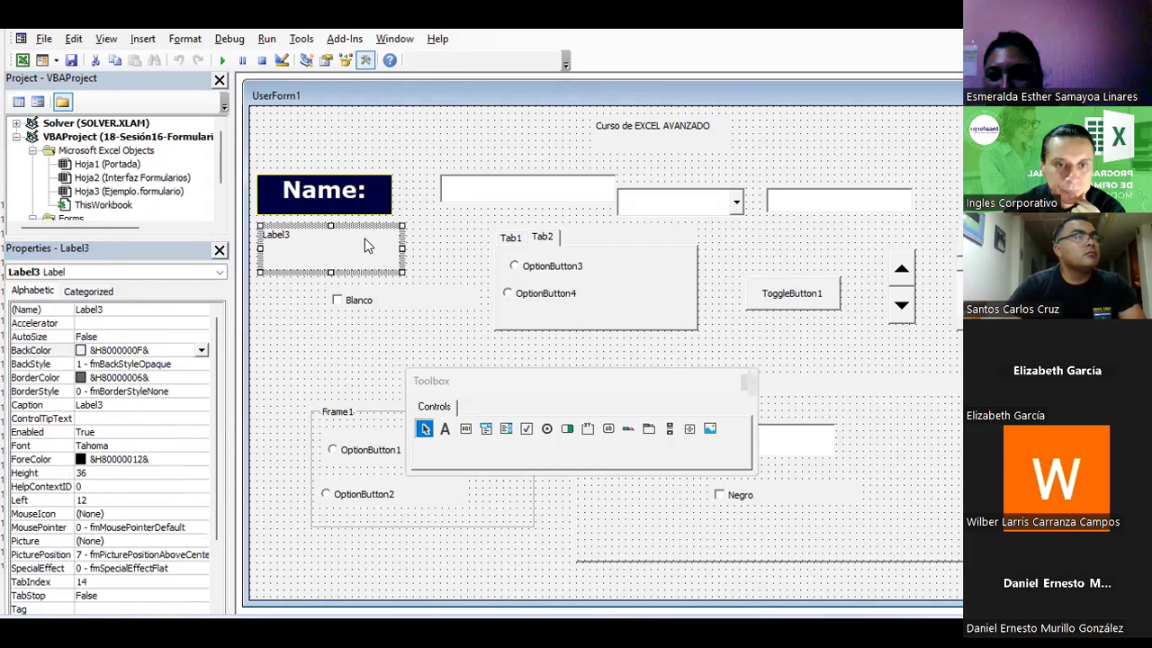
drag(507, 301, 841, 368)
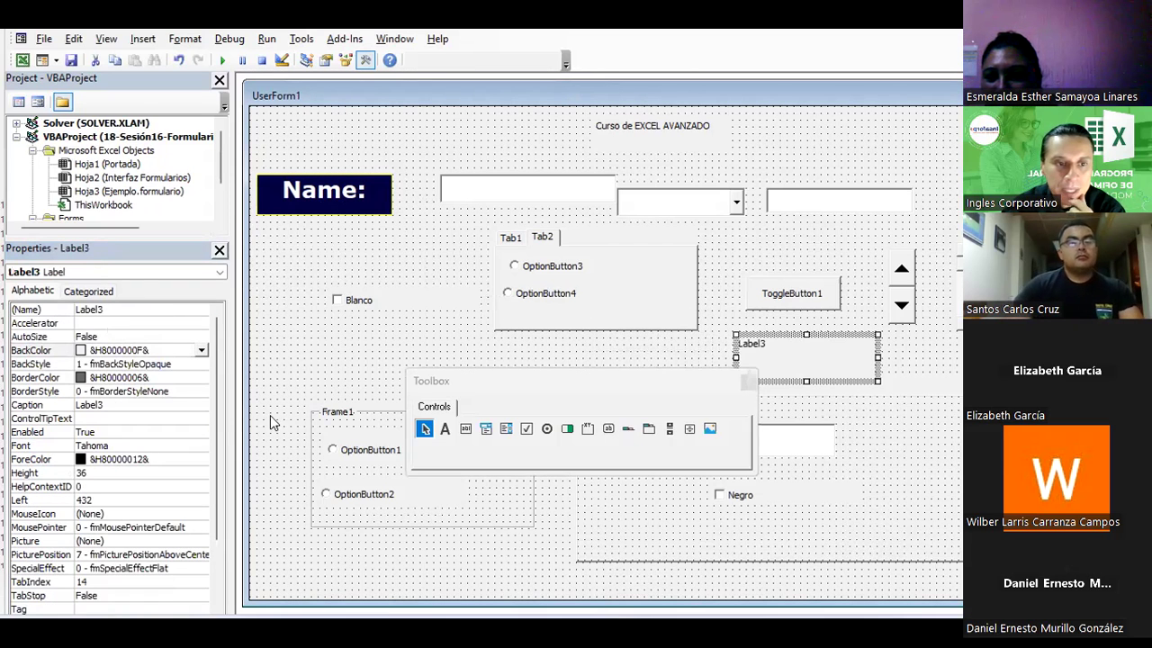
click(284, 185)
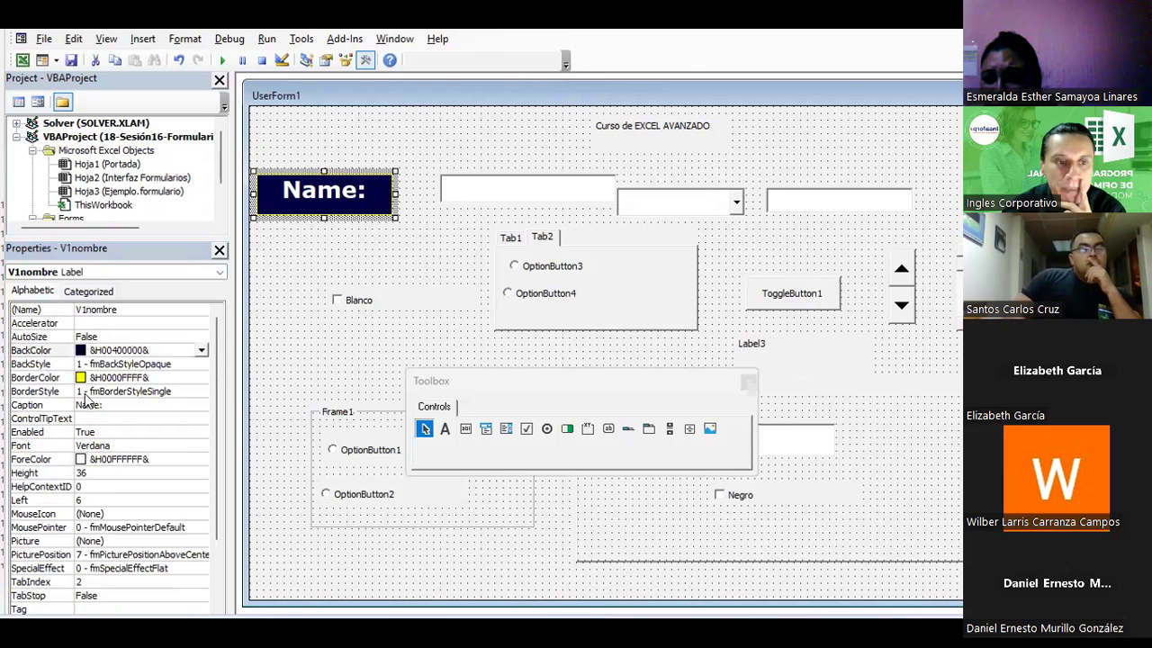
scroll(121, 417, down, 4)
scroll(121, 412, down, 2)
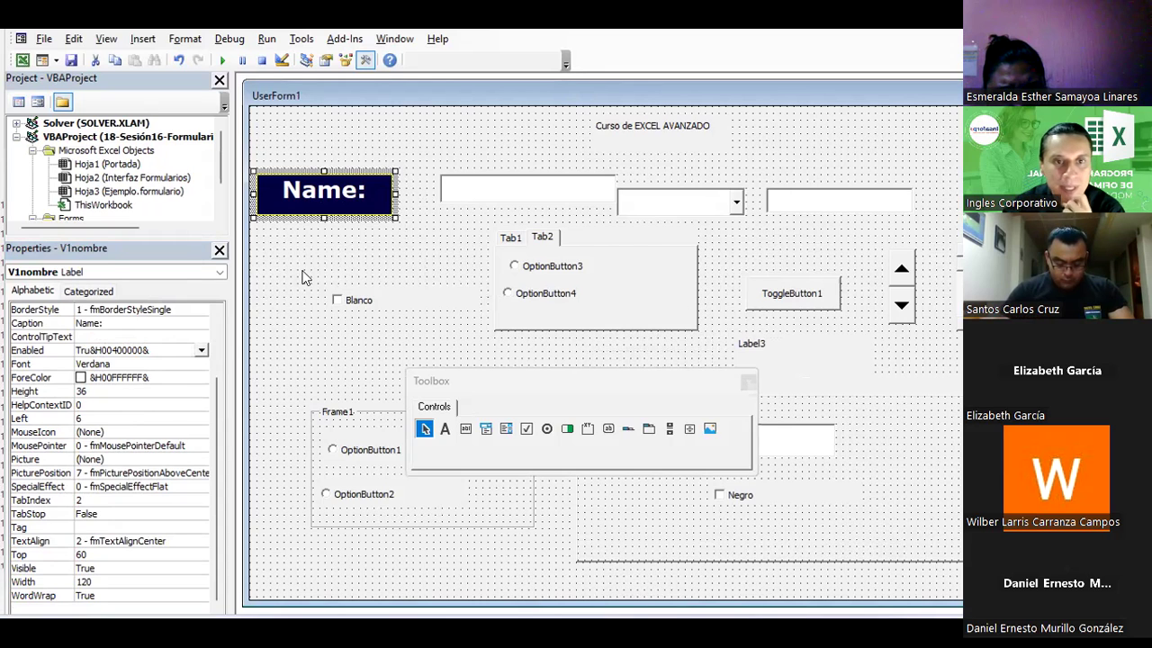
Step: Copy the Name label and paste it as Label4 directly beneath the original
right_click(379, 186)
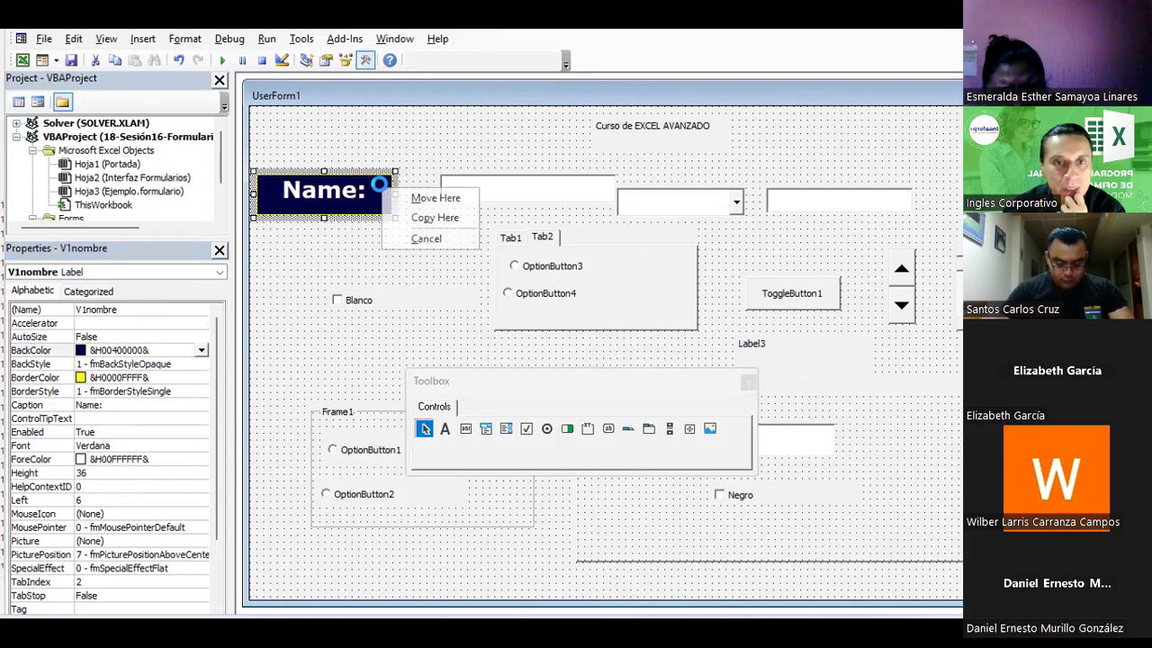
click(409, 236)
click(367, 200)
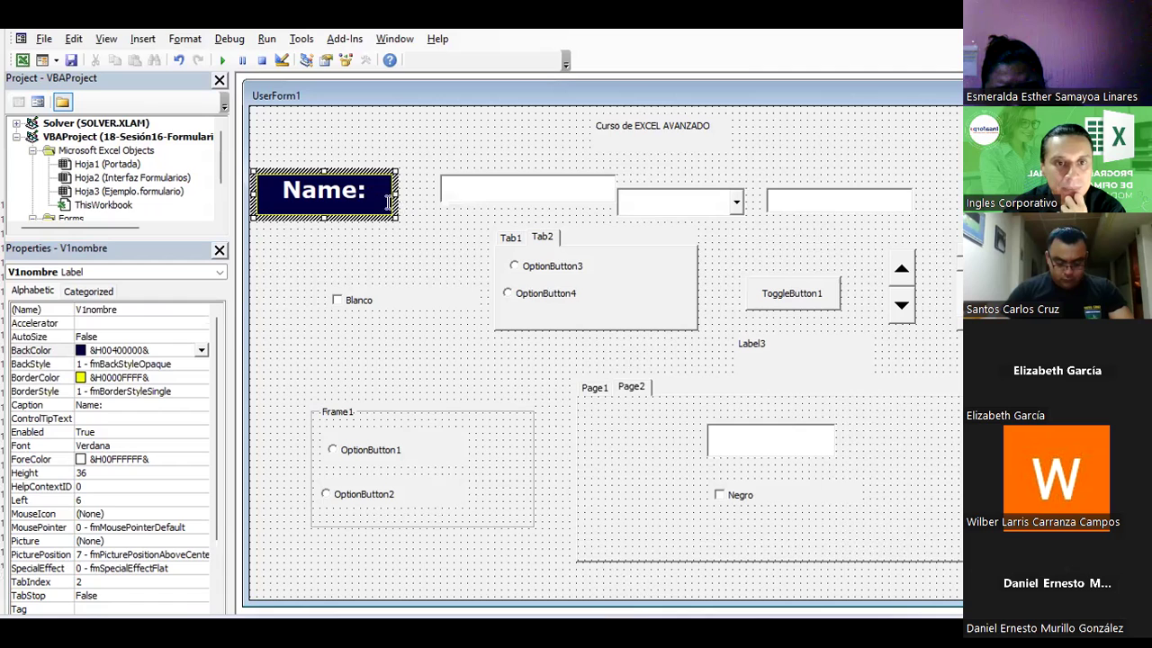
click(409, 220)
click(376, 189)
right_click(376, 189)
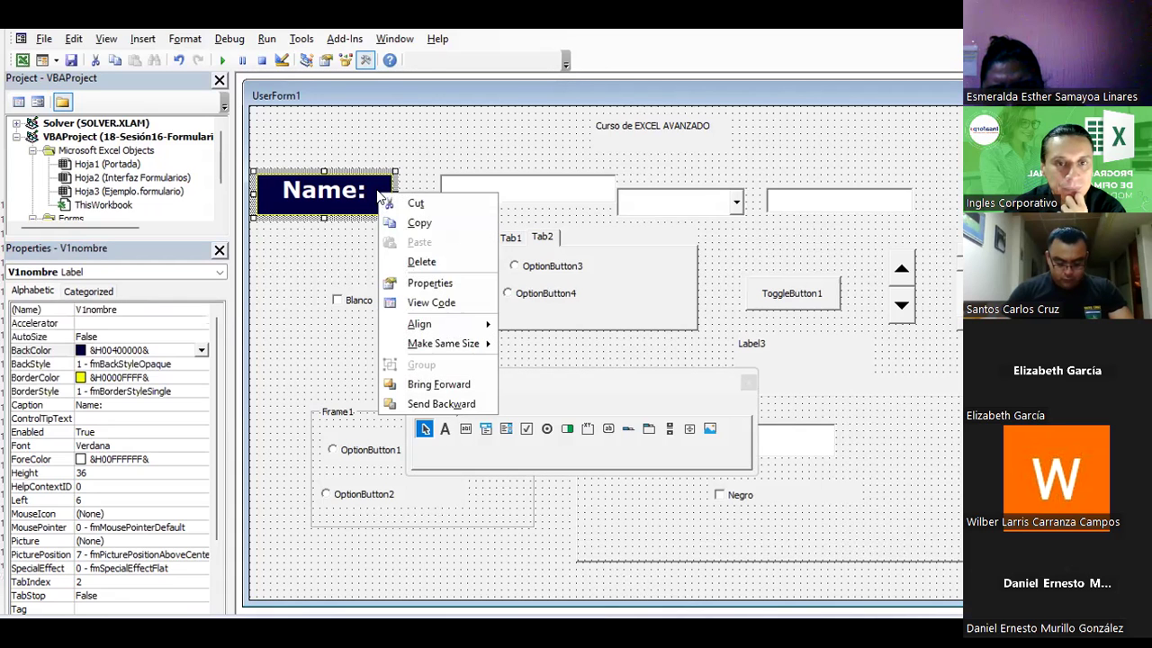
click(428, 226)
click(371, 257)
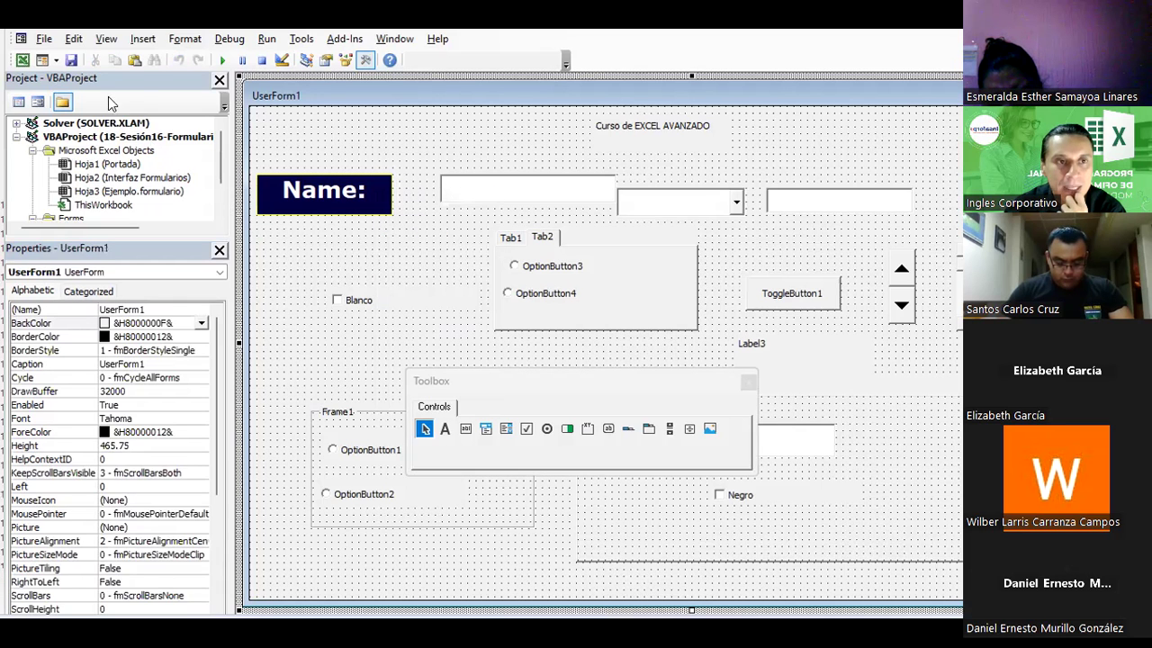
click(136, 61)
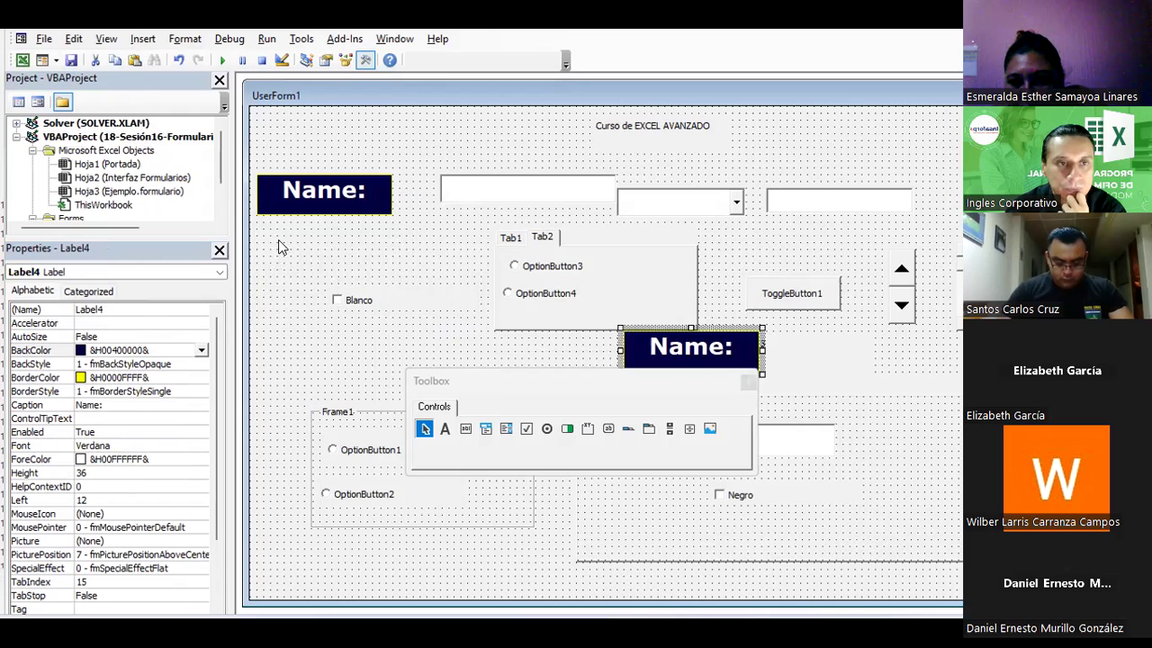
drag(278, 245, 278, 245)
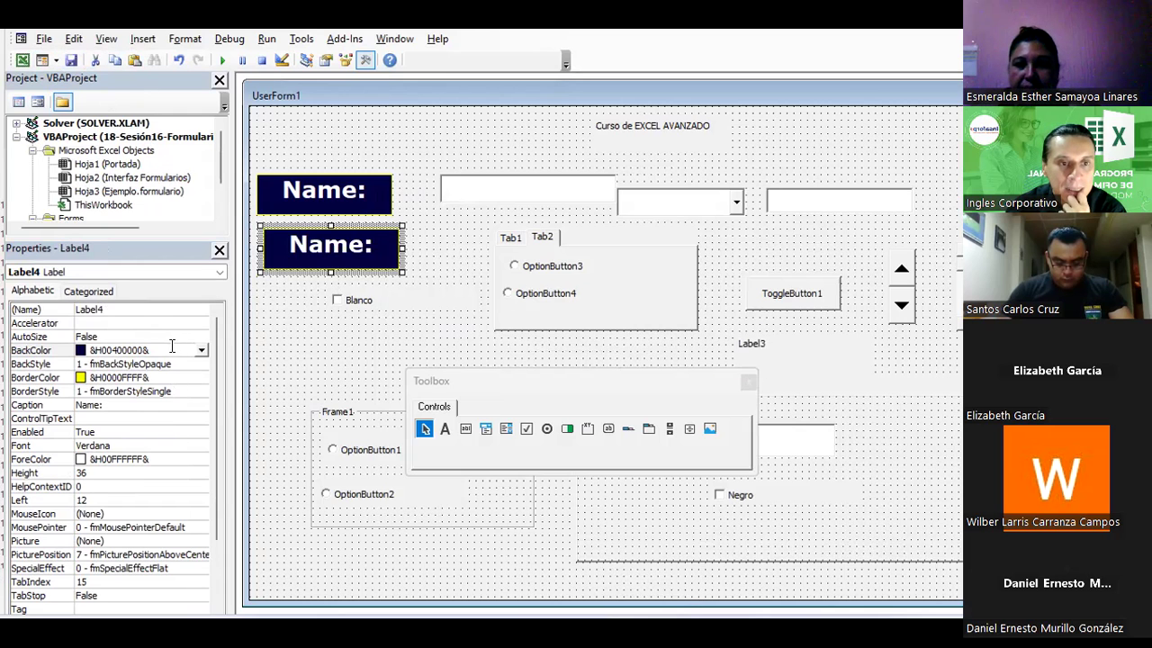
Step: Set Label4's BackColor to white and its ForeColor to black from the Palette
click(200, 350)
click(97, 387)
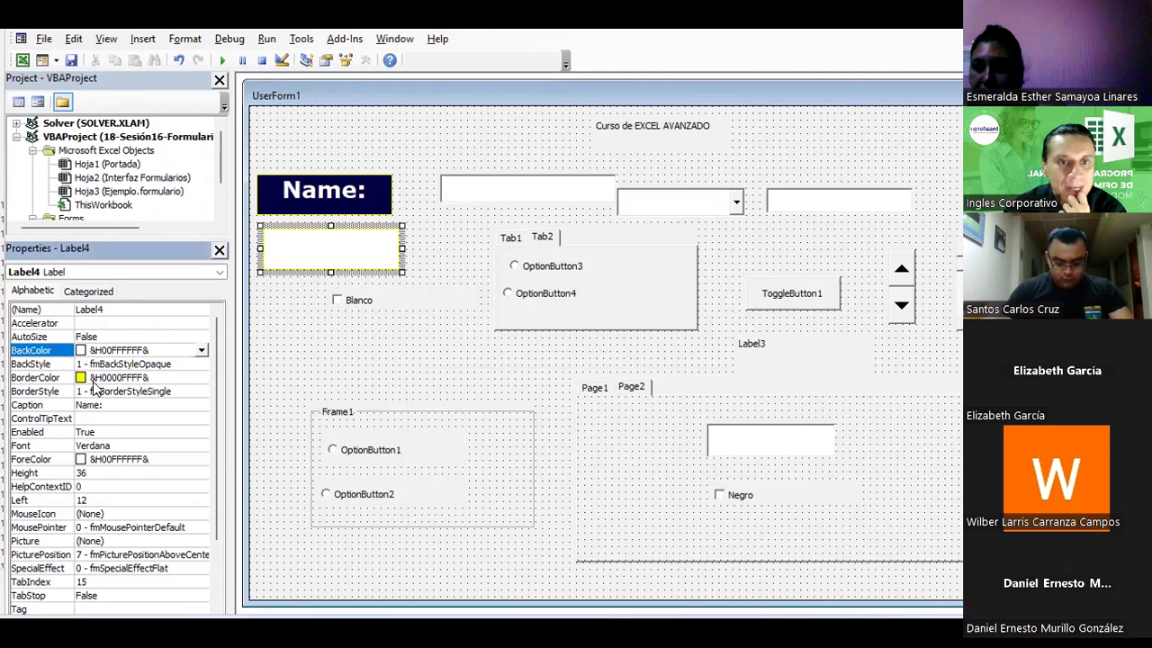
click(117, 446)
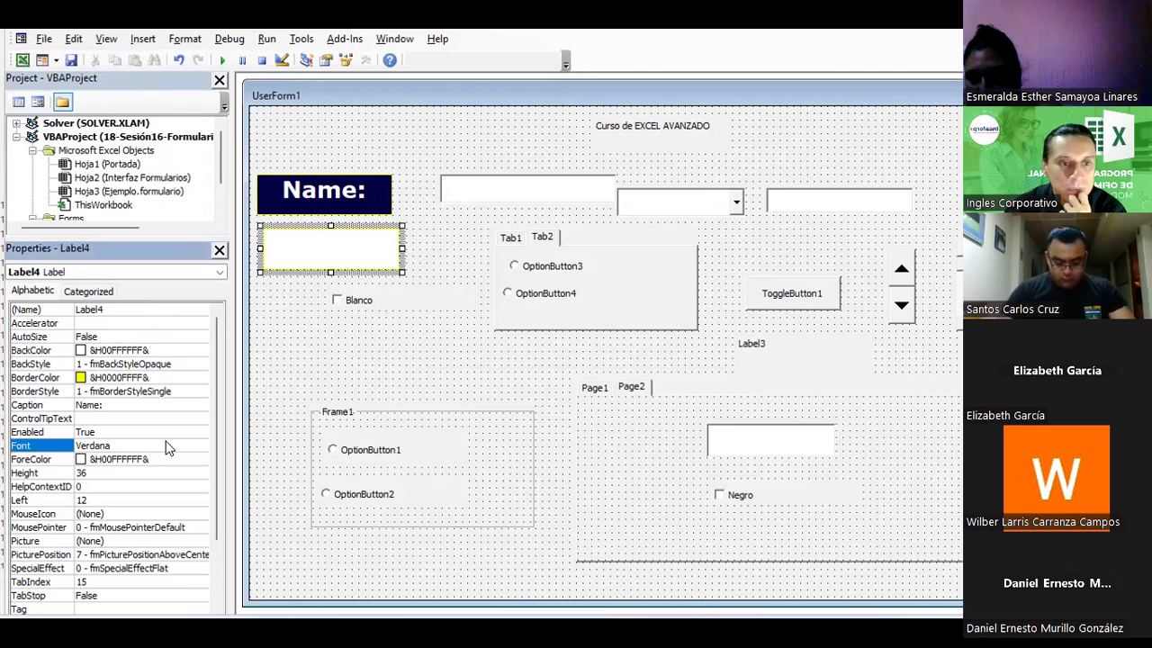
click(135, 459)
click(200, 459)
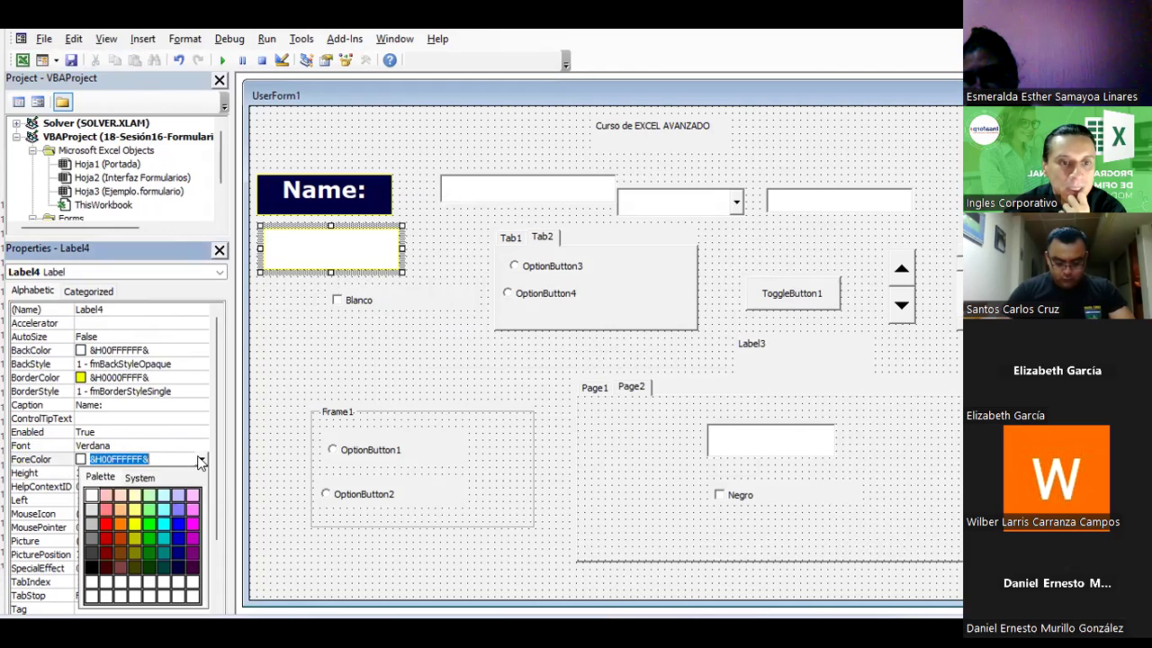
click(89, 553)
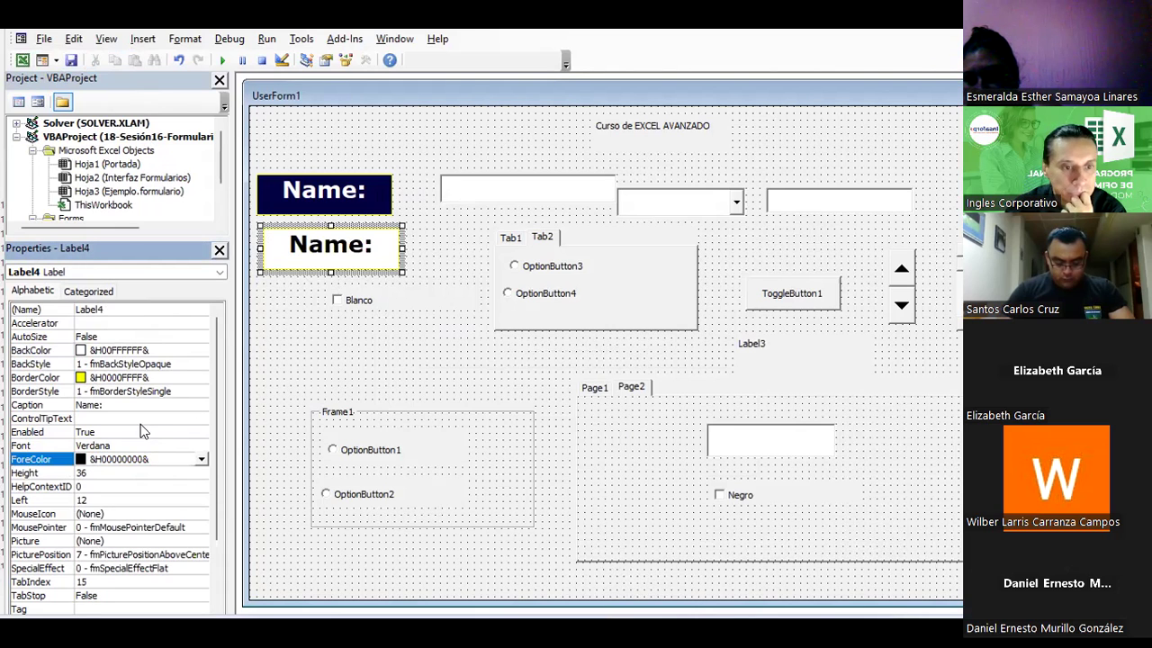
Step: Dismiss the stray colour lists and select Label4's Picture property
scroll(142, 432, down, 2)
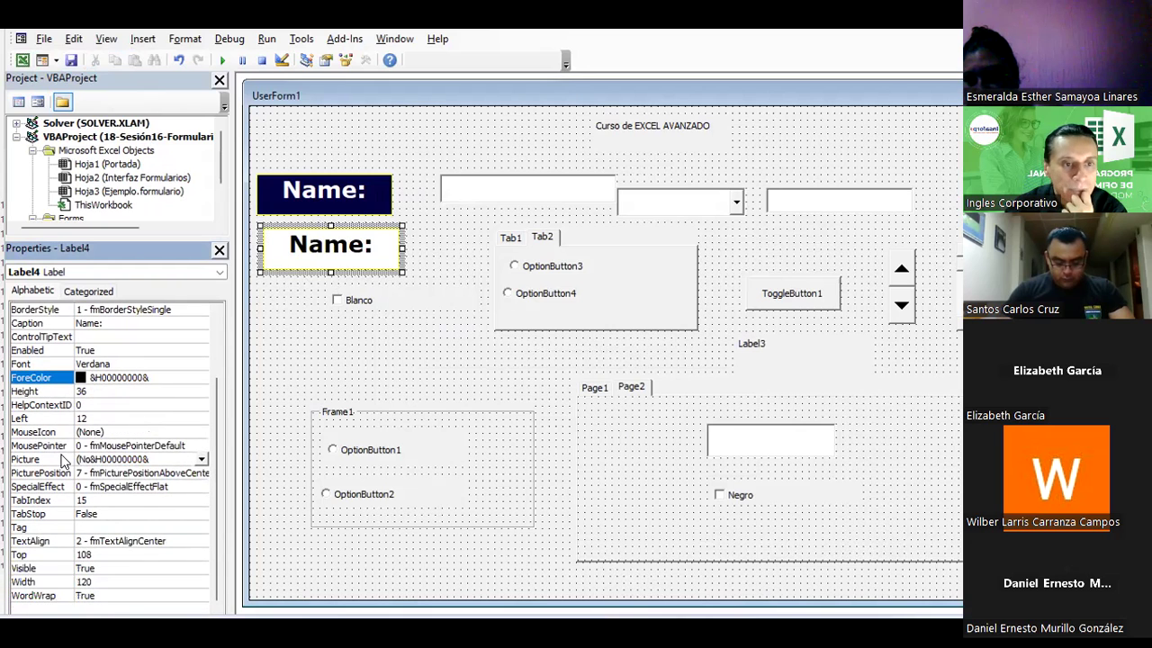
click(200, 460)
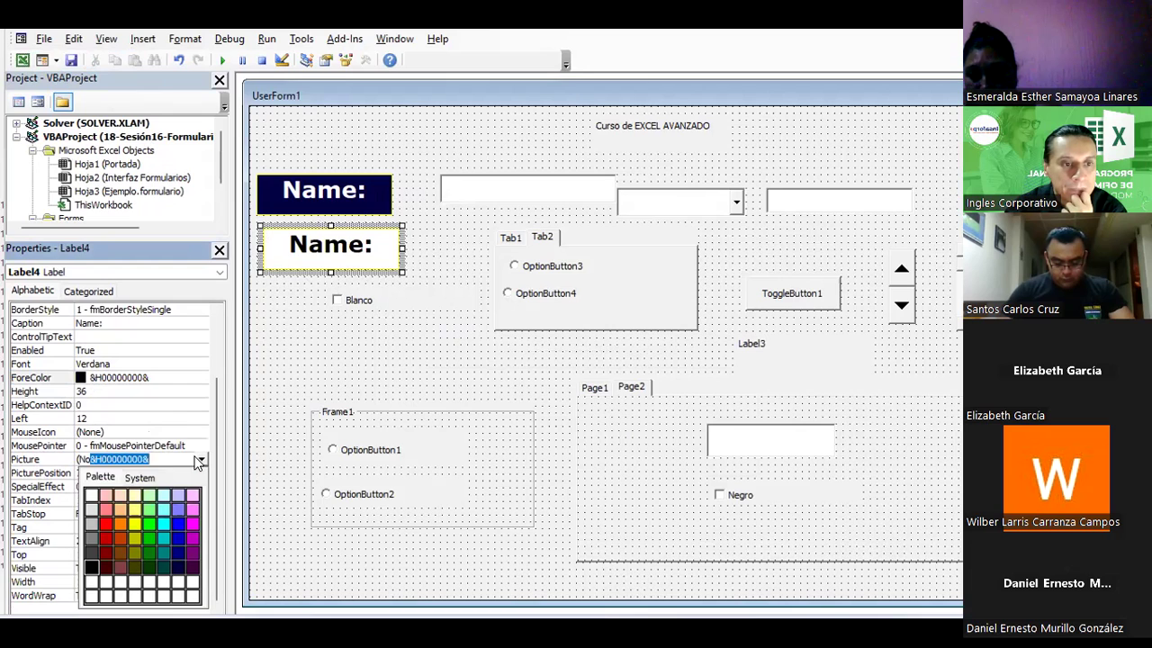
click(174, 460)
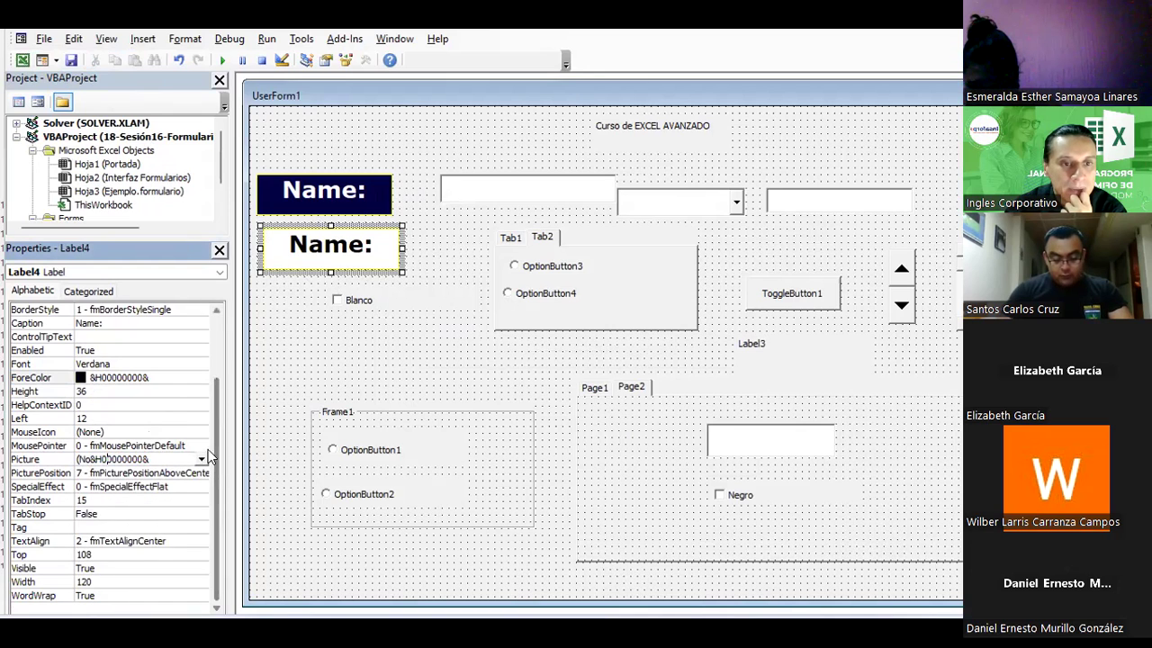
click(201, 459)
click(199, 459)
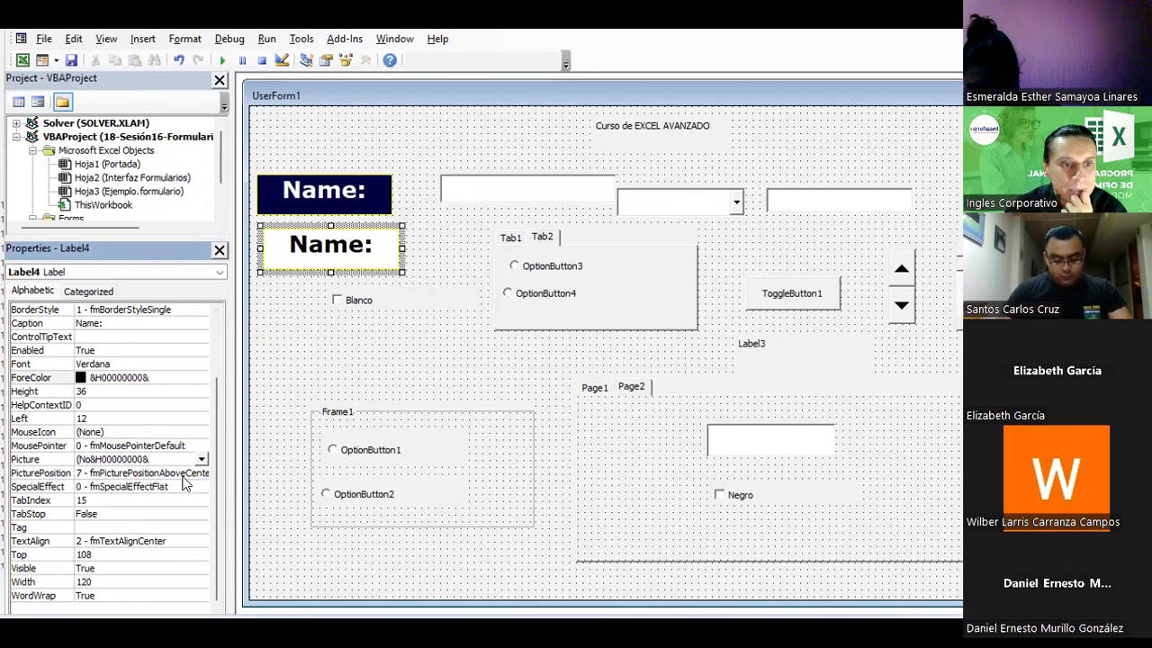
click(202, 476)
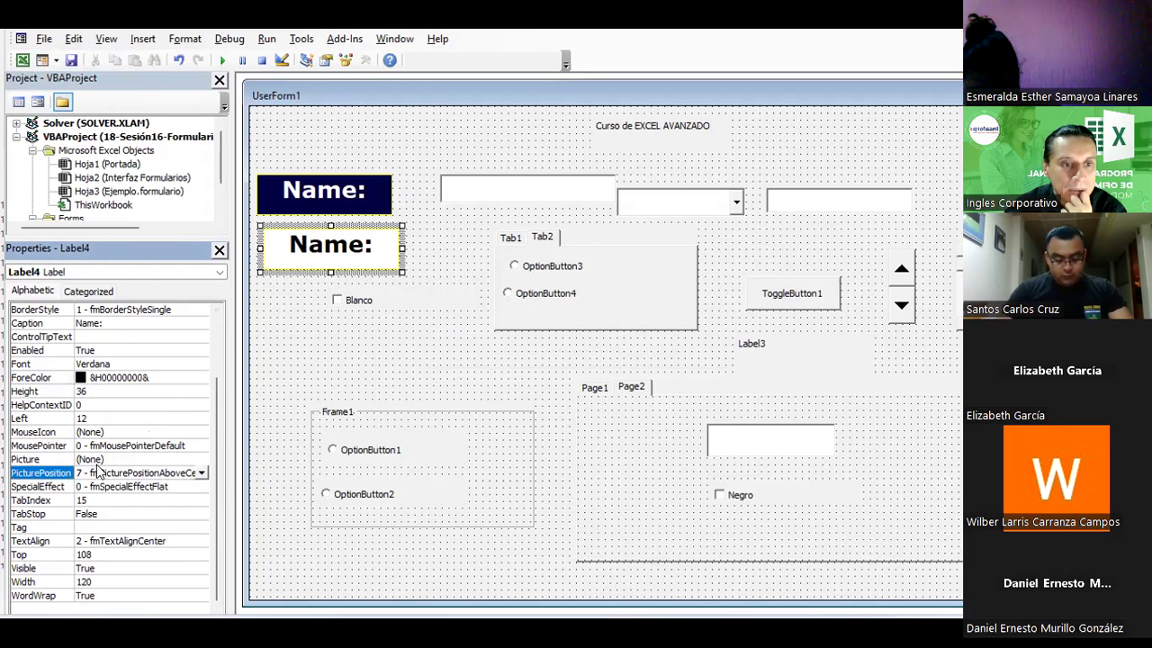
click(97, 461)
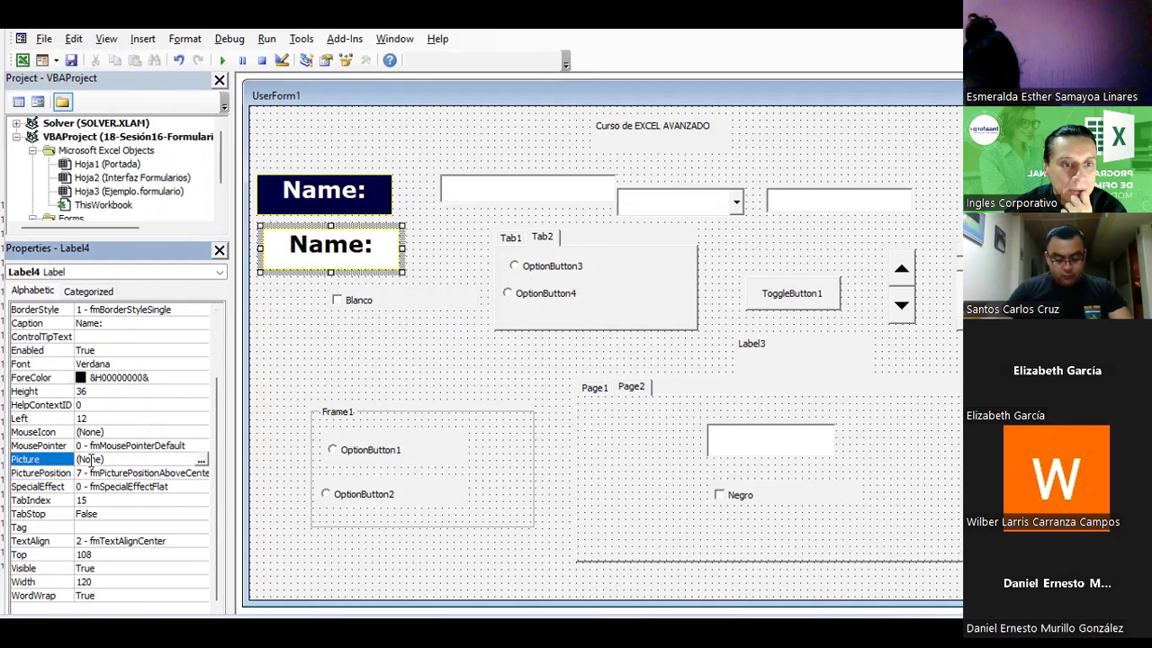
Step: Load the grafica image from the Imágenes folder into Label4's Picture property
click(200, 459)
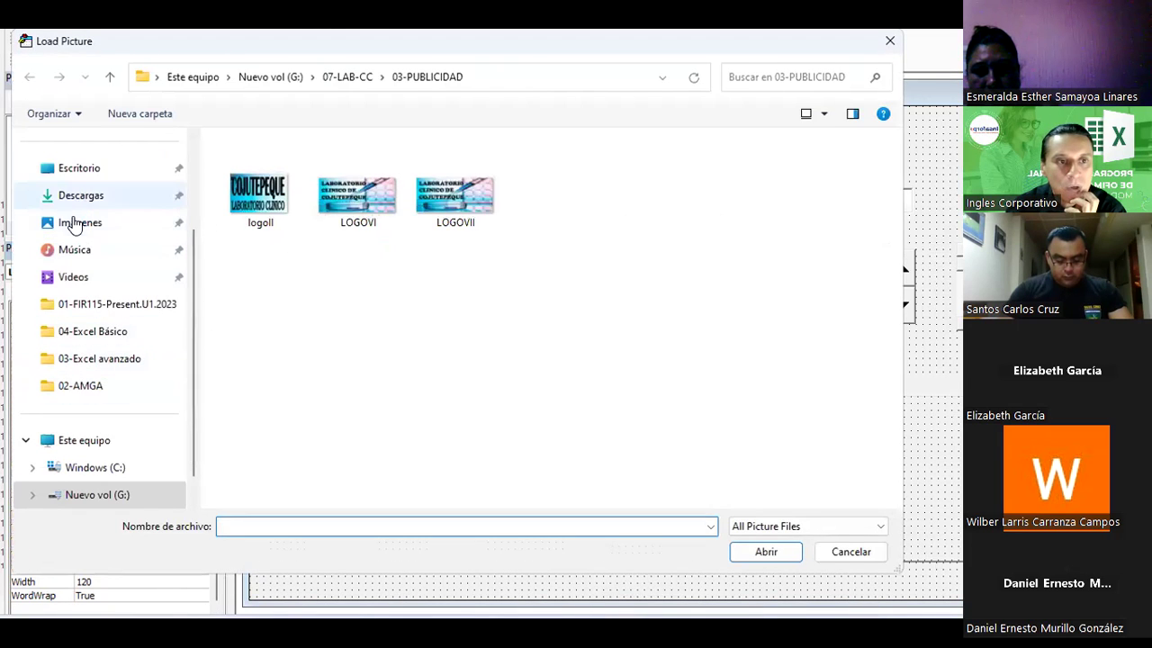
click(77, 223)
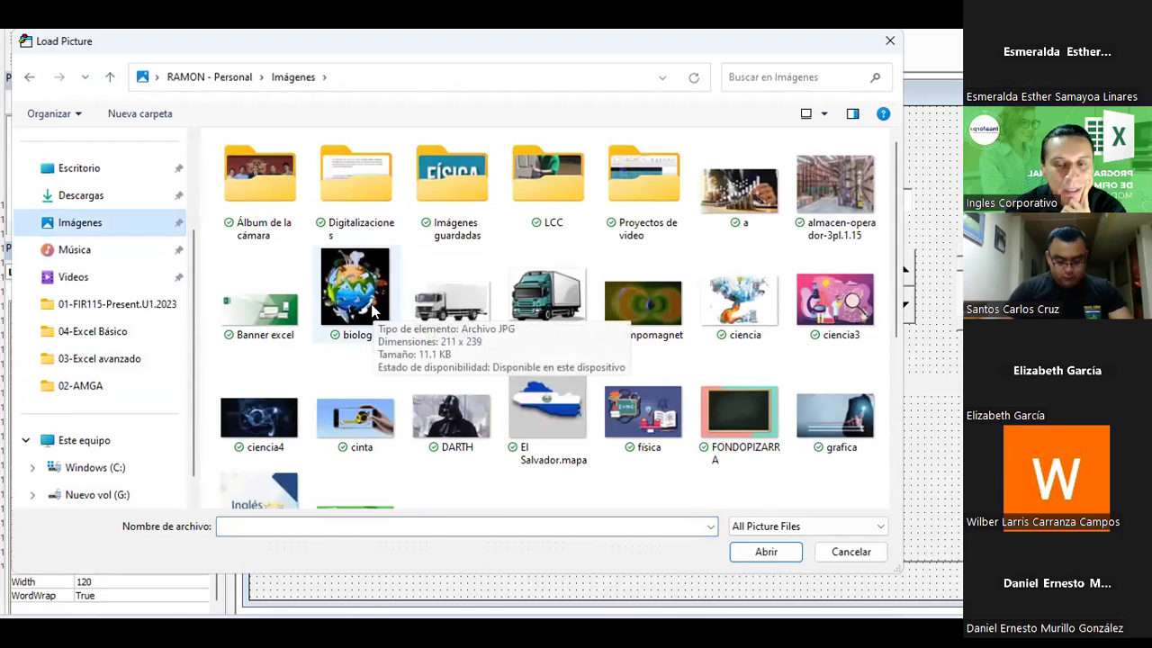
click(850, 432)
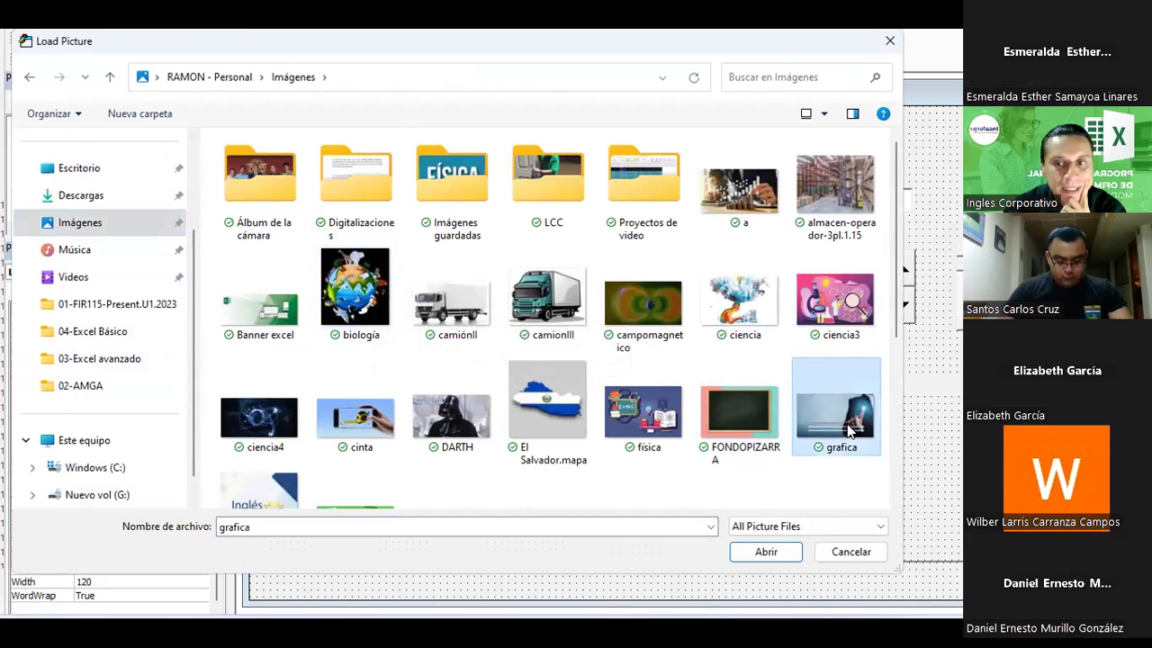
click(766, 552)
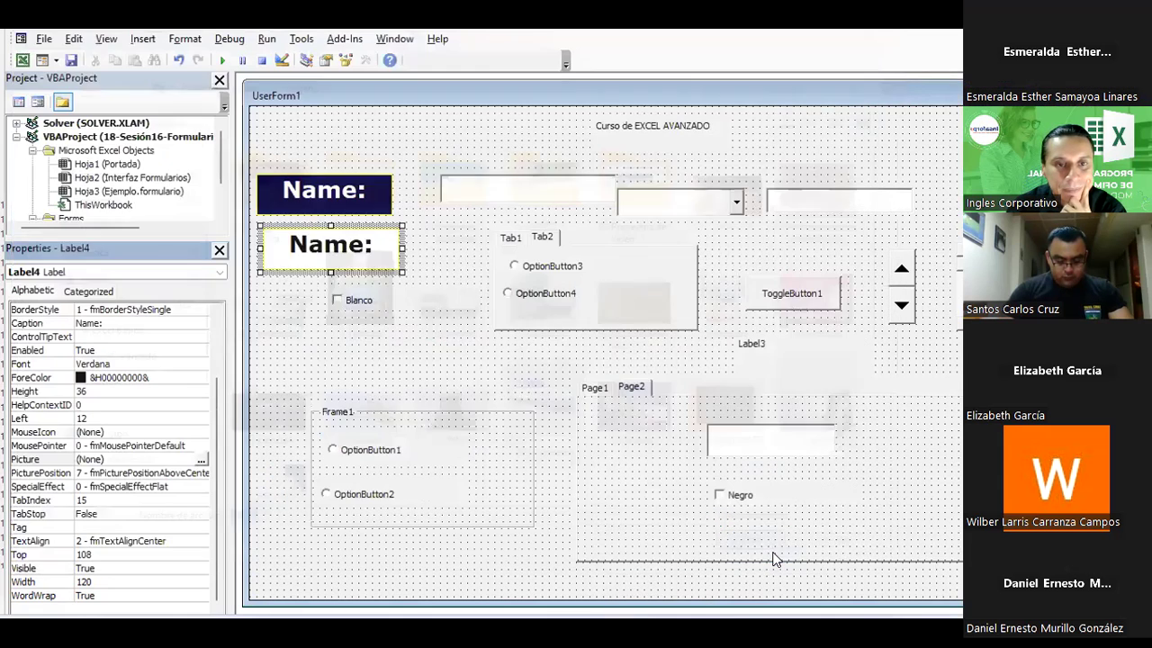
click(351, 254)
click(409, 307)
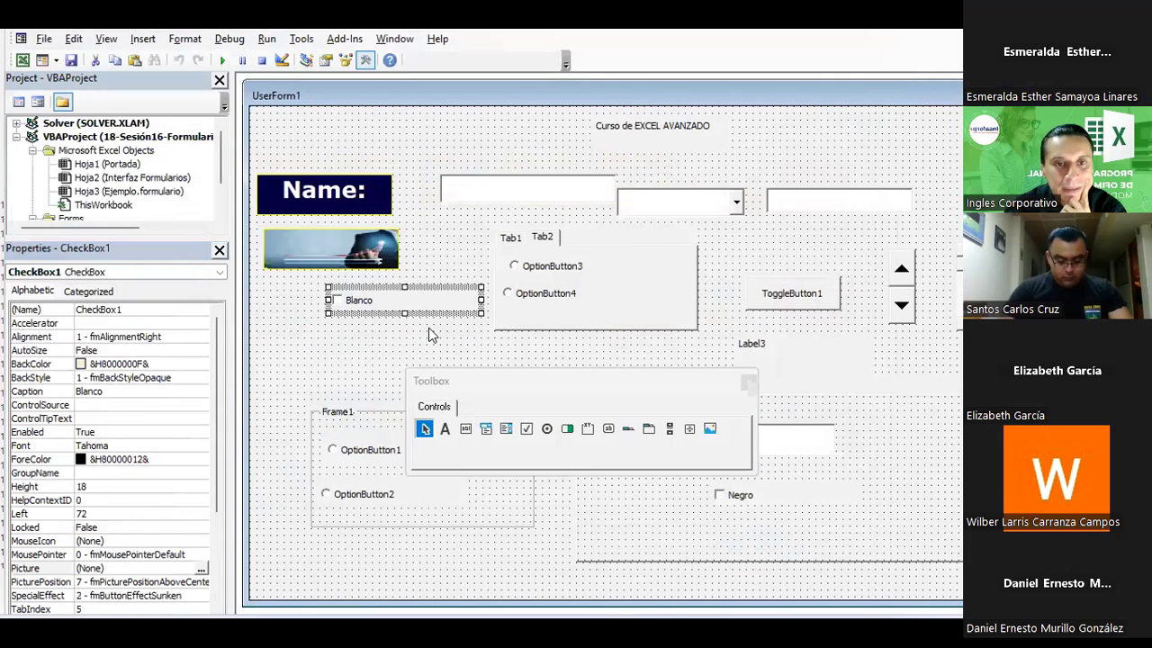
click(381, 261)
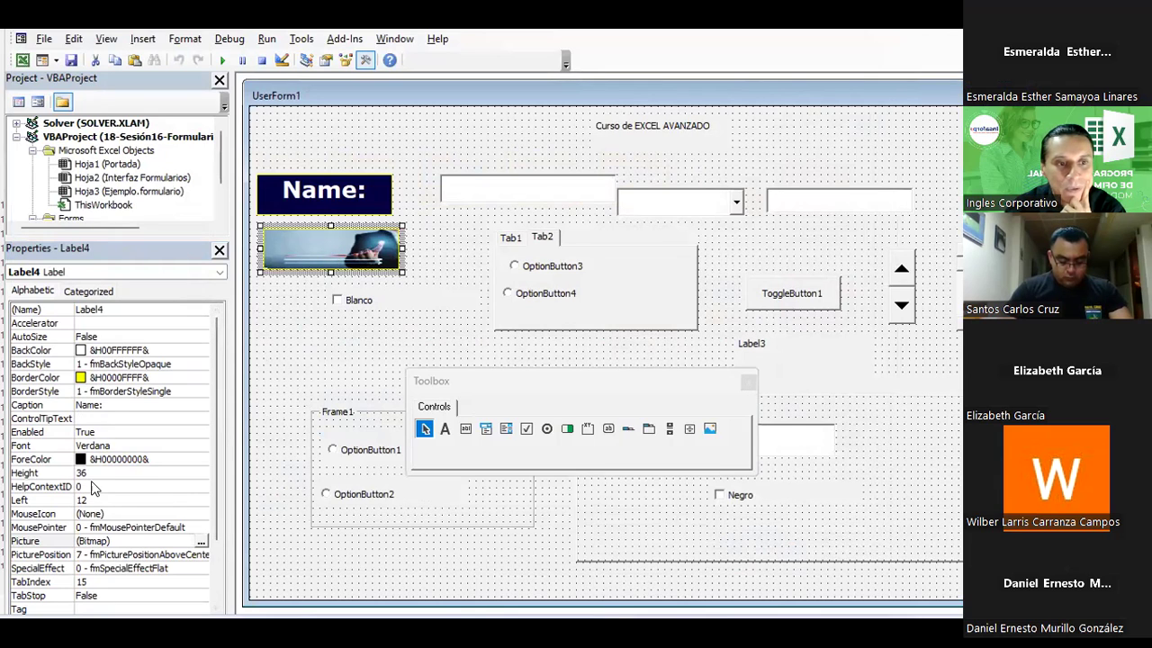
Step: Open Label4's ForeColor palette and close it, leaving the text black
click(116, 459)
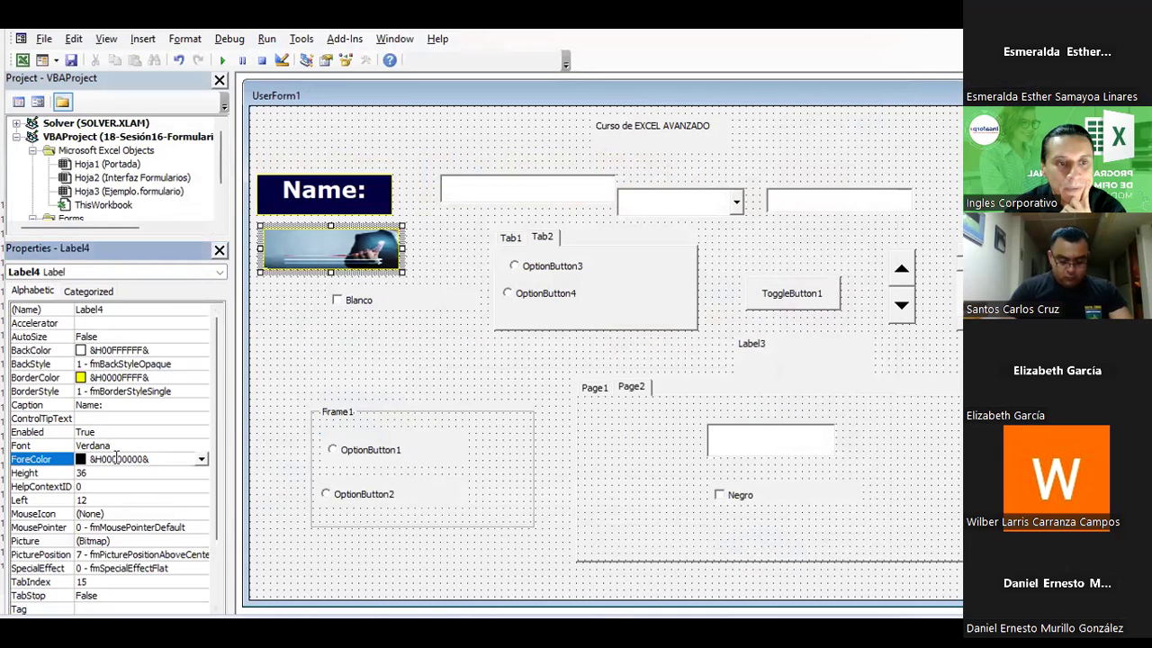
click(202, 459)
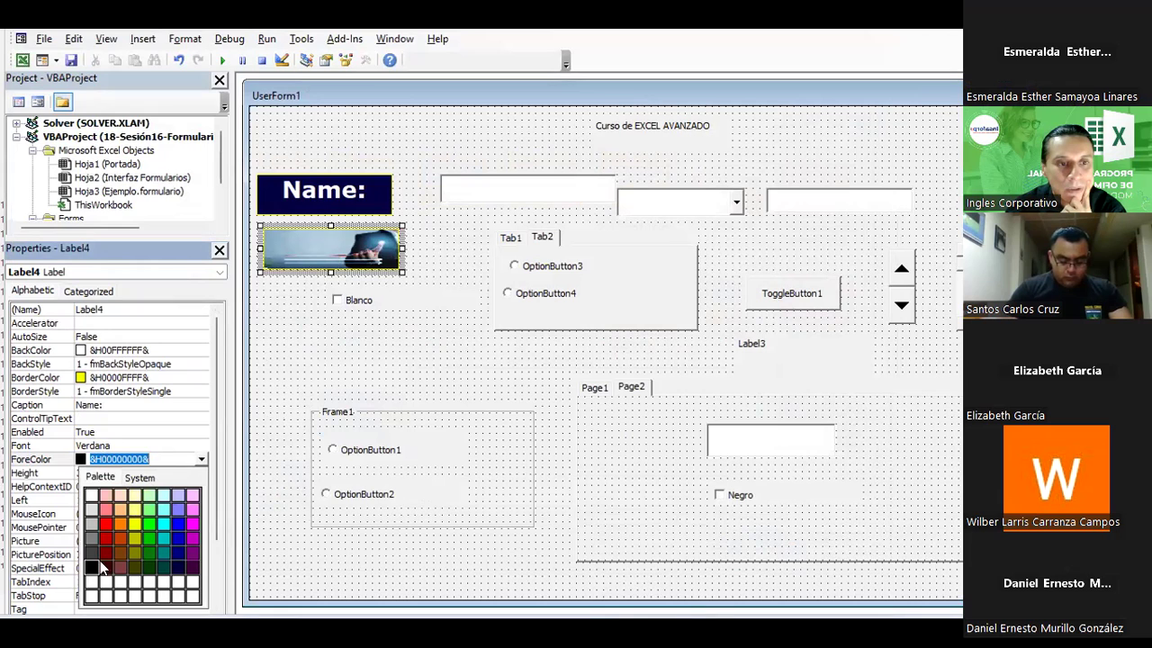
click(91, 569)
click(285, 229)
click(204, 465)
click(202, 459)
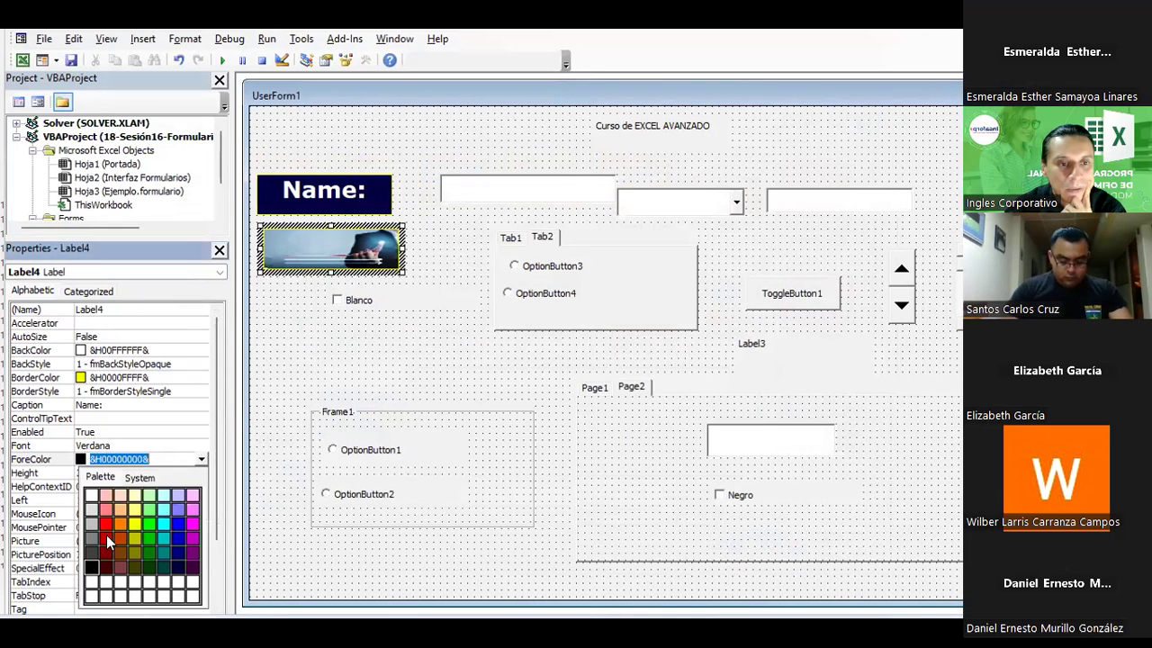
click(95, 559)
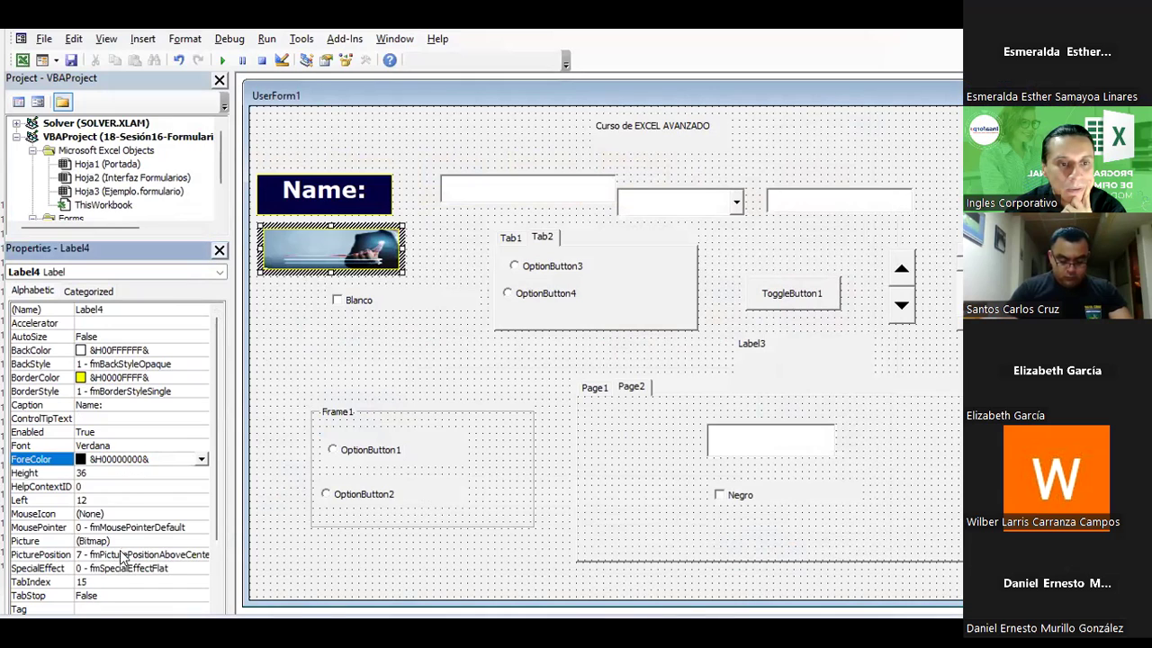
Step: Set Label4's PicturePosition to 5 - fmPicturePositionRightBottom
click(165, 555)
click(201, 555)
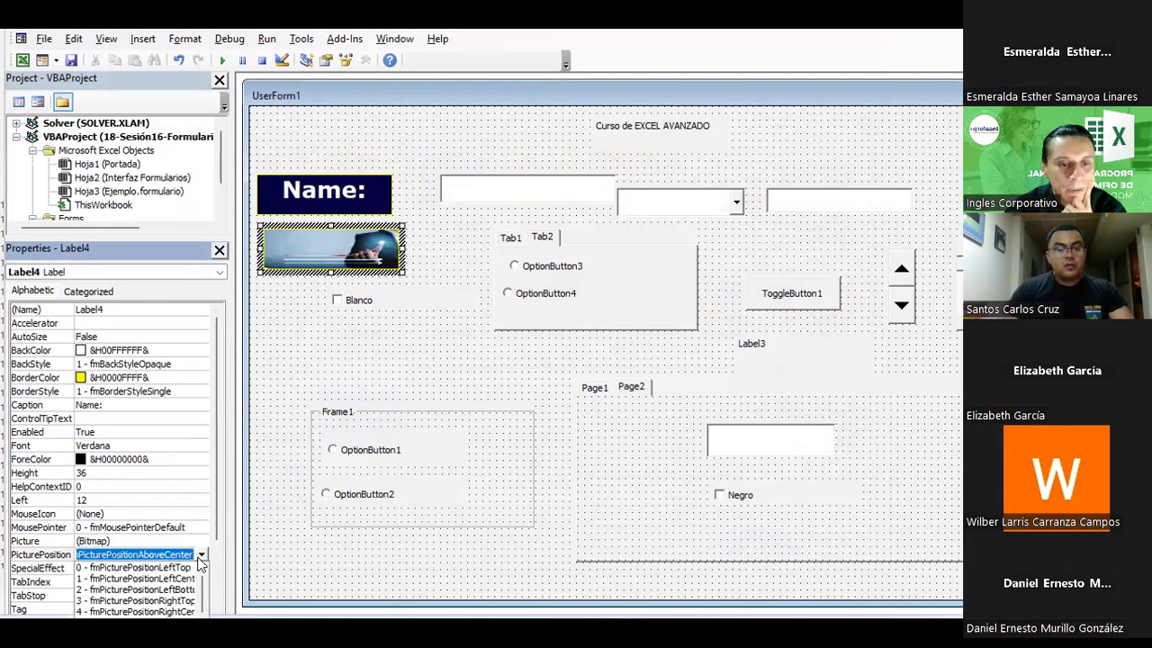
scroll(177, 504, down, 2)
scroll(177, 504, down, 3)
scroll(178, 504, down, 1)
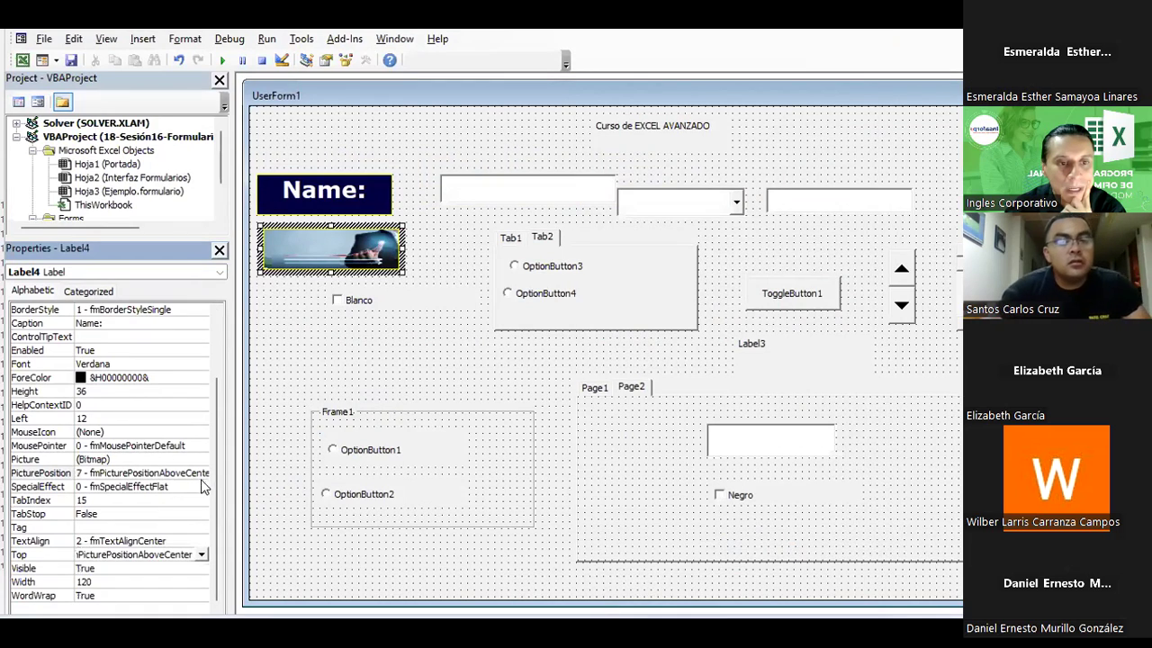
click(203, 474)
click(202, 473)
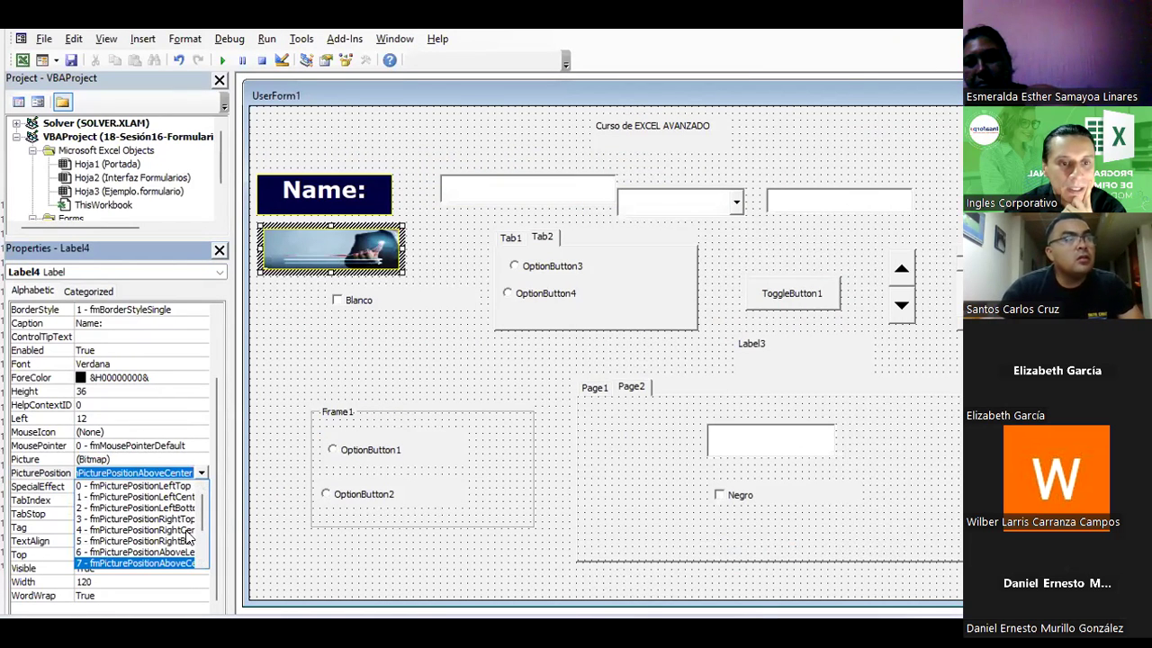
scroll(180, 531, down, 1)
scroll(185, 535, down, 1)
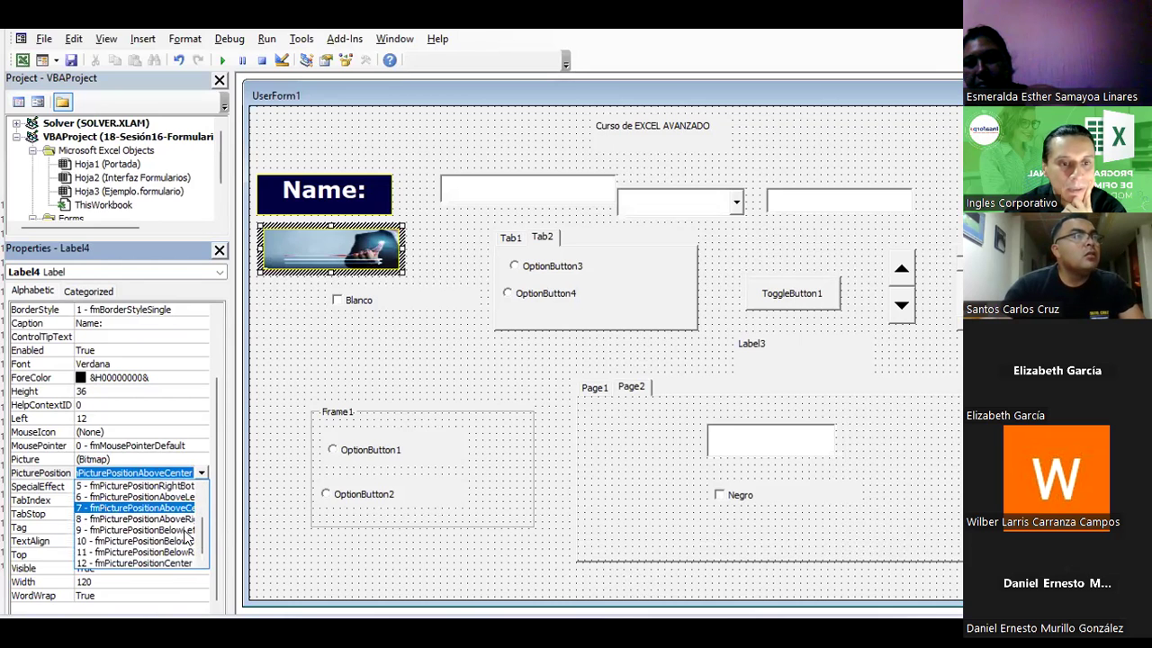
click(164, 487)
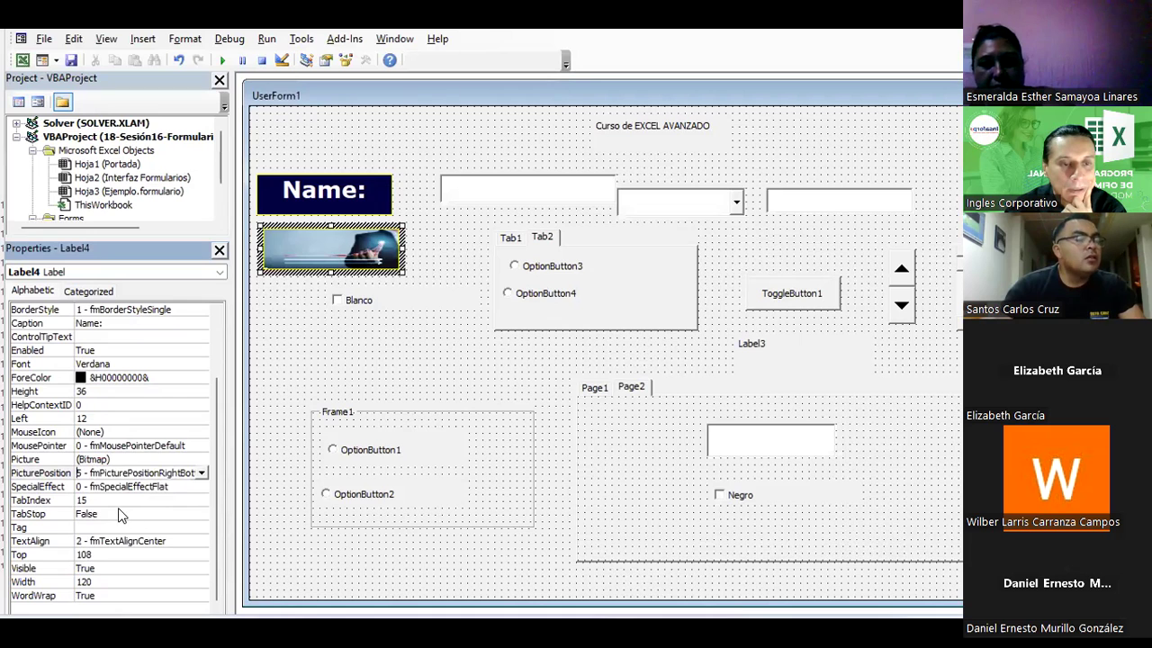
scroll(127, 354, up, 1)
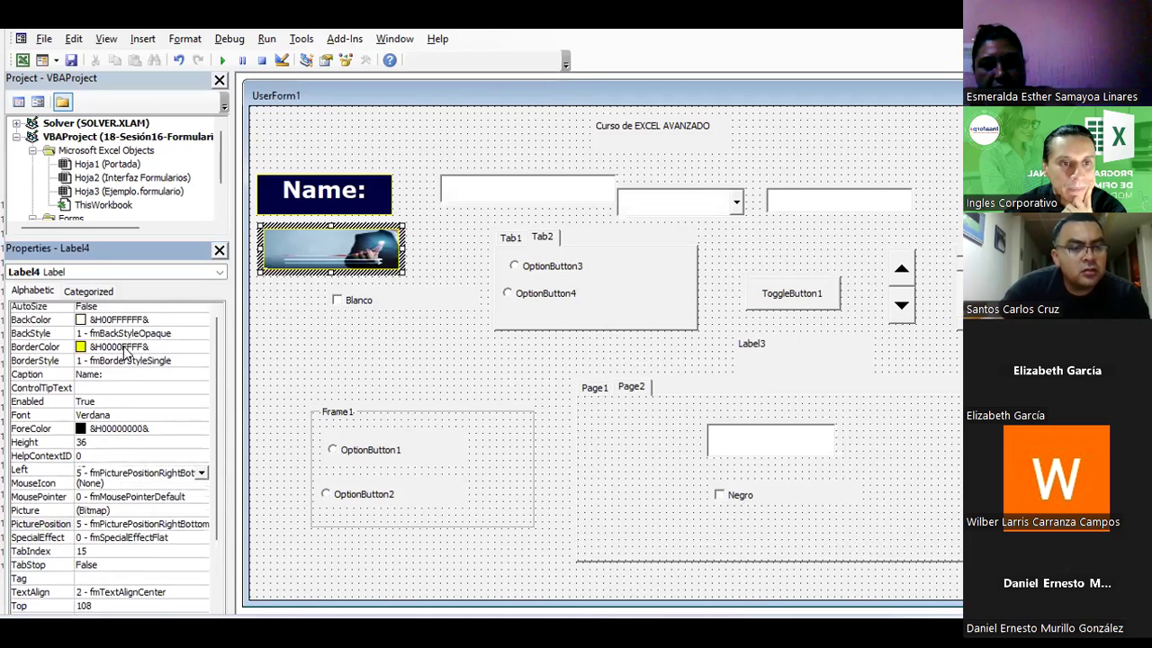
scroll(126, 356, up, 1)
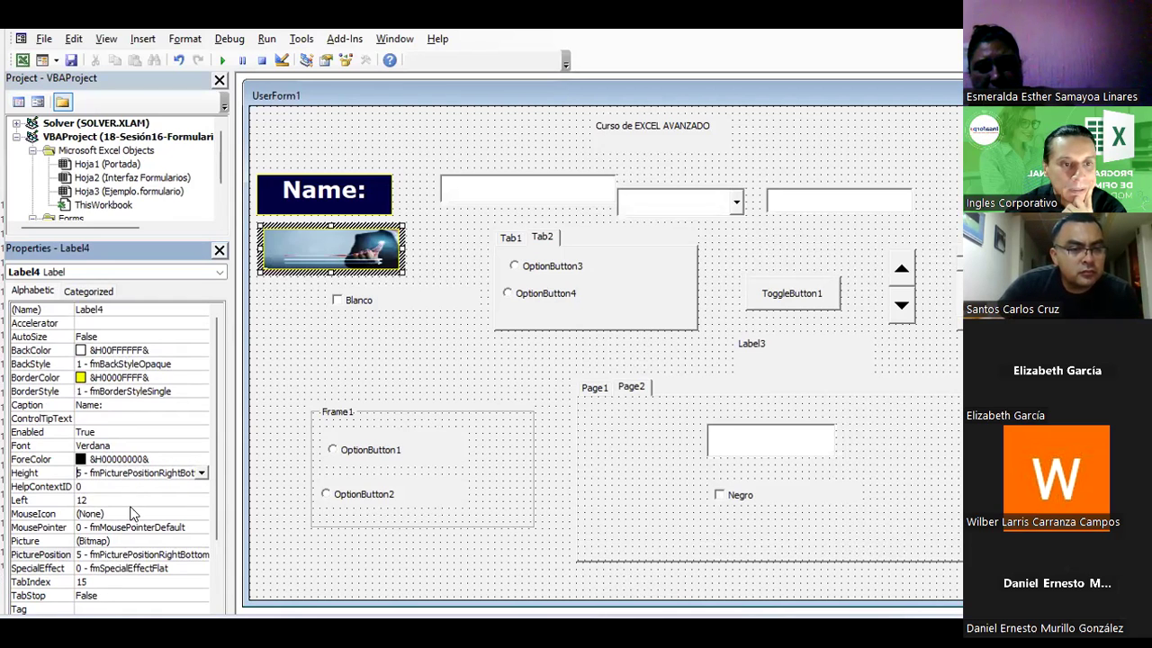
Step: Change Label4's ForeColor to white (&H00FFFFFF&) from the Palette
click(165, 459)
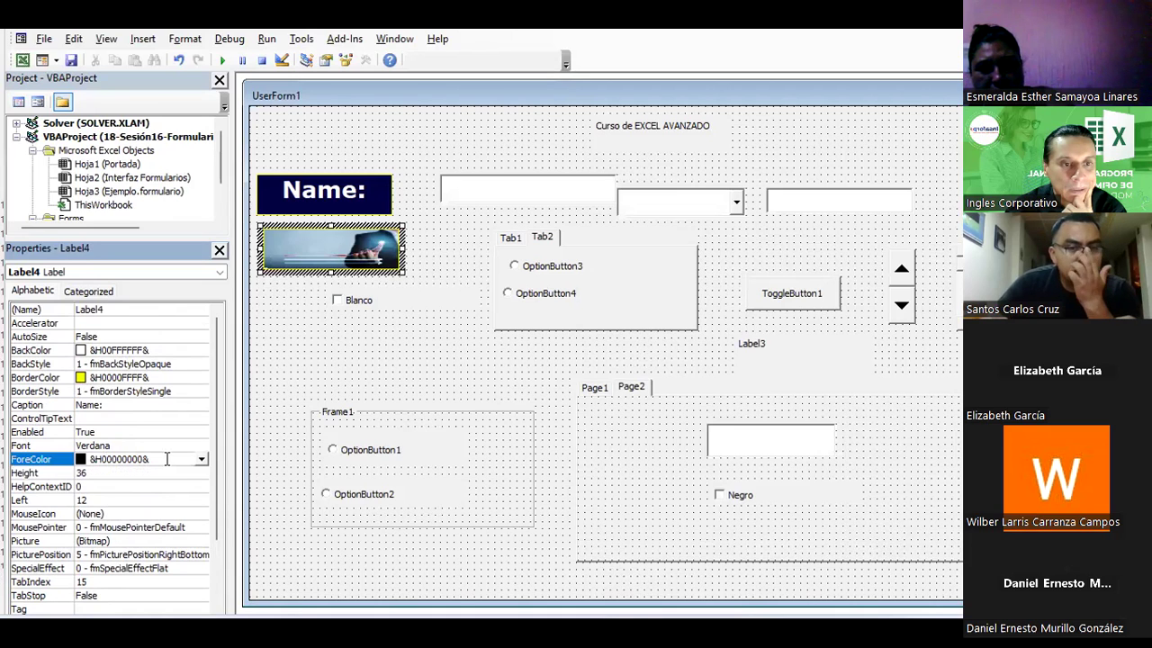
click(201, 459)
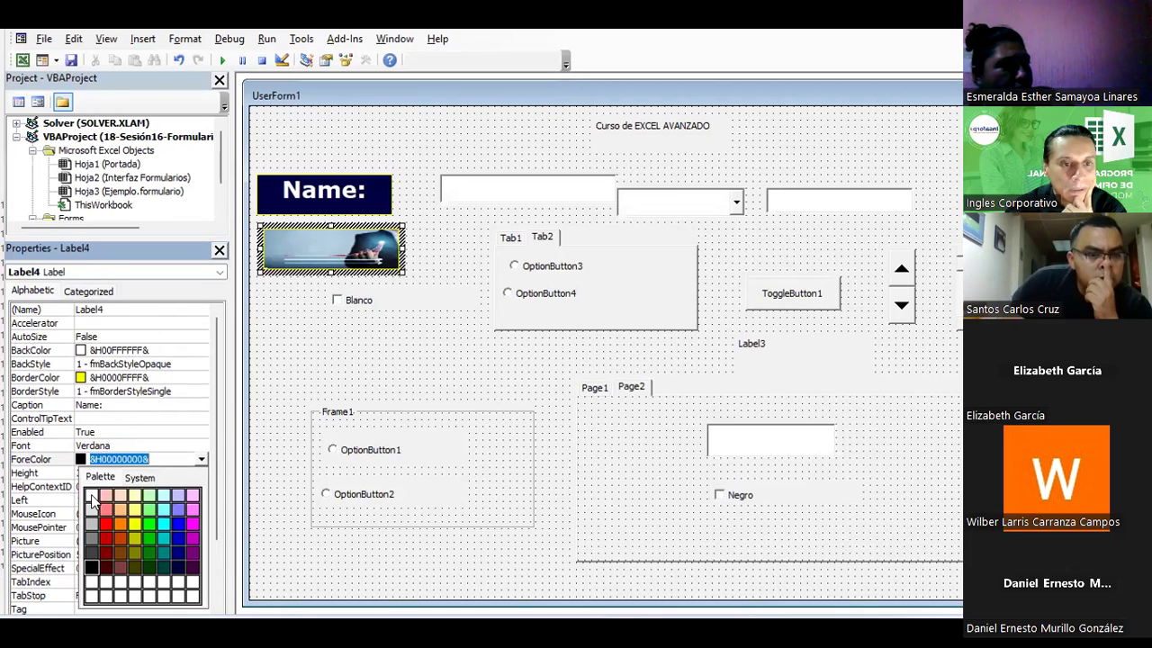
click(91, 495)
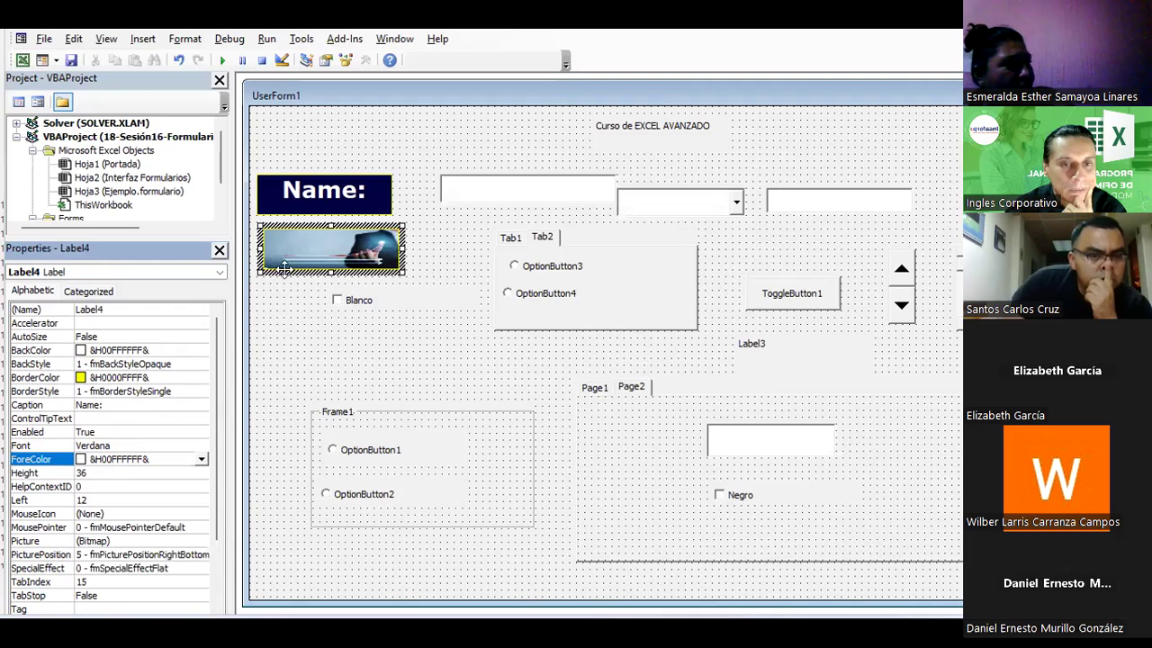
click(303, 241)
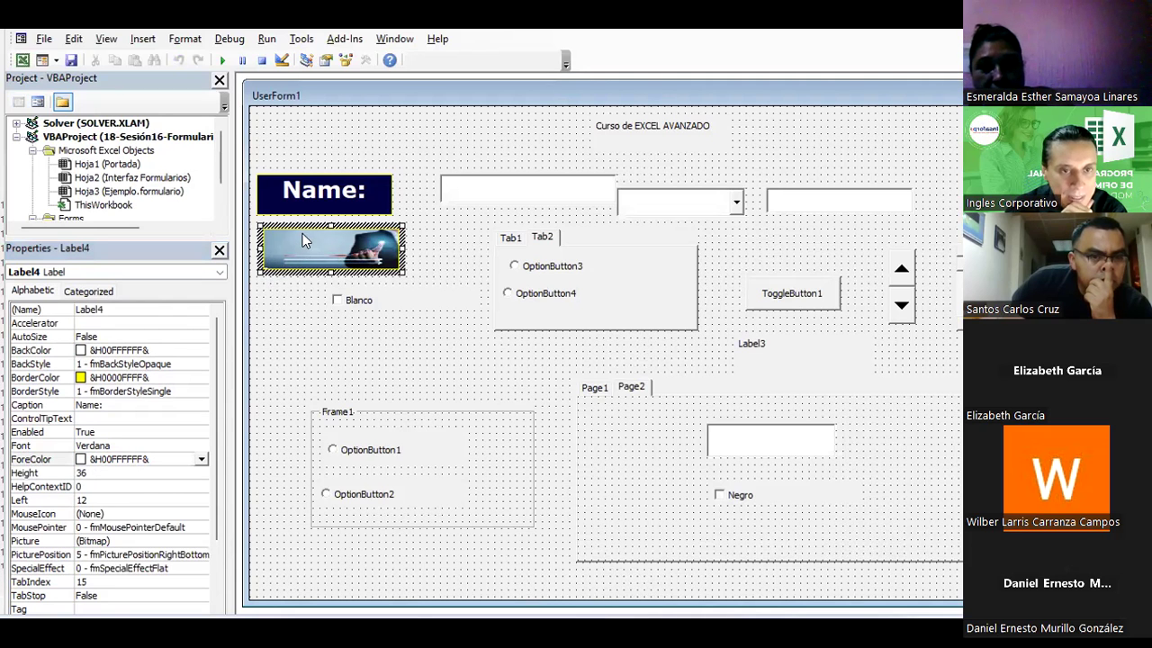
scroll(138, 433, down, 2)
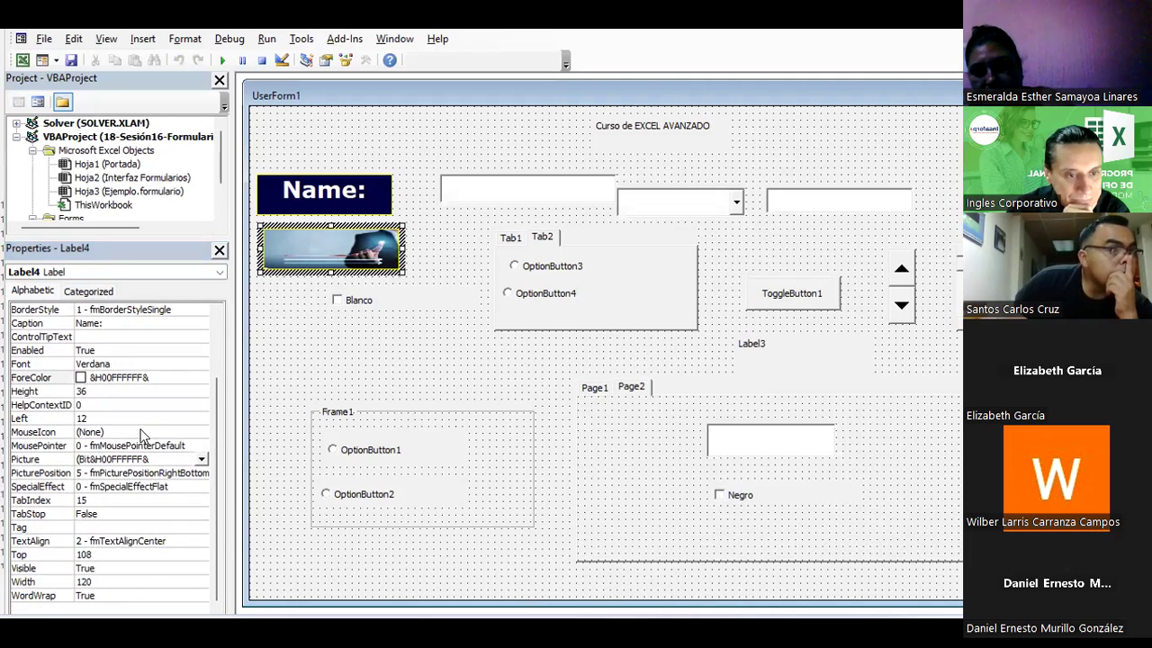
Step: Try Raised, Sunken, Etched and Bump SpecialEffect on the image label, then set it back to Flat
click(166, 486)
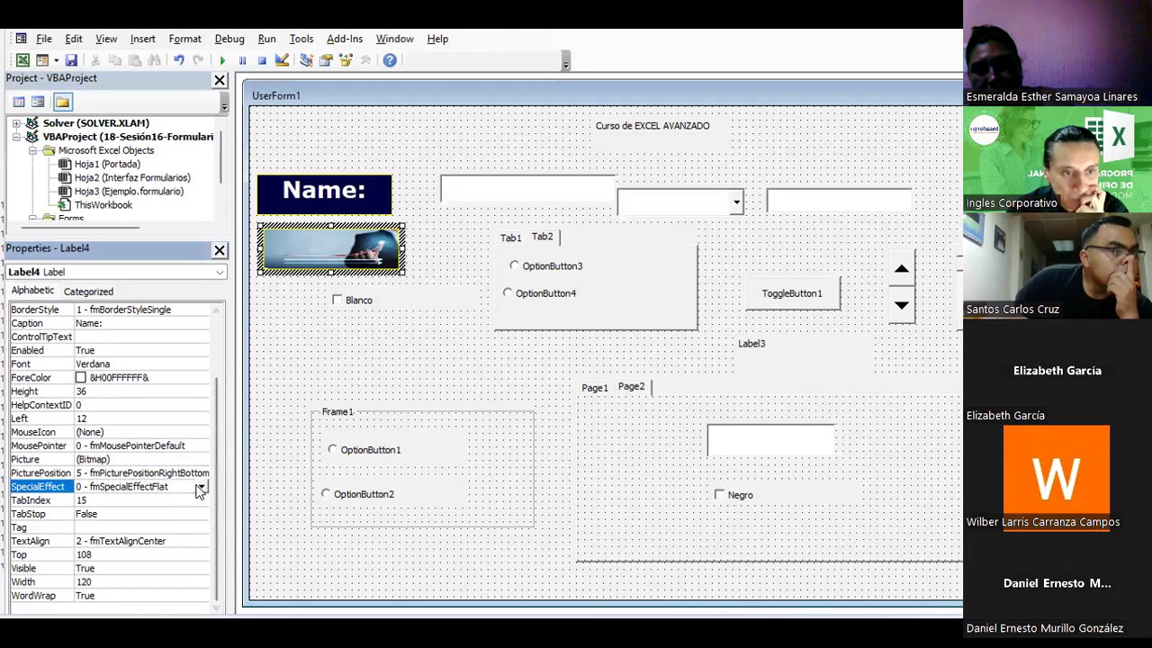
click(201, 487)
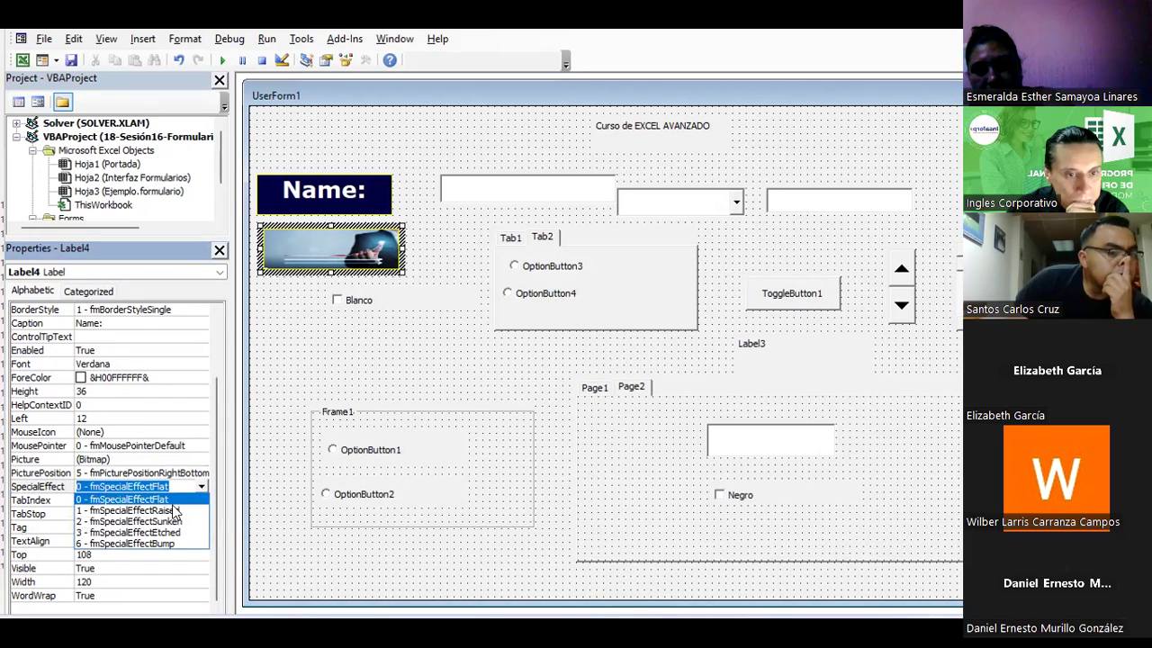
click(171, 512)
click(202, 487)
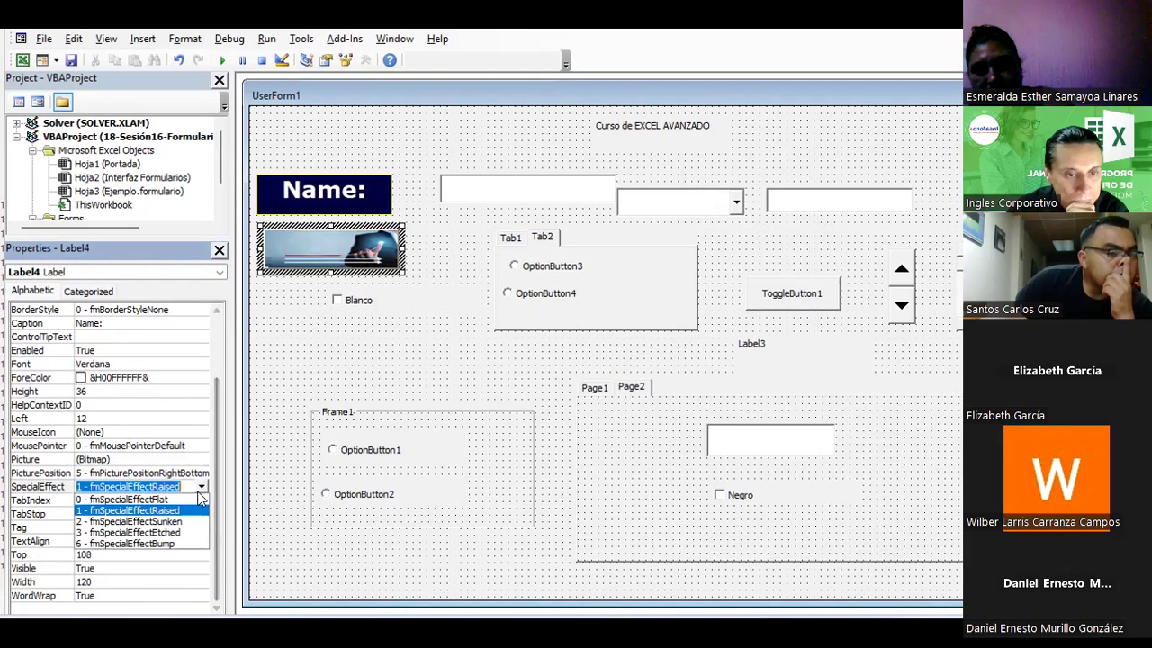
click(187, 522)
click(202, 486)
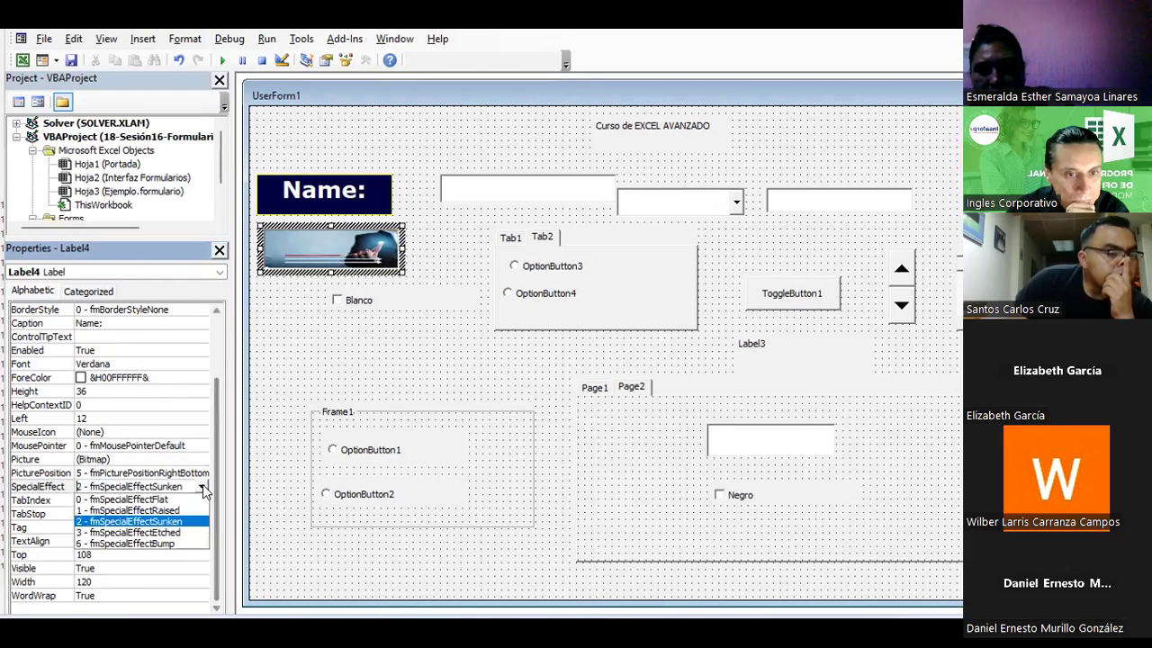
click(163, 533)
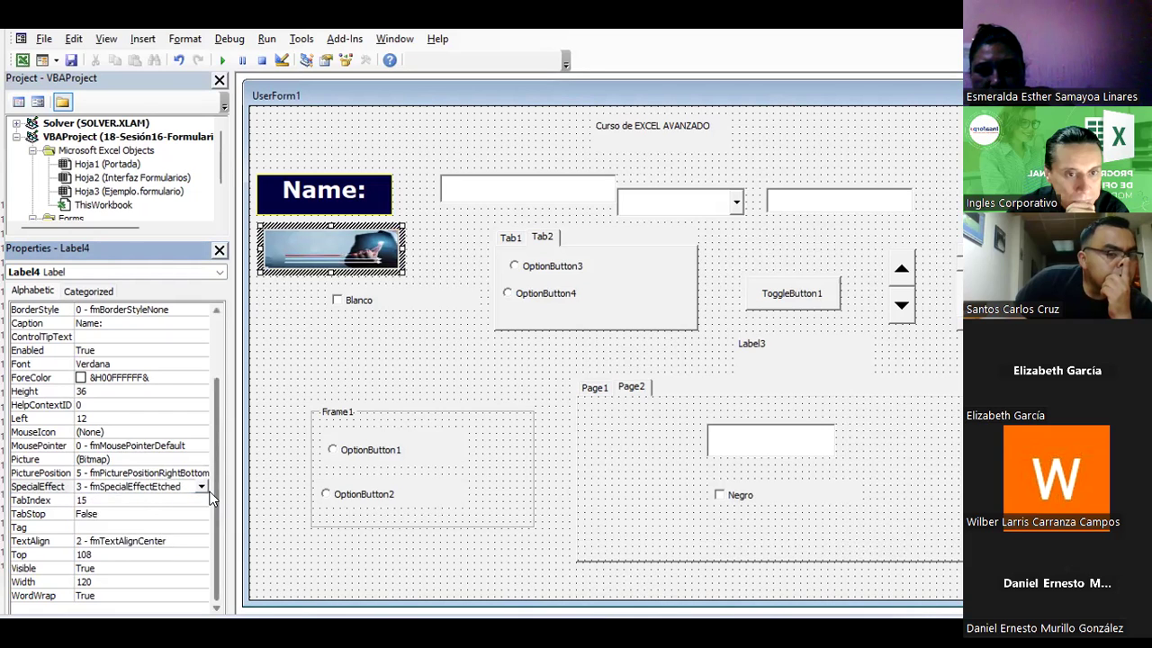
click(202, 486)
click(164, 543)
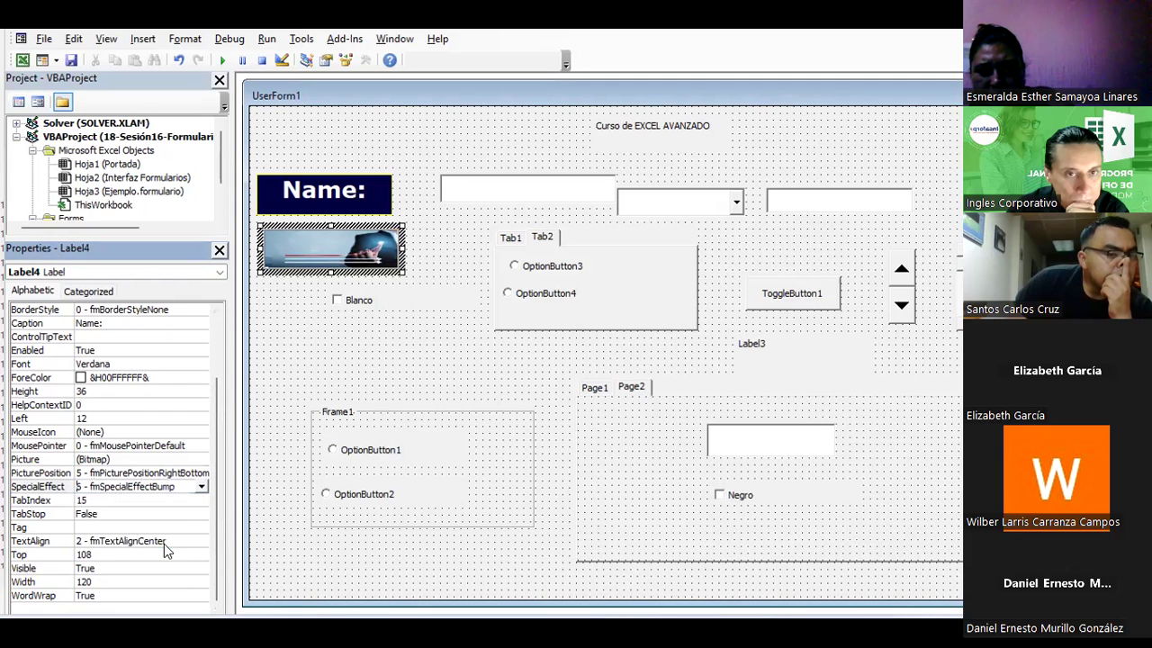
click(202, 486)
click(192, 496)
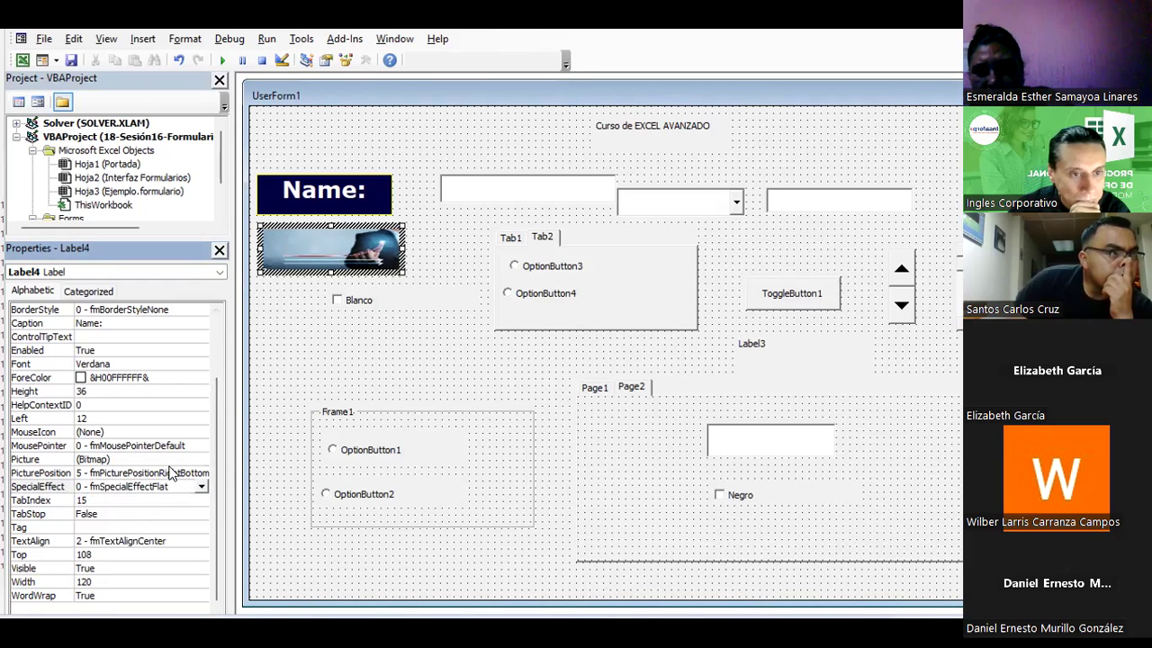
Step: Open the label's Picture Load Picture dialog, cancel it, and select the form
click(139, 476)
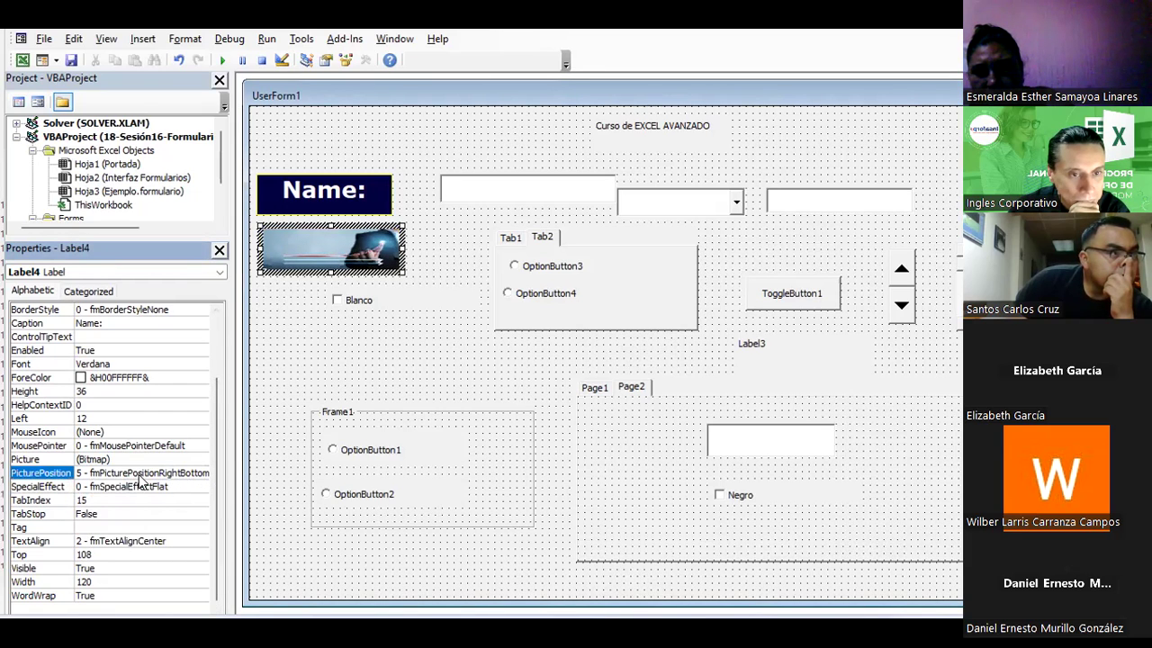
click(97, 460)
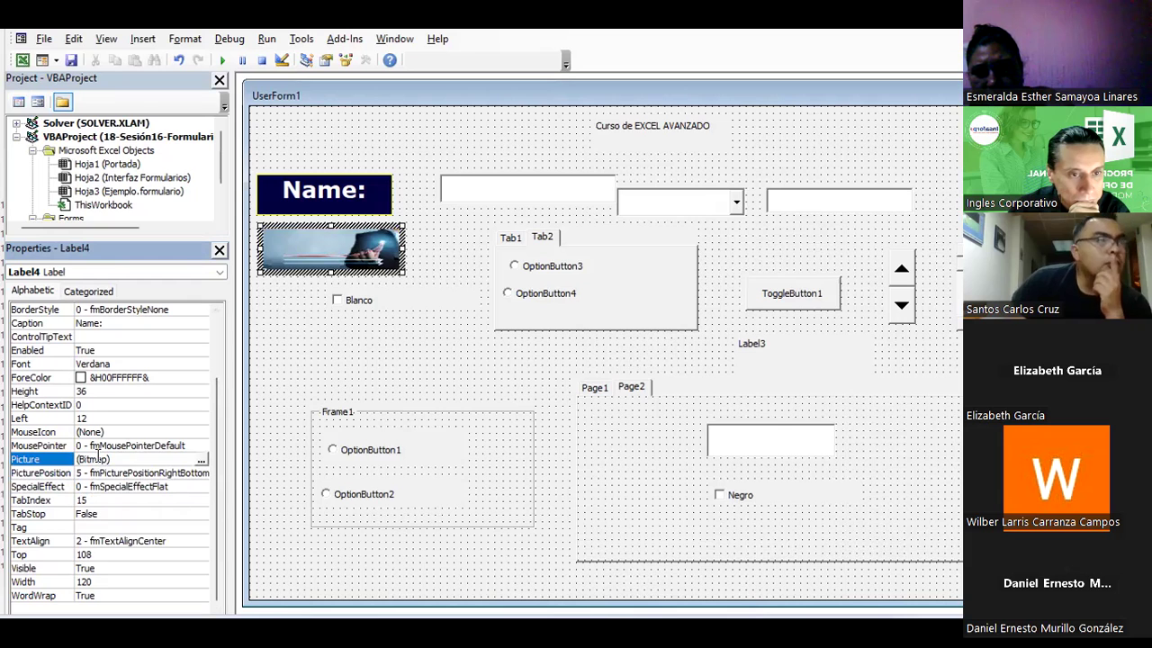
click(201, 459)
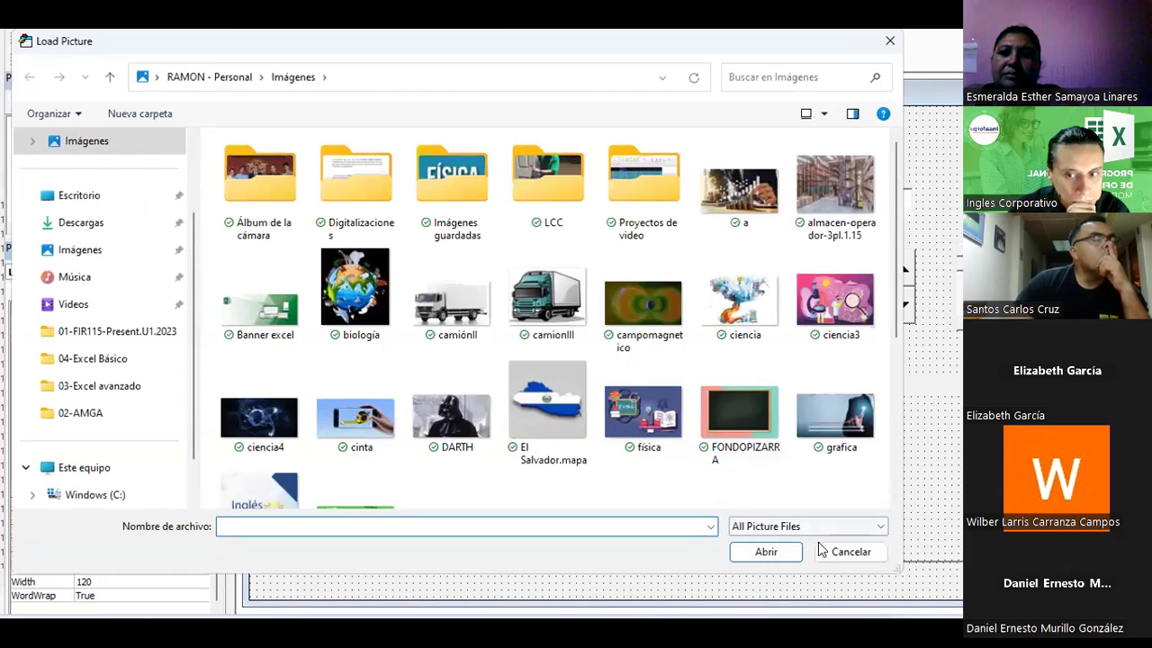
click(843, 550)
click(342, 278)
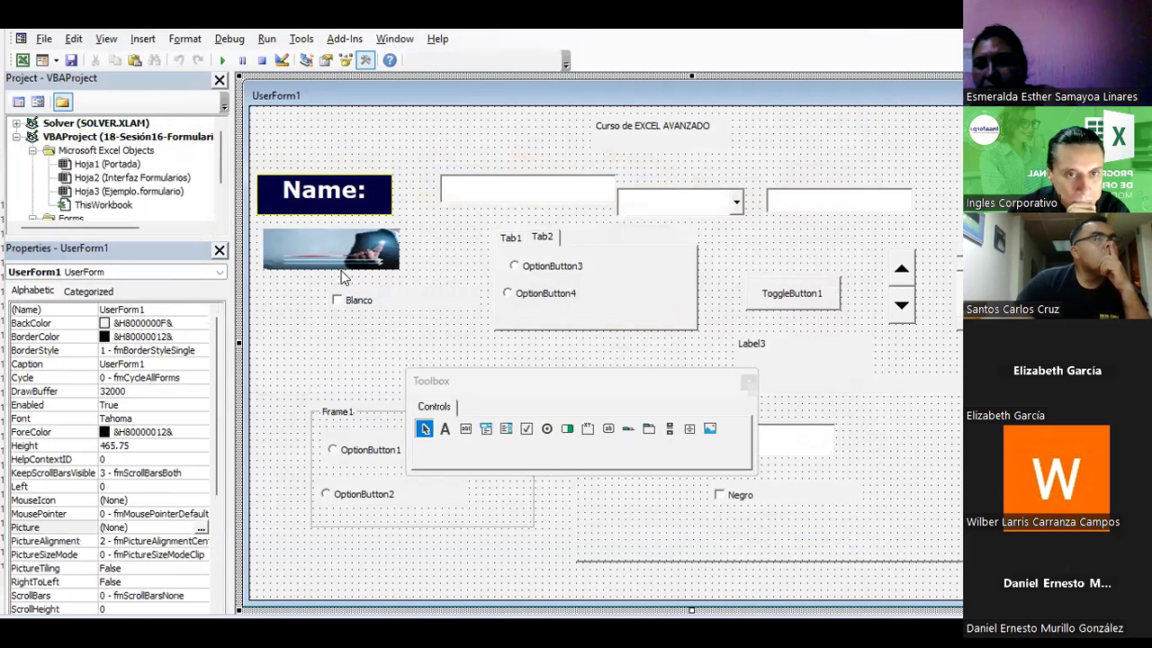
Step: Select the picture label and set its Enabled property back to True
click(326, 263)
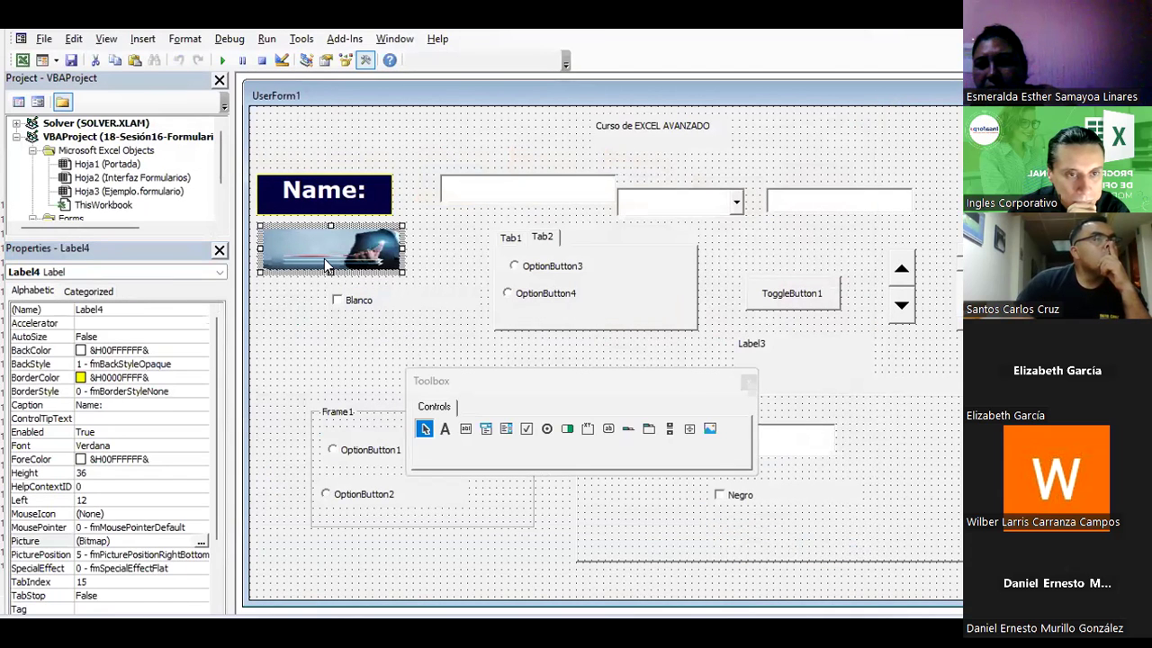
click(104, 419)
click(113, 432)
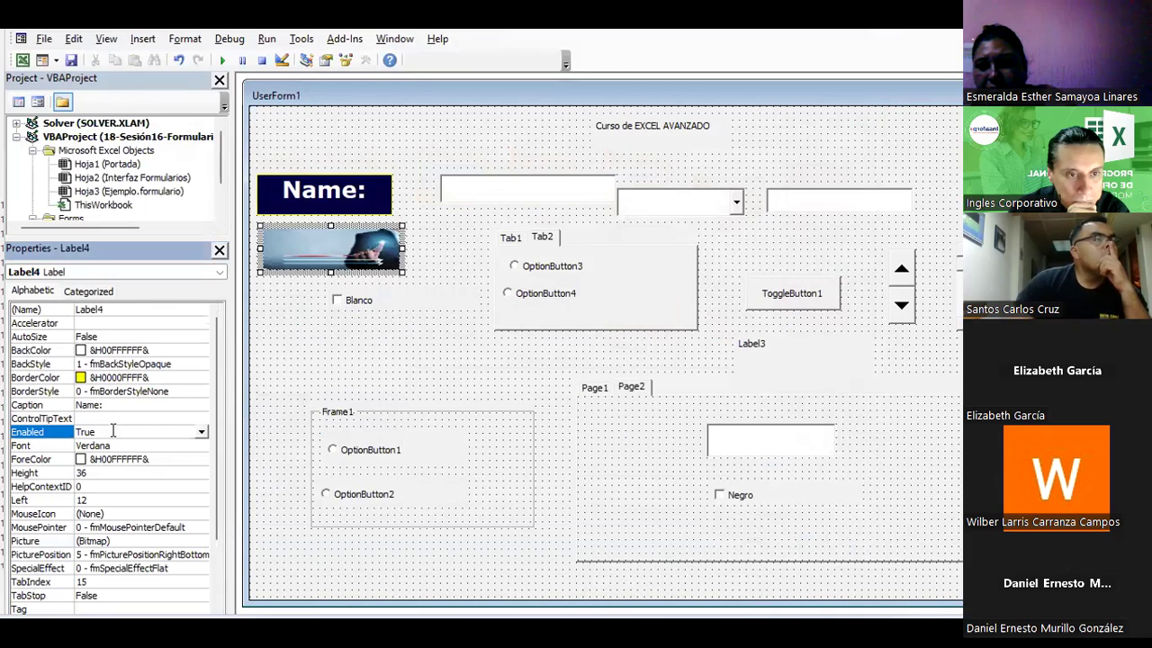
click(203, 432)
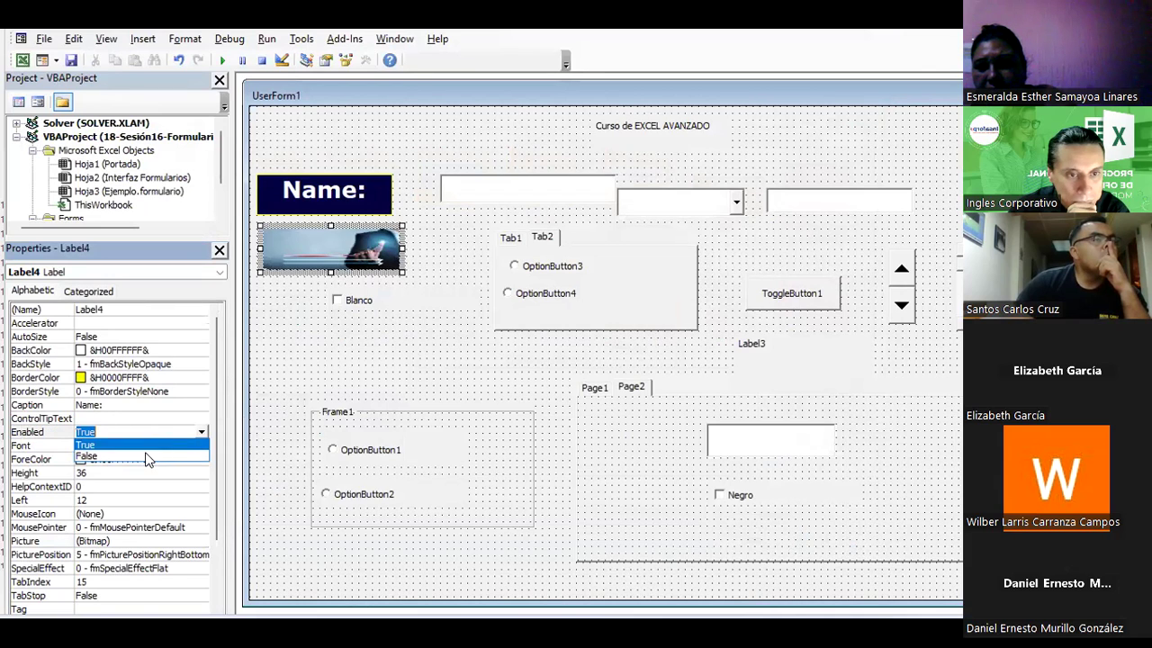
click(149, 459)
click(203, 432)
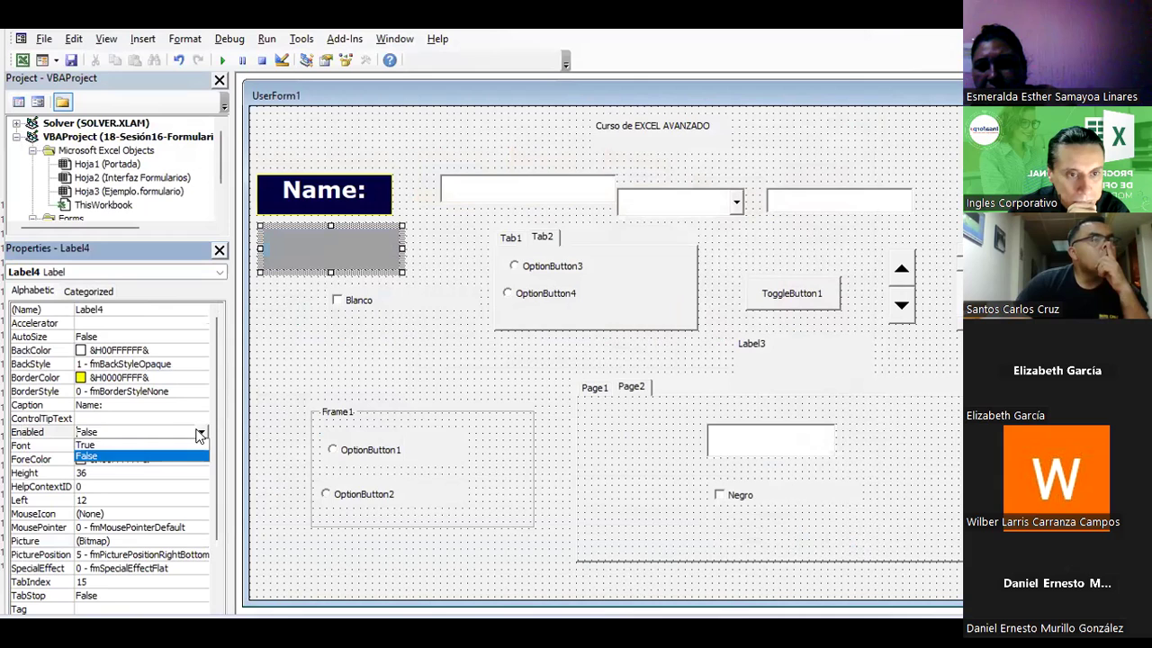
click(142, 445)
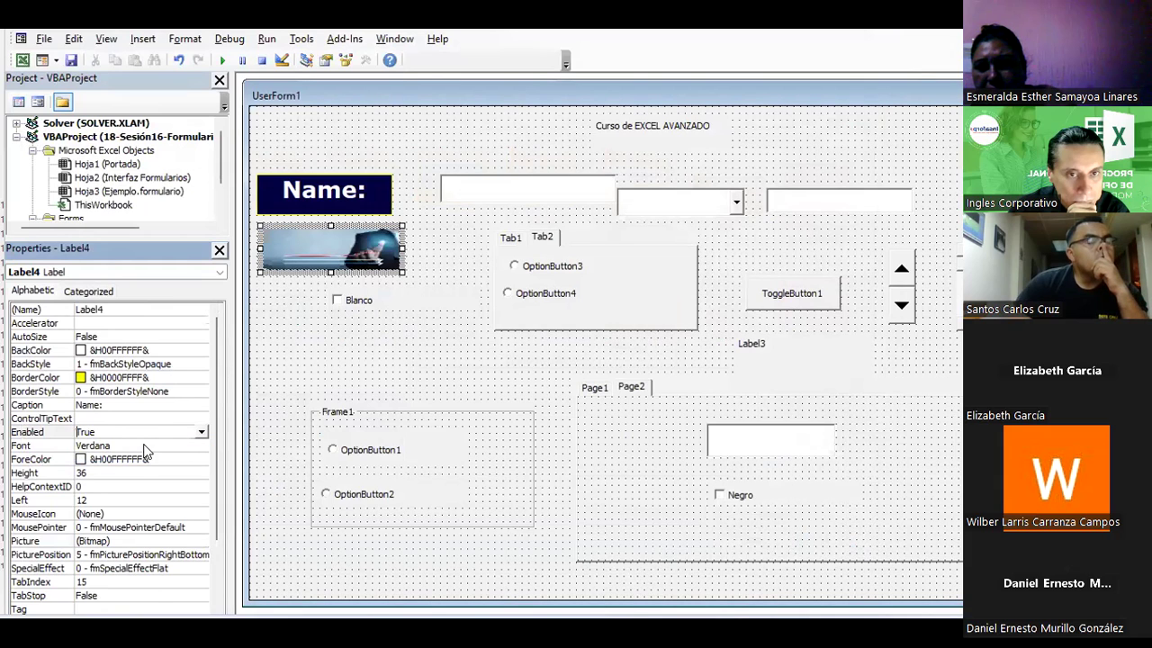
Step: Set the label's ForeColor to black from the Palette, leaving MouseIcon as (None)
click(121, 457)
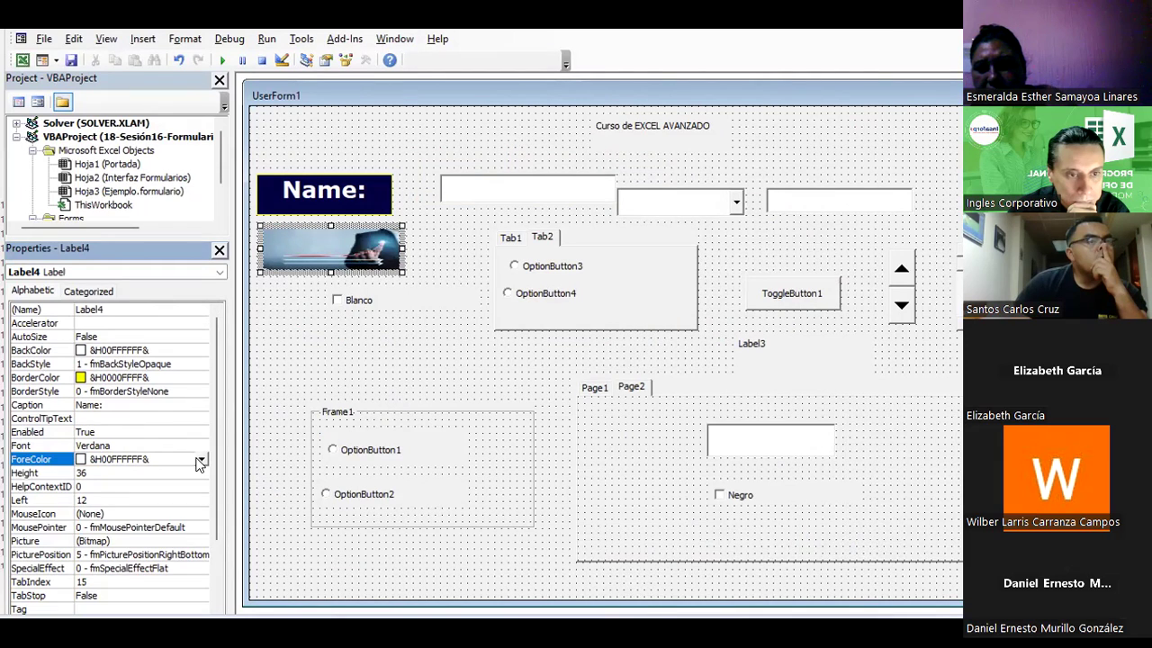
click(201, 460)
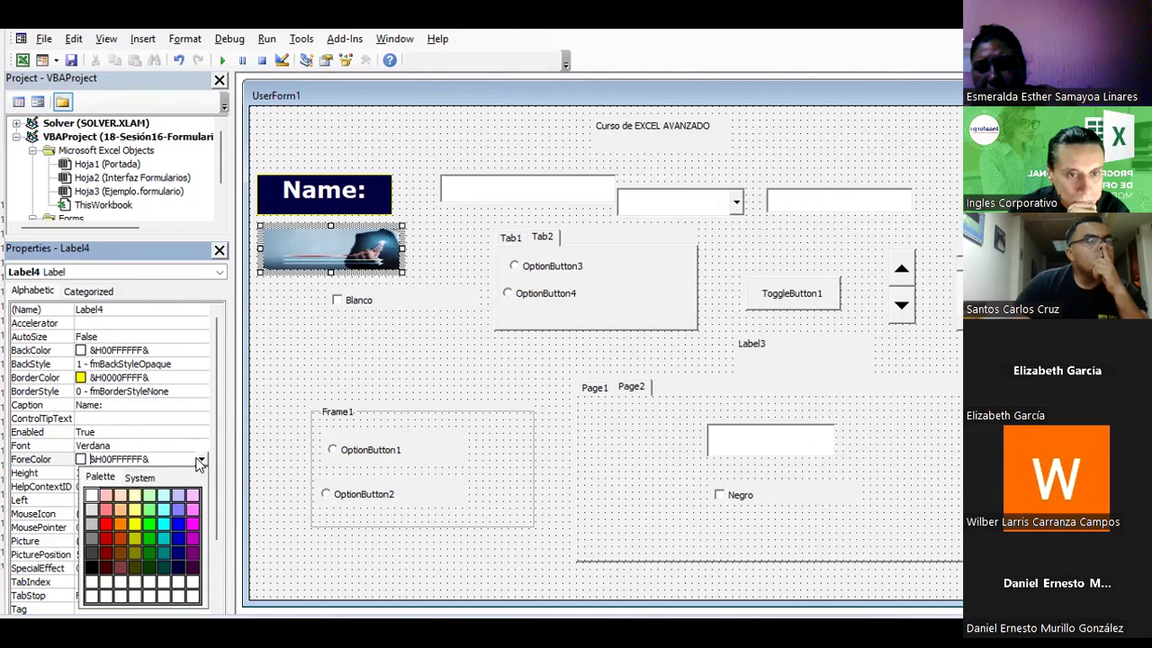
click(88, 571)
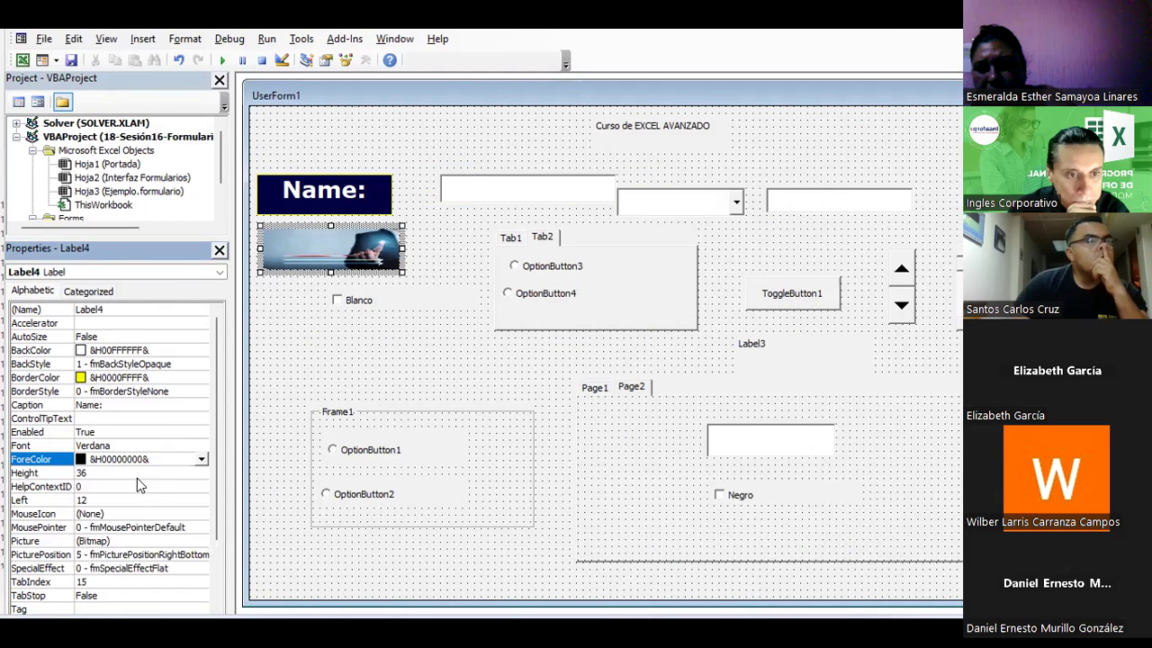
click(107, 501)
click(112, 513)
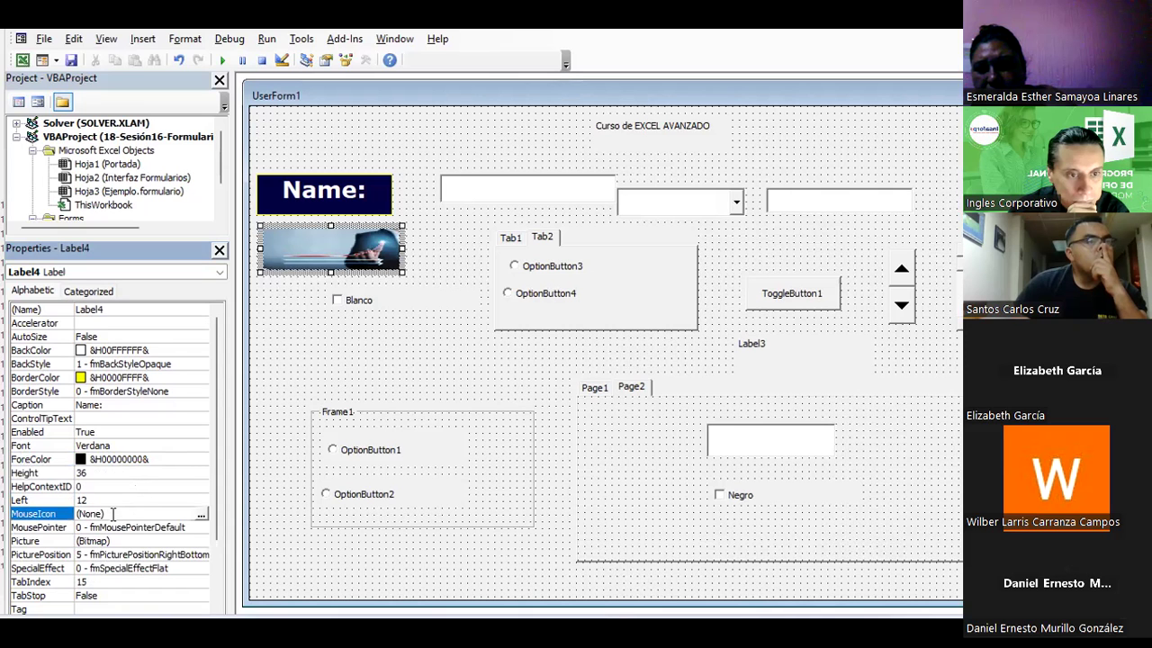
click(201, 514)
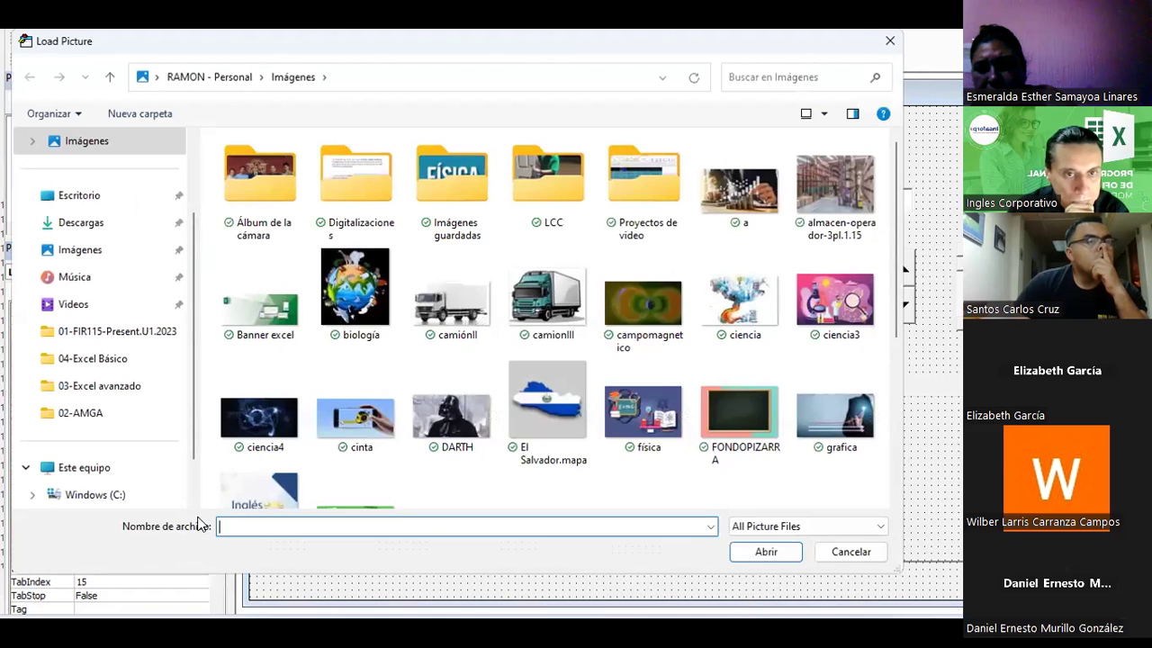
click(844, 550)
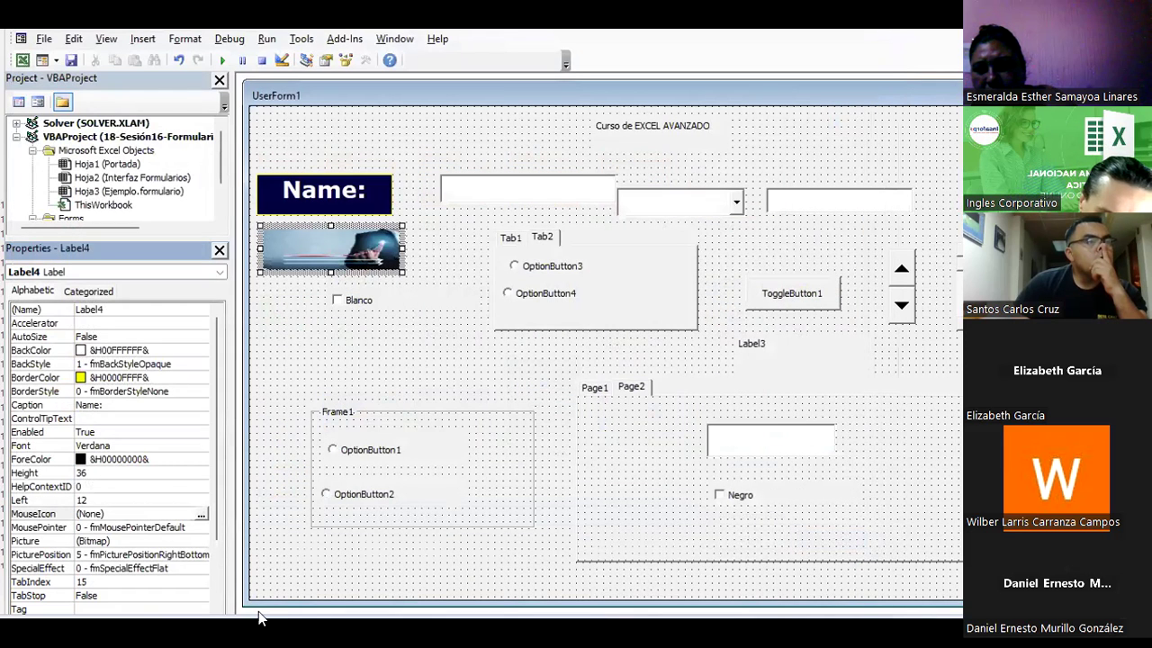
Step: Move the picture label to the top-left corner of UserForm1
click(400, 364)
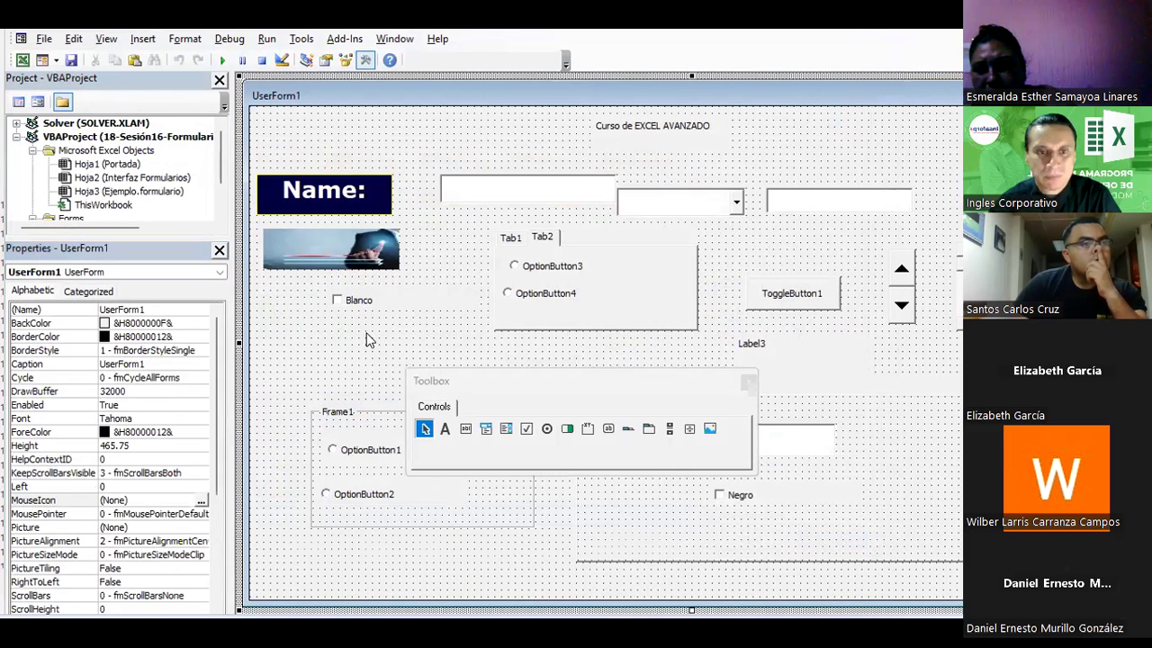
drag(369, 257, 383, 139)
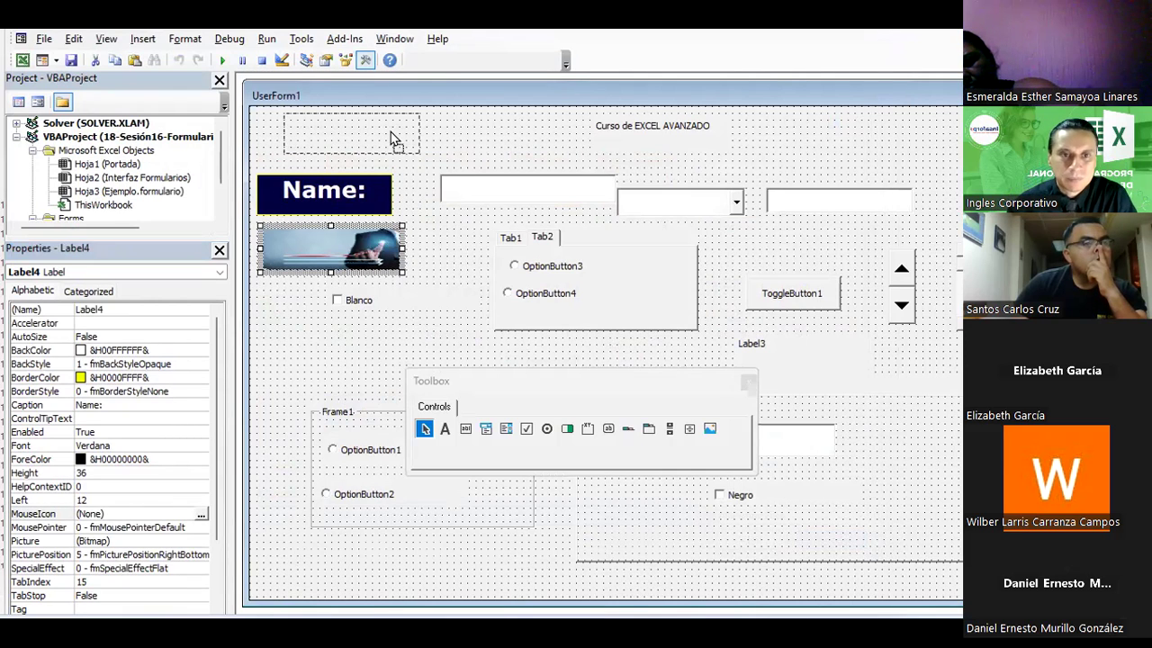
drag(376, 142, 377, 143)
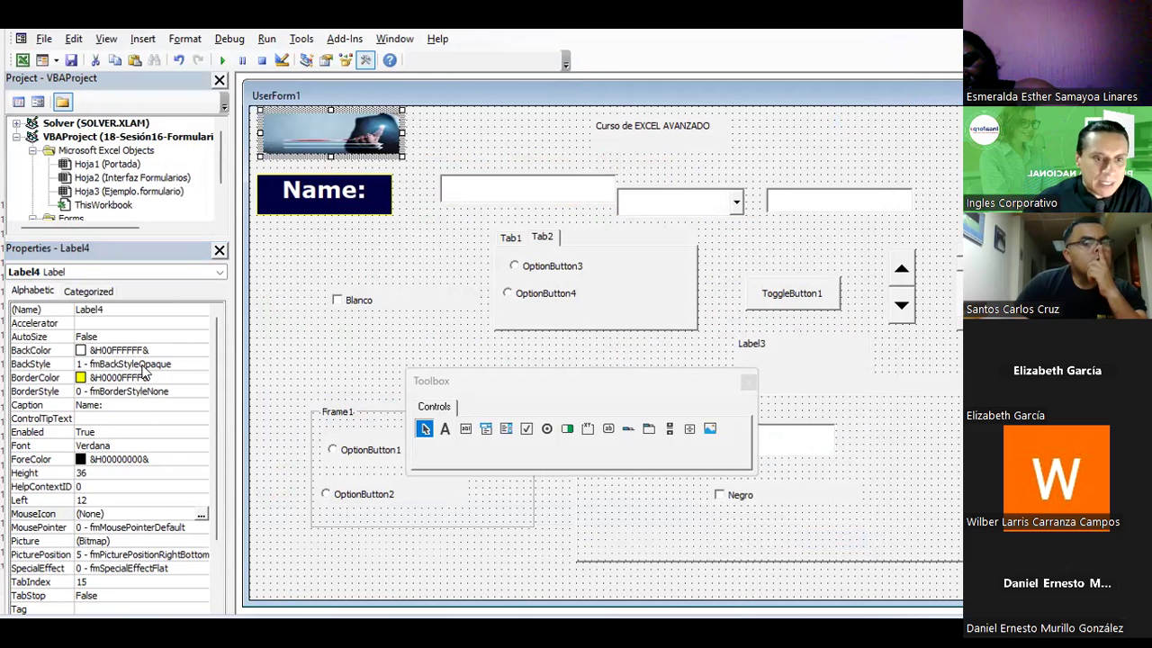
Step: Widen the Name: label slightly by dragging its right handle
scroll(117, 508, down, 2)
scroll(135, 500, down, 1)
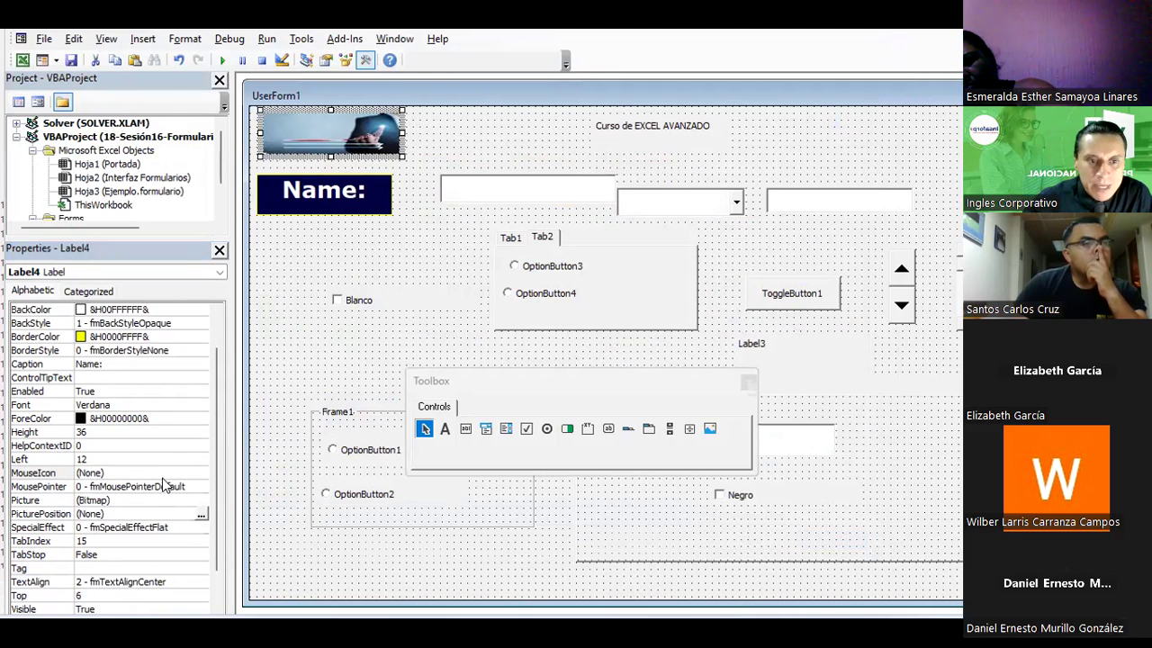
scroll(163, 483, down, 3)
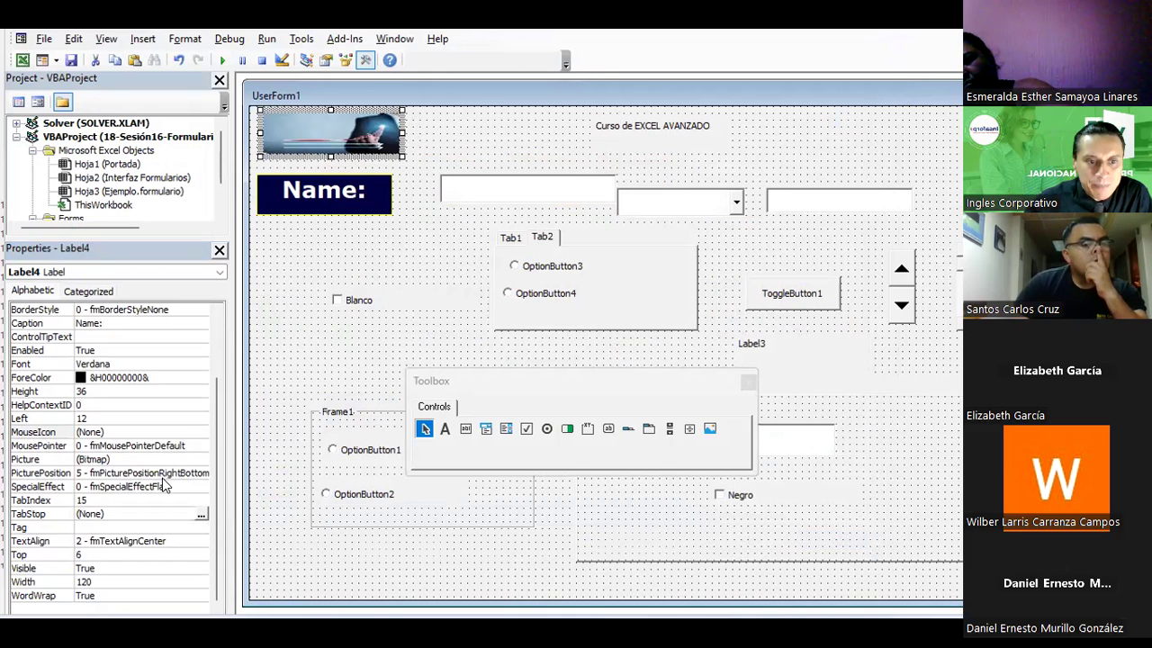
click(352, 207)
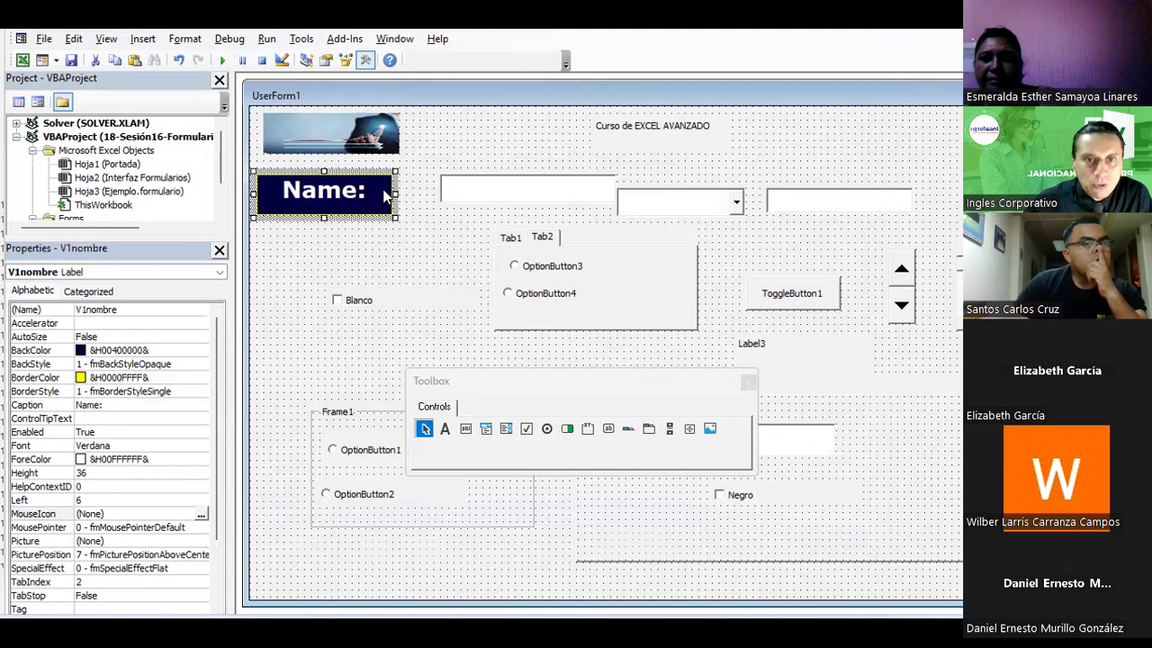
drag(411, 189, 411, 190)
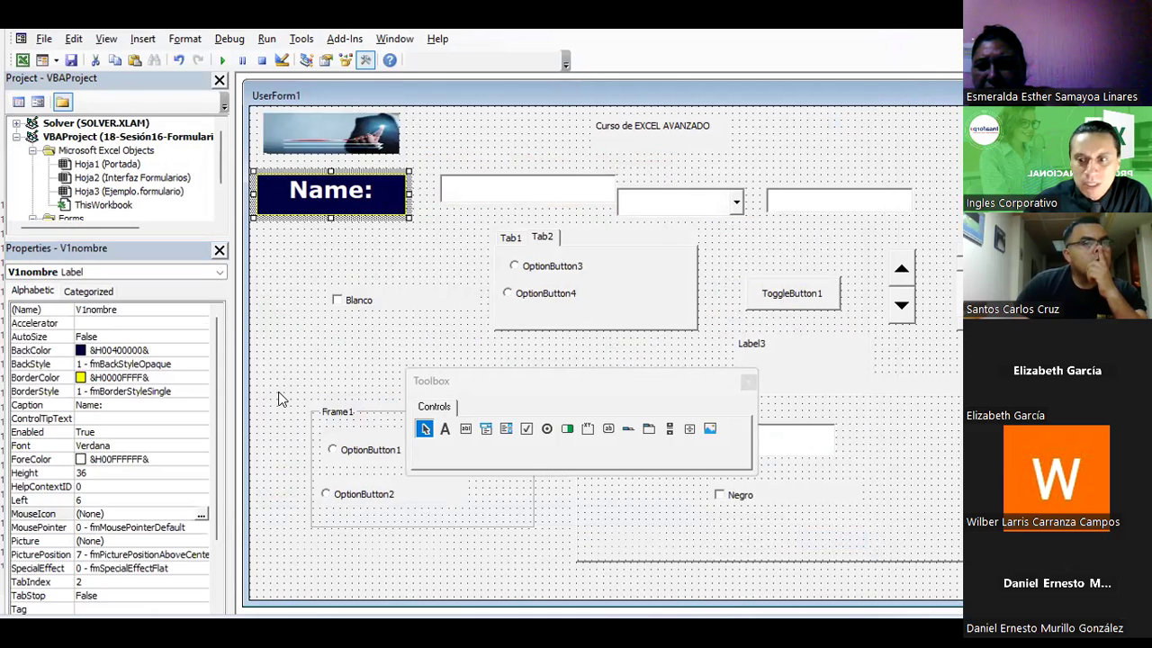
key(Tab)
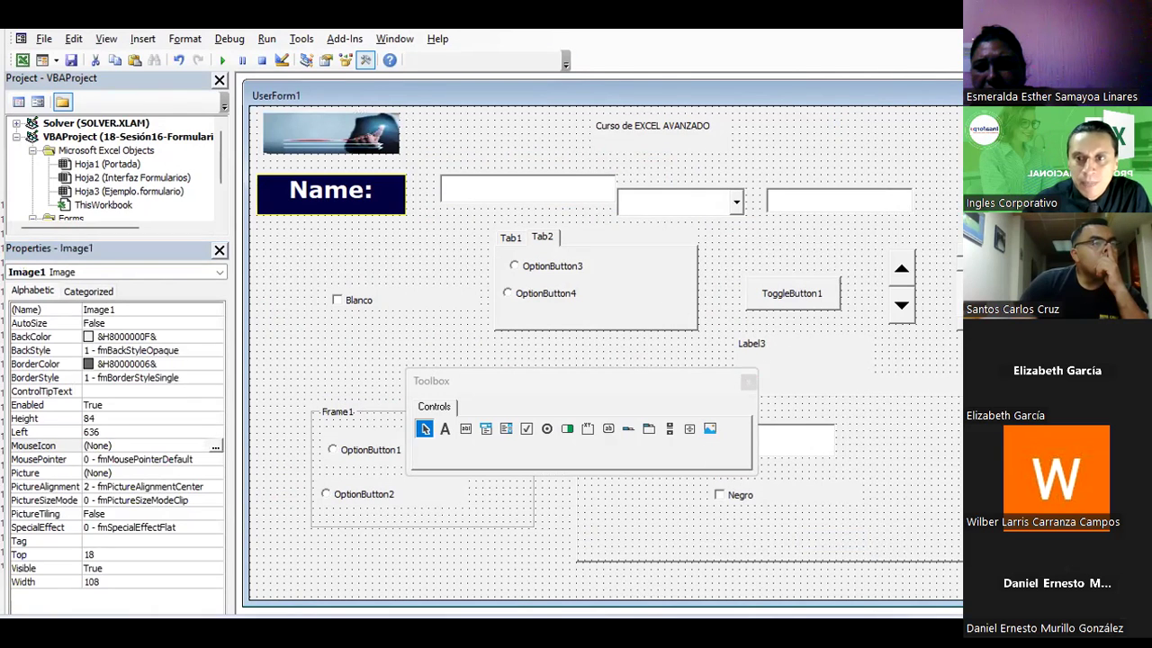
Step: Move TabStrip1 with its option buttons to the form's right edge
mouse_move(554, 262)
mouse_down()
mouse_move(922, 326)
mouse_move(543, 250)
mouse_up()
click(681, 246)
mouse_move(681, 245)
mouse_down()
mouse_move(799, 310)
mouse_move(959, 334)
mouse_up()
drag(580, 270, 954, 355)
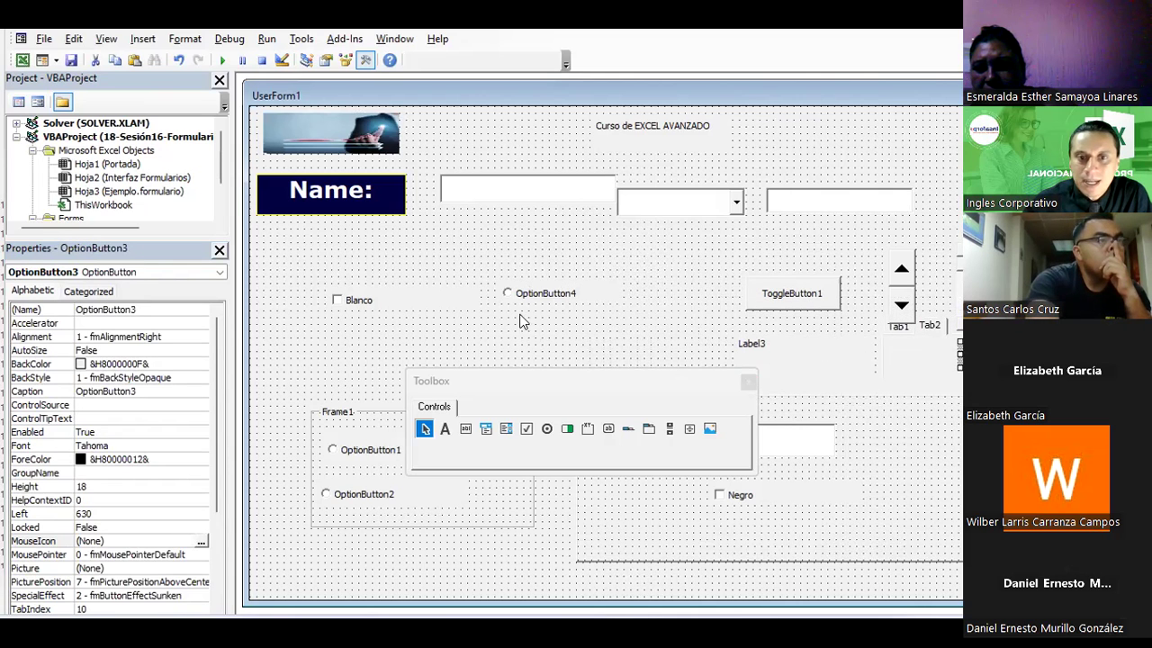
drag(545, 293, 954, 369)
Step: Place Image1 below TextBox1, enlarge it to 144 by 138, and make its BackColor white (Highlight Text)
drag(565, 324, 531, 229)
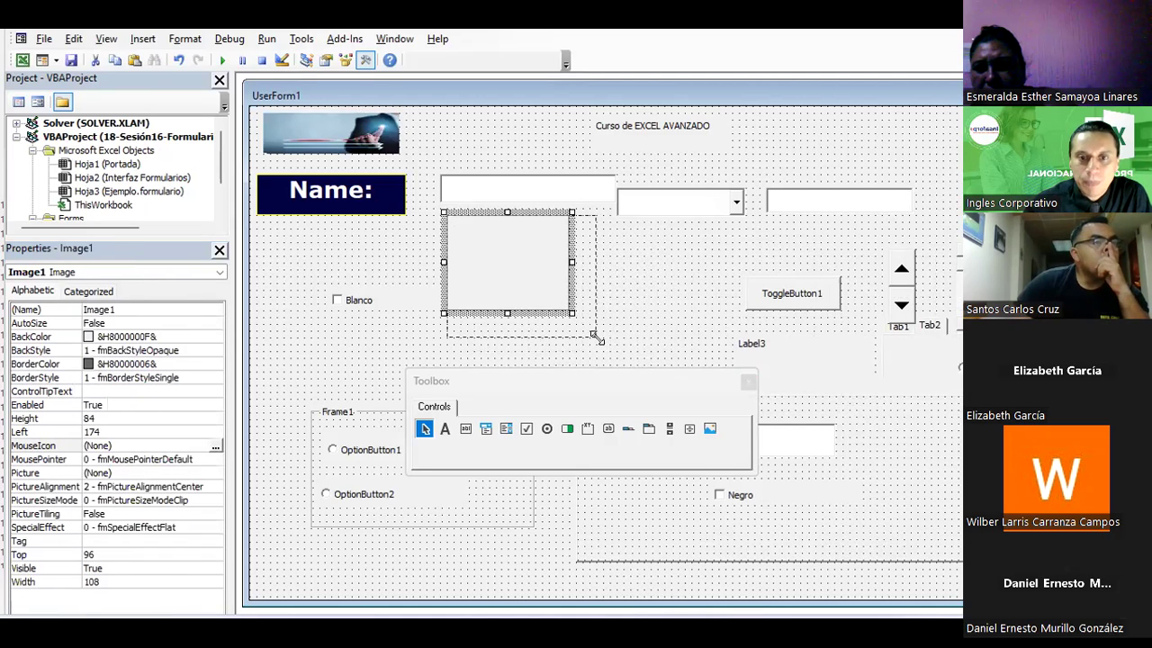
mouse_move(594, 337)
mouse_down()
mouse_move(645, 353)
mouse_move(612, 373)
mouse_move(815, 442)
mouse_up()
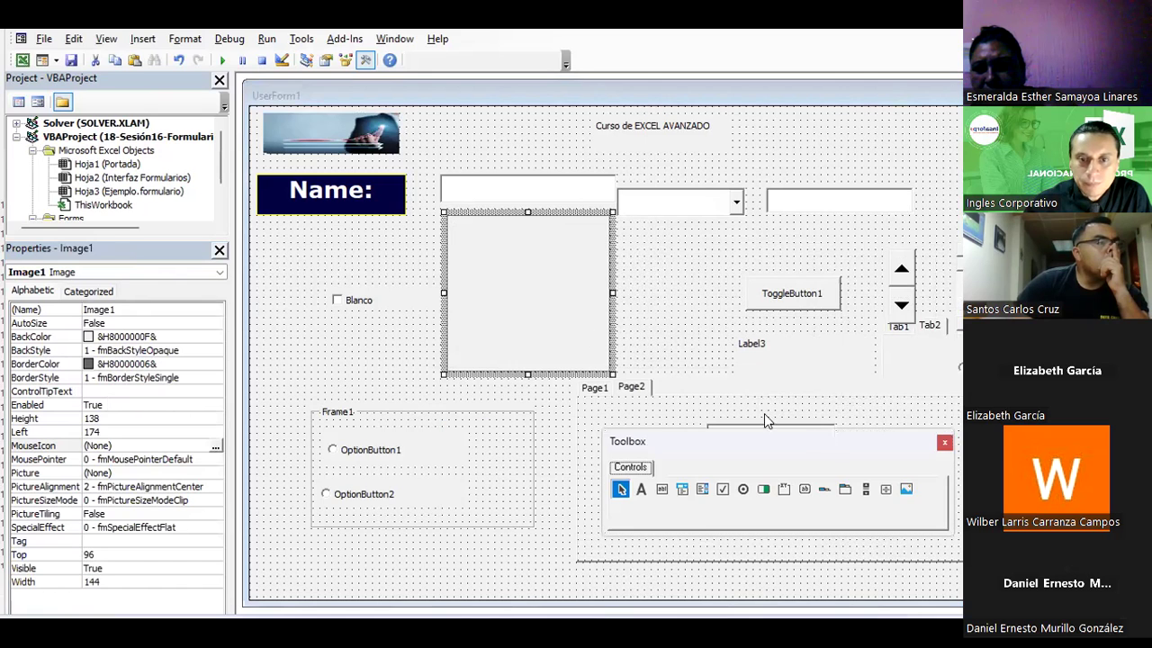
drag(509, 291, 510, 304)
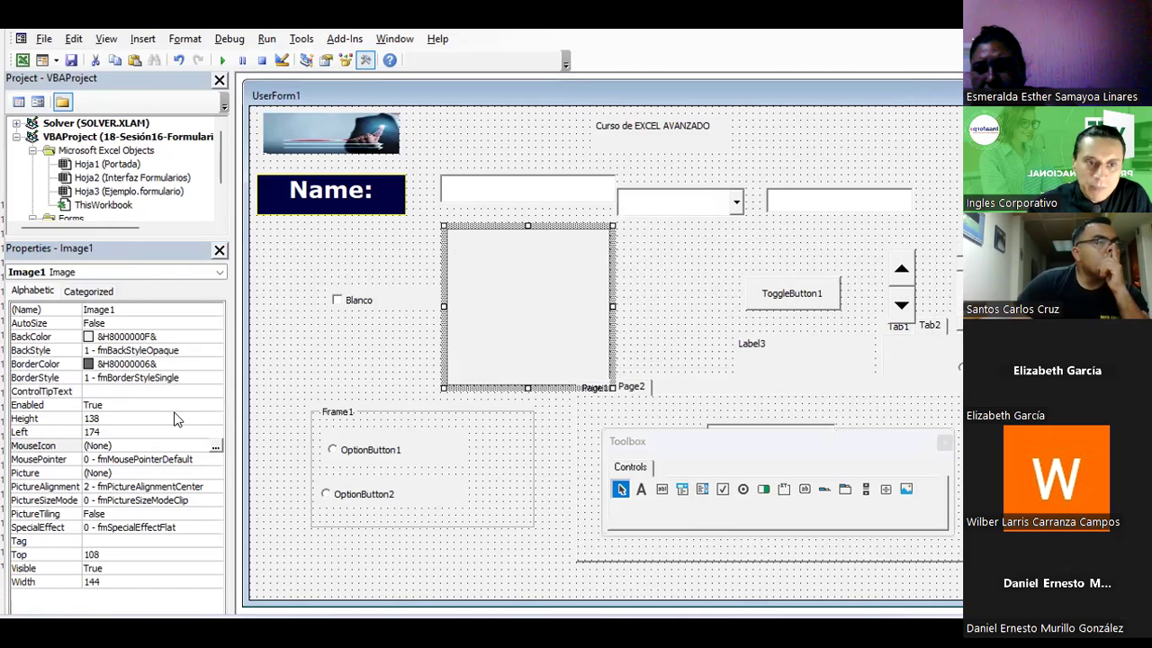
click(133, 337)
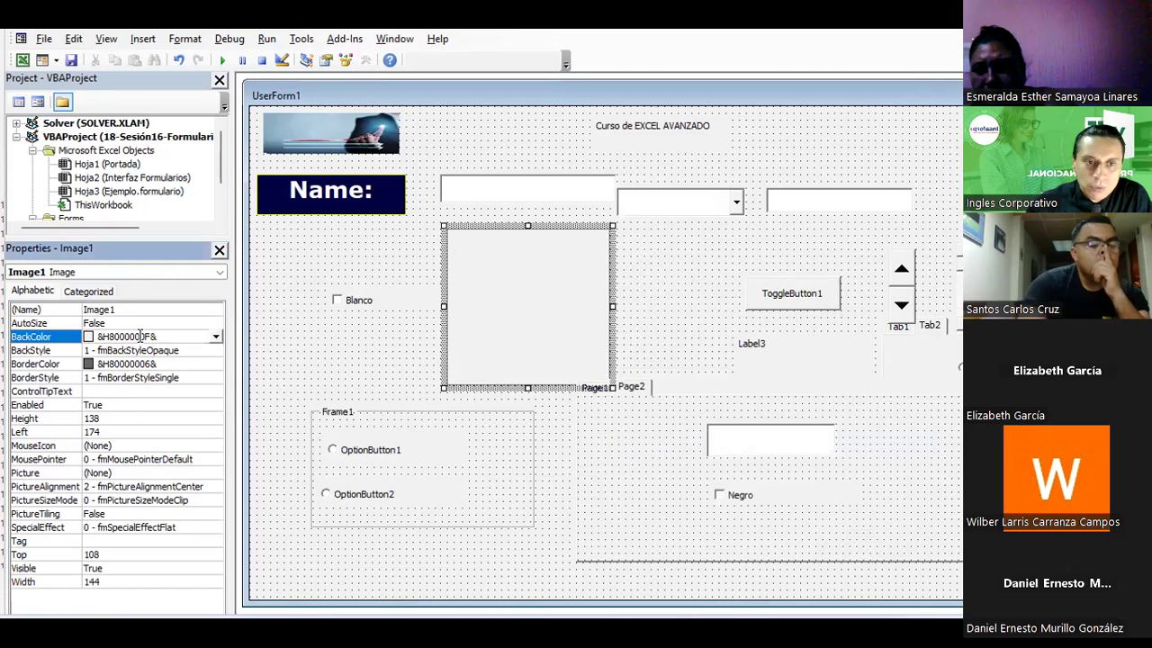
click(216, 336)
click(104, 423)
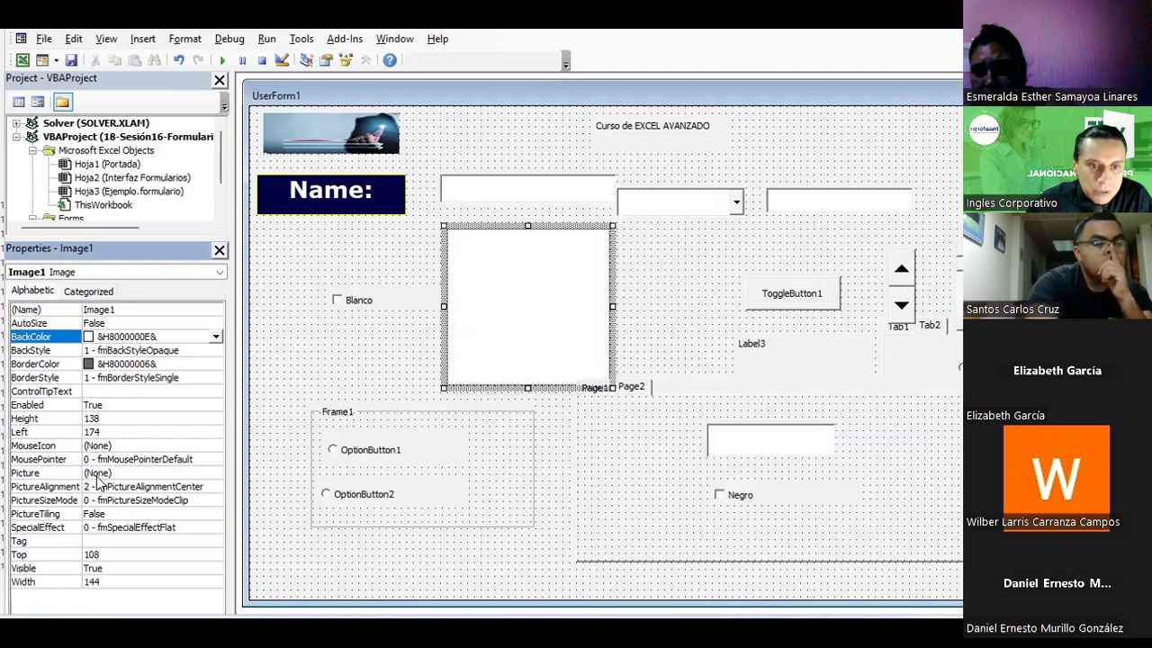
click(197, 472)
Step: Load the camionIII truck picture into Image1 and set PictureSizeMode to Stretch
click(215, 474)
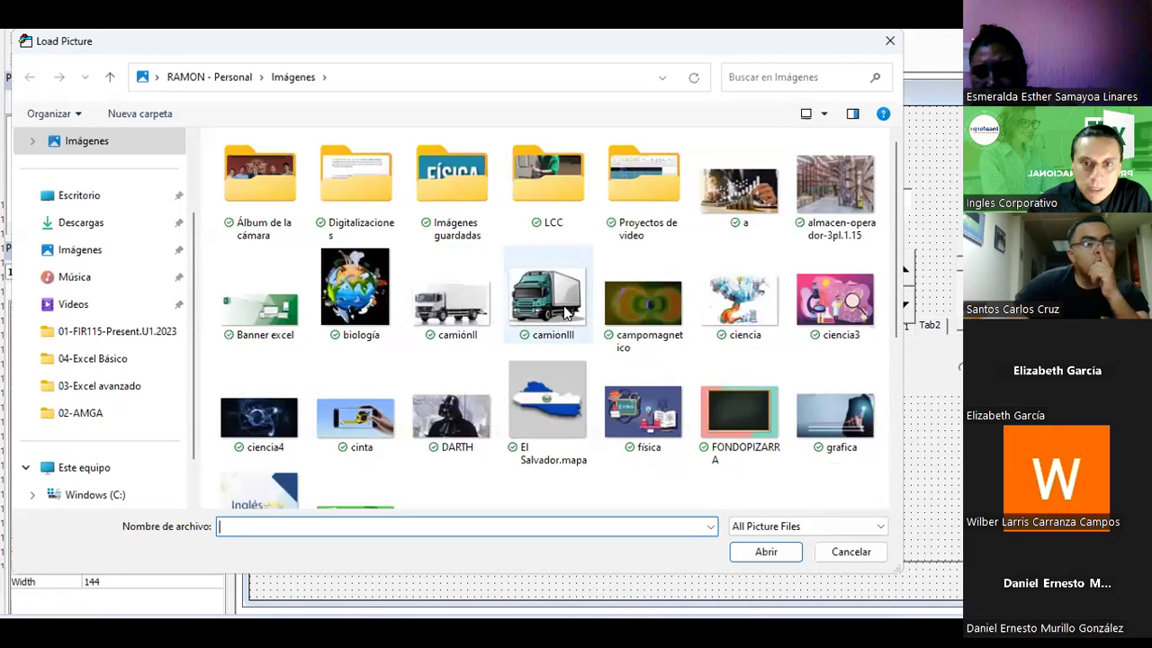
double_click(562, 306)
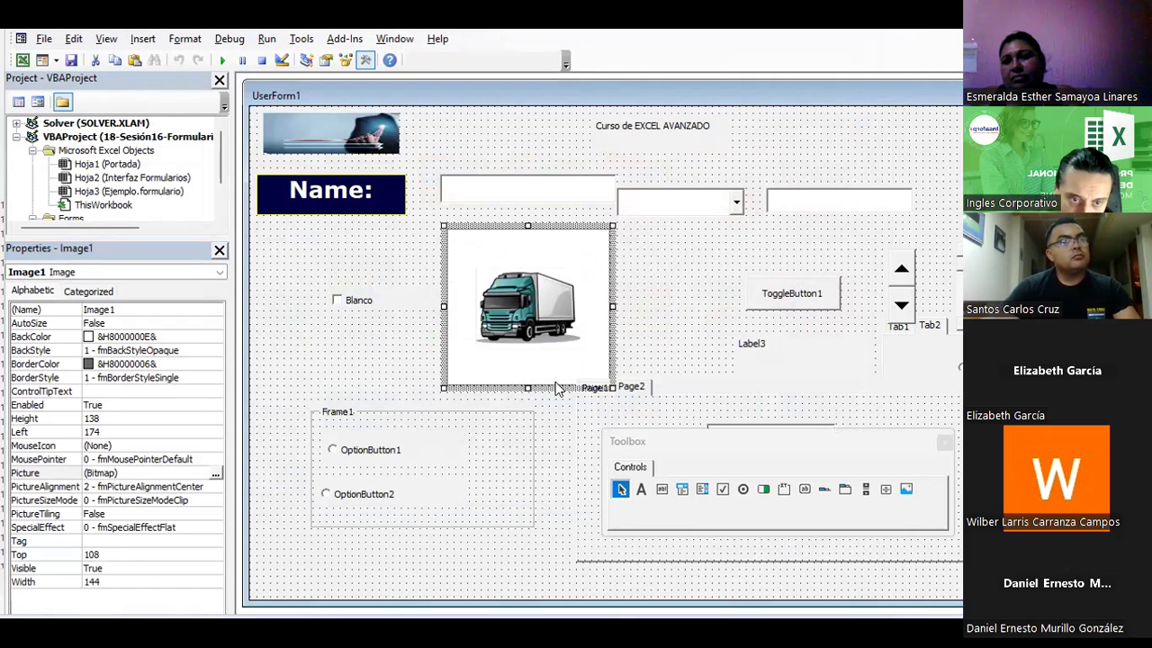
click(190, 486)
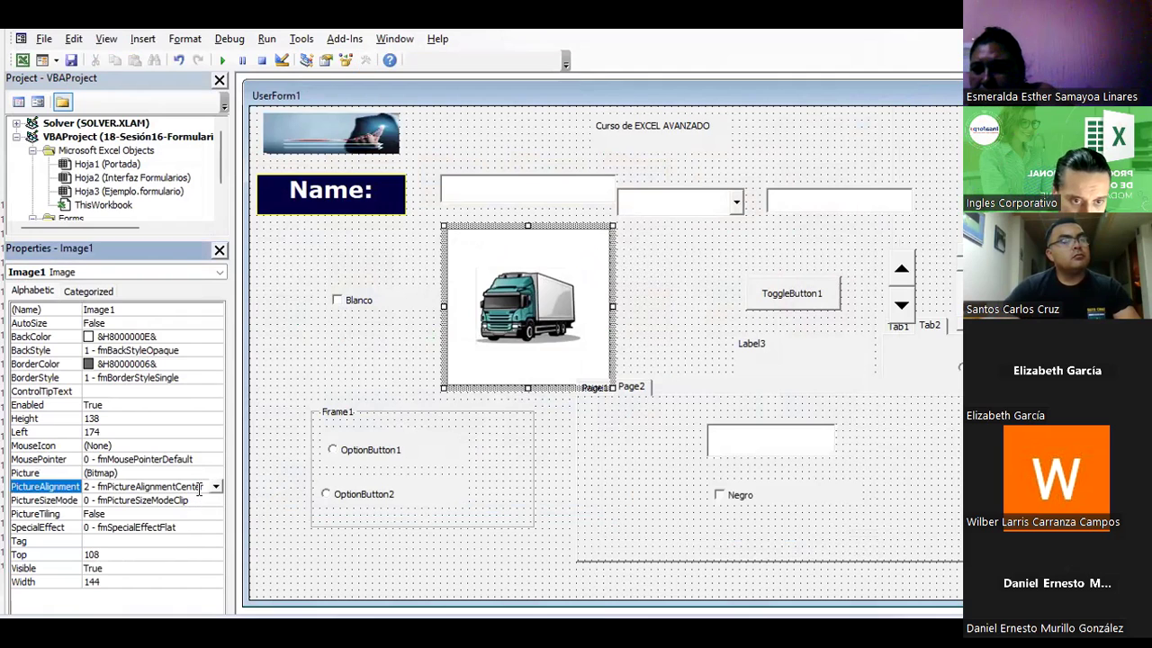
click(200, 502)
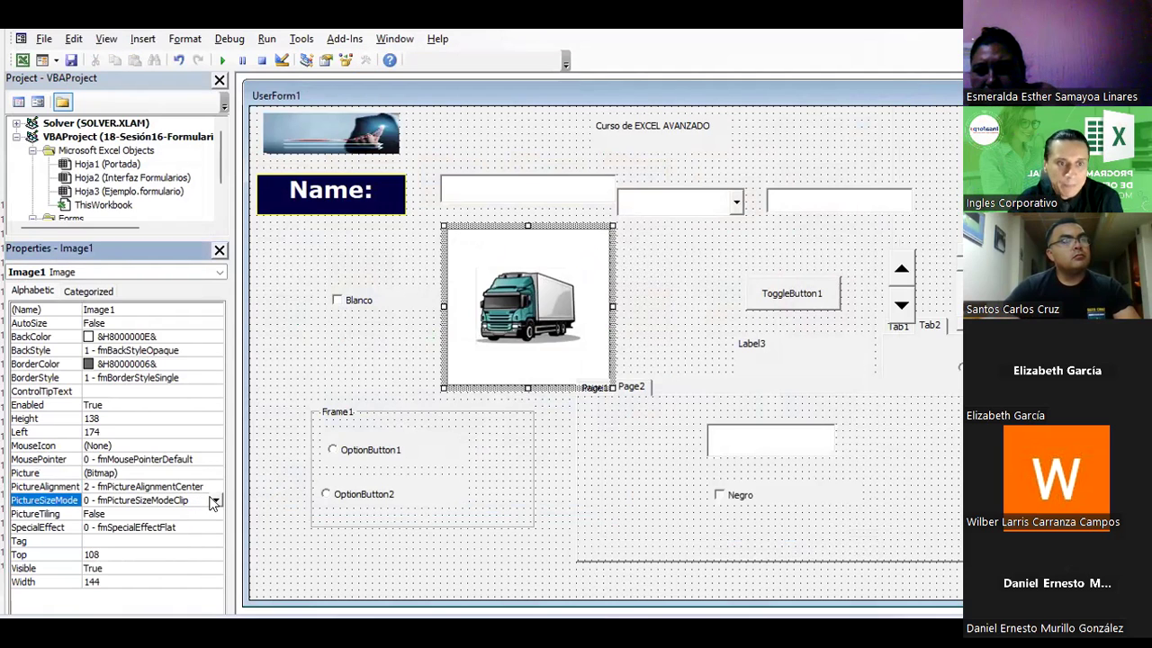
click(214, 501)
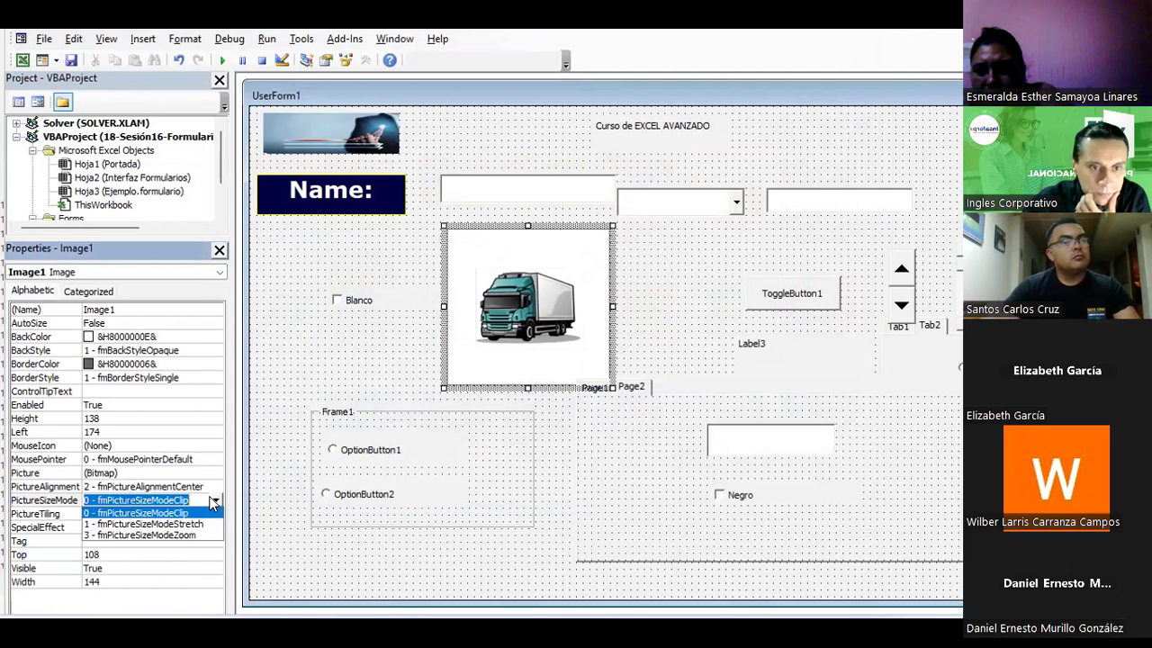
click(199, 524)
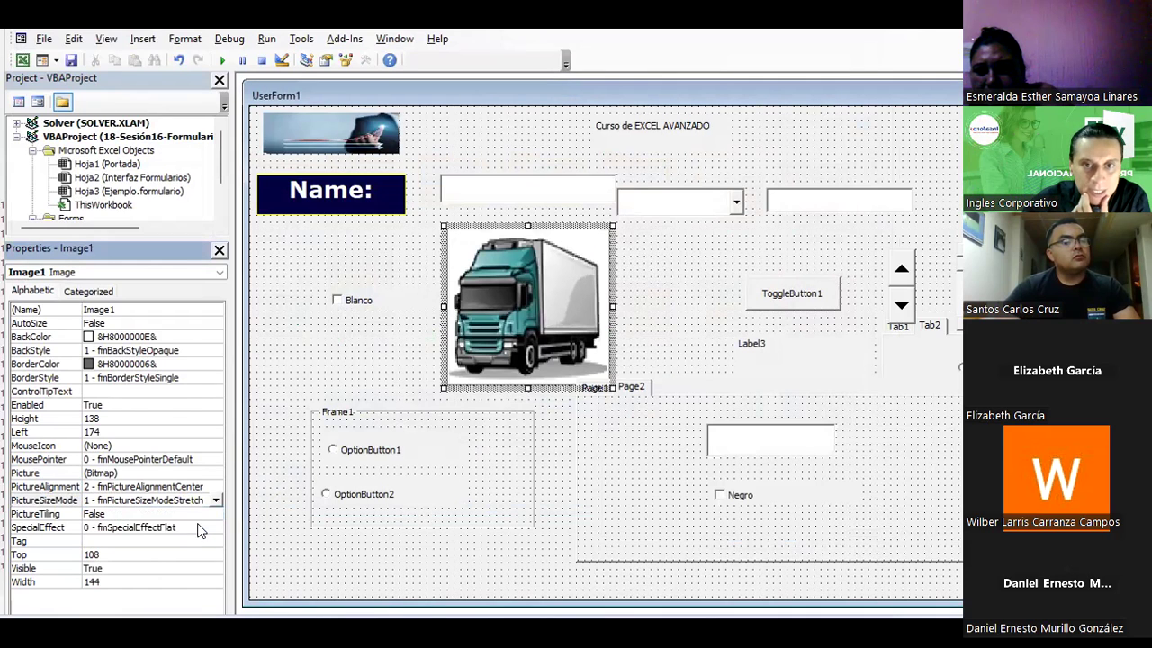
Step: Compare Zoom and Clip picture sizing modes, then return to Stretch
click(216, 500)
click(200, 538)
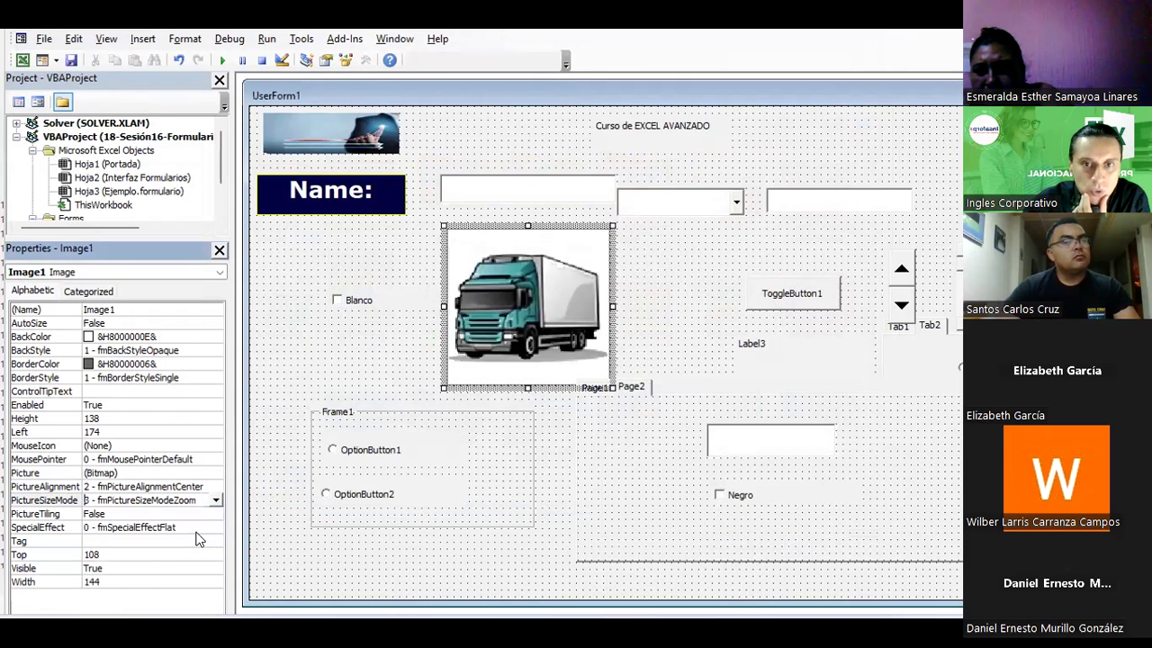
click(216, 500)
click(178, 511)
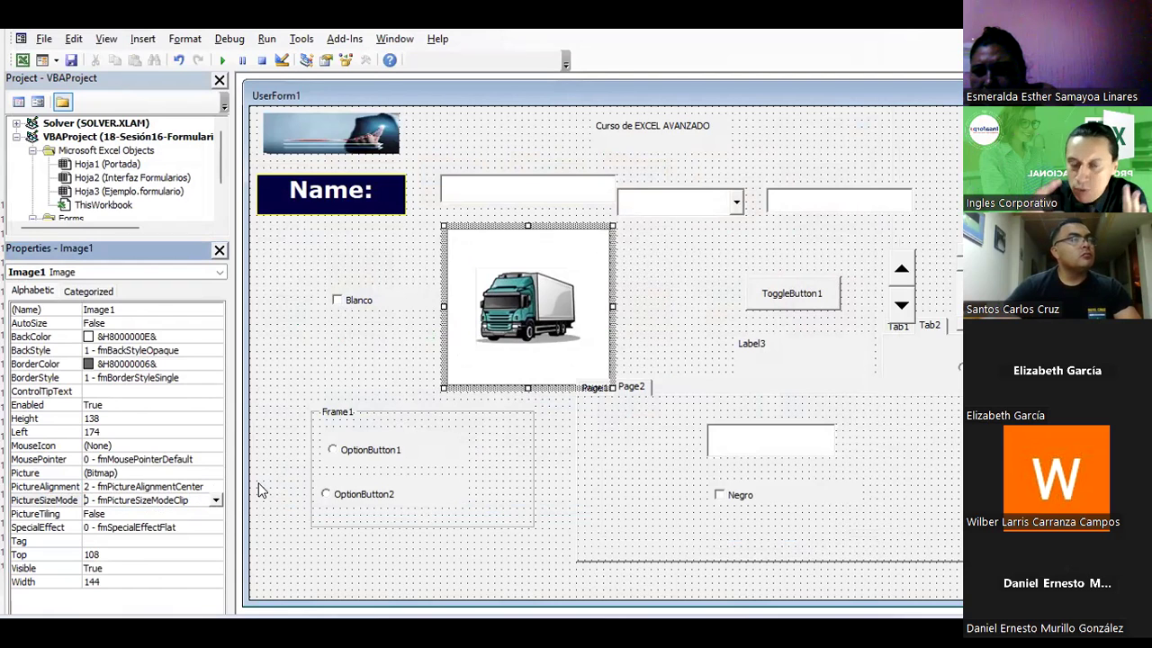
click(217, 501)
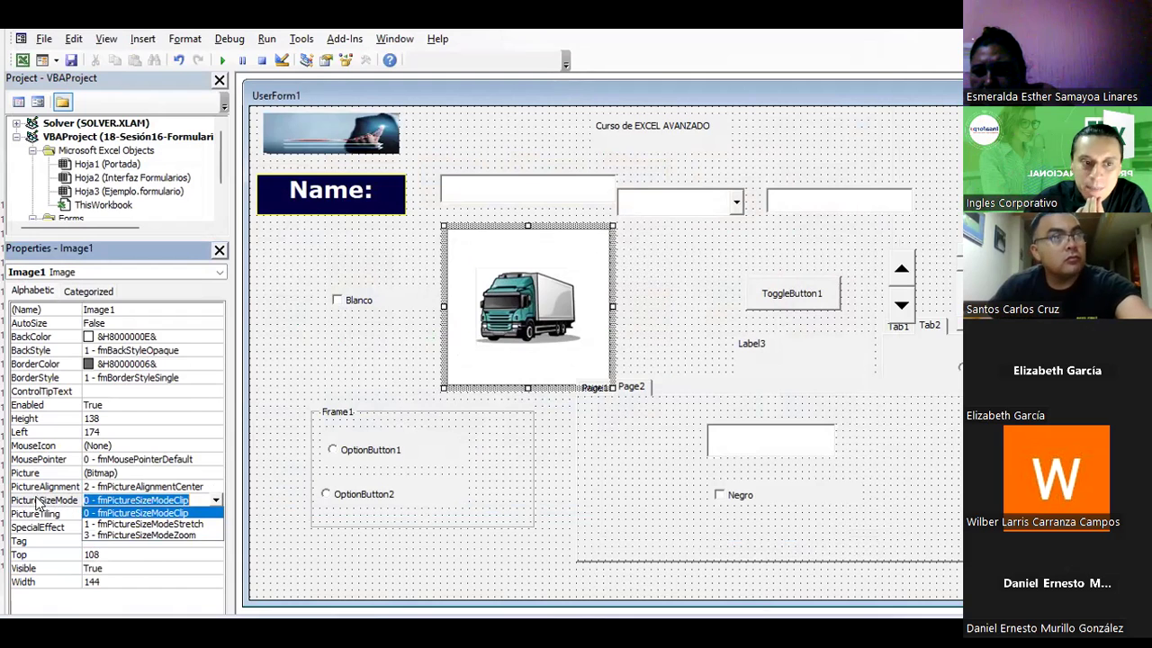
click(131, 524)
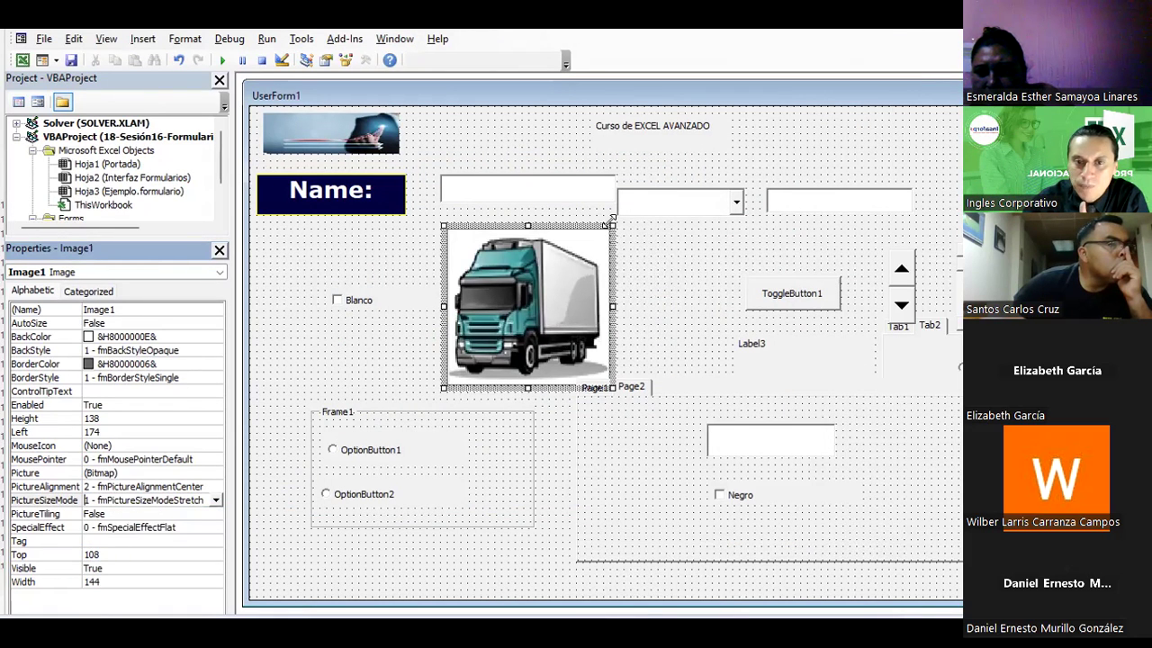
Step: Resize the truck picture to 150 by 144 and move it toward the form's top right
drag(611, 224, 551, 244)
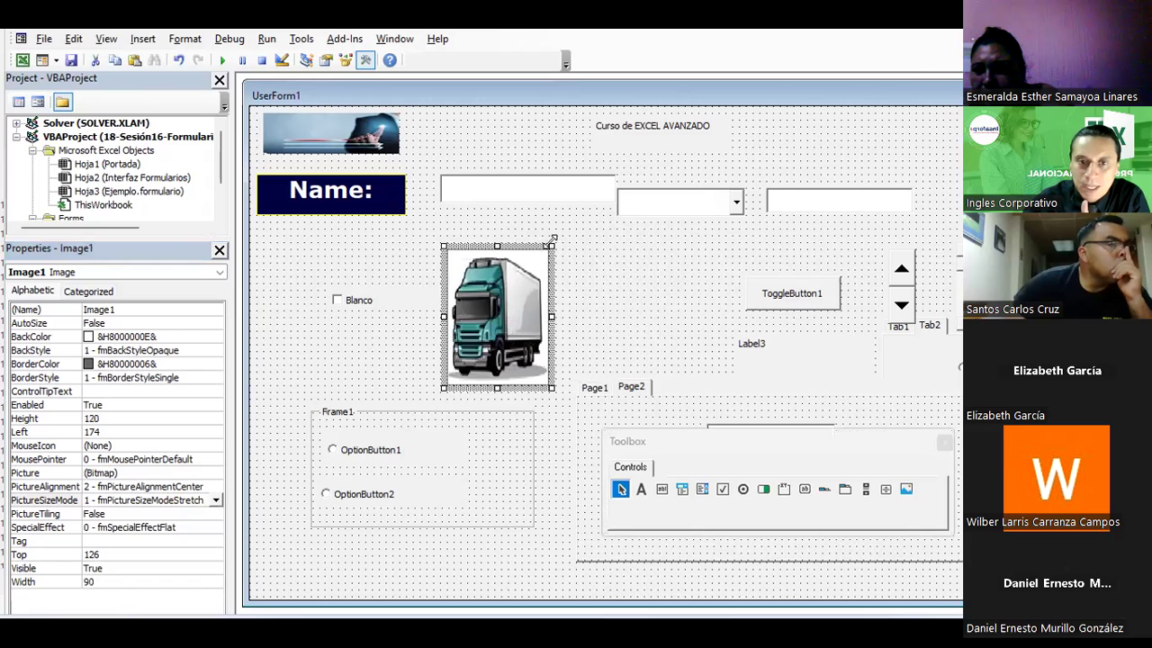
drag(553, 387, 653, 403)
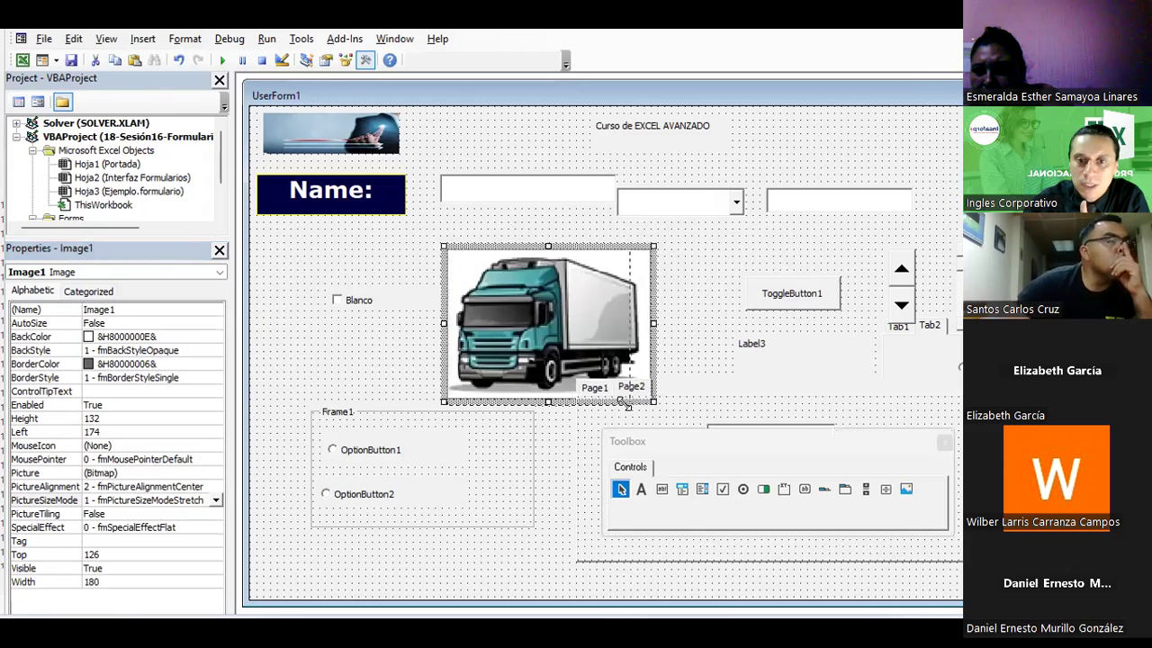
drag(653, 401, 599, 415)
drag(599, 330, 619, 331)
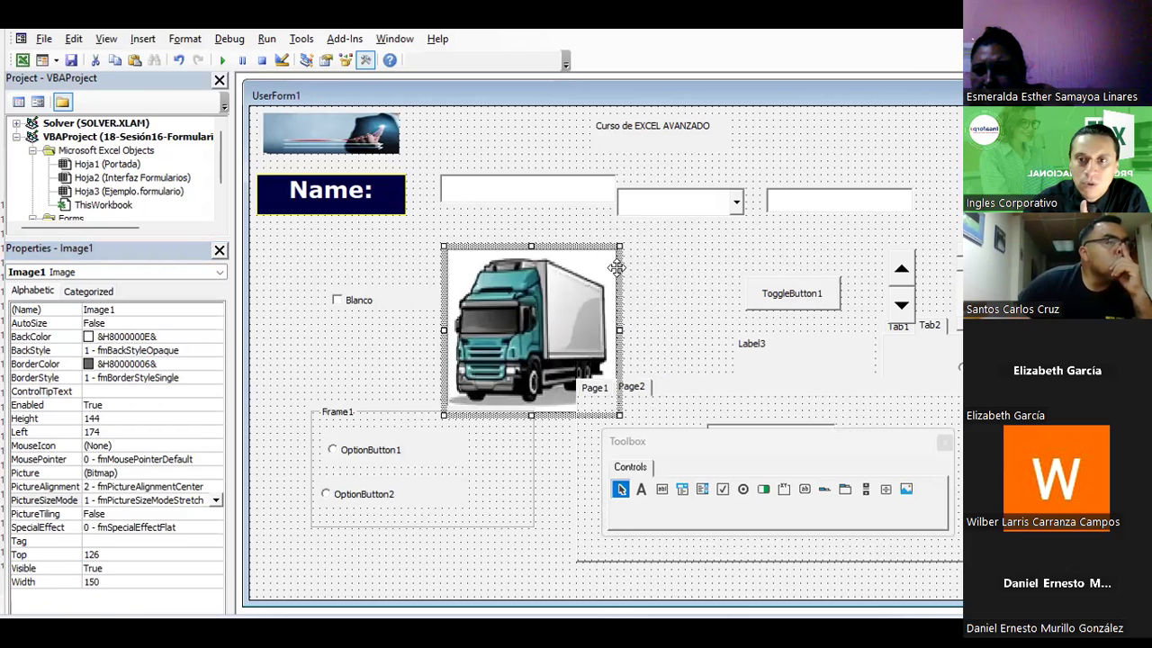
drag(575, 270, 1058, 142)
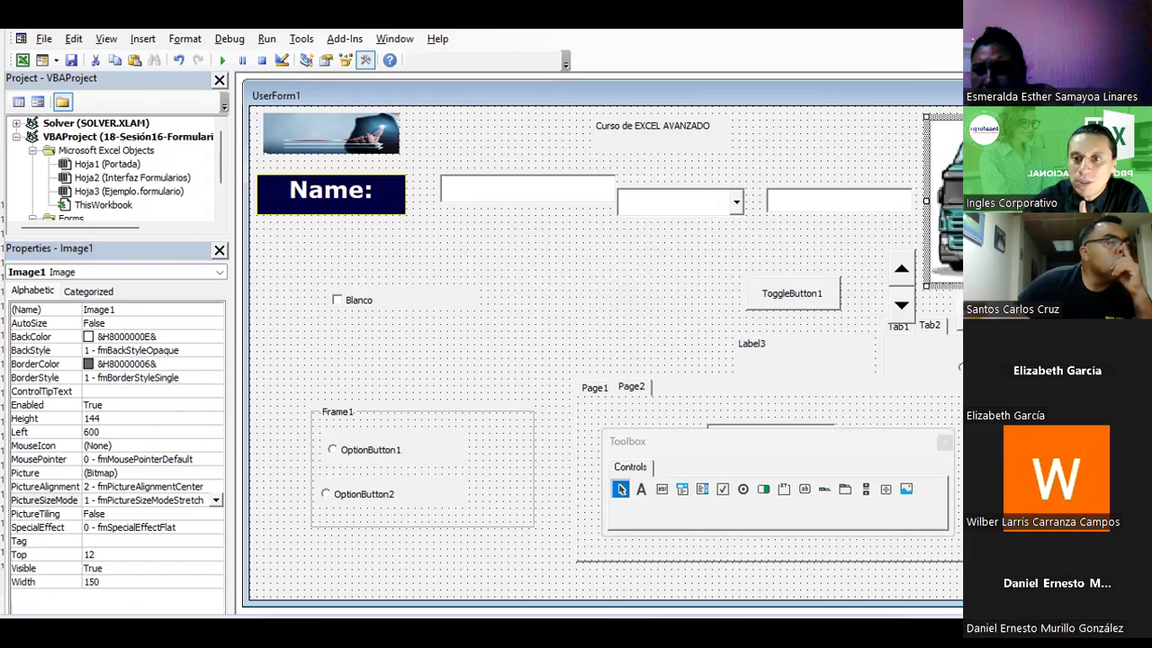
Step: Move ScrollBar1 and SpinButton1 inward next to ToggleButton1
click(955, 310)
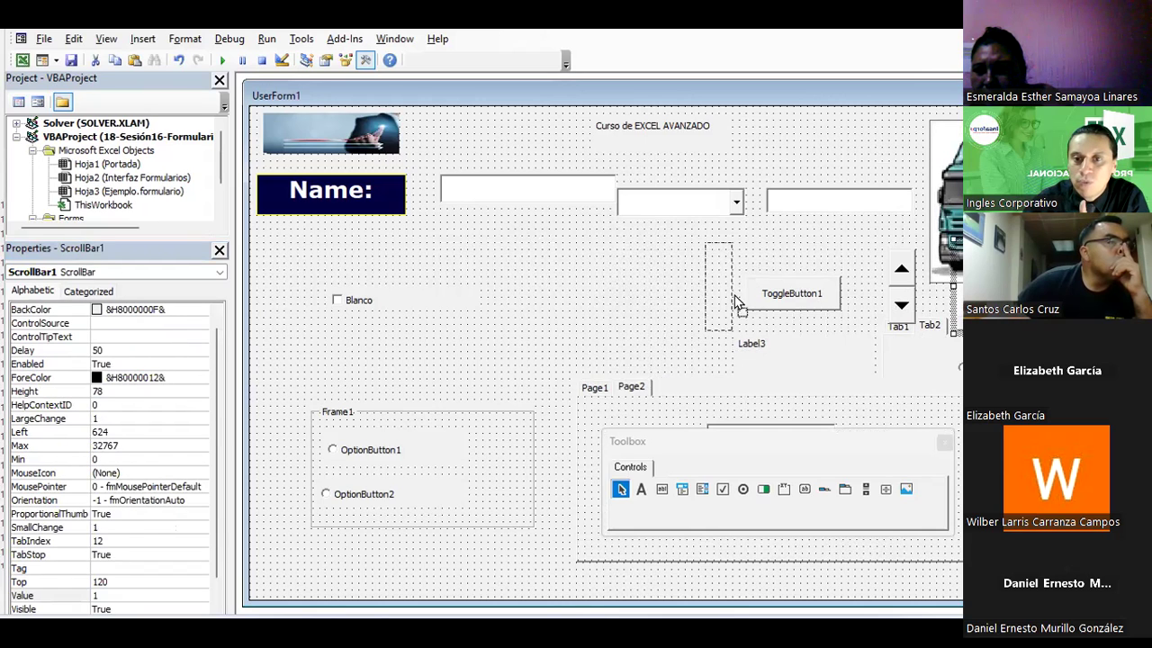
drag(955, 310, 713, 301)
click(904, 308)
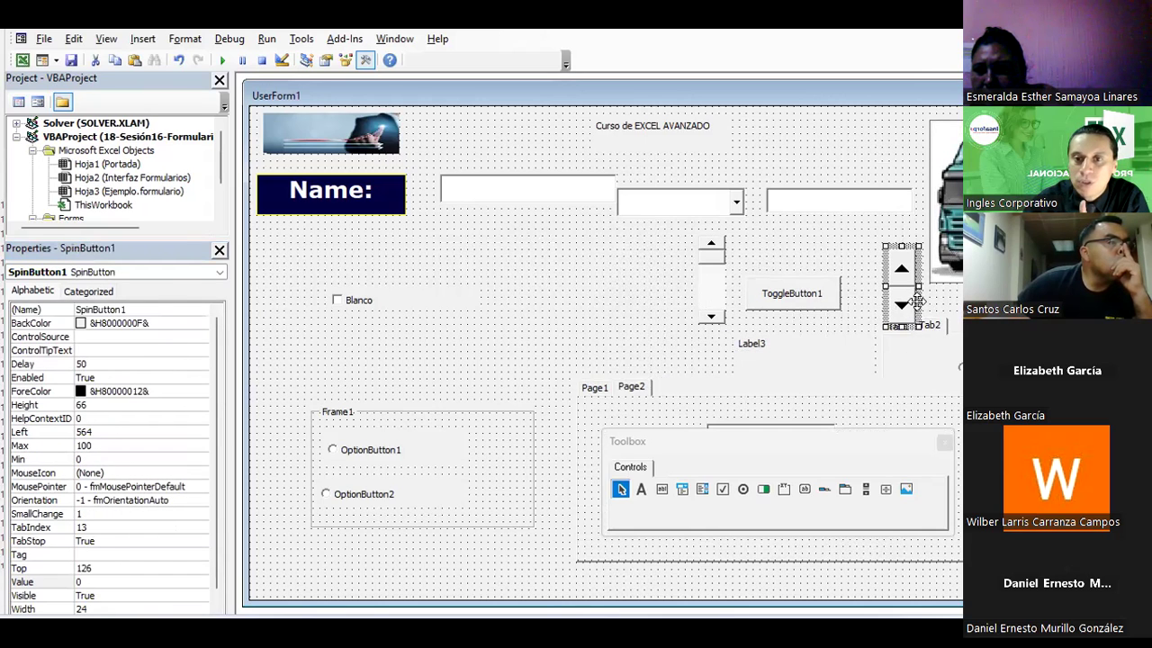
drag(703, 309, 680, 286)
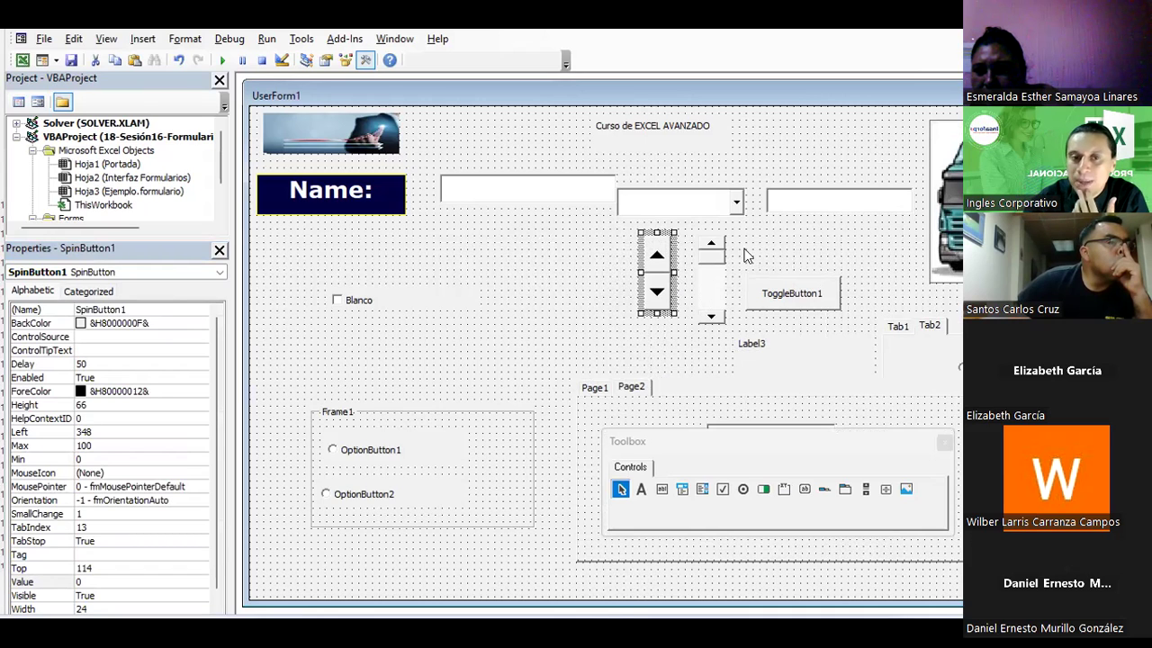
click(440, 303)
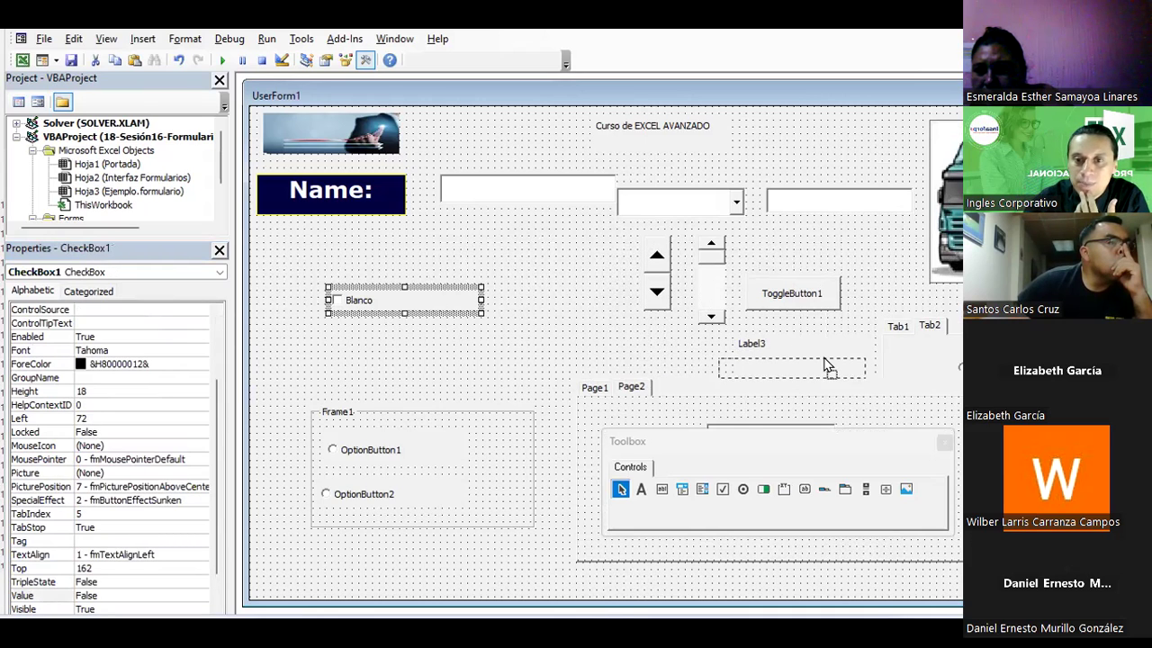
key(Escape)
Step: Move the truck picture left beneath Name: and shift the Blanco checkbox out from under it
click(944, 198)
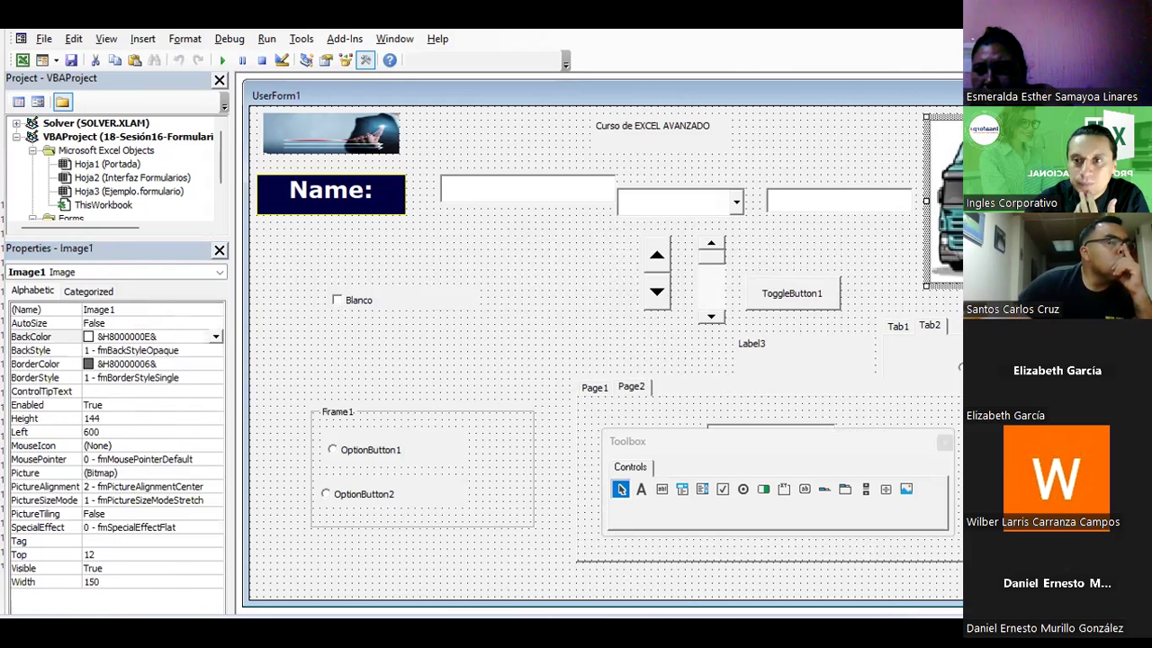
mouse_move(771, 306)
mouse_down()
mouse_move(454, 285)
mouse_move(918, 333)
mouse_up()
click(477, 300)
click(290, 392)
click(290, 391)
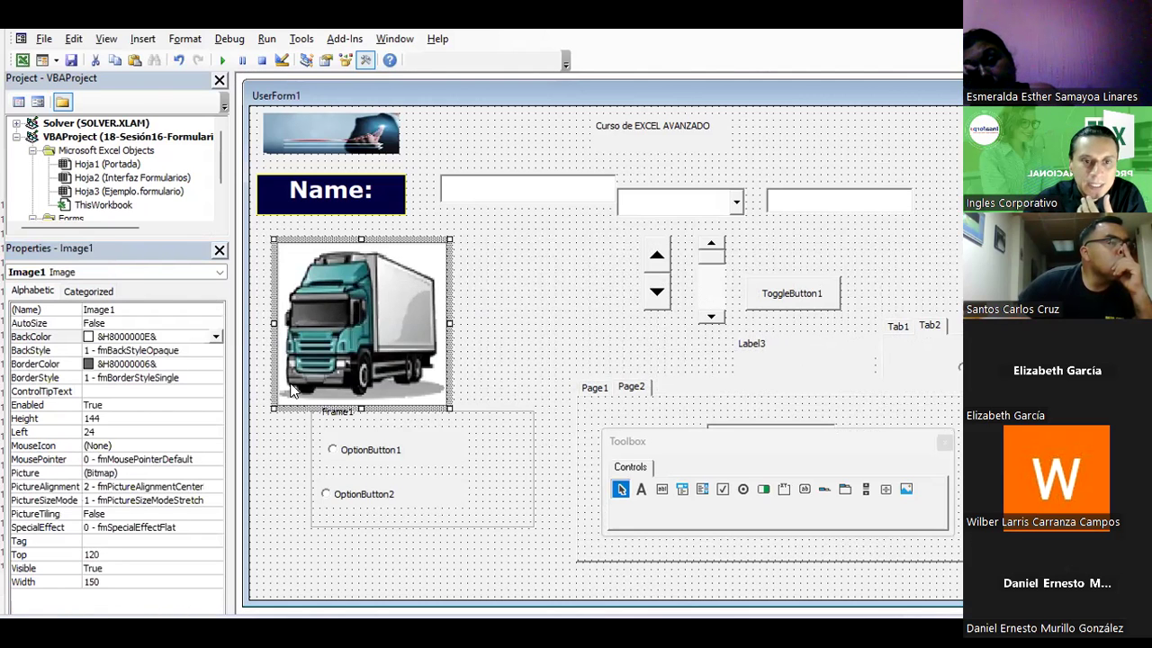
Step: Set Image1's SpecialEffect to 2 - fmSpecialEffectSunken and save the project
click(122, 309)
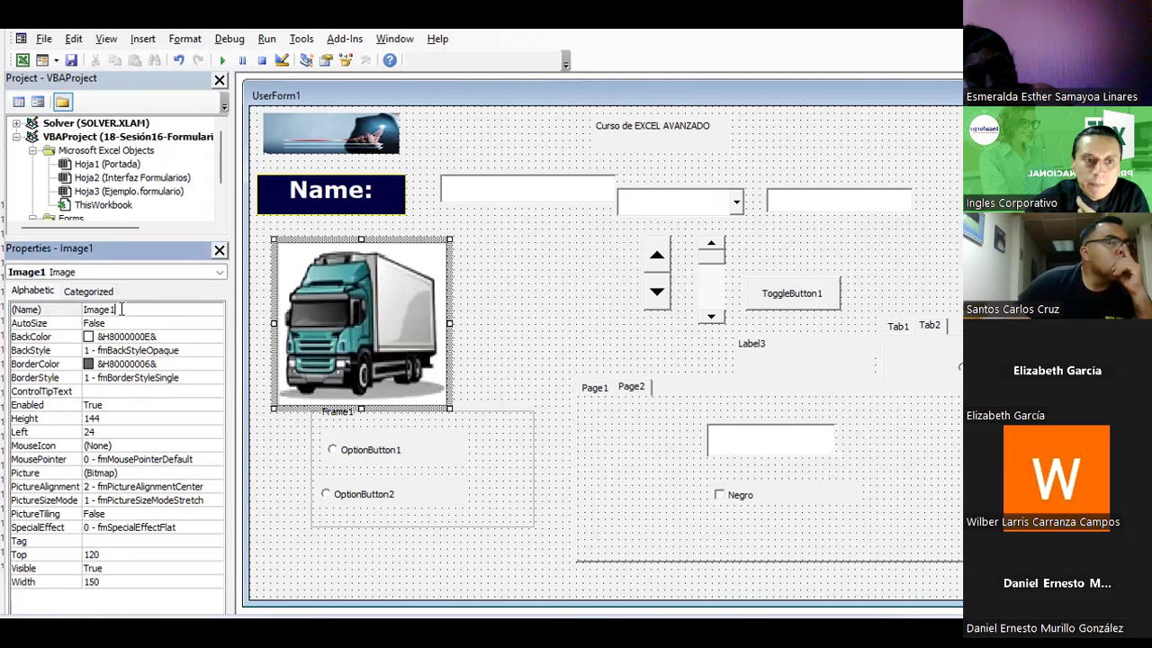
click(102, 555)
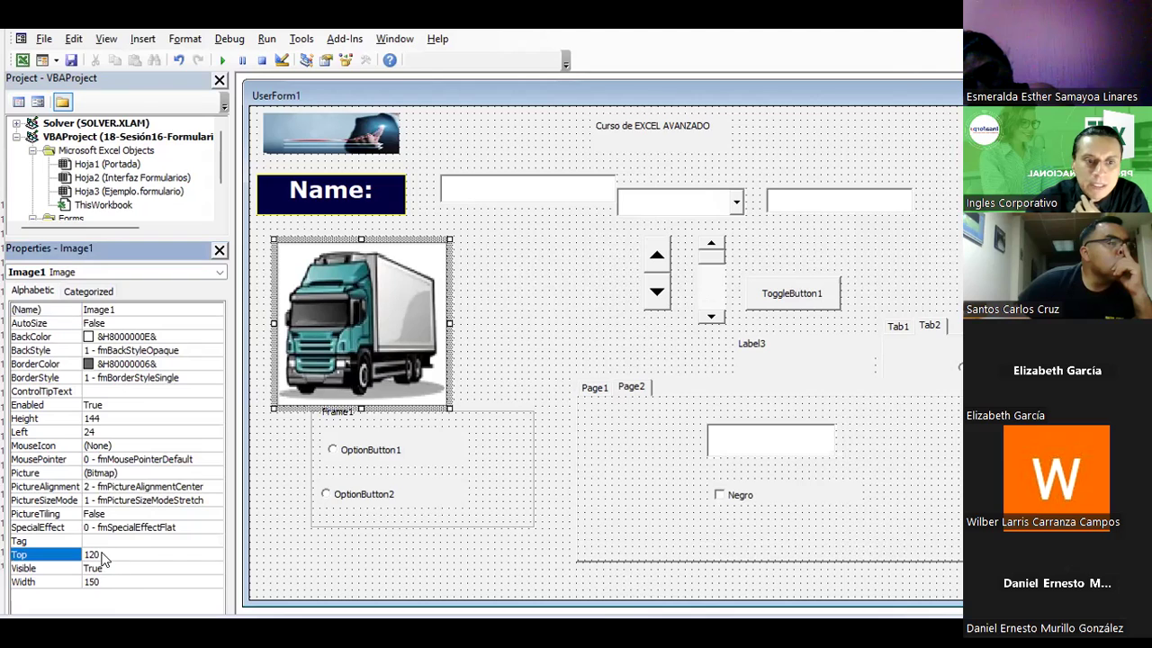
click(112, 585)
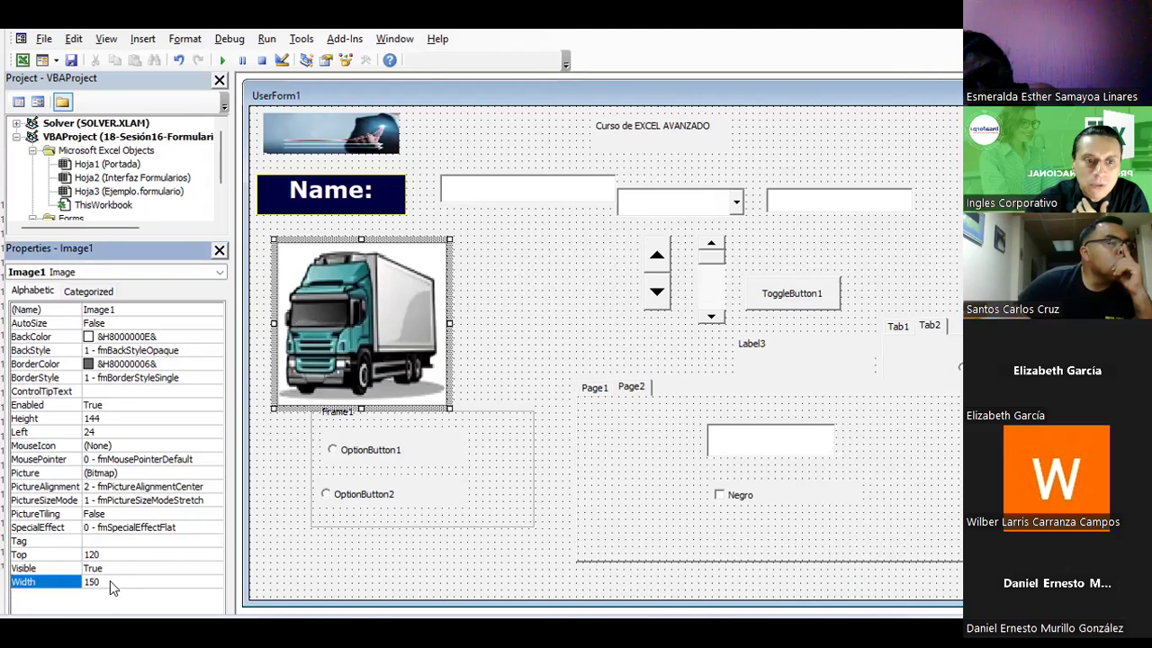
click(112, 534)
click(217, 528)
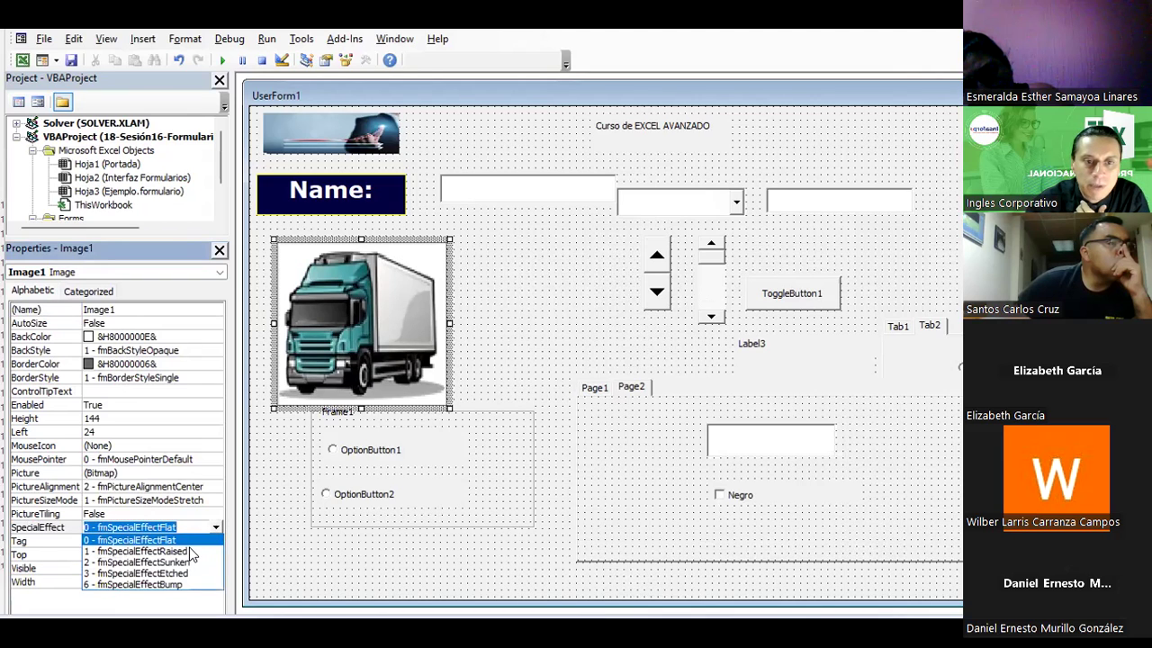
click(144, 551)
click(216, 530)
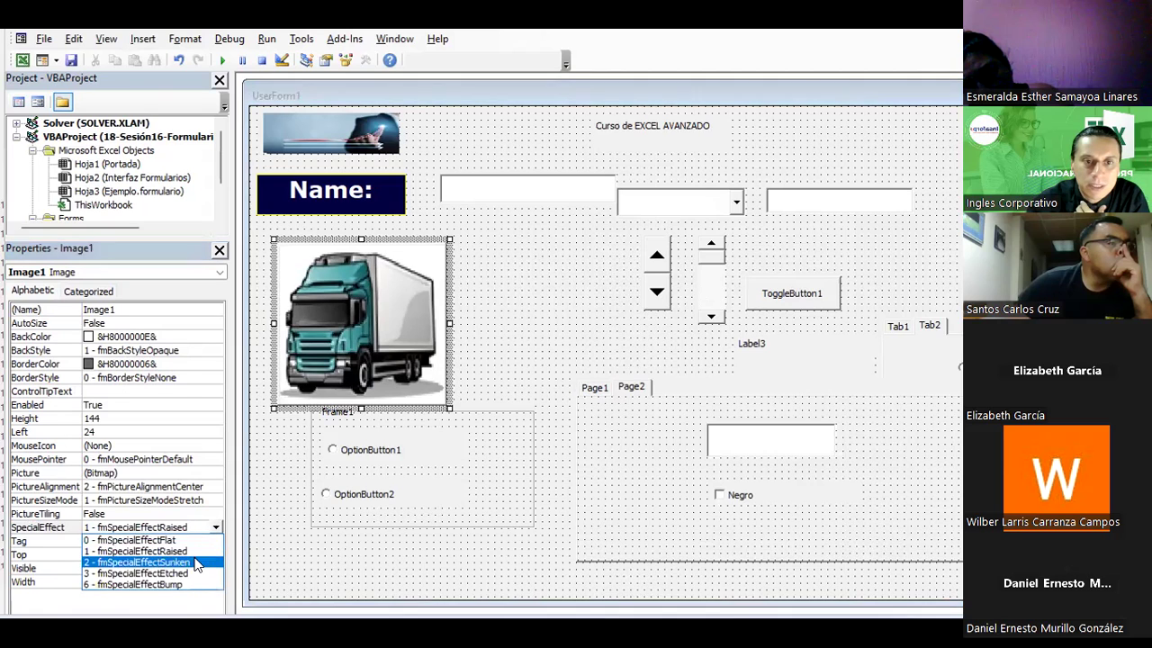
click(196, 563)
click(566, 358)
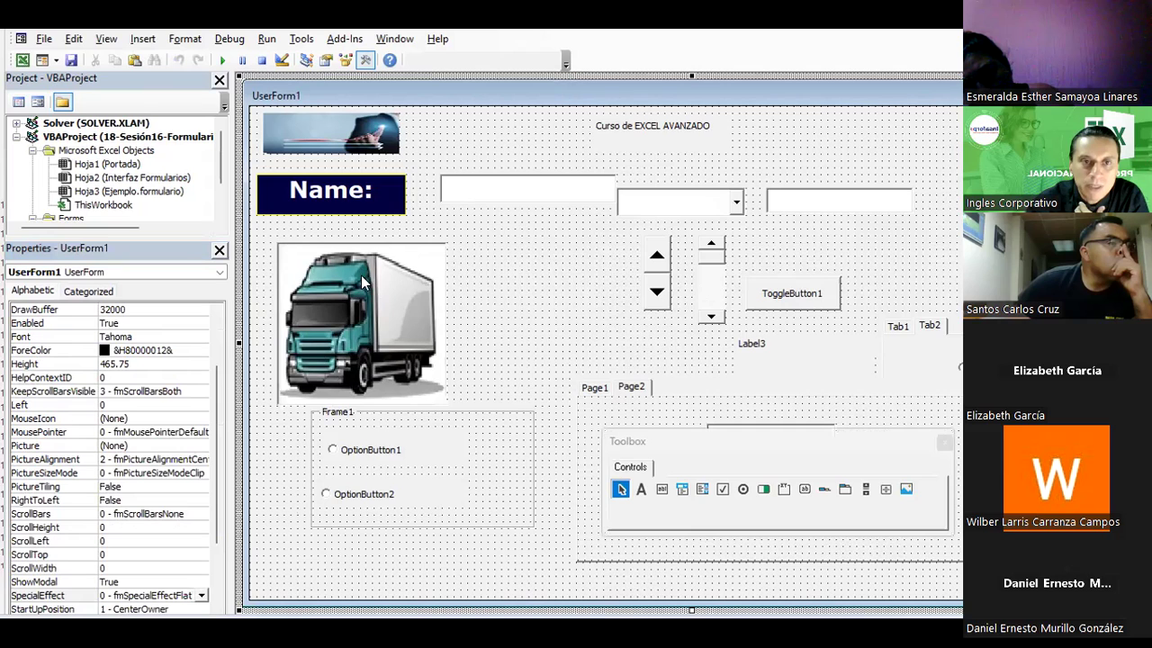
click(72, 60)
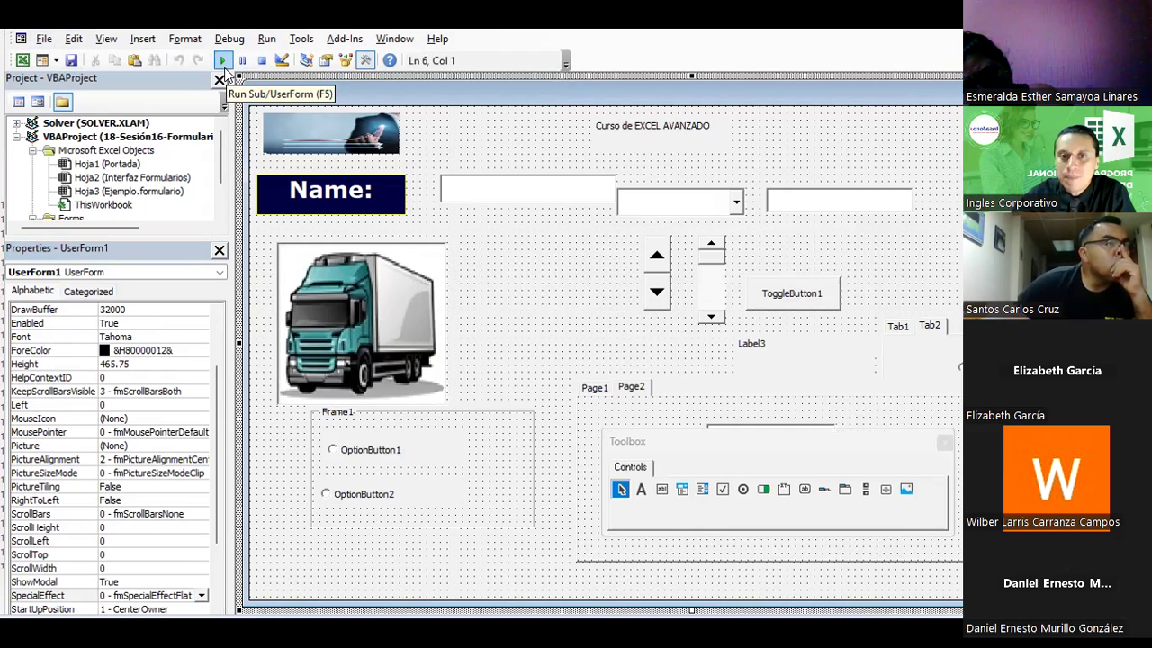
click(222, 60)
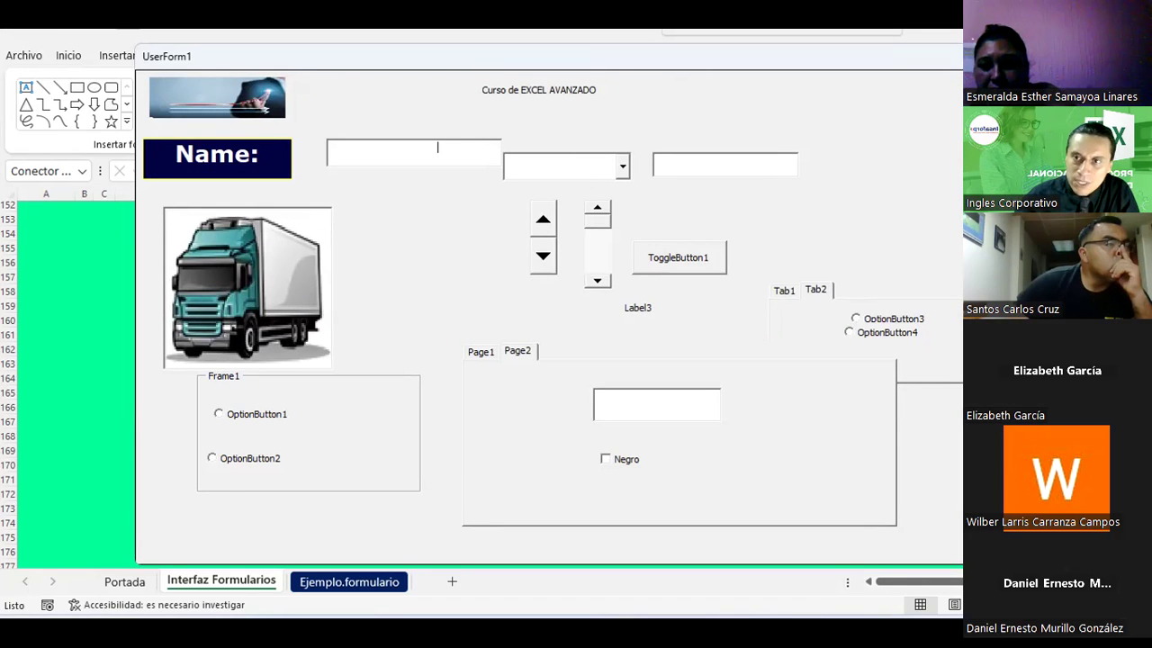
click(1125, 56)
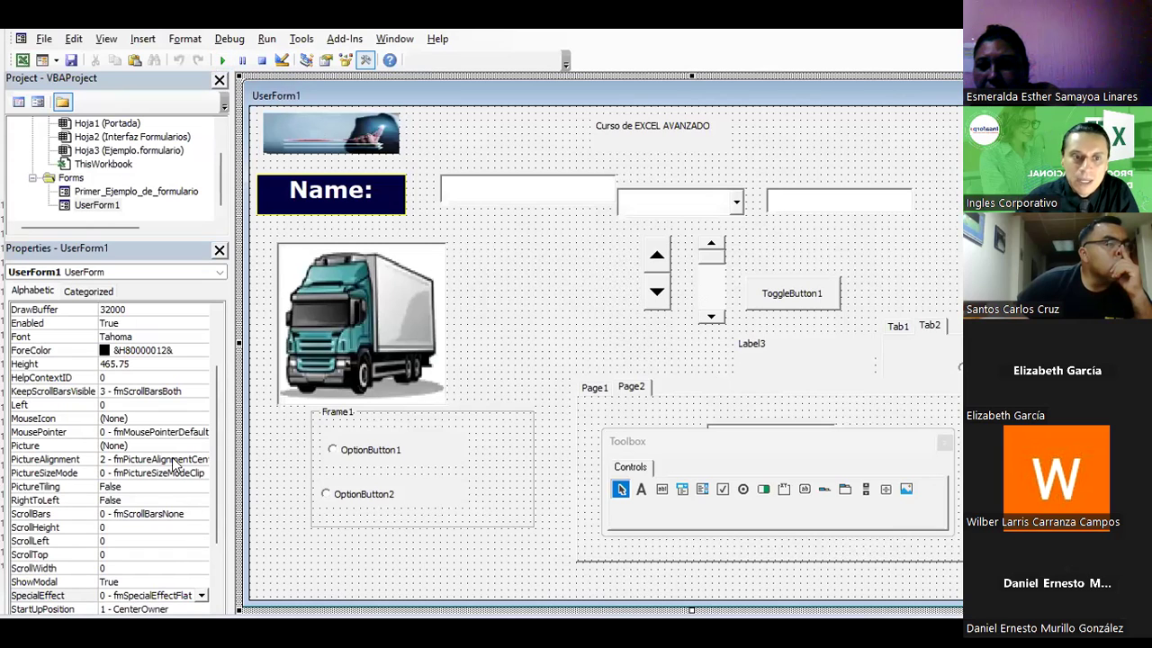
click(426, 278)
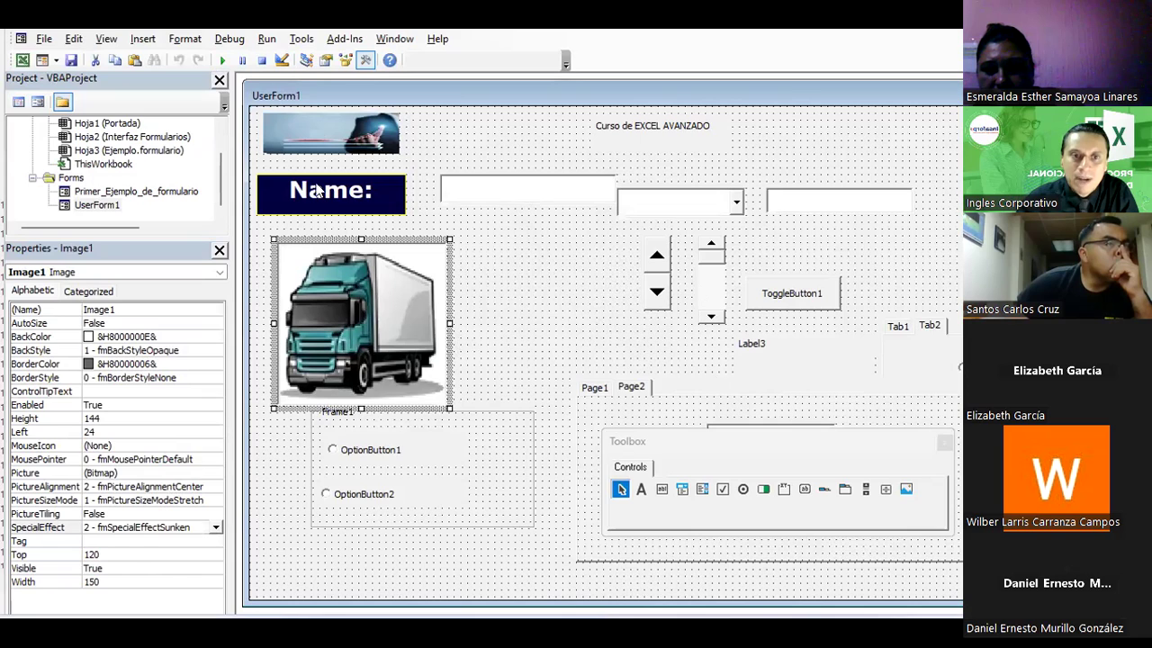
click(328, 212)
click(481, 190)
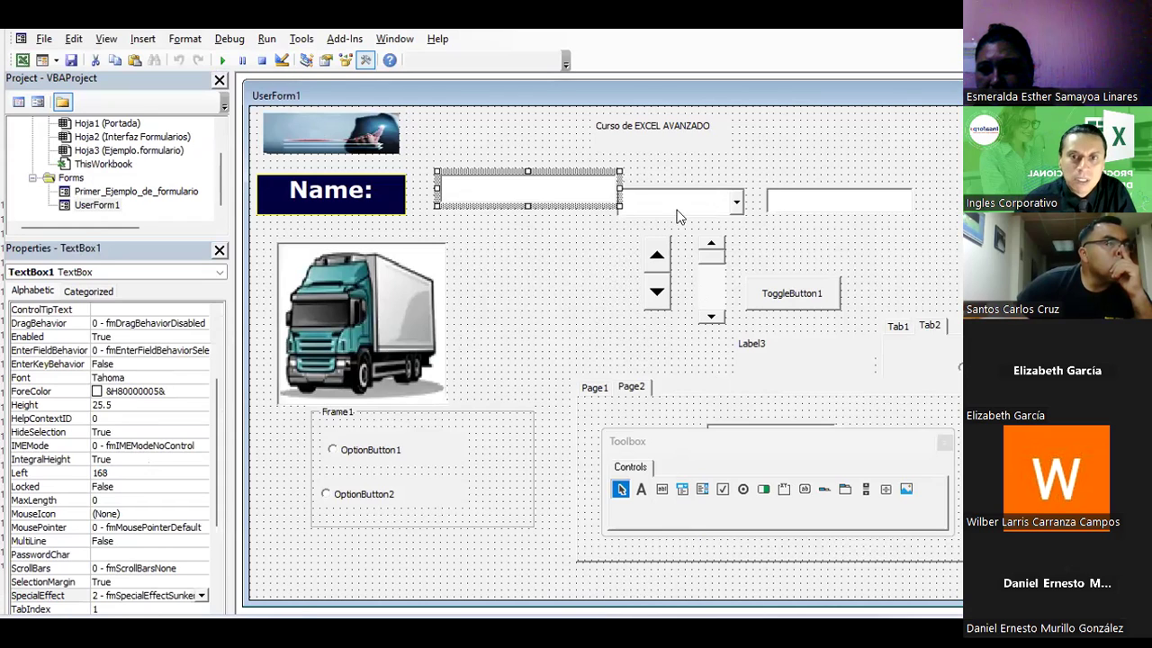
click(709, 210)
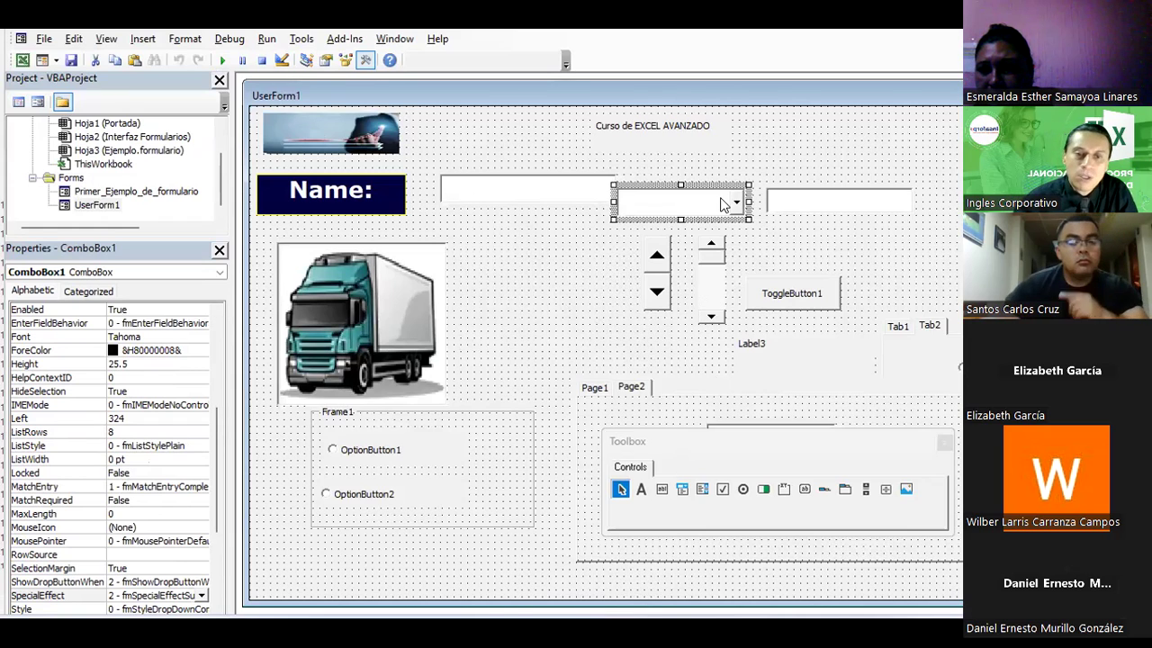
click(410, 261)
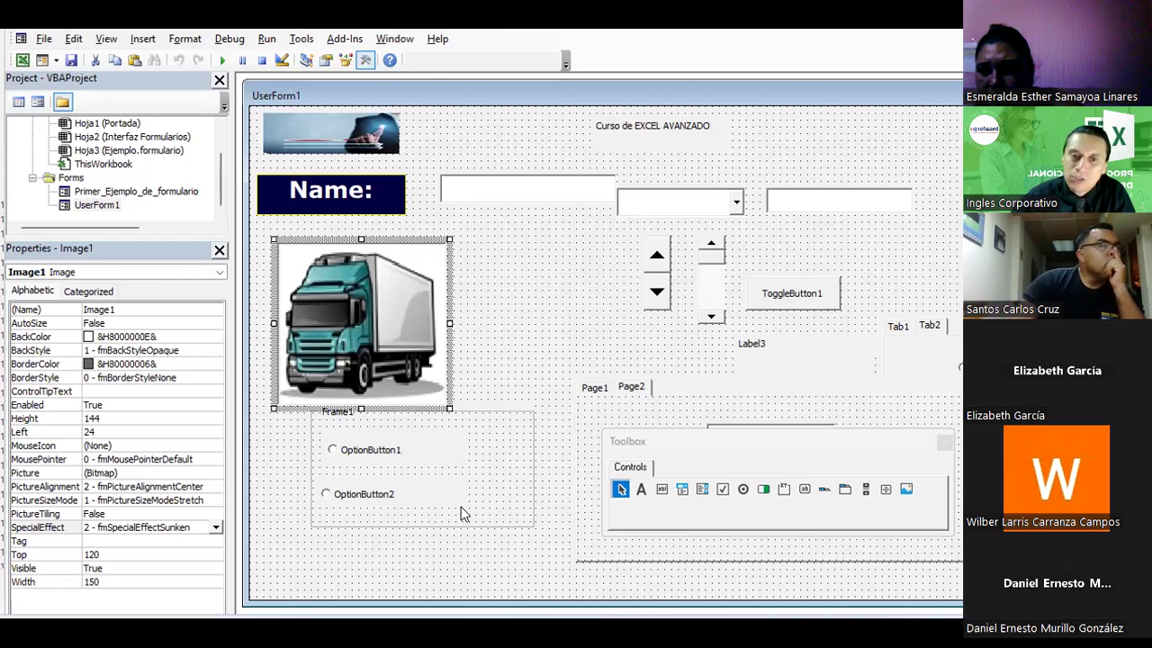
ctrl+click(509, 187)
ctrl+click(387, 186)
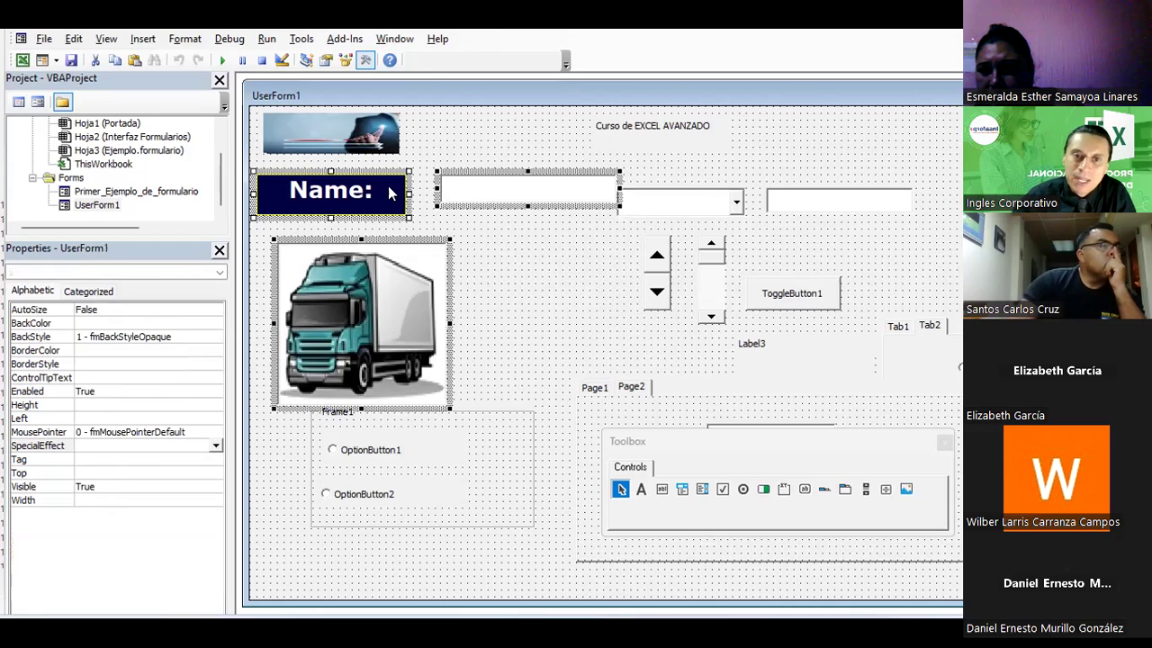
click(667, 142)
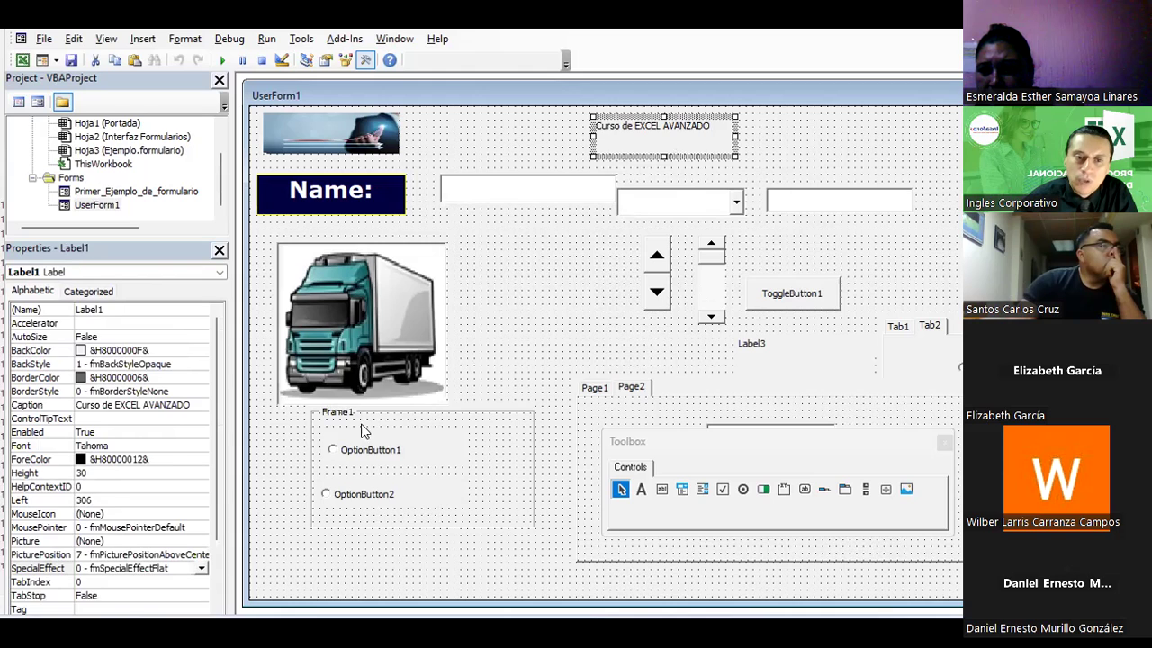
click(361, 362)
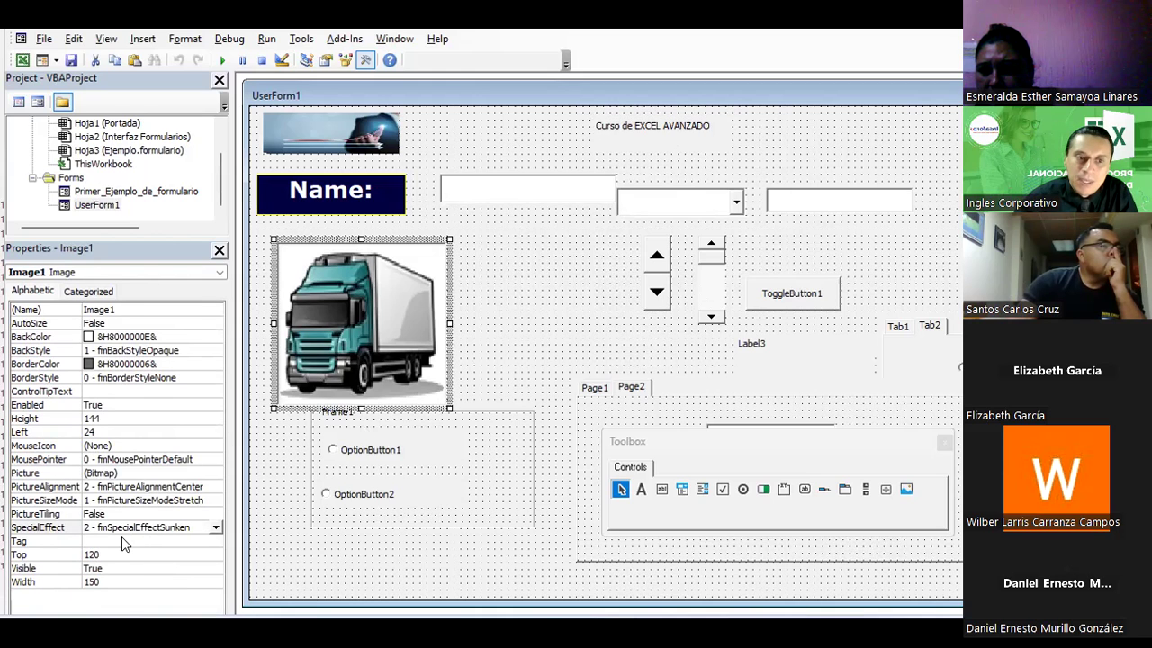
click(118, 391)
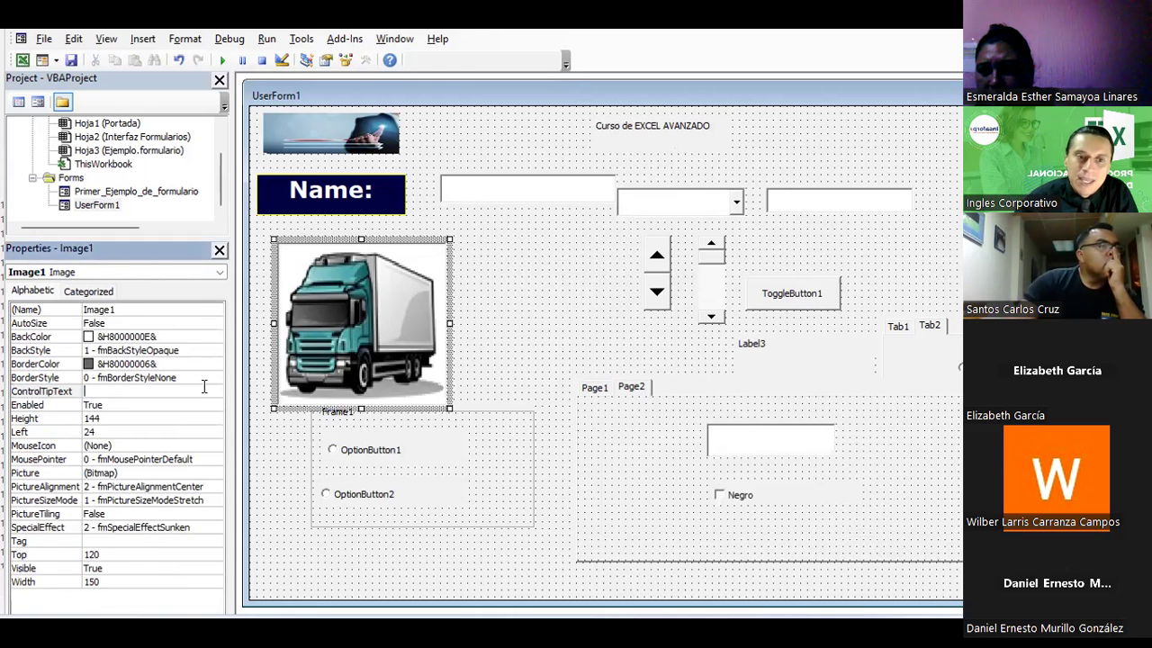
drag(117, 324, 129, 432)
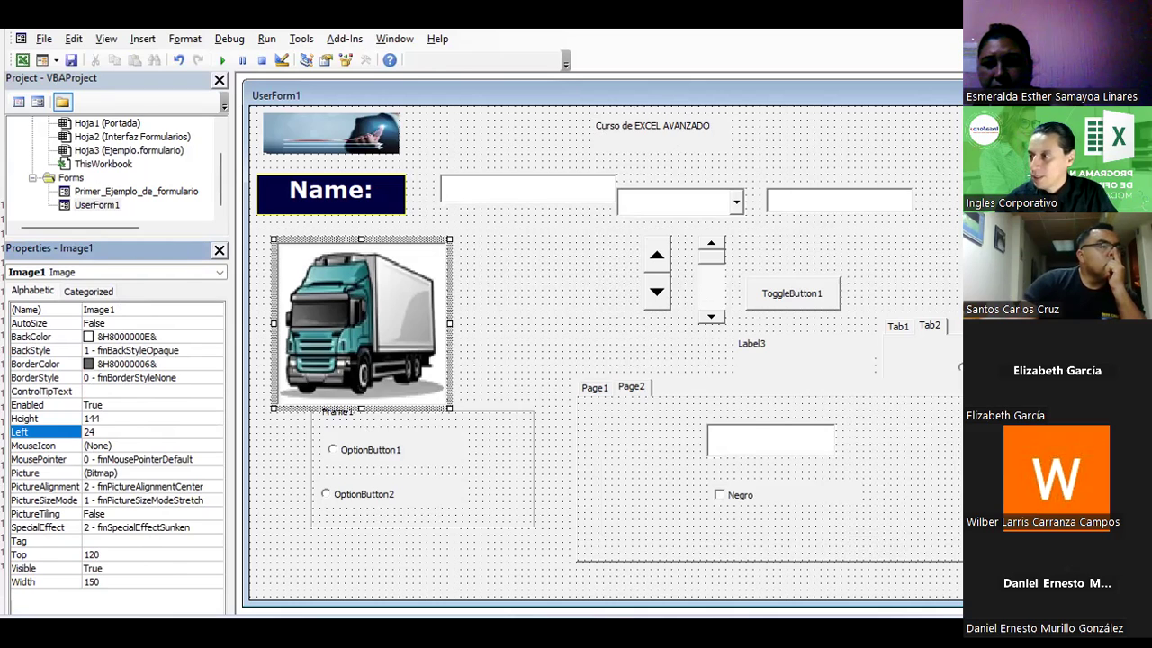
key(alt+Tab)
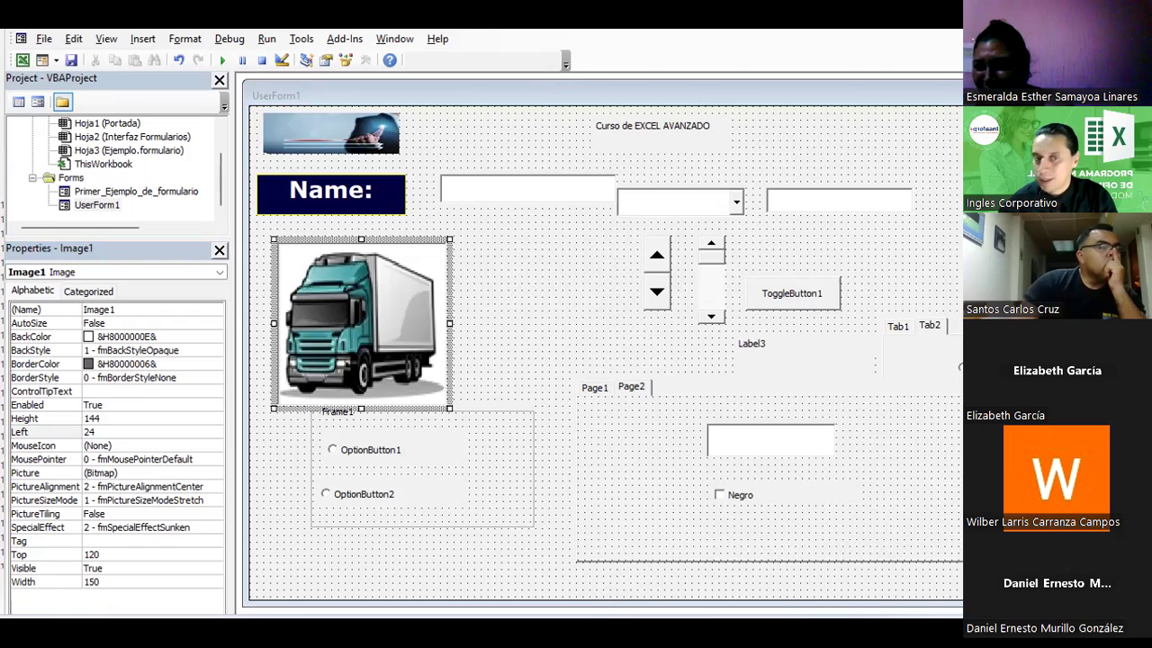
click(511, 262)
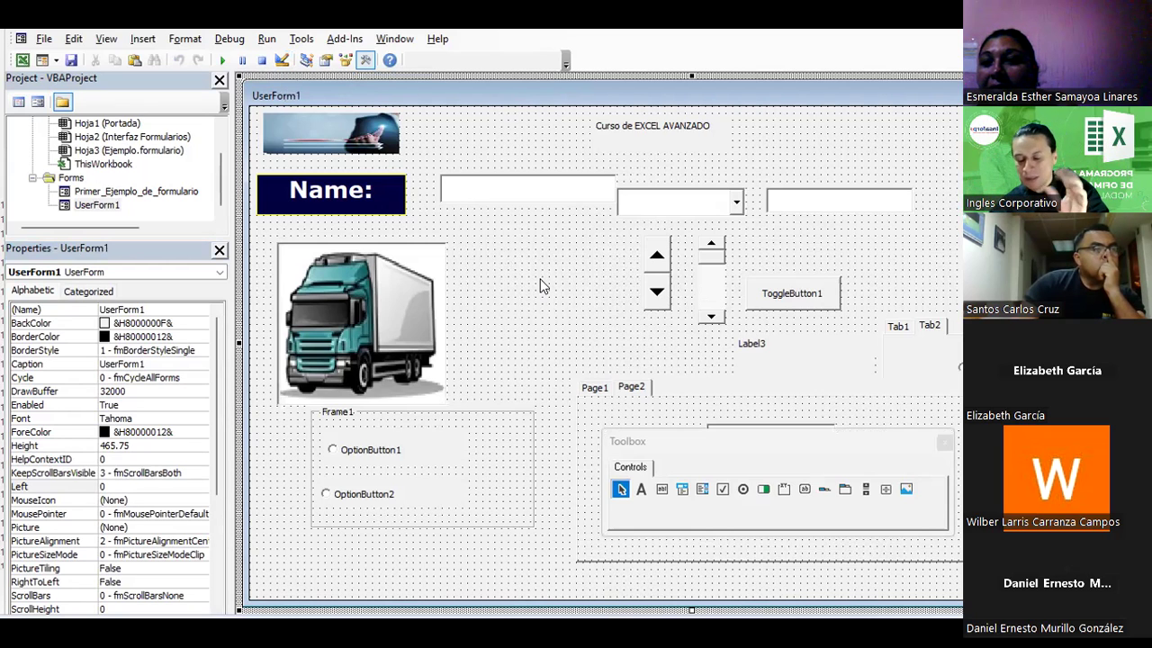
Step: Run UserForm1 to test it, then close the running form with Alt+F4
click(227, 70)
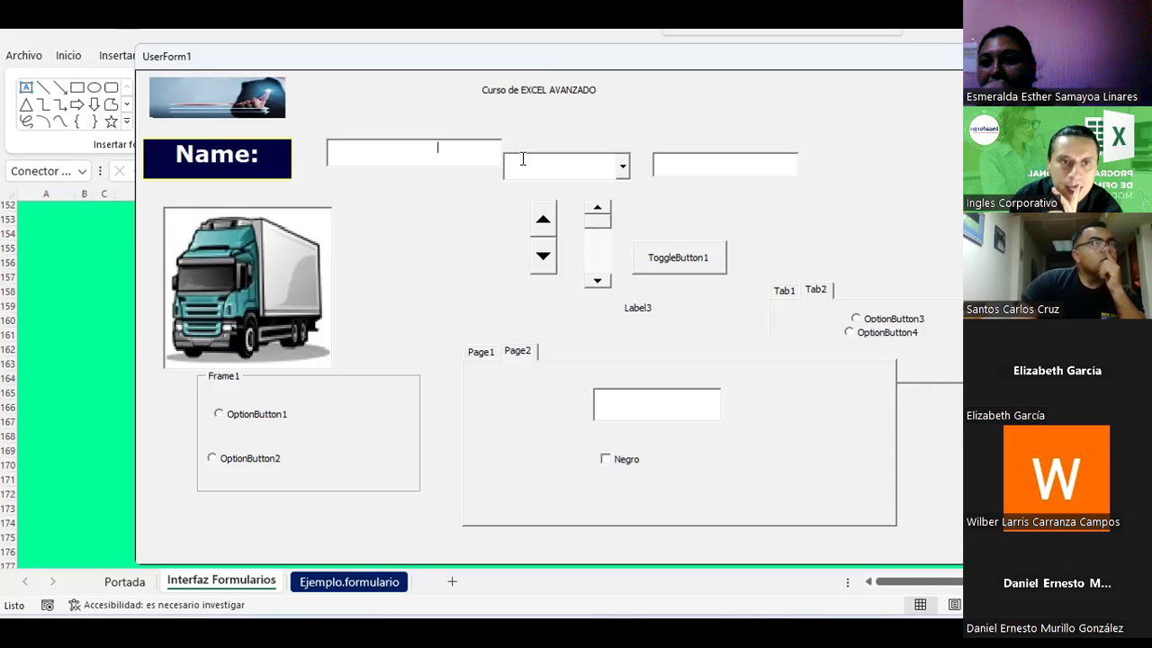
key(alt+F4)
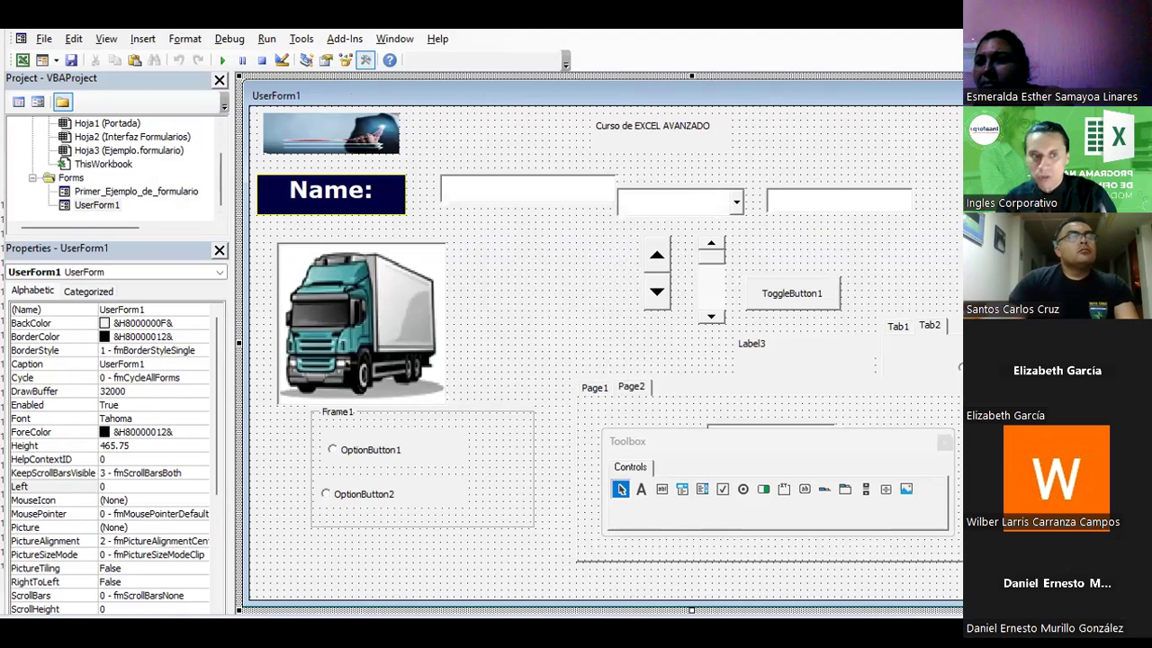
Step: Set UserForm1's BackColor to the blue System Highlight colour and preview the running form
click(195, 323)
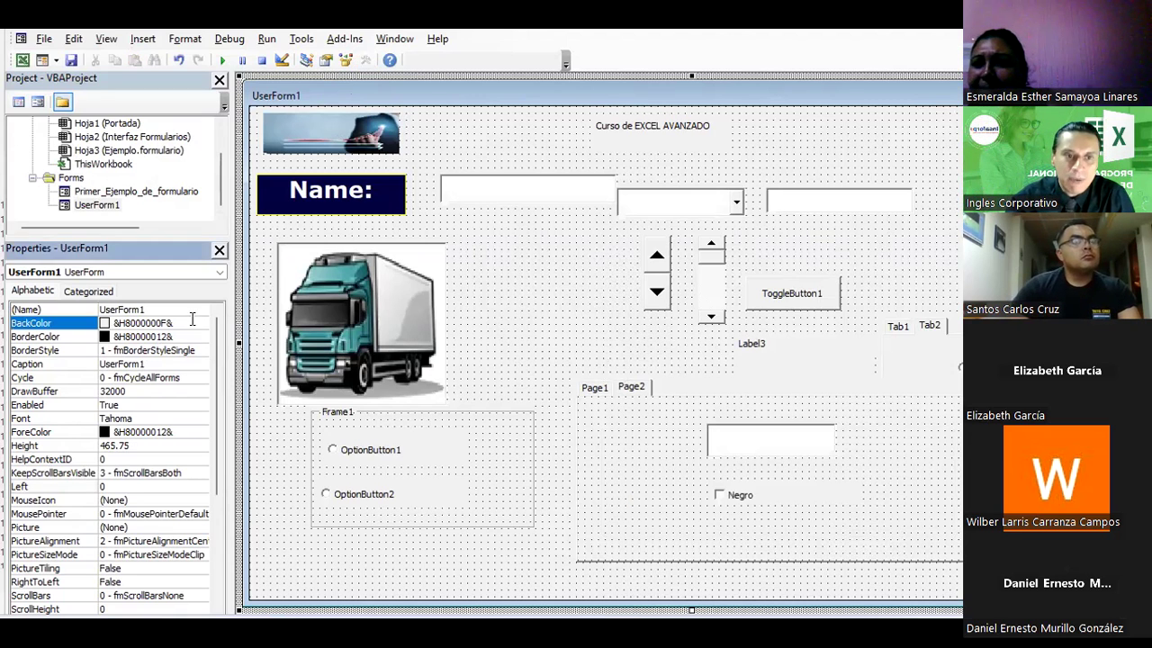
click(201, 323)
click(114, 396)
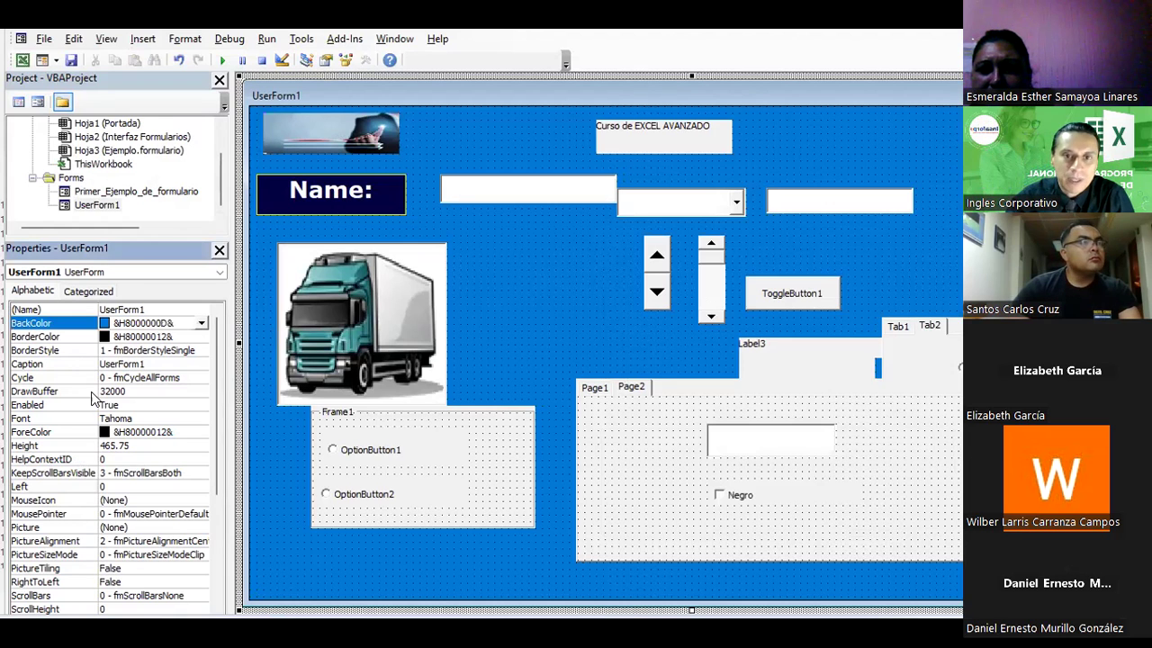
click(493, 117)
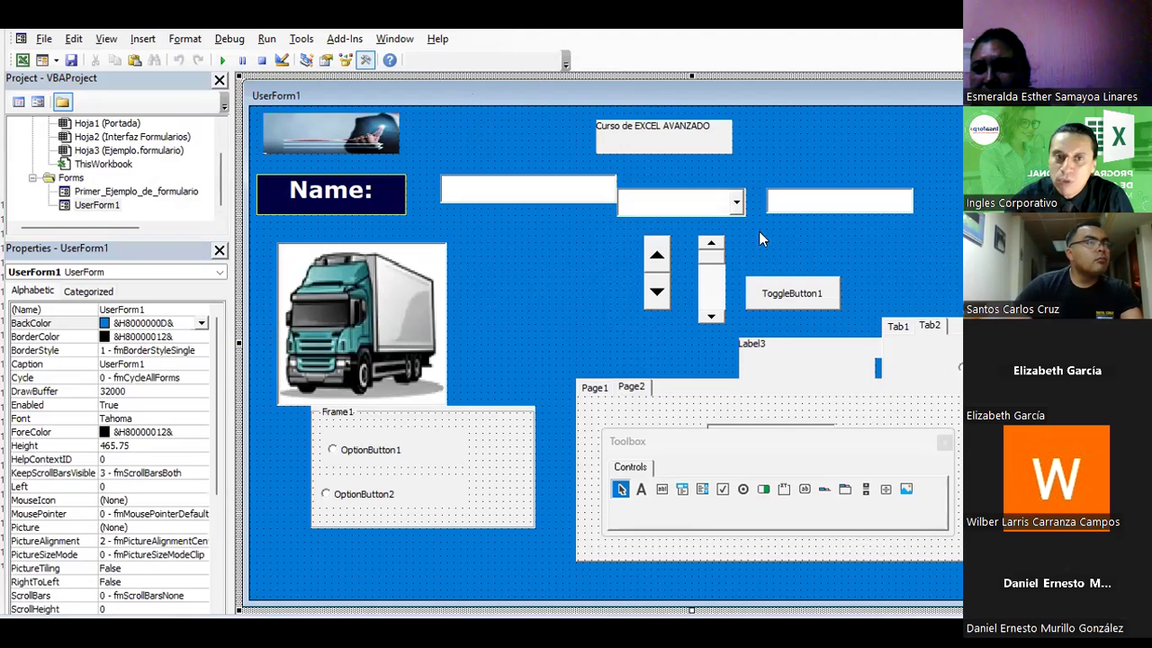
click(222, 59)
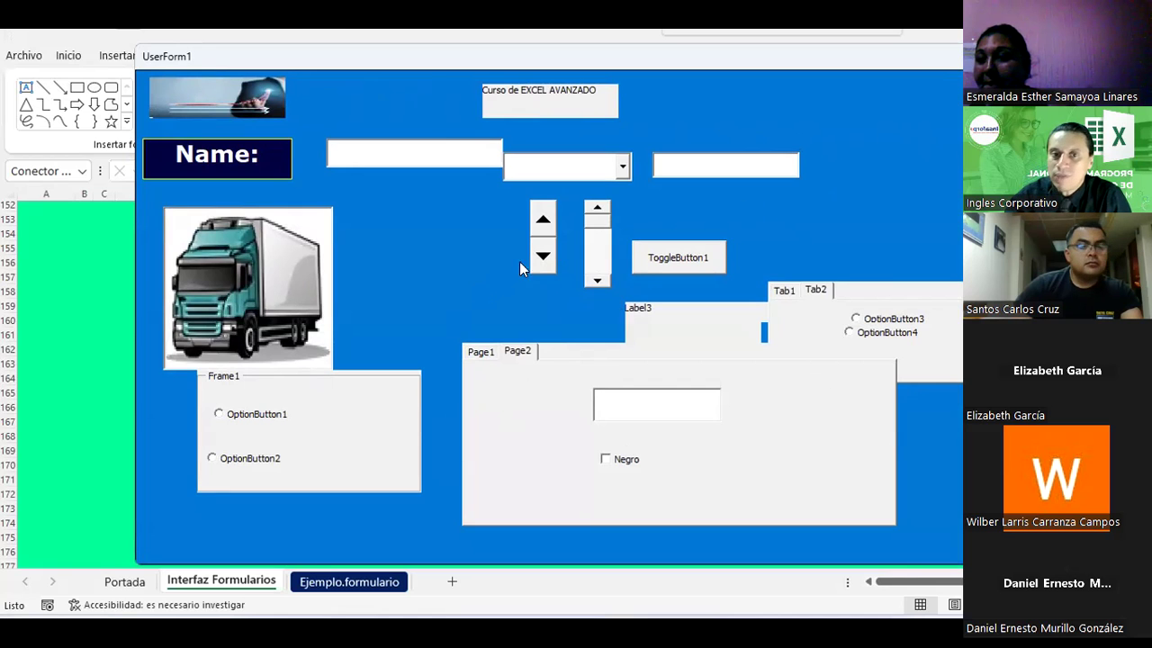
click(954, 56)
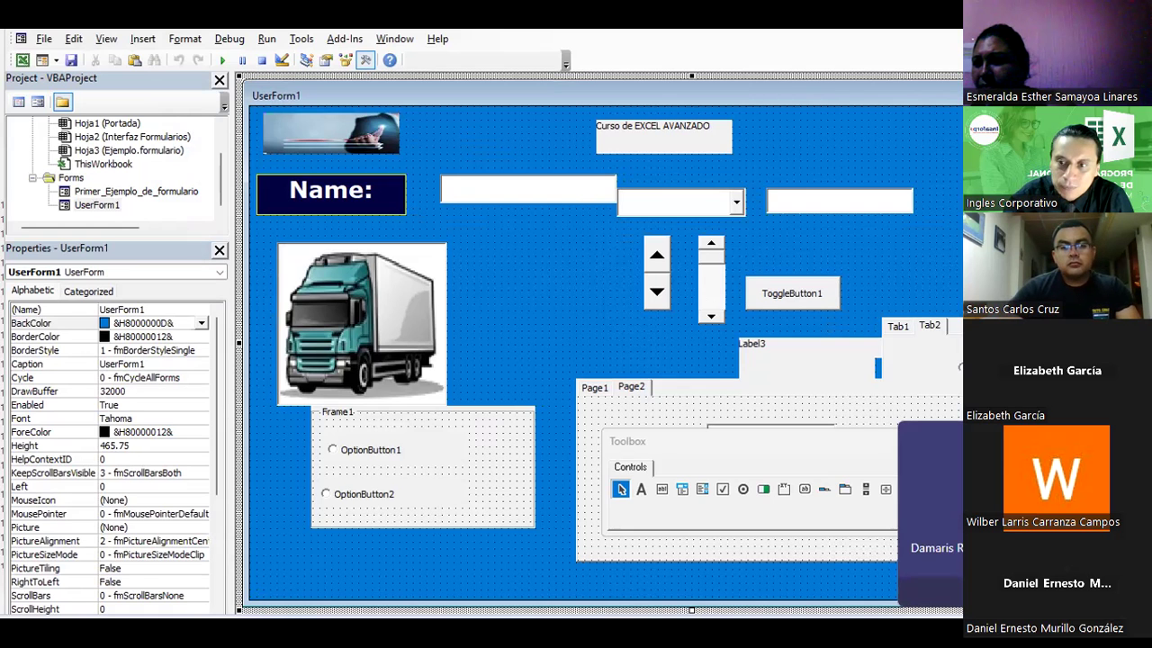
Step: Open UserForm1's code and review the existing SpinButton1, UserForm, Label2 and CheckBox1 procedures
double_click(518, 141)
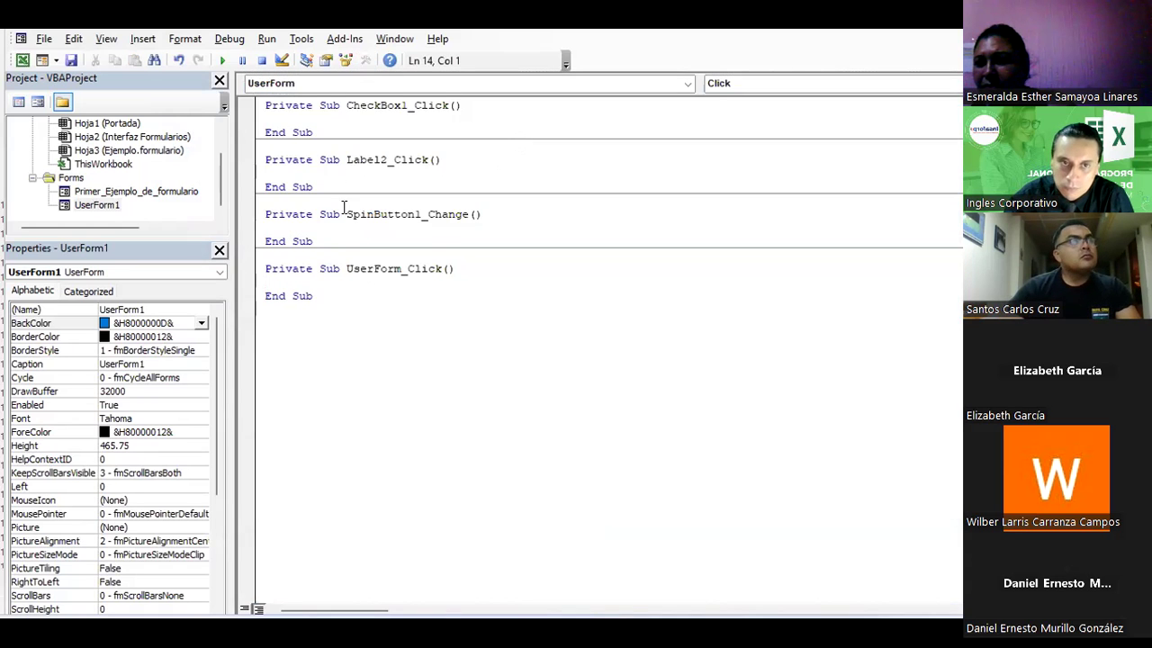
click(409, 213)
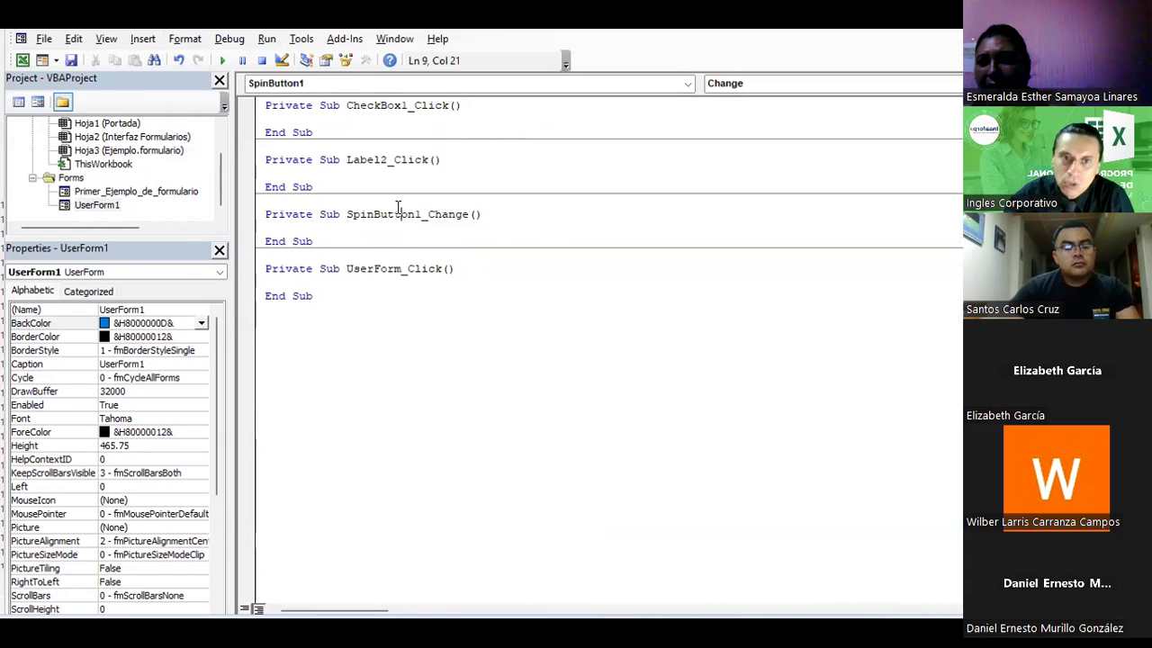
click(352, 273)
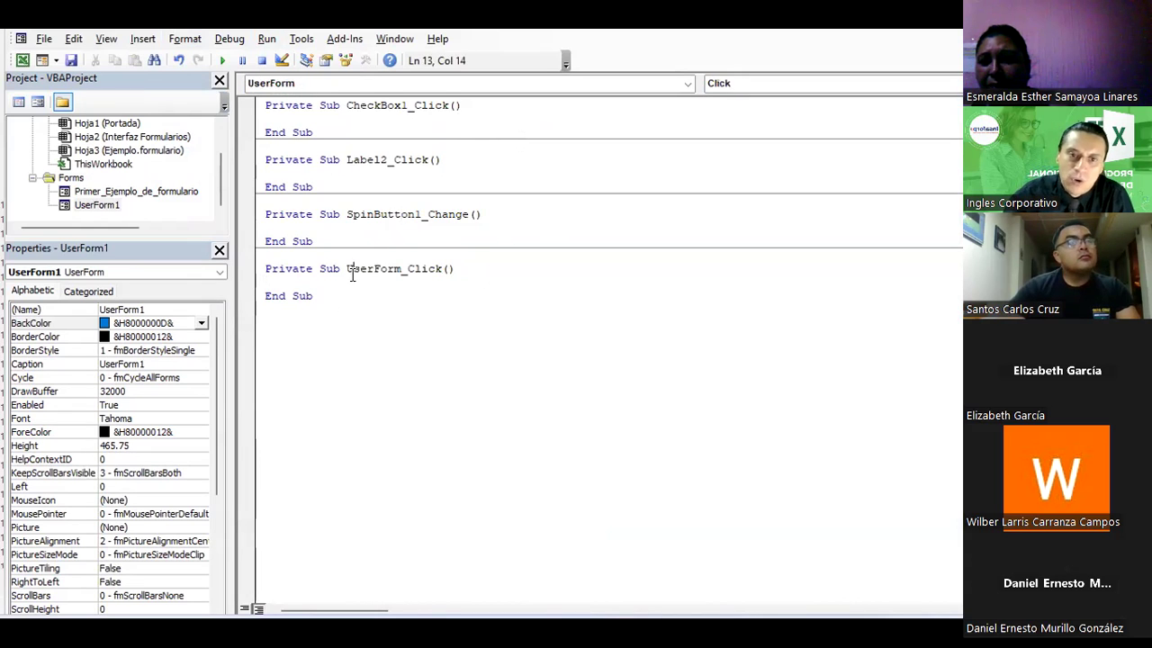
click(383, 221)
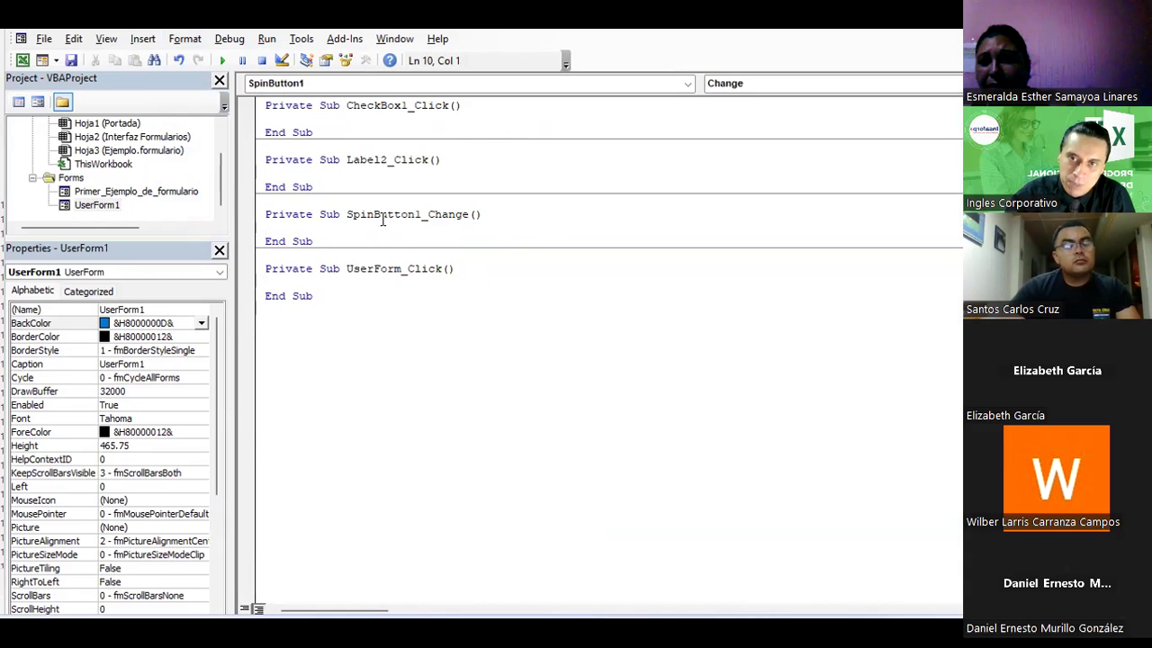
click(374, 160)
click(369, 115)
Step: Pick CheckBox1, then Label1, from the object list to add an empty Label1_Click procedure
click(687, 83)
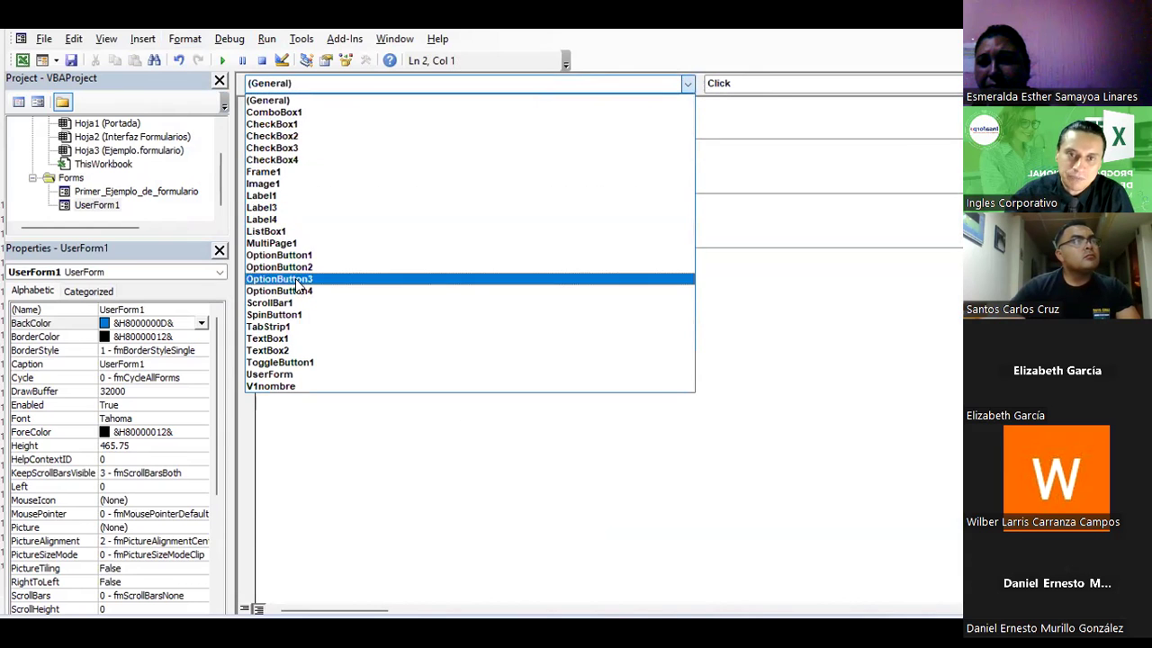
click(272, 124)
click(843, 83)
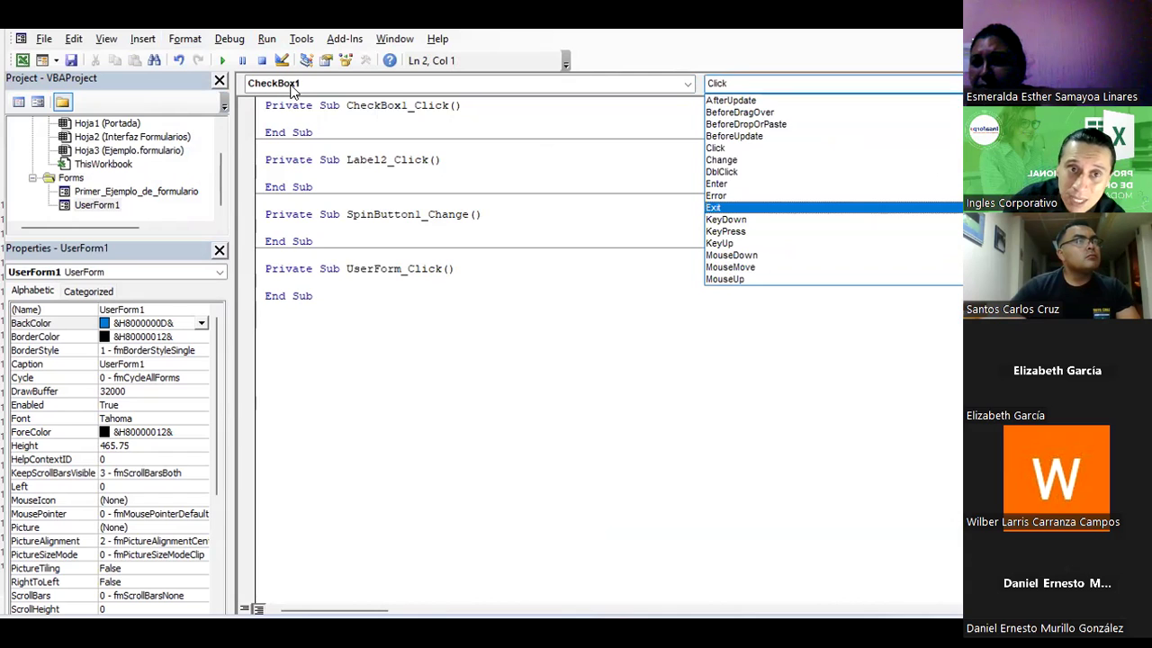
click(687, 84)
click(687, 84)
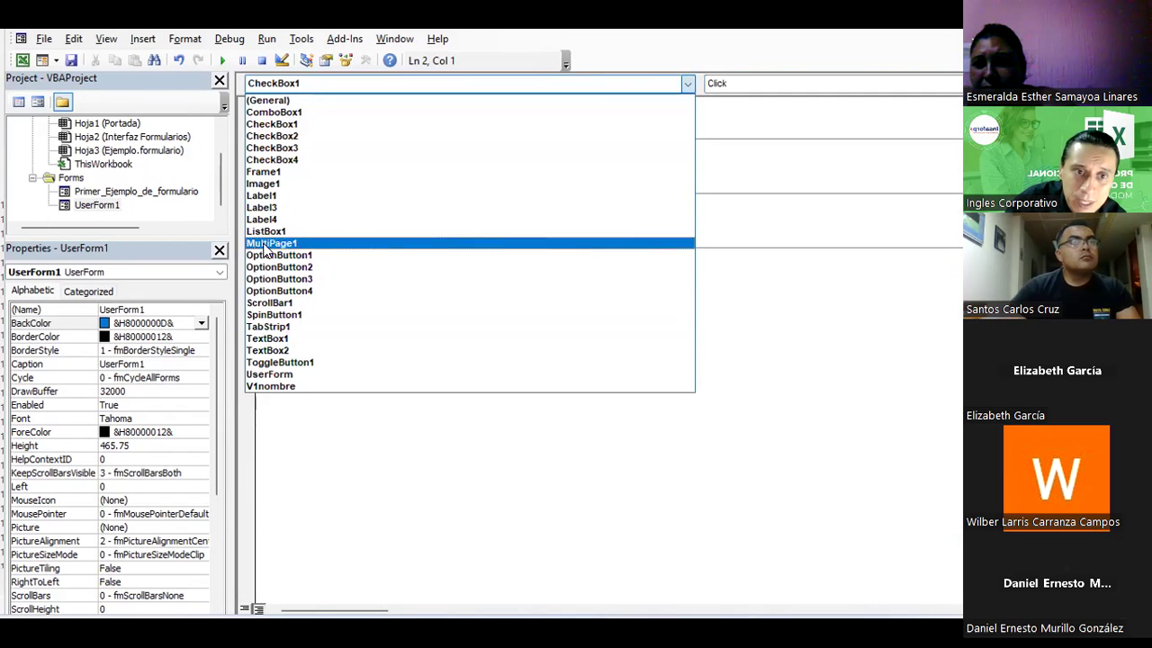
click(261, 195)
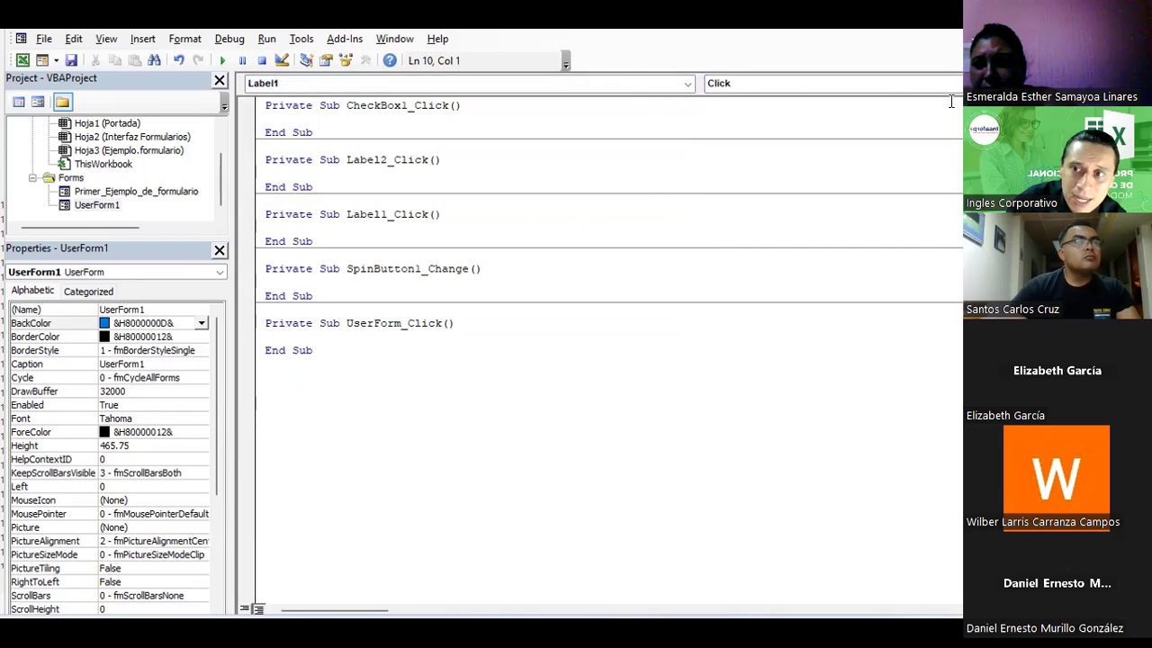
Step: Add a Label1_DblClick event procedure and type test text inside it
click(722, 83)
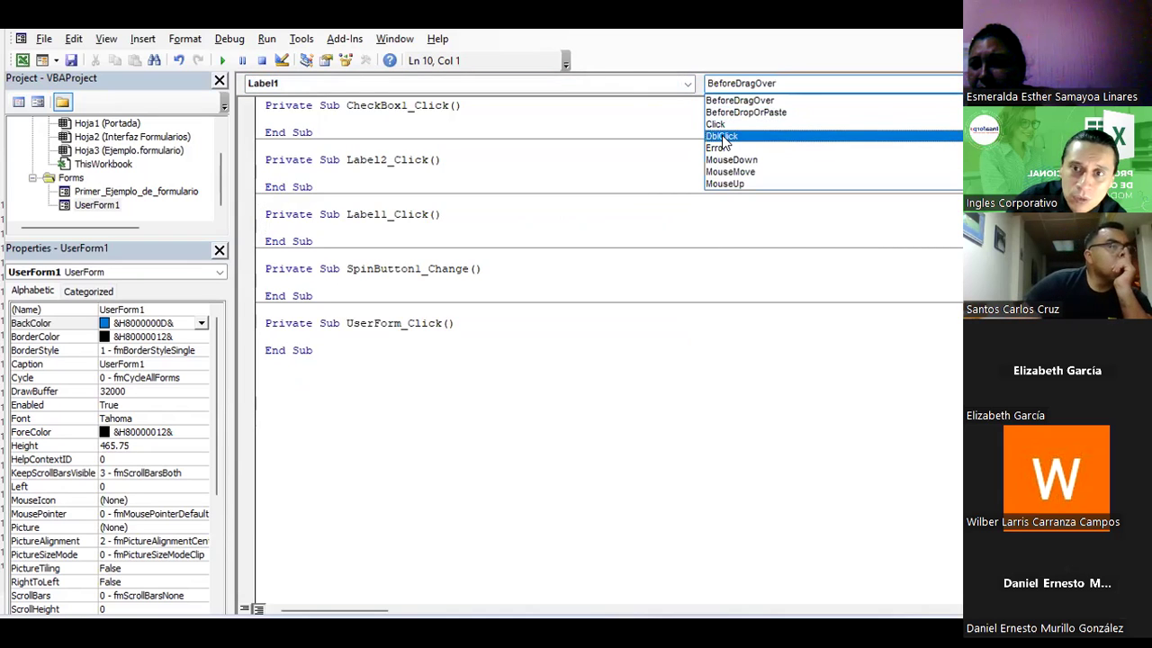
click(722, 135)
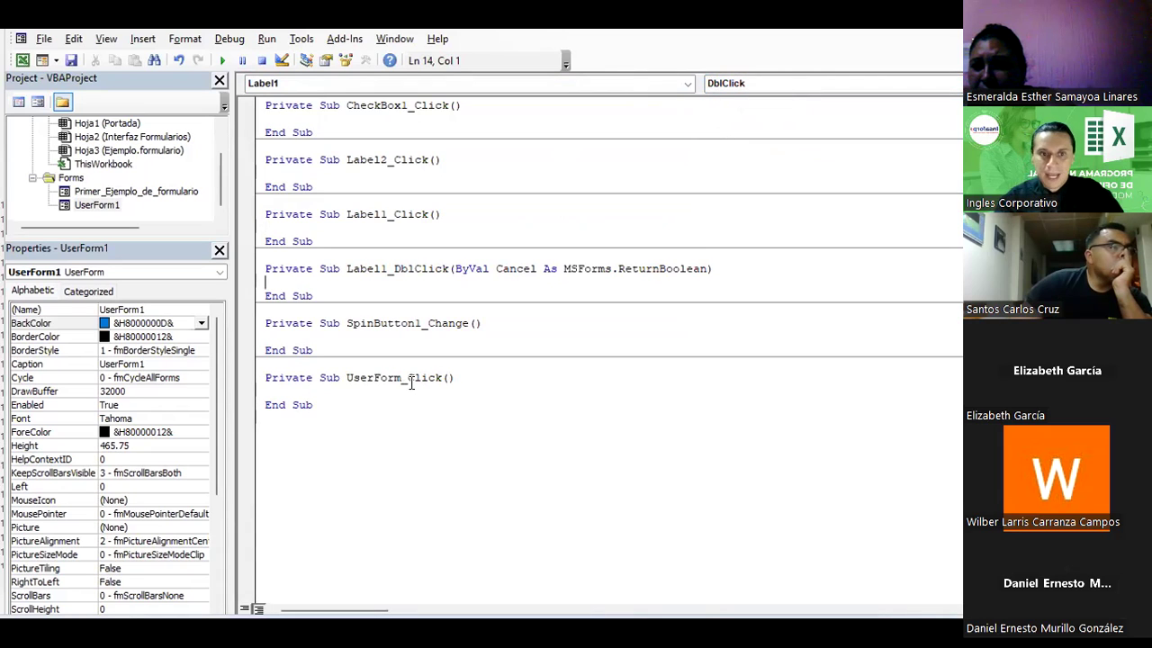
click(347, 378)
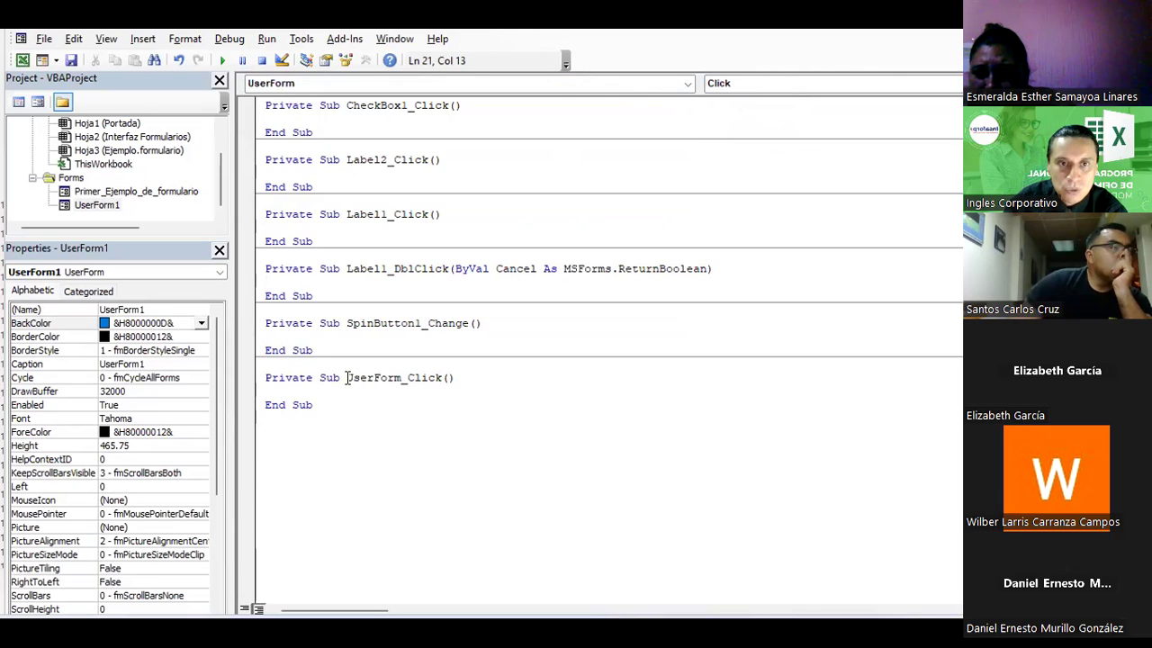
drag(348, 378, 412, 371)
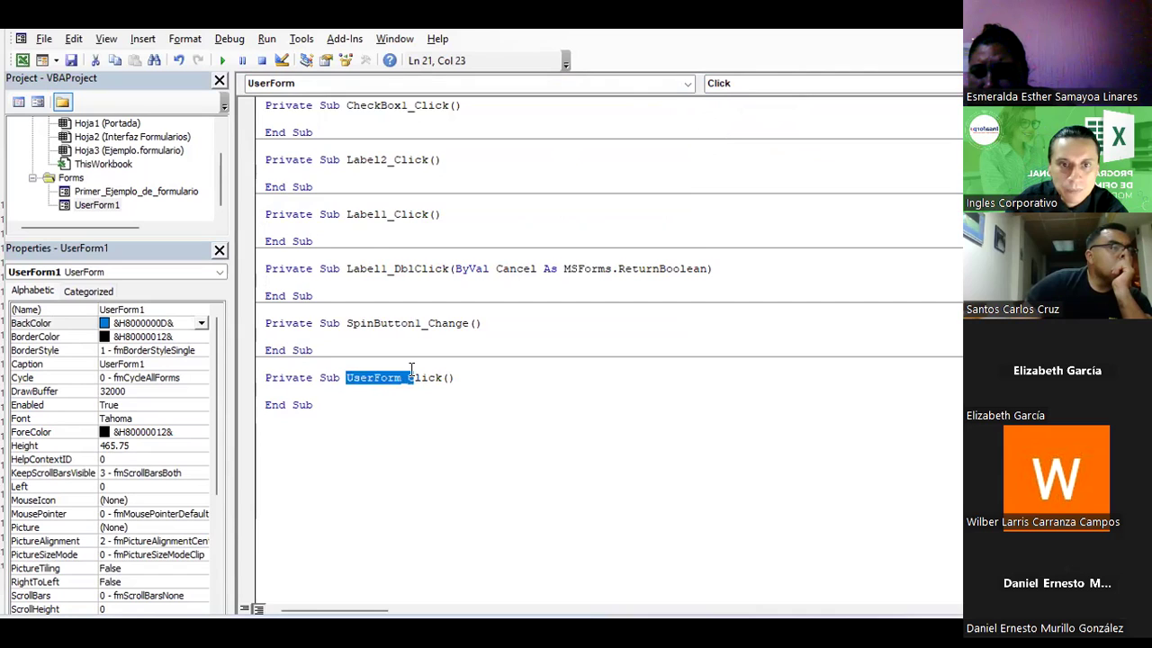
click(346, 268)
drag(345, 268, 707, 269)
click(743, 256)
click(276, 284)
text(gdgdfg)
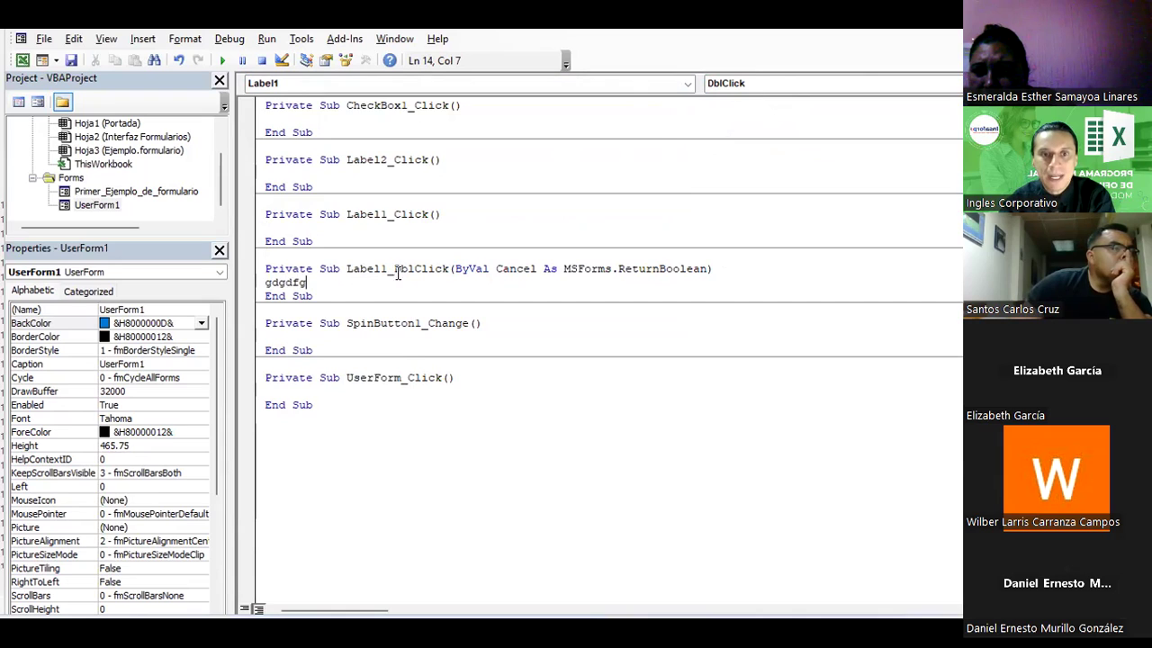
Step: Delete all the event procedures from the code, then reopen UserForm1's design view
drag(394, 268, 447, 270)
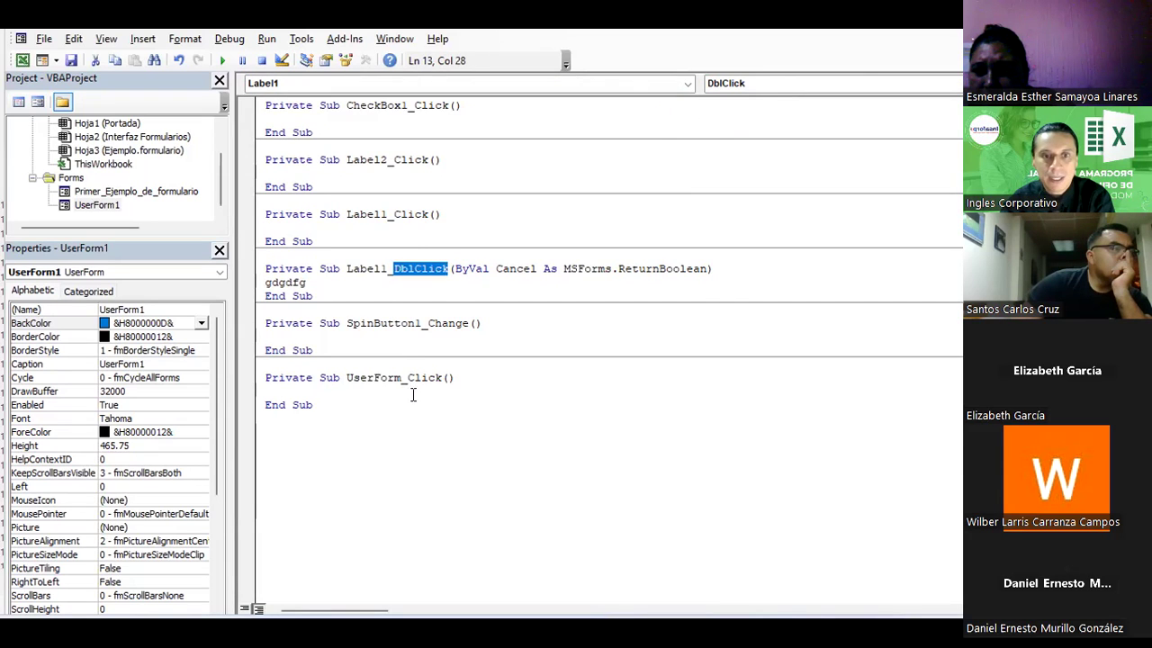
drag(408, 378, 440, 378)
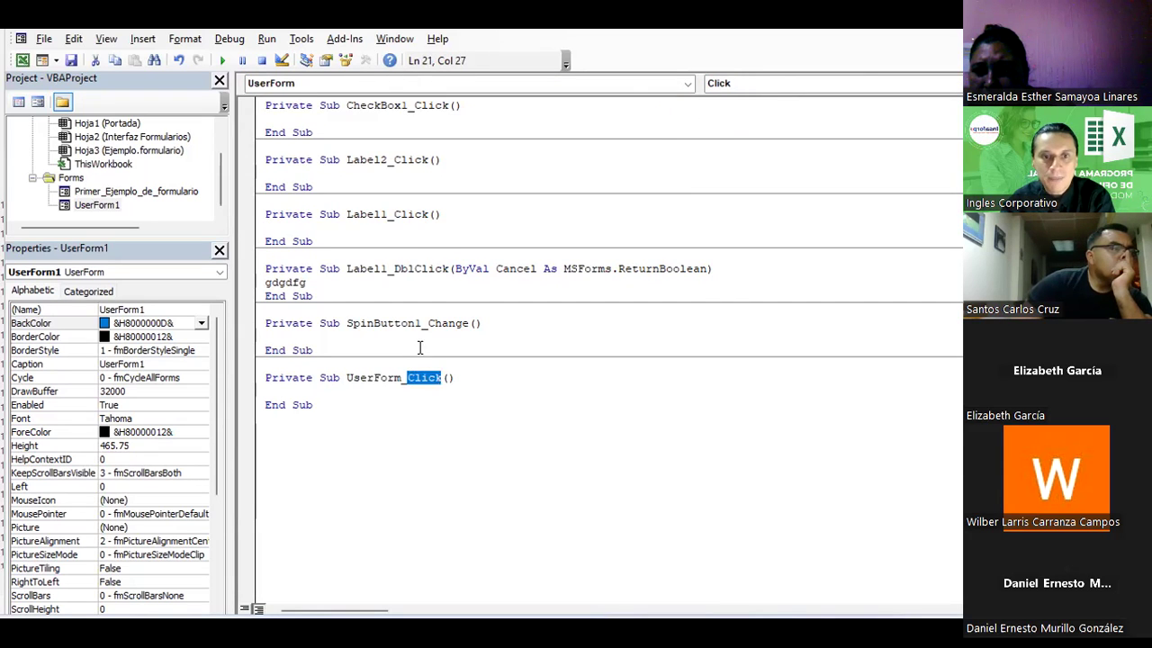
key(BackSpace)
click(330, 281)
key(BackSpace)
key(BackSpace)
key(BackSpace)
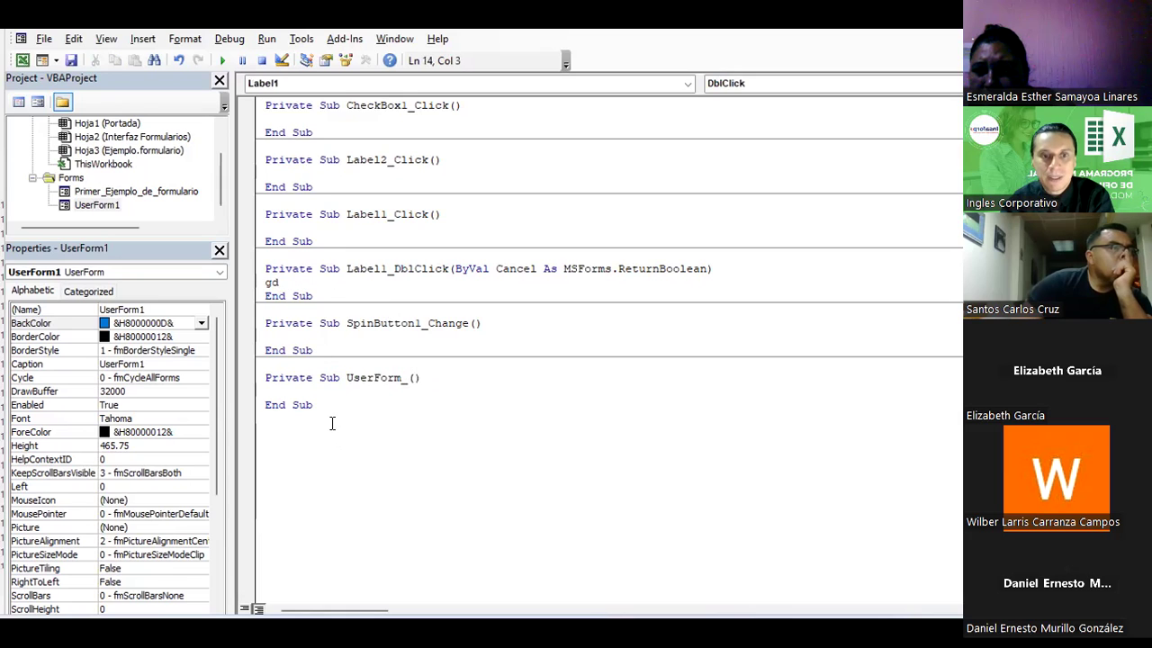
drag(331, 423, 247, 104)
key(BackSpace)
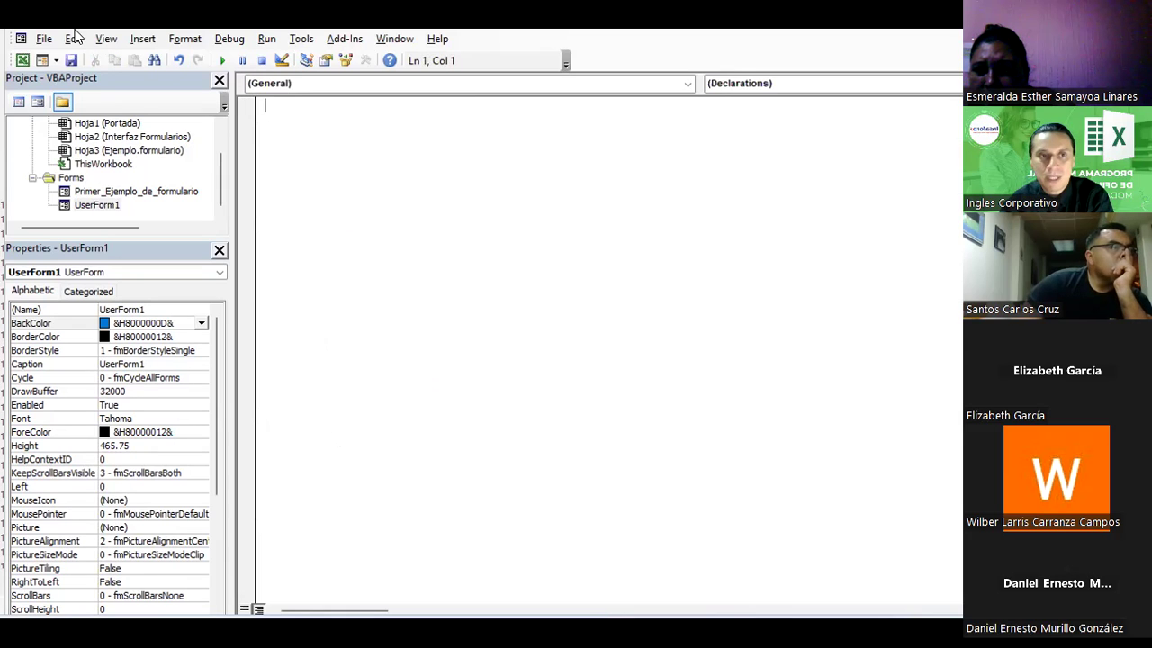
click(91, 206)
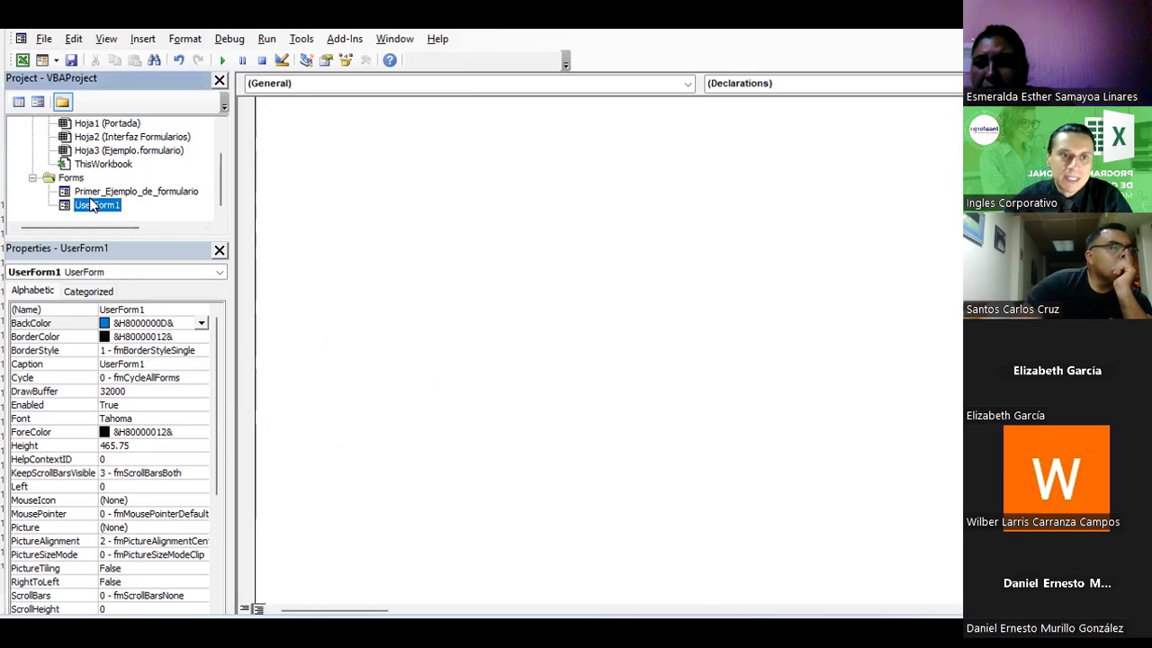
double_click(91, 205)
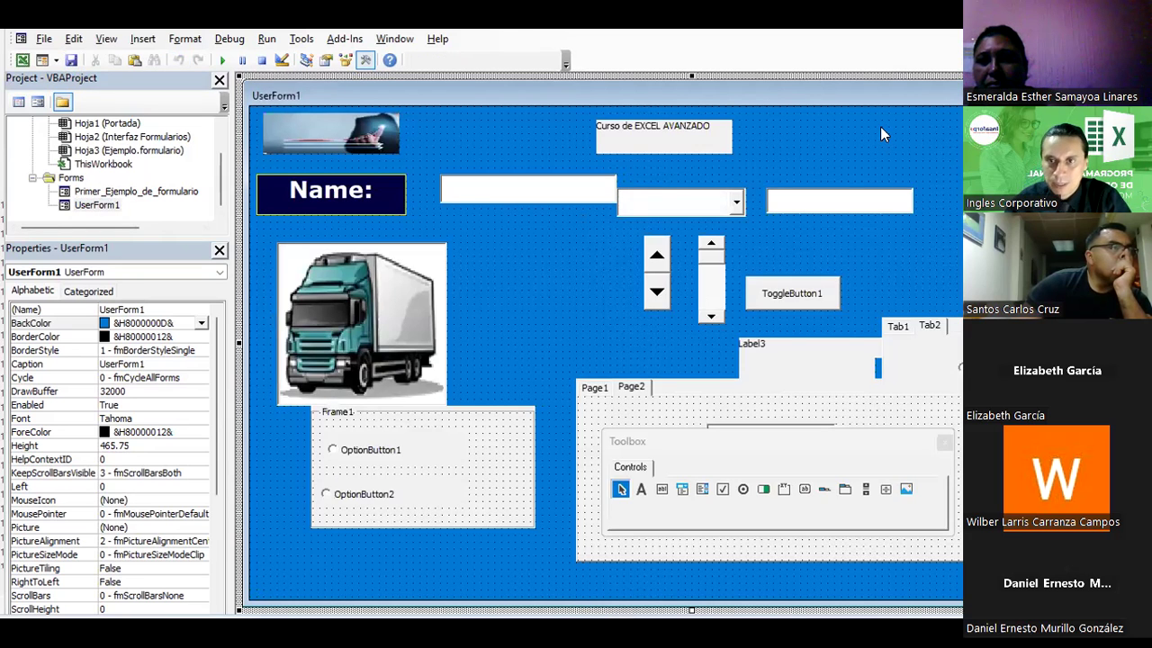
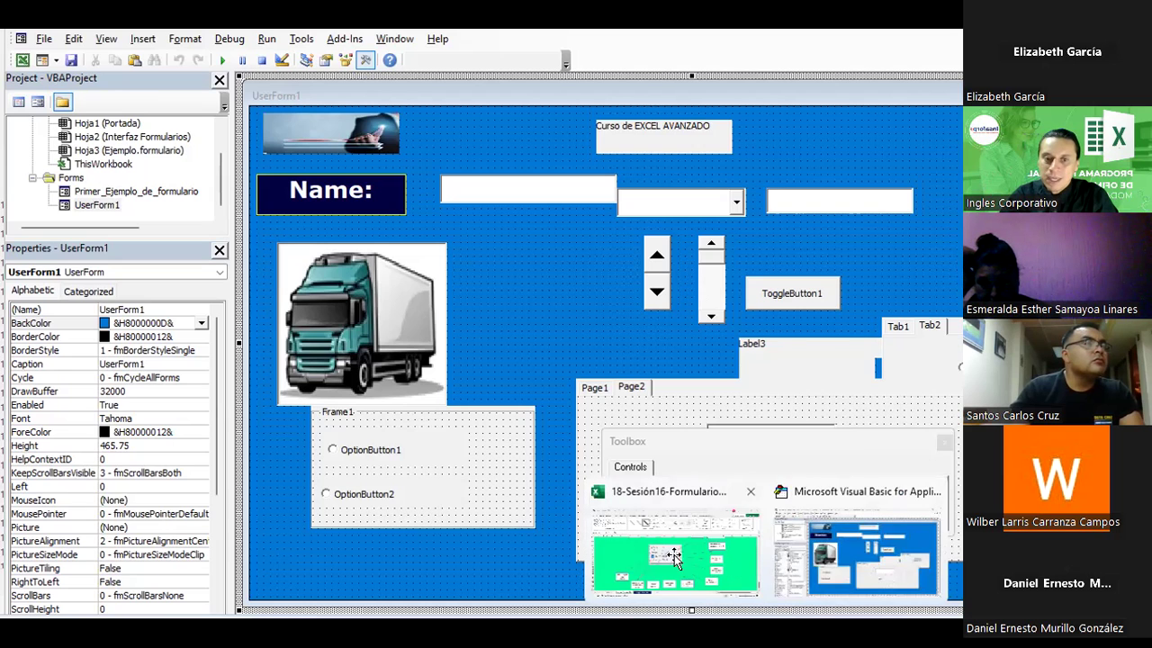
Step: Review the vehicle example on the Ejemplo.formulario sheet, then return to the VBA editor's Insert menu
click(675, 556)
click(323, 582)
scroll(407, 350, down, 7)
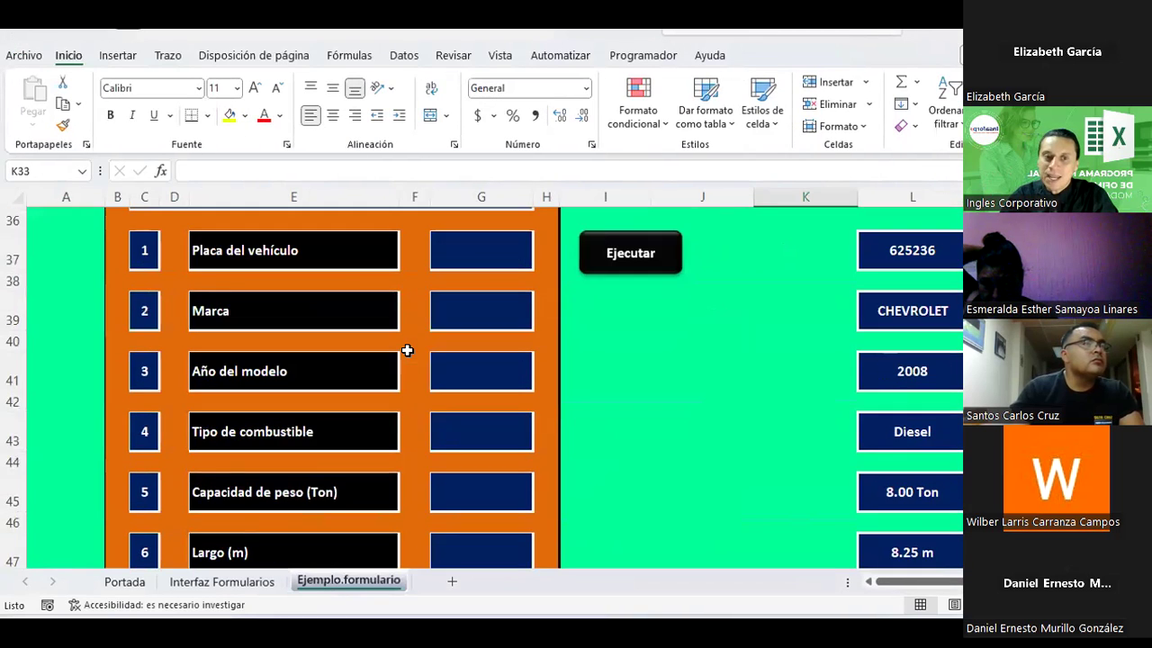
scroll(407, 350, down, 1)
scroll(407, 350, down, 2)
scroll(407, 350, down, 1)
scroll(407, 350, up, 1)
scroll(406, 350, up, 6)
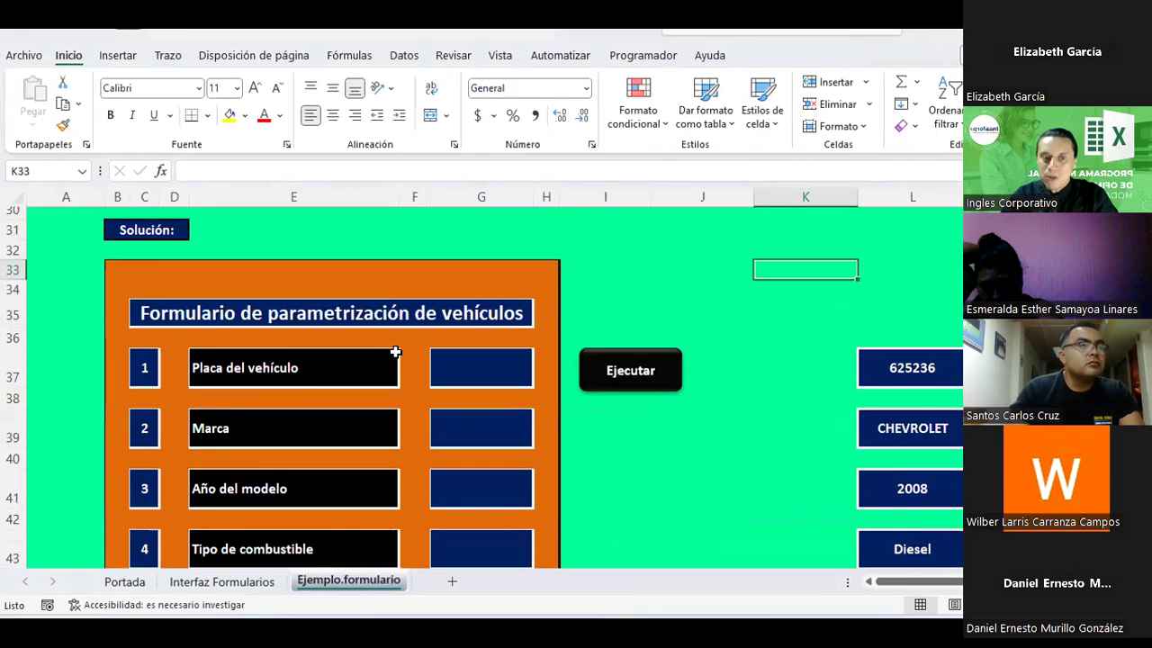
key(alt+Tab)
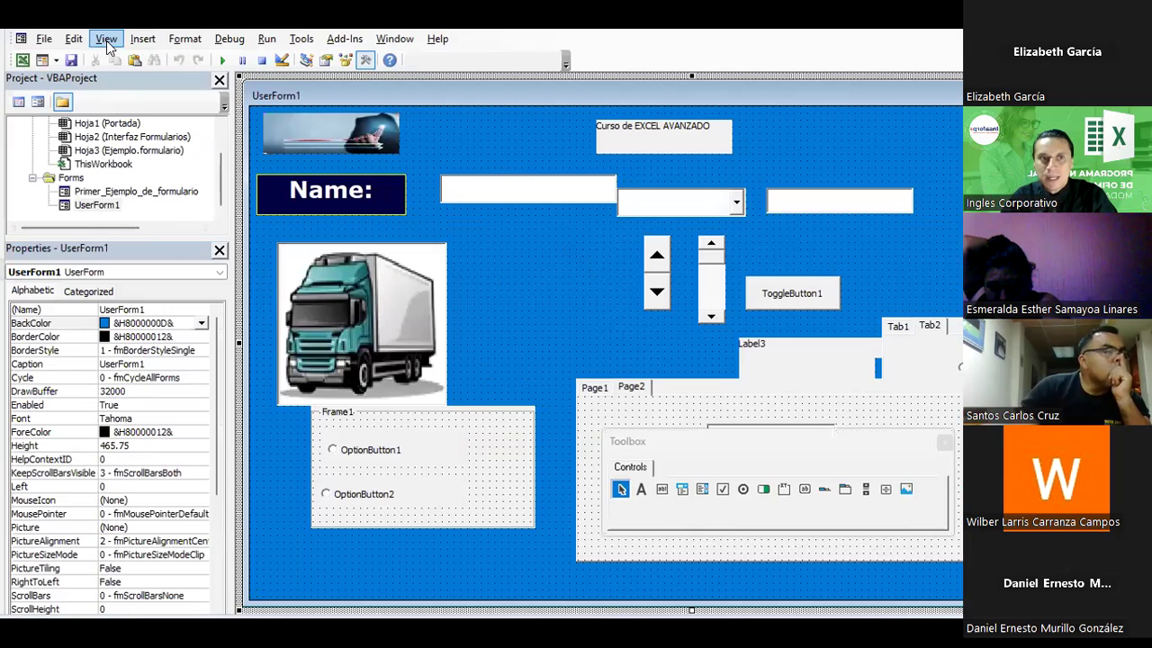
click(131, 40)
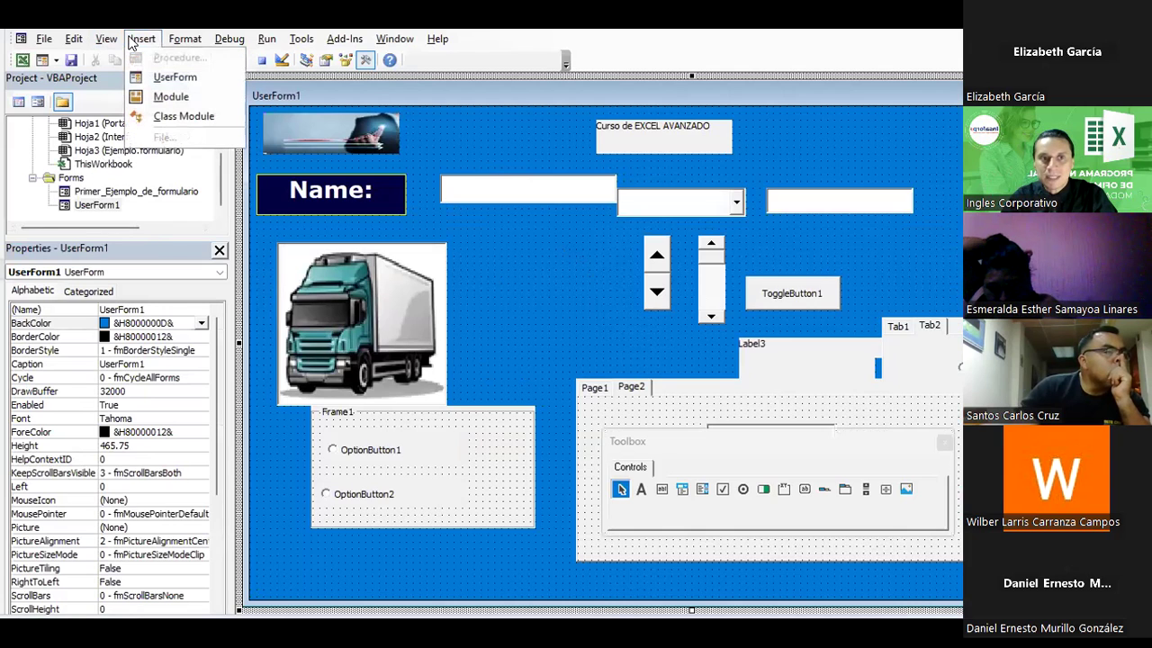
Step: Insert a new enlarged UserForm captioned 'Formulario de parametrización'
click(173, 77)
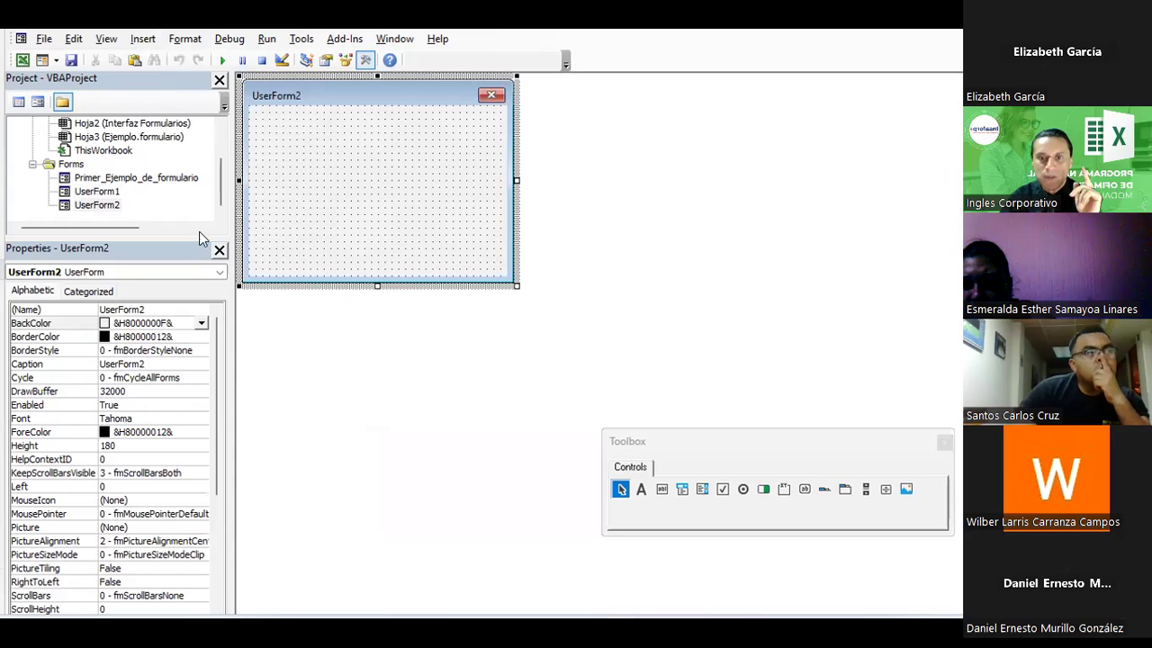
drag(518, 287, 961, 592)
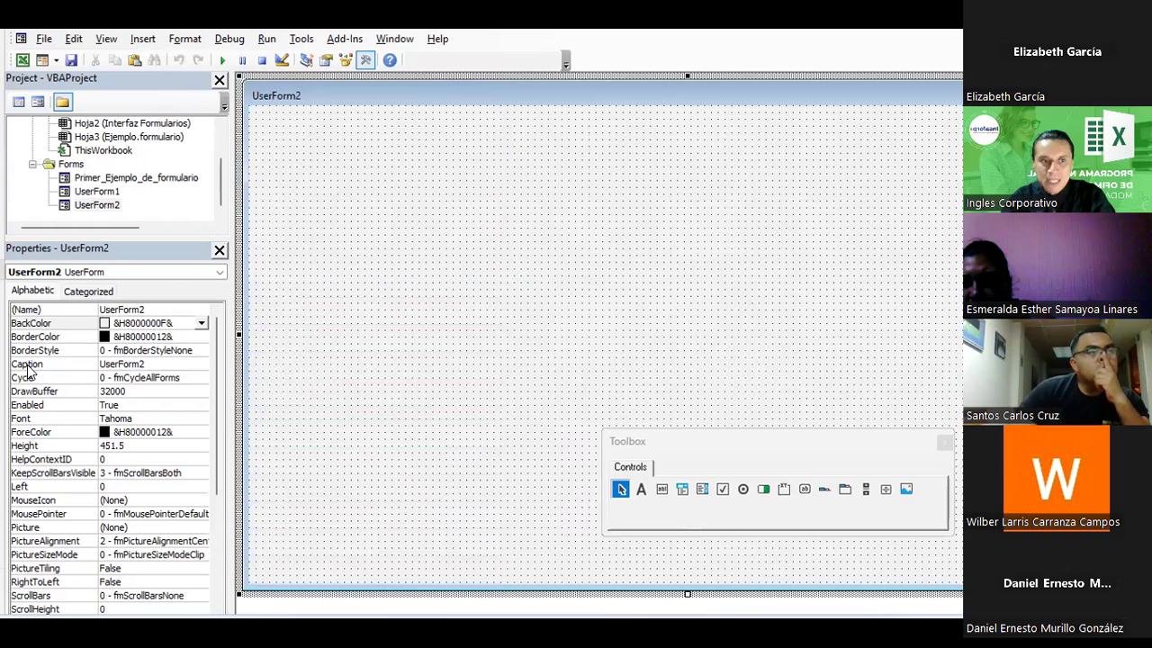
click(152, 363)
drag(152, 363, 101, 363)
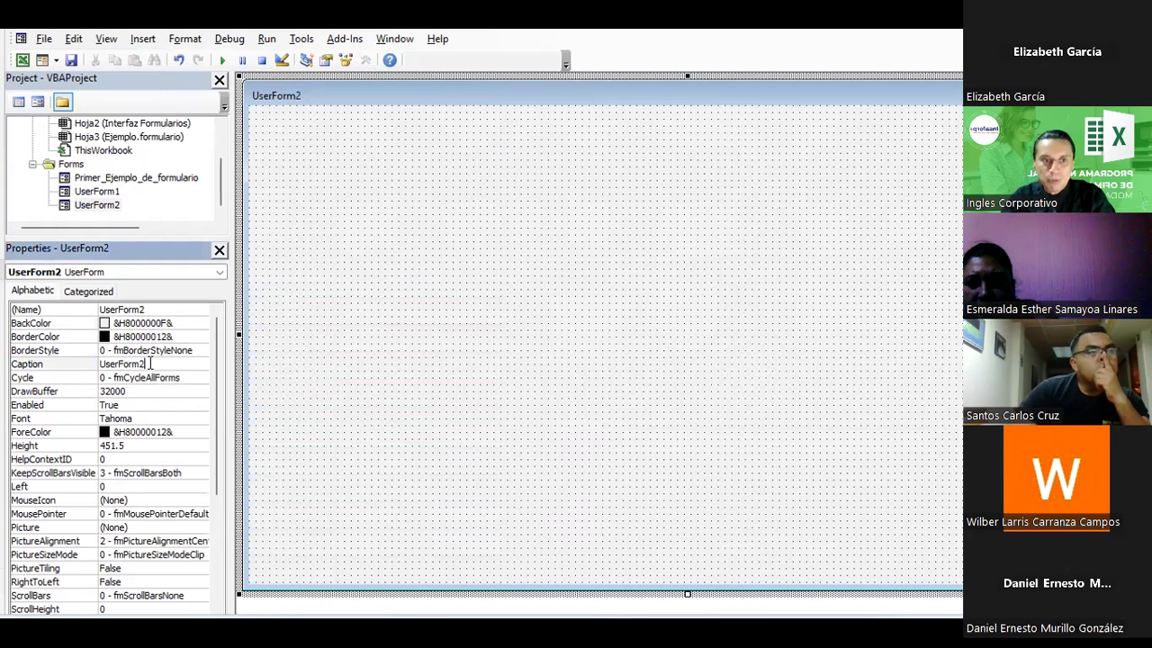
text(Formulario de)
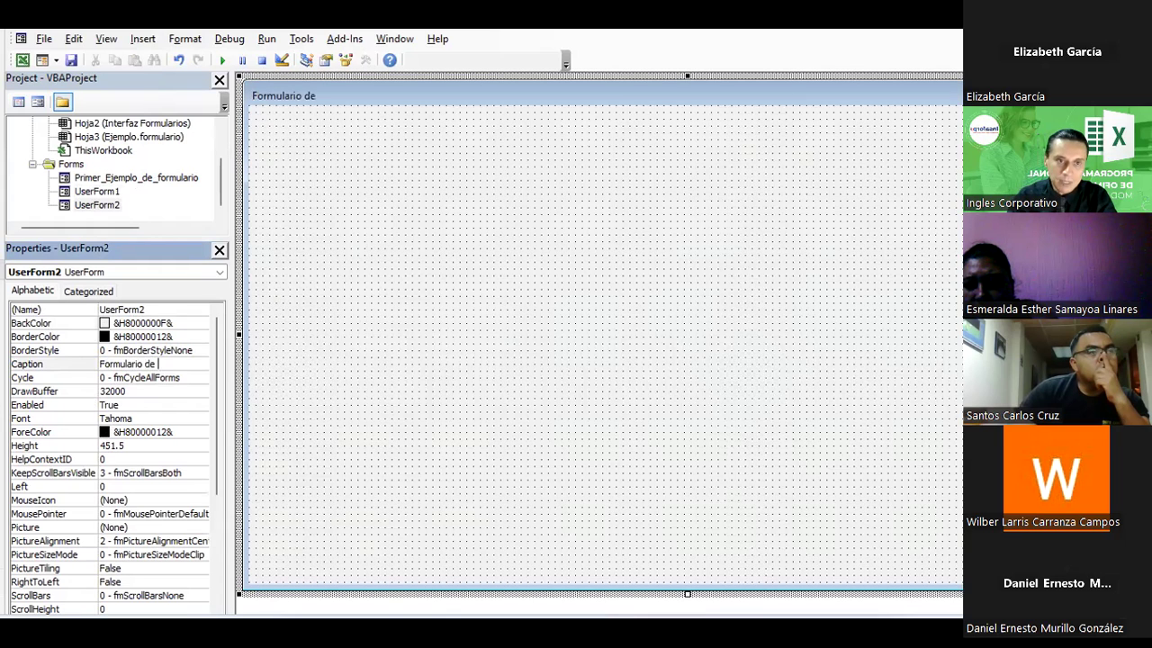
text(ción)
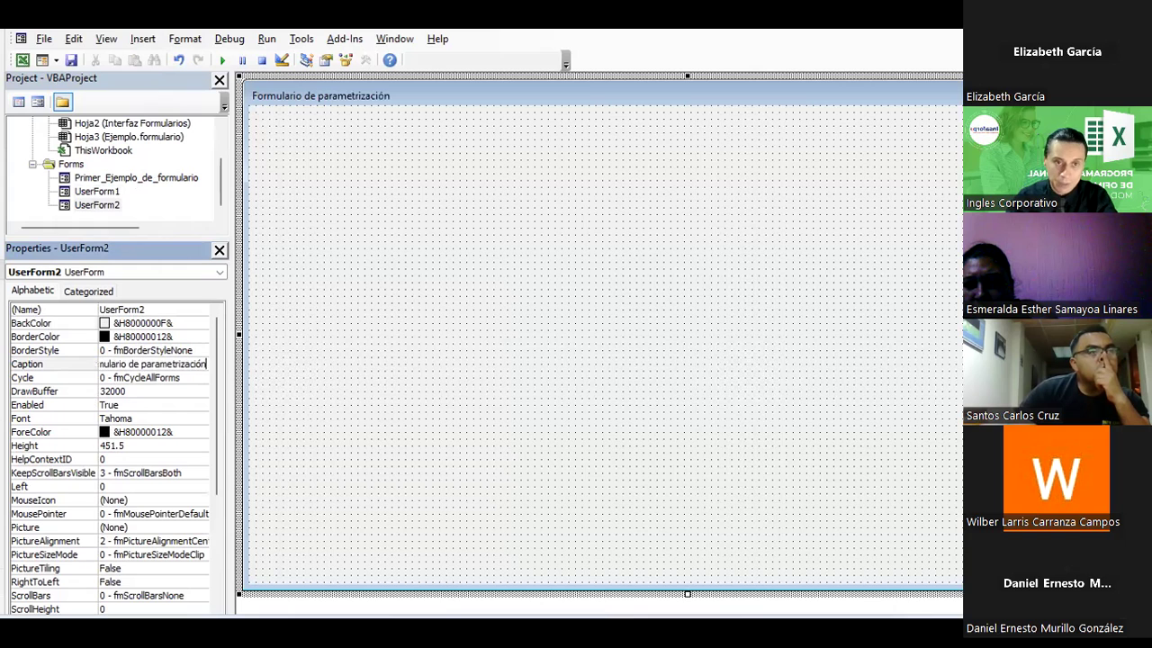
click(294, 256)
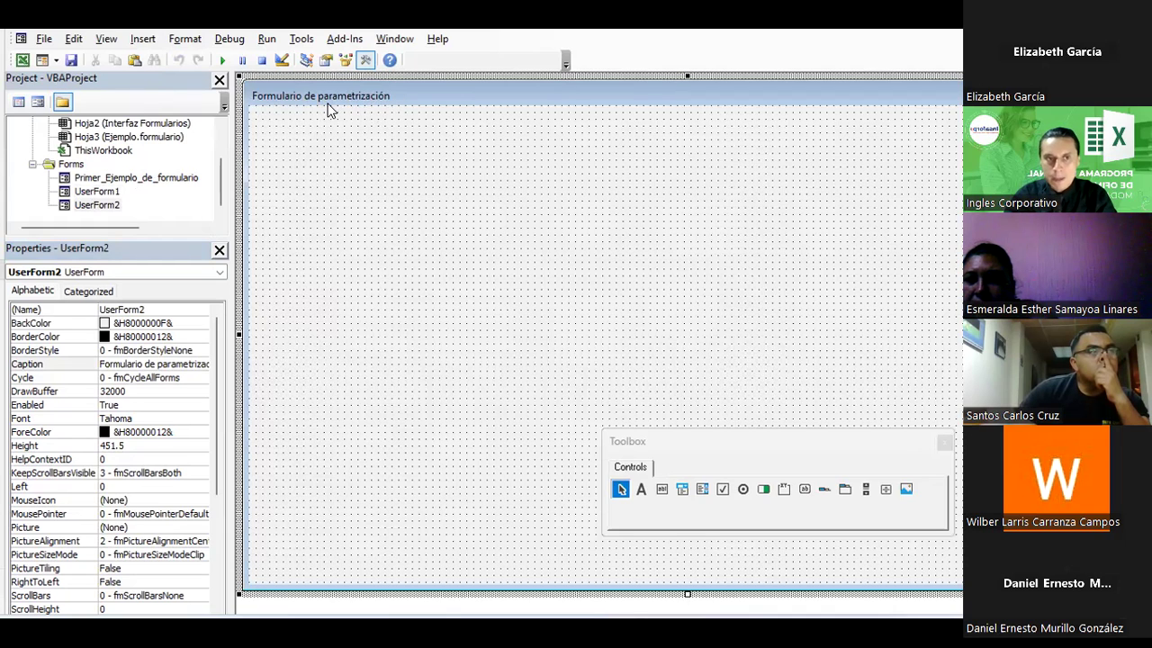
Step: Name the new form form2PV
click(148, 309)
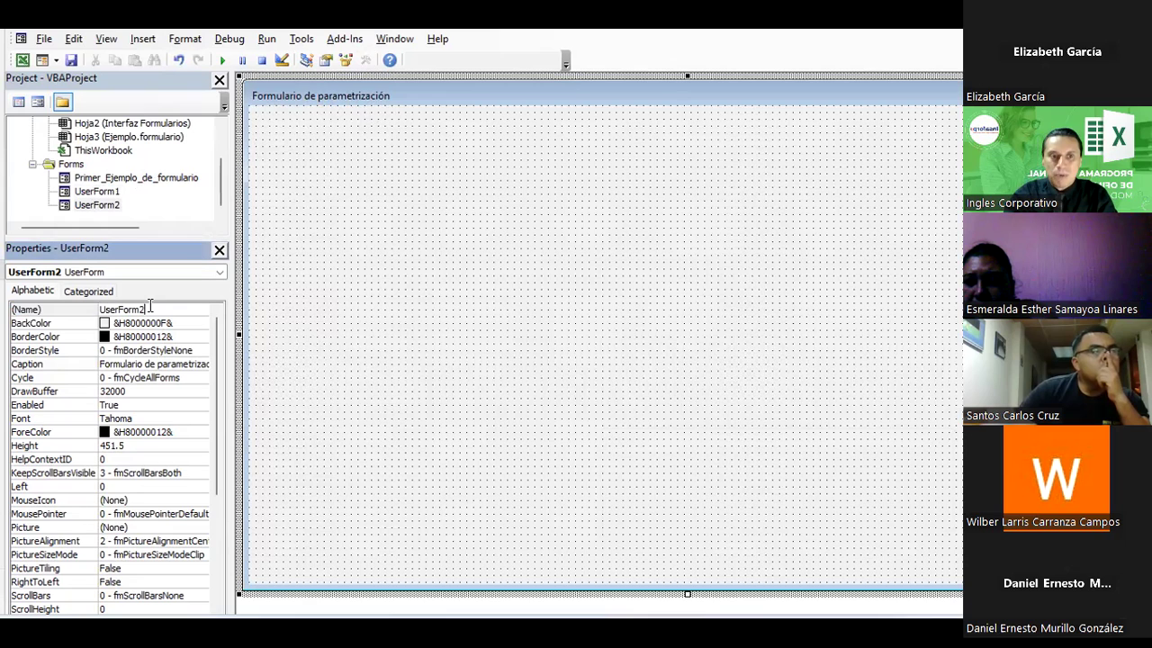
drag(146, 309, 122, 308)
double_click(121, 309)
text(form2V)
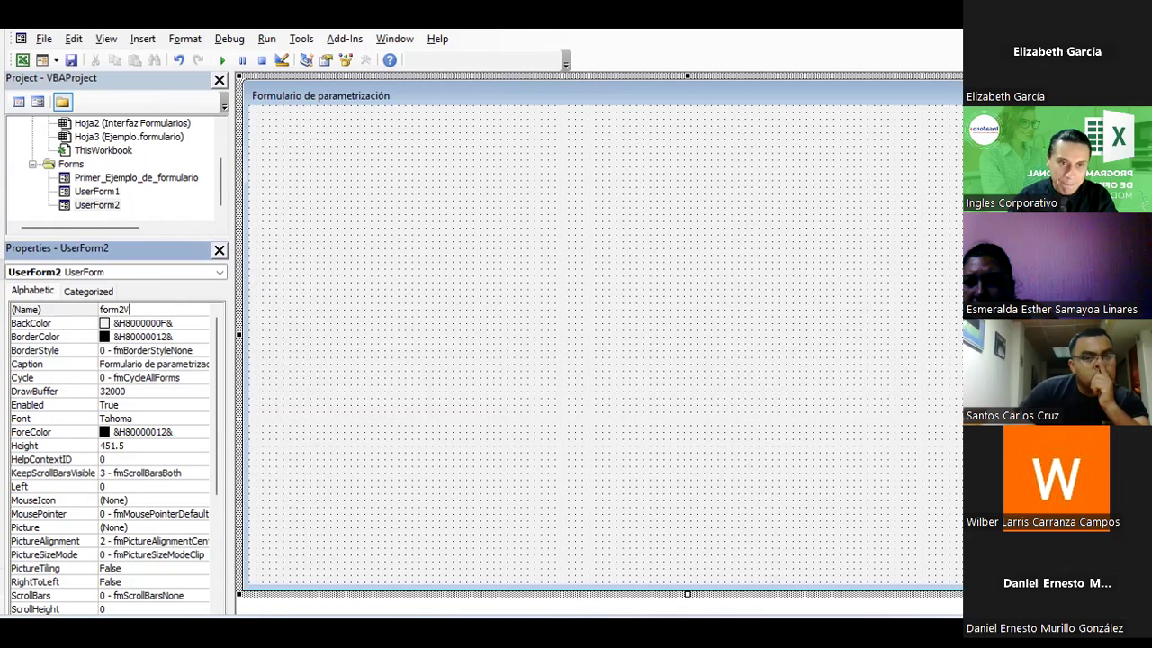
key(BackSpace)
text(P)
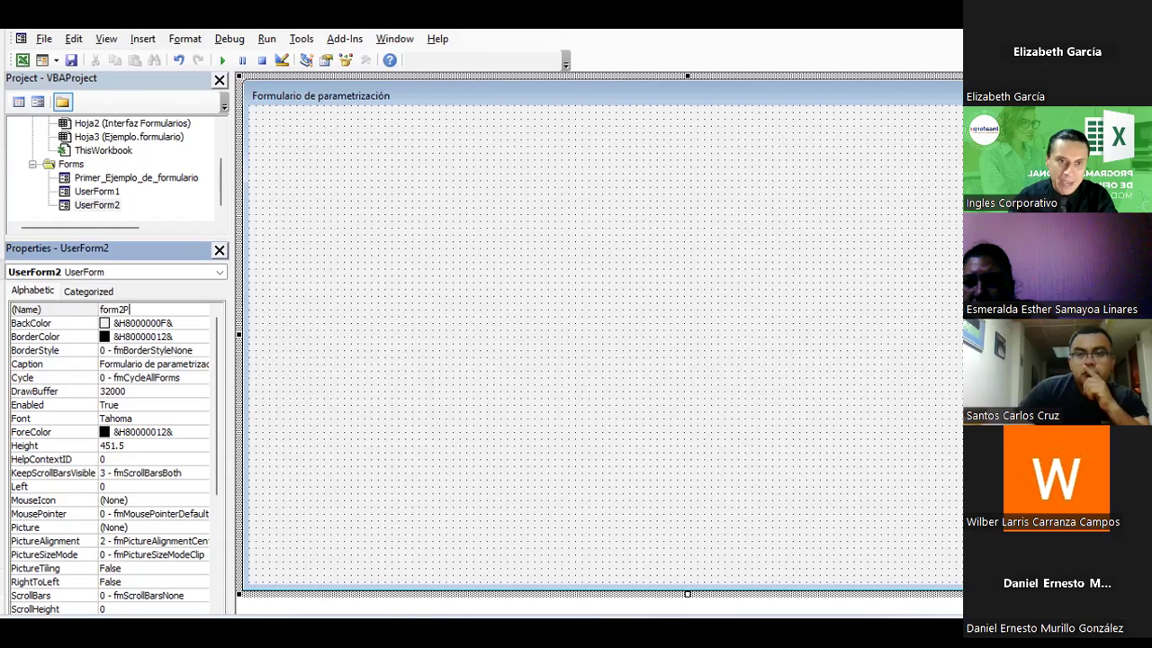
text(V)
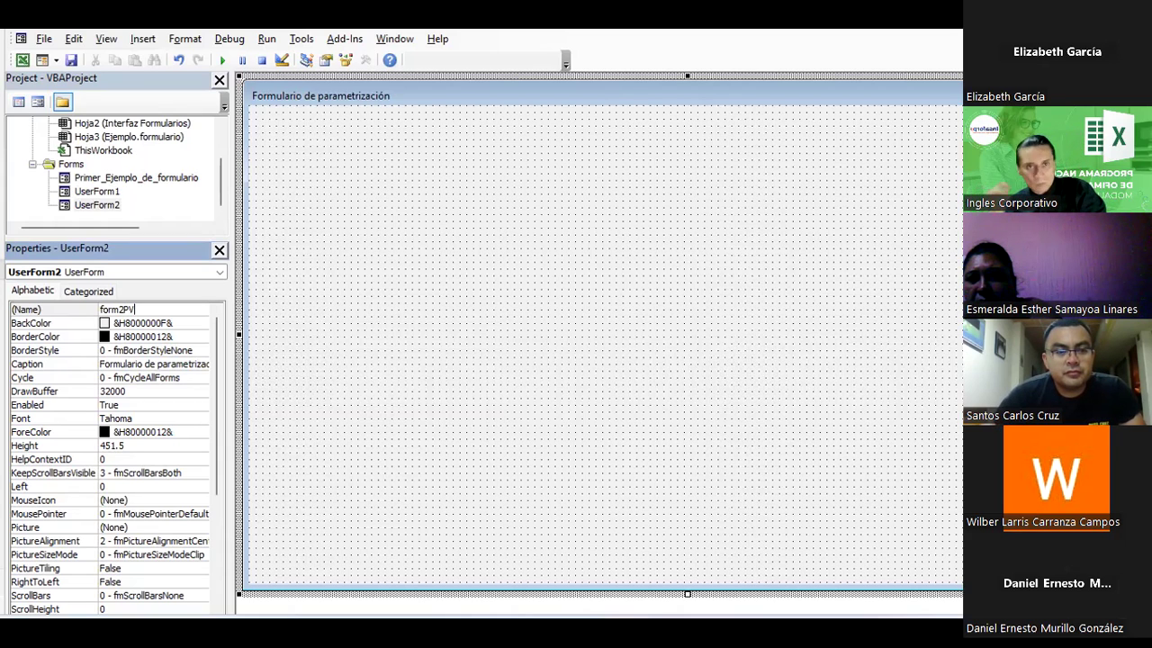
click(491, 239)
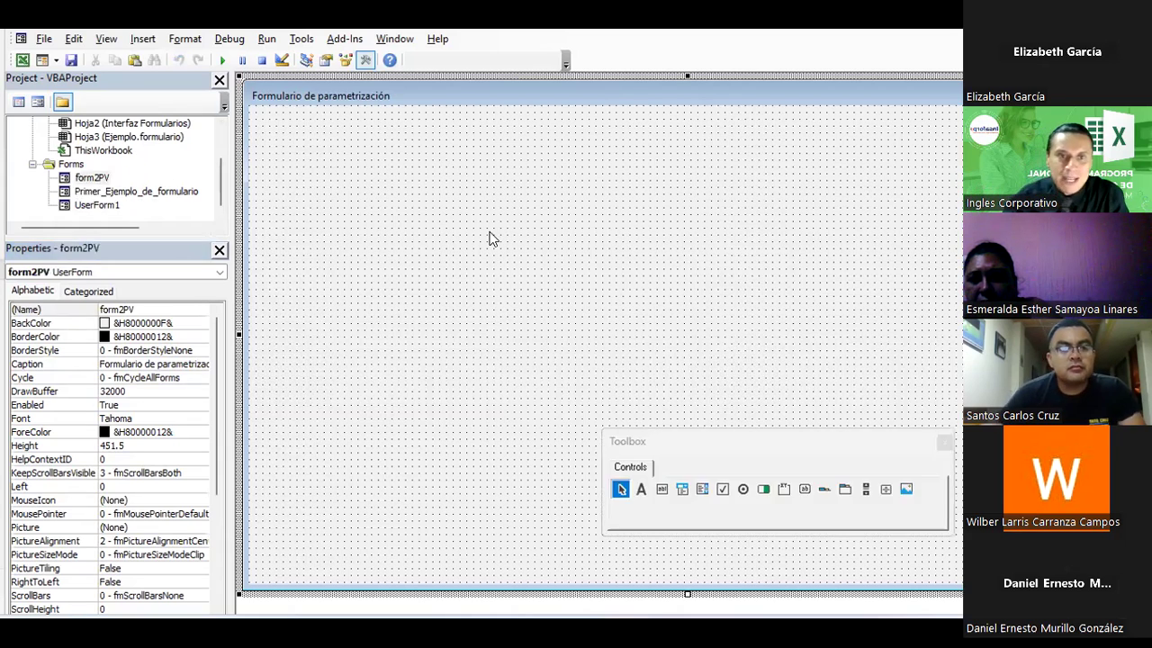
Step: Draw a wide label across the top of the form2PV design
click(641, 494)
drag(480, 113, 862, 162)
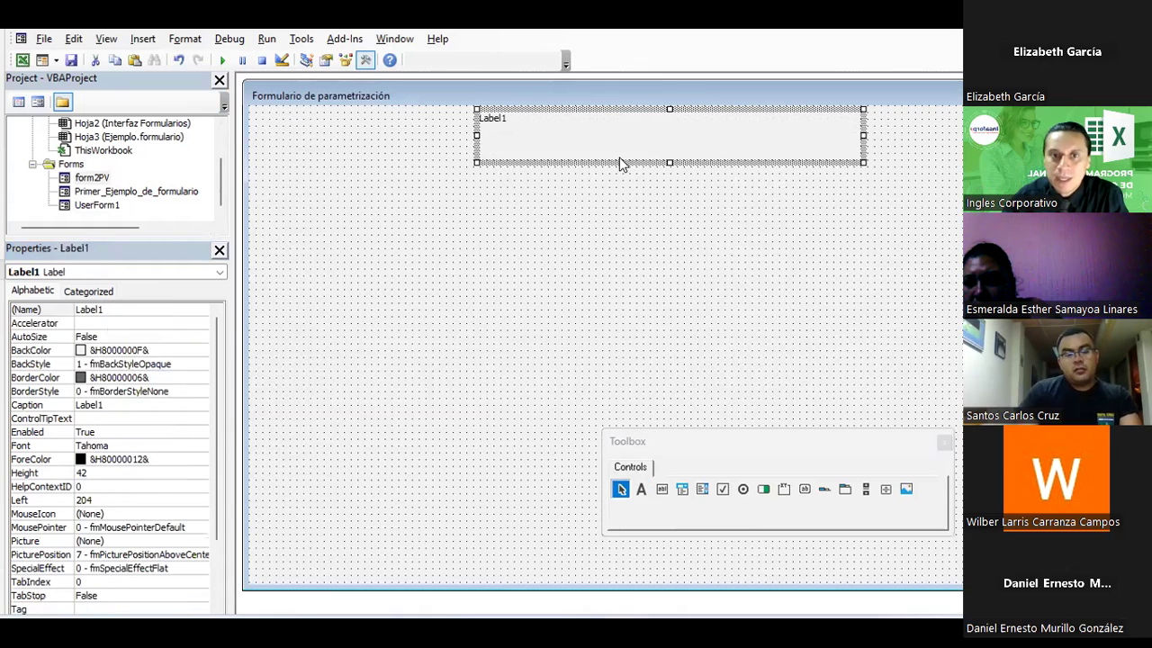
double_click(507, 116)
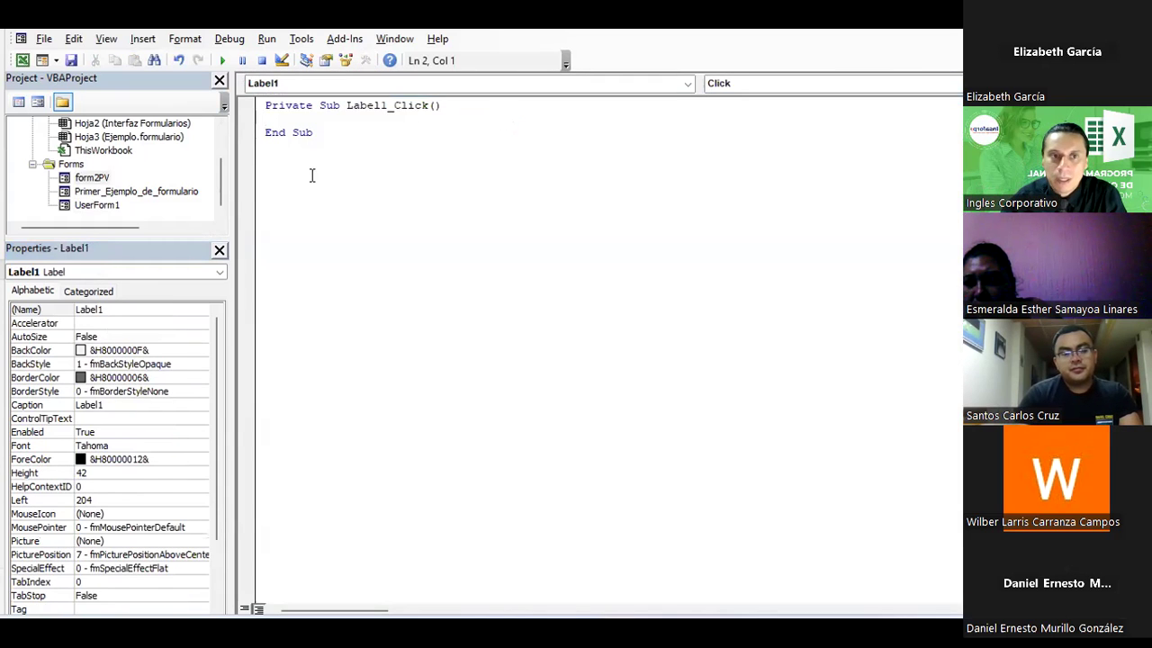
click(90, 177)
double_click(91, 178)
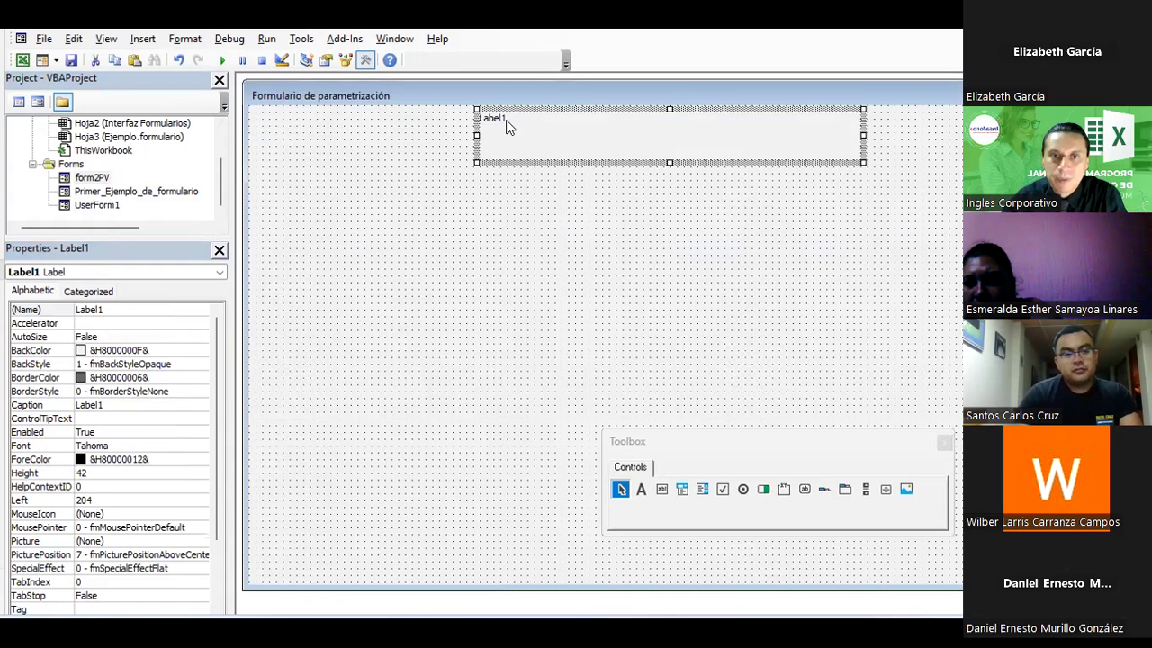
Step: Caption the label 'Formulario para la parametrización de vehículos'
click(102, 404)
click(33, 398)
text(For)
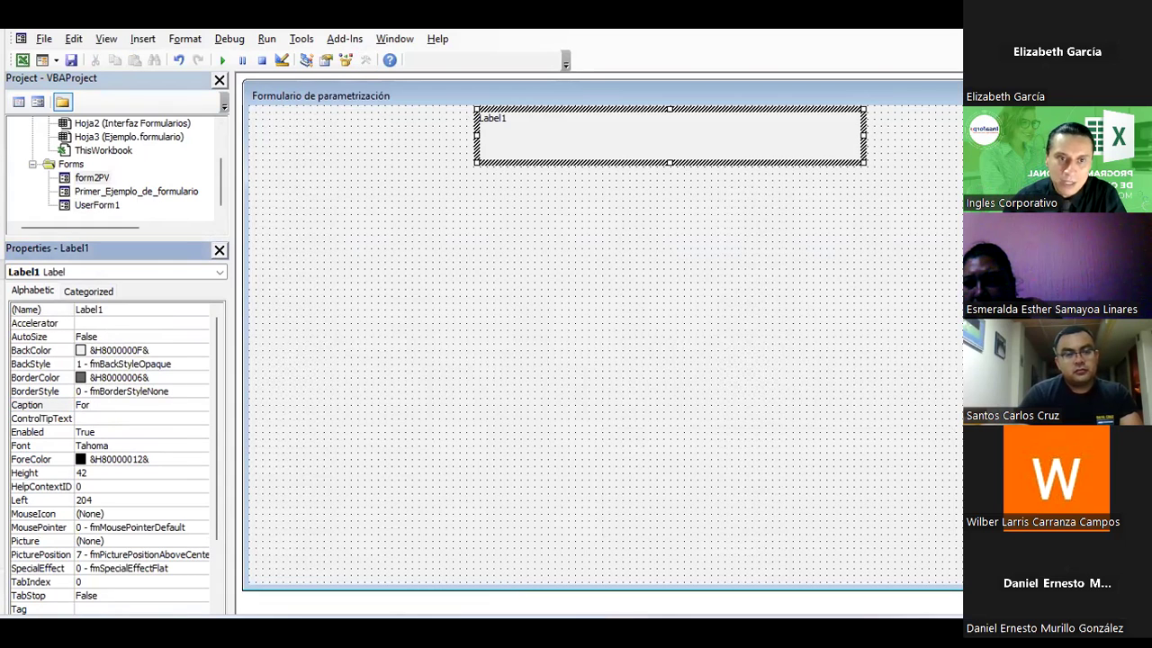
text(mulario para la para)
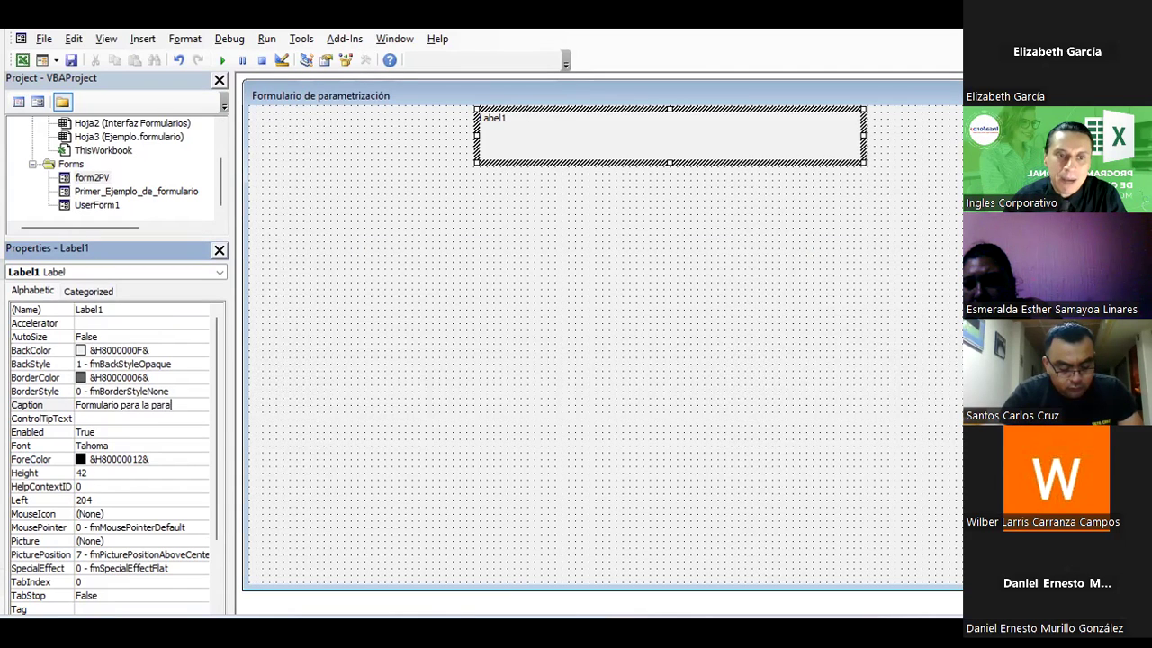
text(metrizac)
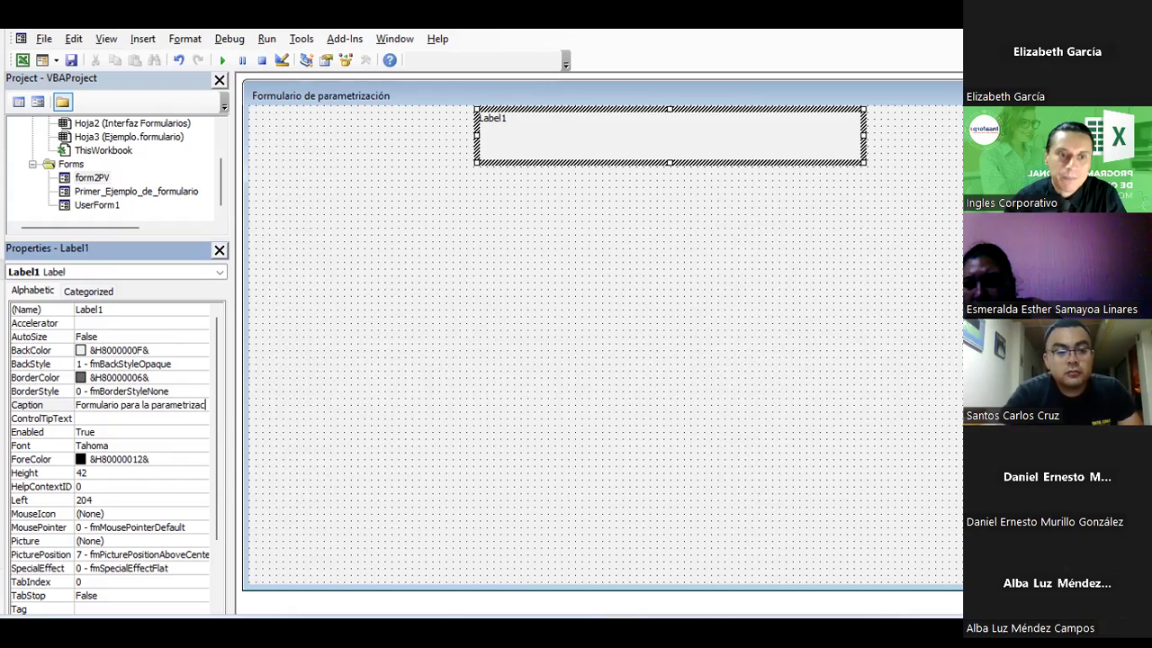
text(ión de vehículos)
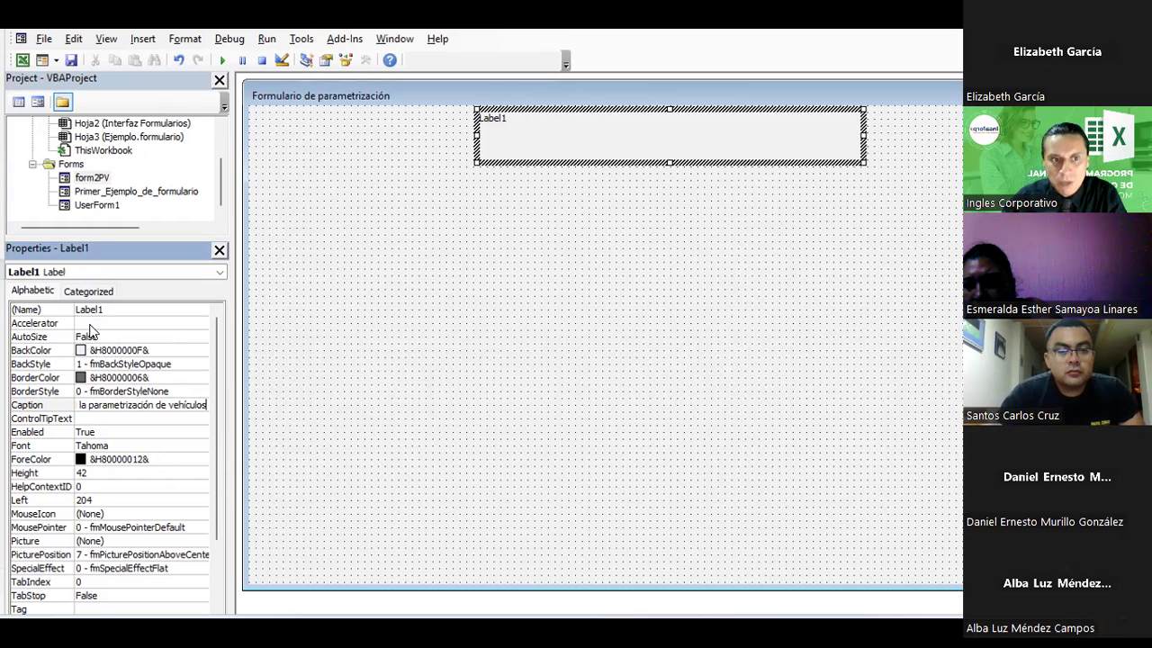
click(342, 385)
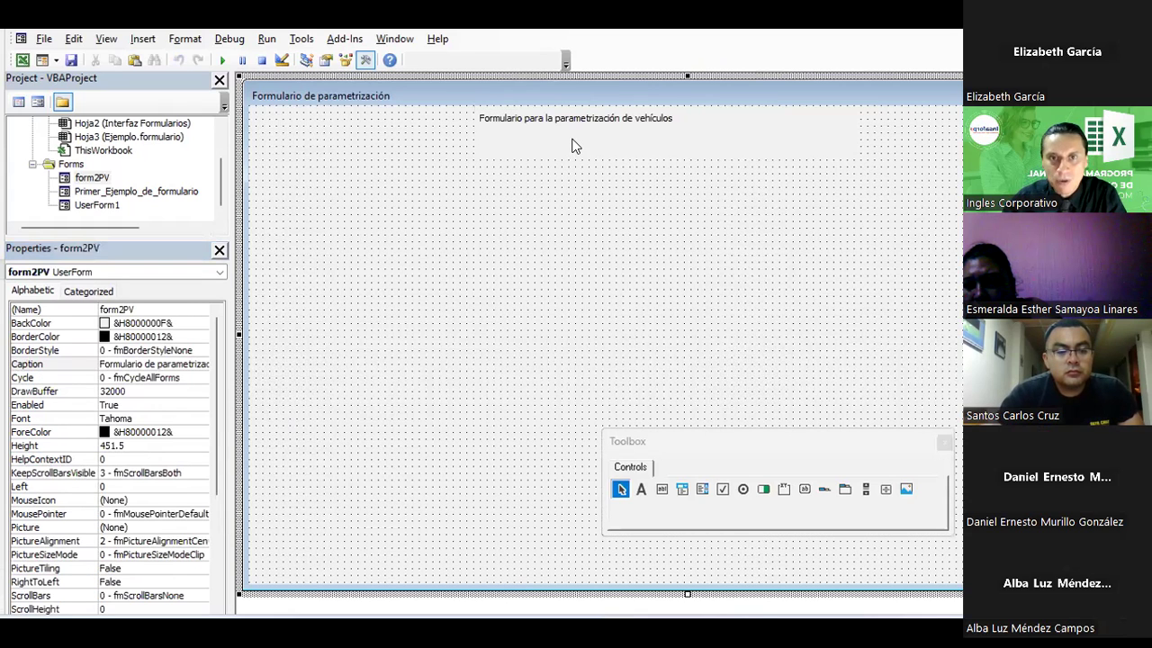
click(576, 146)
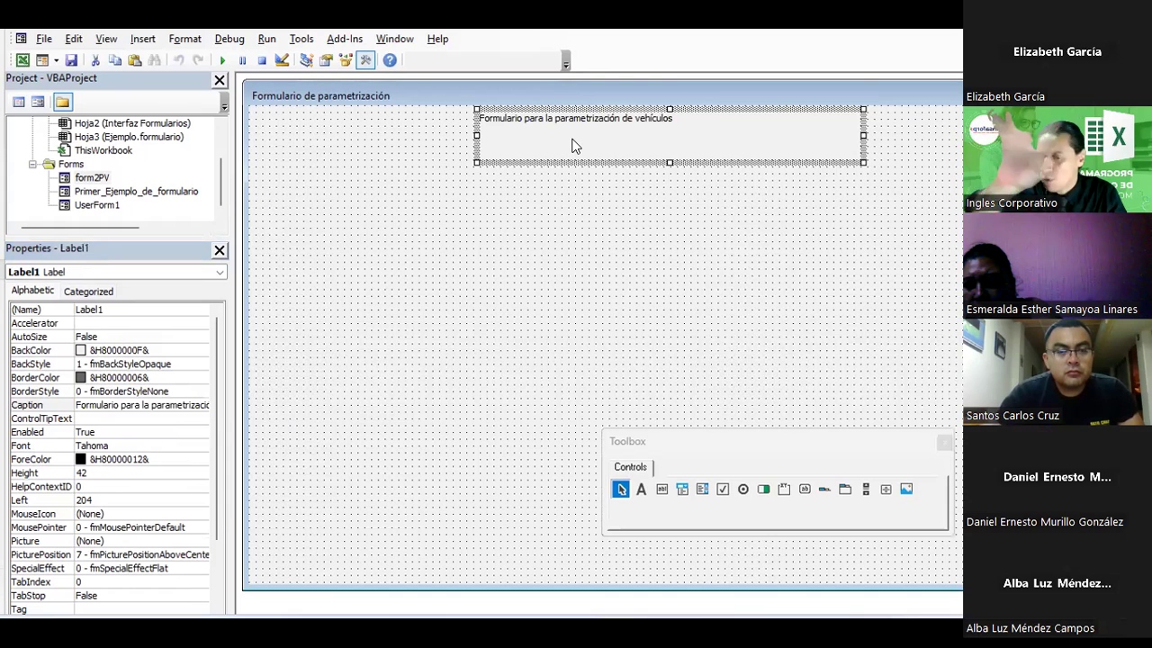
click(548, 229)
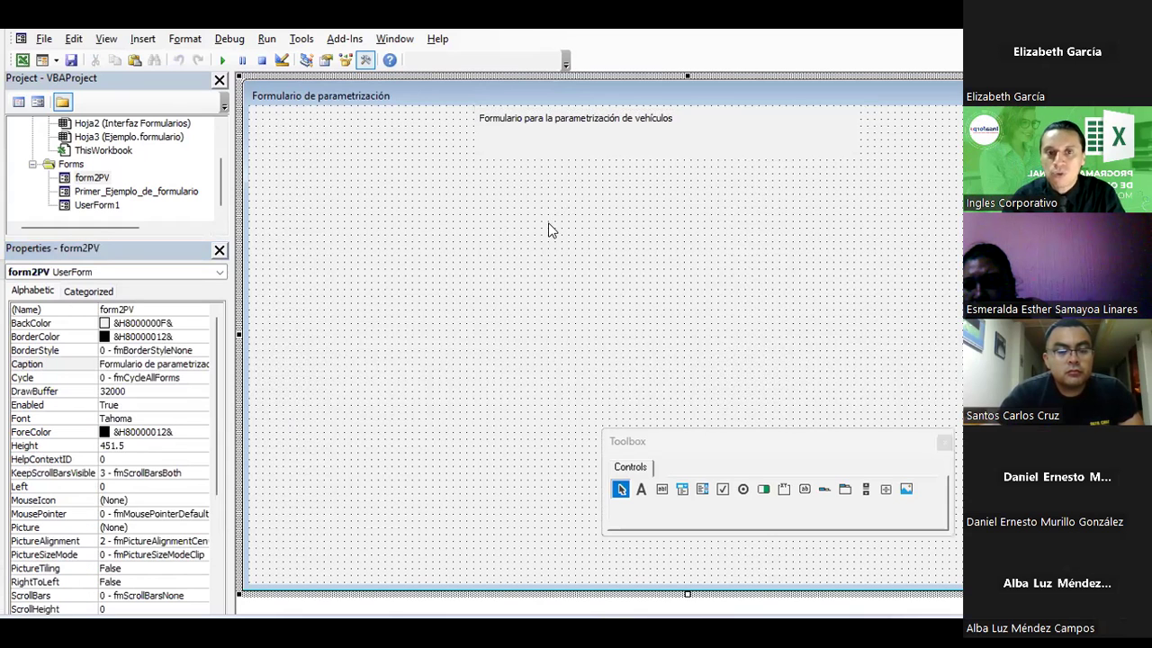
Step: Add a label captioned 'Placa del vehículo' below the heading and widen it slightly
key(alt+Tab)
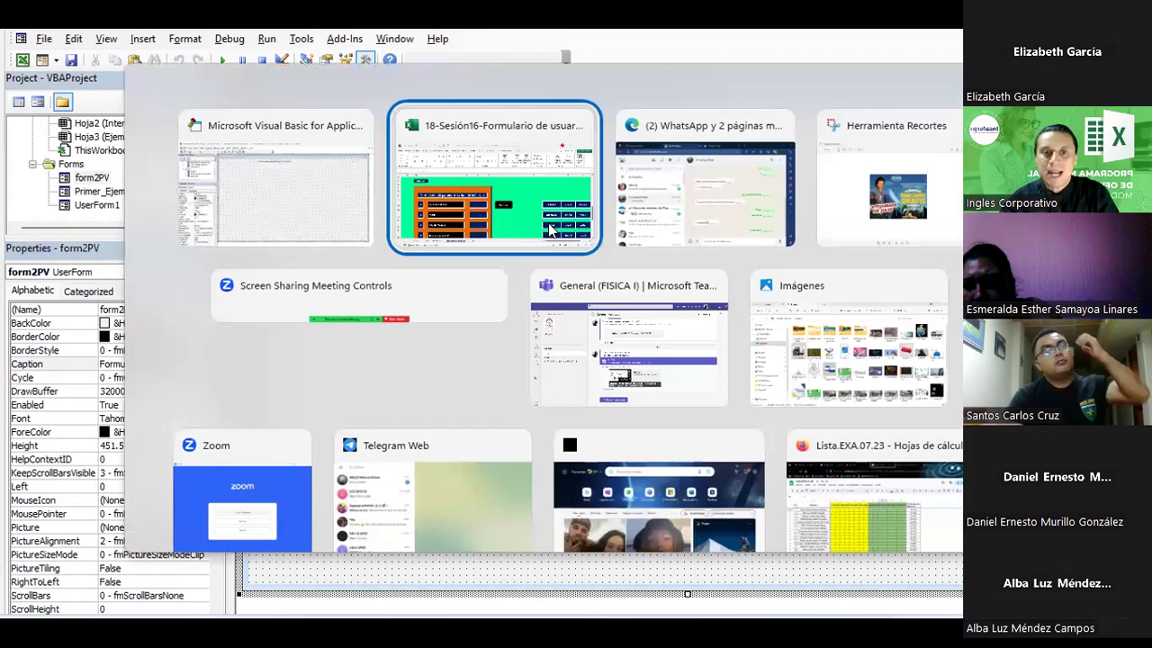
key(alt+Tab)
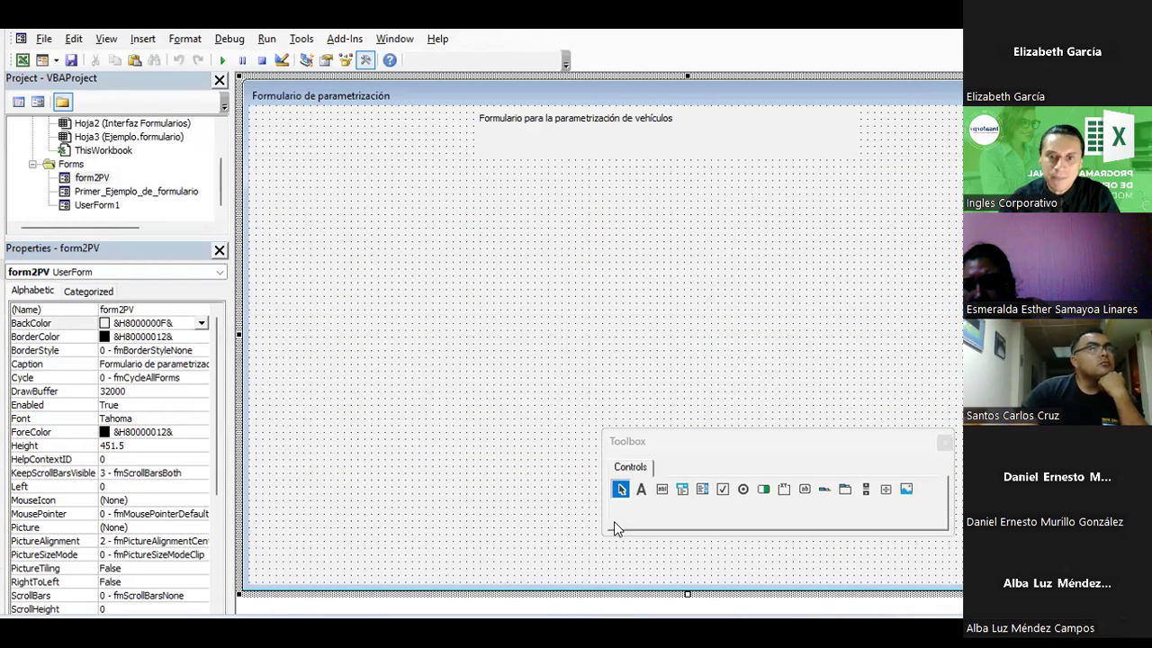
click(641, 490)
drag(297, 180, 436, 217)
key(alt+Tab)
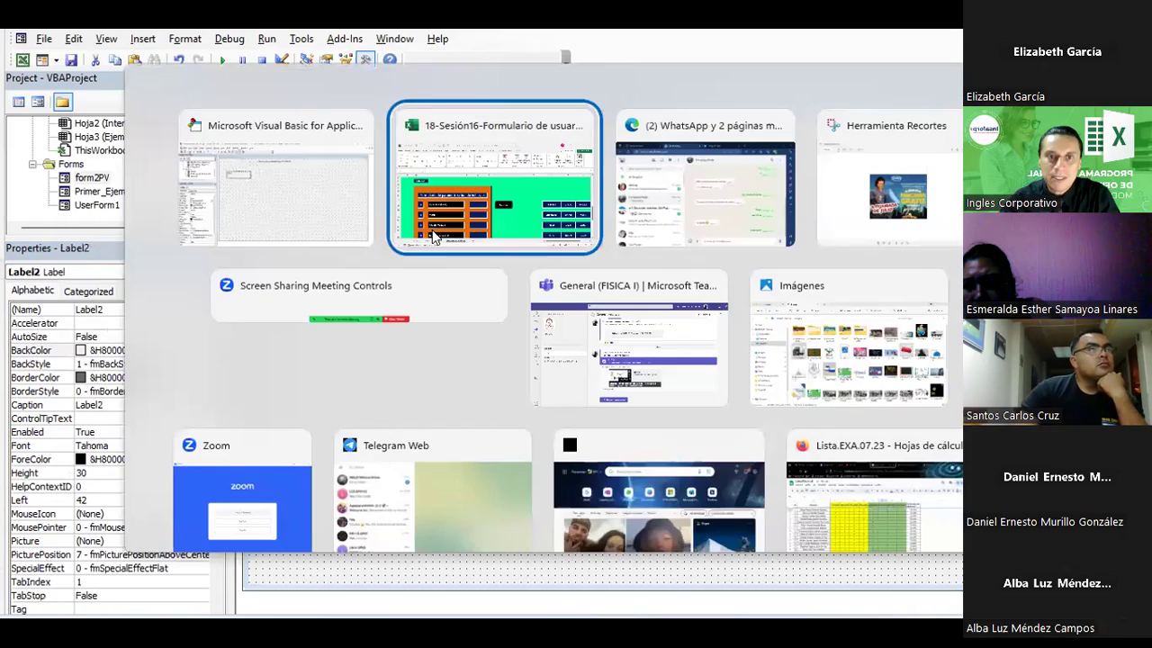
key(alt+Tab)
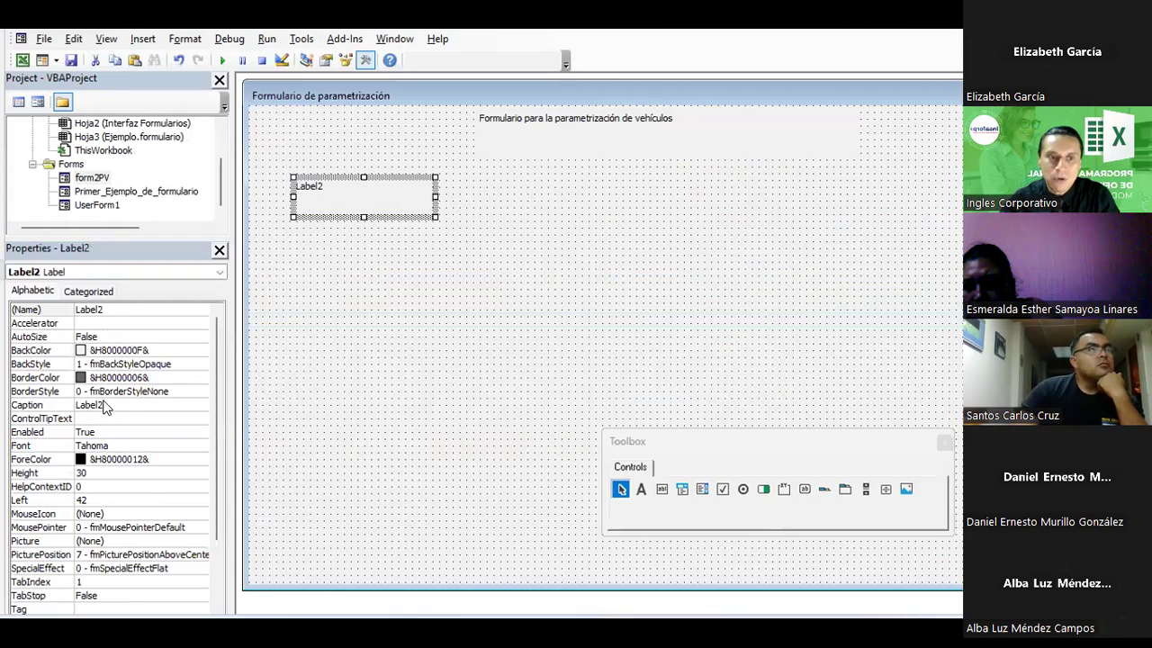
click(106, 407)
click(56, 403)
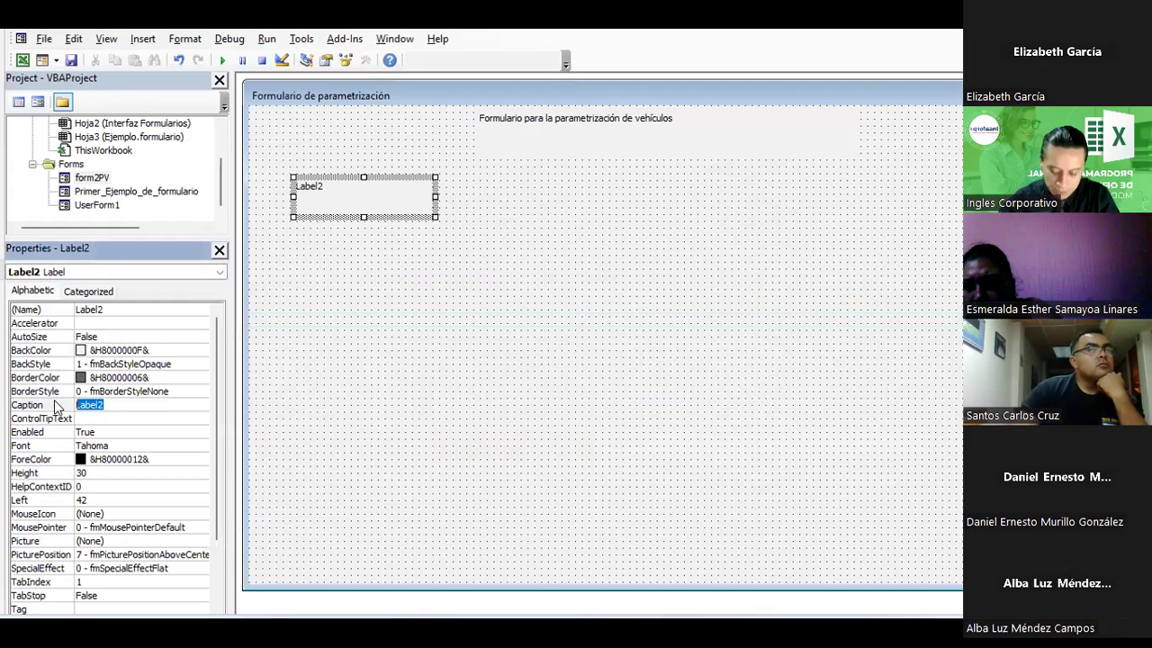
text(Placa del vehículo)
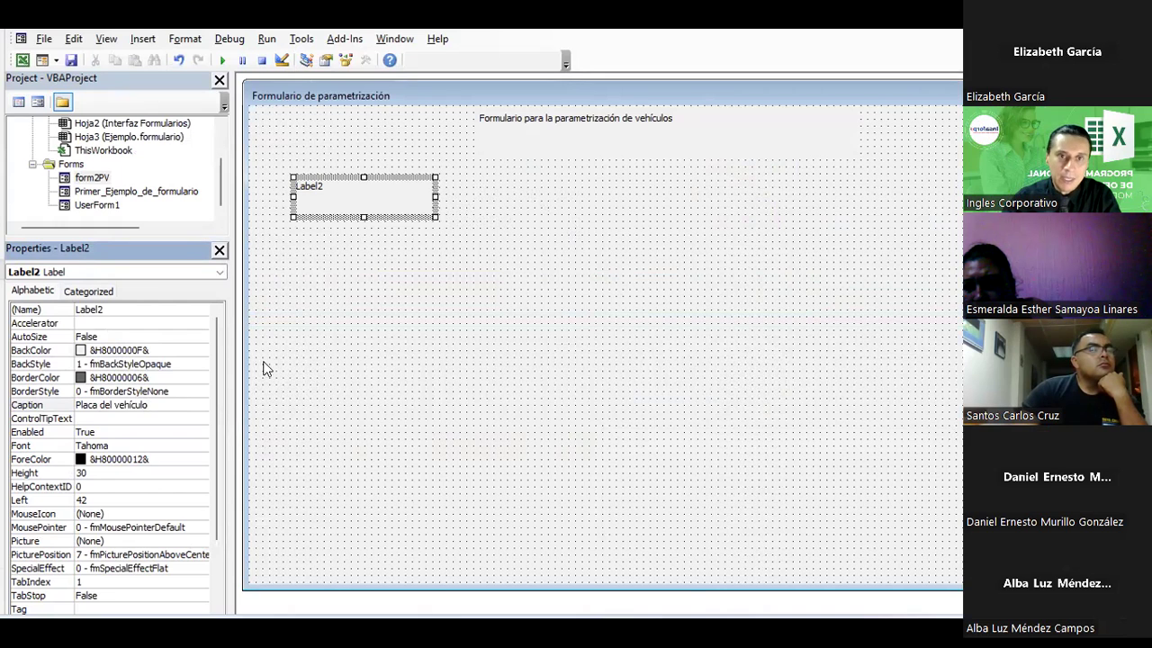
click(482, 307)
click(381, 214)
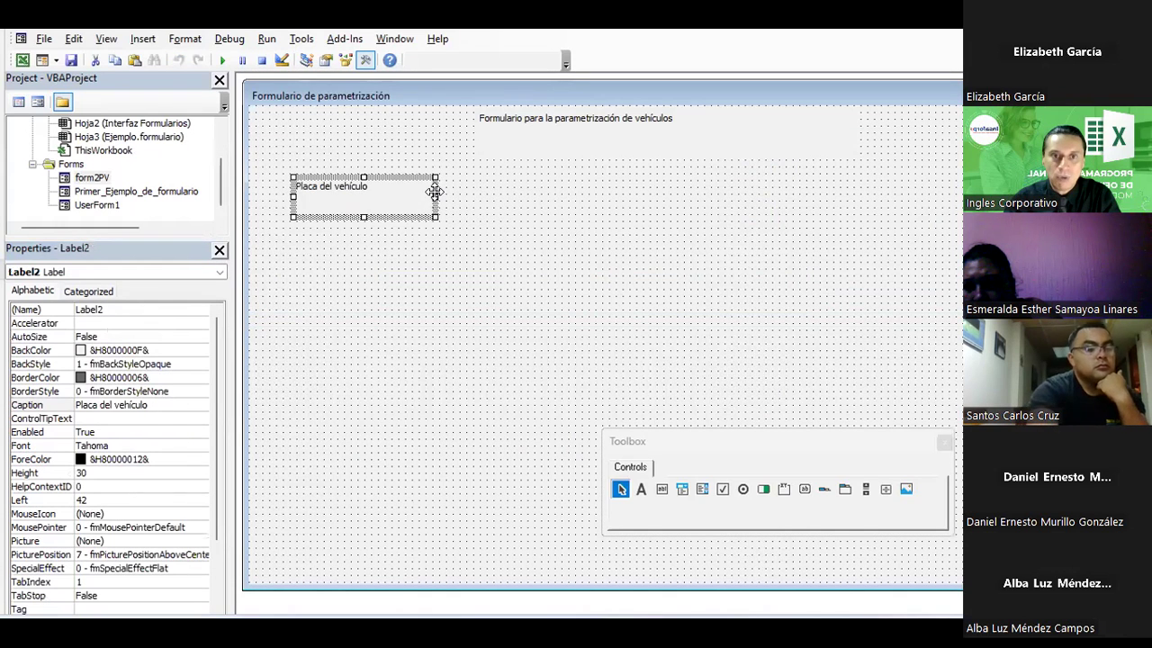
drag(434, 191, 442, 192)
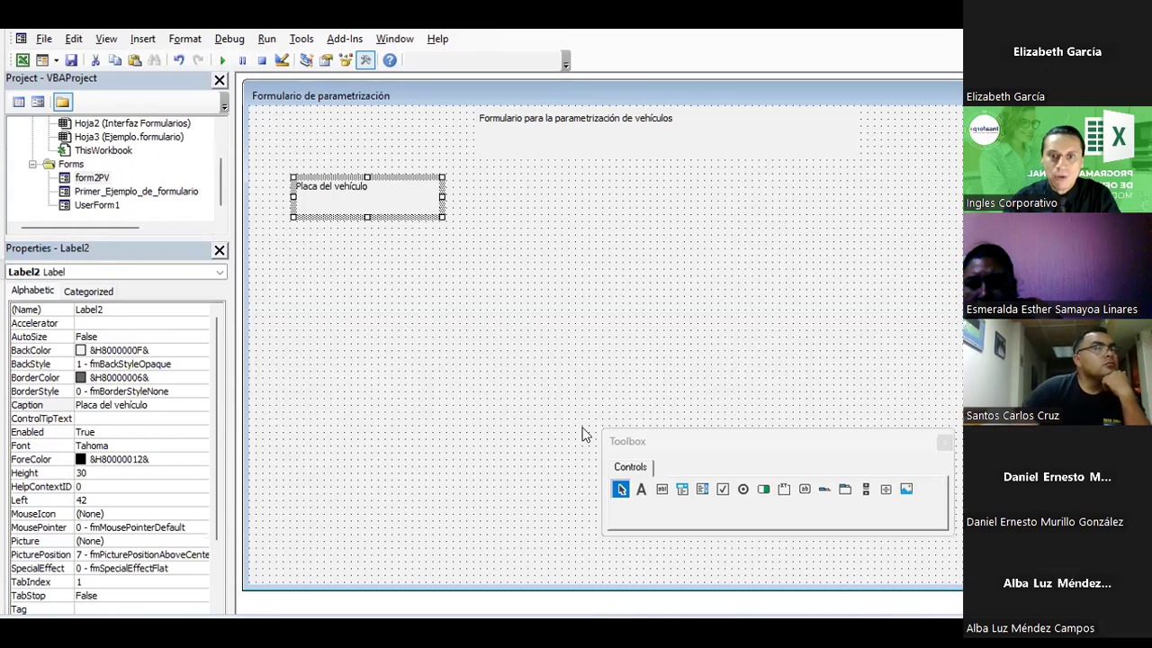
Step: Draw an empty text box to the right of the Placa del vehículo label
click(662, 488)
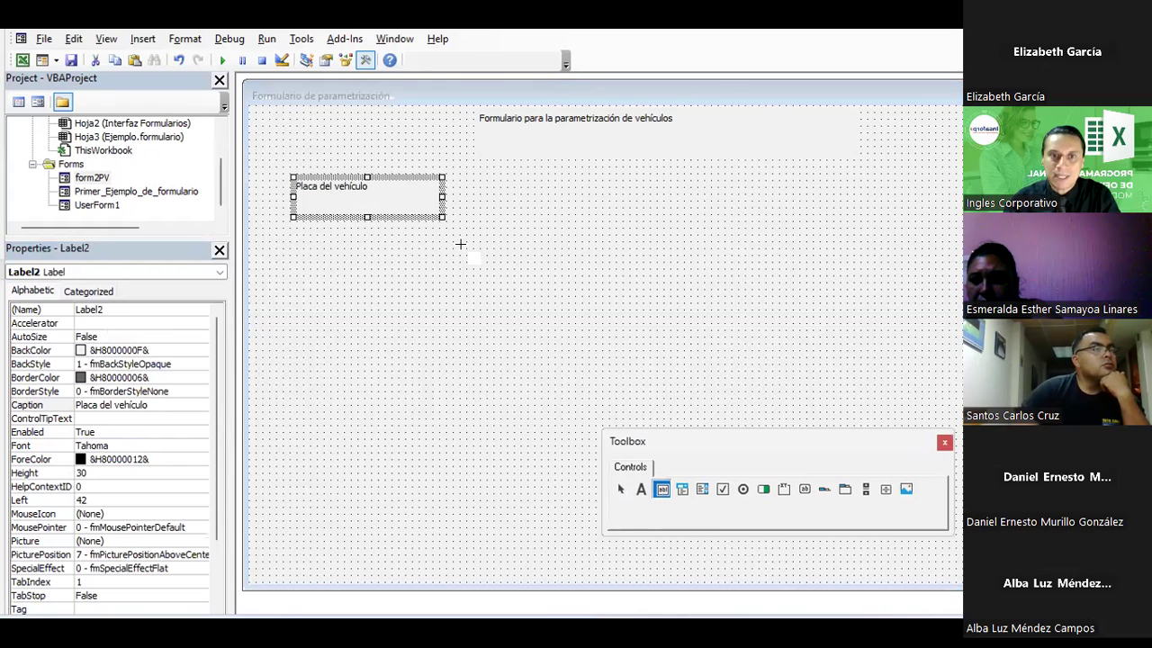
drag(466, 181, 631, 222)
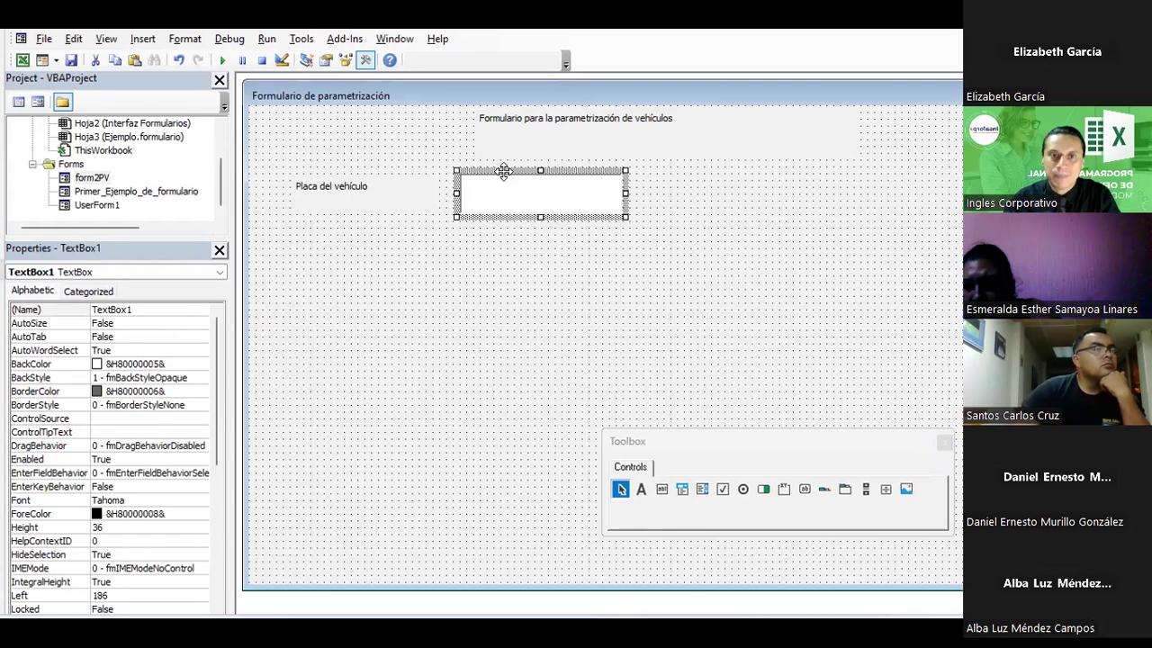
click(465, 262)
click(403, 204)
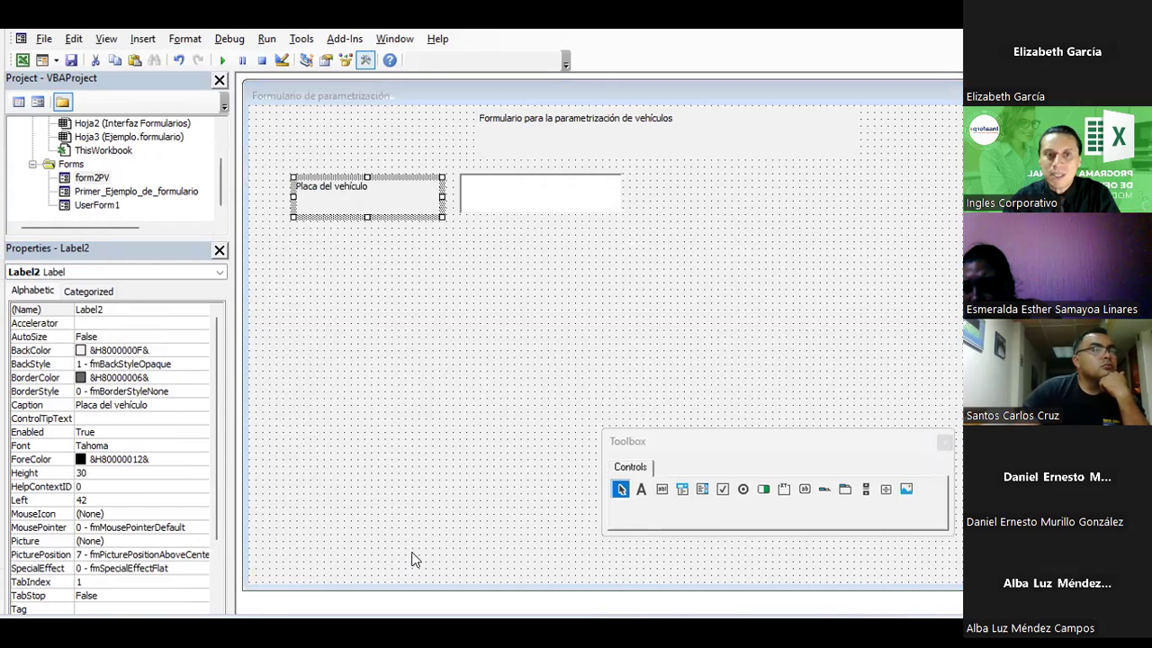
Step: Check the Excel reference sheet's Año del modelo cell and Gasolina/Diesel fuel choices
key(alt+F11)
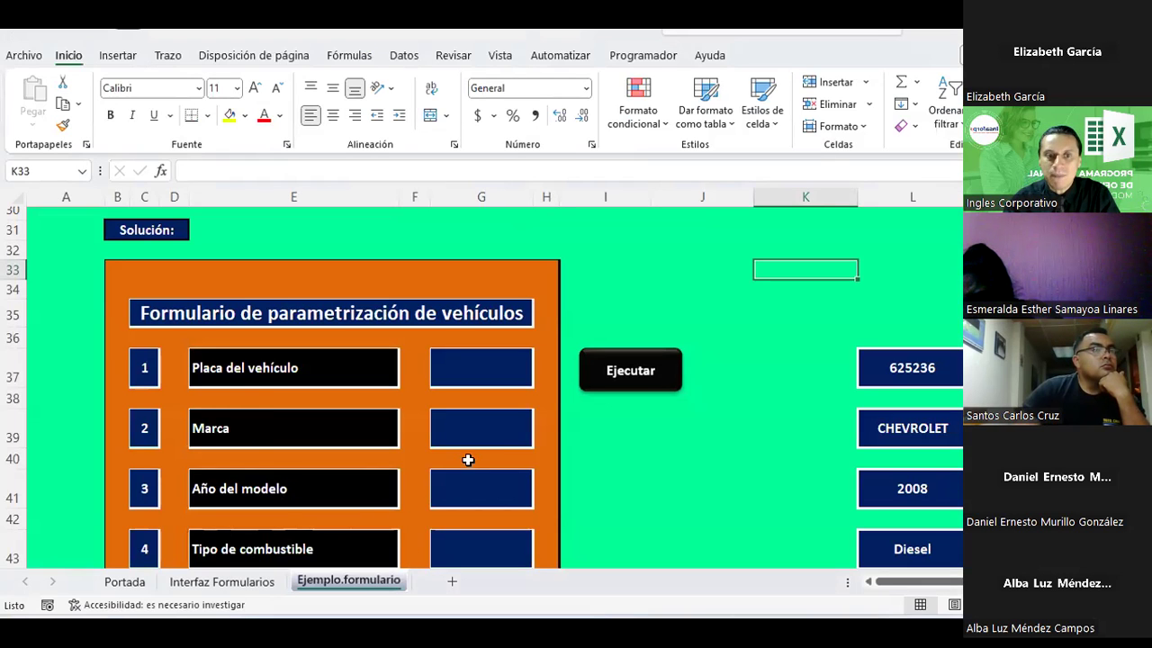
scroll(468, 460, down, 2)
click(488, 368)
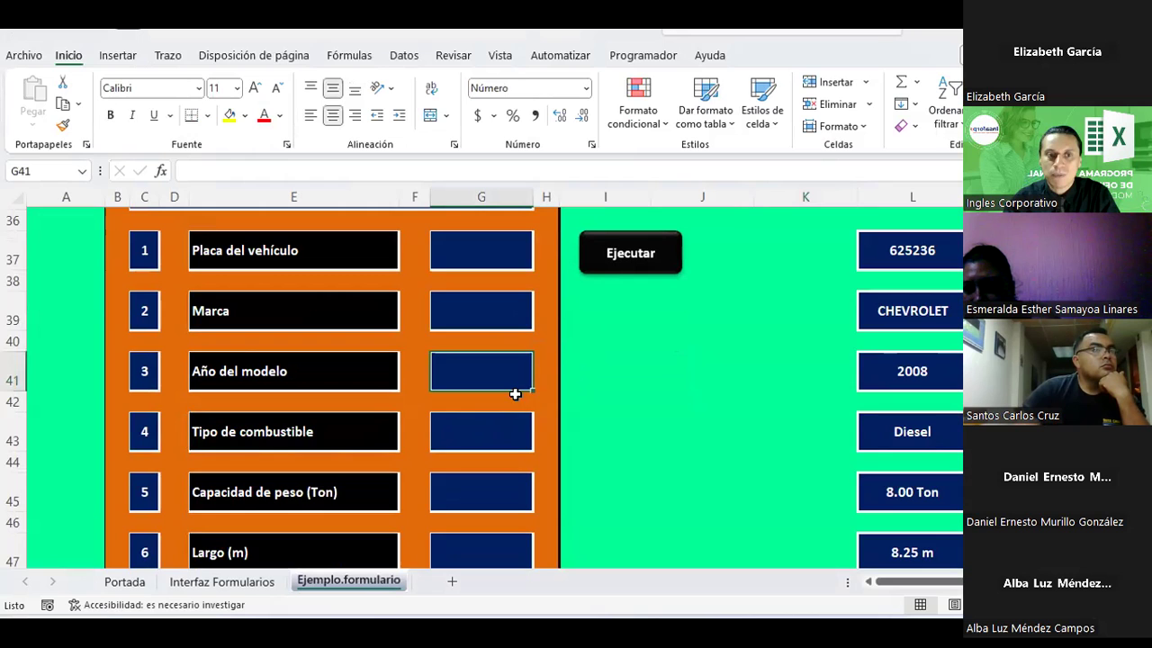
click(520, 438)
click(540, 443)
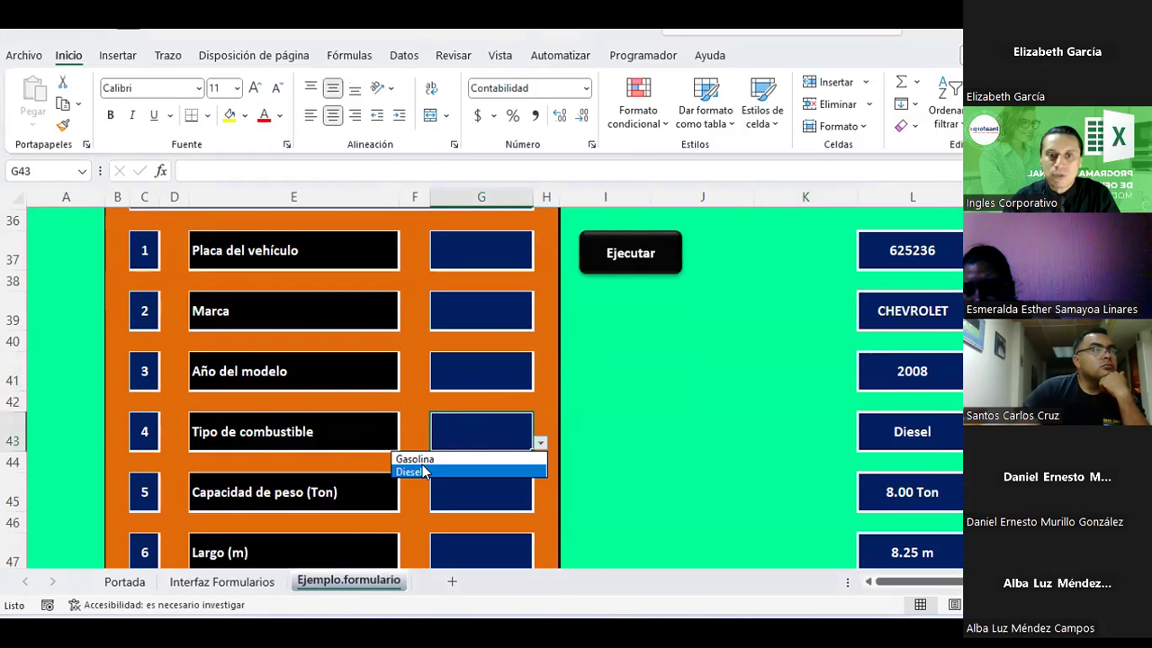
key(alt+F11)
click(641, 489)
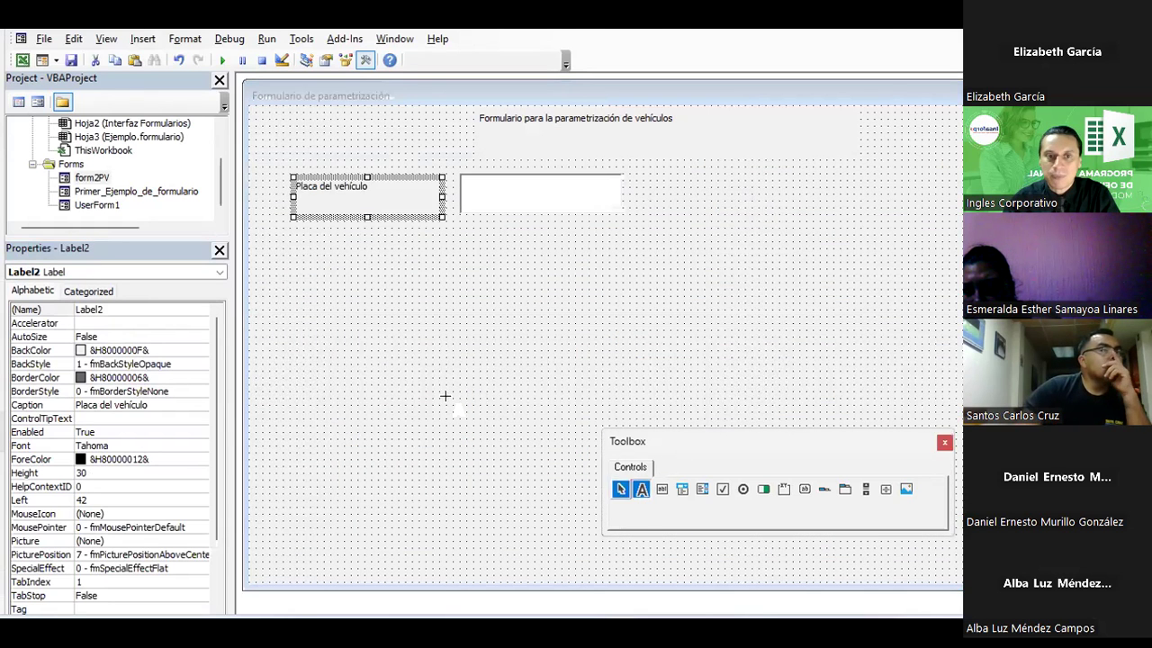
Step: Add a label captioned 'Tipo de combustible' below Placa del vehículo
click(395, 205)
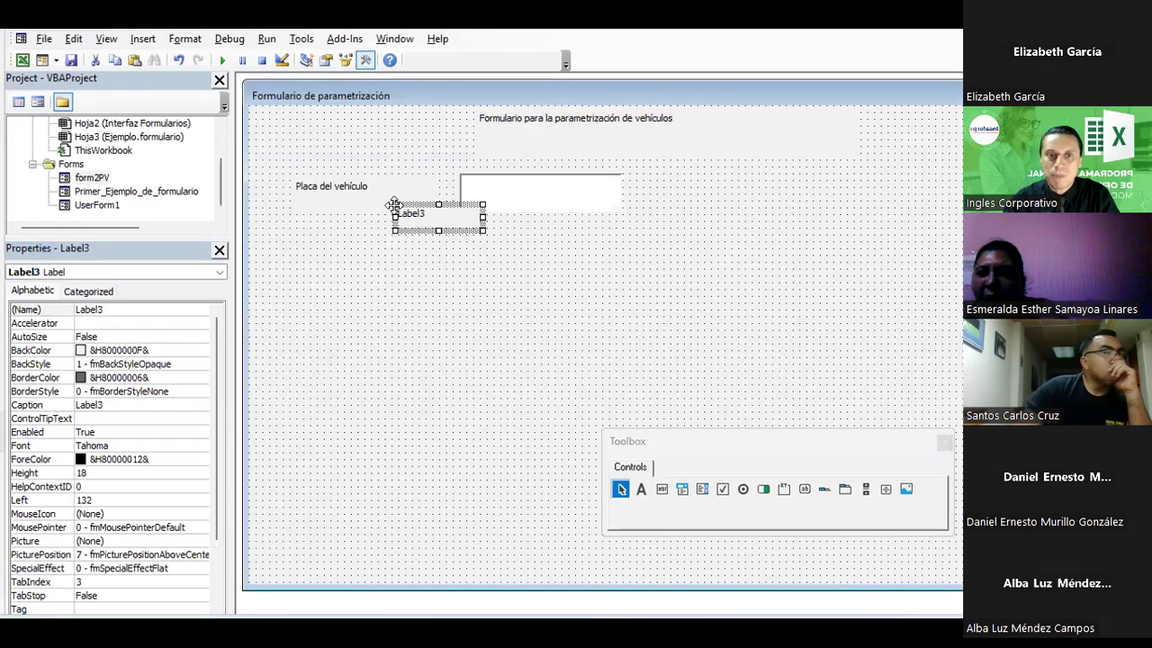
mouse_move(394, 204)
mouse_down()
mouse_move(354, 265)
mouse_move(342, 255)
mouse_move(442, 271)
mouse_up()
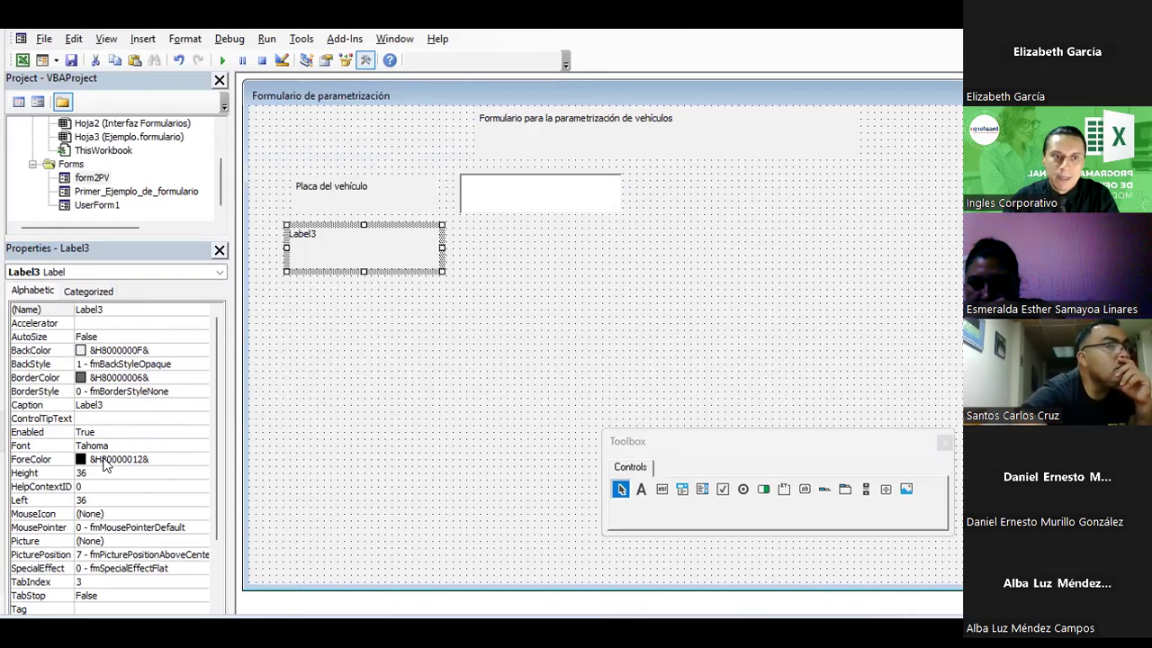
click(115, 405)
text(Tipo de combustible)
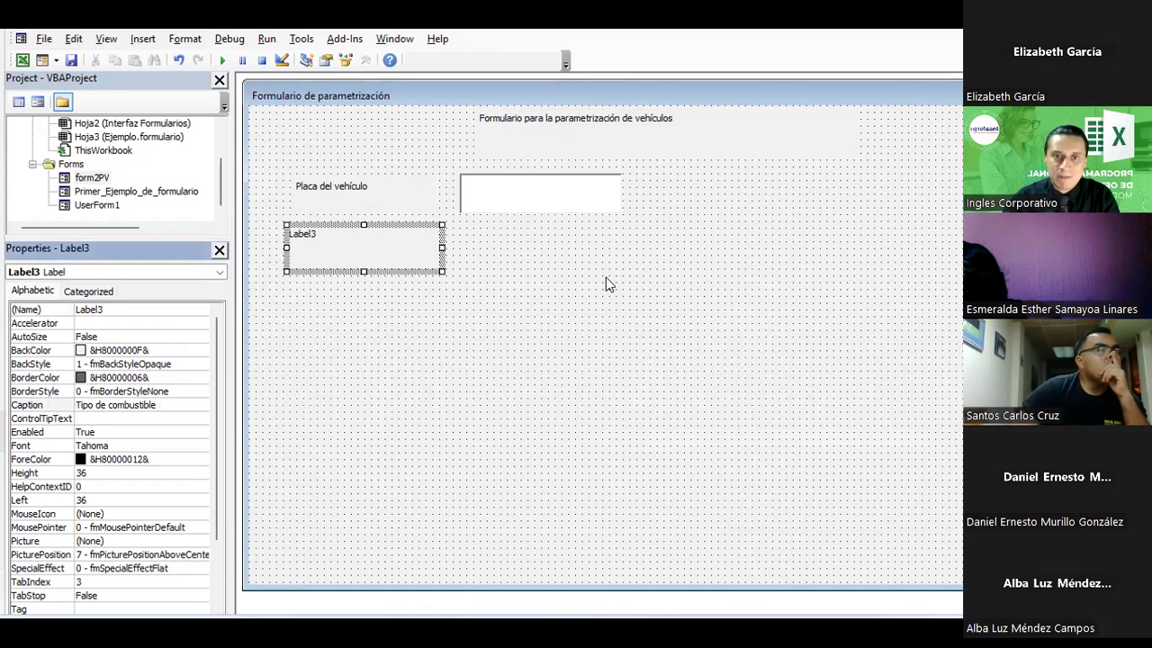
click(663, 352)
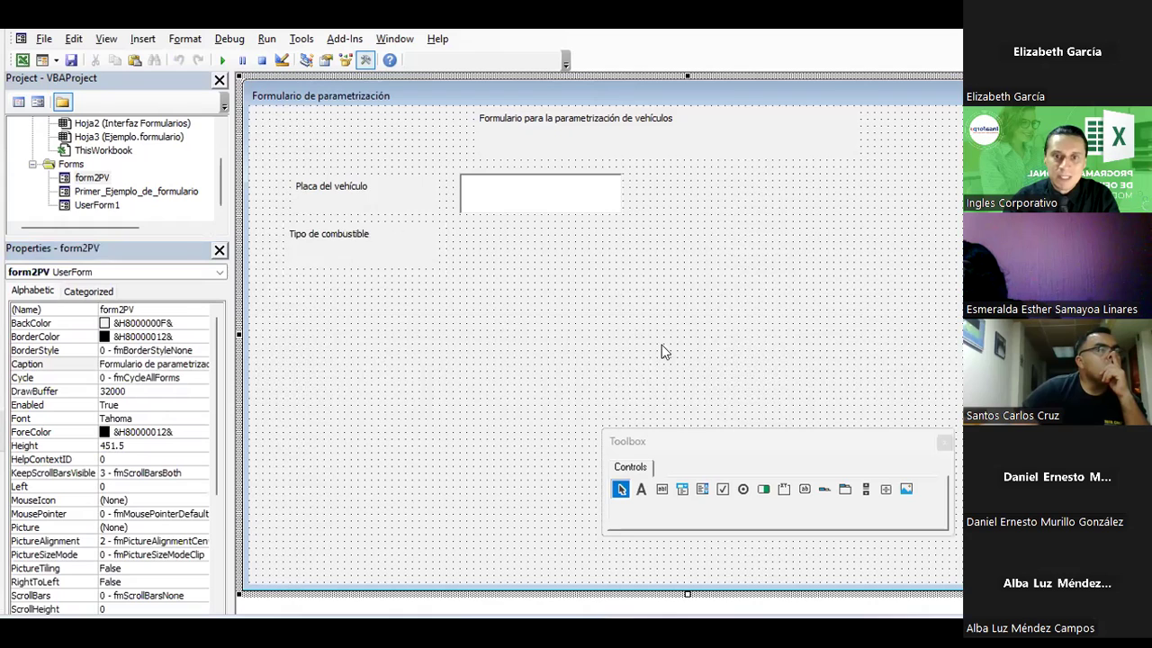
Step: Draw a fuel type combo box beside the Tipo de combustible label
click(682, 488)
drag(460, 228, 621, 268)
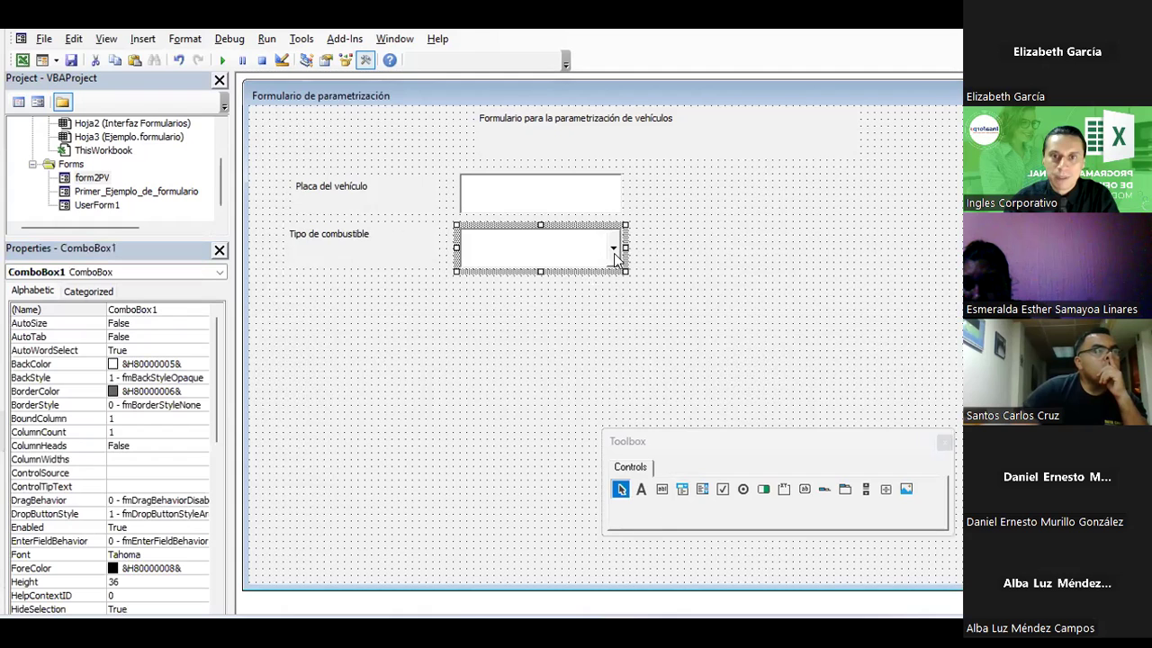
double_click(614, 253)
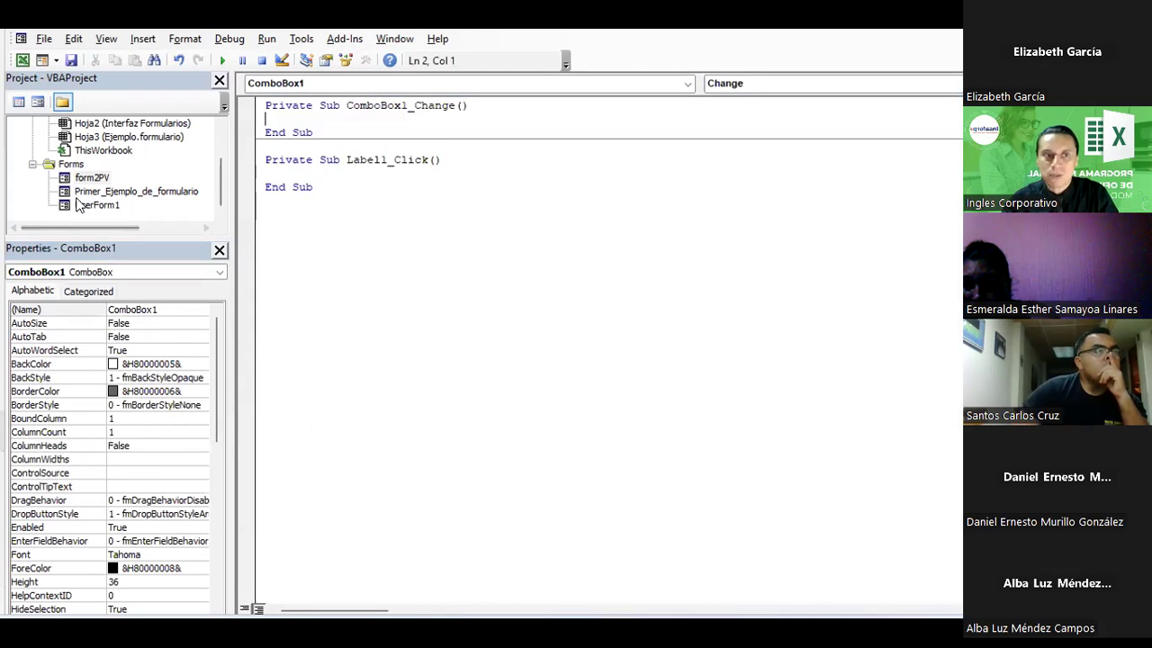
double_click(91, 178)
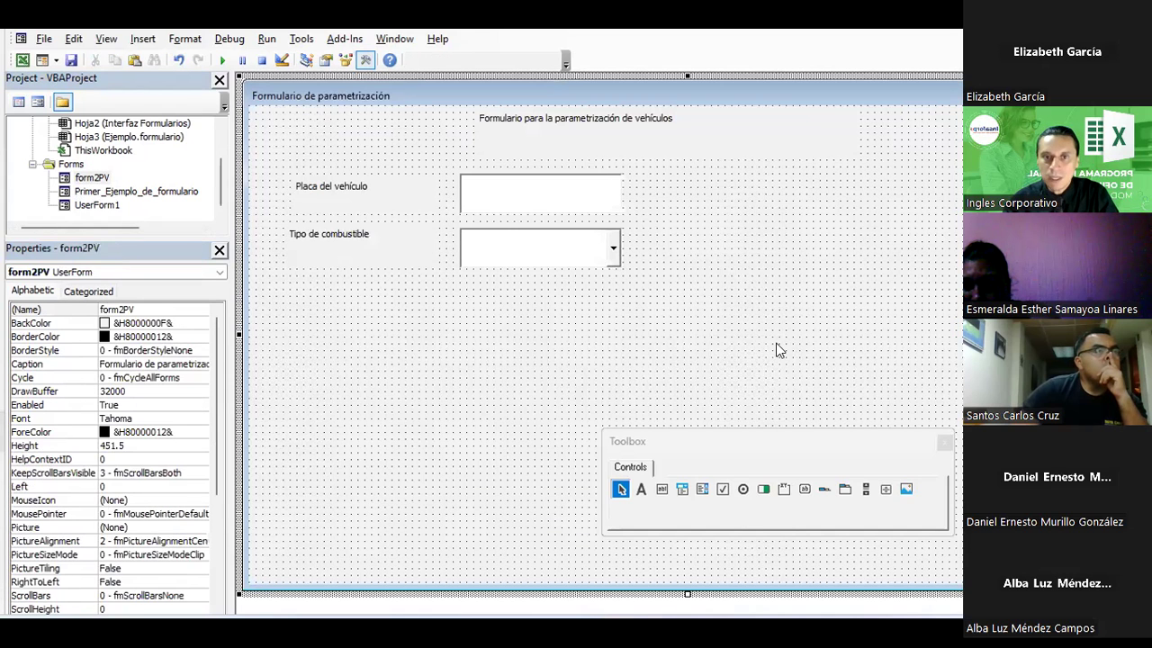
Step: Place an image frame at the form's upper right
click(906, 488)
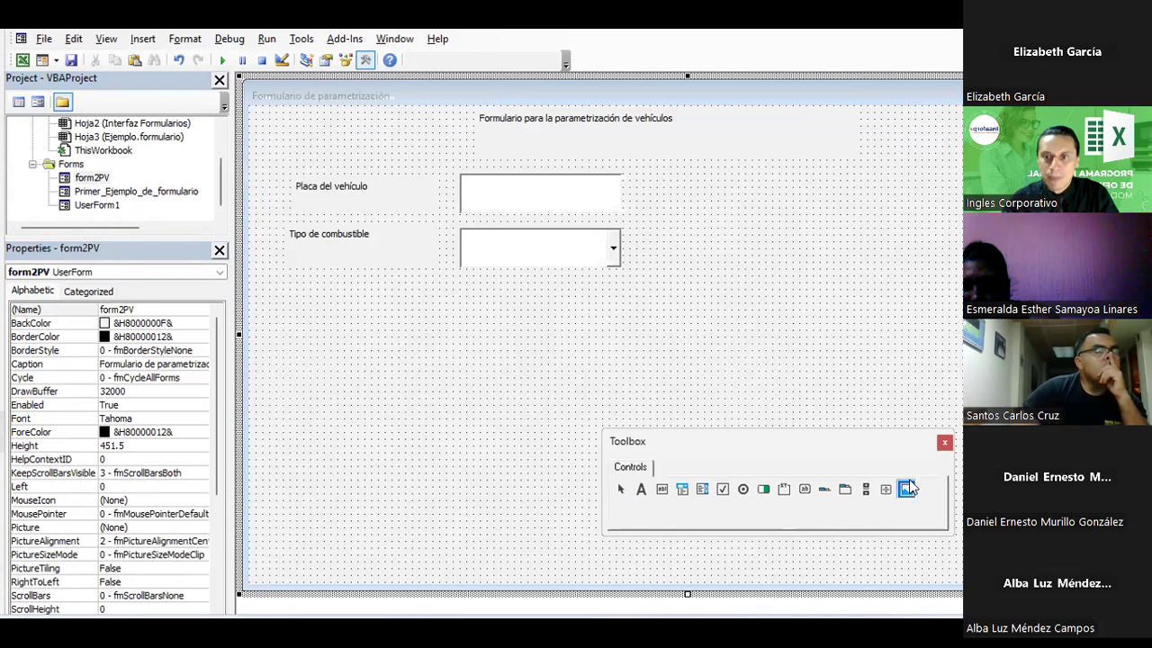
drag(902, 133, 962, 268)
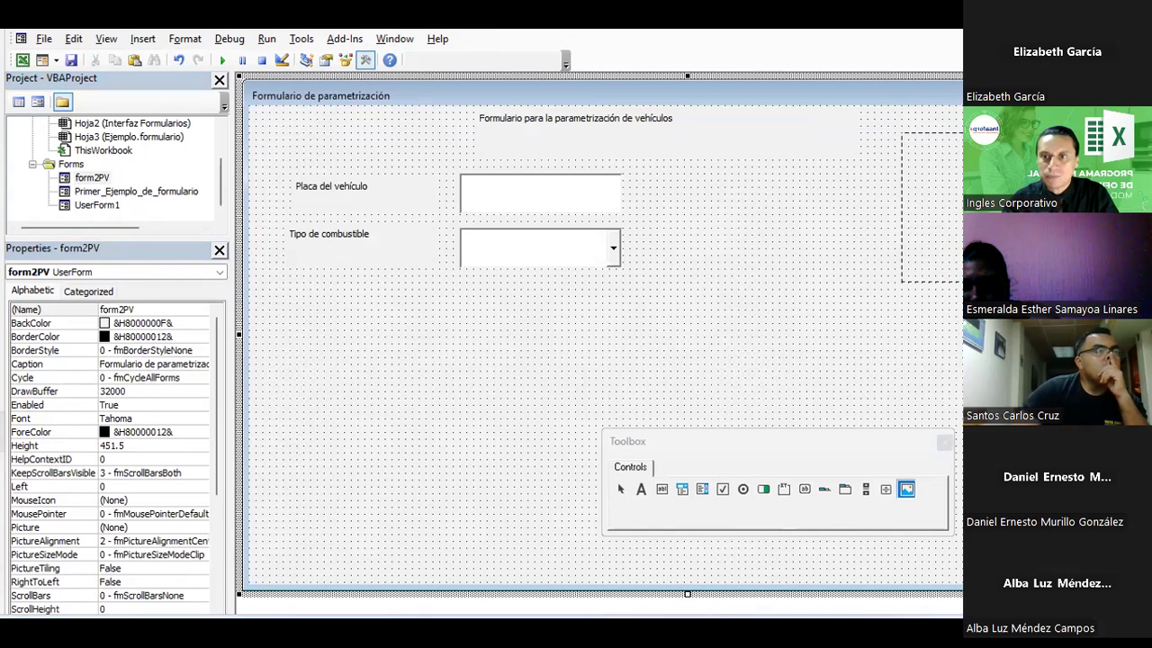
drag(1087, 282, 1087, 284)
click(798, 316)
drag(810, 441, 907, 430)
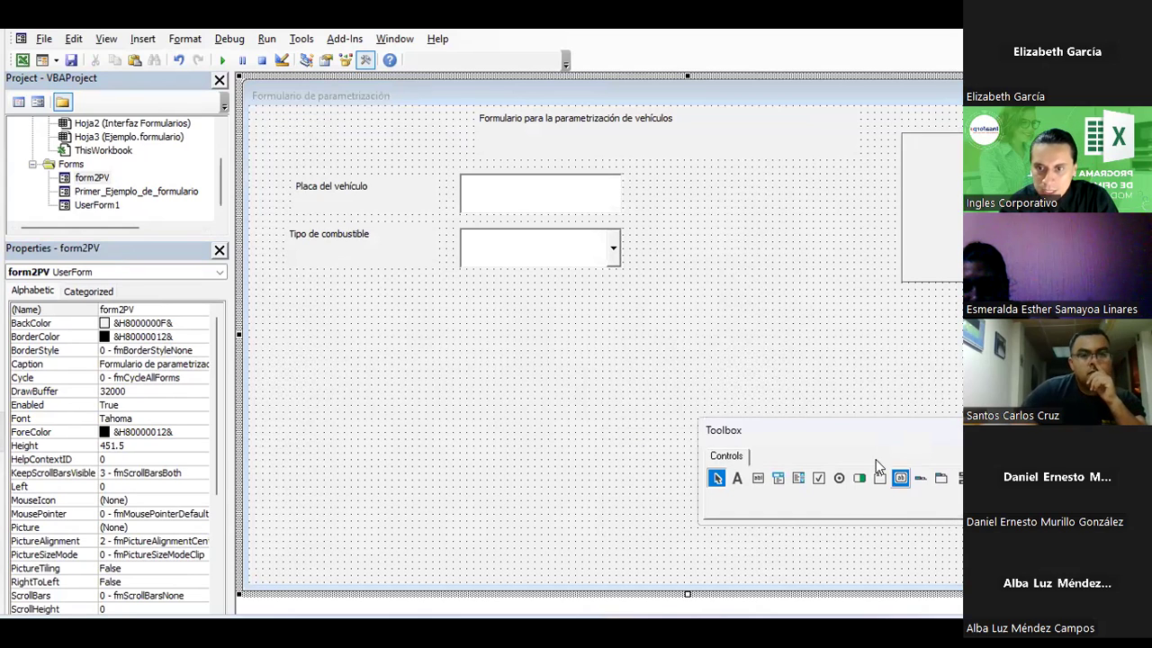
Step: Add a command button captioned 'Guardar' at the form's lower left
click(901, 478)
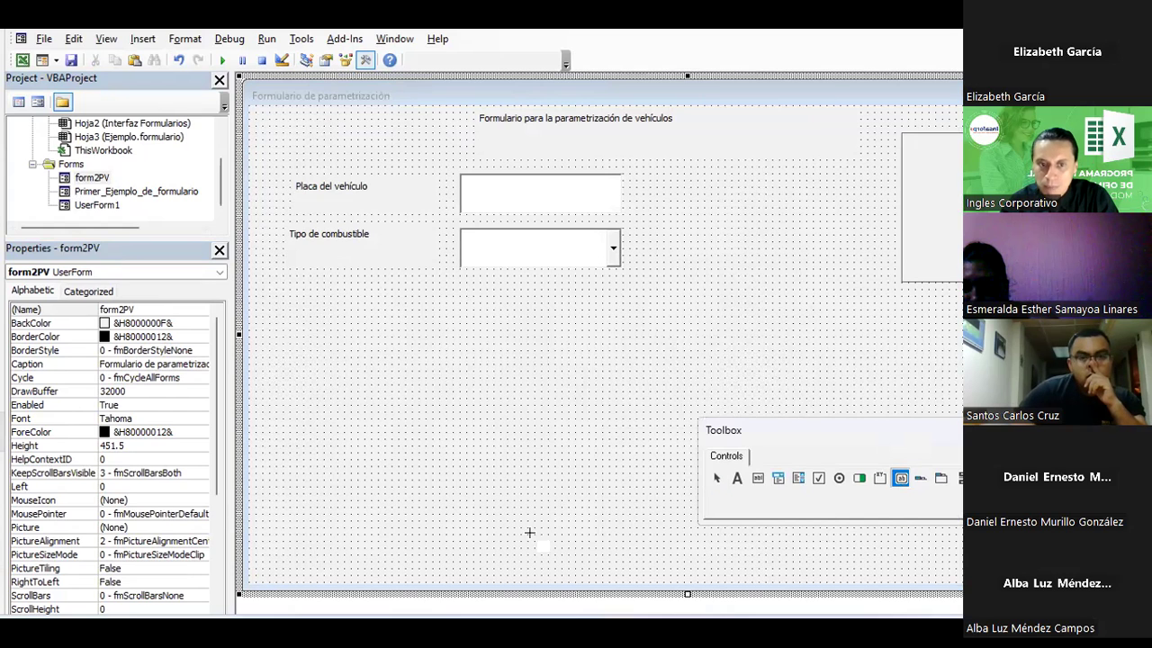
drag(302, 481, 342, 524)
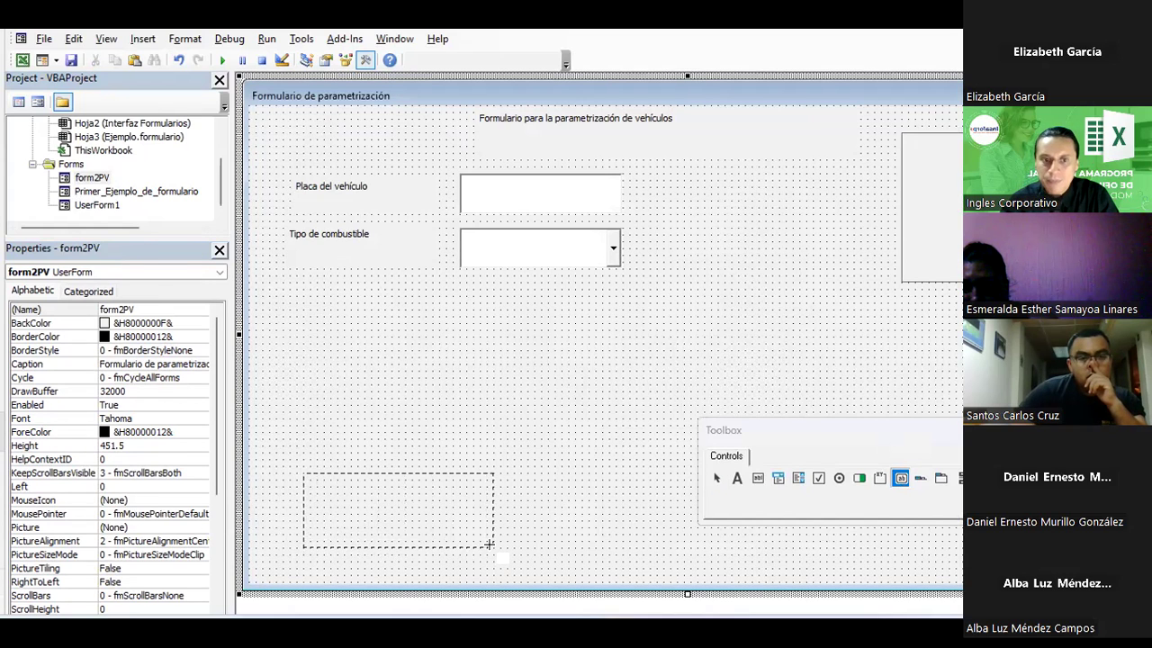
drag(488, 544, 493, 547)
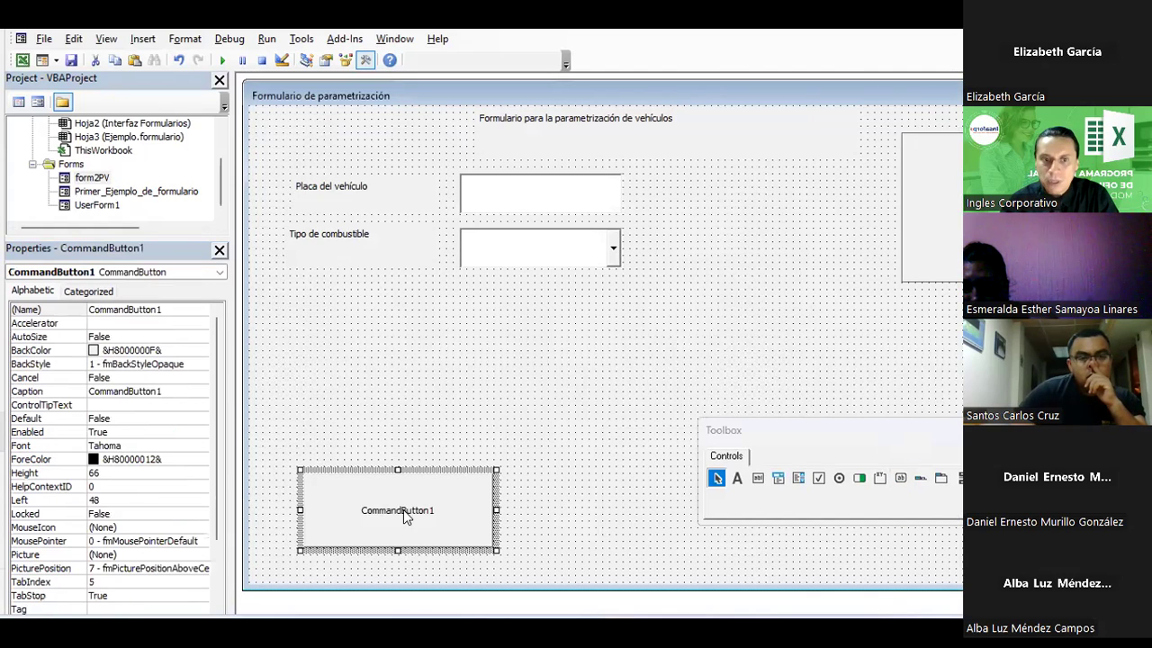
click(160, 393)
double_click(160, 393)
text(GUardar)
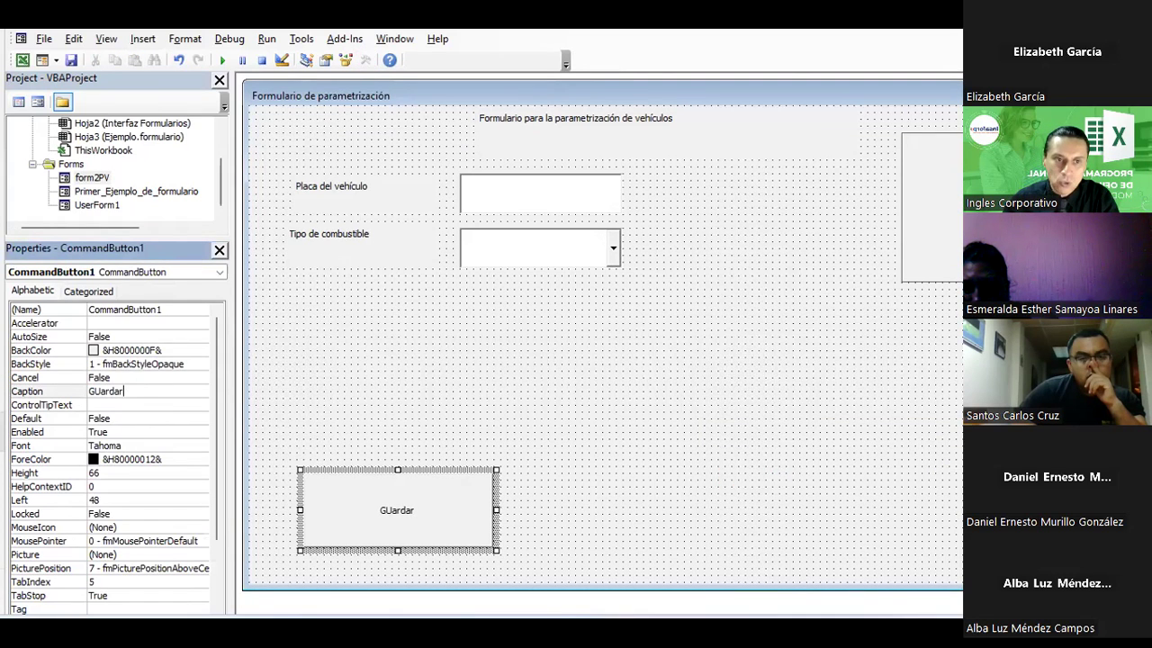
key(BackSpace)
text(u)
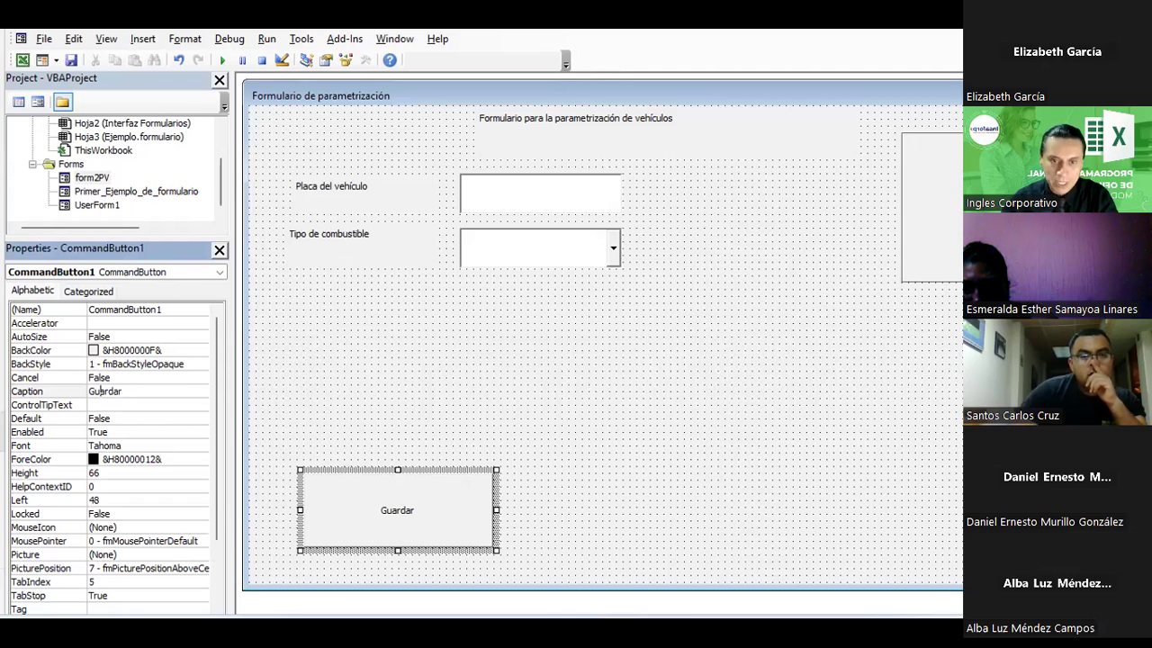
click(519, 406)
Step: Duplicate the Guardar button beside it and caption the copy 'Limpiar'
click(454, 524)
key(ctrl+c)
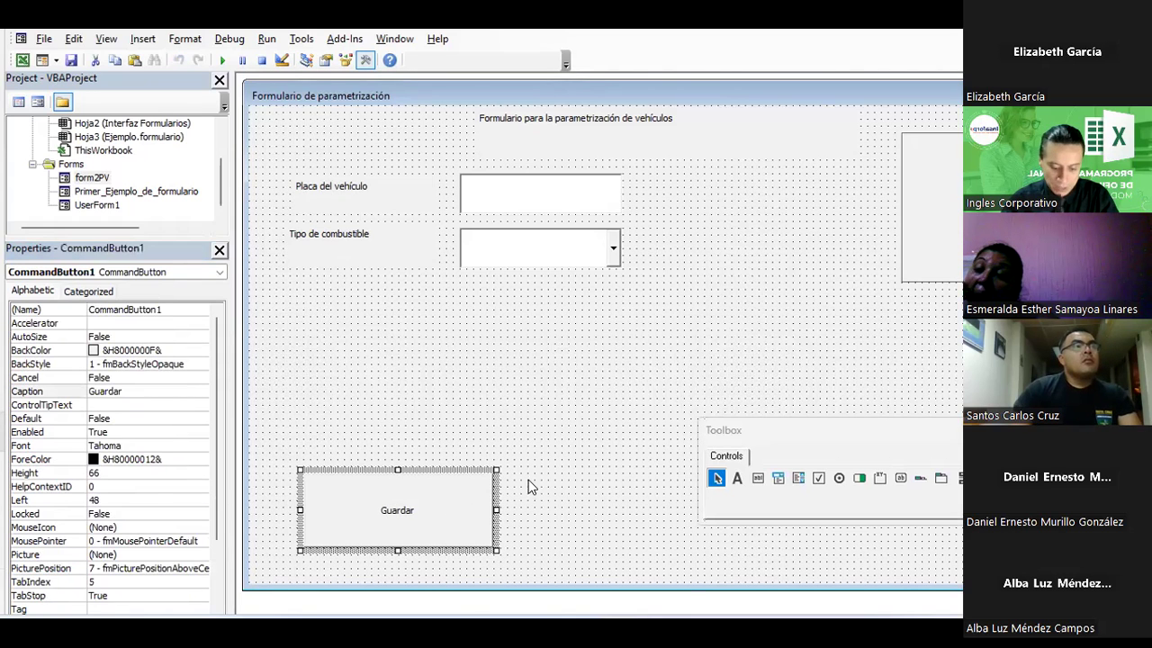
click(552, 440)
key(ctrl+v)
drag(641, 350, 573, 513)
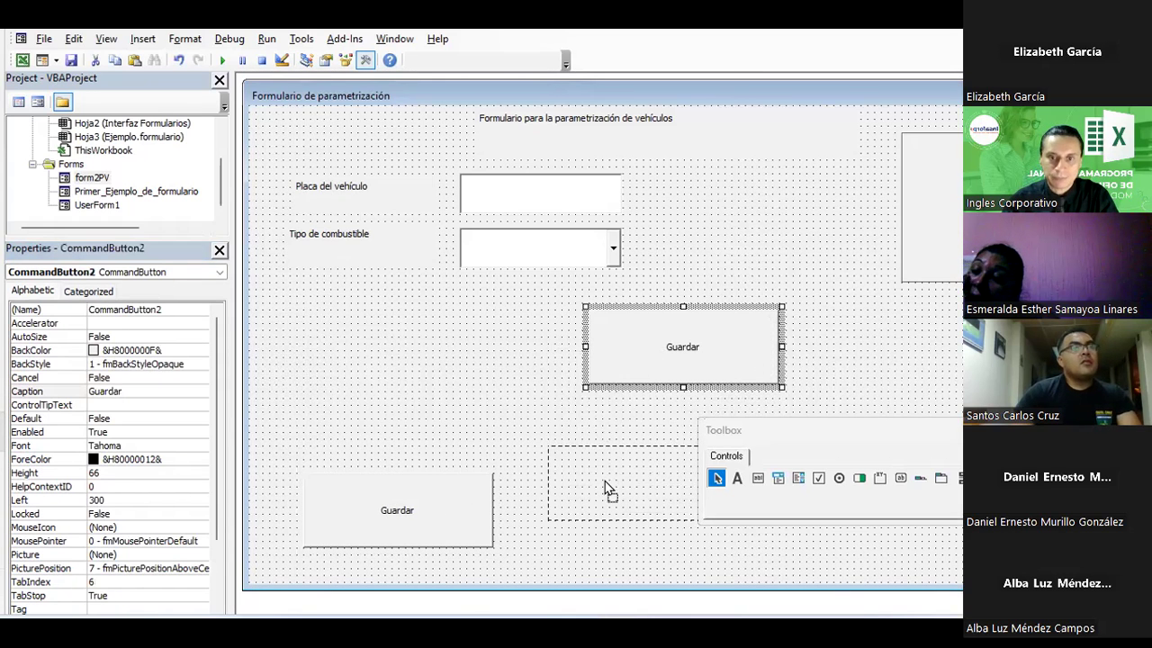
click(23, 391)
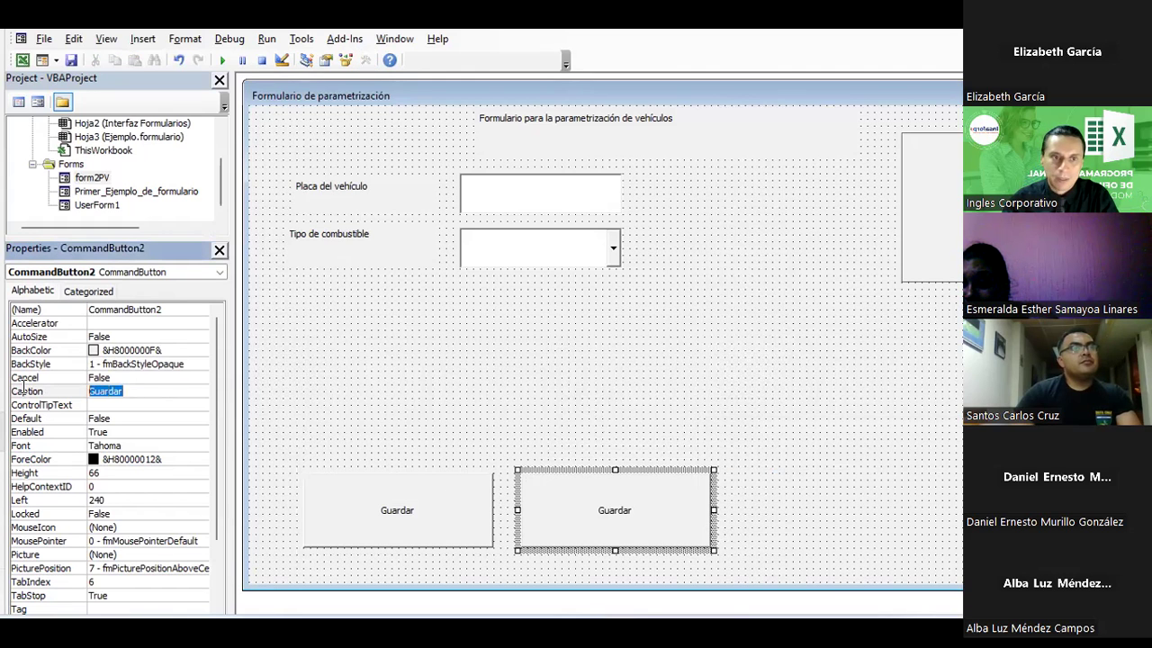
text(Limpiar)
Step: Paste a third button at the lower right and caption it 'Cerrar'
click(696, 363)
key(ctrl+v)
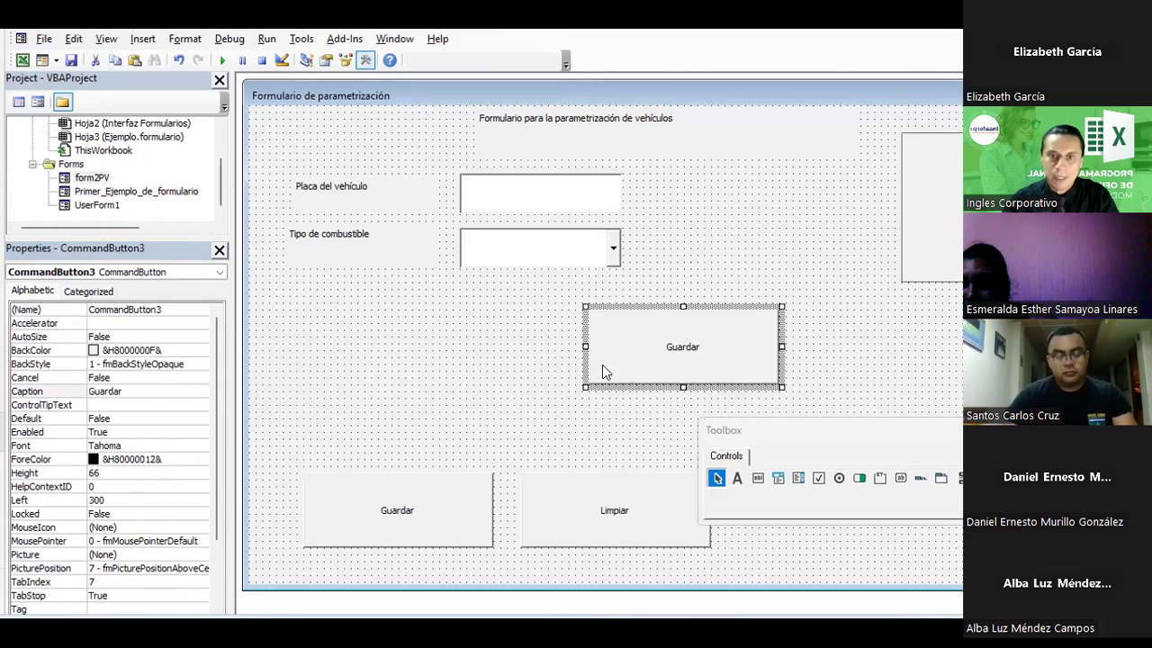
mouse_move(790, 517)
mouse_down()
mouse_move(831, 534)
mouse_move(792, 503)
mouse_up()
click(836, 508)
double_click(782, 500)
text(Cerrar)
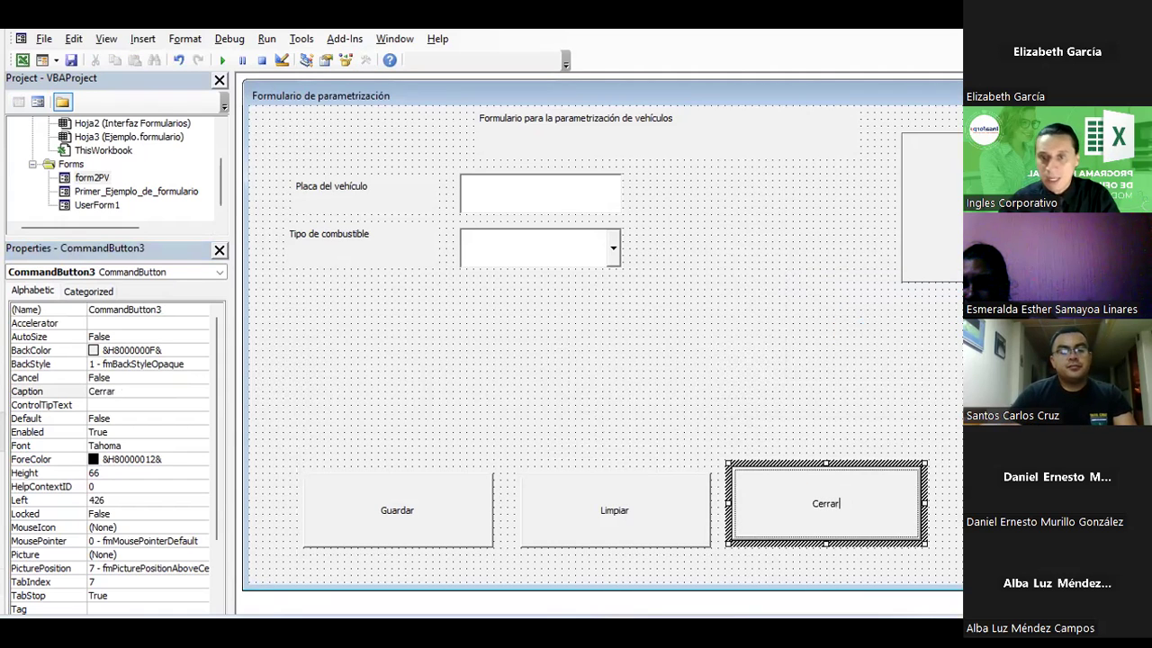
click(804, 417)
drag(792, 531, 784, 519)
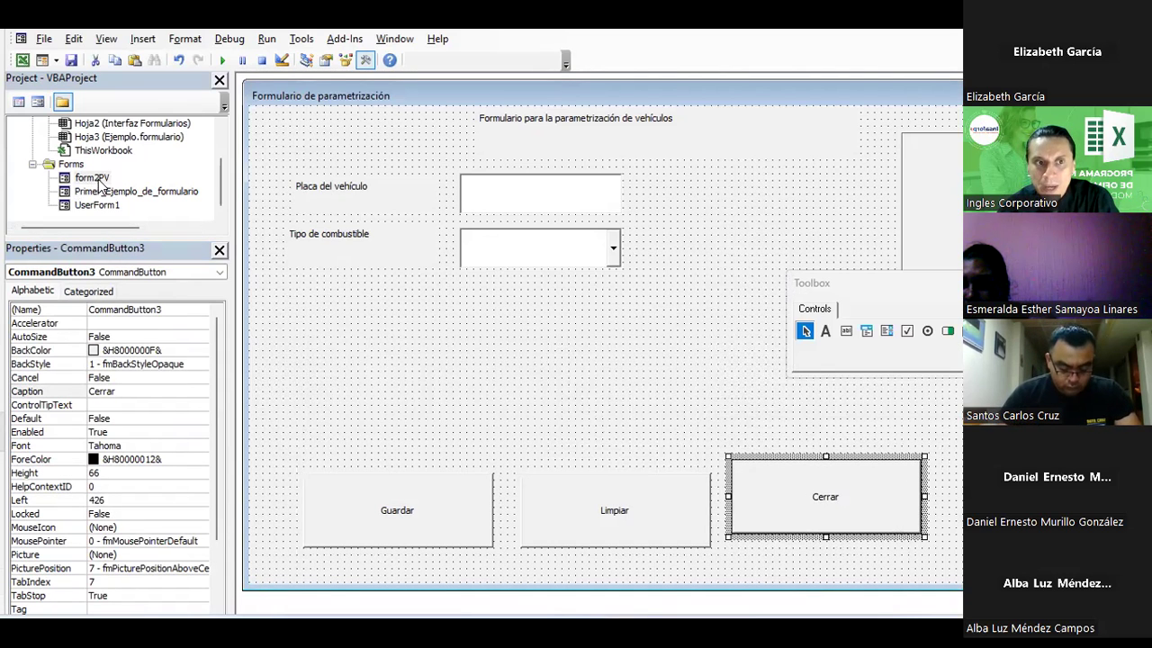
key(alt+Tab)
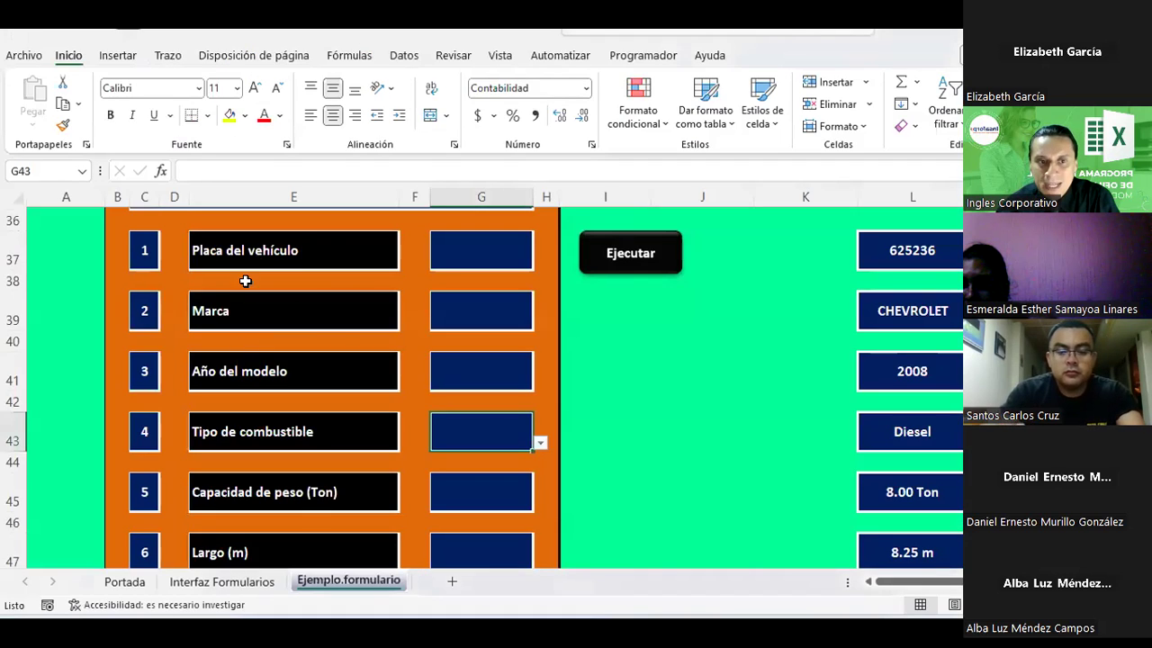
scroll(270, 274, down, 1)
scroll(256, 361, down, 1)
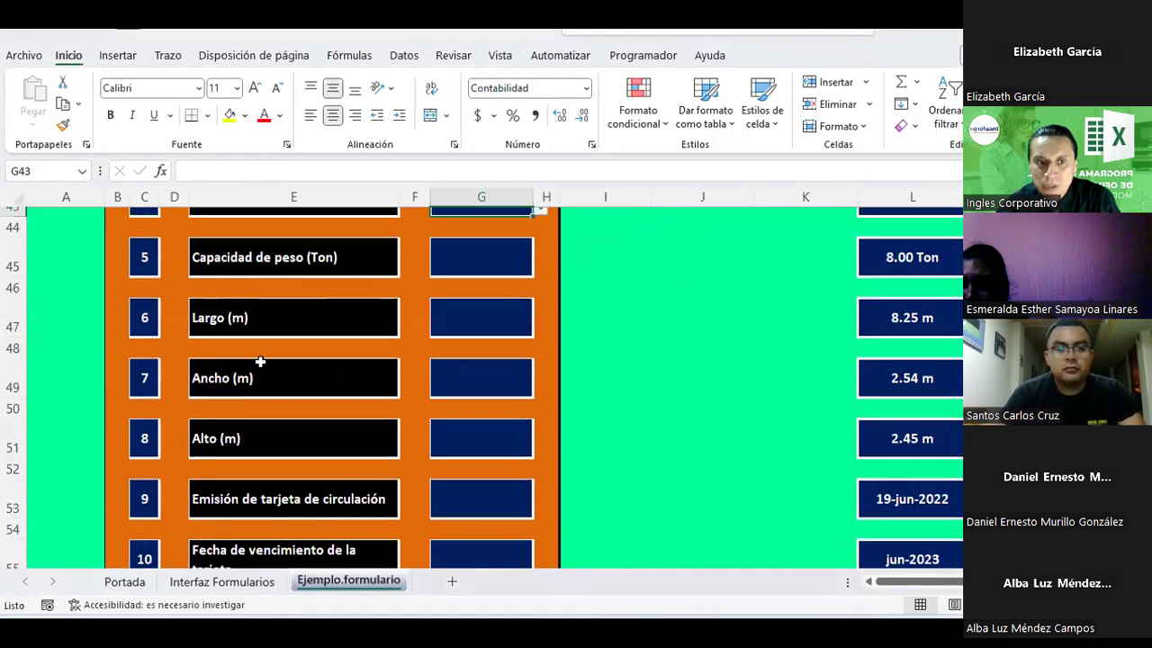
scroll(278, 404, down, 1)
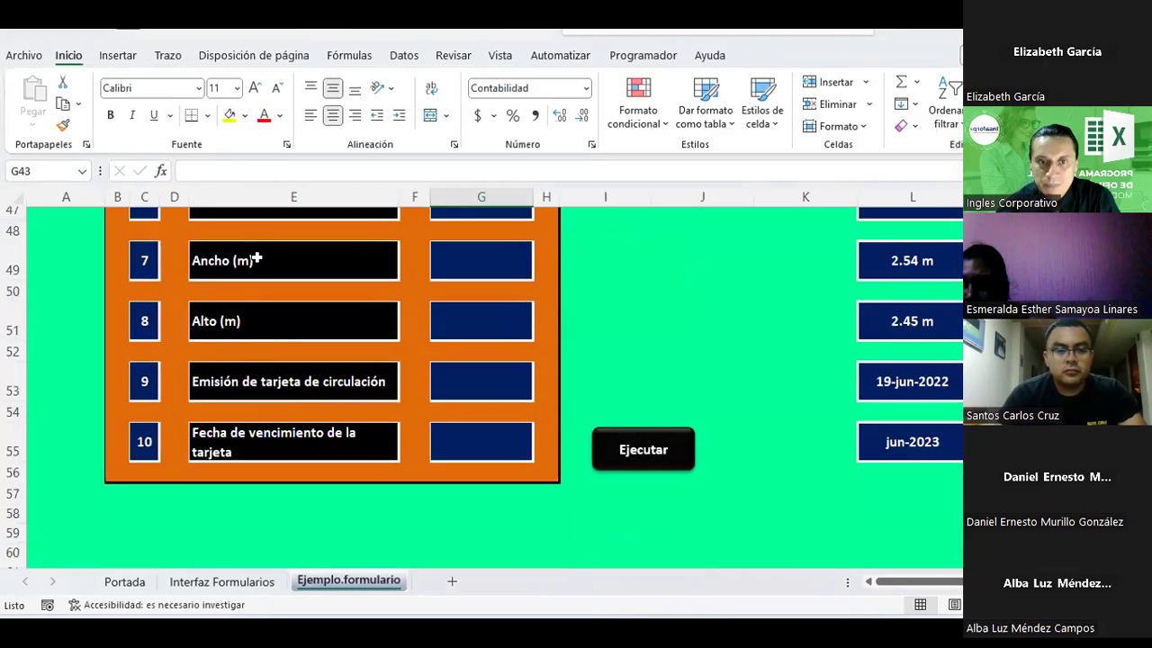
scroll(256, 258, up, 3)
key(alt+Tab)
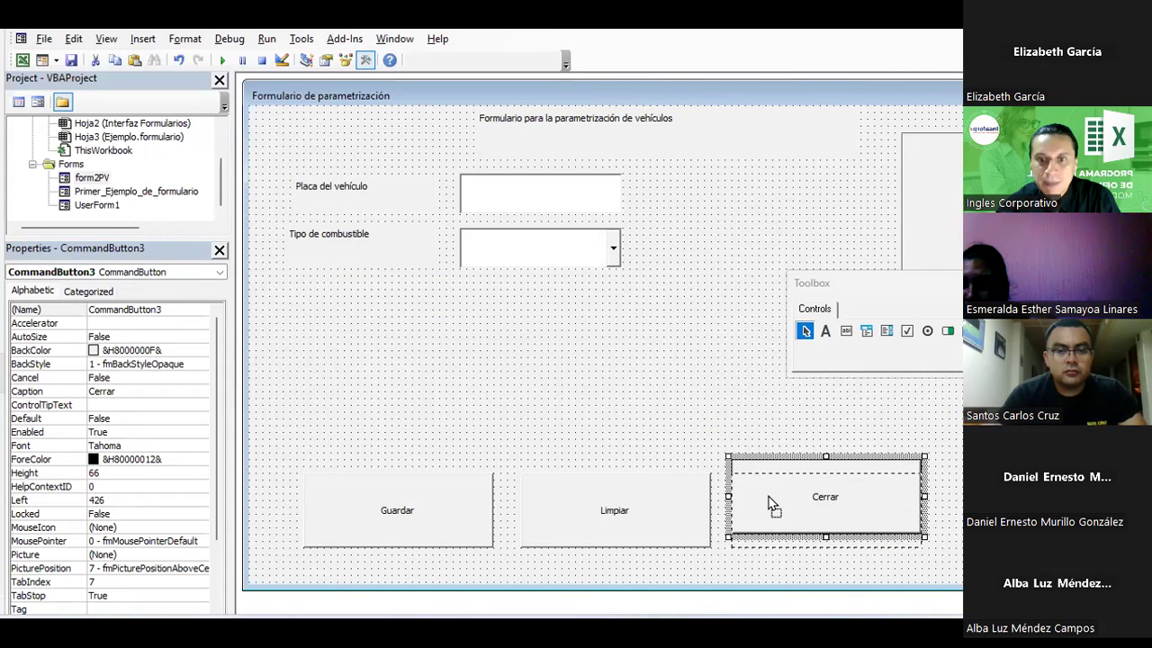
Step: Align Cerrar with the other buttons and stack the fuel and plate fields beneath their labels
drag(769, 504, 769, 502)
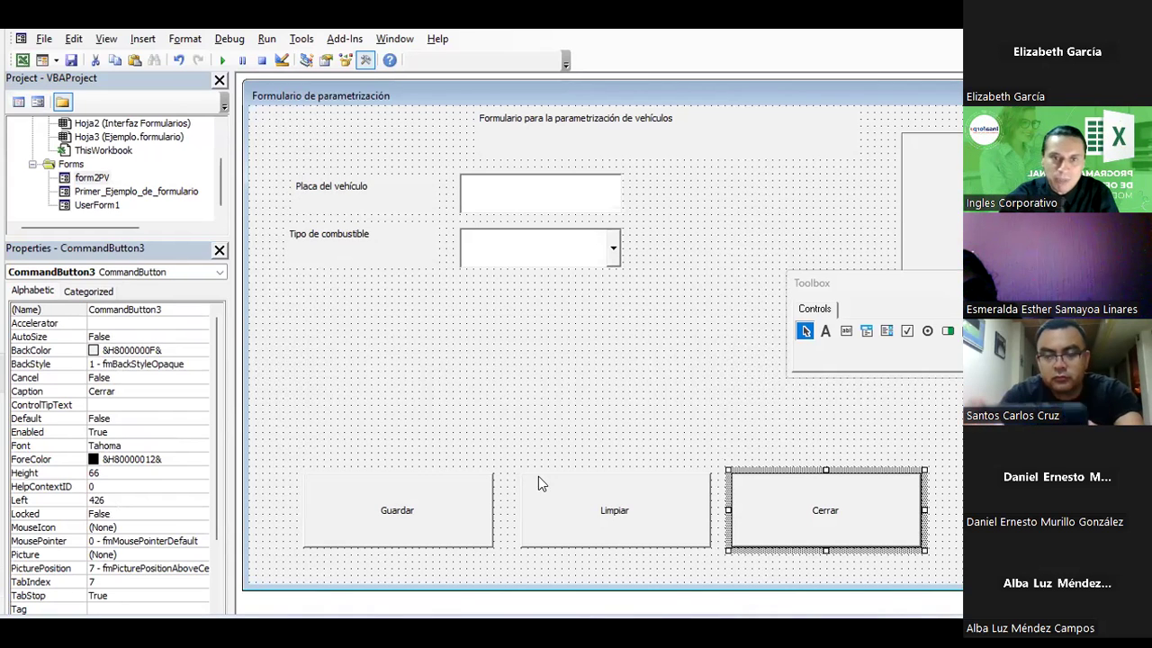
click(526, 246)
mouse_move(511, 231)
mouse_down()
mouse_move(367, 286)
mouse_move(331, 285)
mouse_up()
click(423, 189)
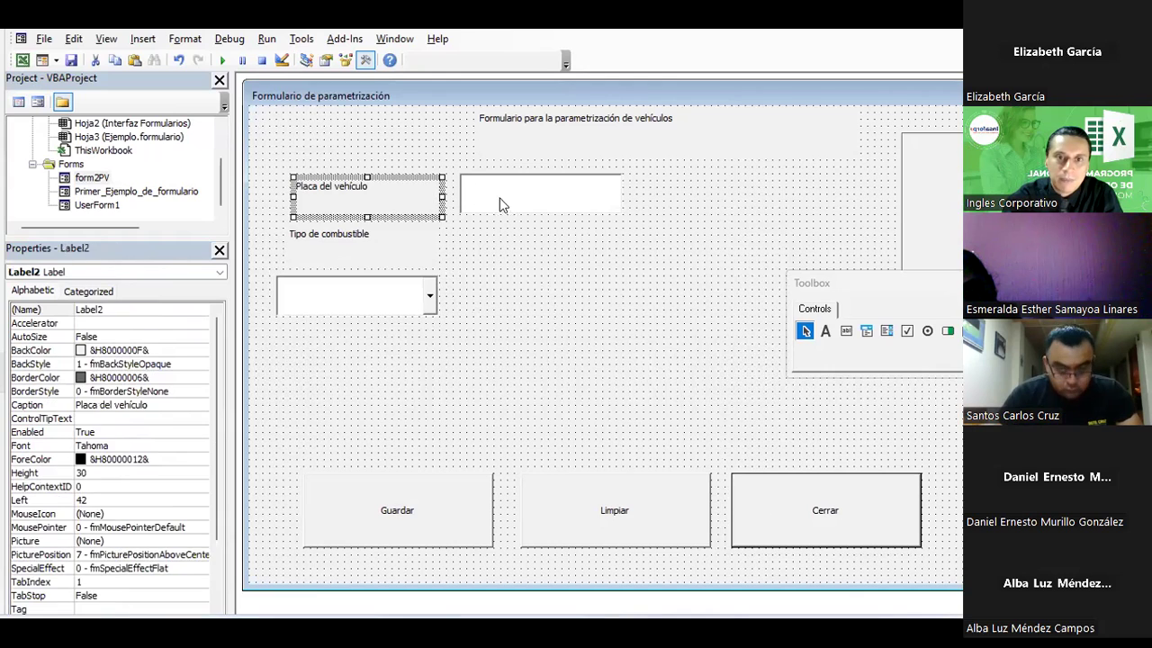
drag(515, 207, 525, 299)
drag(473, 271, 472, 271)
mouse_move(353, 186)
mouse_down()
mouse_move(531, 236)
mouse_move(521, 231)
mouse_up()
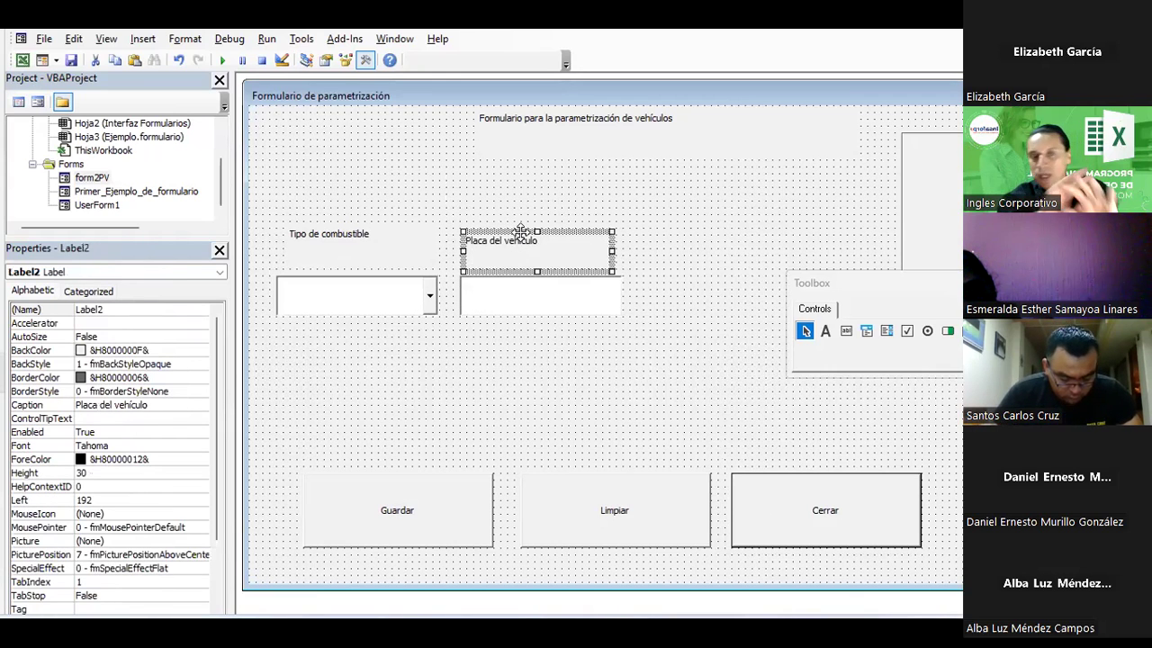